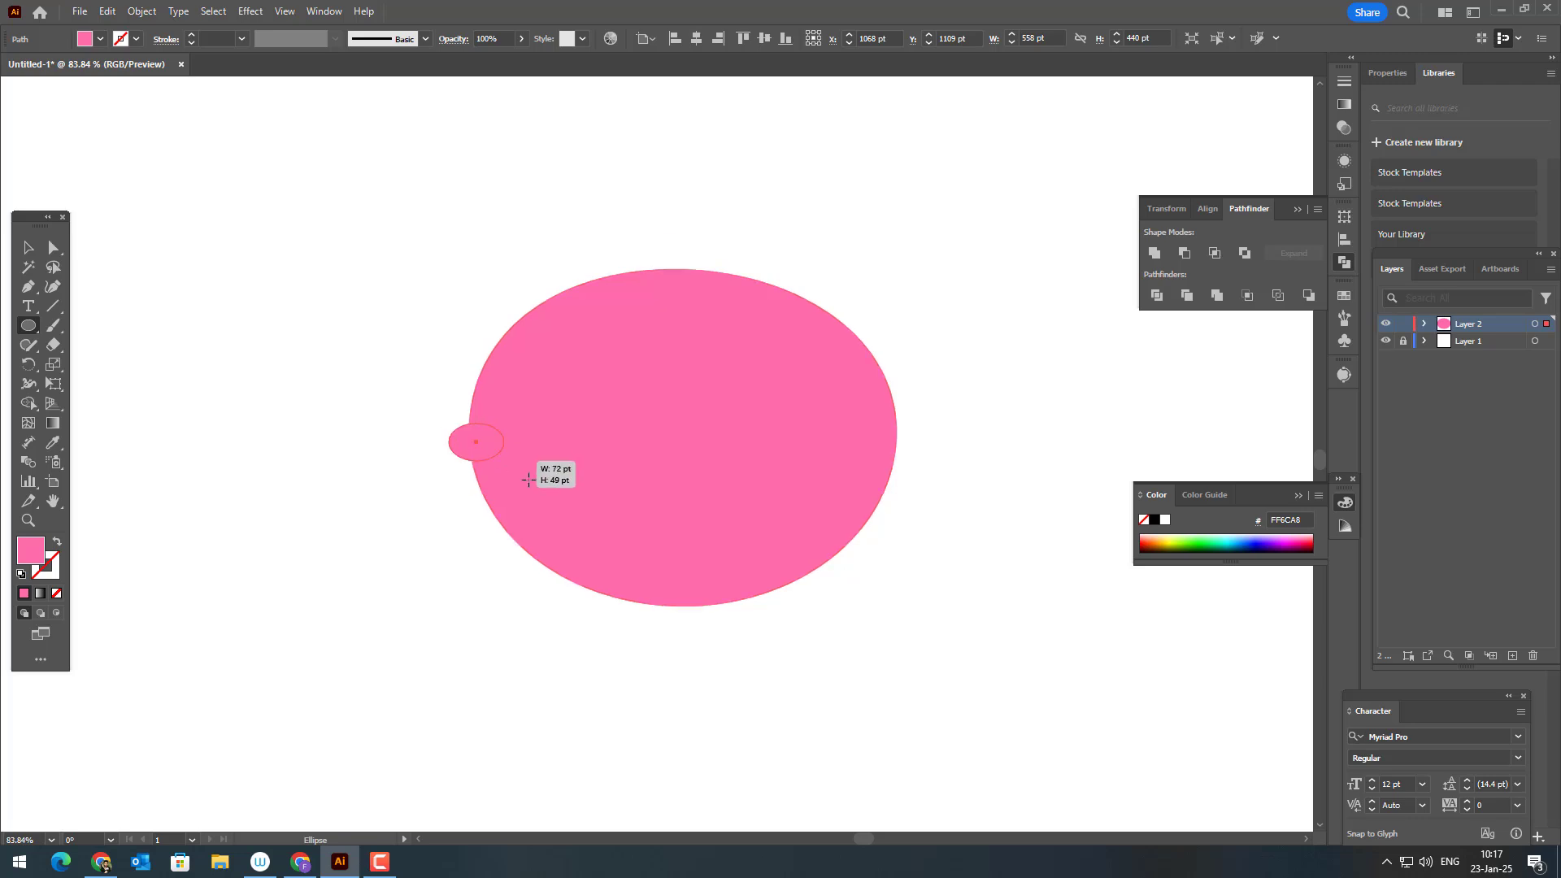
Fill the small snout ellipse with the lighter pink FFA4BA
double_click(34, 554)
left_click_drag(984, 230, 965, 195)
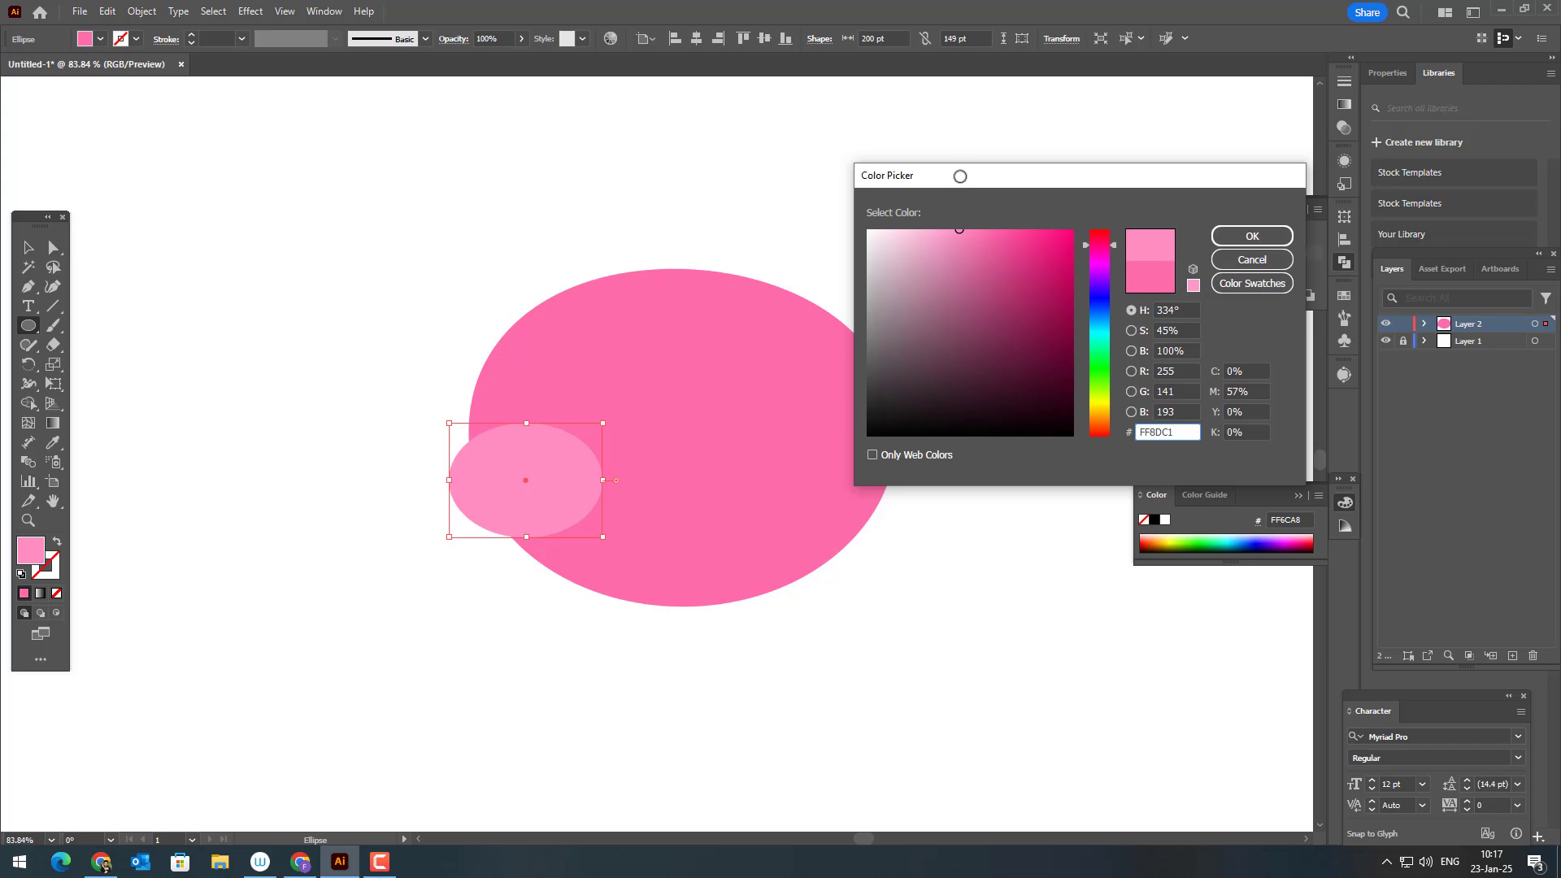
left_click_drag(943, 157, 941, 161)
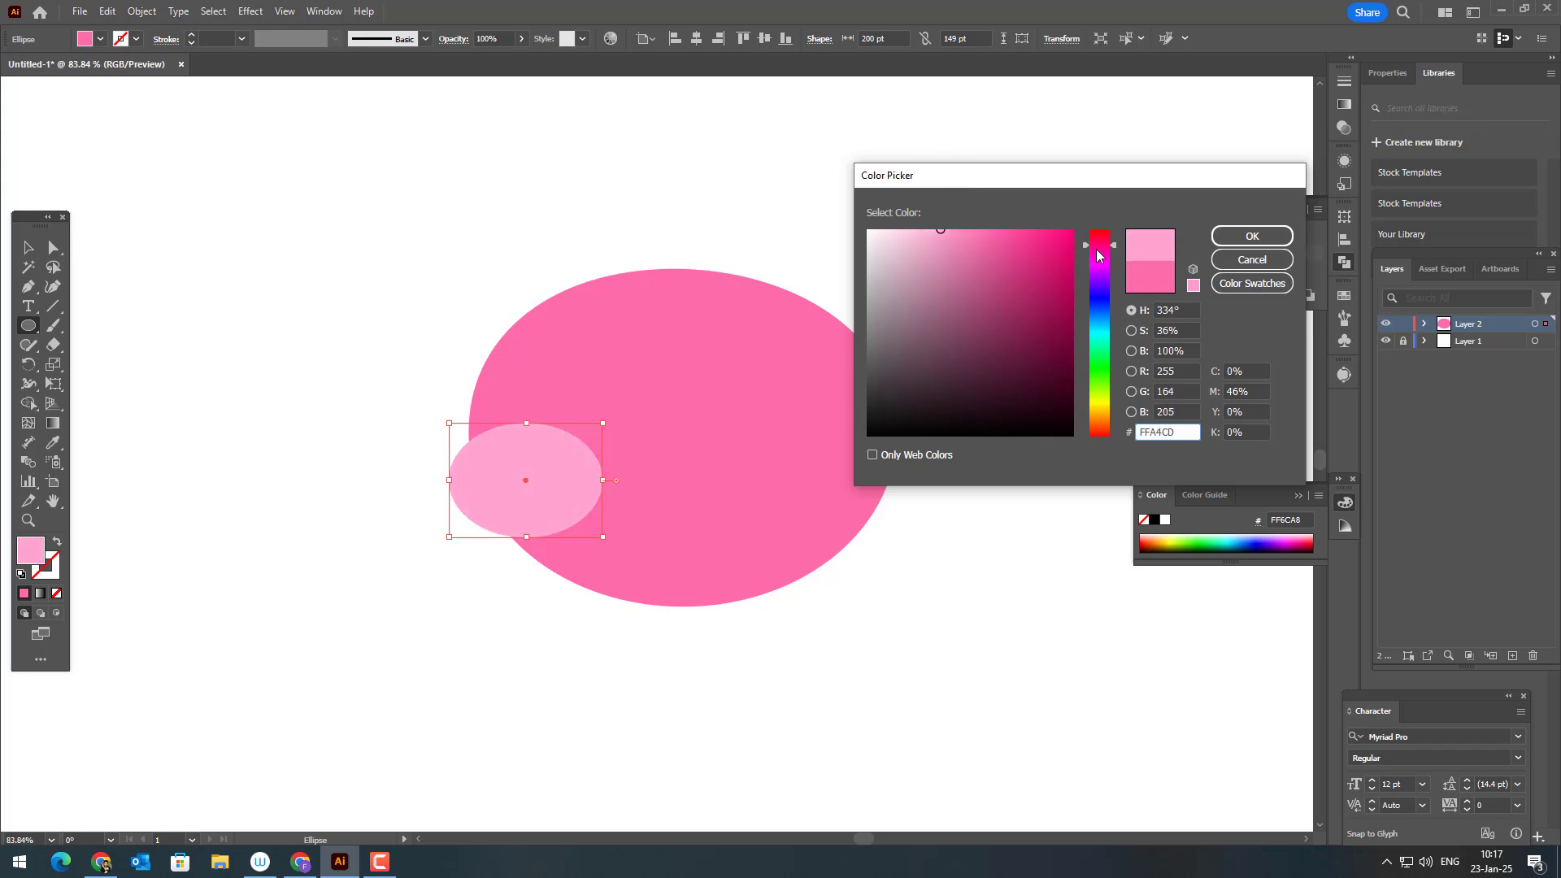
left_click_drag(1099, 251, 1094, 238)
left_click(1219, 242)
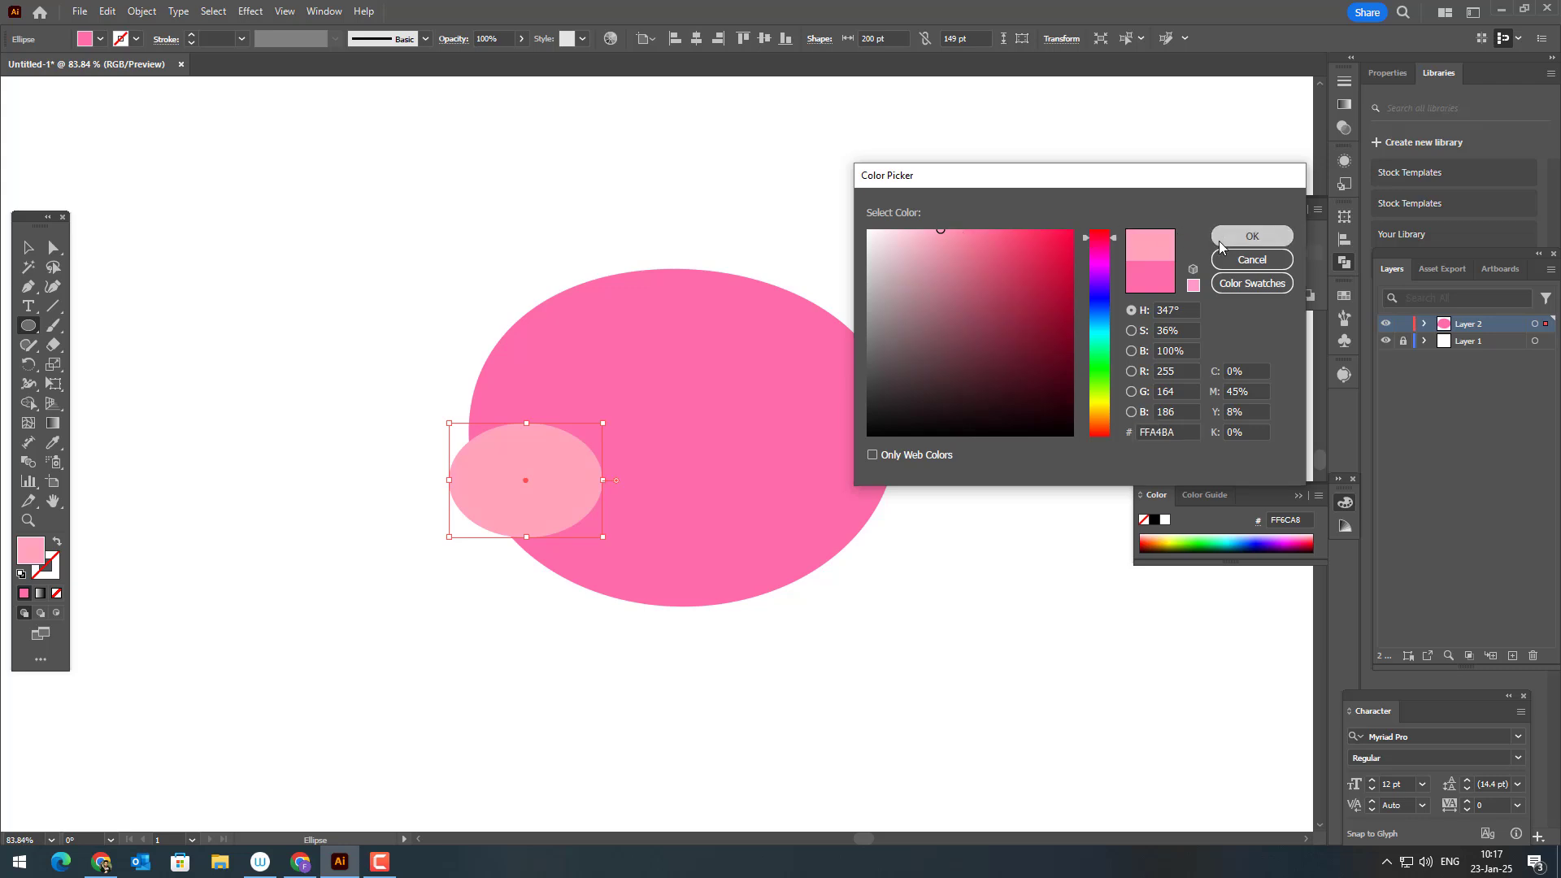
Lengthen the curve handles on the snout ellipse's left and right anchor points to give it a boxier outline
left_click(53, 248)
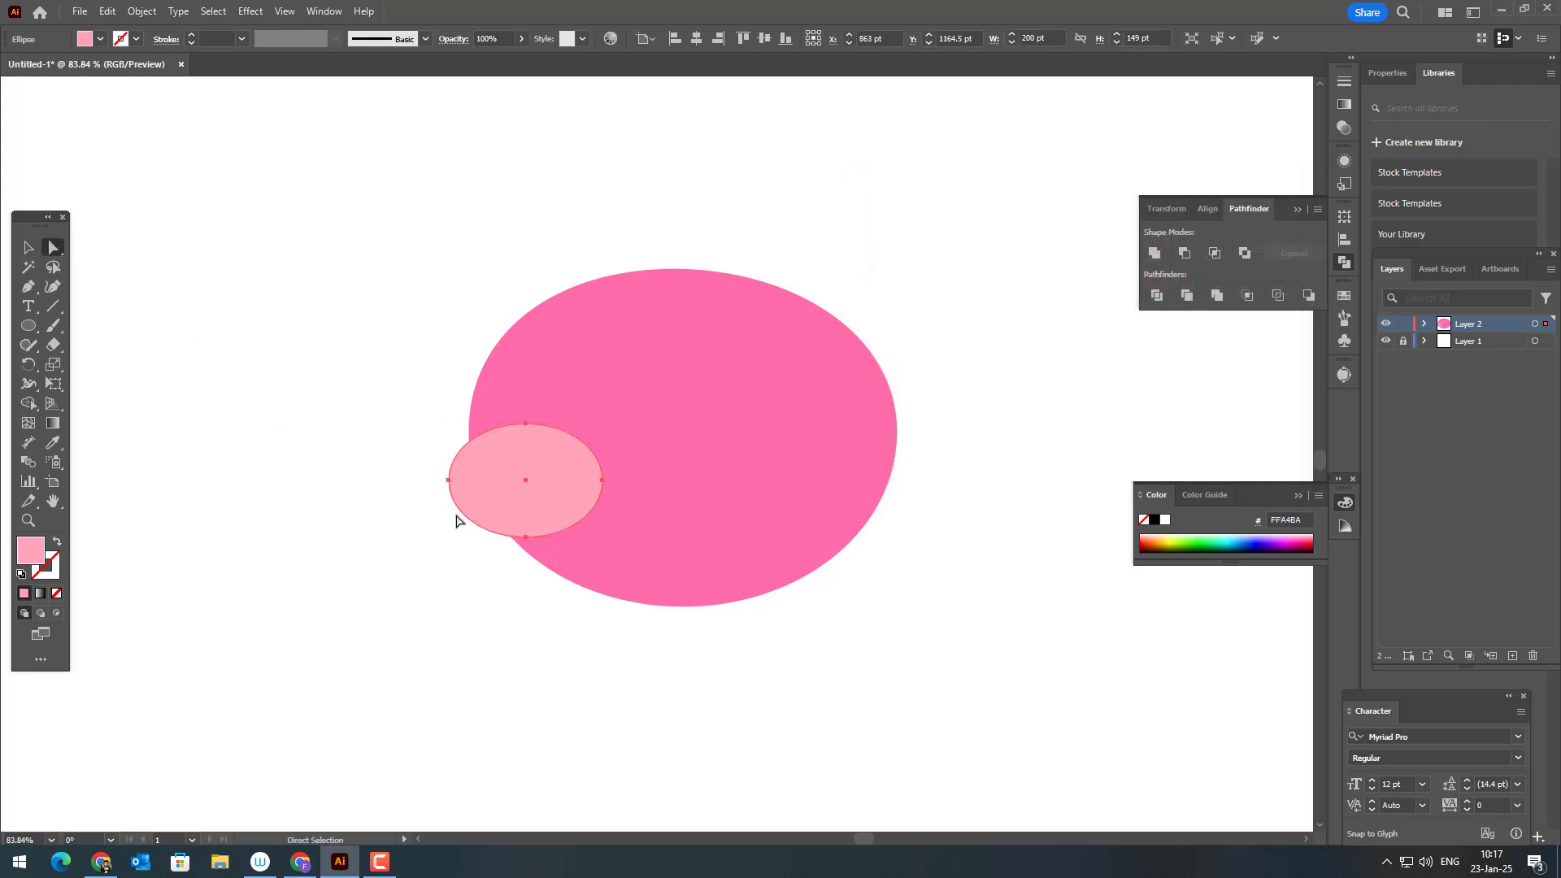
left_click(450, 479)
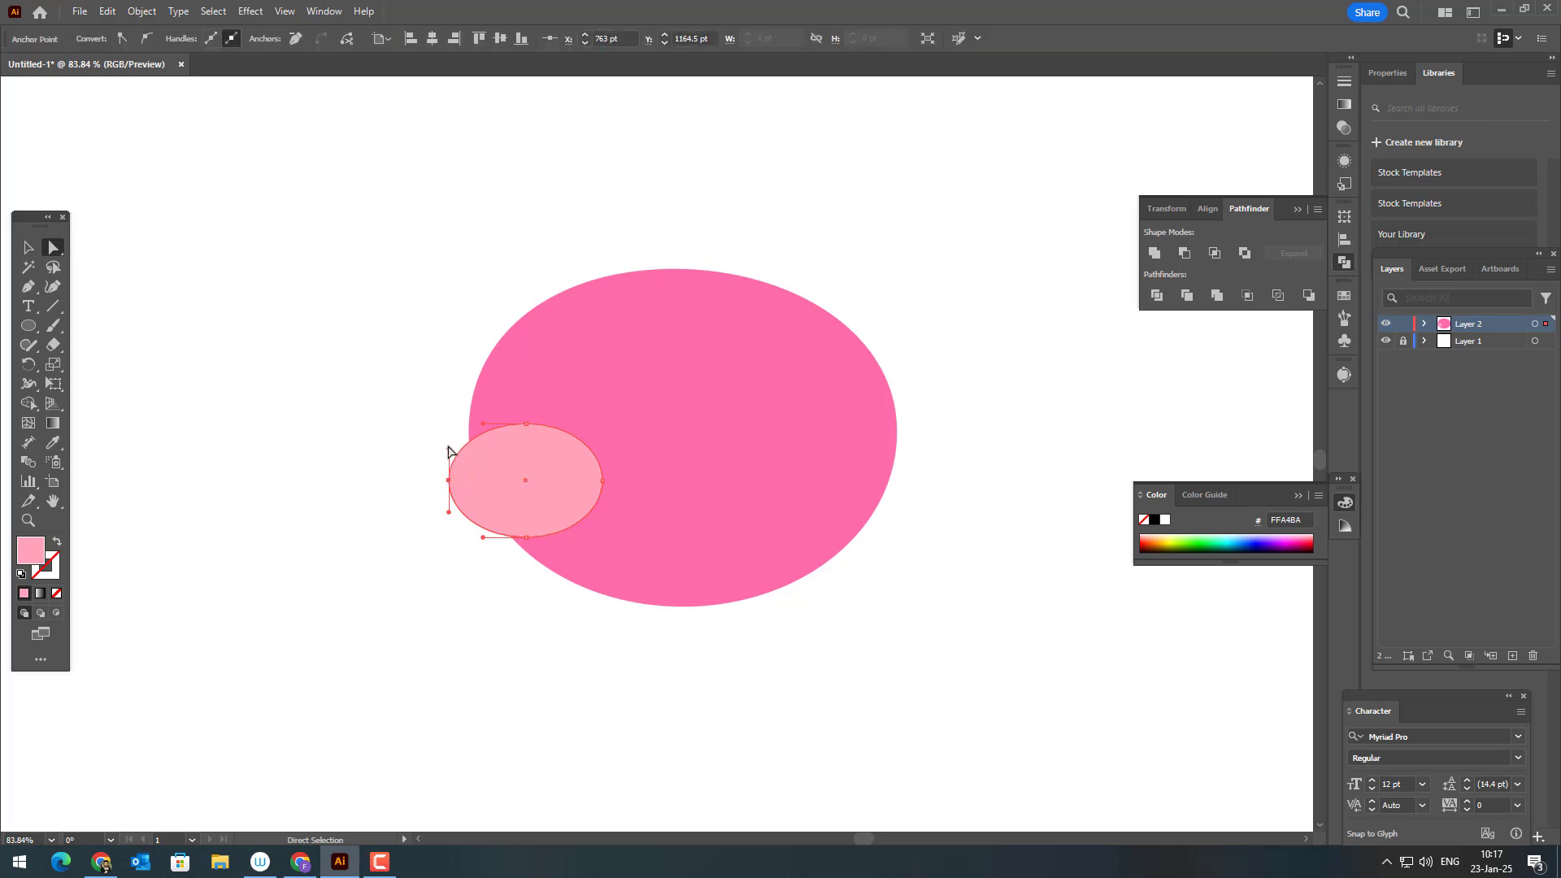
left_click_drag(448, 452, 448, 438)
left_click_drag(448, 512, 448, 520)
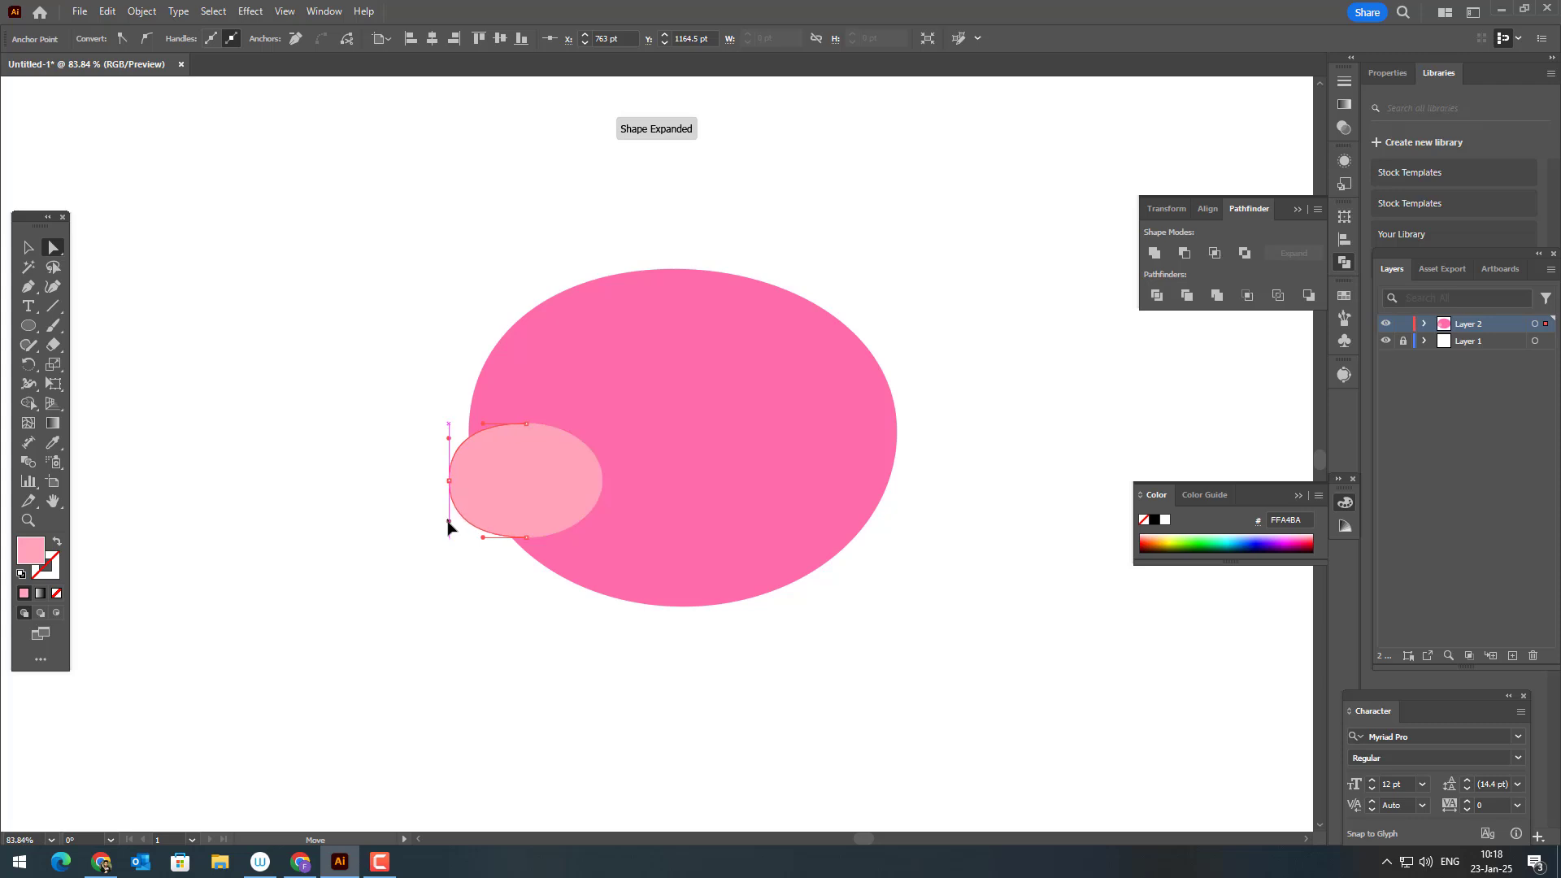
left_click(603, 481)
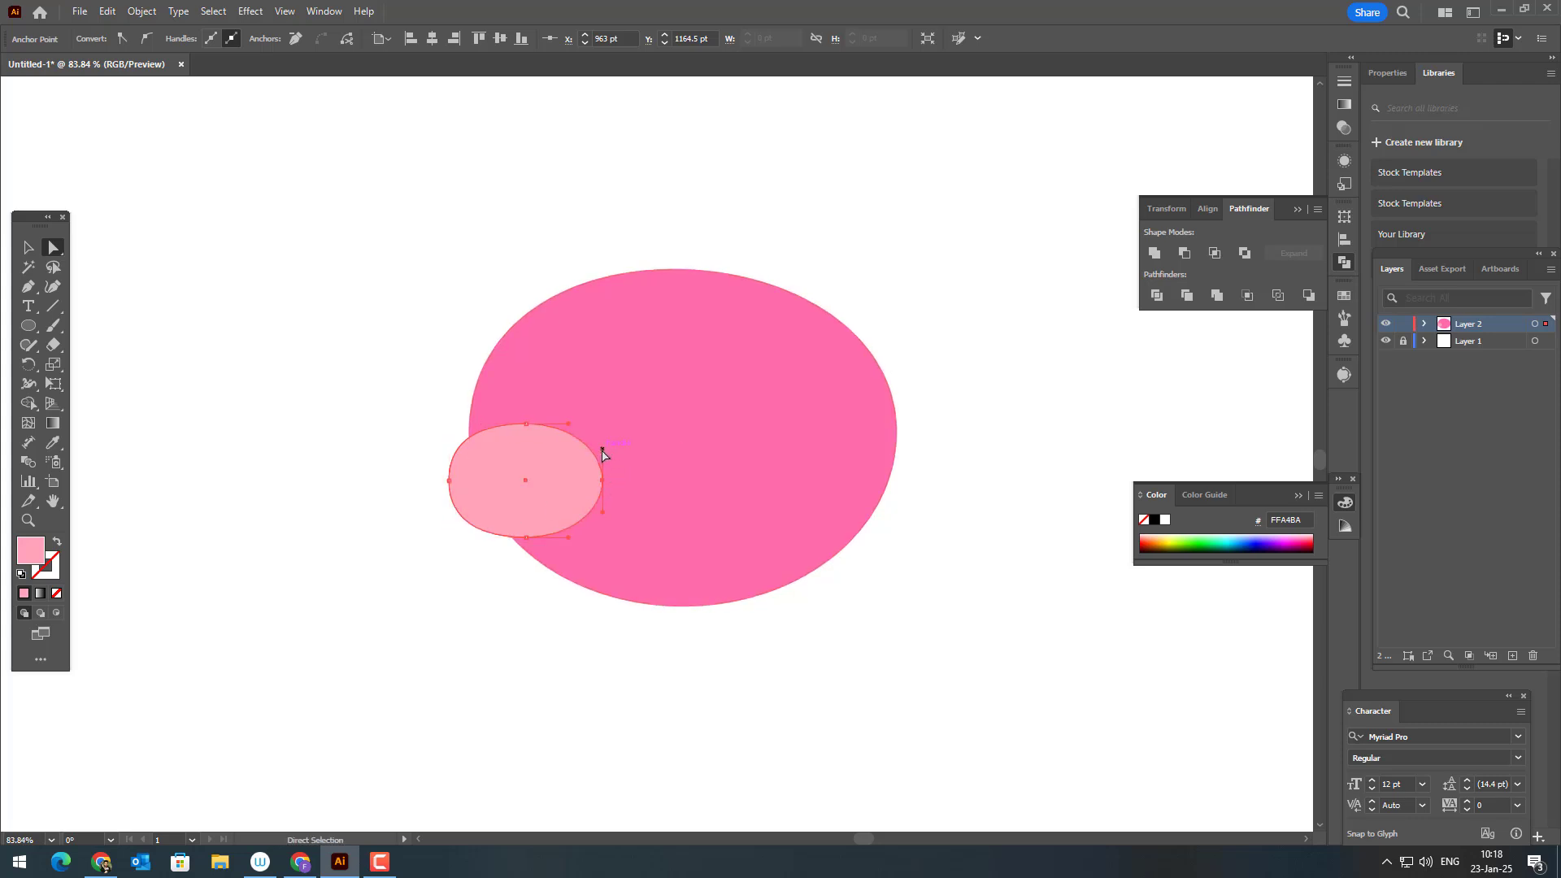
left_click_drag(602, 439, 602, 439)
left_click_drag(602, 512, 559, 513)
left_click(606, 662)
key("v")
left_click(298, 510)
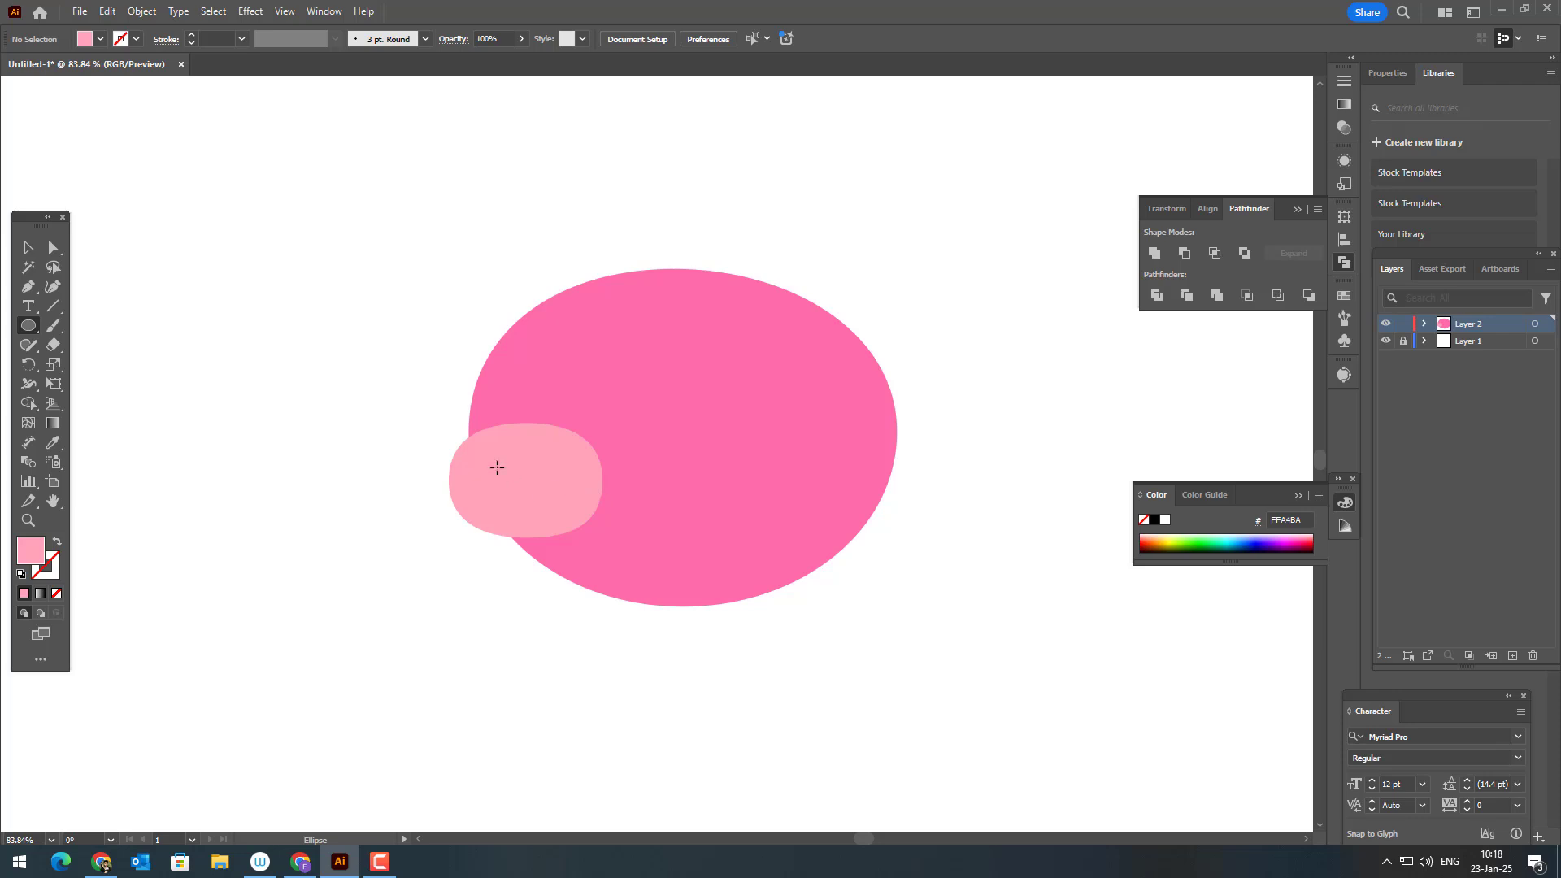
Draw a nostril ellipse about 53 by 61 pt on the snout's left half and fill it with dark pink BA4A7D
mouse_move(478, 458)
left_mouse_down()
mouse_move(520, 484)
mouse_move(533, 500)
mouse_move(518, 504)
left_mouse_up()
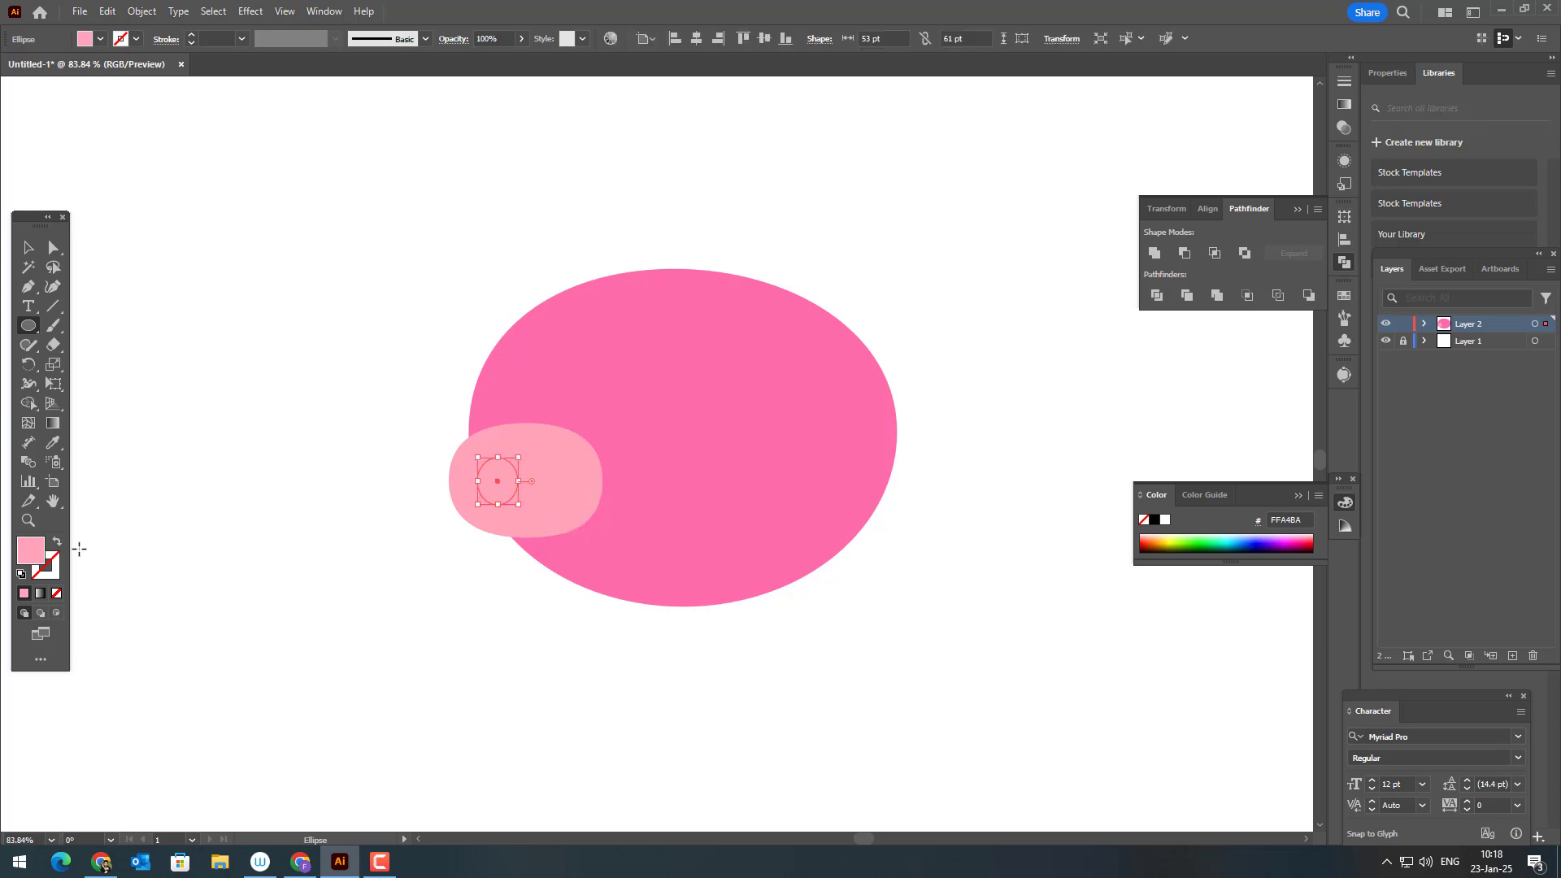
left_click(52, 443)
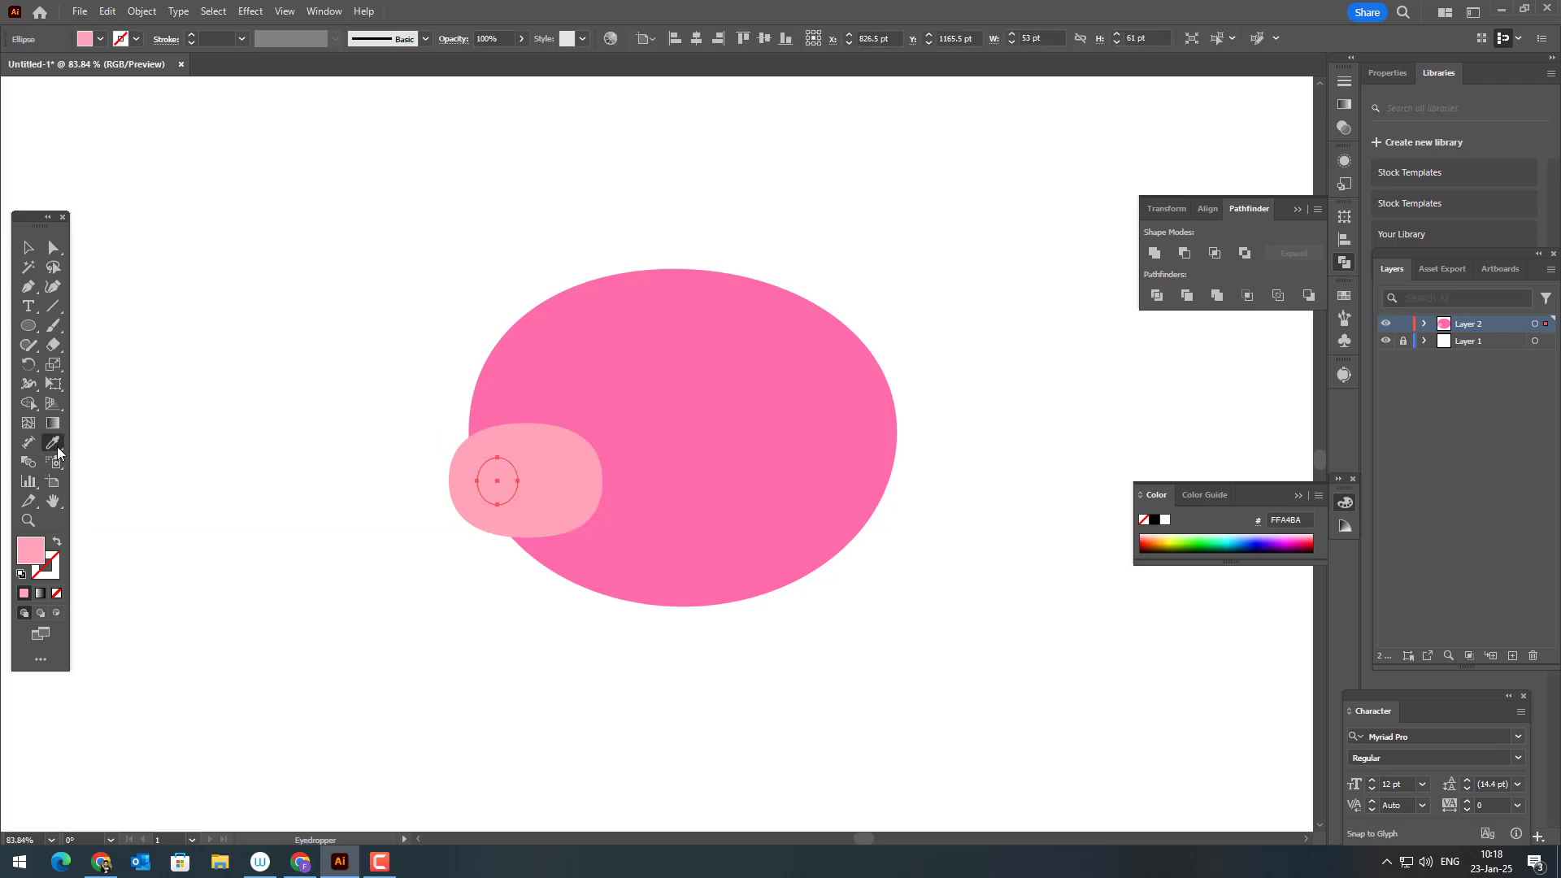
left_click(756, 449)
double_click(31, 551)
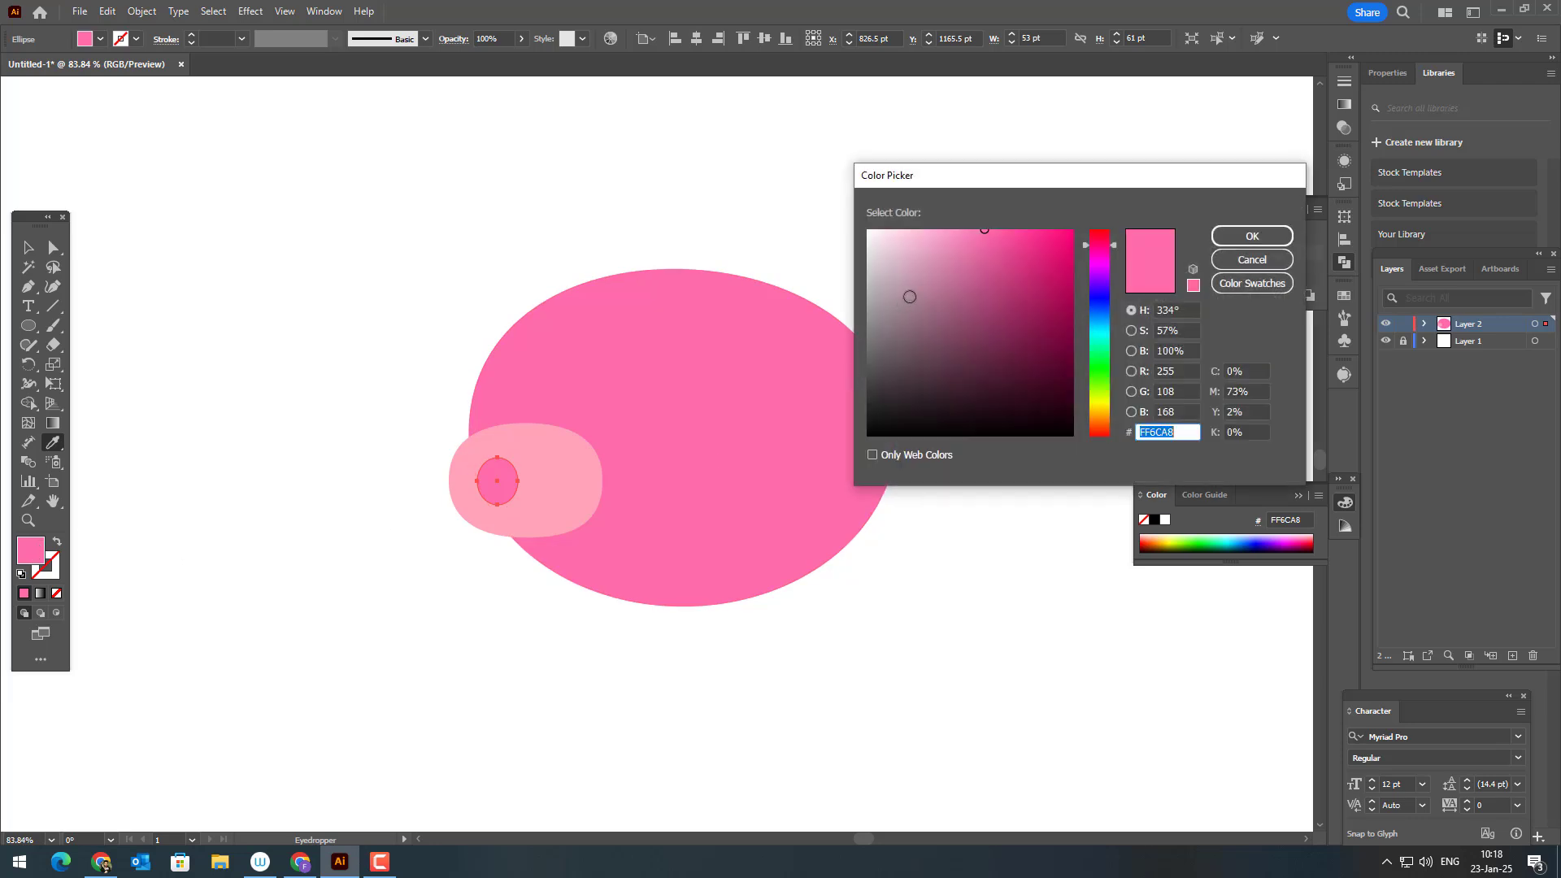
mouse_move(1007, 255)
left_mouse_down()
mouse_move(1020, 253)
mouse_move(1017, 271)
mouse_move(990, 283)
left_mouse_up()
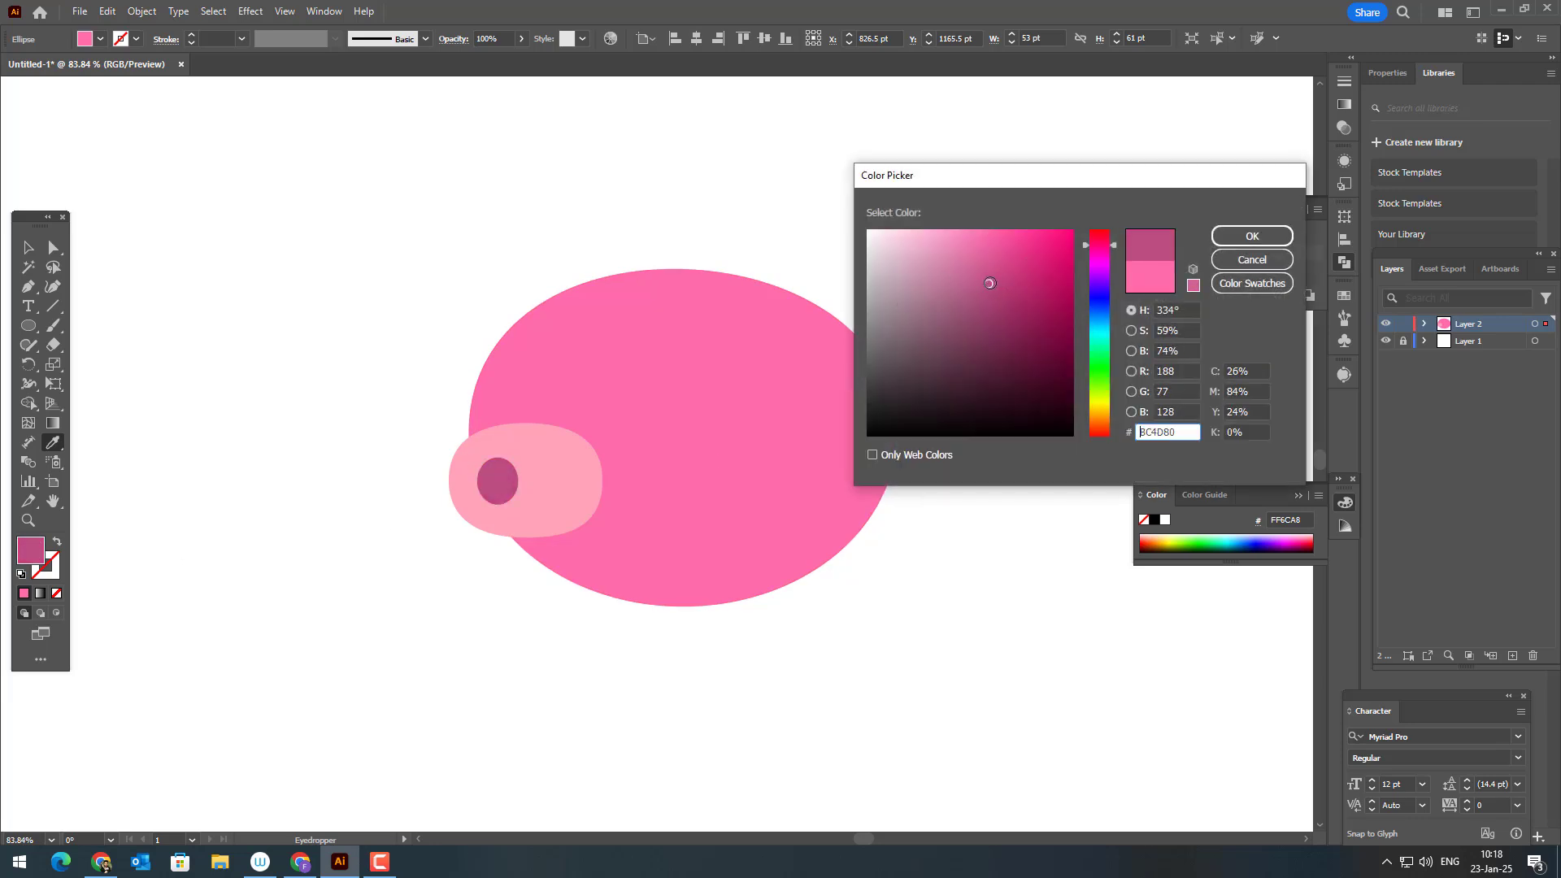
left_click(1251, 237)
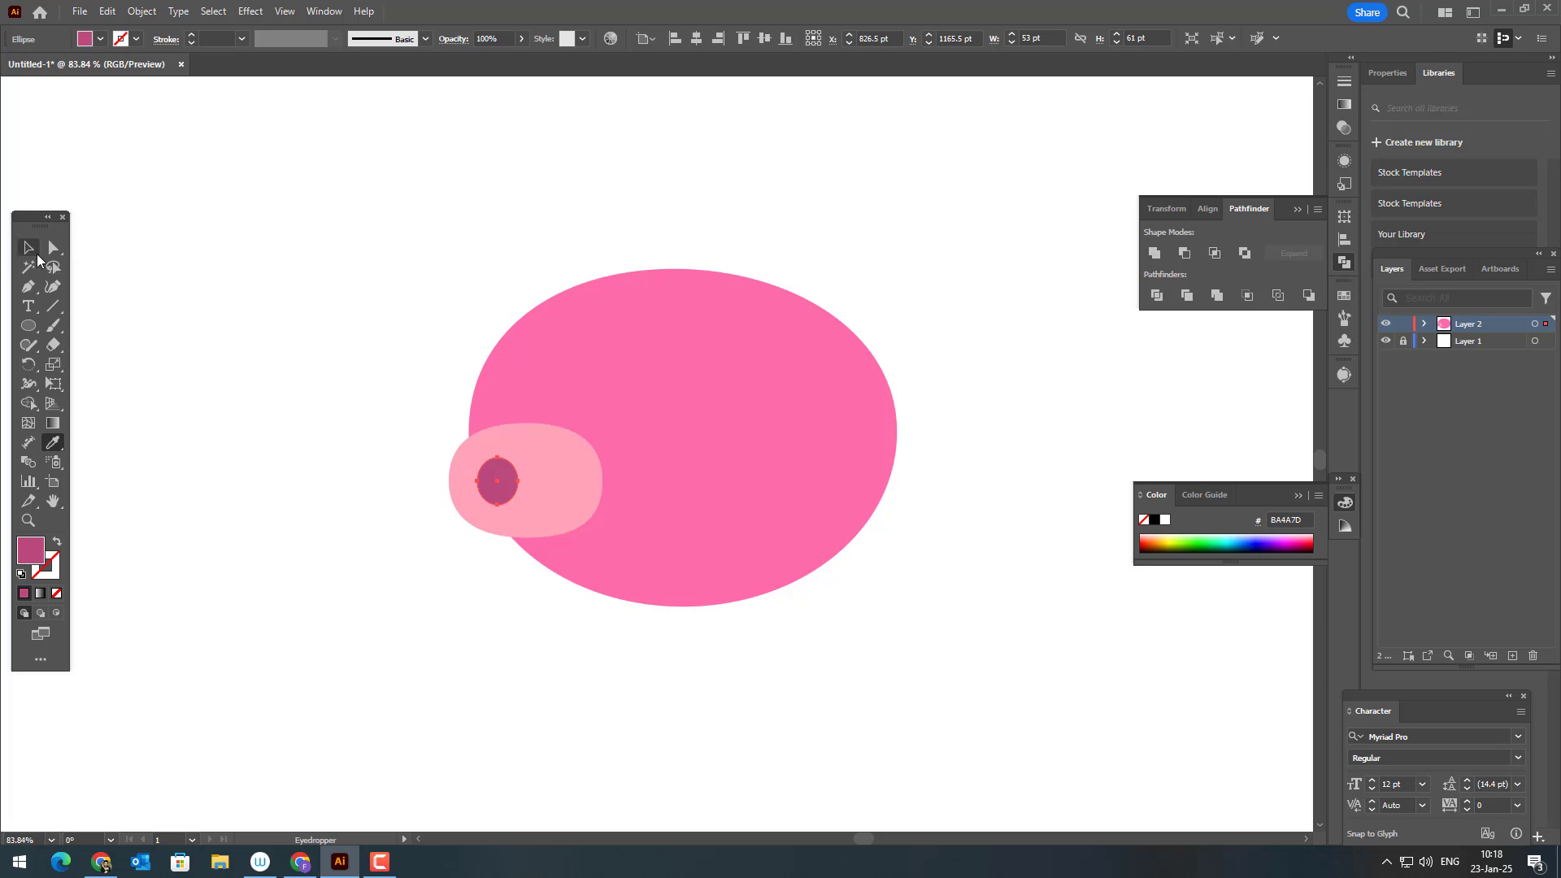
Reshape the nostril by extending the handles of its top and left anchor points toward the upper left
left_click(499, 472)
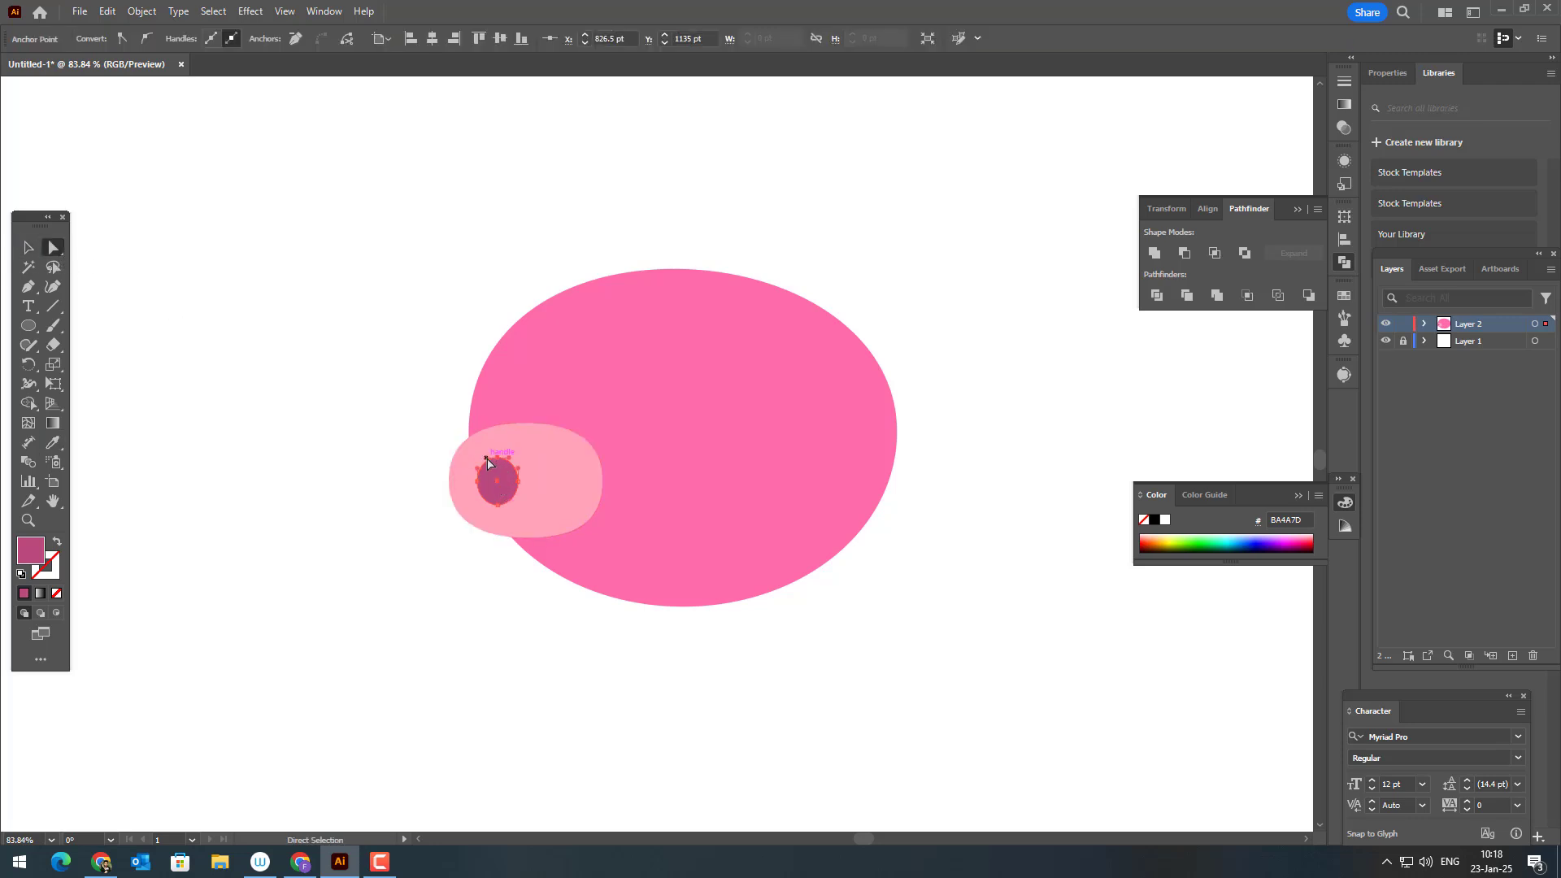
left_click(479, 456)
left_click(496, 479)
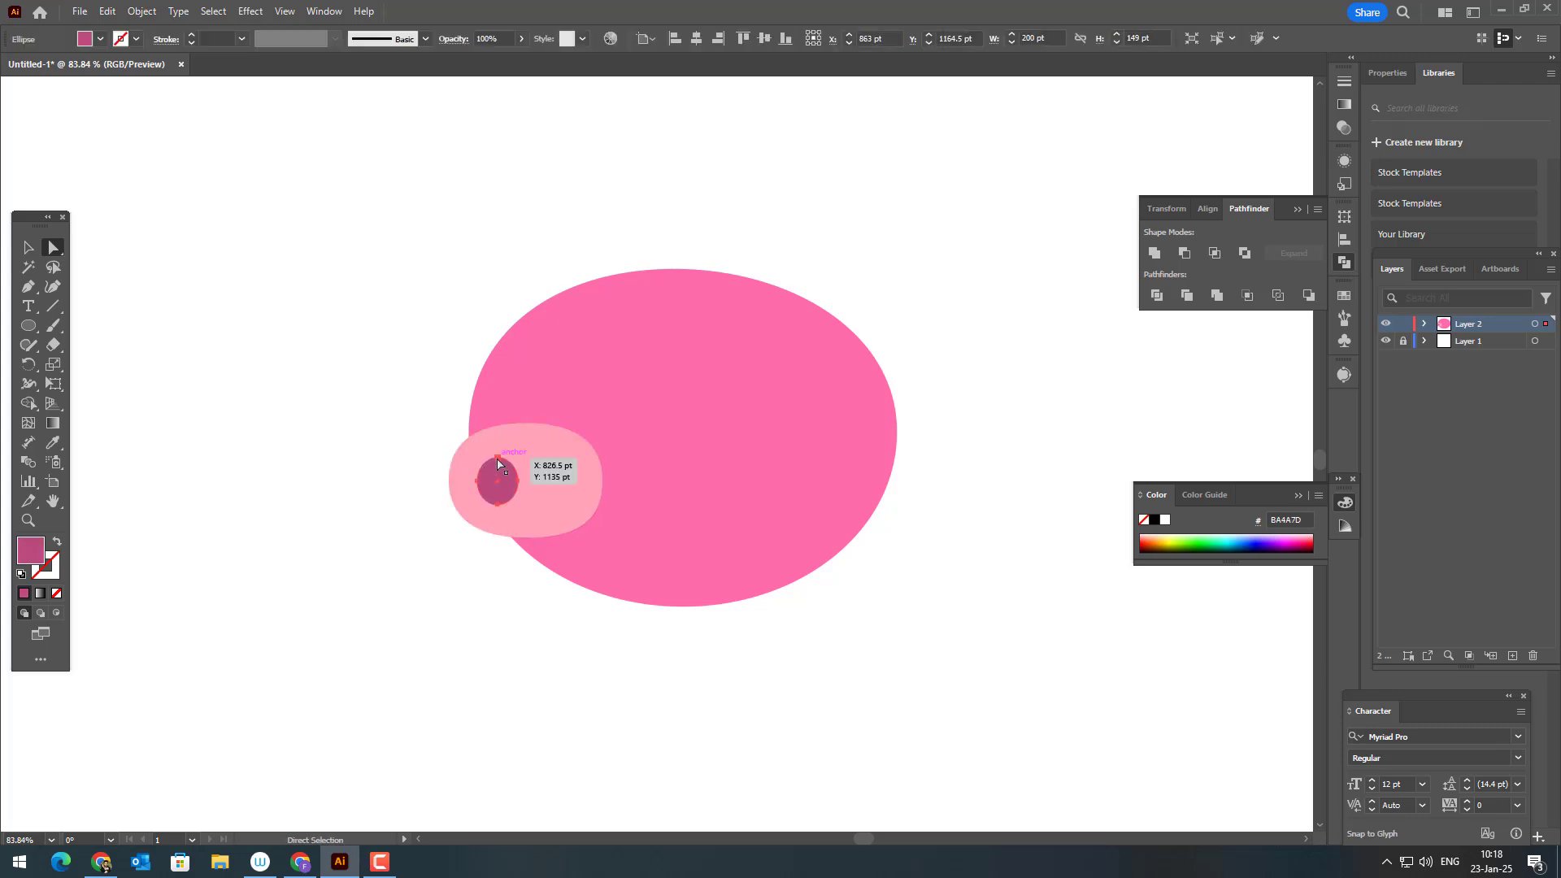
left_click(497, 458)
left_click(487, 461)
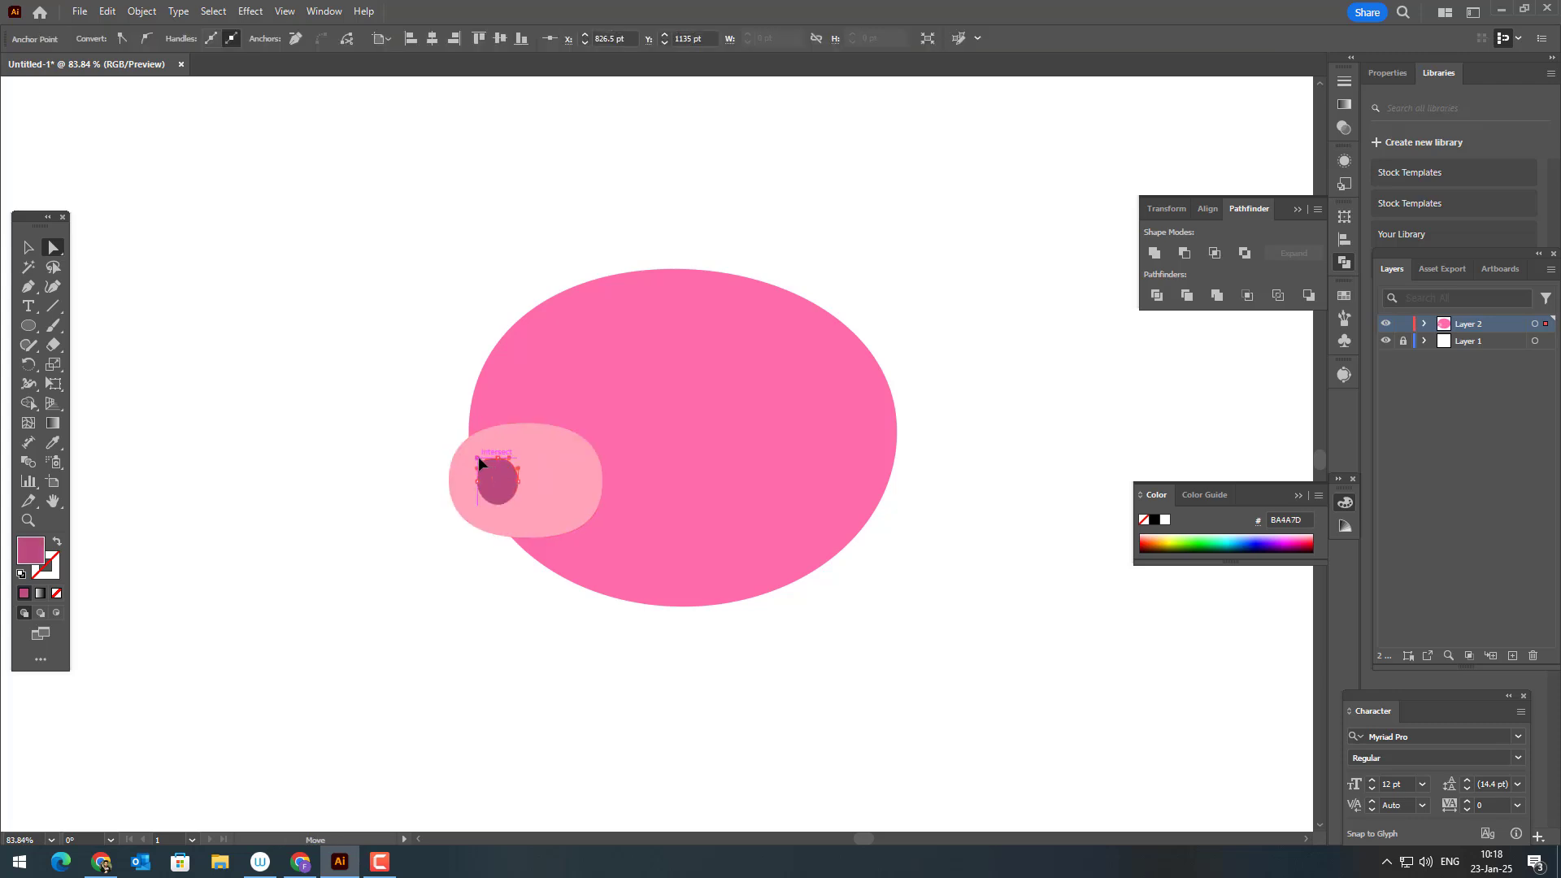
left_click(533, 617)
left_click(486, 486)
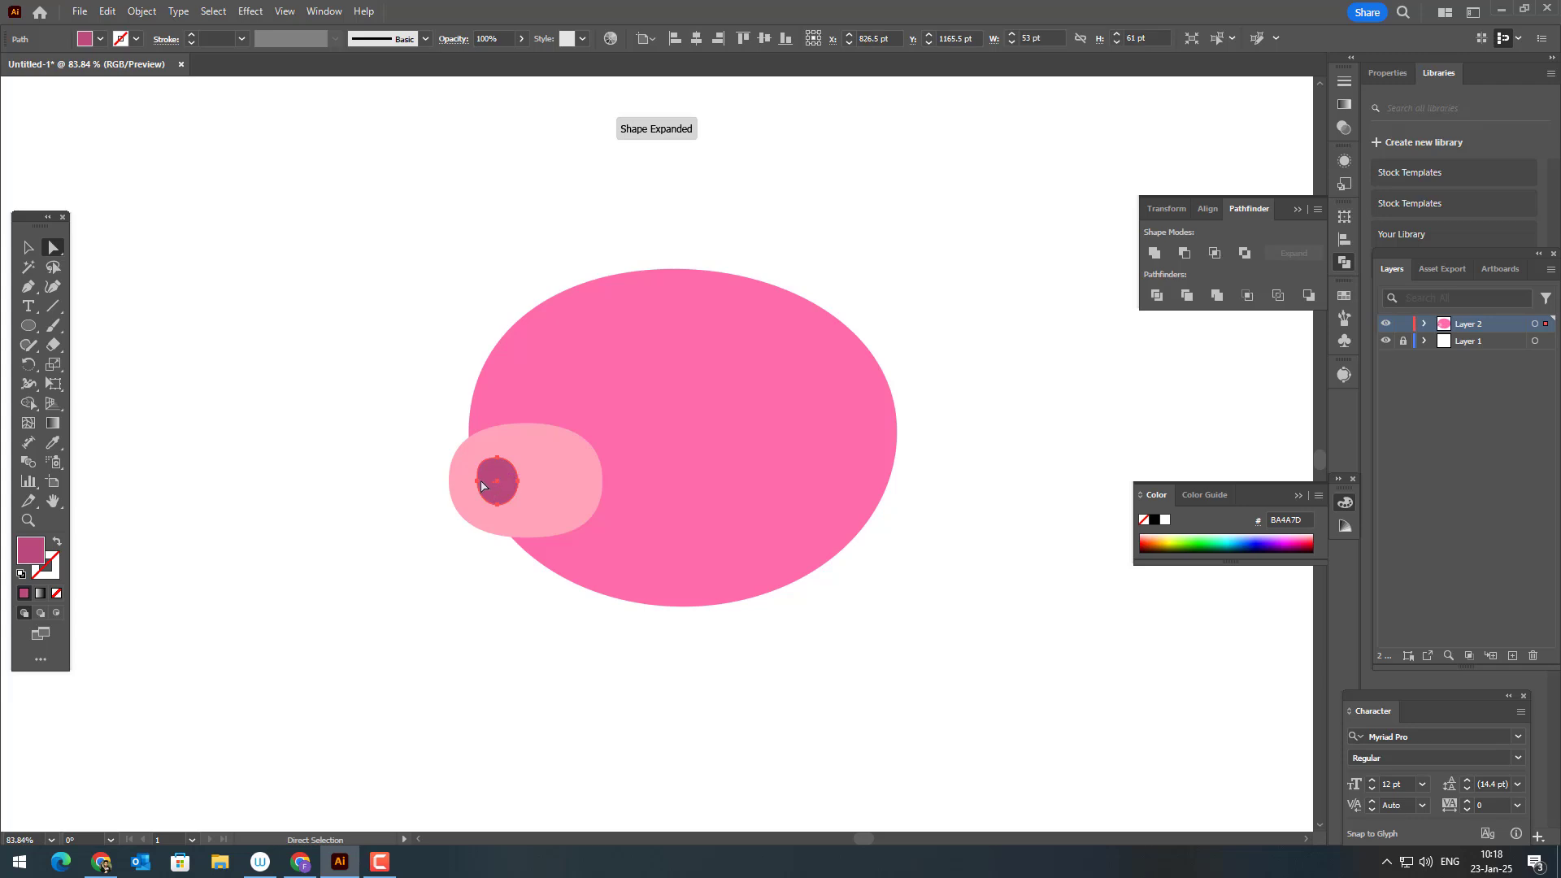
left_click(479, 483)
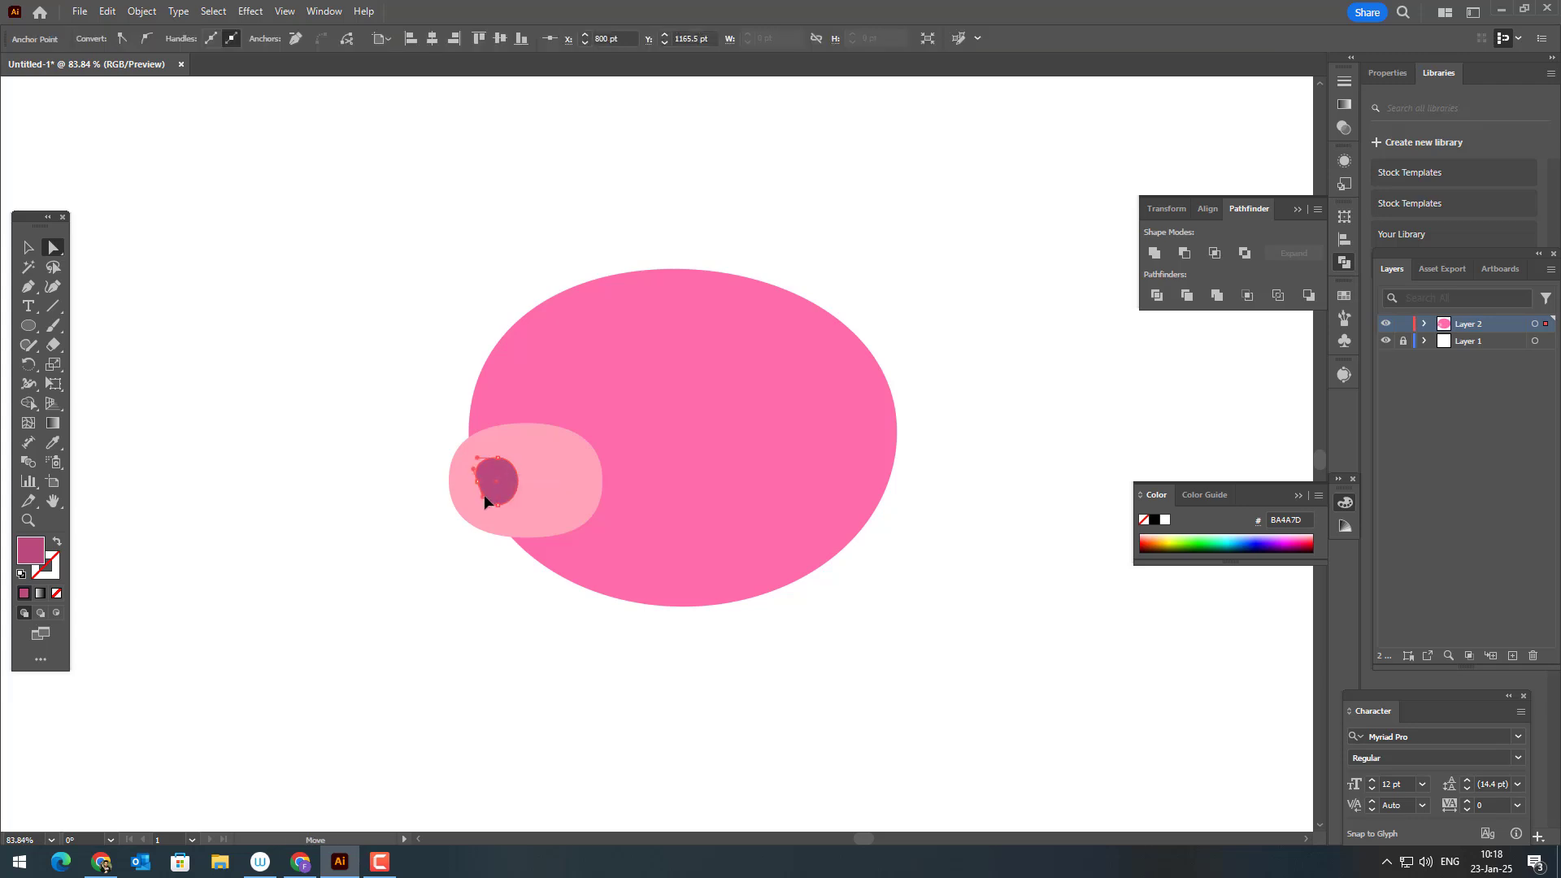
left_click(517, 642)
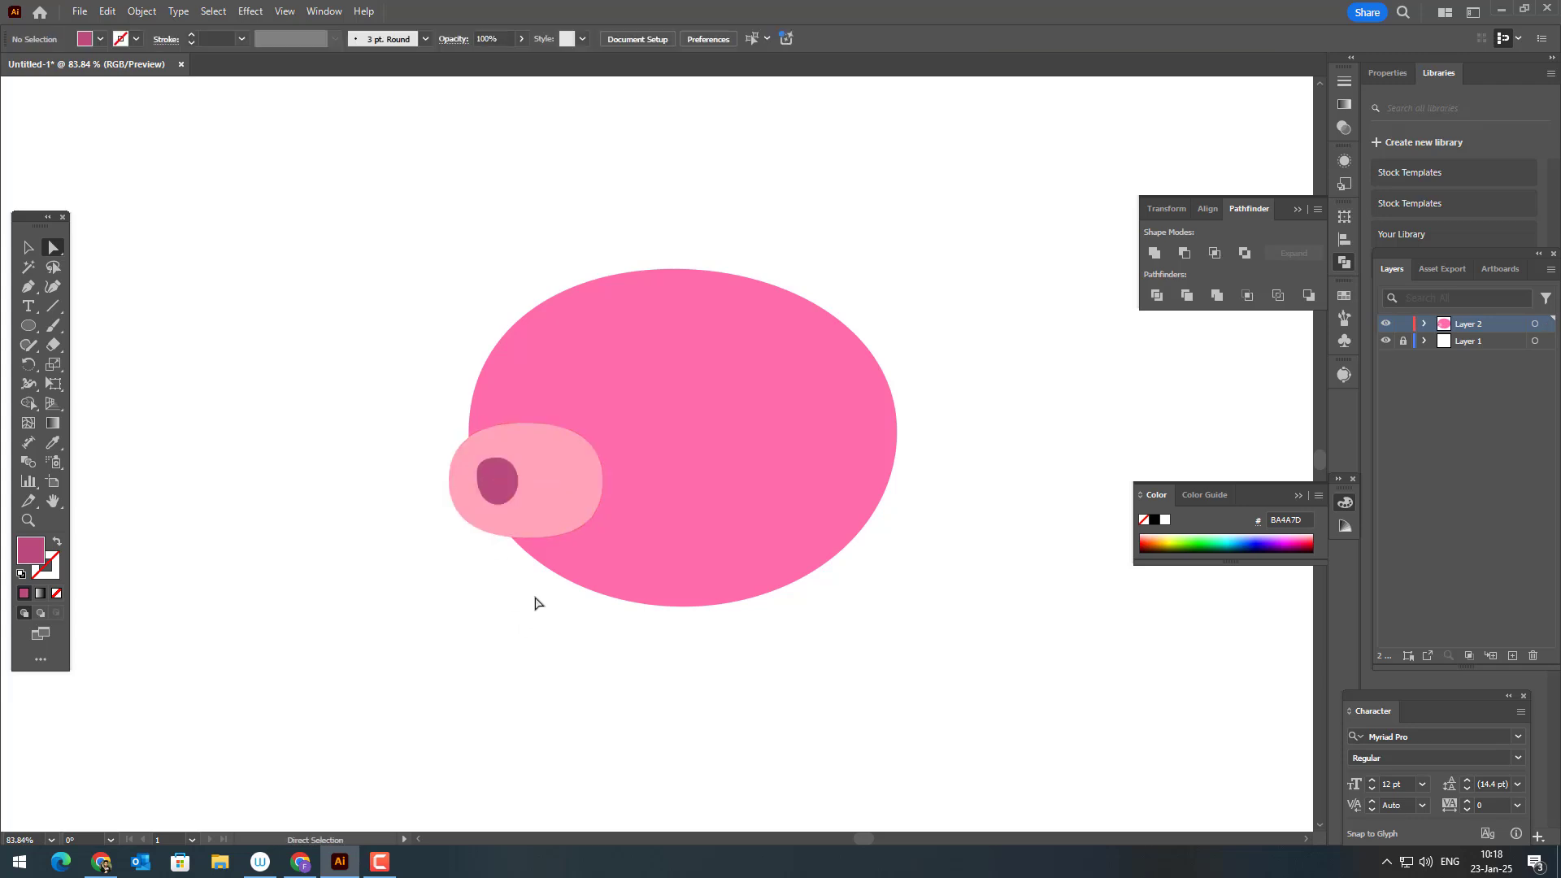
Make a vertically reflected copy of the nostril and place it about 75 pt to the right on the snout
left_click(504, 488)
left_click(138, 13)
mouse_move(187, 30)
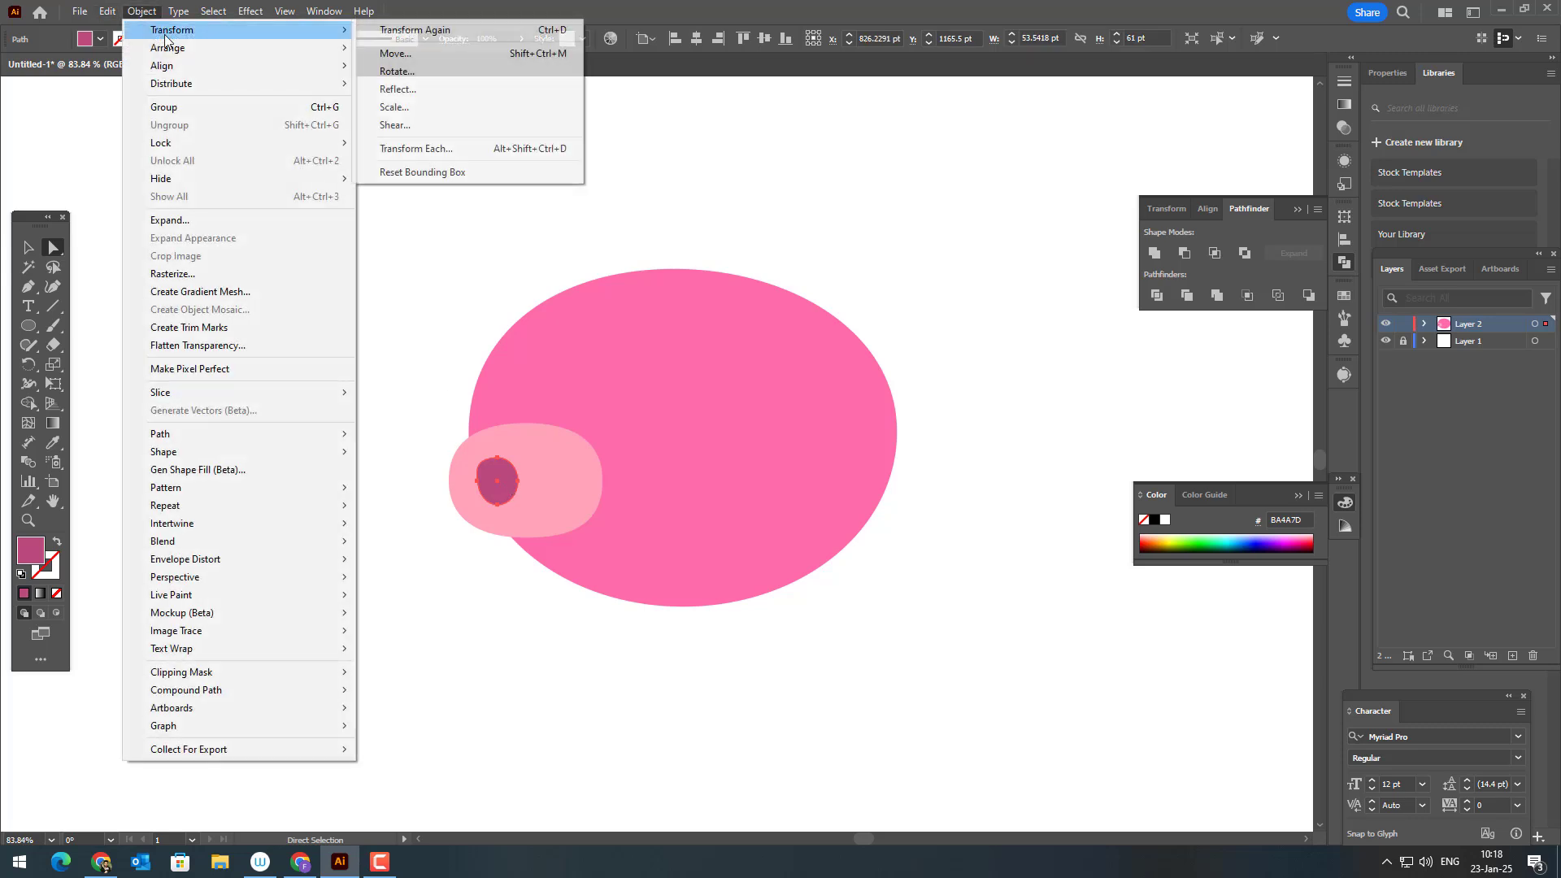
left_click(412, 90)
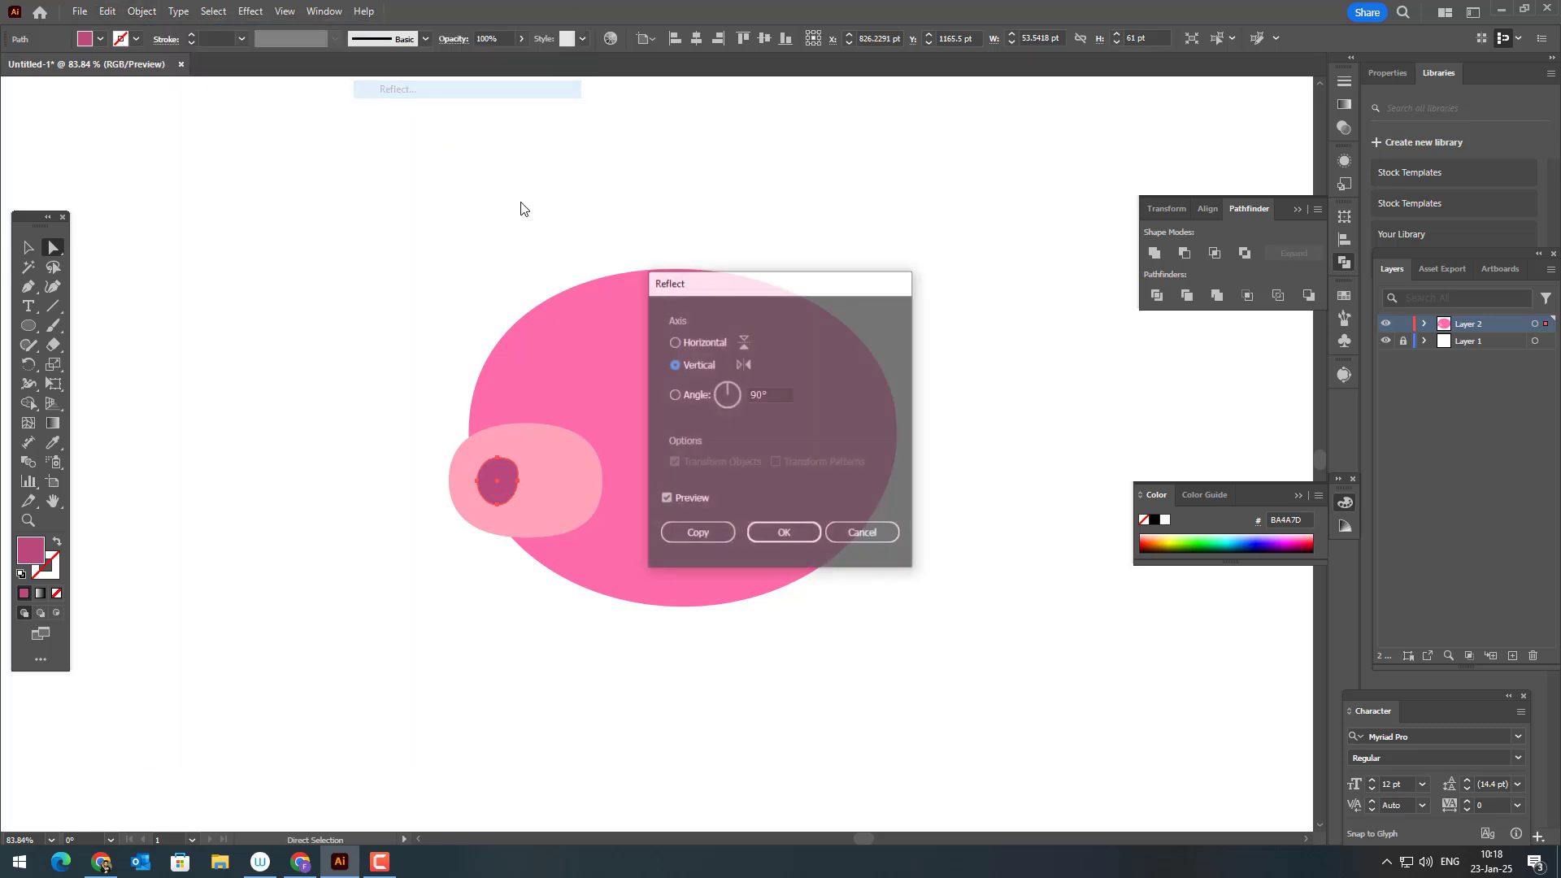
left_click(700, 532)
left_click(28, 248)
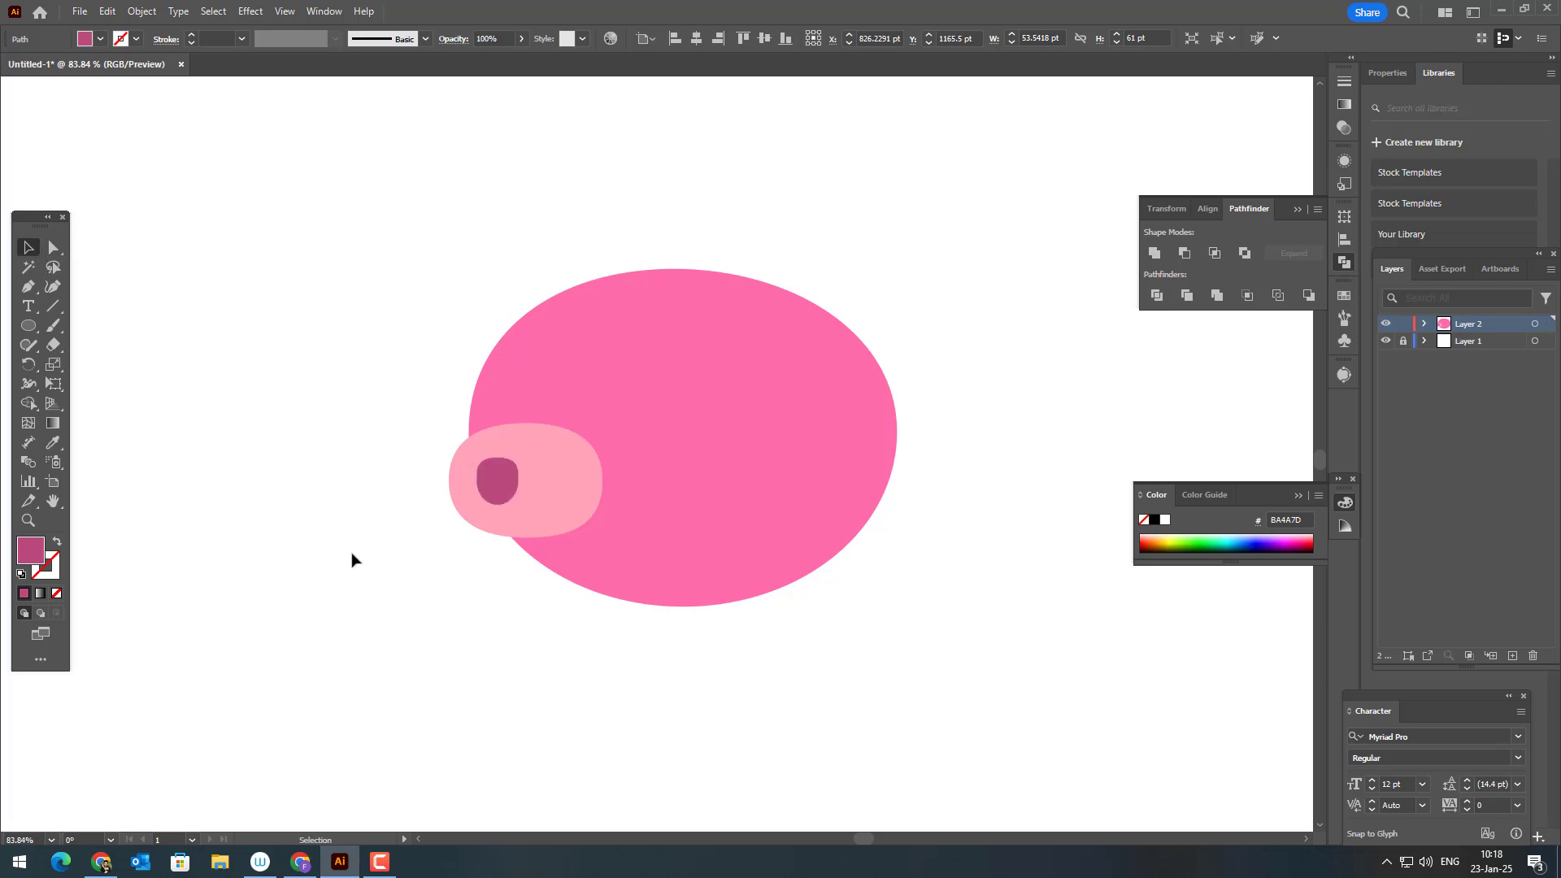
left_click(351, 558)
left_click_drag(504, 487, 567, 499)
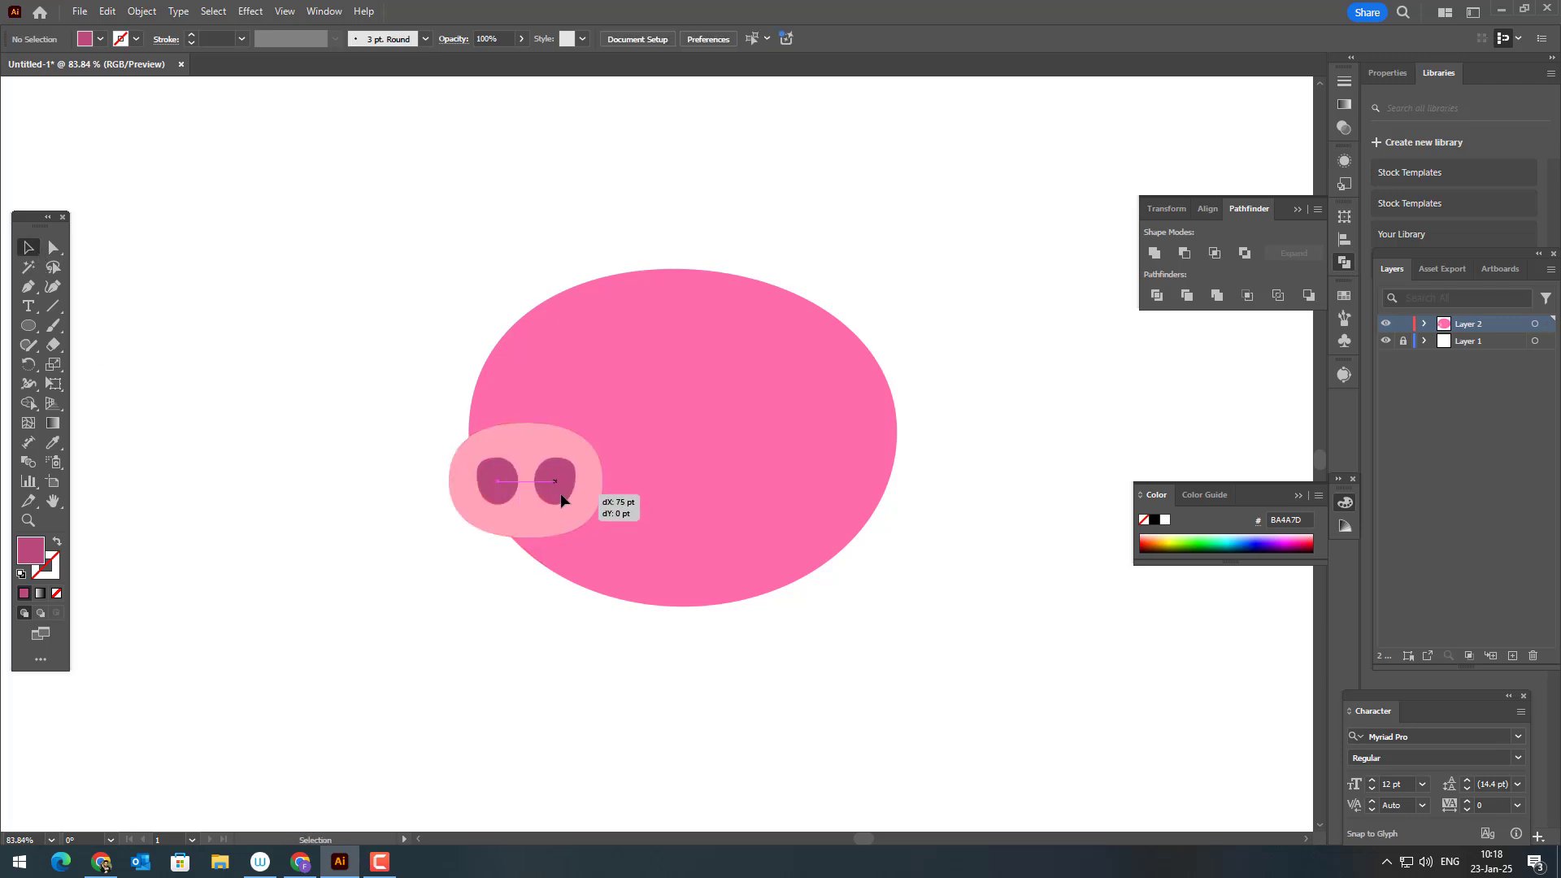
Draw a 44 pt square filled with 5B193A above the snout and round its corners into an eye, about 18.75 pt at the bottom
left_click_drag(29, 325, 77, 326)
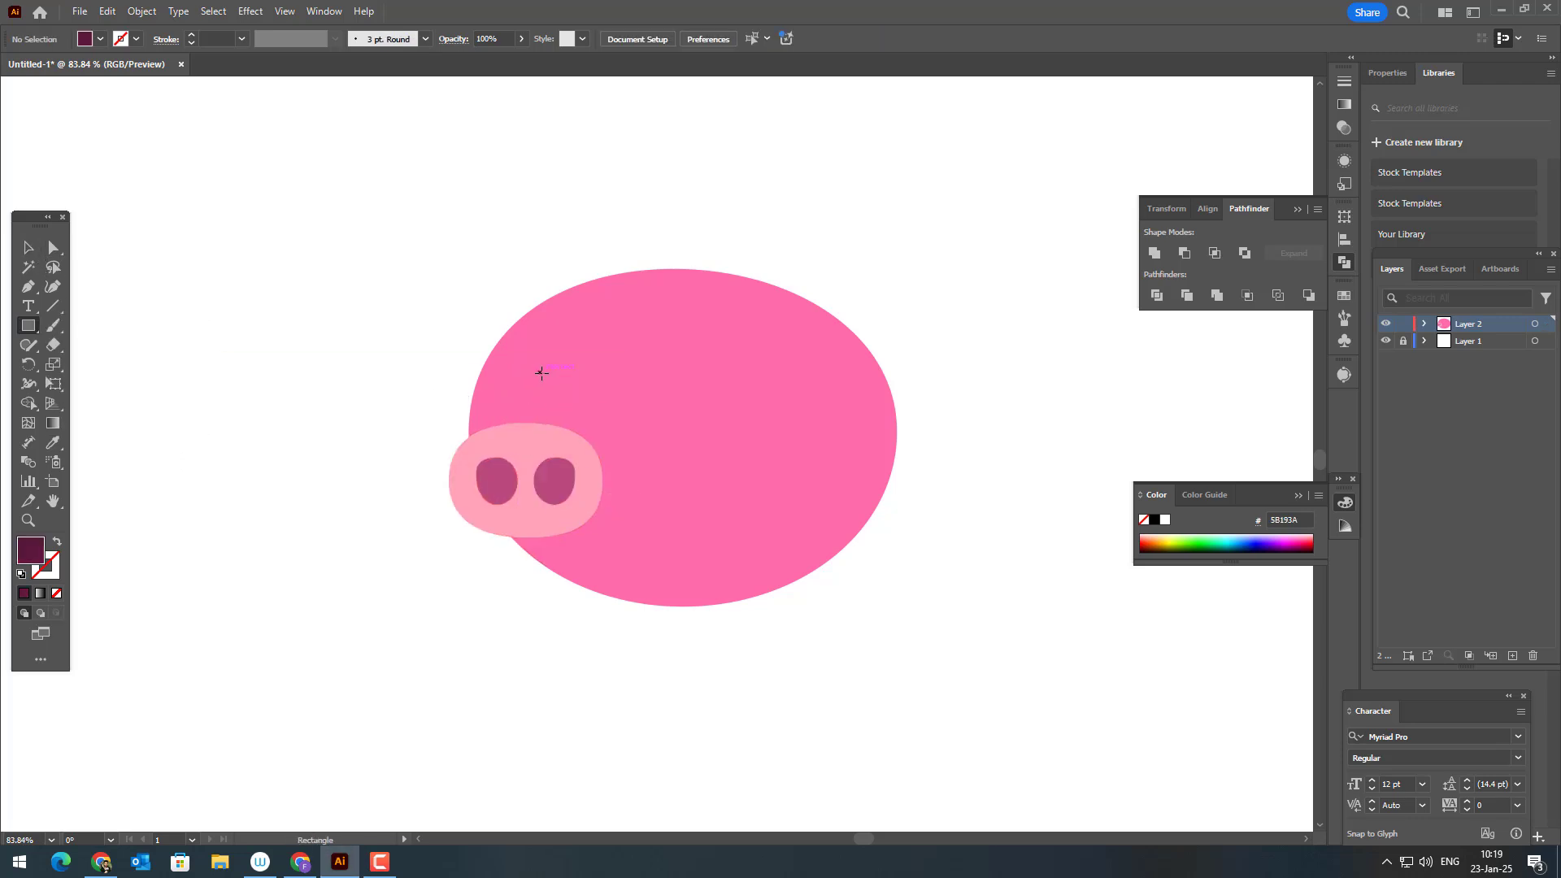
mouse_move(541, 373)
left_mouse_down()
mouse_move(575, 406)
mouse_move(554, 390)
left_mouse_up()
left_click(52, 251)
left_click(540, 372)
left_click(574, 372, "shift")
left_click(573, 406)
left_click(542, 406, "shift")
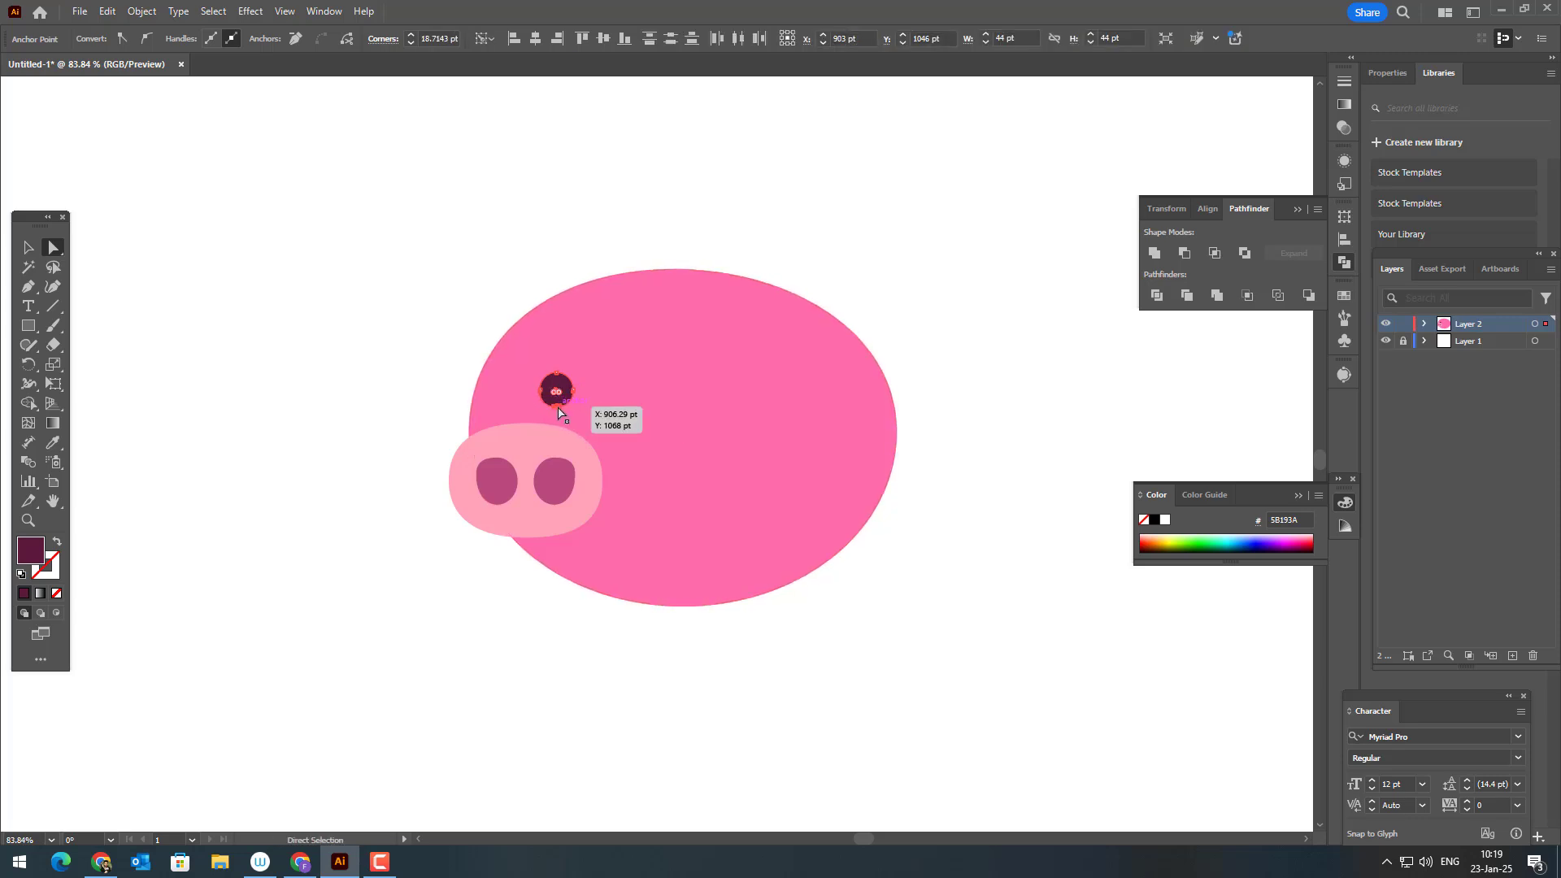
Move the eye about 24 pt right and 10 pt down on the head
key("z")
left_click(572, 419)
left_click_drag(571, 418, 720, 453)
key("v")
left_click(620, 374)
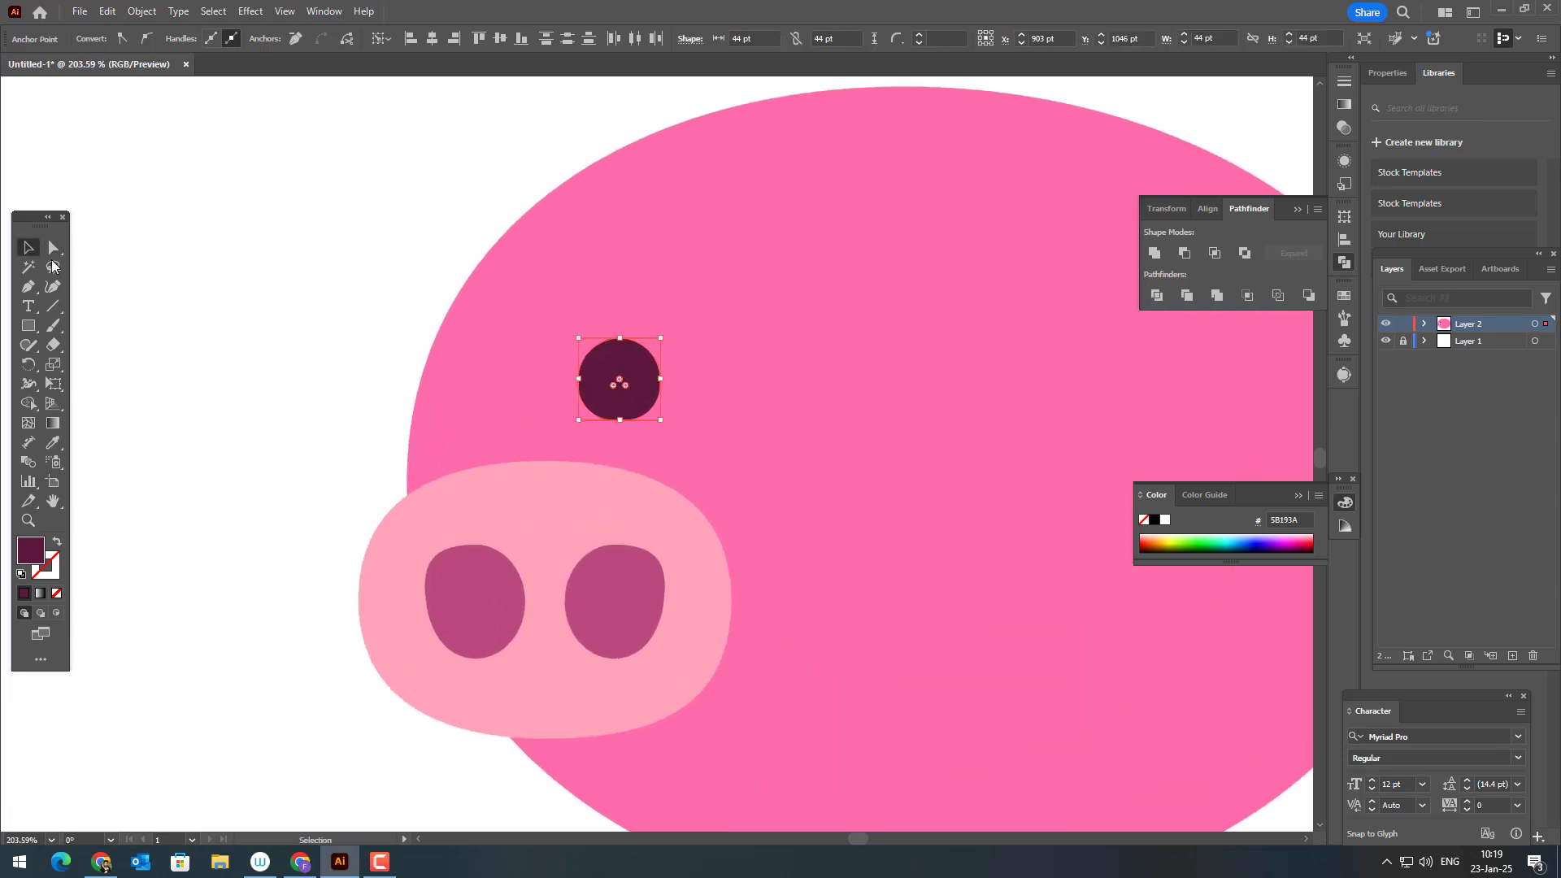
left_click_drag(640, 382, 682, 394)
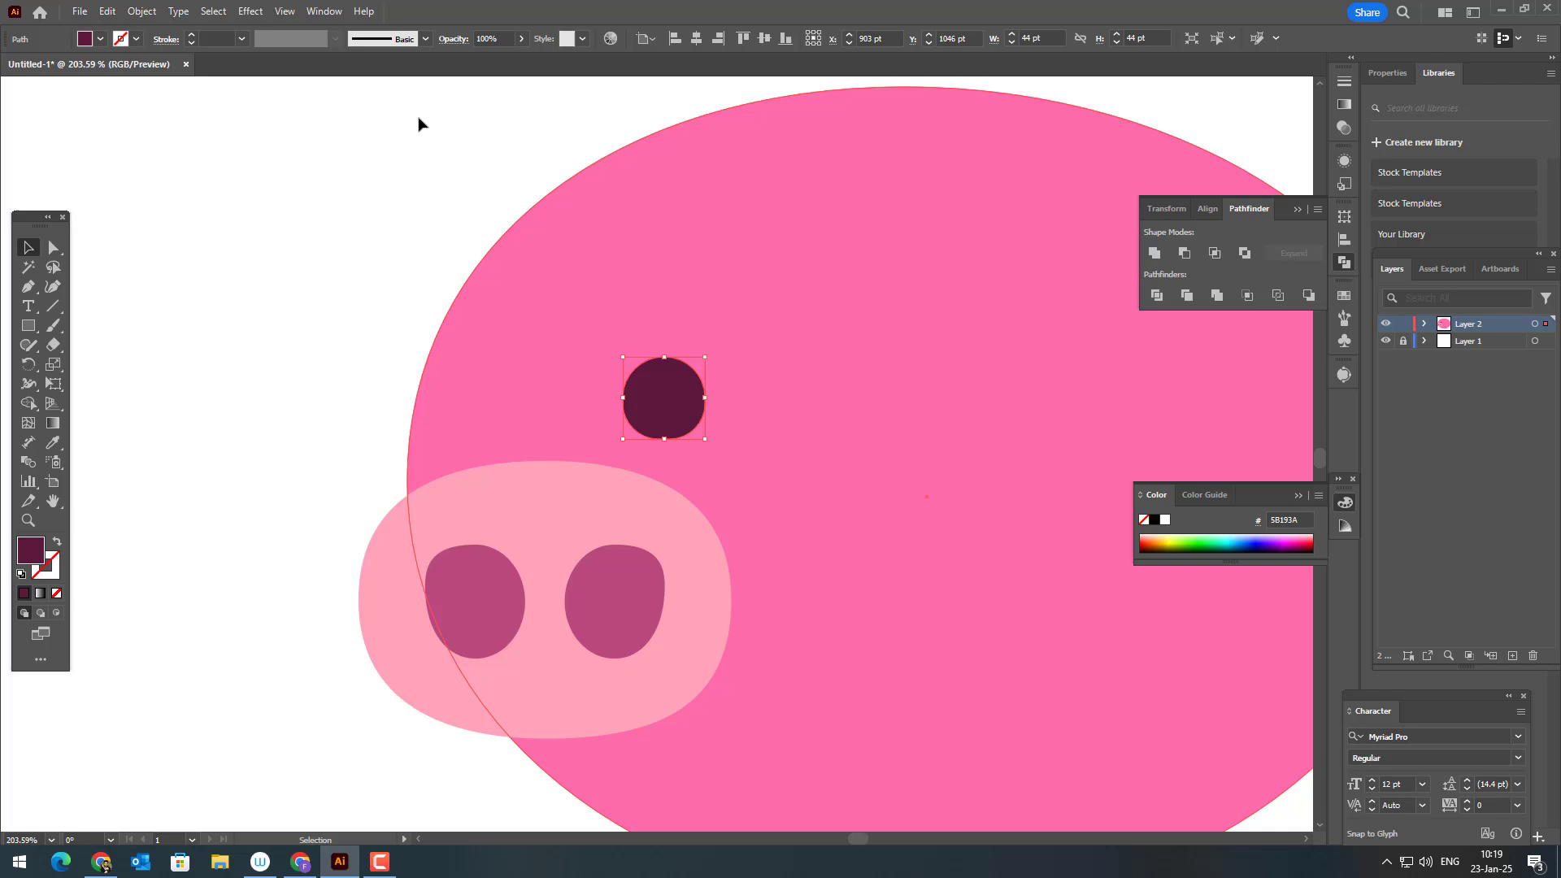
Copy and paste the eye, place the duplicate level with it on the left, and shift the right eye 13 pt left
left_click(141, 10)
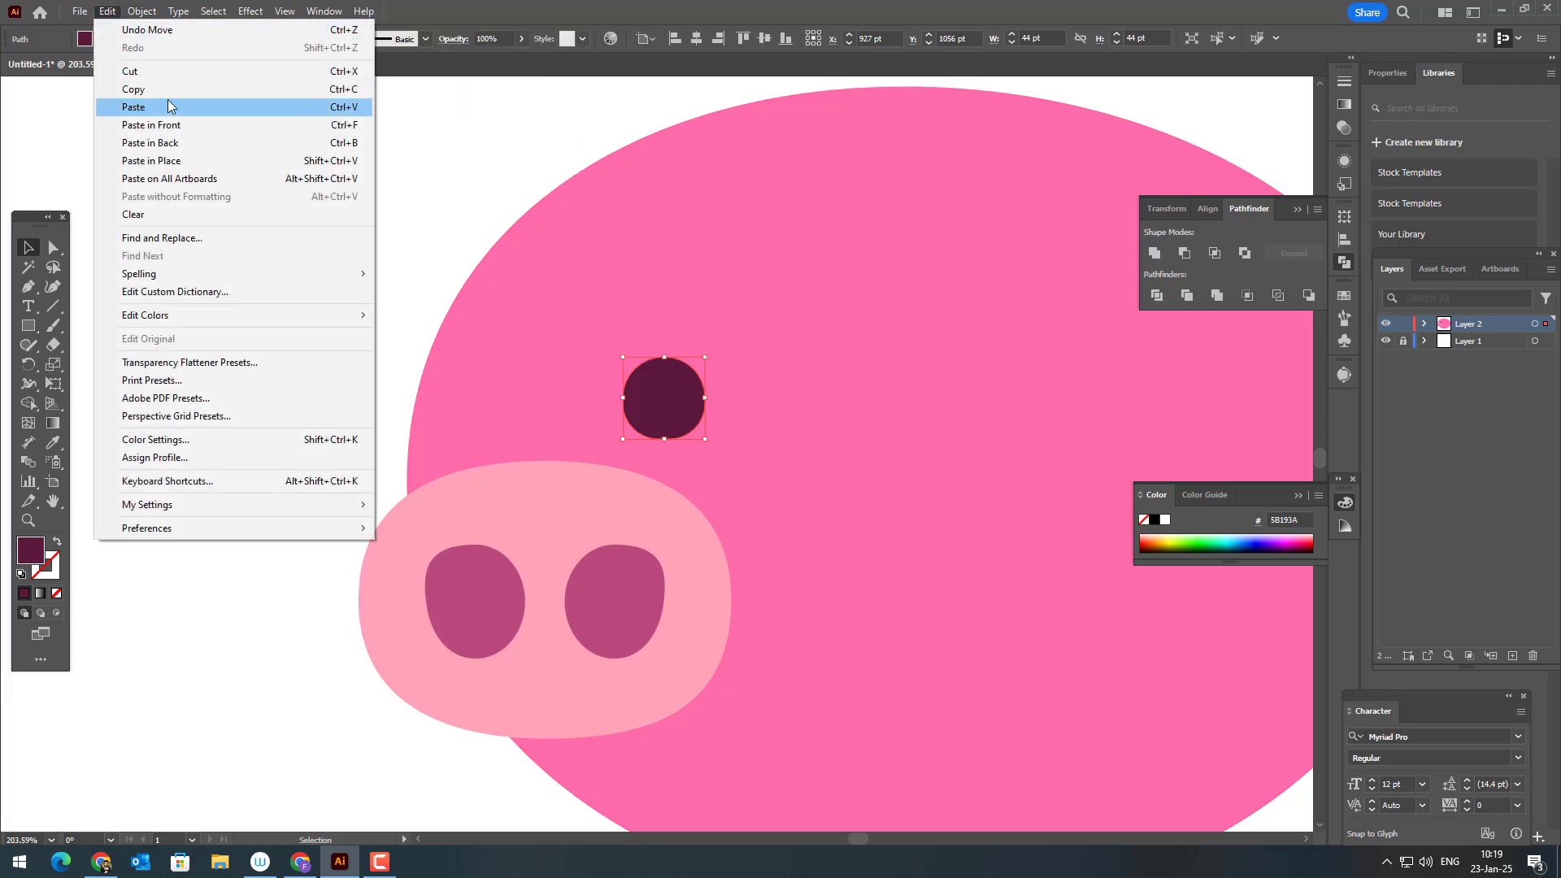
left_click(172, 93)
left_click(111, 12)
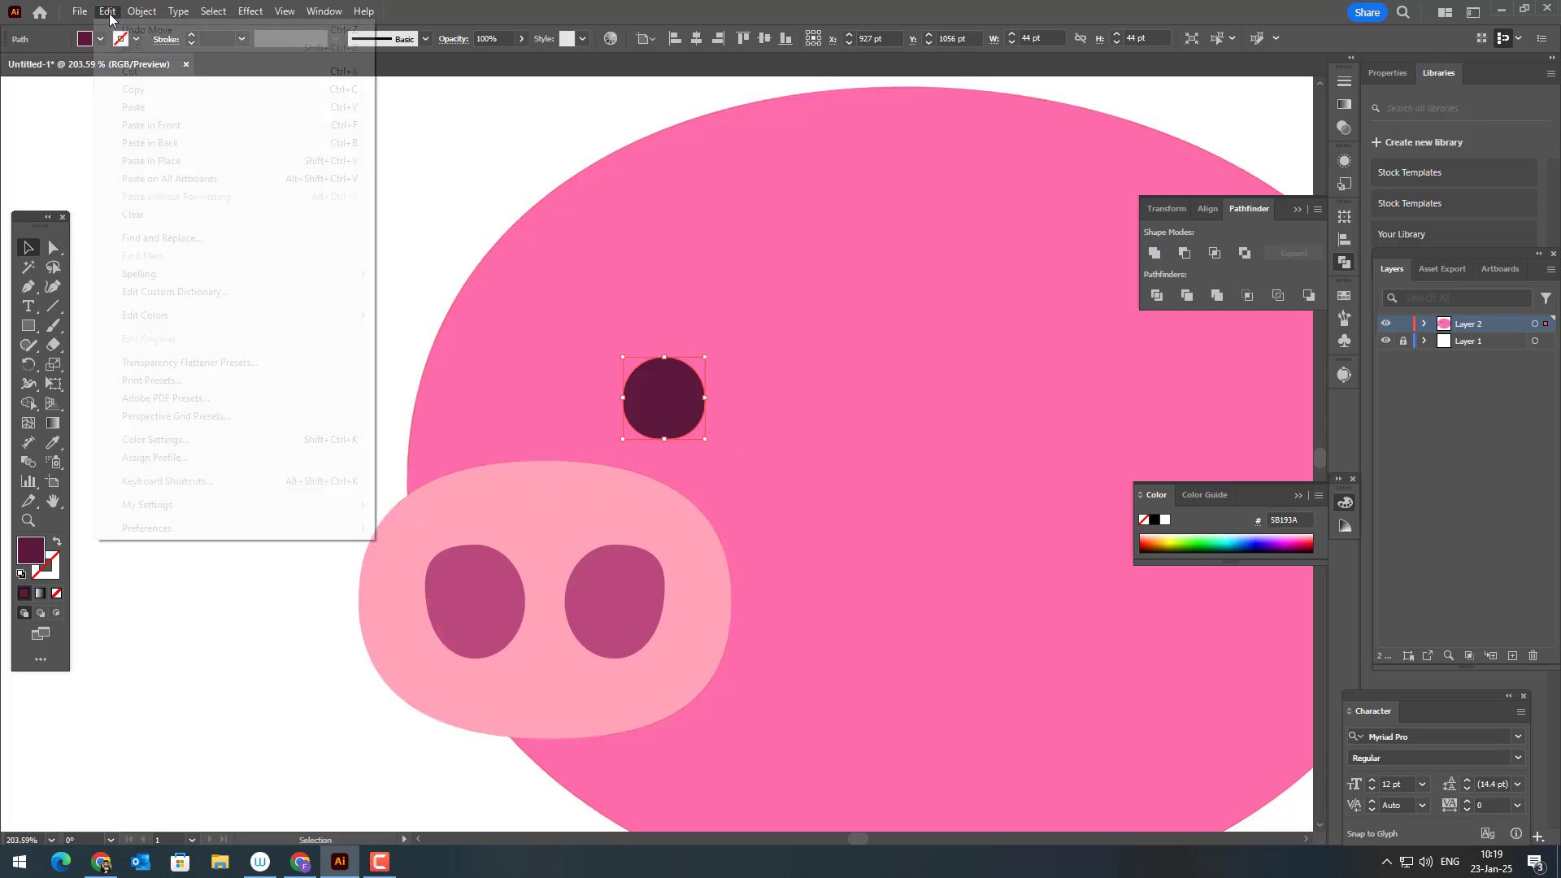
left_click(171, 109)
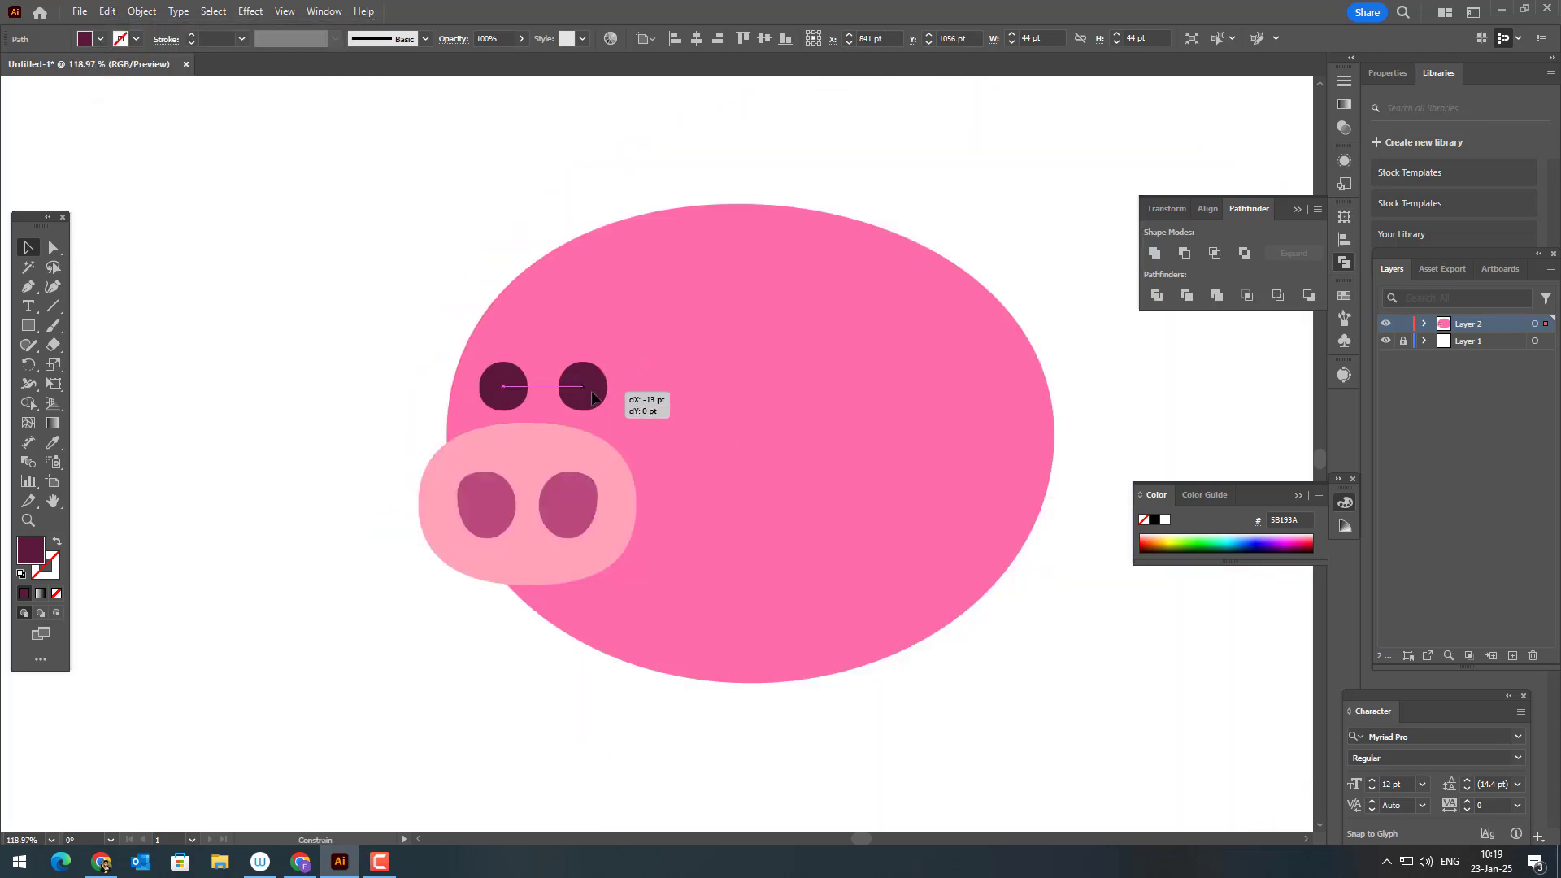
left_click_drag(614, 380, 601, 381)
Draw a curved triangular ear about 108 pt tall with the Pen tool beside the body's upper left and fill it with the body's pink
key("z")
left_click_drag(666, 481, 558, 541)
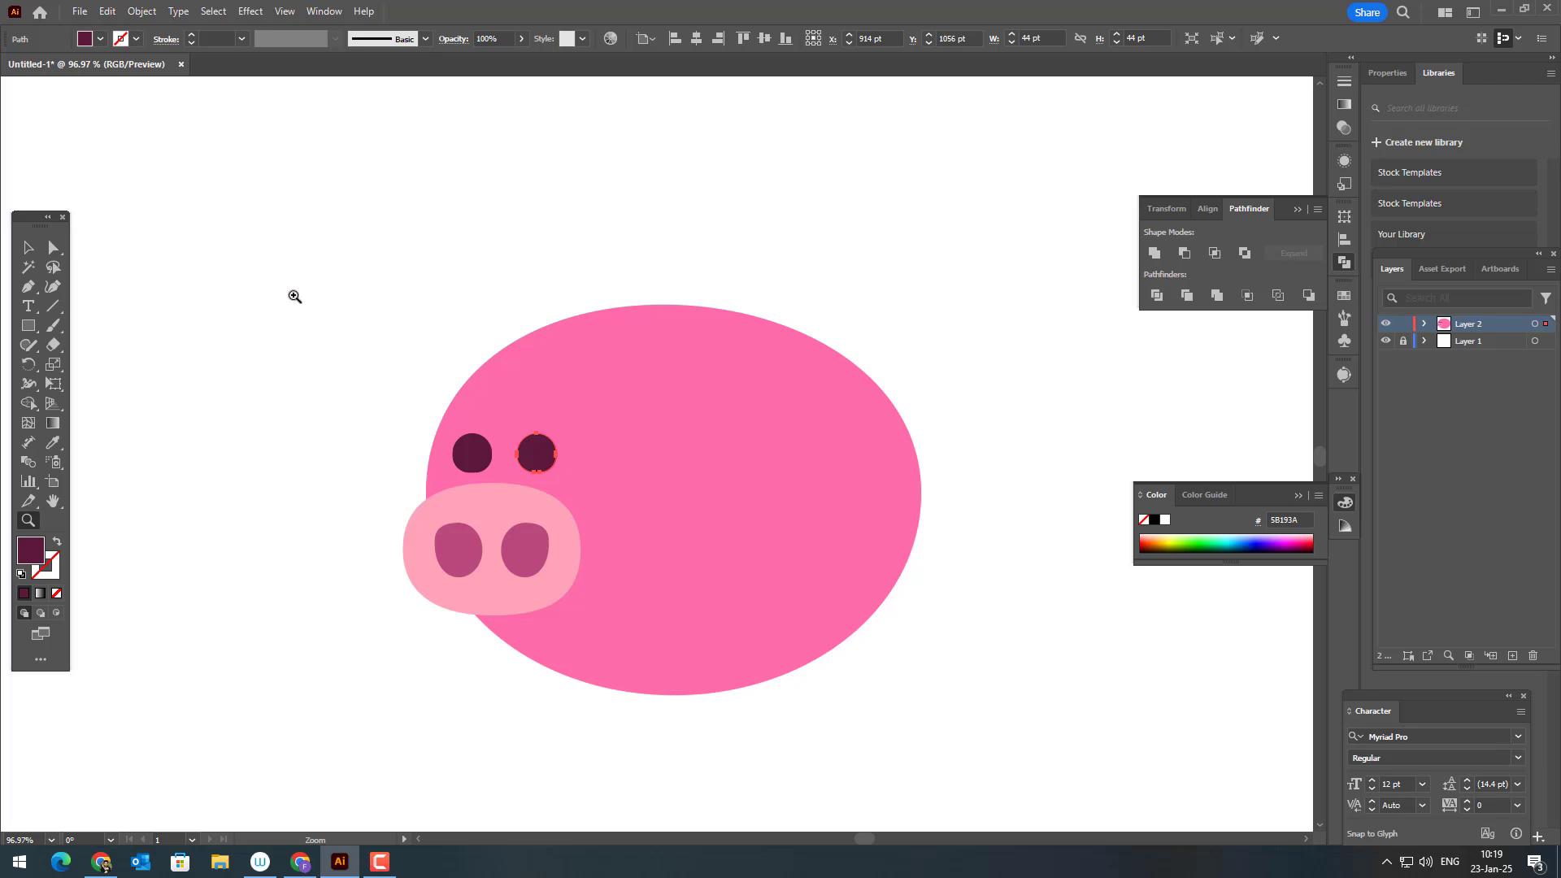
left_click(31, 309)
left_click(34, 290)
left_click(291, 269)
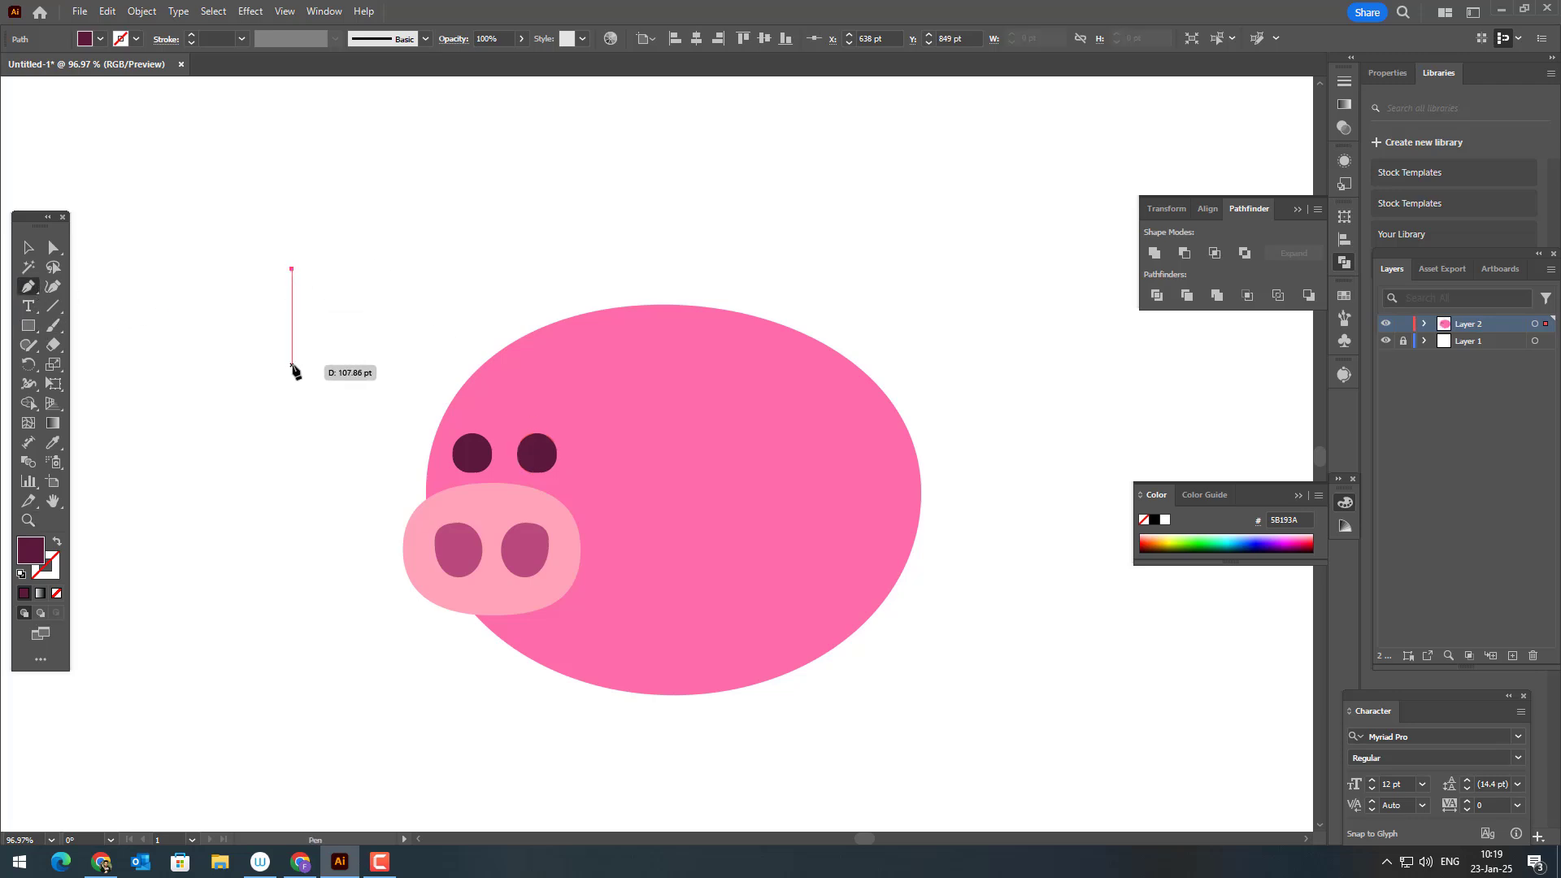
left_click_drag(288, 365, 394, 374)
left_click(360, 366)
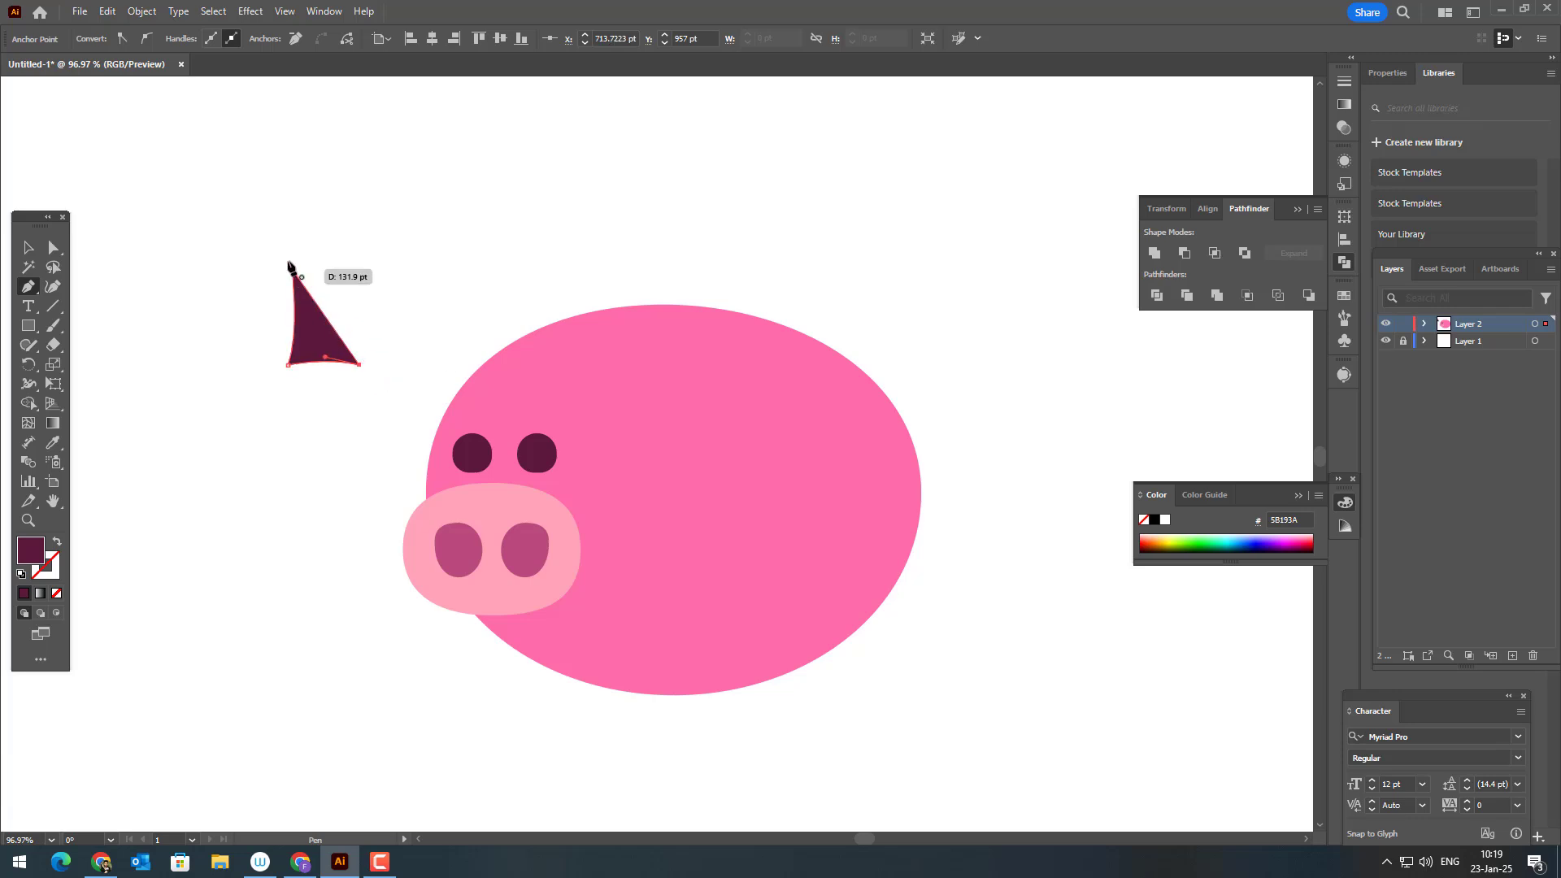
left_click_drag(293, 270, 245, 231)
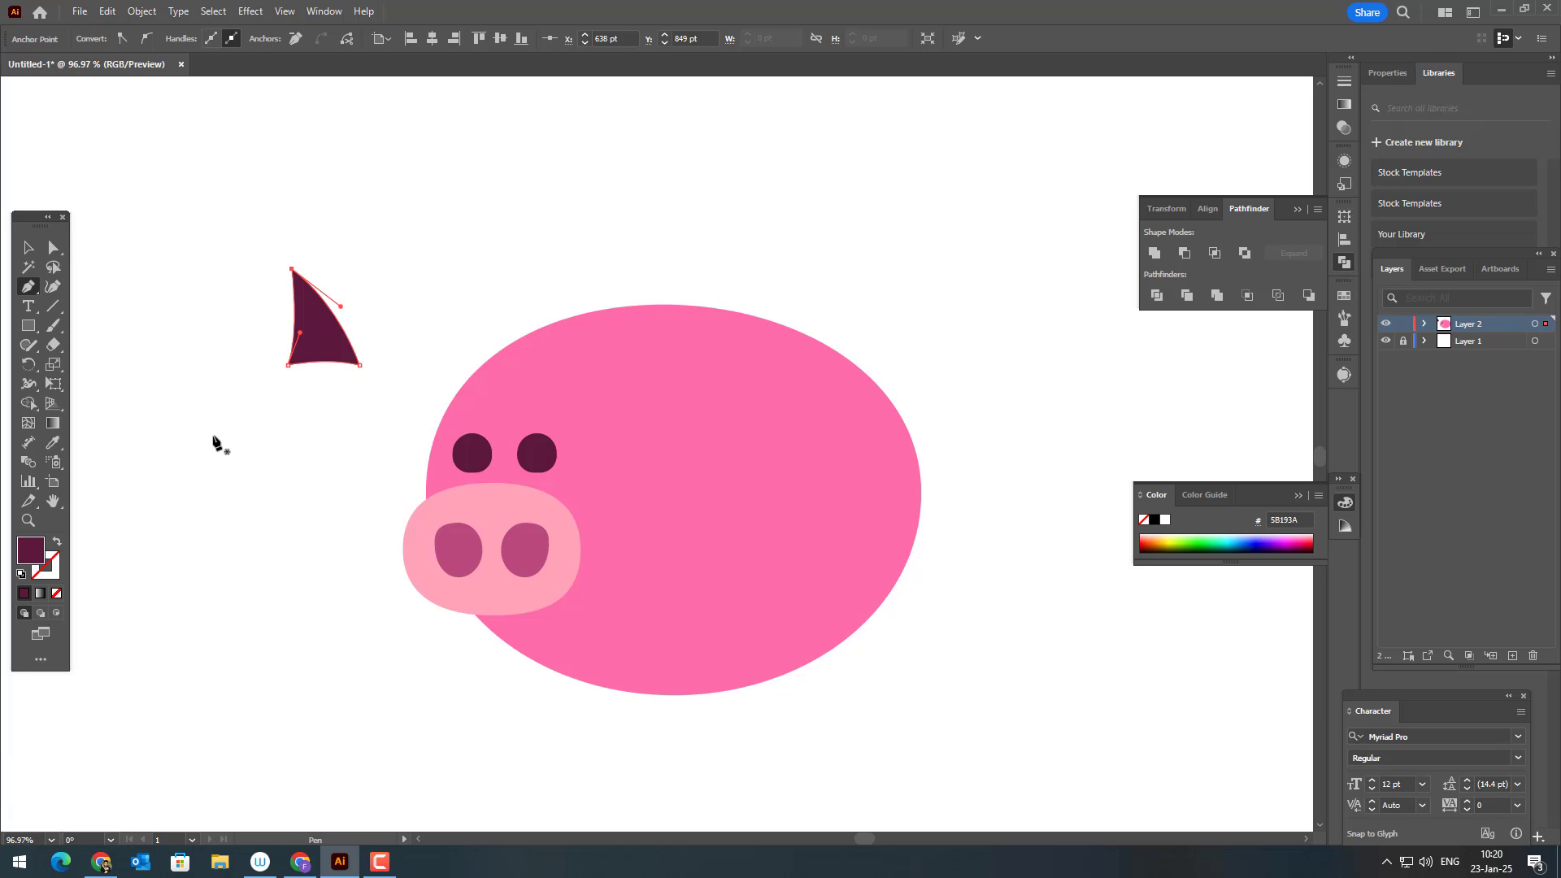
left_click(53, 443)
left_click(578, 560)
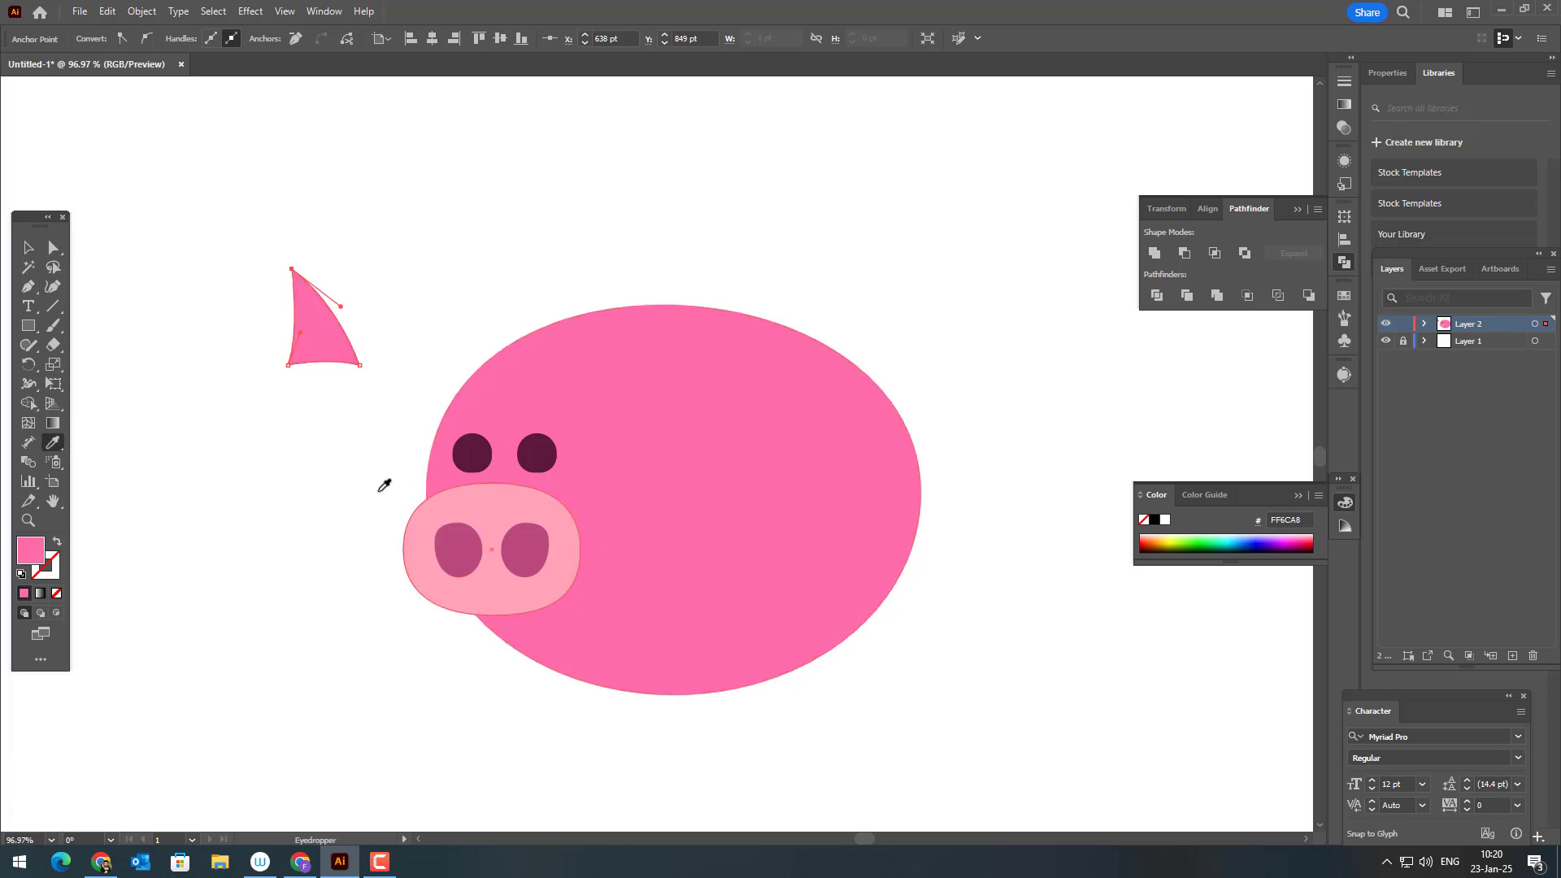
Fill the ear triangle with the darker pink EF5299 and pull its lower-right corner slightly down
double_click(41, 553)
left_click(1003, 236)
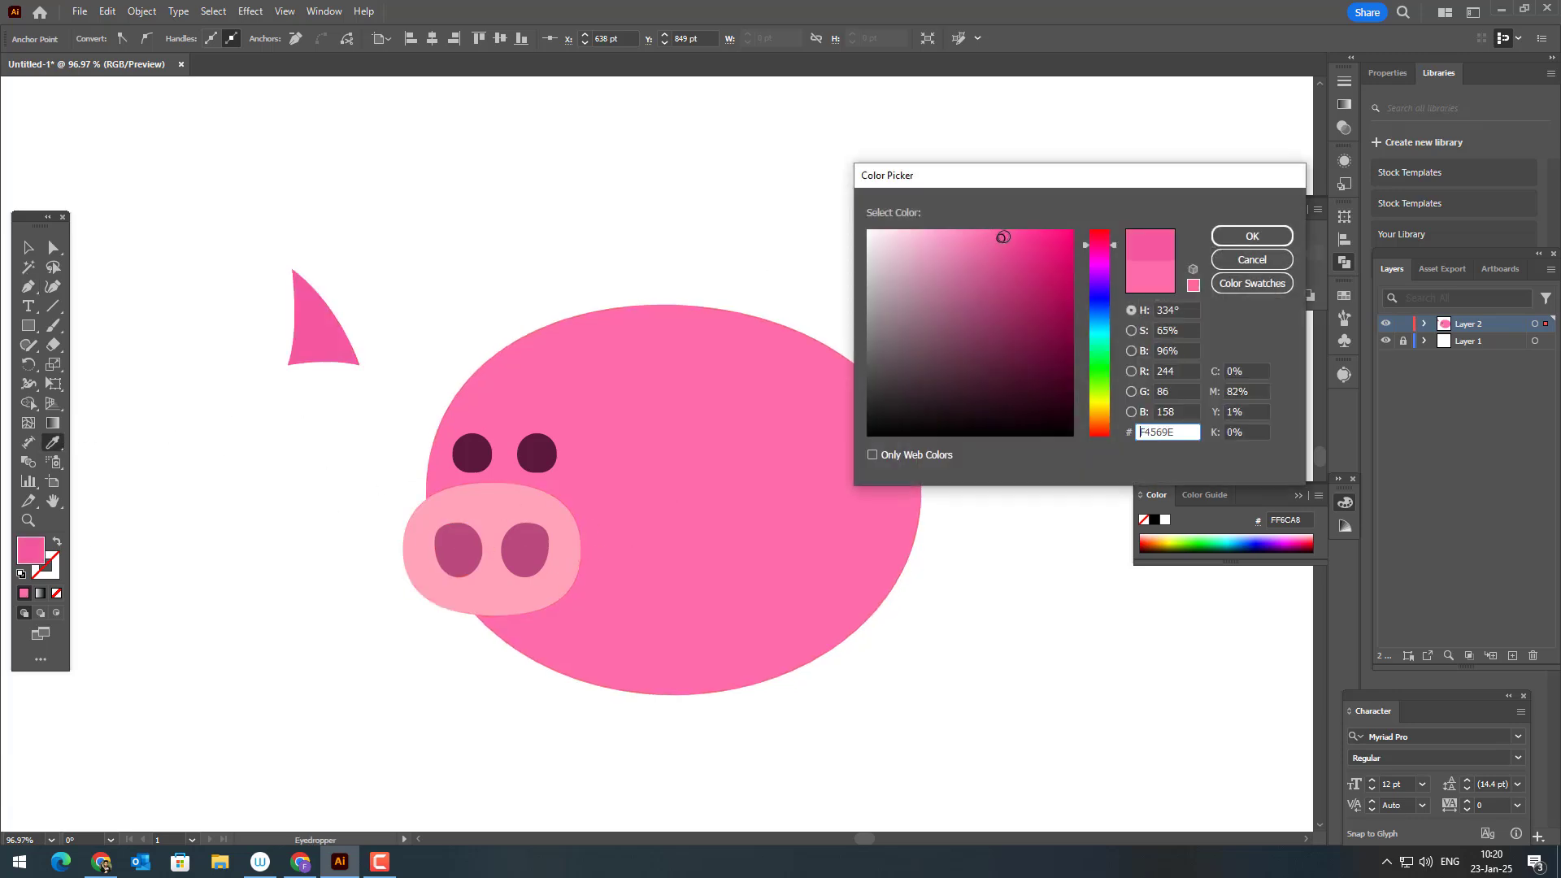
left_click(1252, 235)
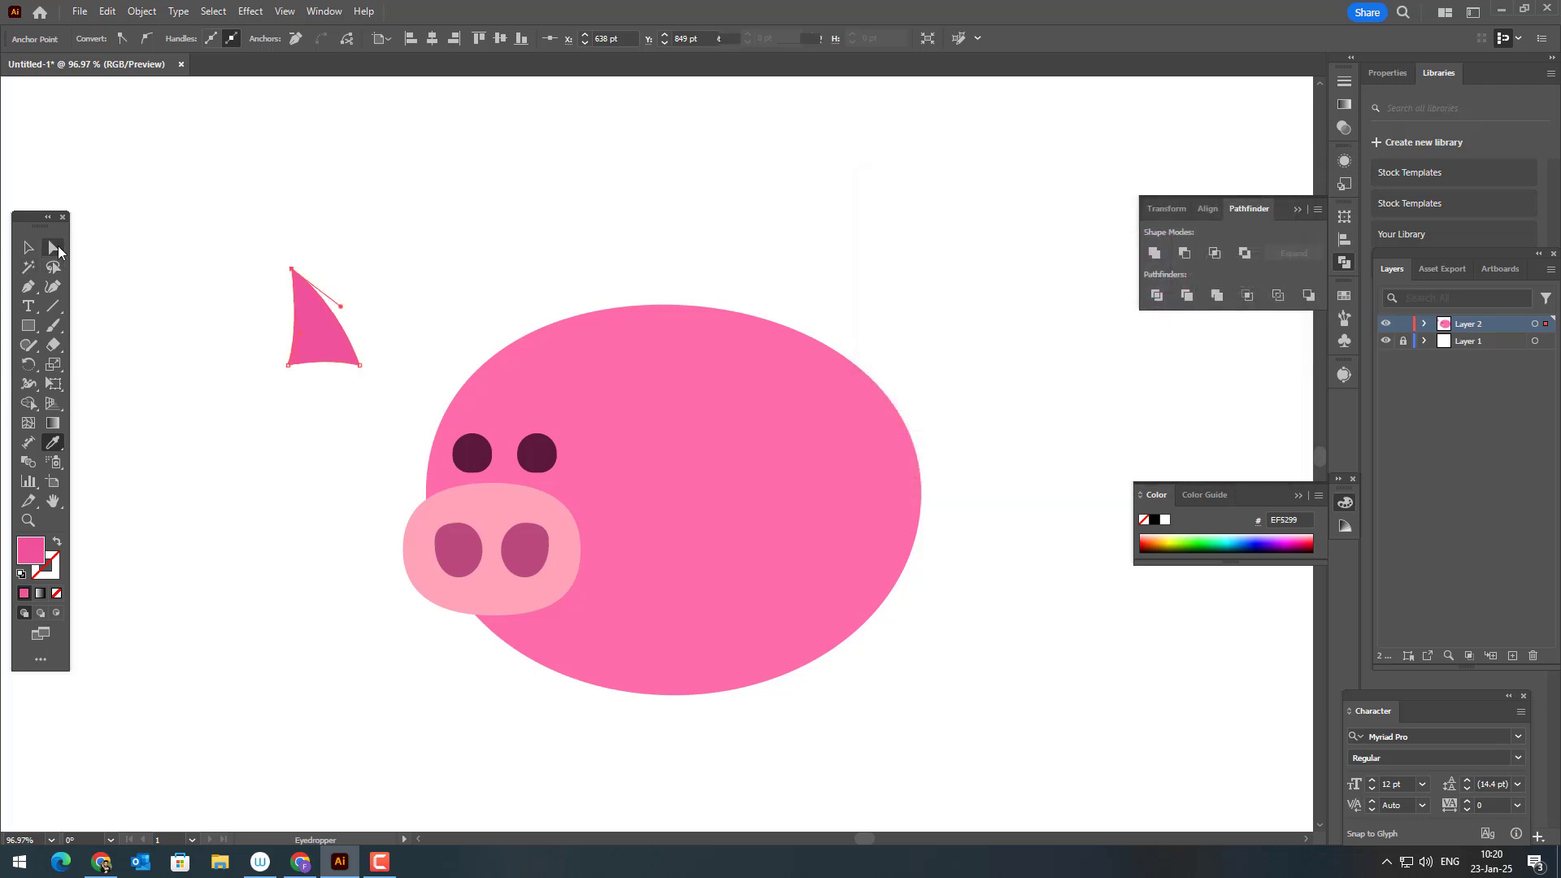
left_click(53, 247)
left_click_drag(360, 365, 359, 374)
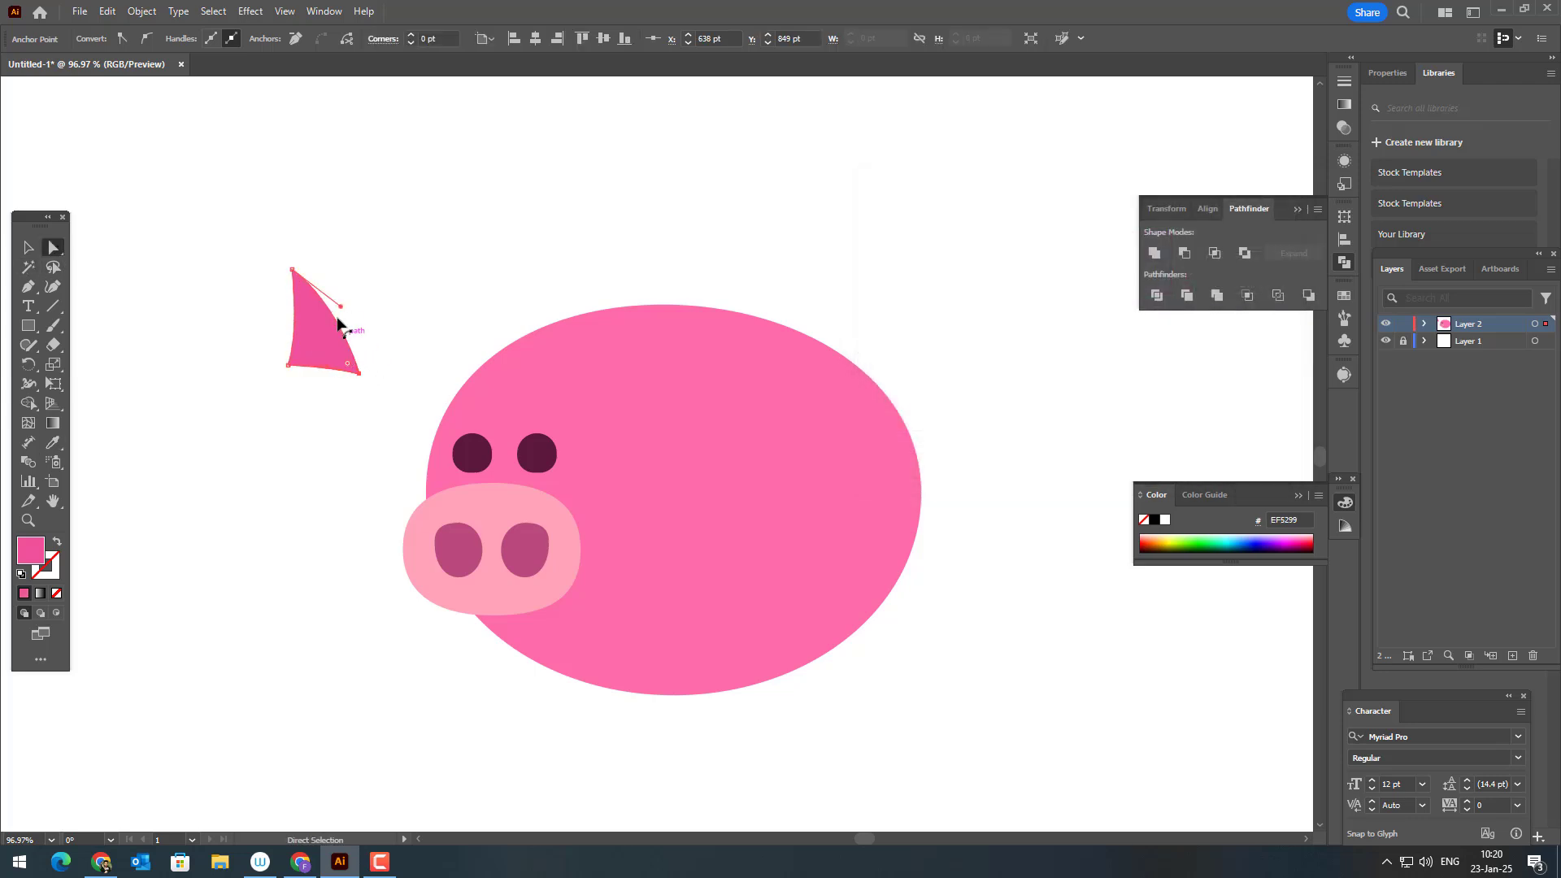
left_click(333, 381)
Draw a curved outer ear shape about 82 × 115 pt with the Pen tool over the ear triangle and fill it with the body's pink FF6CA8
left_click(29, 286)
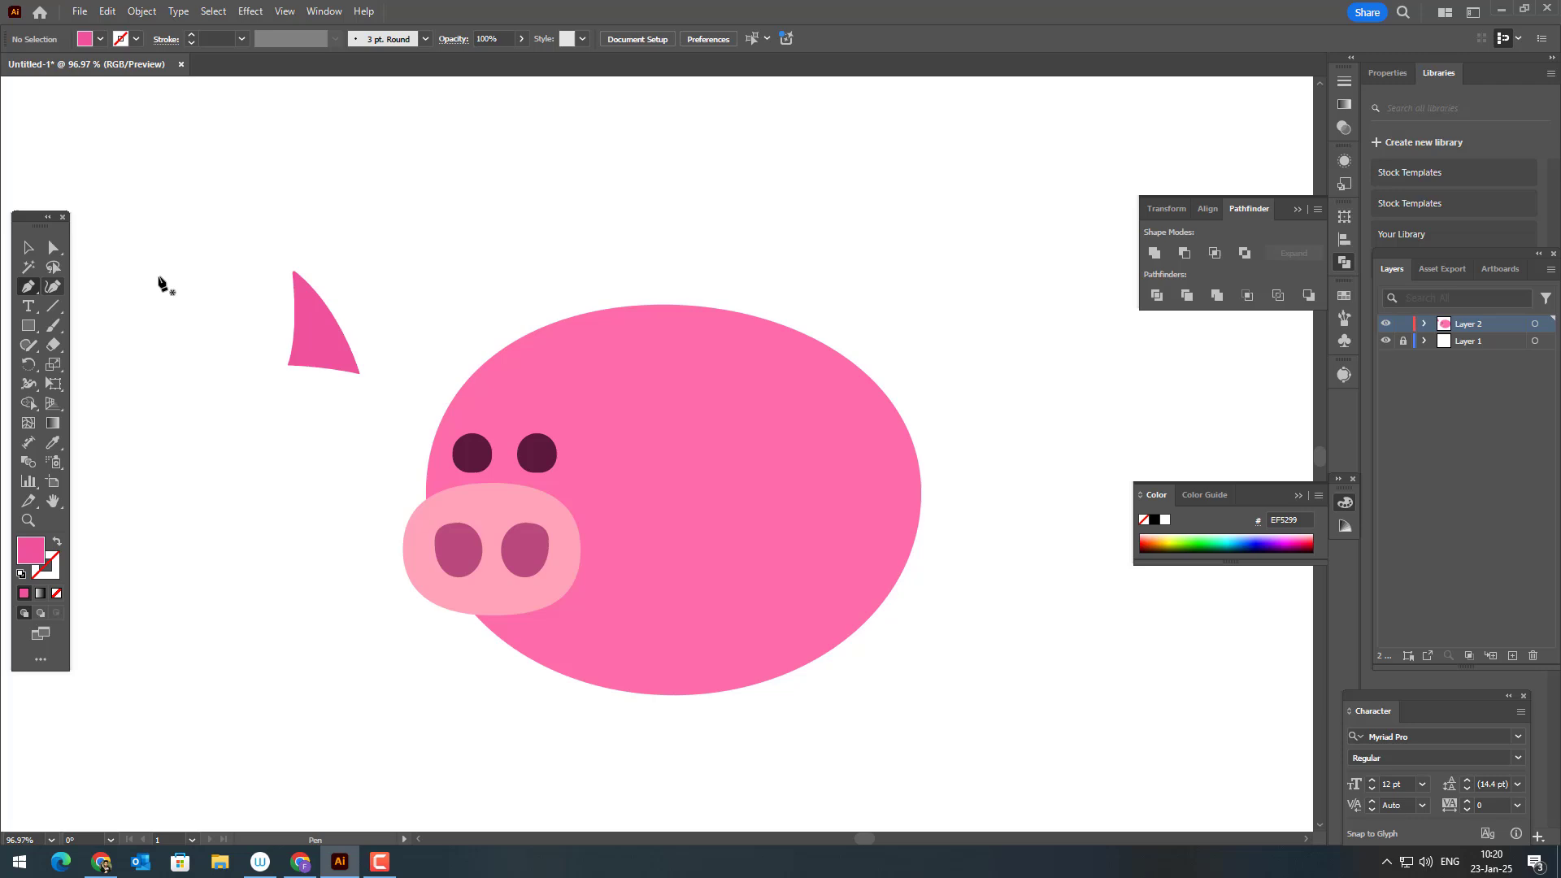
left_click(296, 273)
left_click_drag(360, 374, 327, 471)
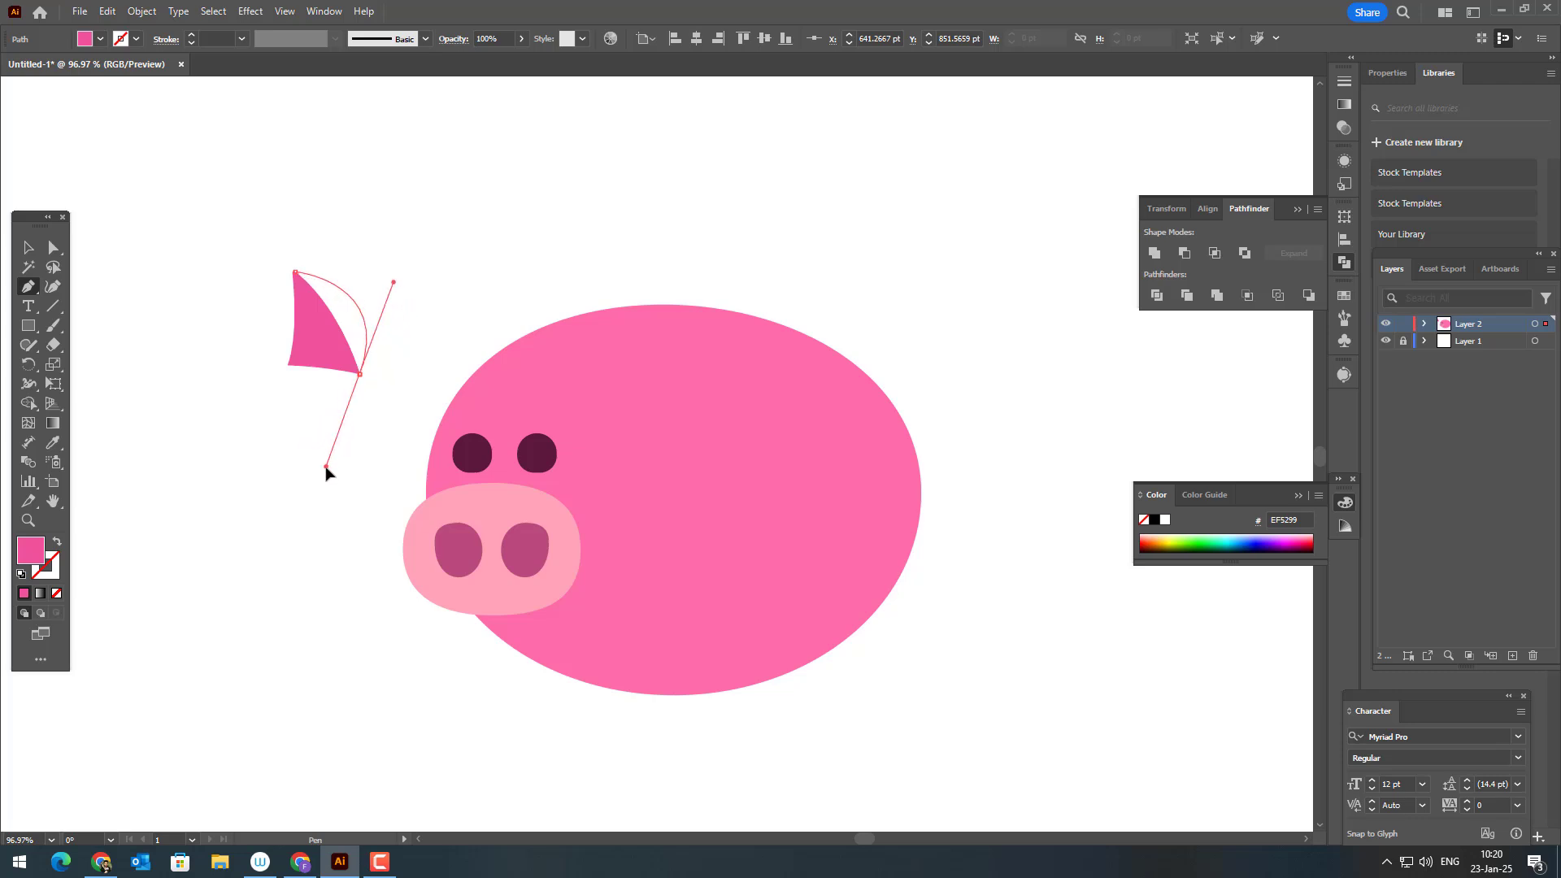
left_click(360, 374)
left_click(290, 272)
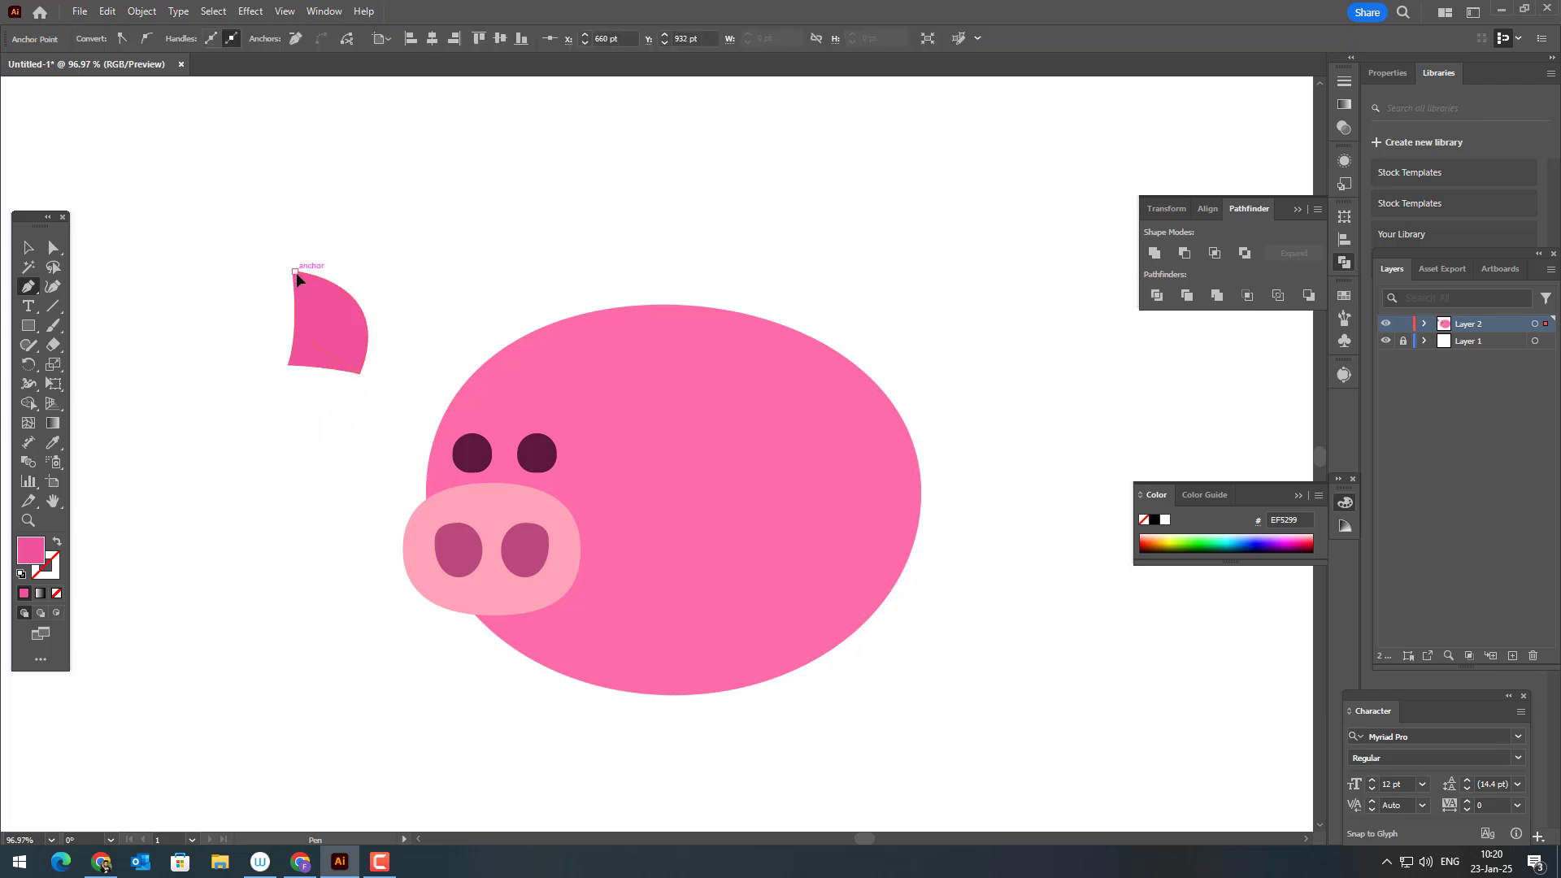
key("i")
left_click(455, 427)
Send the lighter ear shape to the back and bulge its outer edge with the Curvature tool, making it about 91 pt wide
left_click(28, 248)
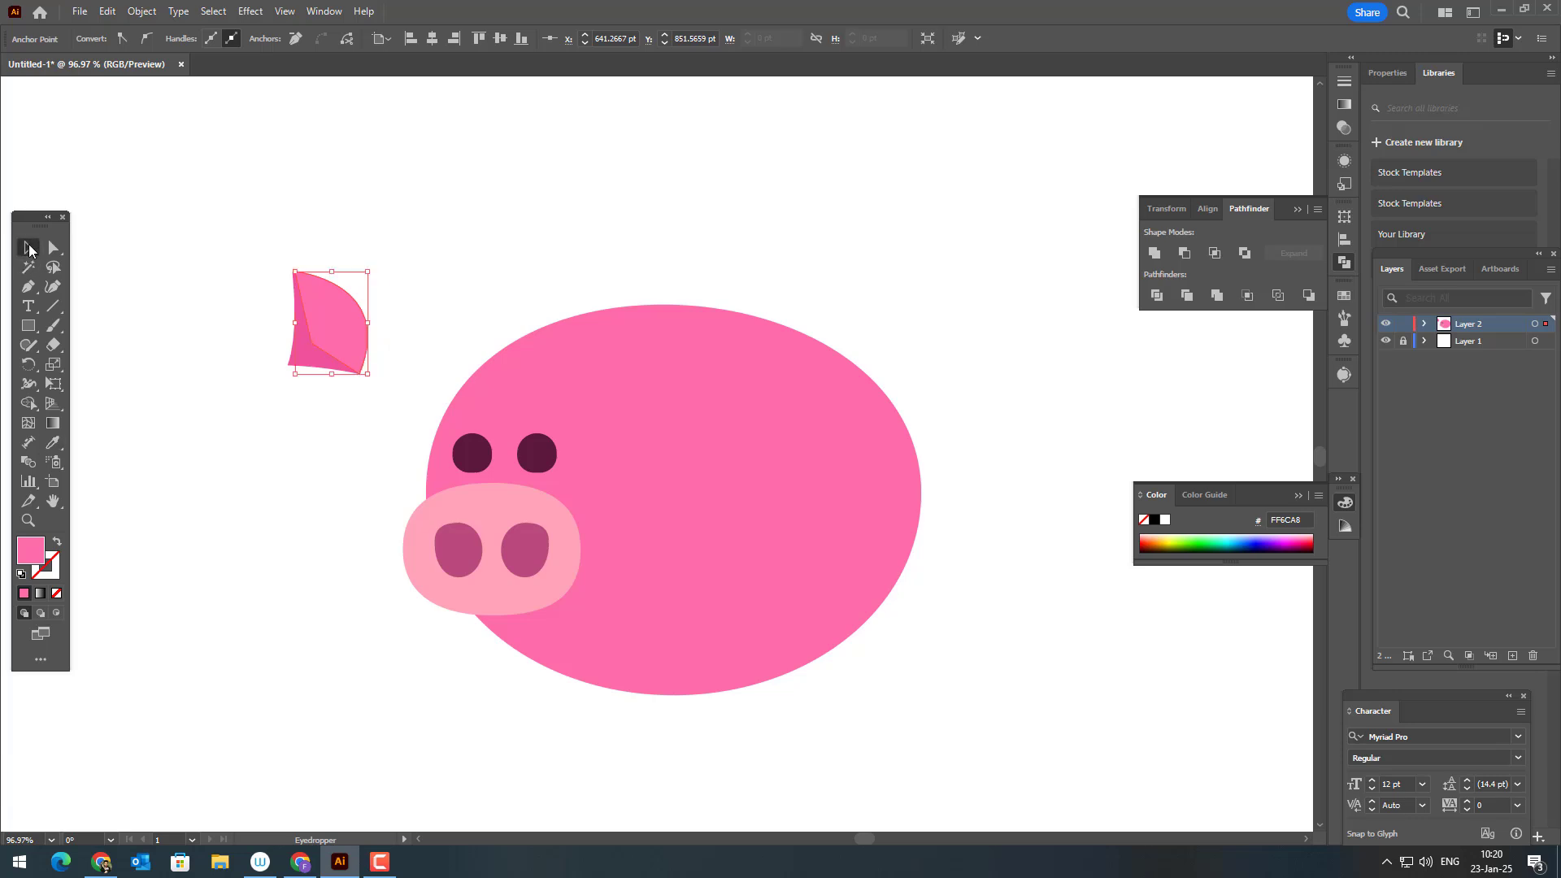
left_click(141, 11)
mouse_move(167, 50)
left_click(431, 101)
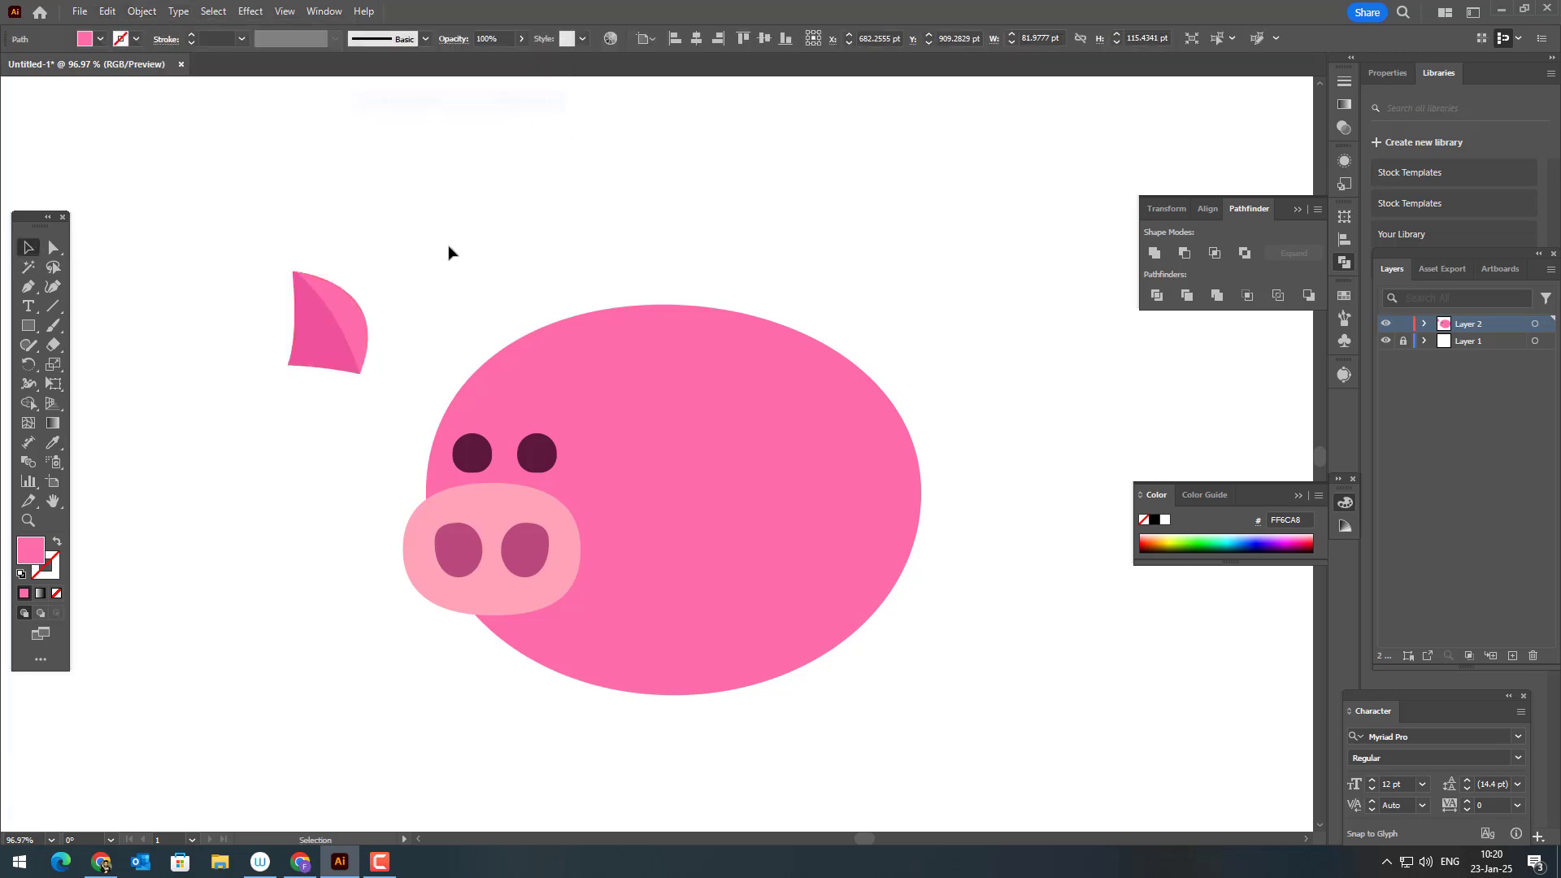
left_click(424, 361)
left_click(363, 335)
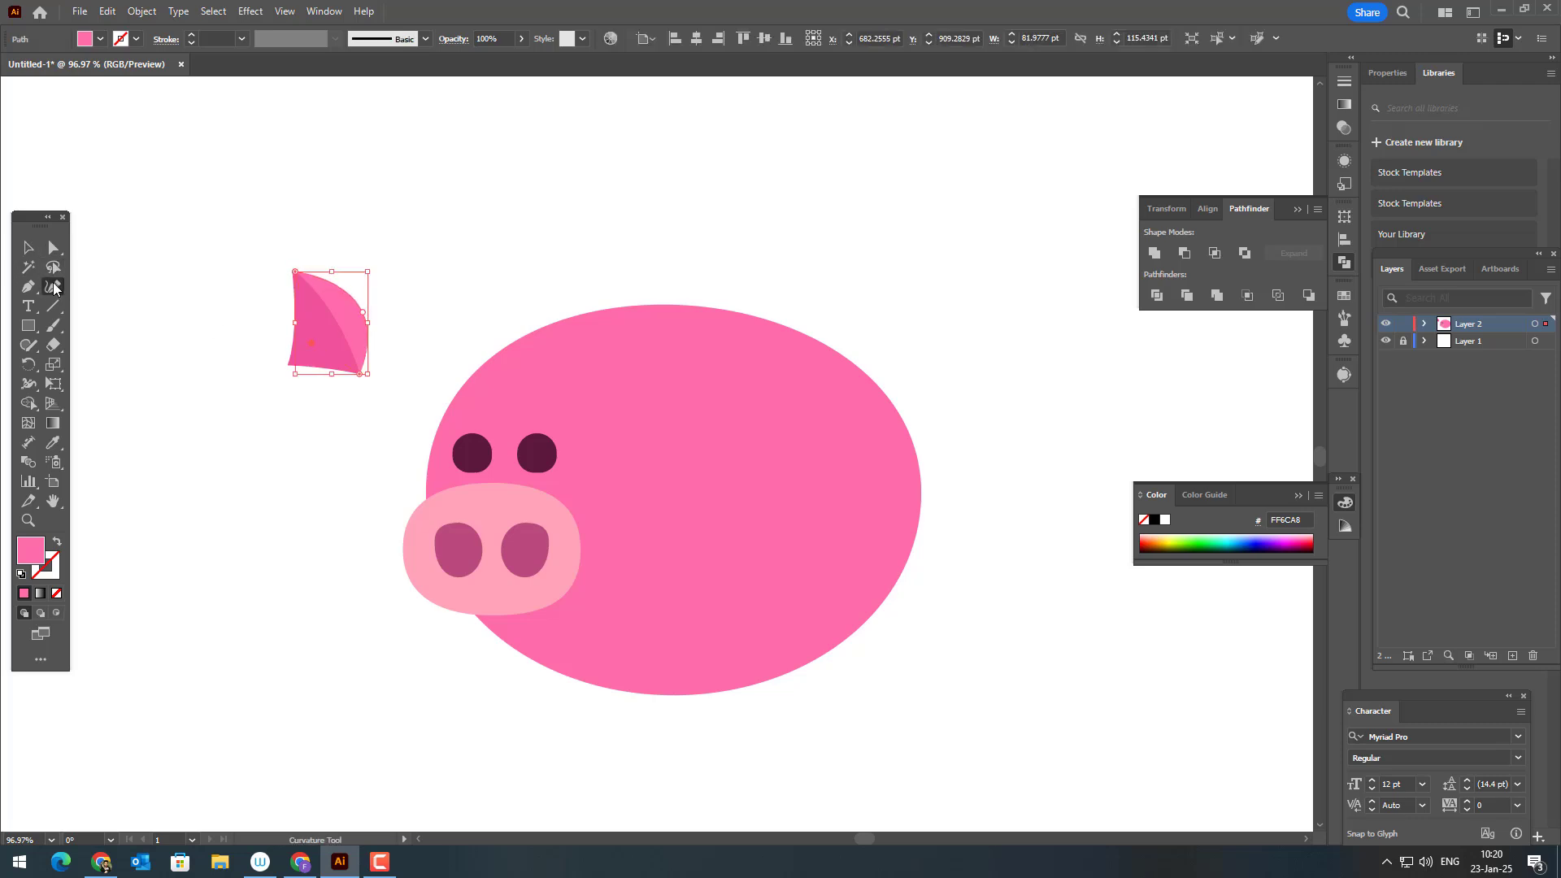
left_click(53, 286)
Round the lower-left and top corners of the darker ear triangle
left_click(59, 249)
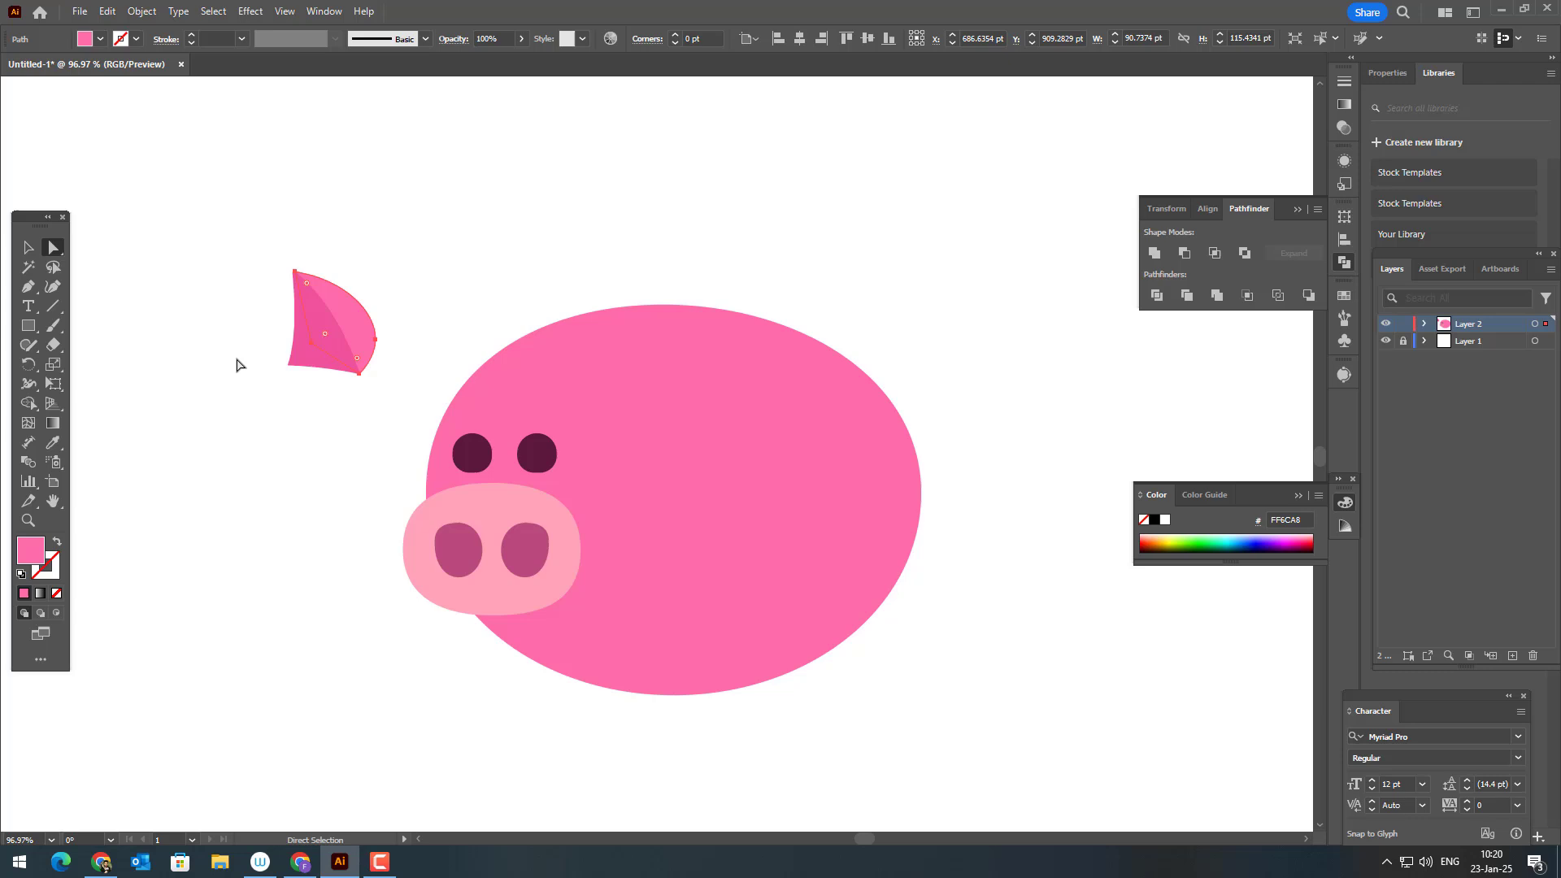
left_click_drag(284, 349, 310, 358)
left_click(289, 365)
left_click(377, 438)
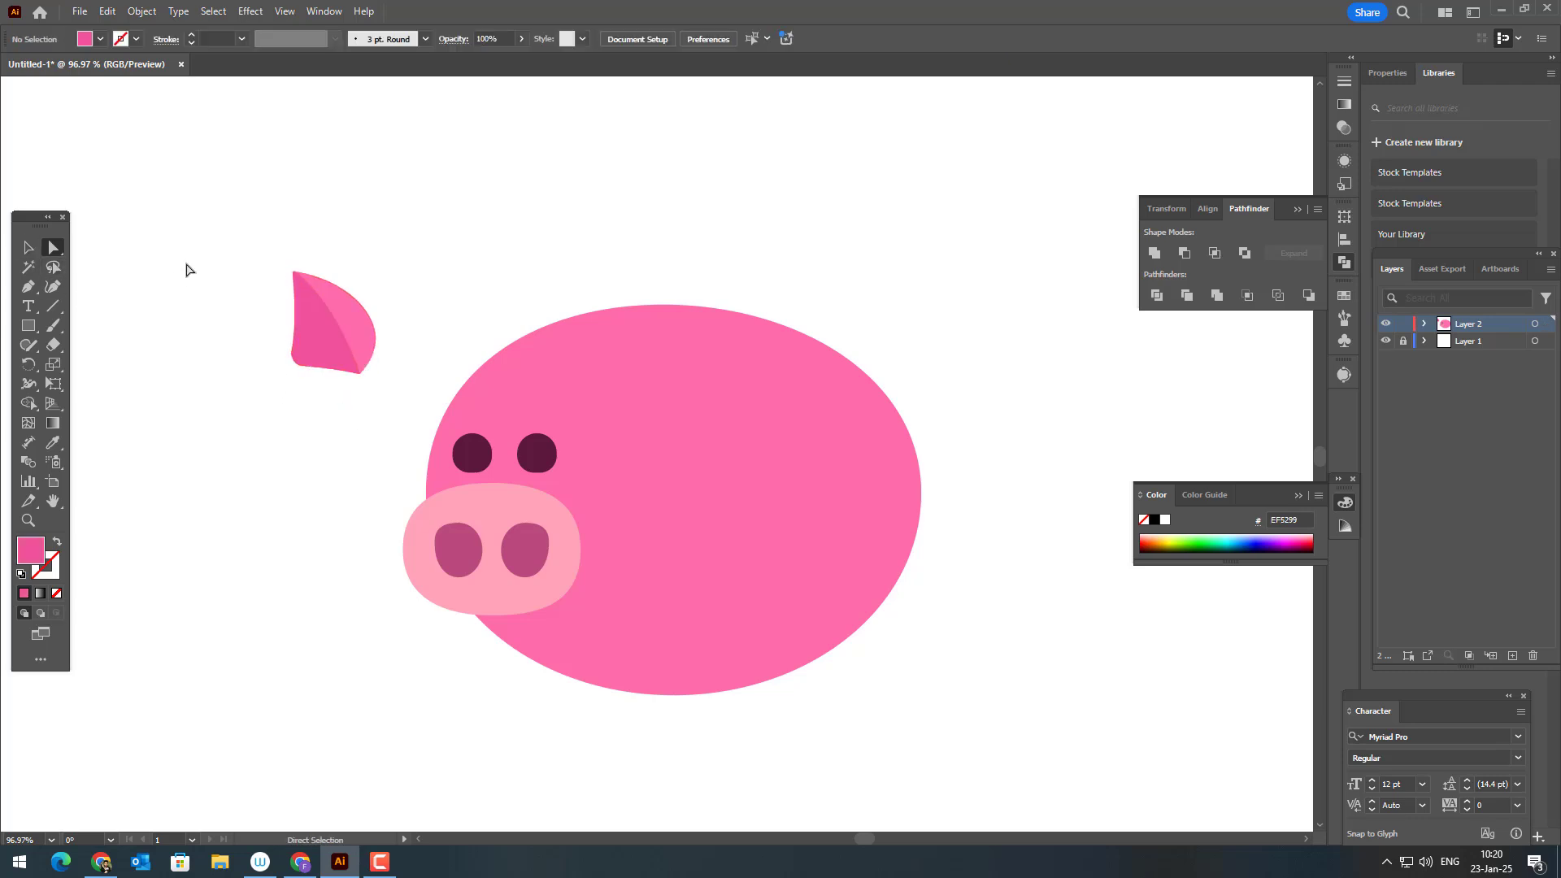
left_click(294, 274)
left_click_drag(302, 285, 302, 297)
Move the lighter ear shape's top anchor down to meet the darker piece's rounded tip
left_click(325, 284)
left_click(53, 286)
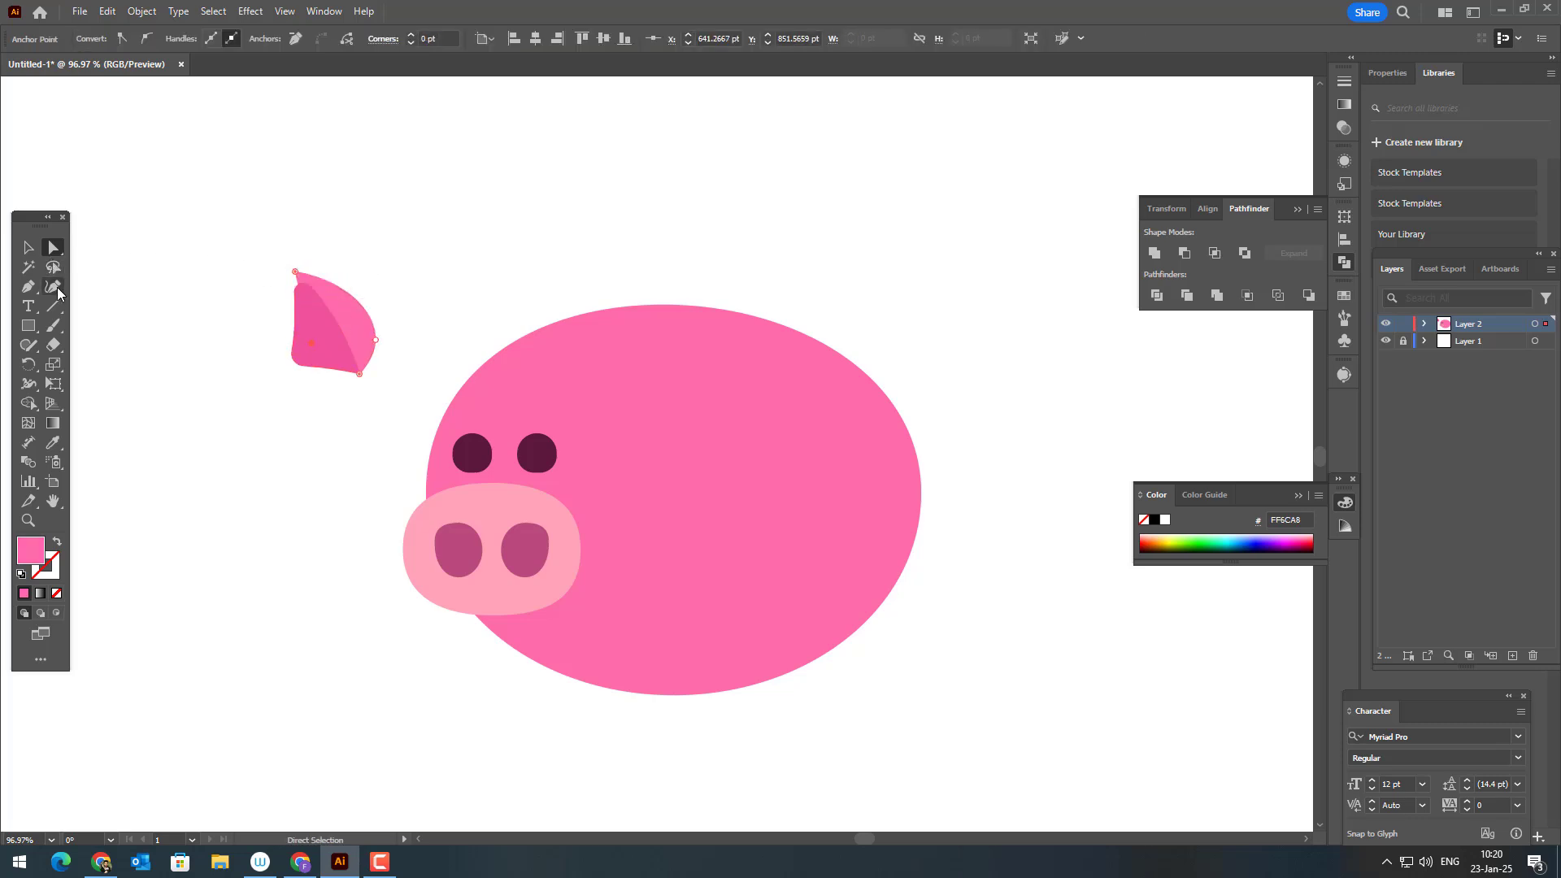
left_click_drag(293, 282, 301, 283)
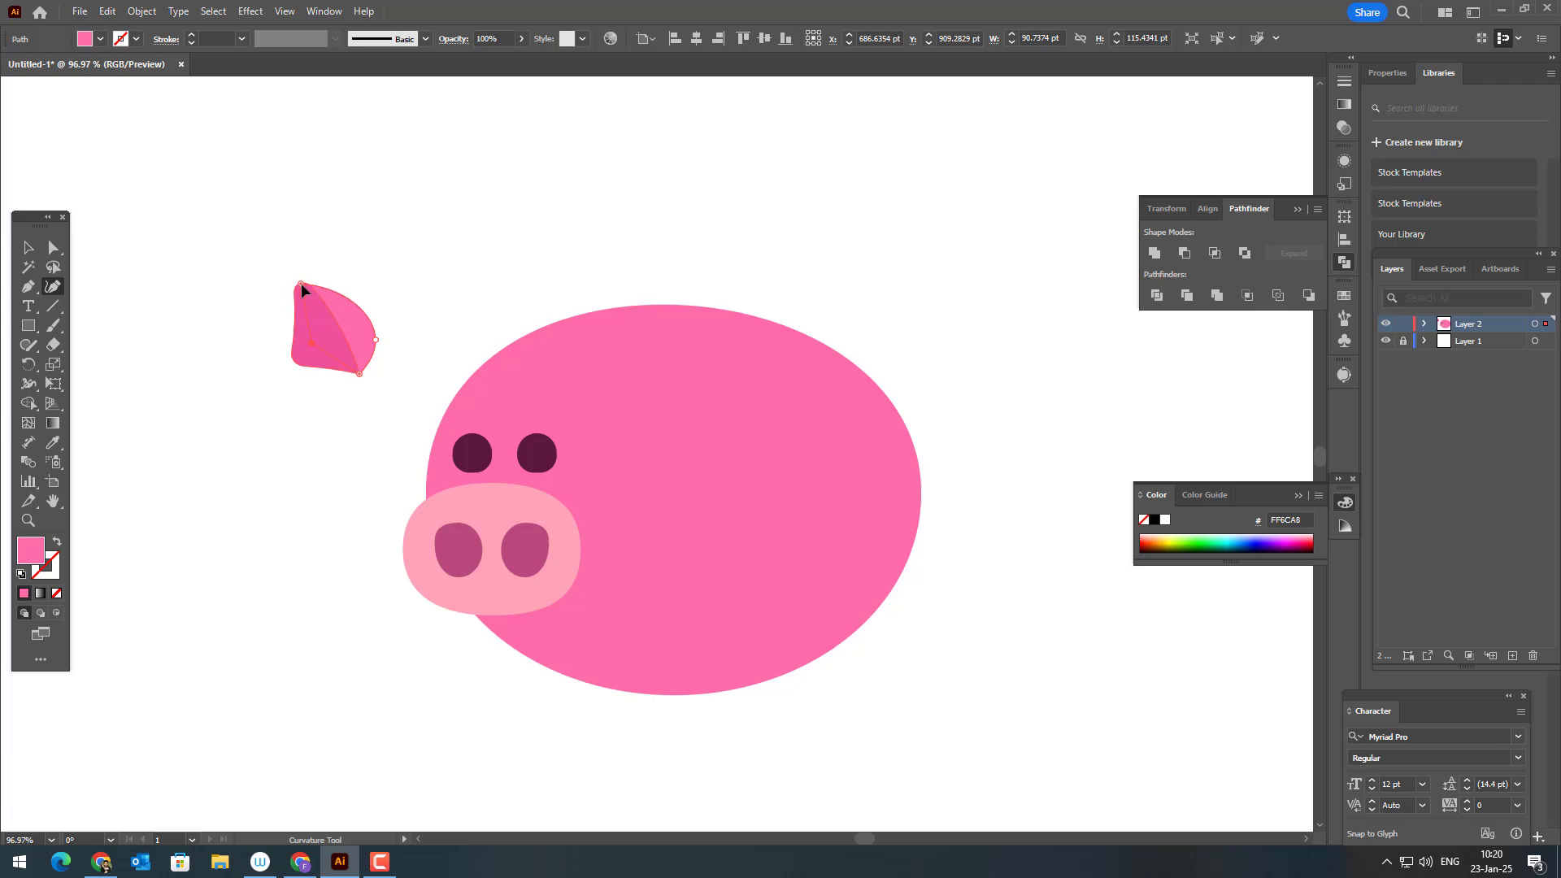
Group the two ear pieces and place the ear on the head up and right of the right eye, tilted slightly clockwise
left_click(29, 248)
left_click_drag(233, 252, 679, 396)
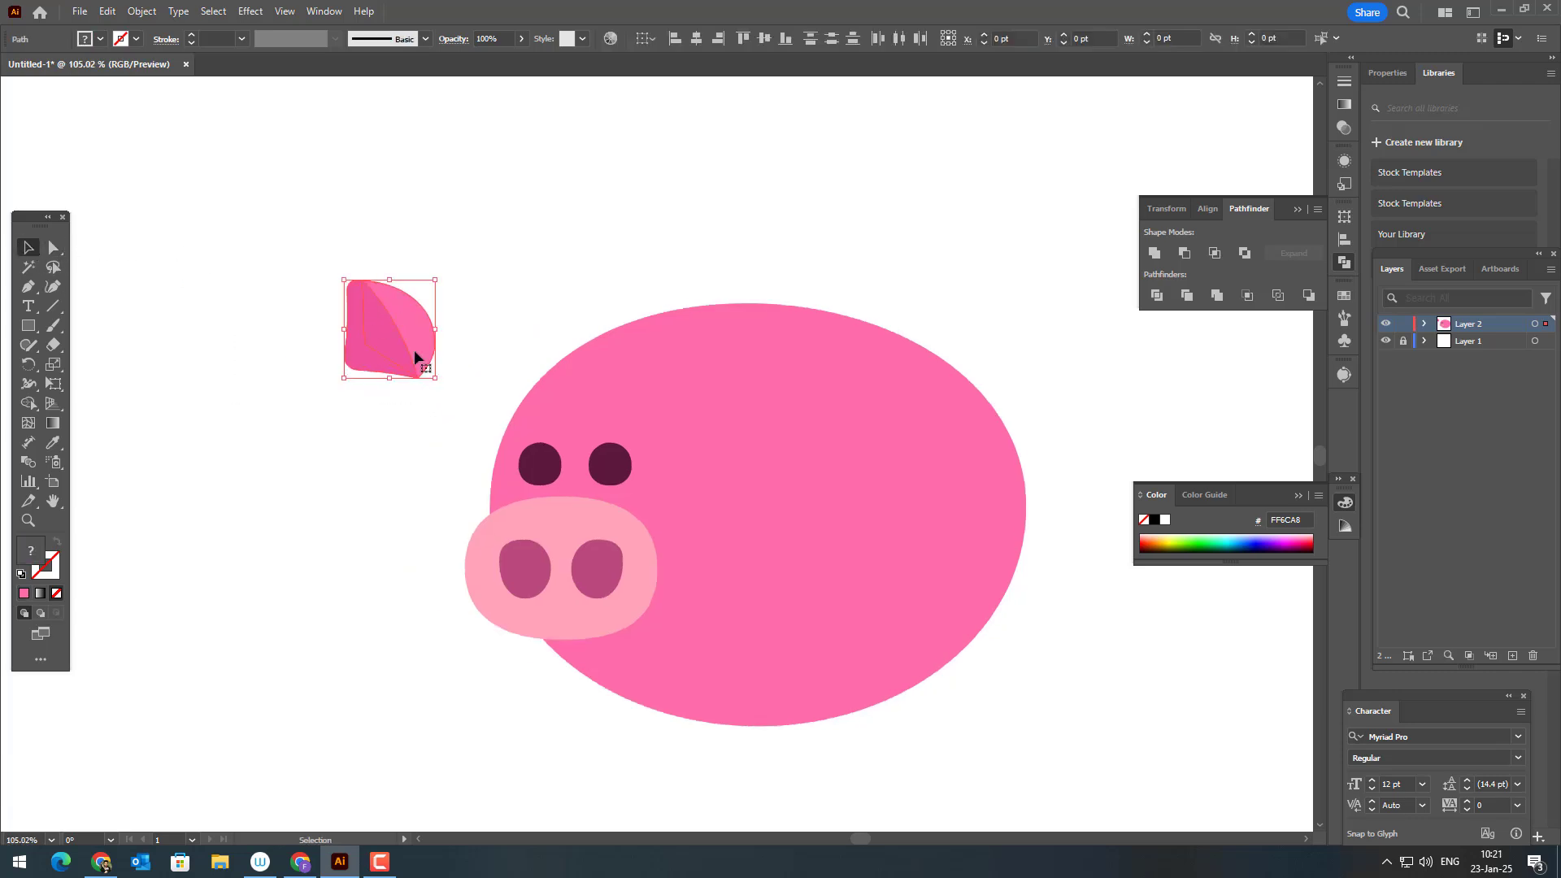
left_click(142, 10)
left_click(187, 110)
left_click_drag(736, 455, 724, 468)
left_click(978, 368)
Create a mirrored copy of the ear with Reflect and move it about 154 pt left, above the left eye
left_click(671, 413)
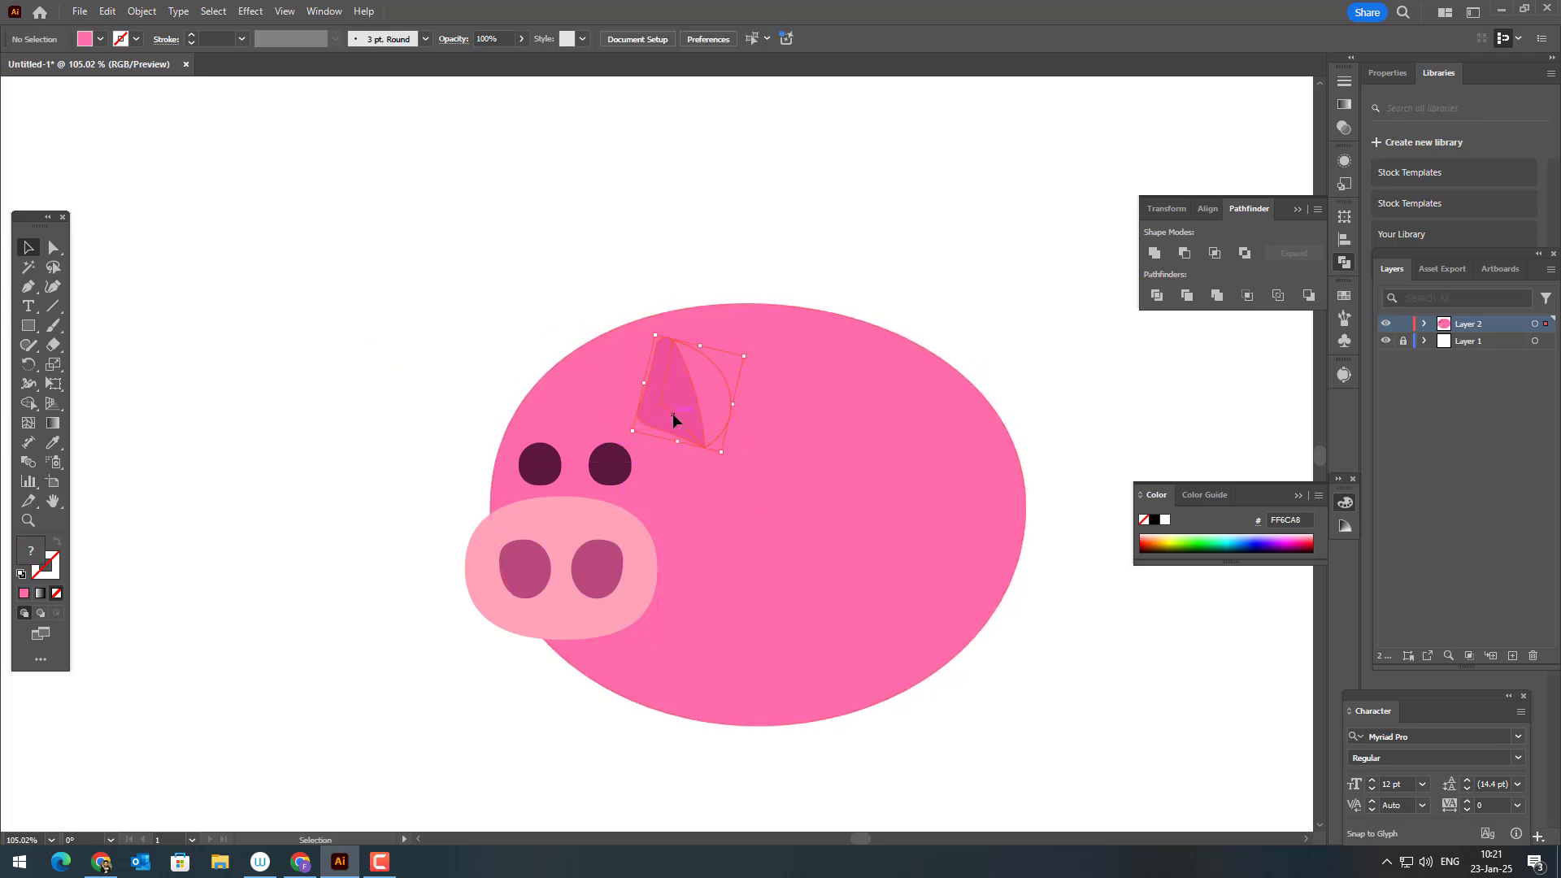
left_click(112, 12)
mouse_move(141, 11)
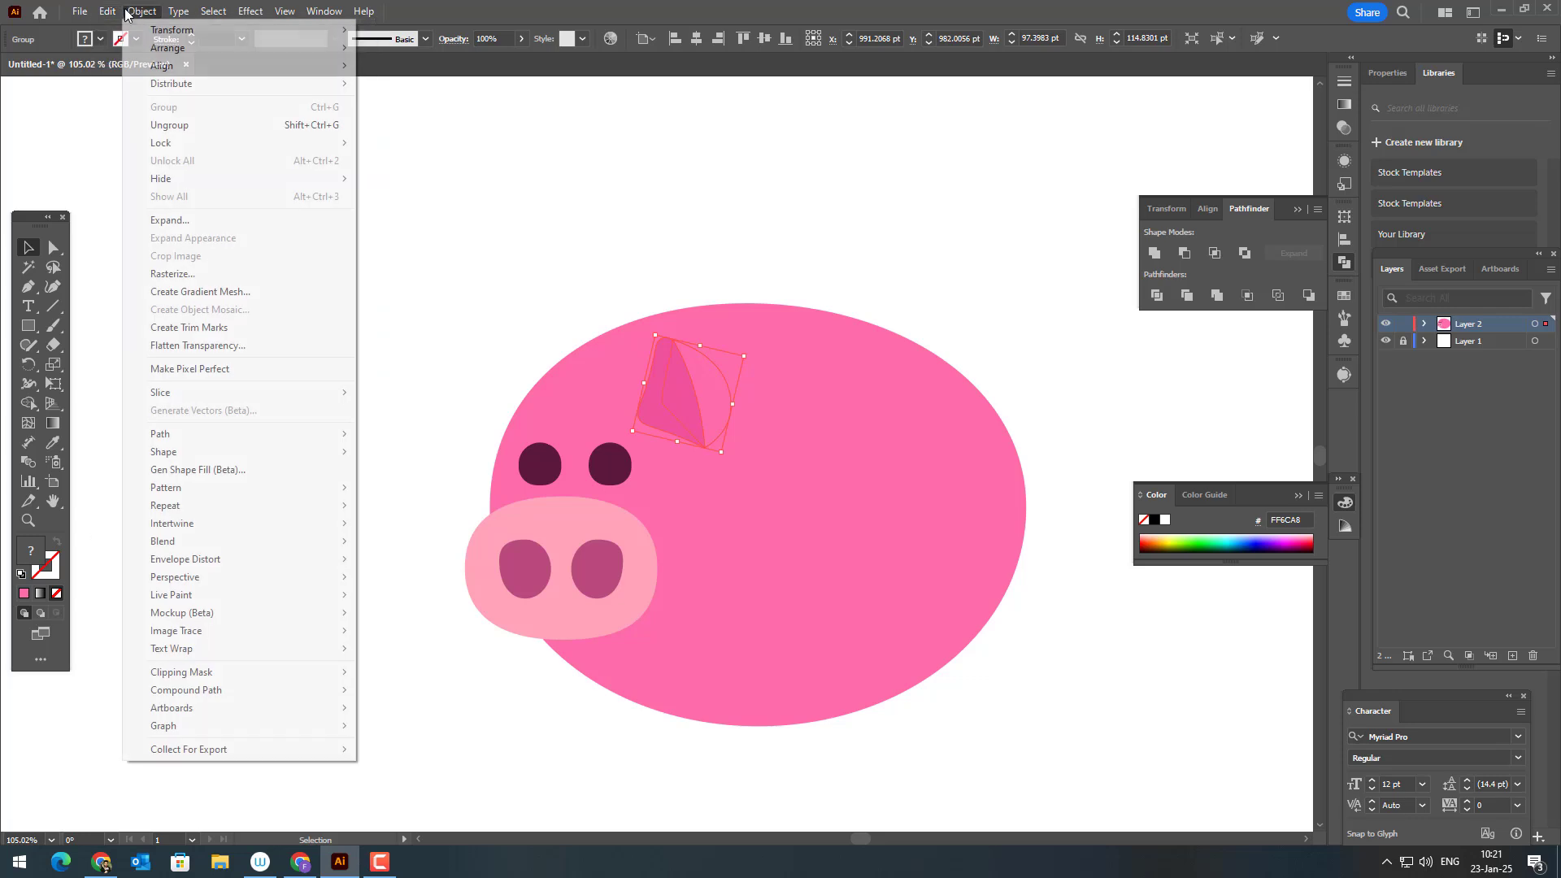
left_click(431, 89)
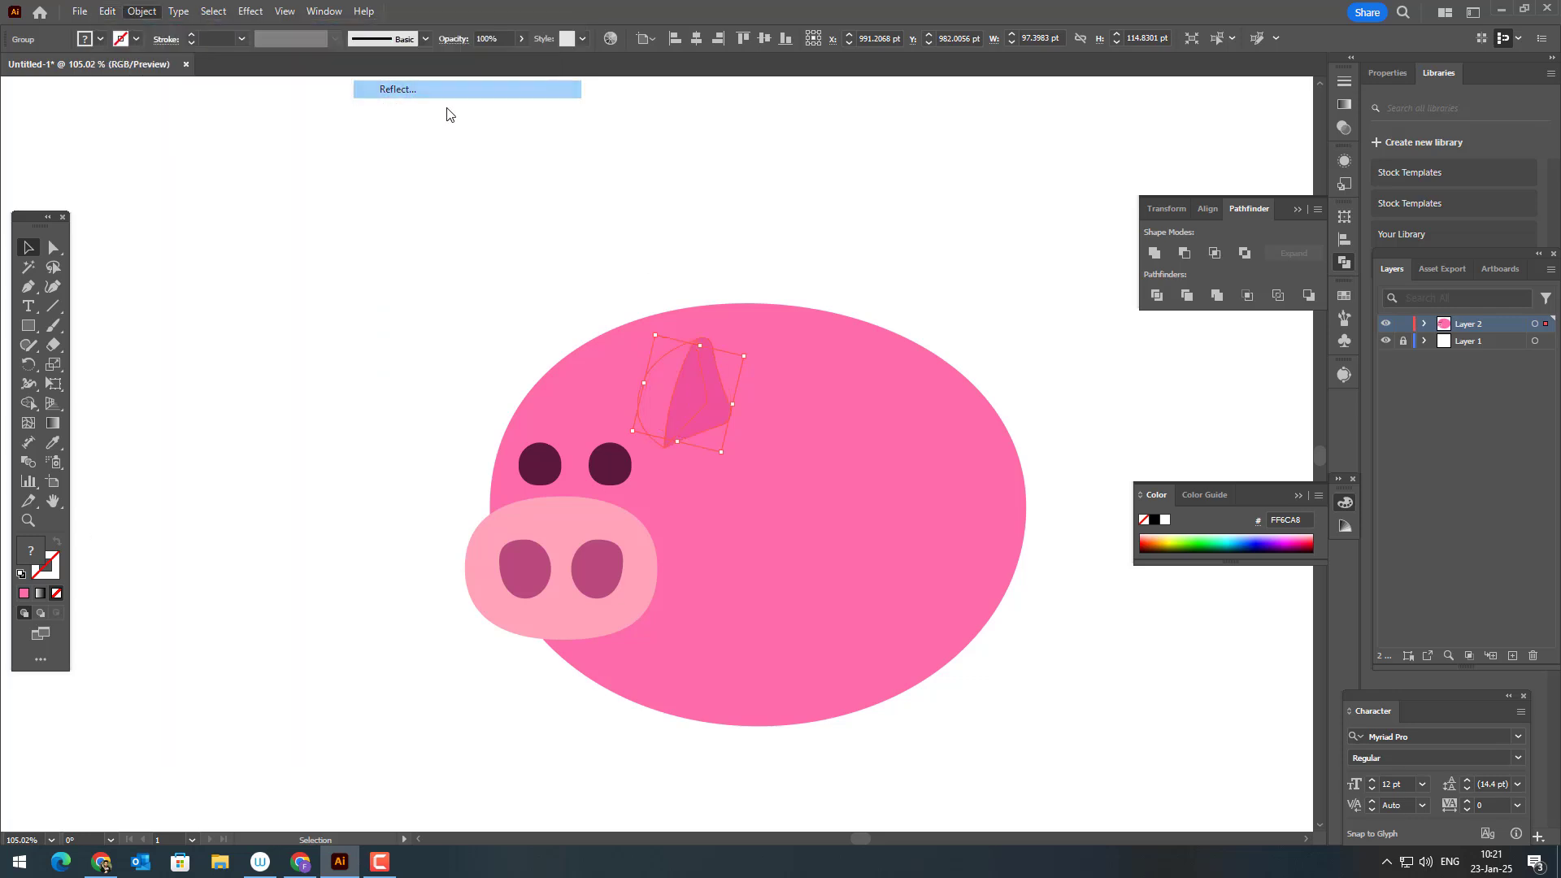
left_click(699, 531)
left_click_drag(672, 382, 525, 403)
Send the left ear to the back, behind the body
left_click(142, 11)
mouse_move(187, 45)
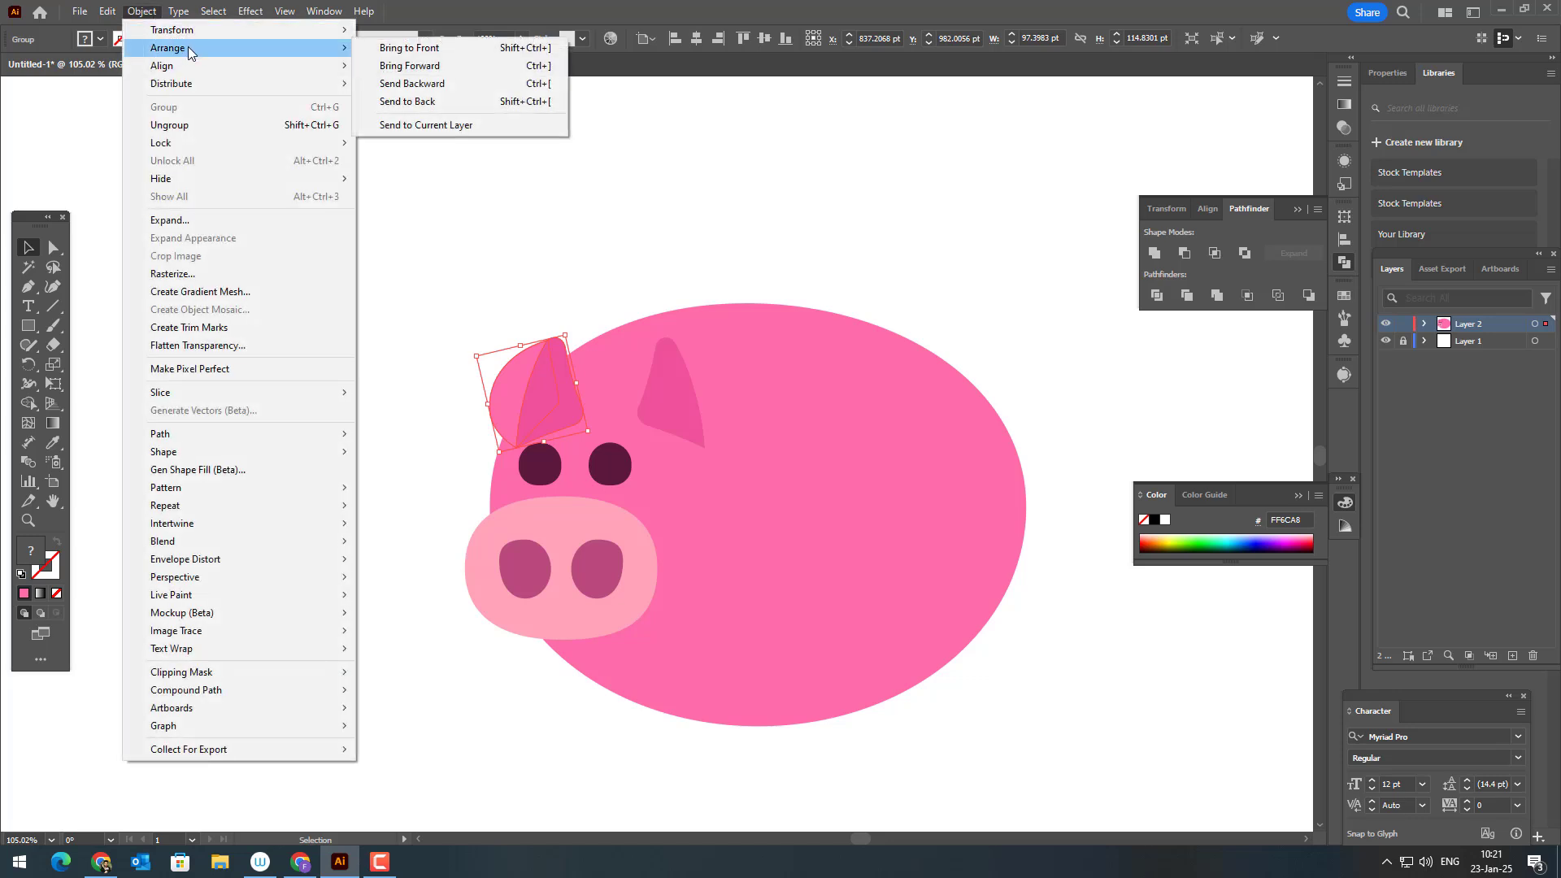
left_click(444, 102)
left_click(582, 216)
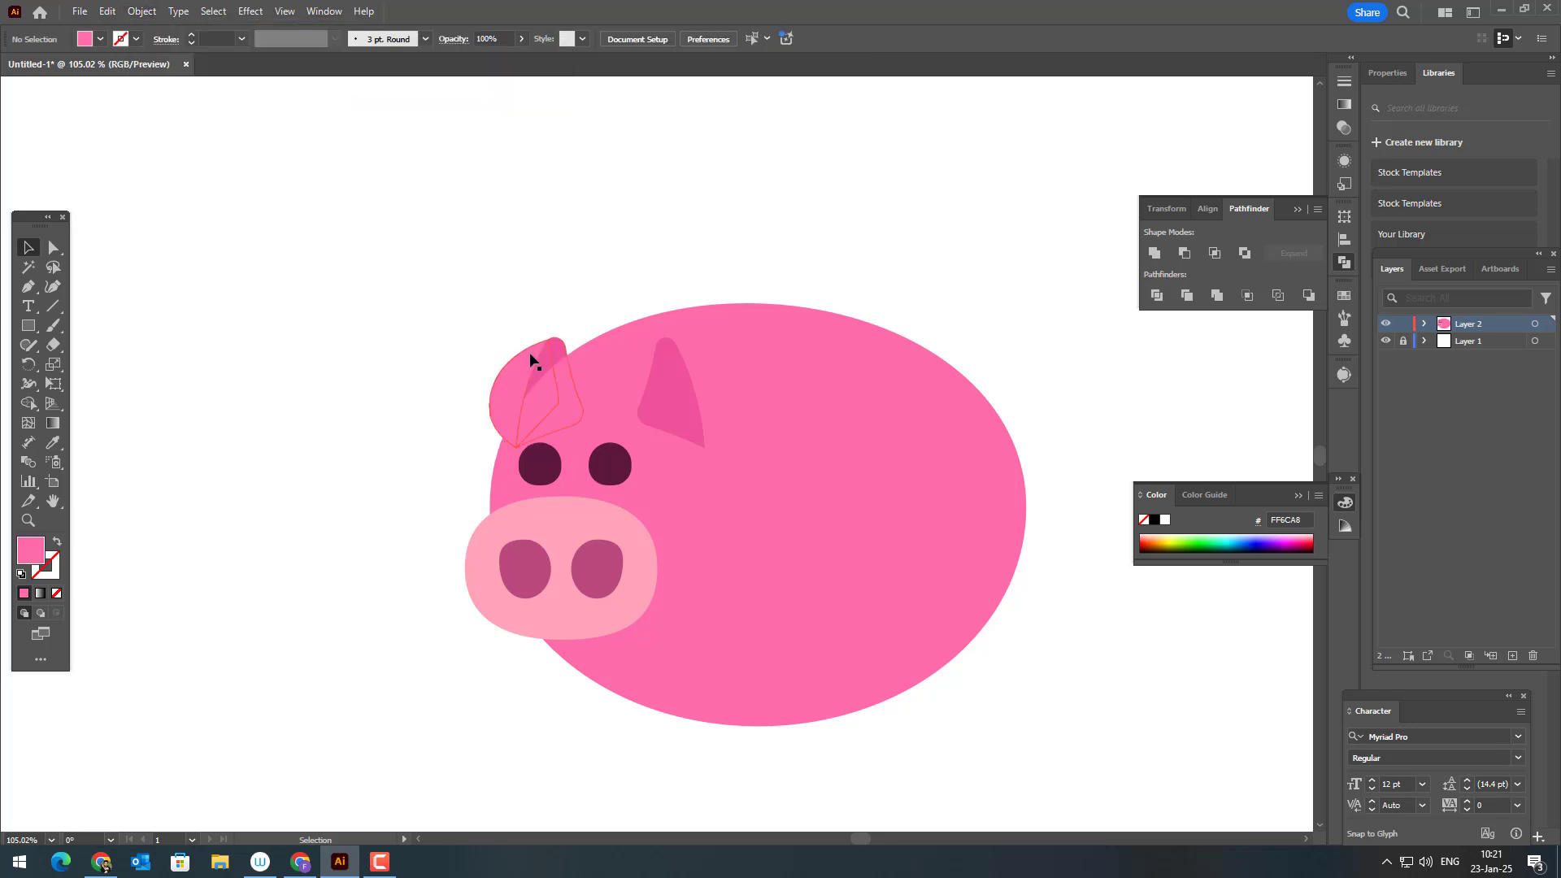
Reflect the left ear, rotate it counterclockwise and shift it so it pokes out from behind the head's upper left
left_click(533, 352)
left_click(146, 13)
mouse_move(174, 30)
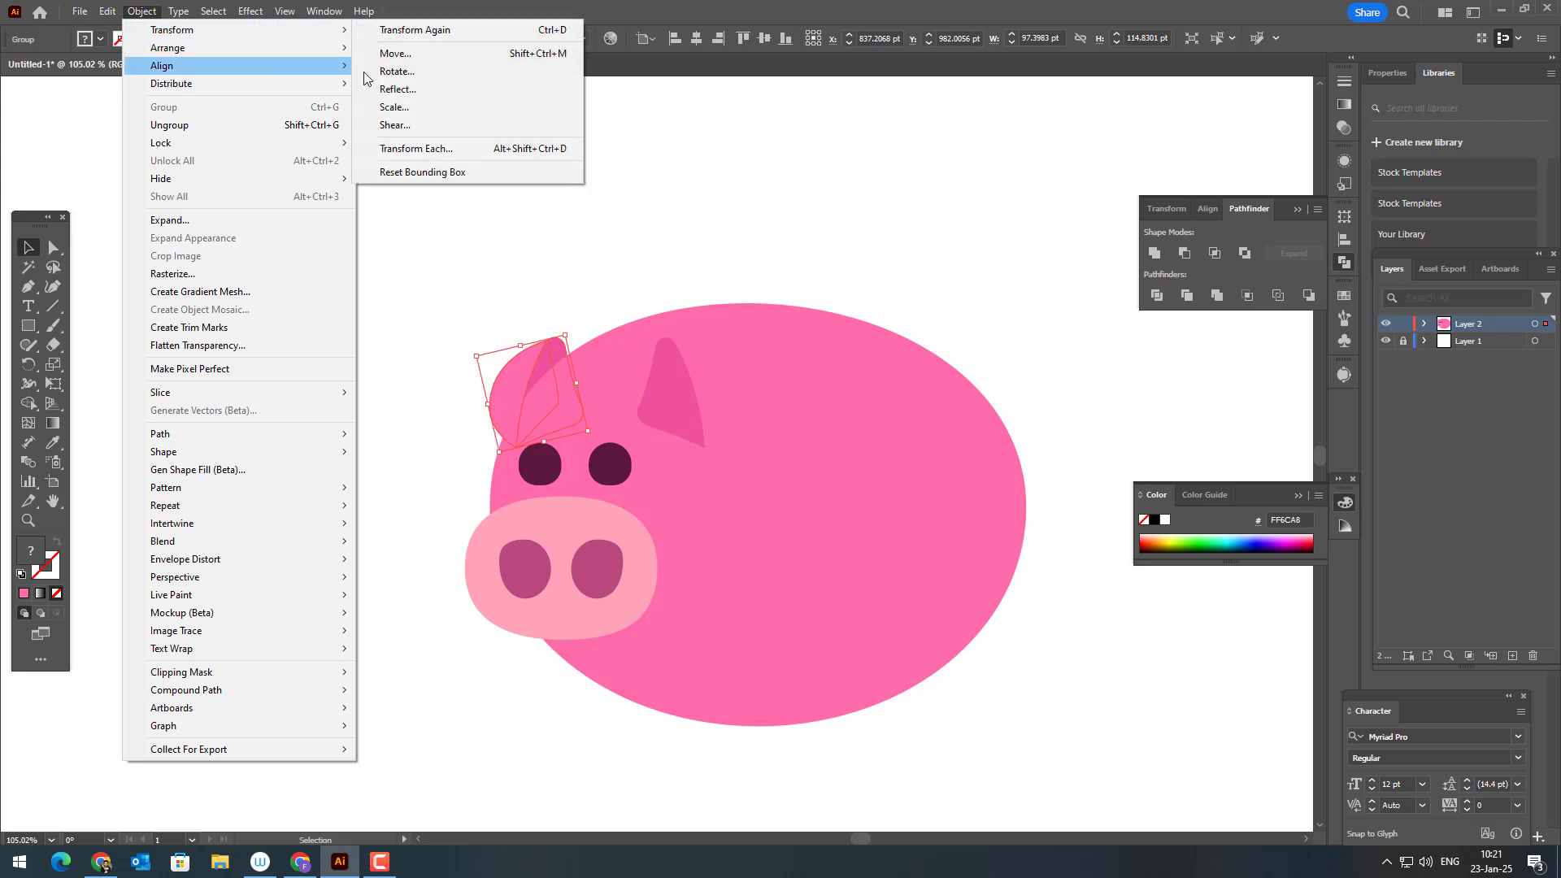
left_click(390, 85)
left_click_drag(578, 457, 624, 412)
left_click_drag(518, 369, 516, 359)
left_click(1049, 665)
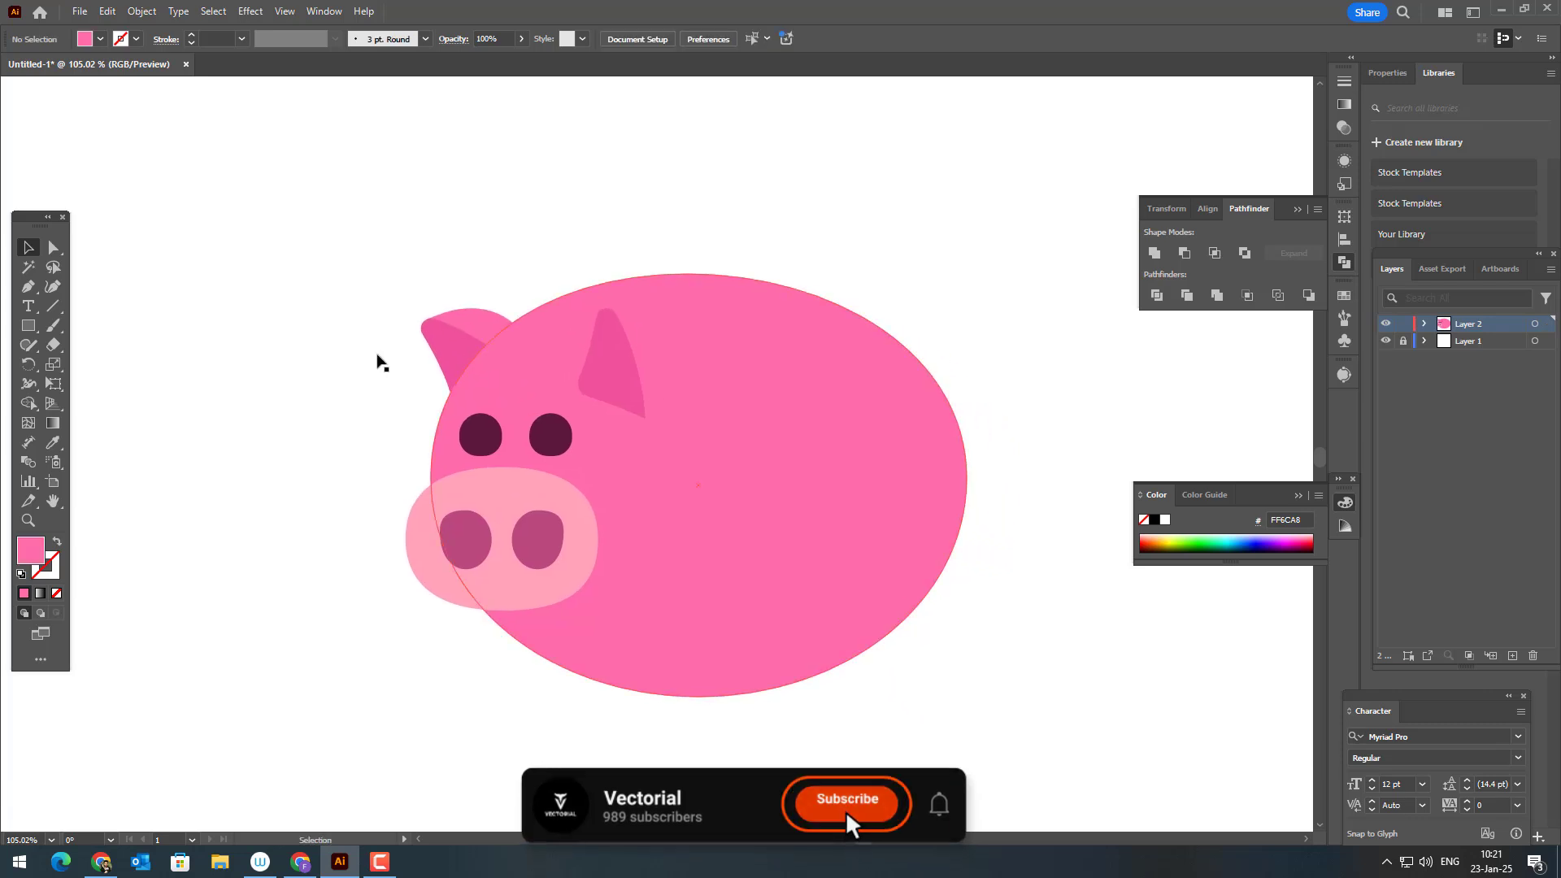
Recolor the lighter part of the right ear to FF76B4
key("a")
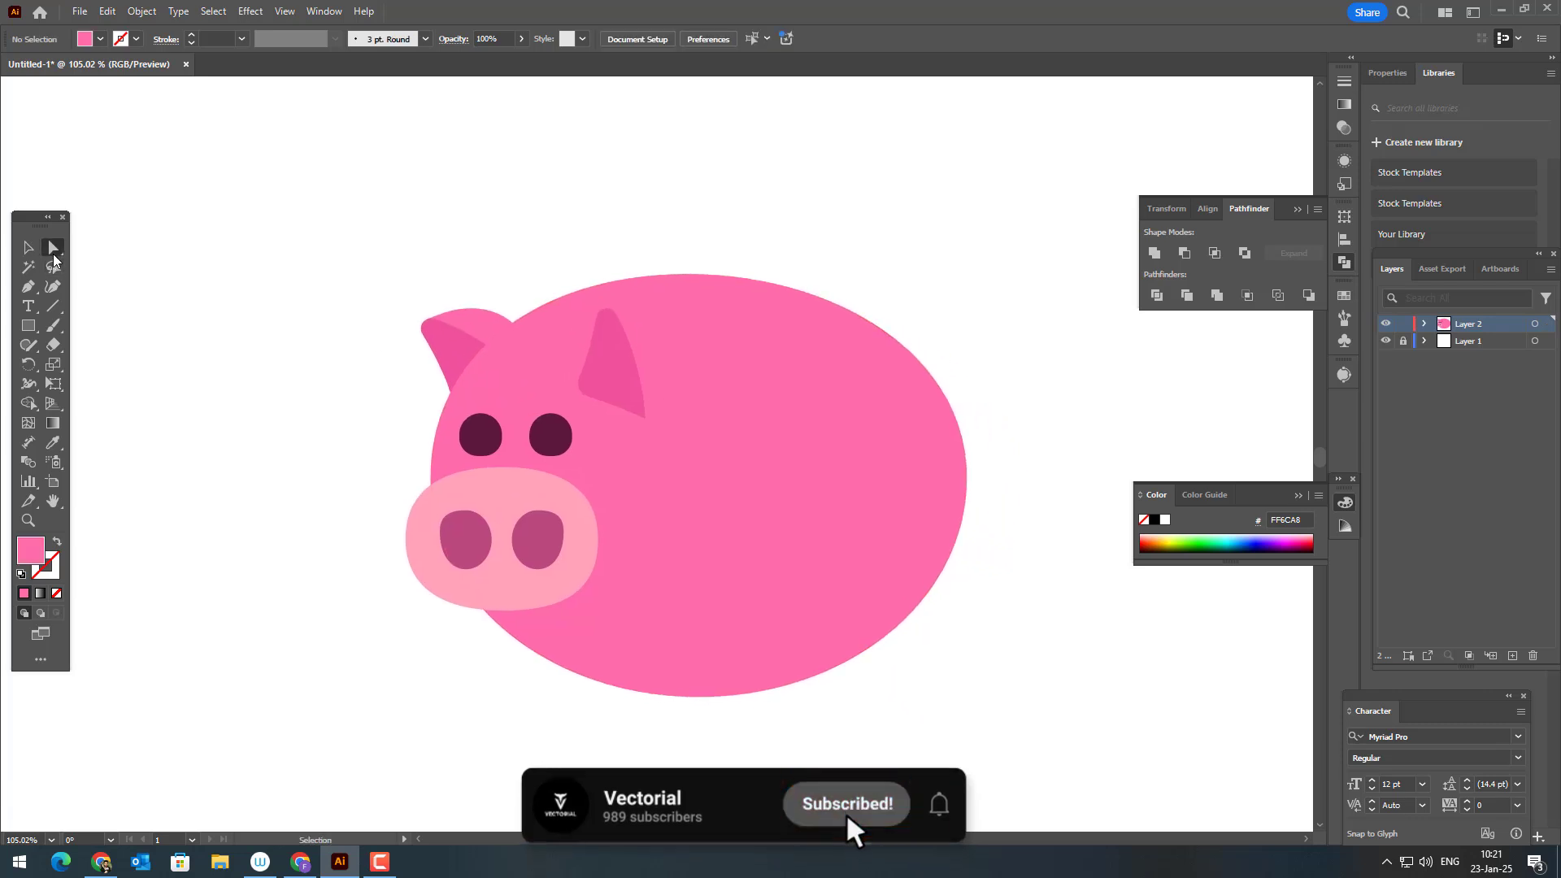
left_click(662, 366)
double_click(38, 552)
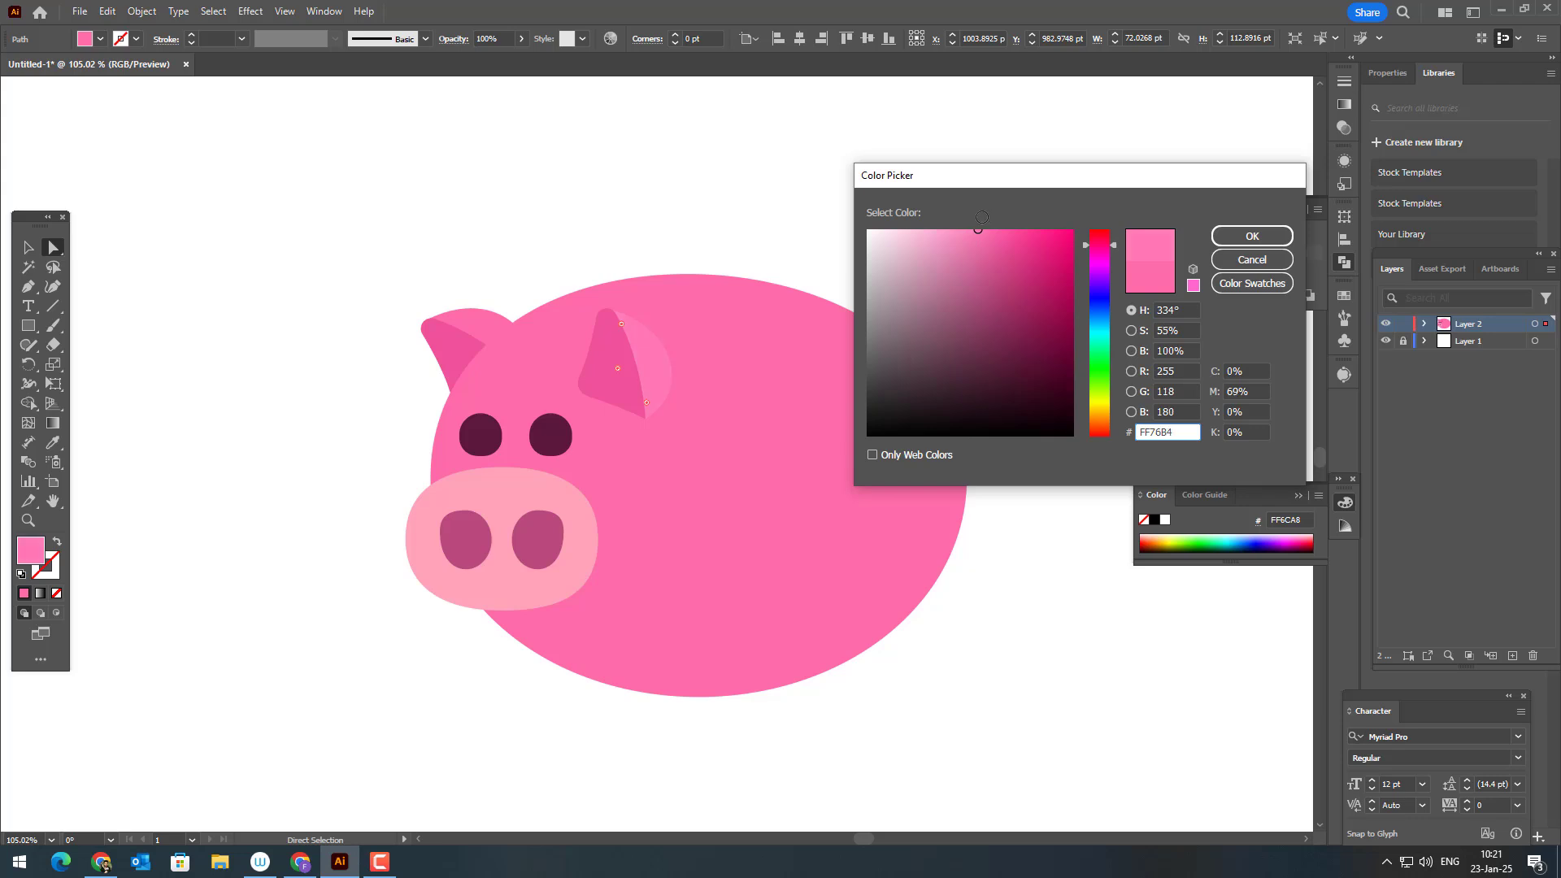
left_click_drag(982, 217, 985, 213)
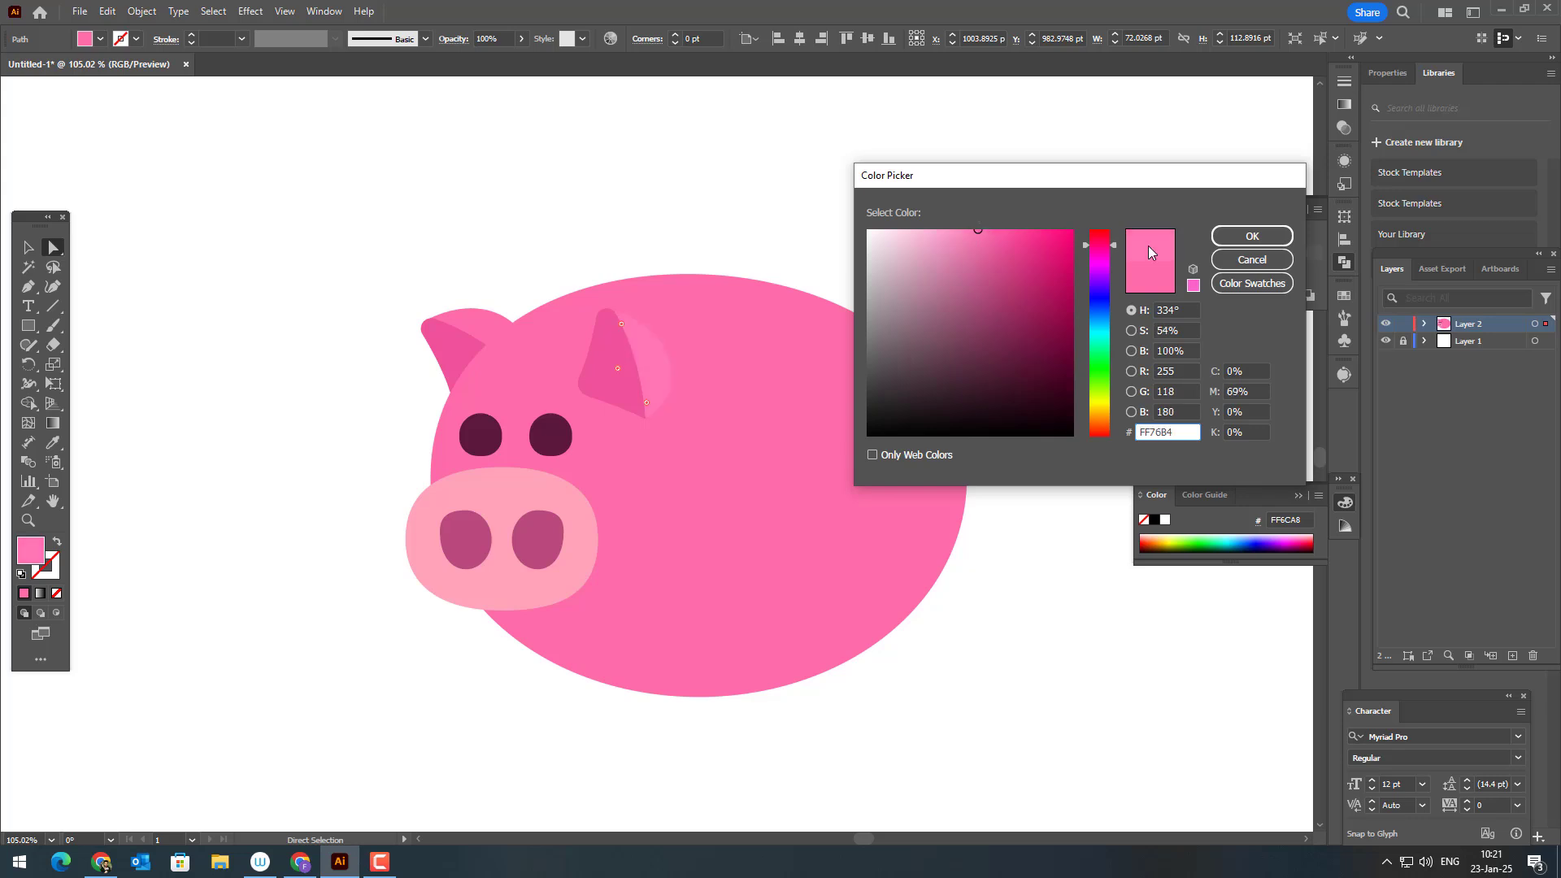
left_click(1252, 236)
left_click(28, 247)
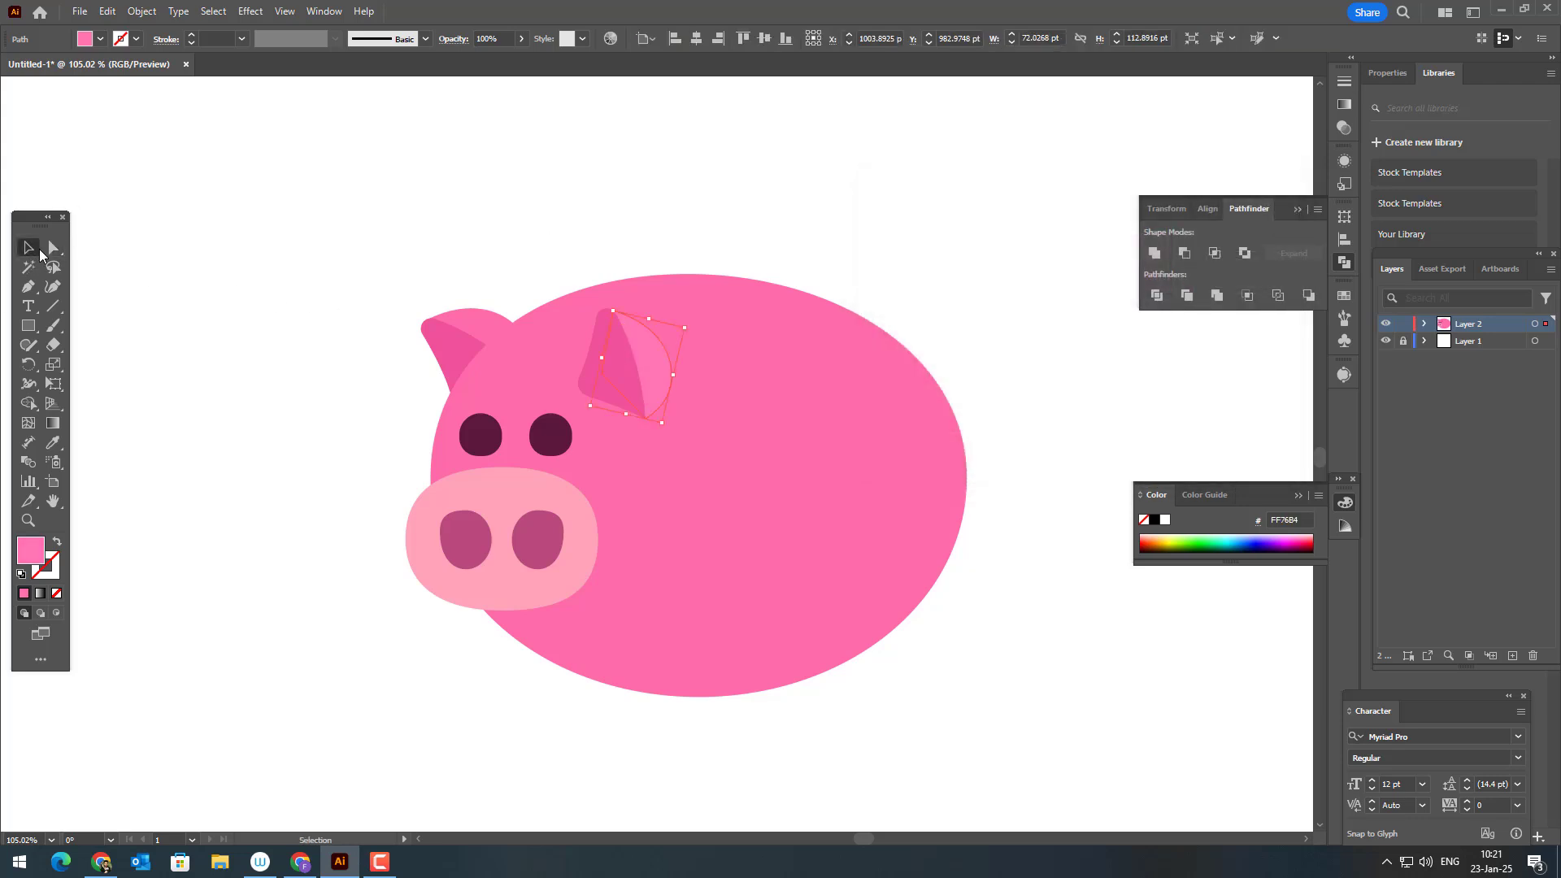
left_click(447, 343)
left_click(593, 236)
Draw a curved coin slot about 231 × 42 pt along the upper back with the Pen tool and fill it with the eyes' color 5B193A
left_click_drag(875, 322, 826, 331)
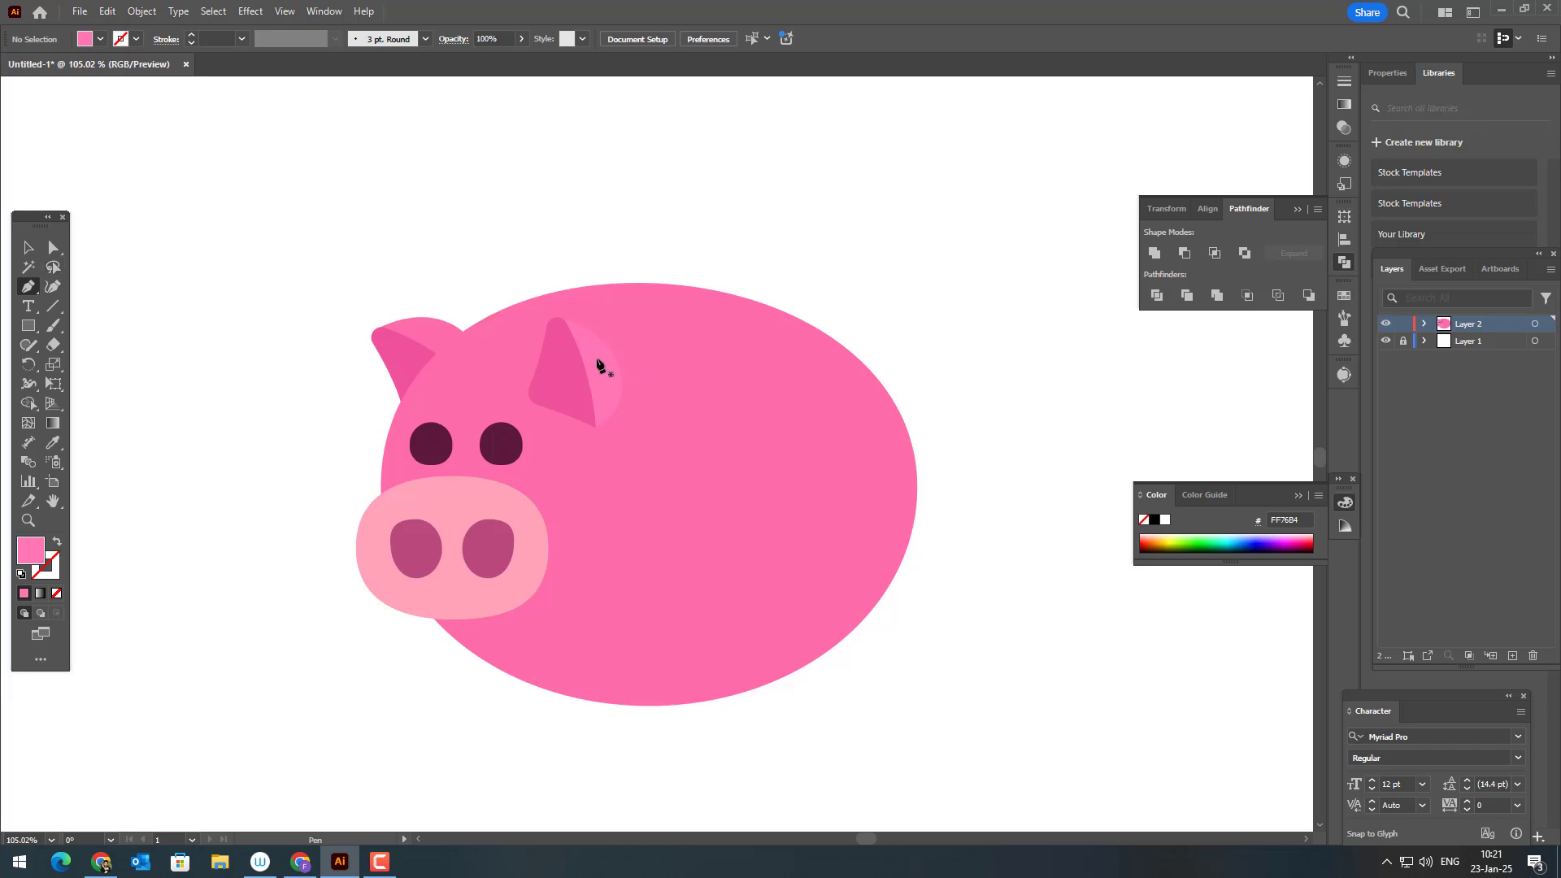
left_click(560, 346)
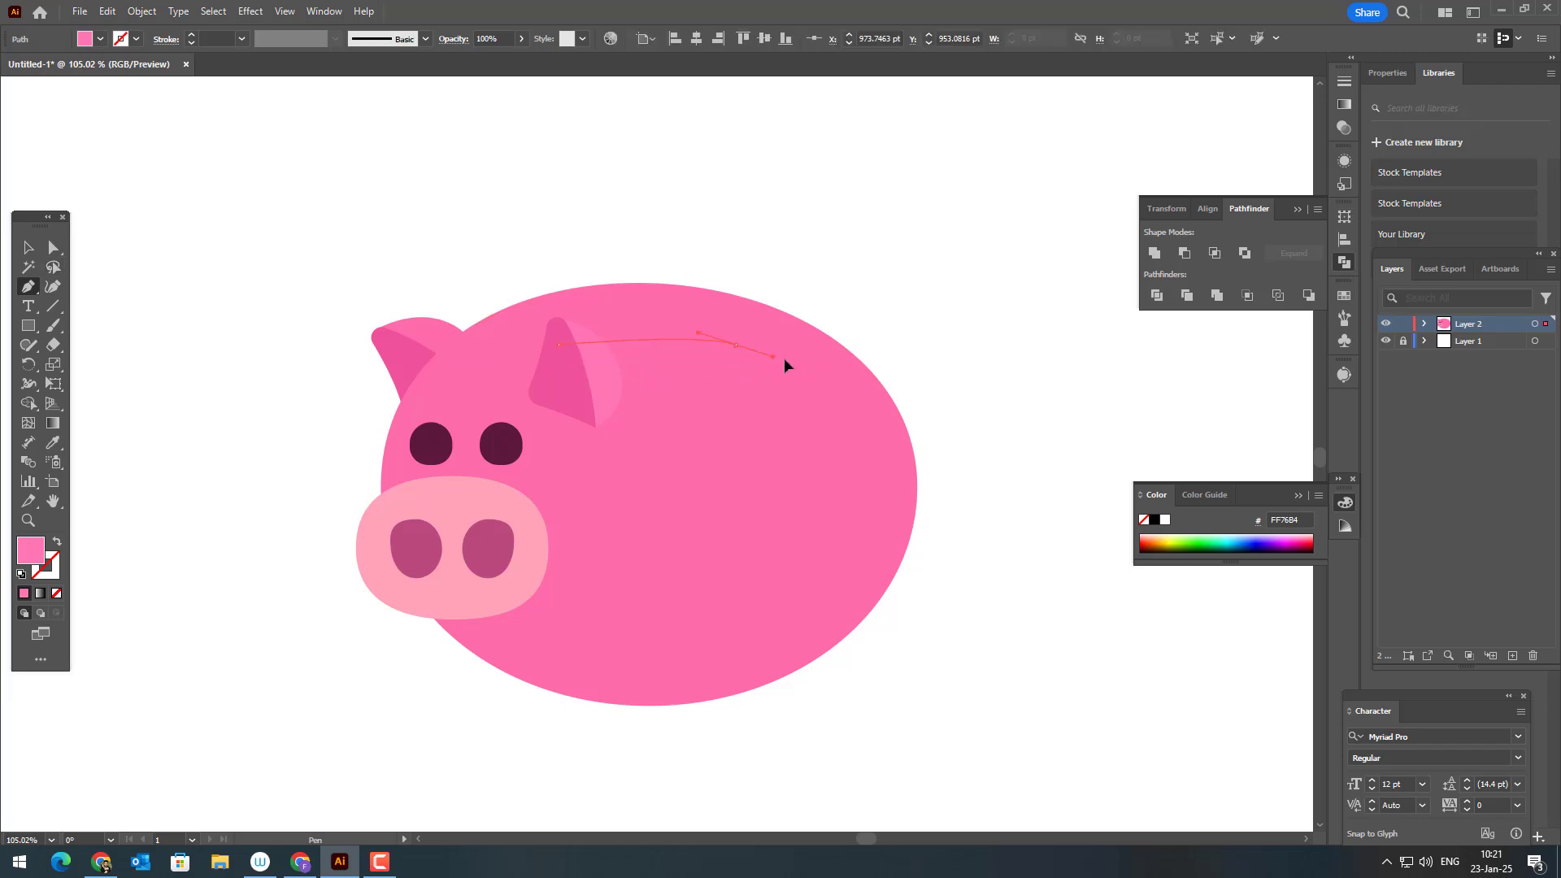
left_click_drag(863, 365, 860, 368)
left_click(736, 344)
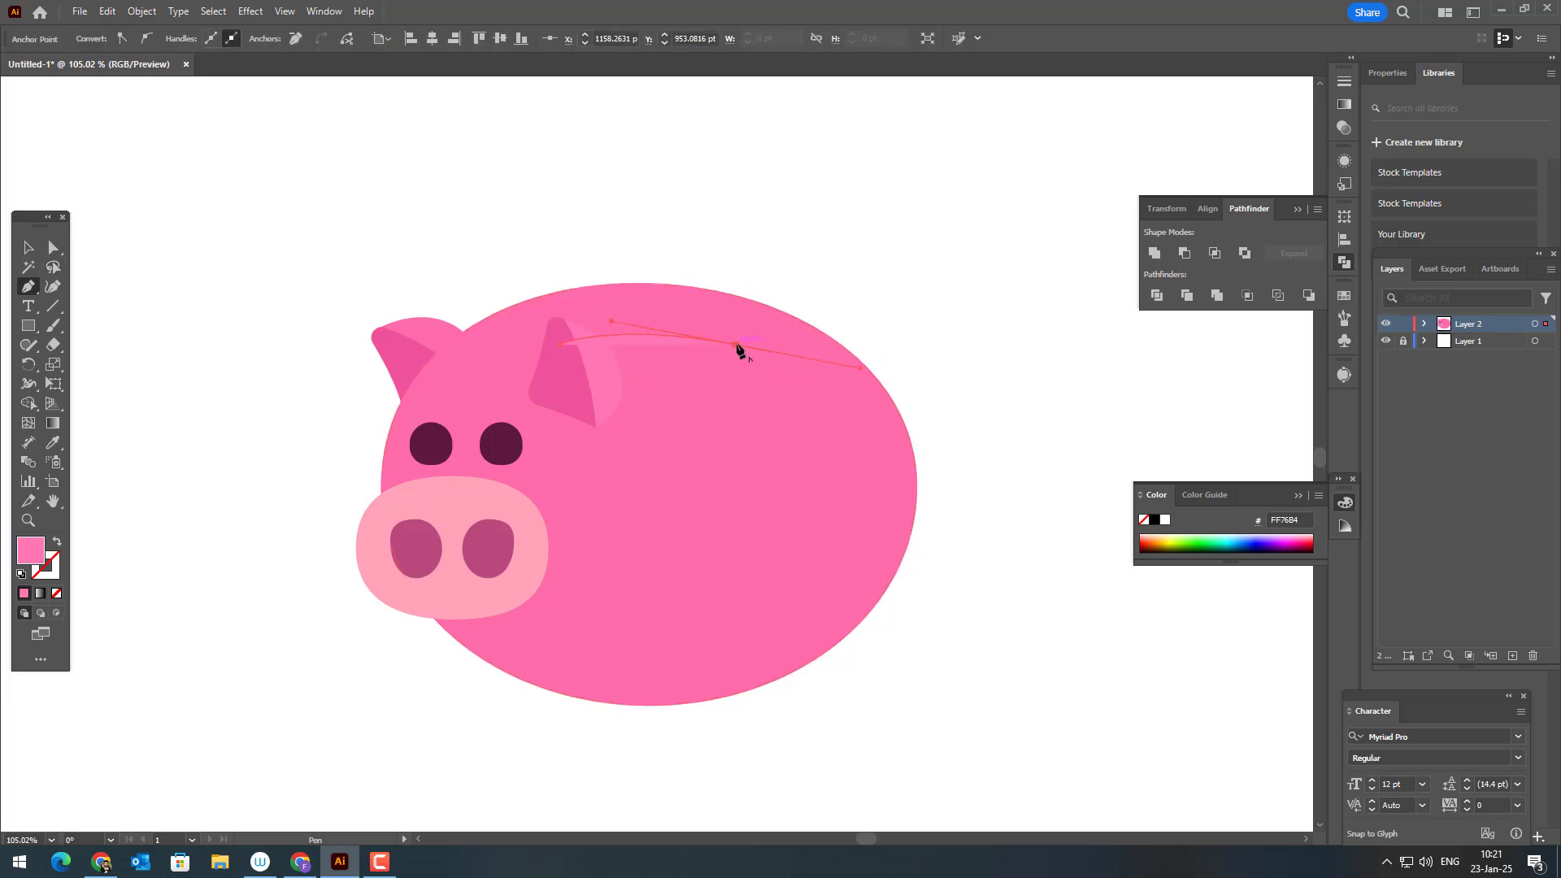
left_click(743, 320)
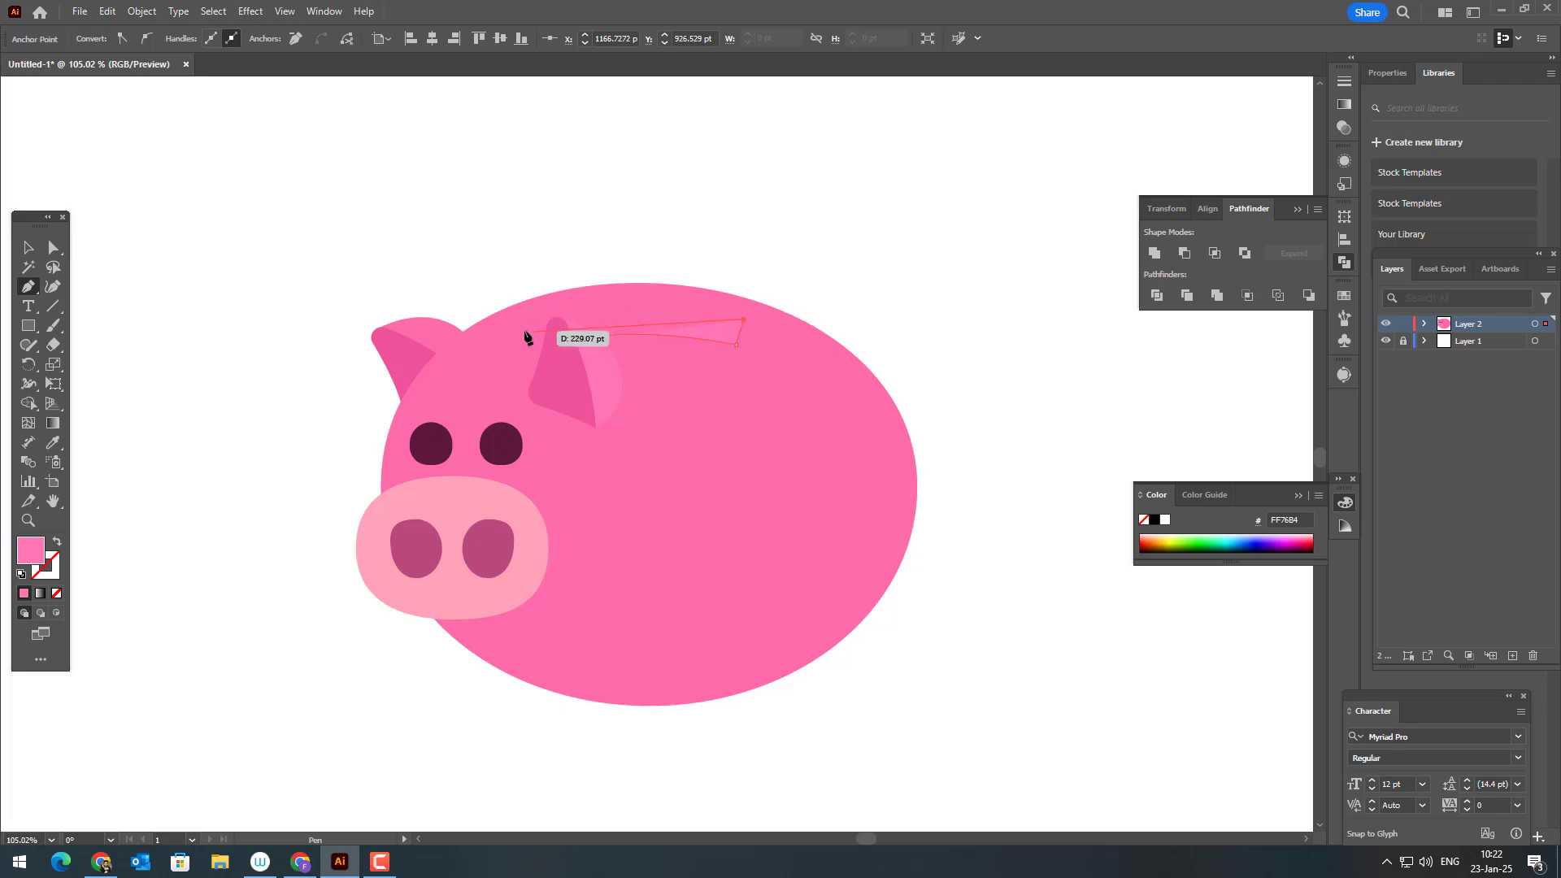
left_click_drag(522, 332, 425, 383)
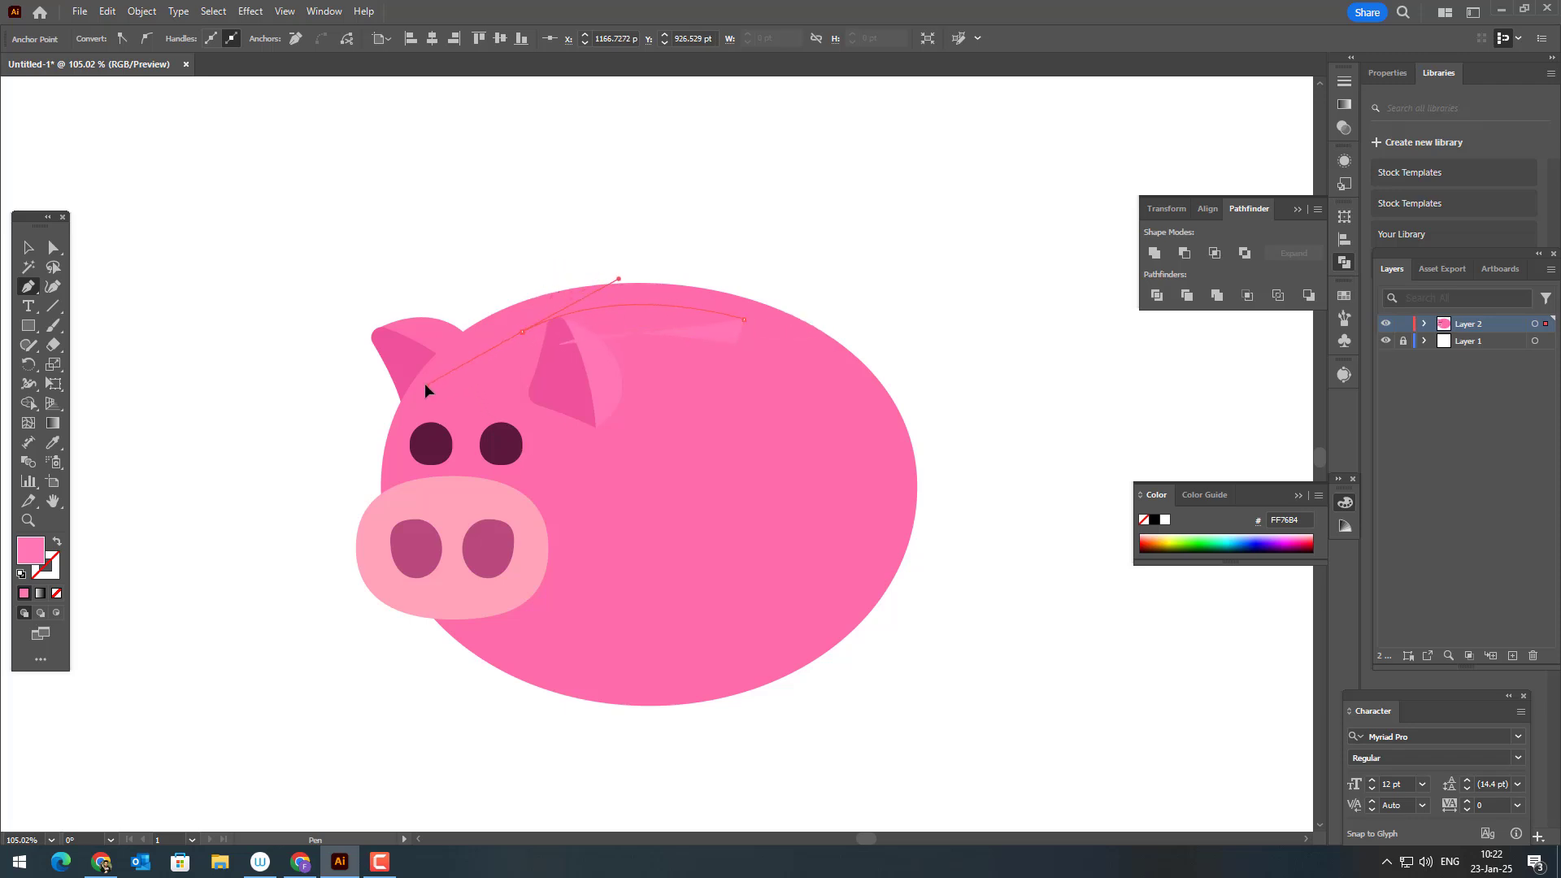
left_click(521, 331)
left_click(560, 348)
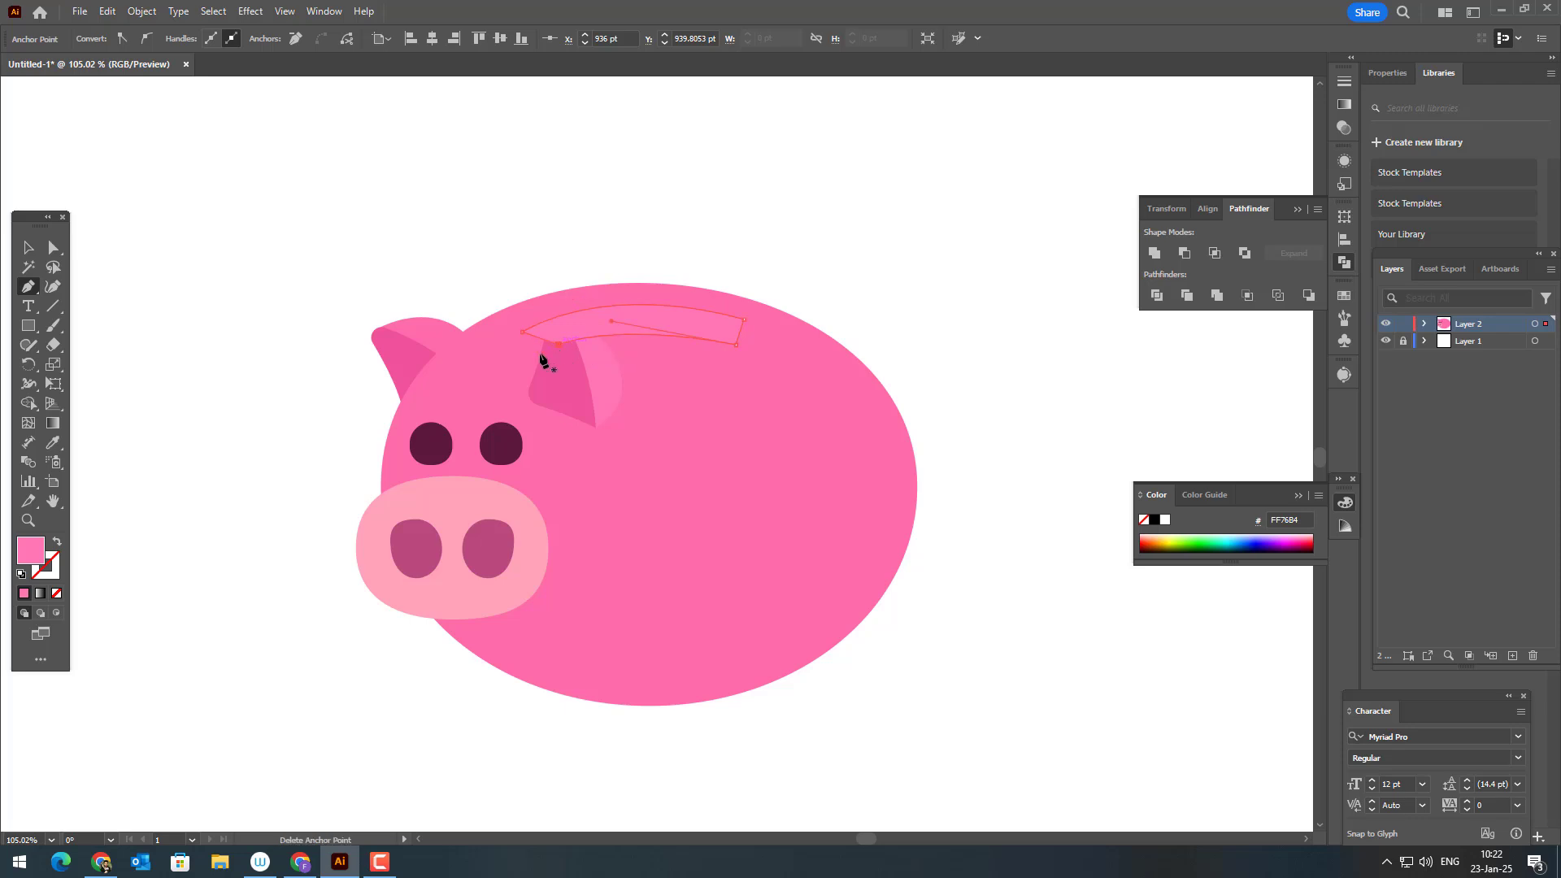
left_click(53, 443)
left_click(440, 437)
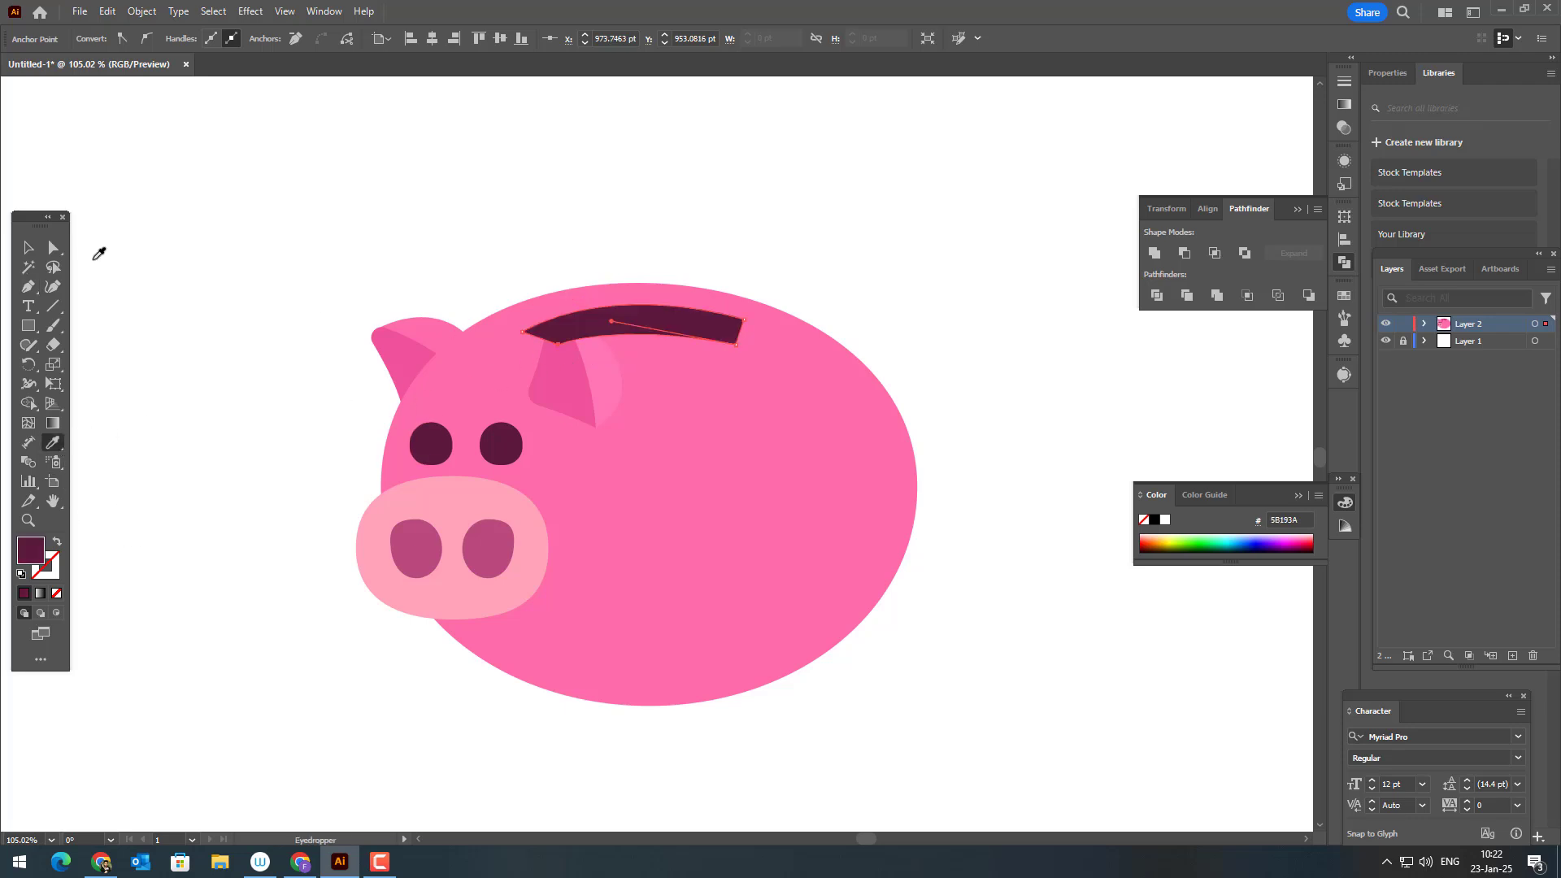
Bring the right ear to the front so it overlaps the coin slot
left_click(27, 249)
left_click(585, 388)
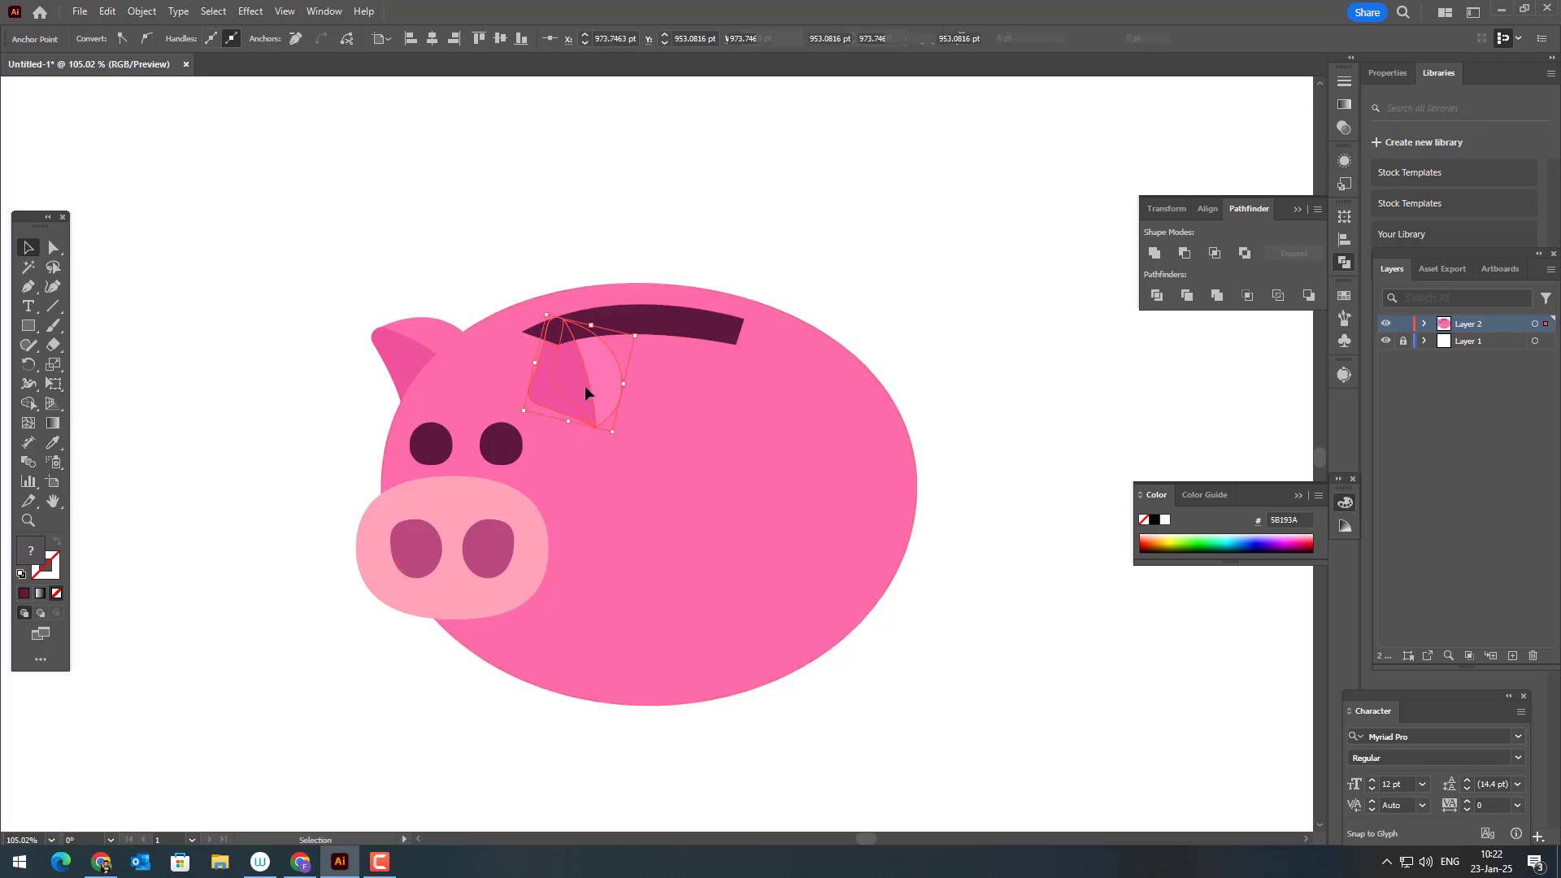
left_click(142, 11)
mouse_move(333, 52)
left_click(478, 50)
left_click(933, 194)
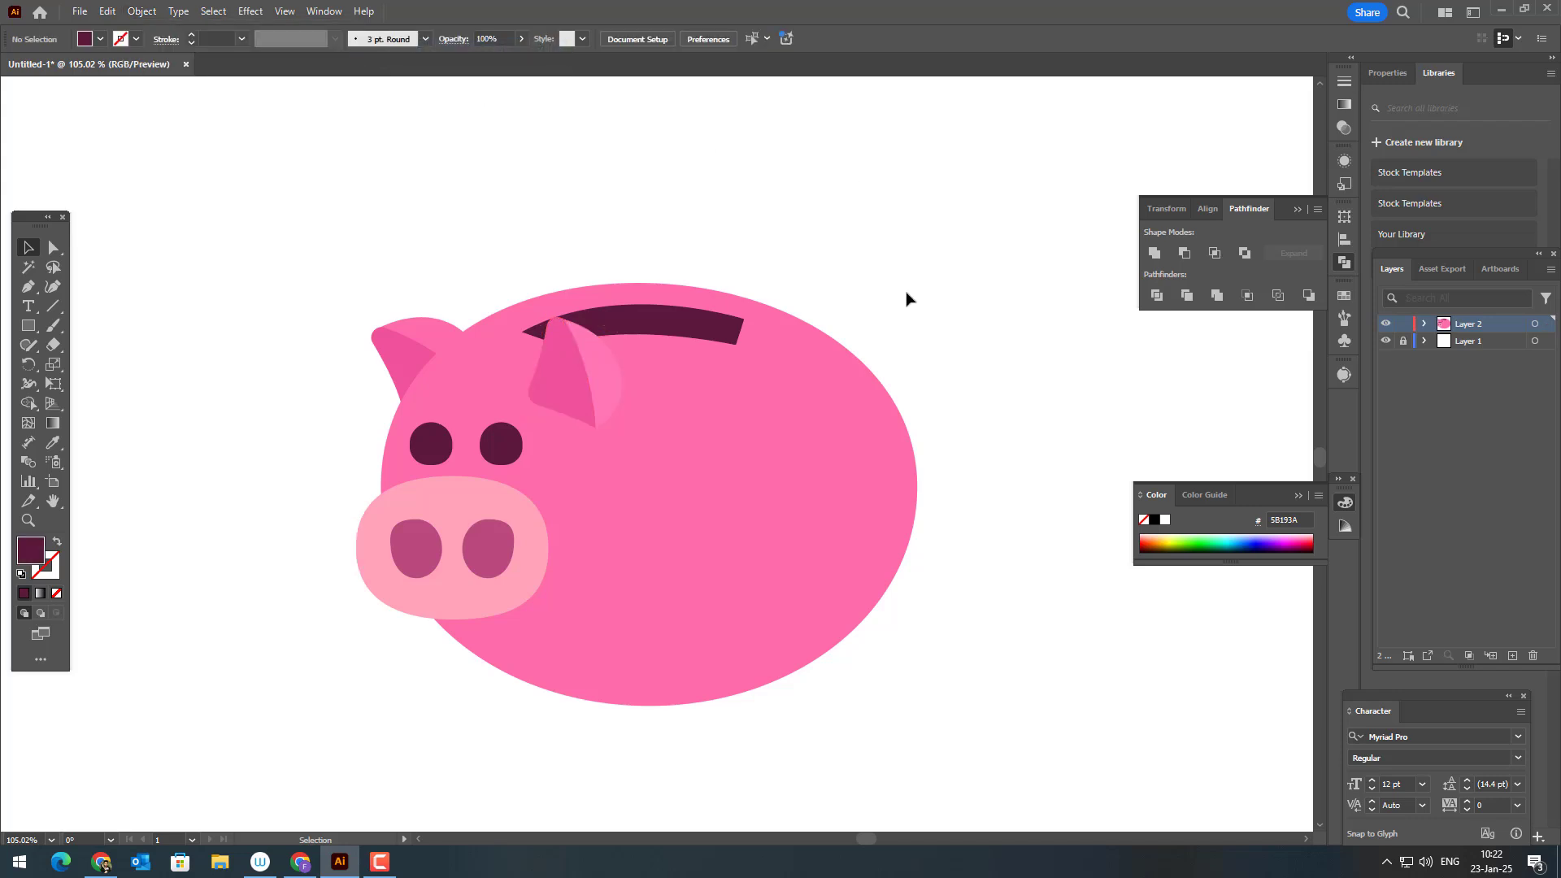
Reshape the coin slot with the Curvature tool to about 230 × 46 pt, adjusting its lower curve and slanting its right end outward
left_click(682, 329)
key("z")
left_click_drag(632, 281, 700, 312)
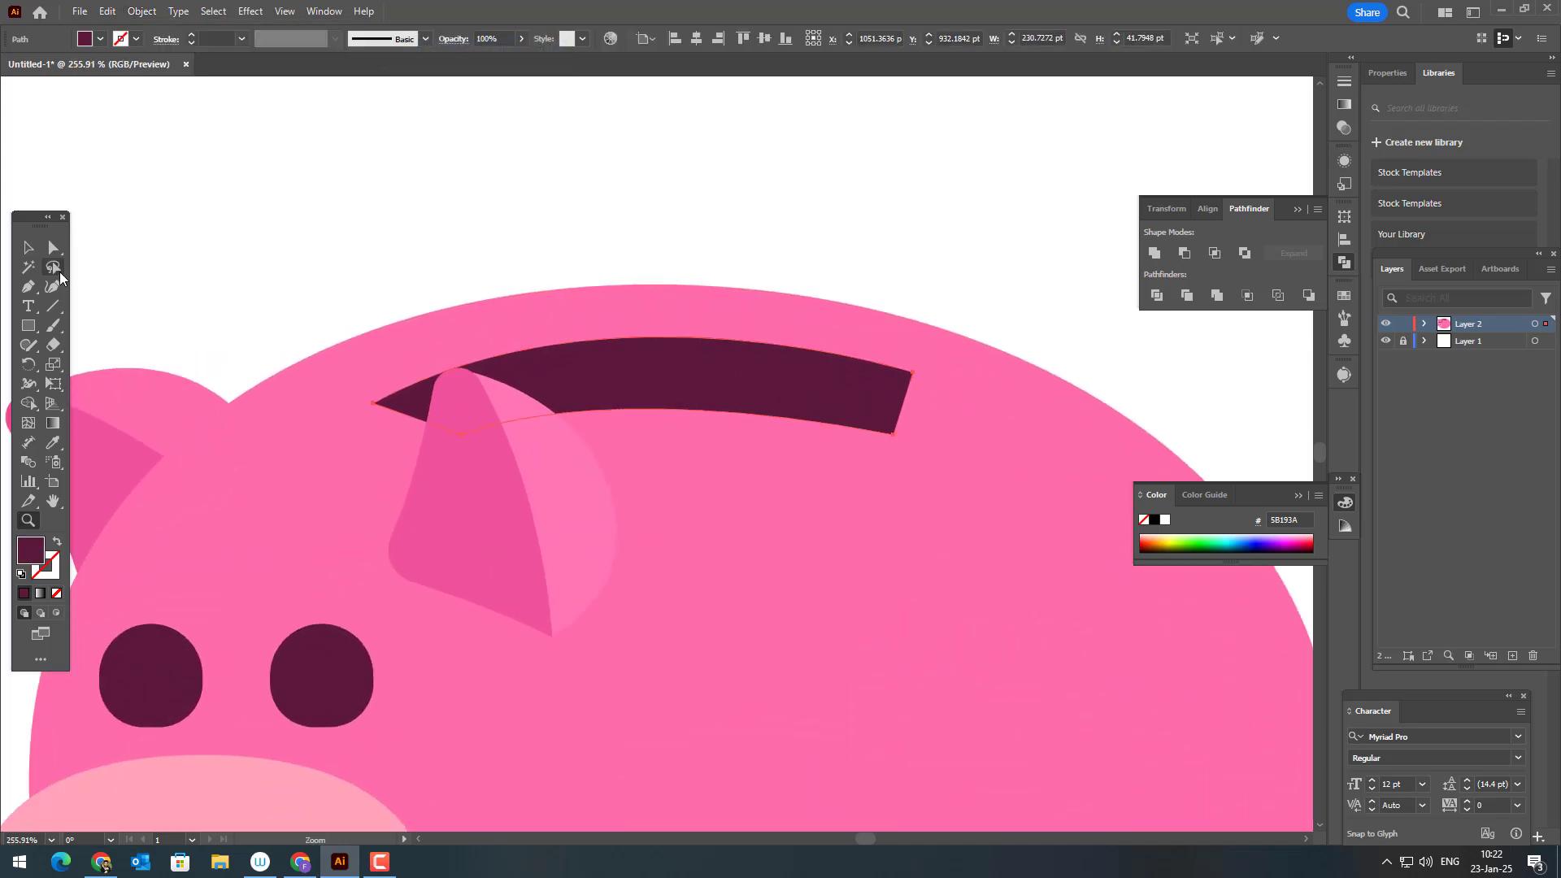
left_click(53, 286)
left_click_drag(460, 434, 446, 446)
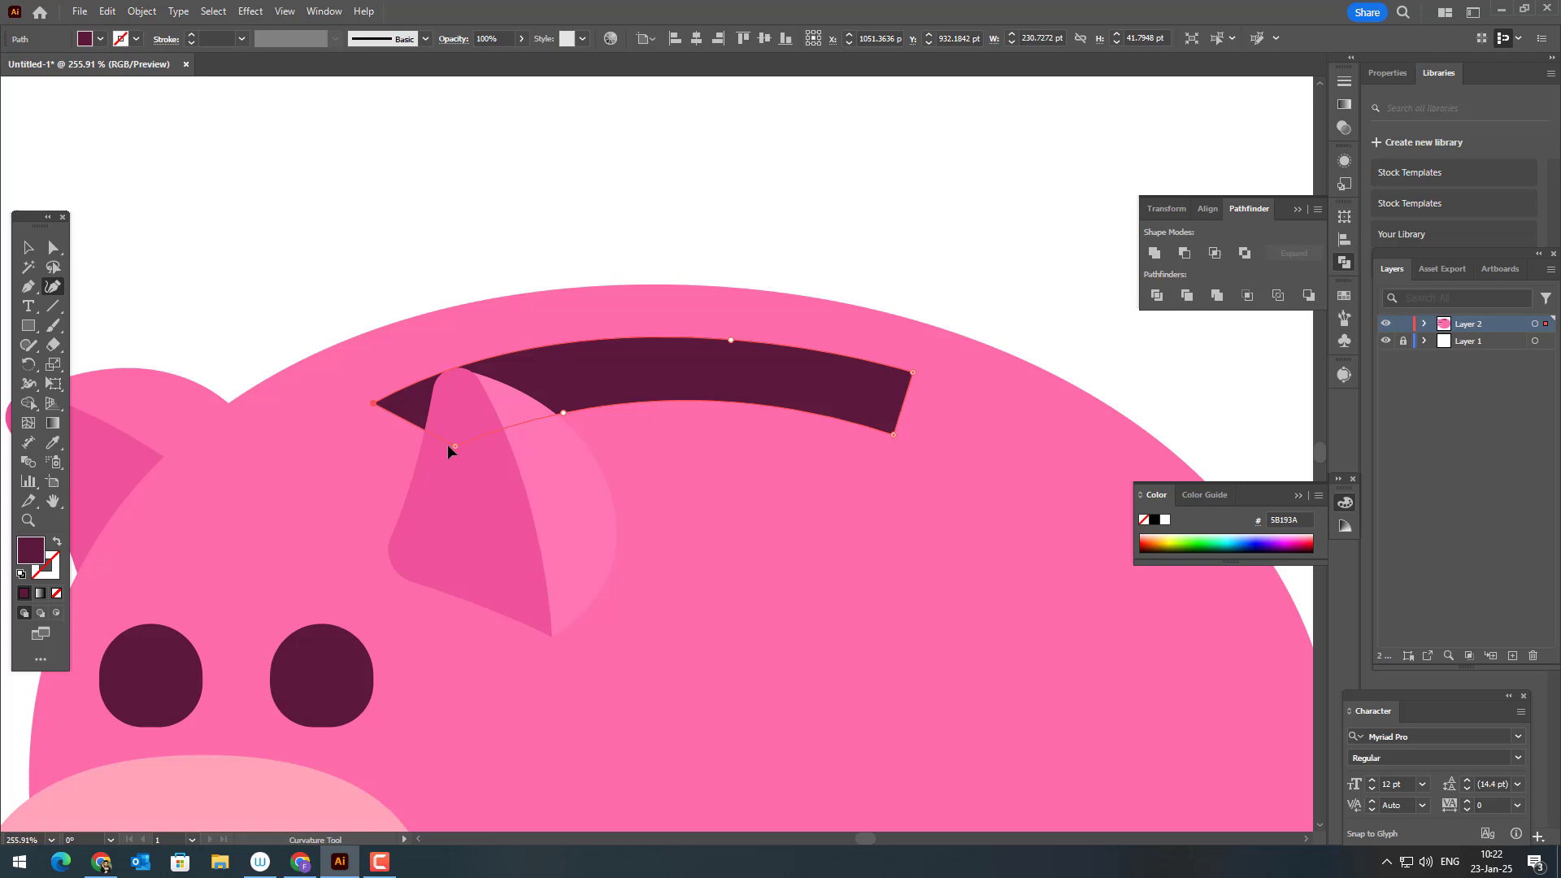
left_click(547, 415)
left_click_drag(906, 436, 916, 433)
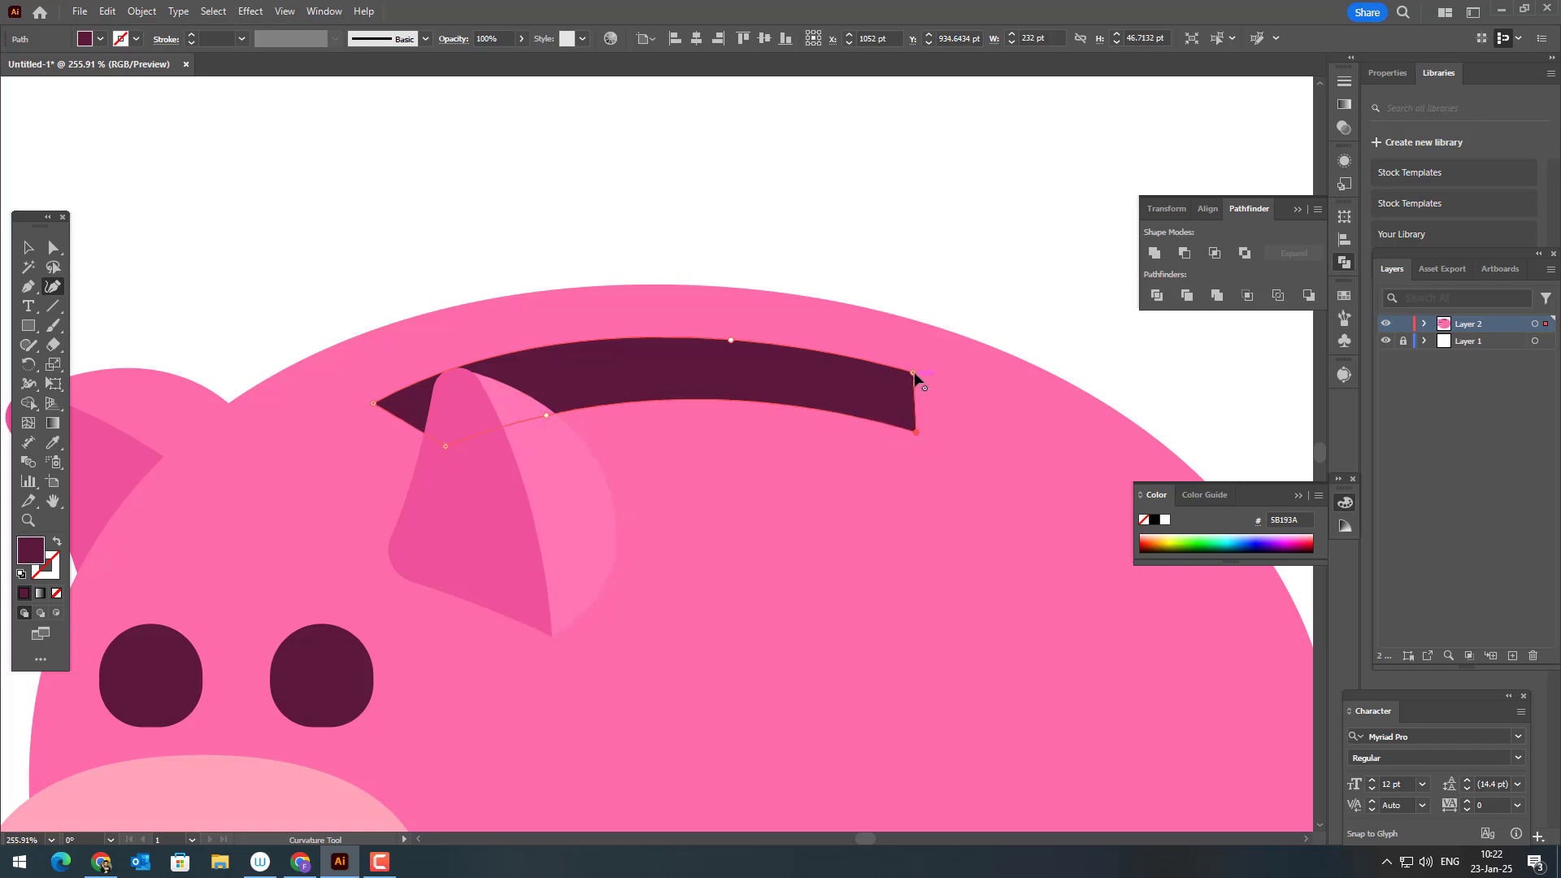
left_click_drag(913, 373, 883, 365)
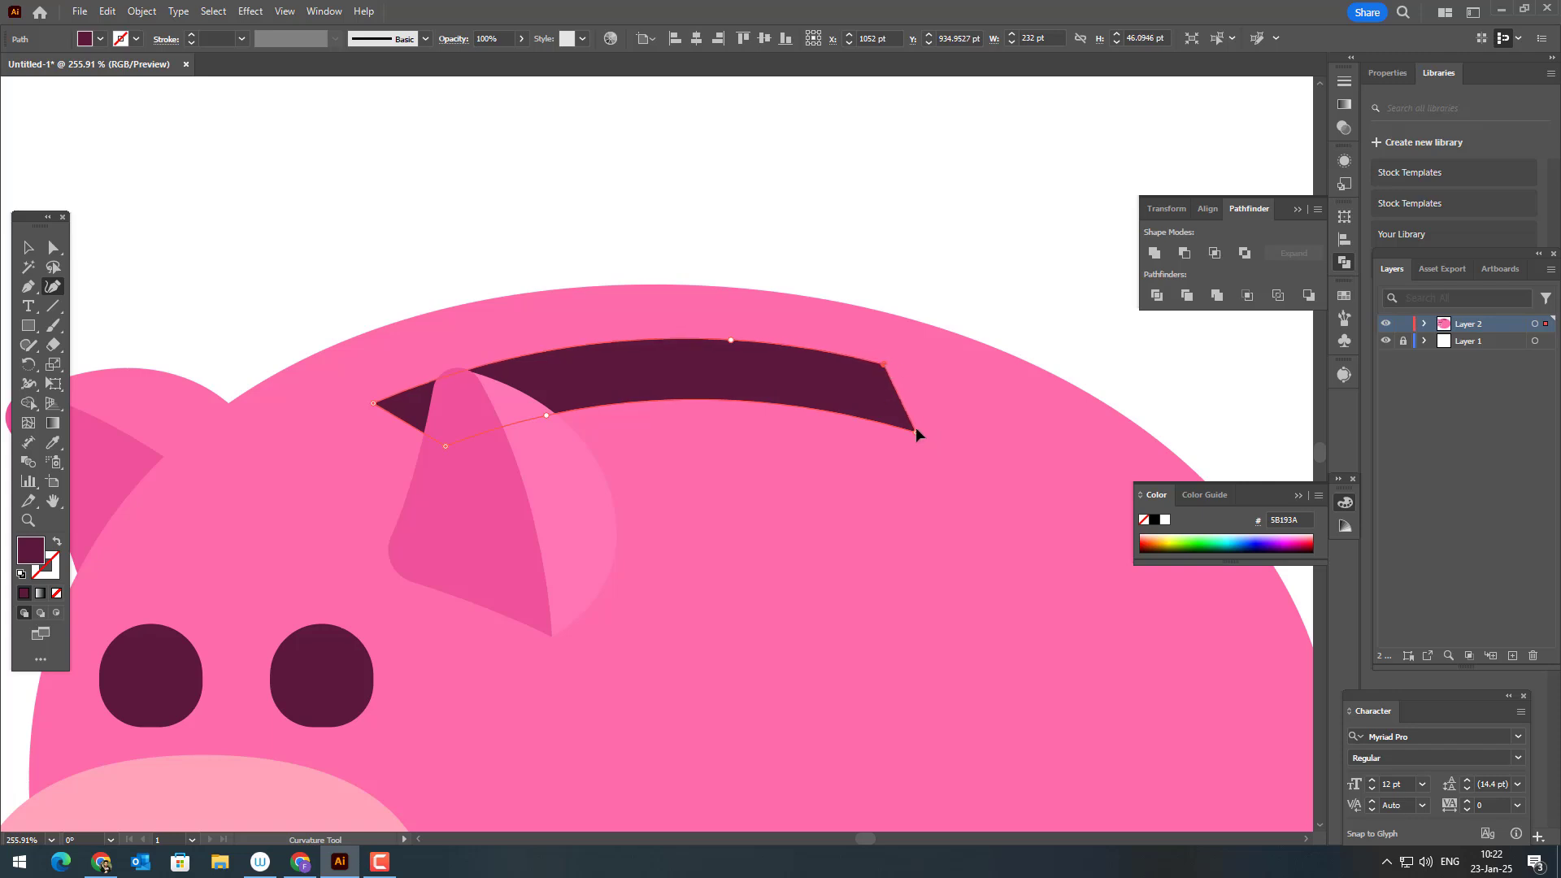
left_click_drag(916, 430, 911, 429)
Round all corners of the coin slot slightly
key("z")
left_click_drag(643, 288, 801, 492)
left_click(53, 249)
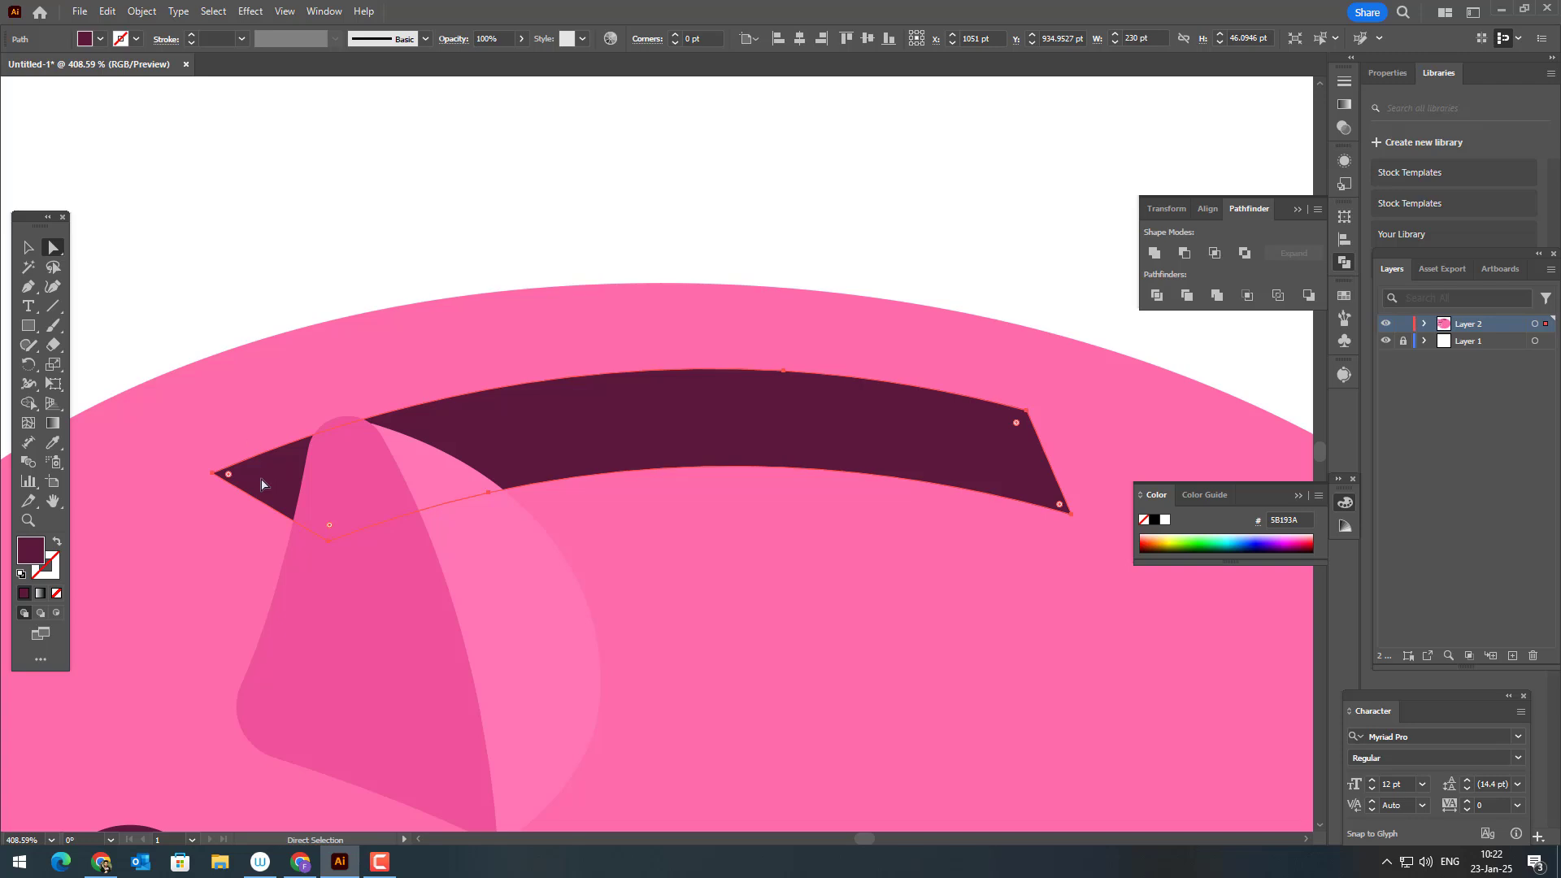
left_click_drag(229, 474, 236, 479)
key("z")
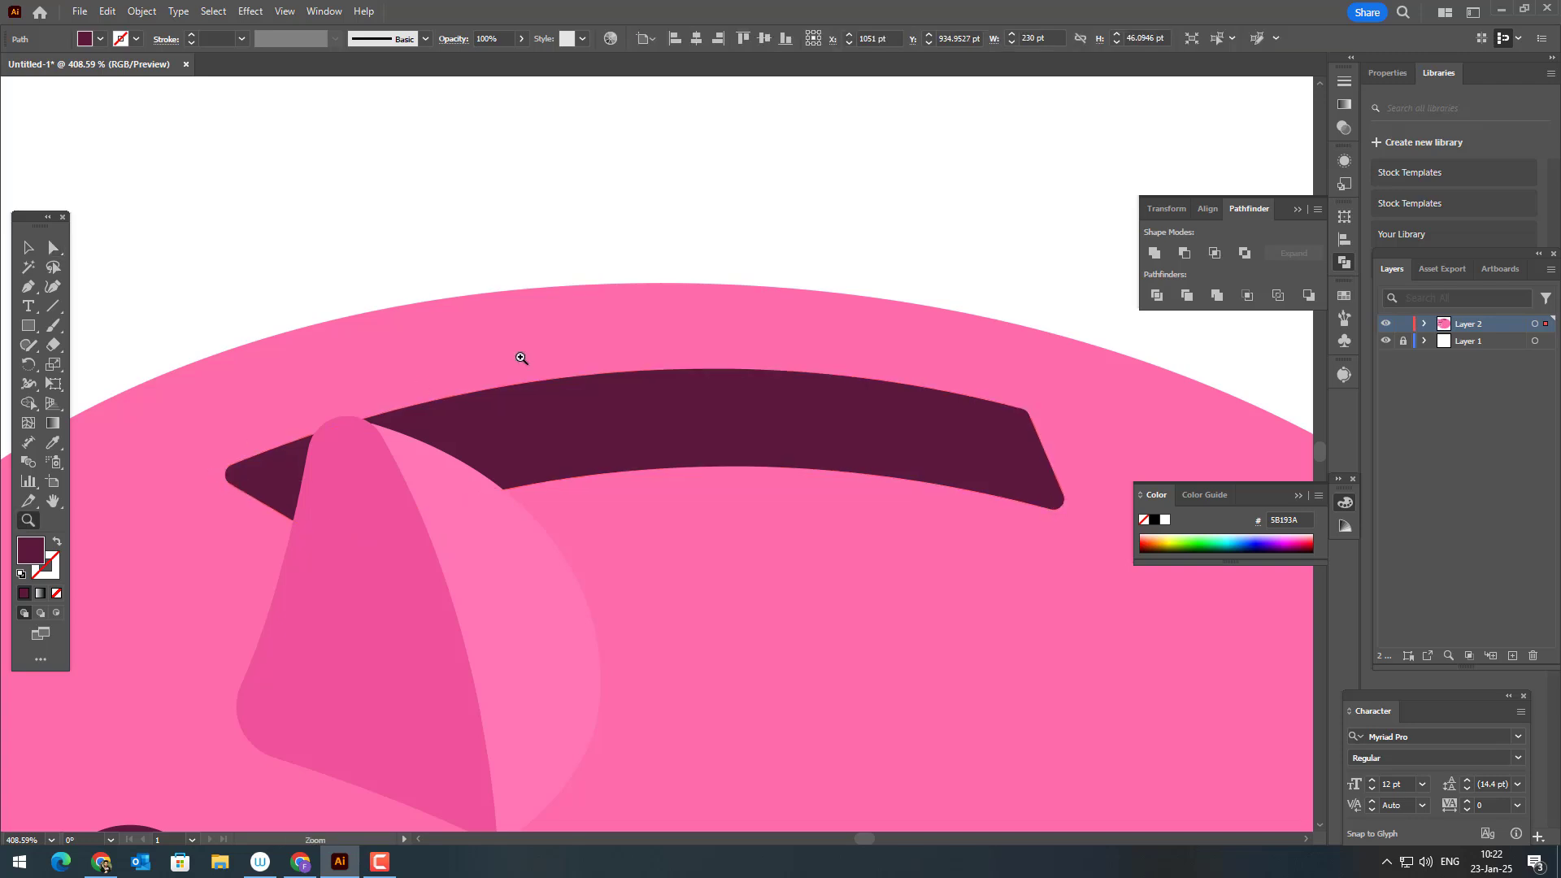
left_click_drag(516, 355, 132, 266)
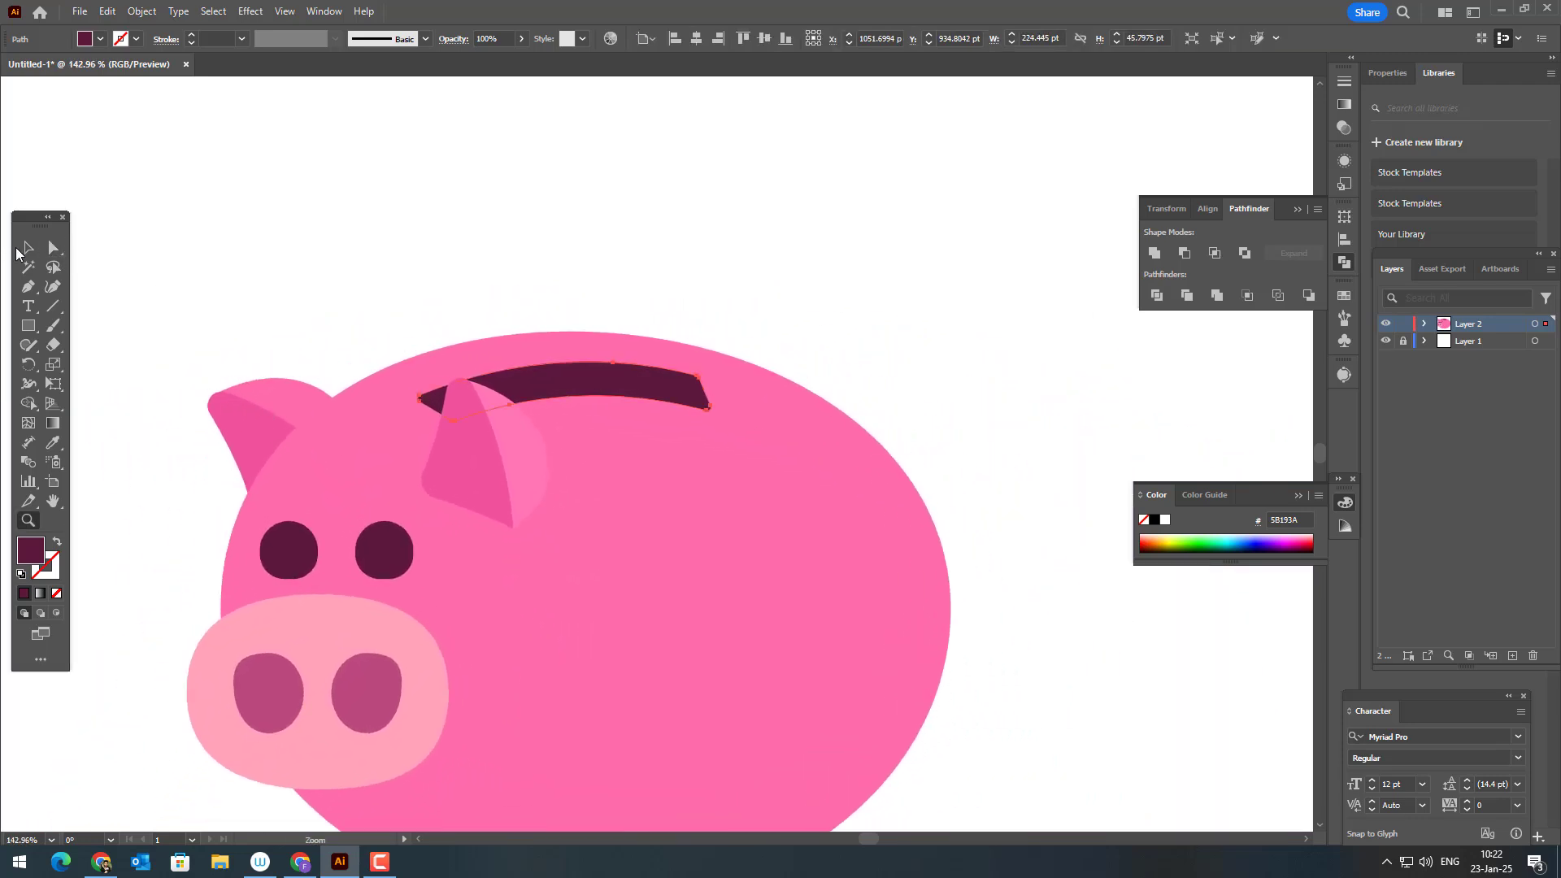
left_click(25, 252)
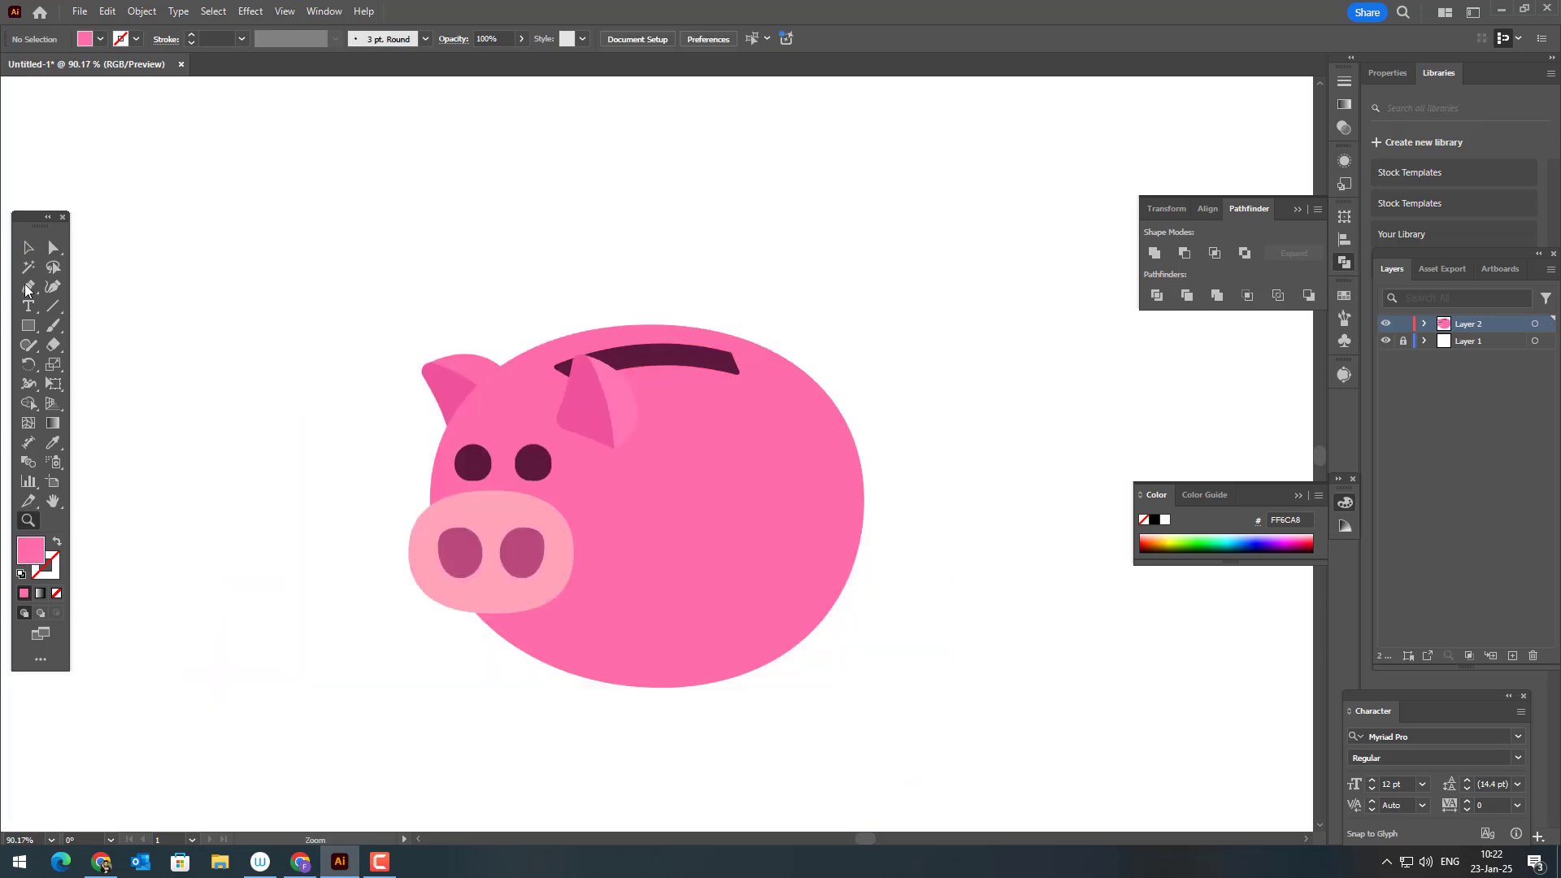
Draw an open curling tail about 111 × 77 pt from the body's right edge with the Pen tool and swap its pink fill to the stroke
left_click(27, 288)
left_click(834, 502)
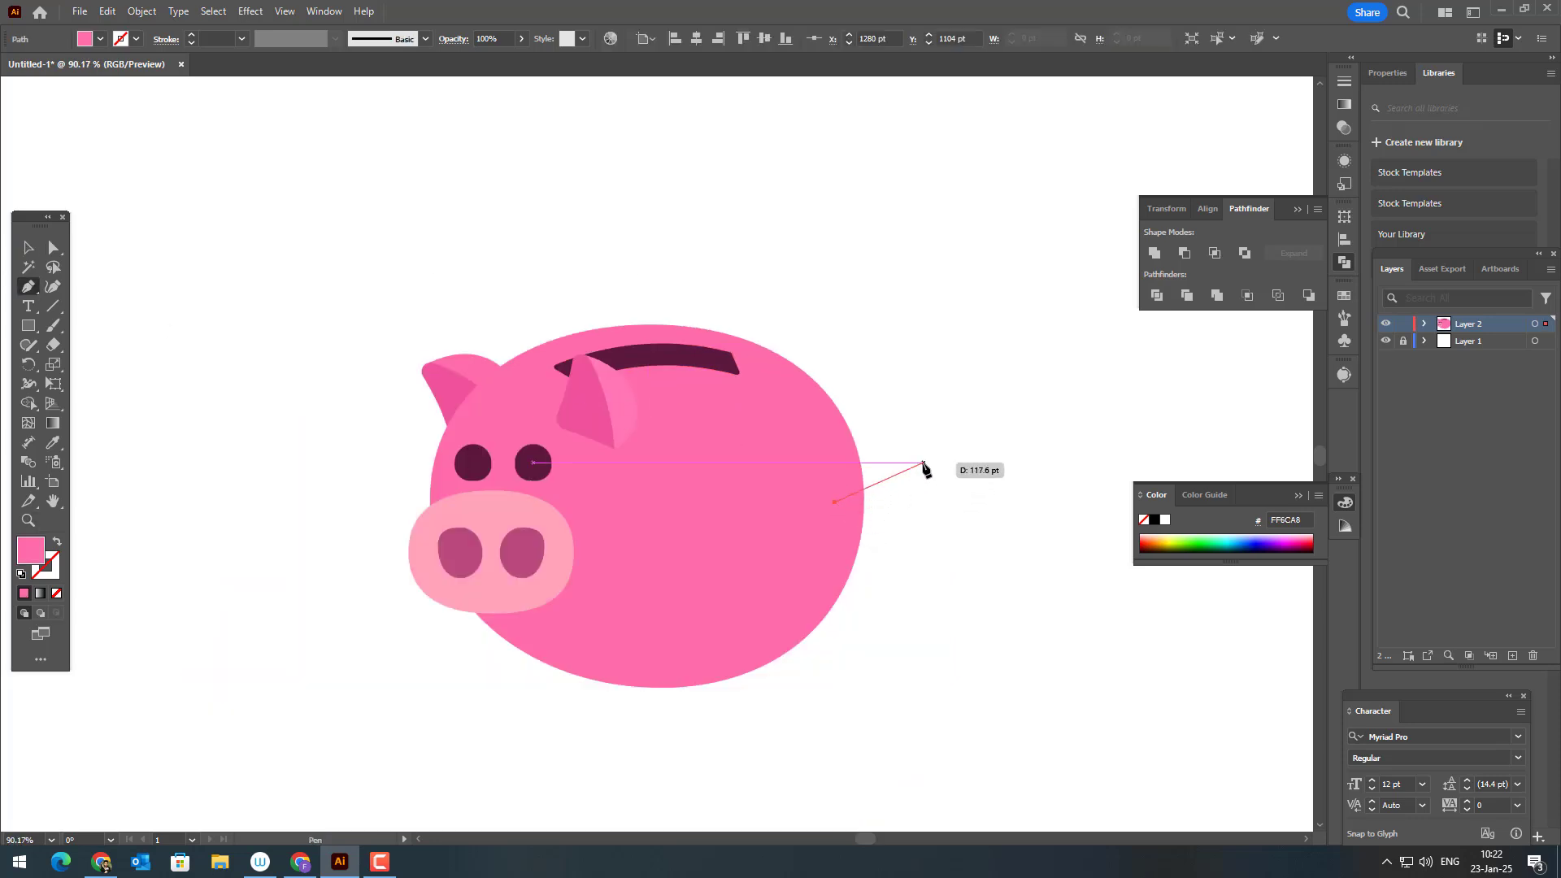
left_click_drag(919, 435, 898, 419)
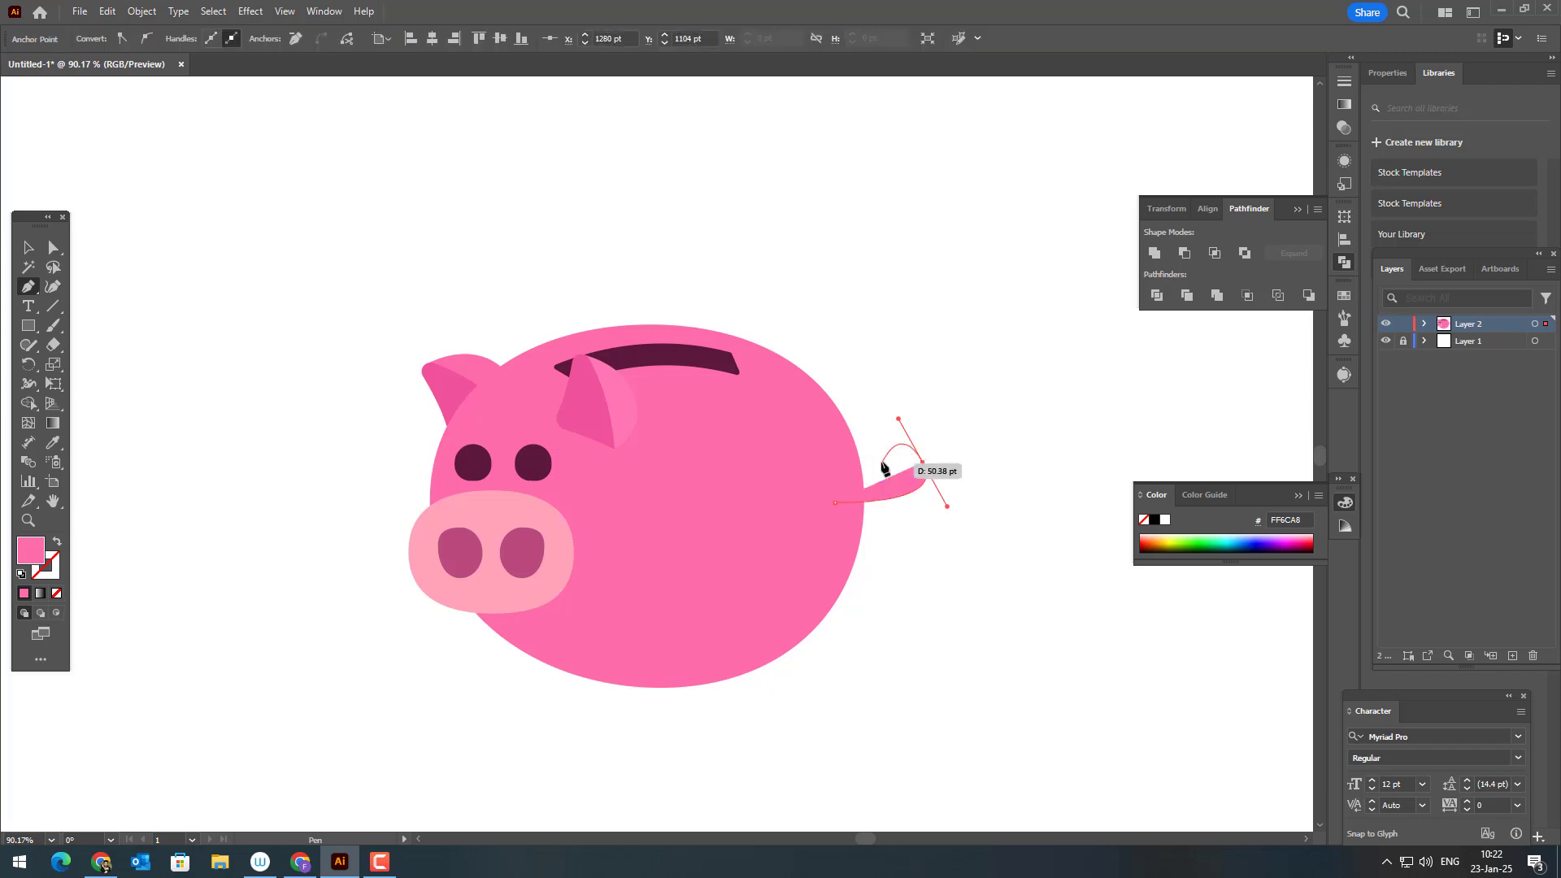
left_click(884, 449)
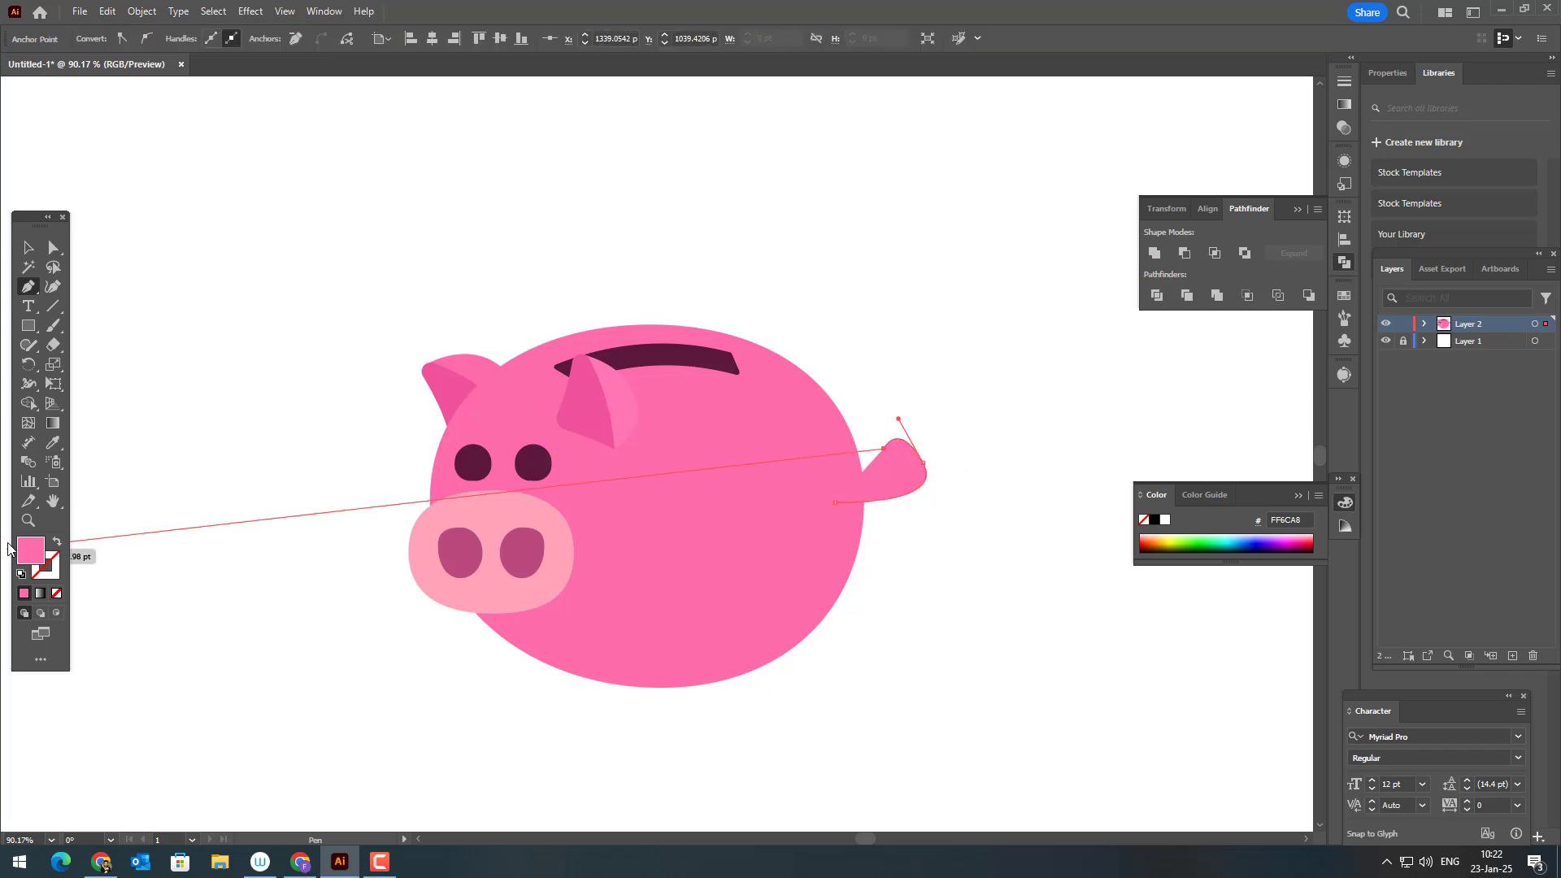
left_click(57, 540)
left_click(31, 251)
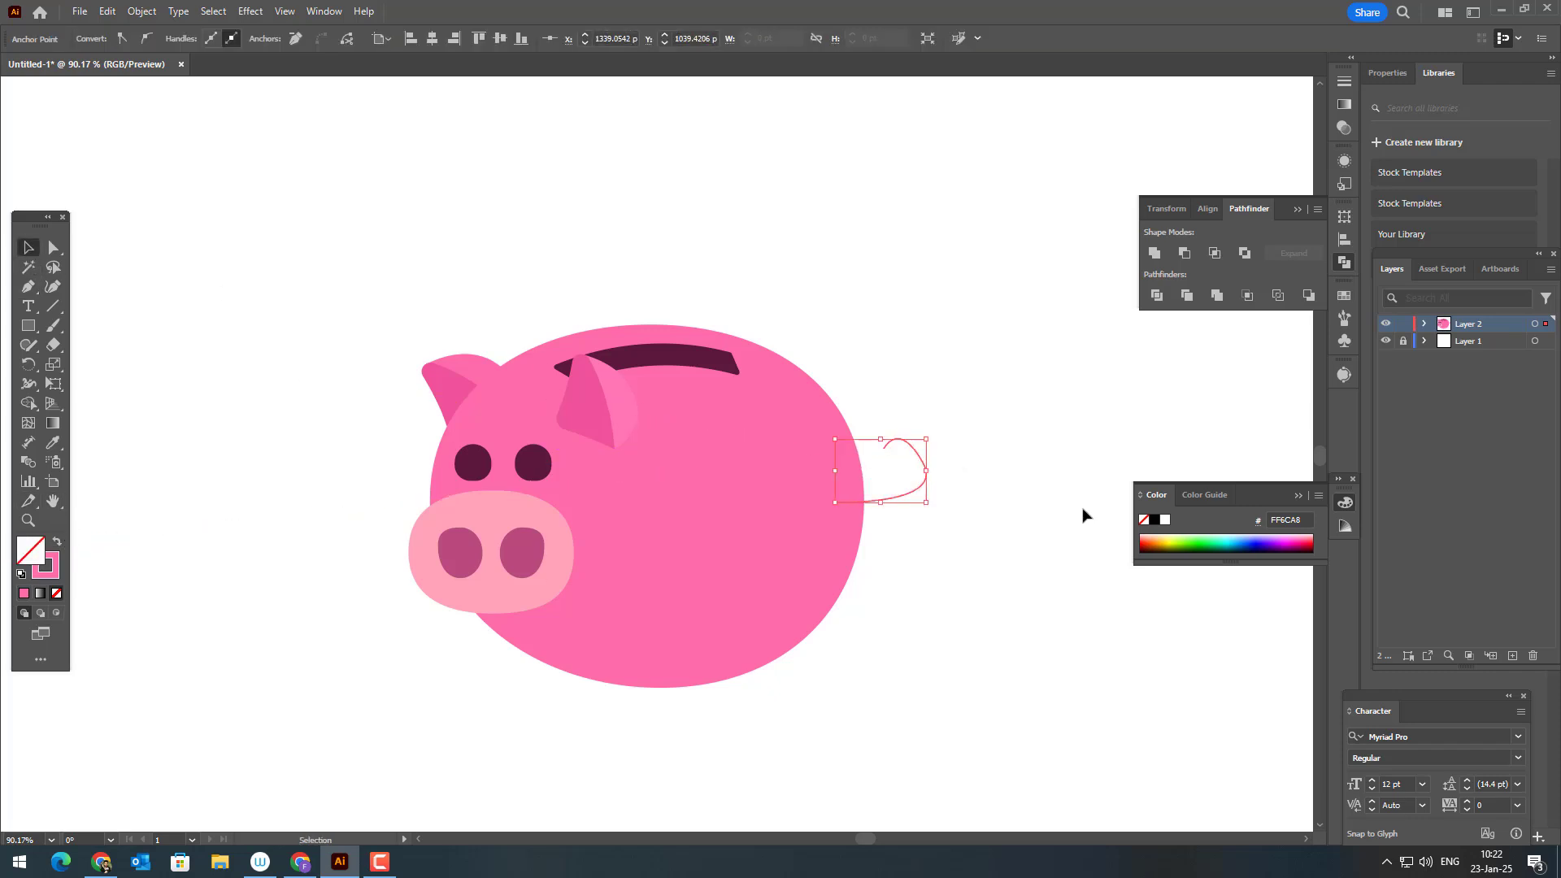
Set the tail's stroke weight to 32 pt and apply the lens-shaped width profile that tapers at both ends
left_click(1009, 540)
left_click_drag(951, 531, 900, 432)
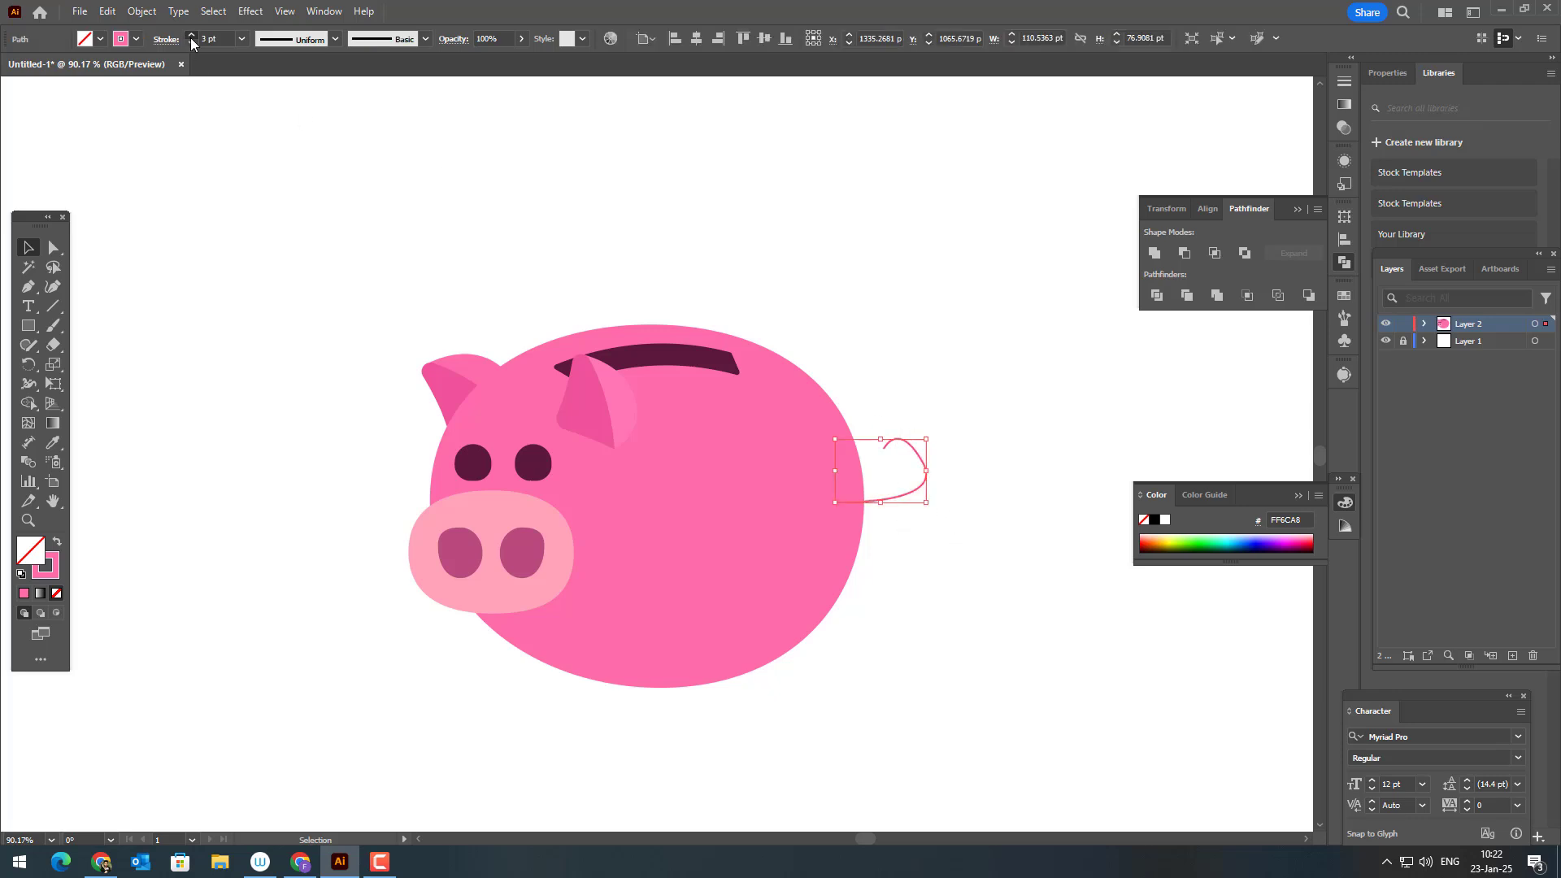
left_click_drag(192, 37, 192, 37)
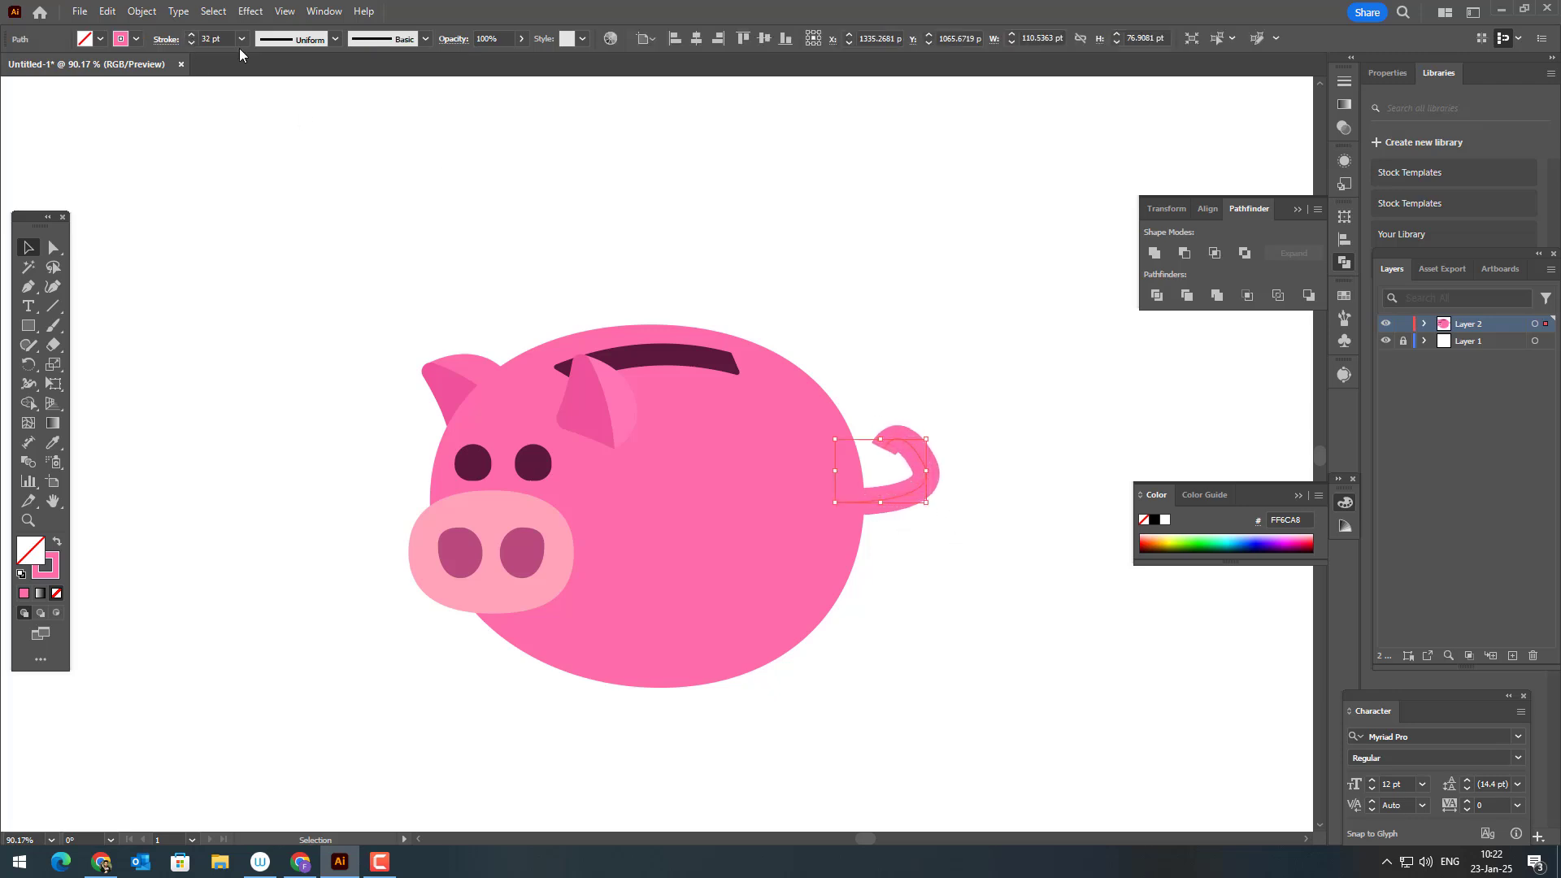
left_click(289, 39)
left_click(286, 101)
left_click(923, 558)
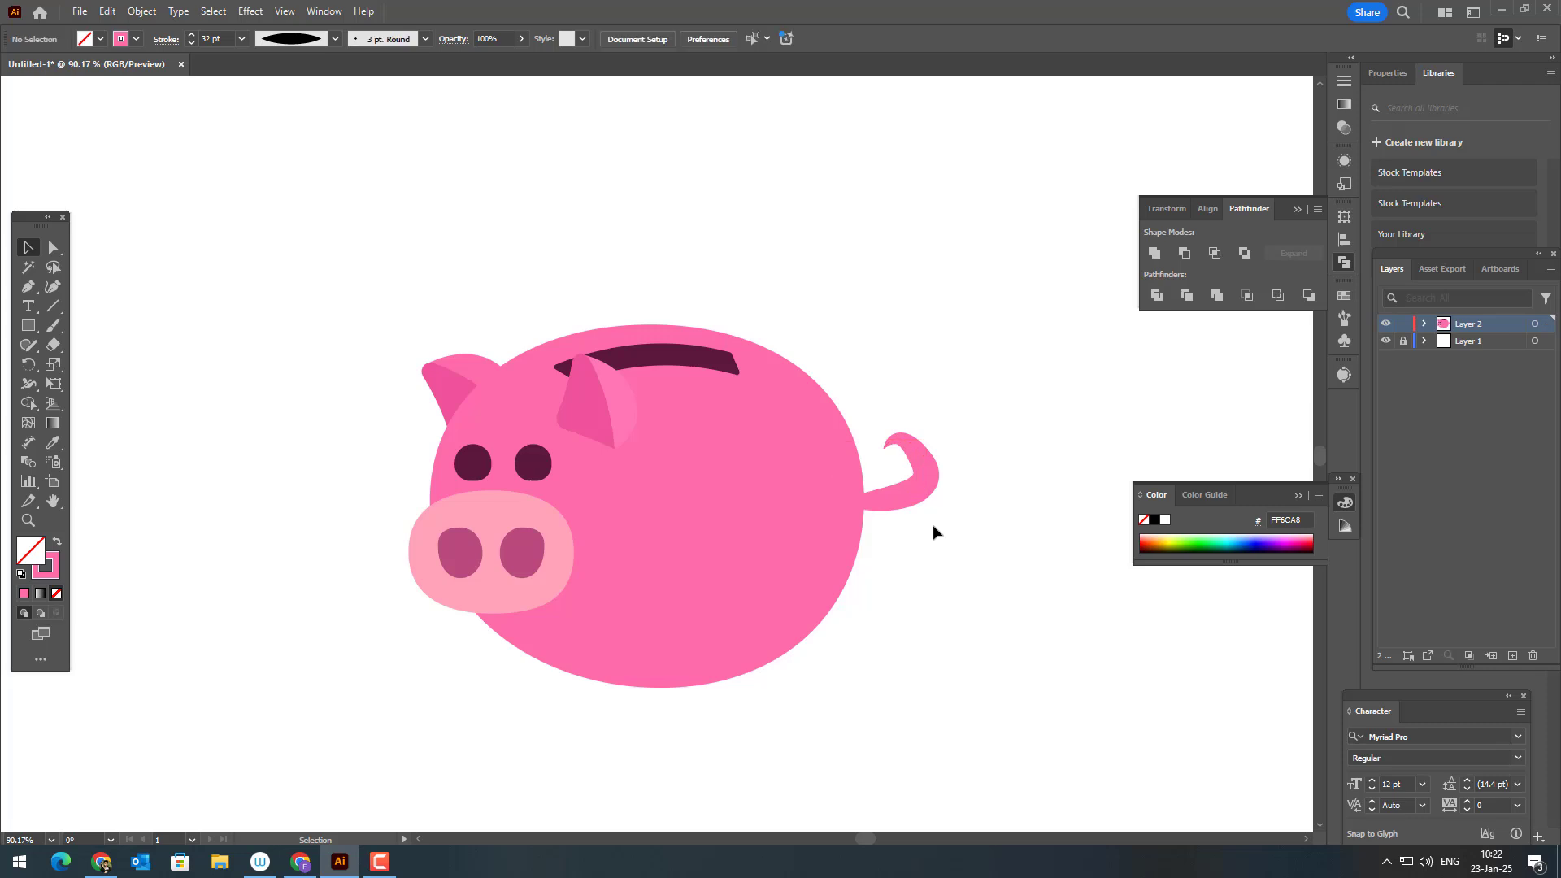
Widen the tail's base inside the body to about 50 pt with the Width tool so it tapers only toward the tip
key("z")
left_click_drag(946, 504, 660, 440)
left_click(24, 248)
left_click(871, 509)
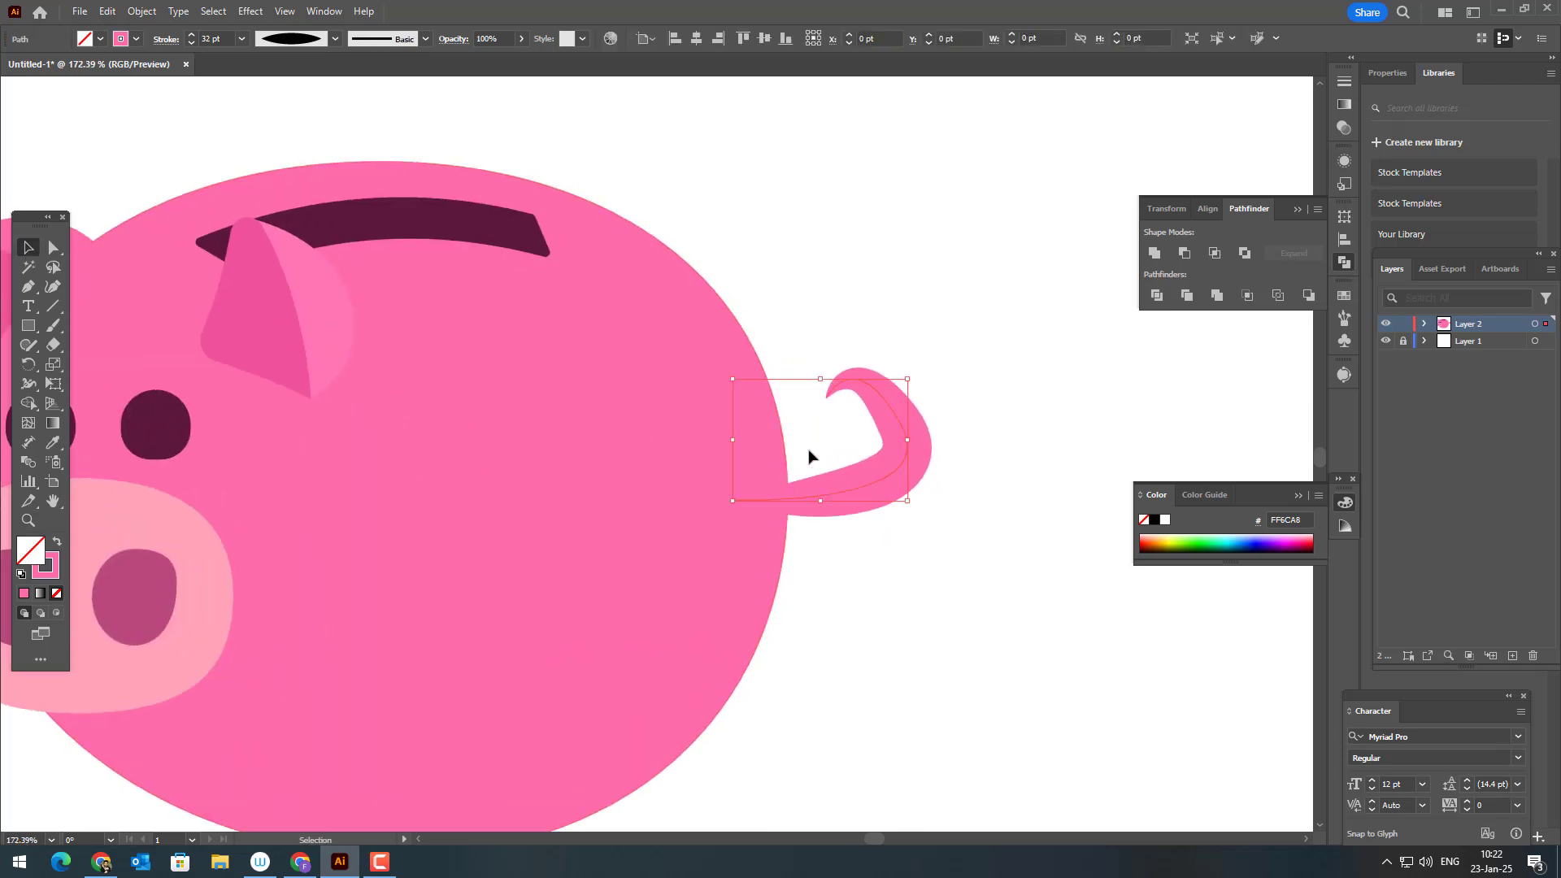
left_click(36, 392)
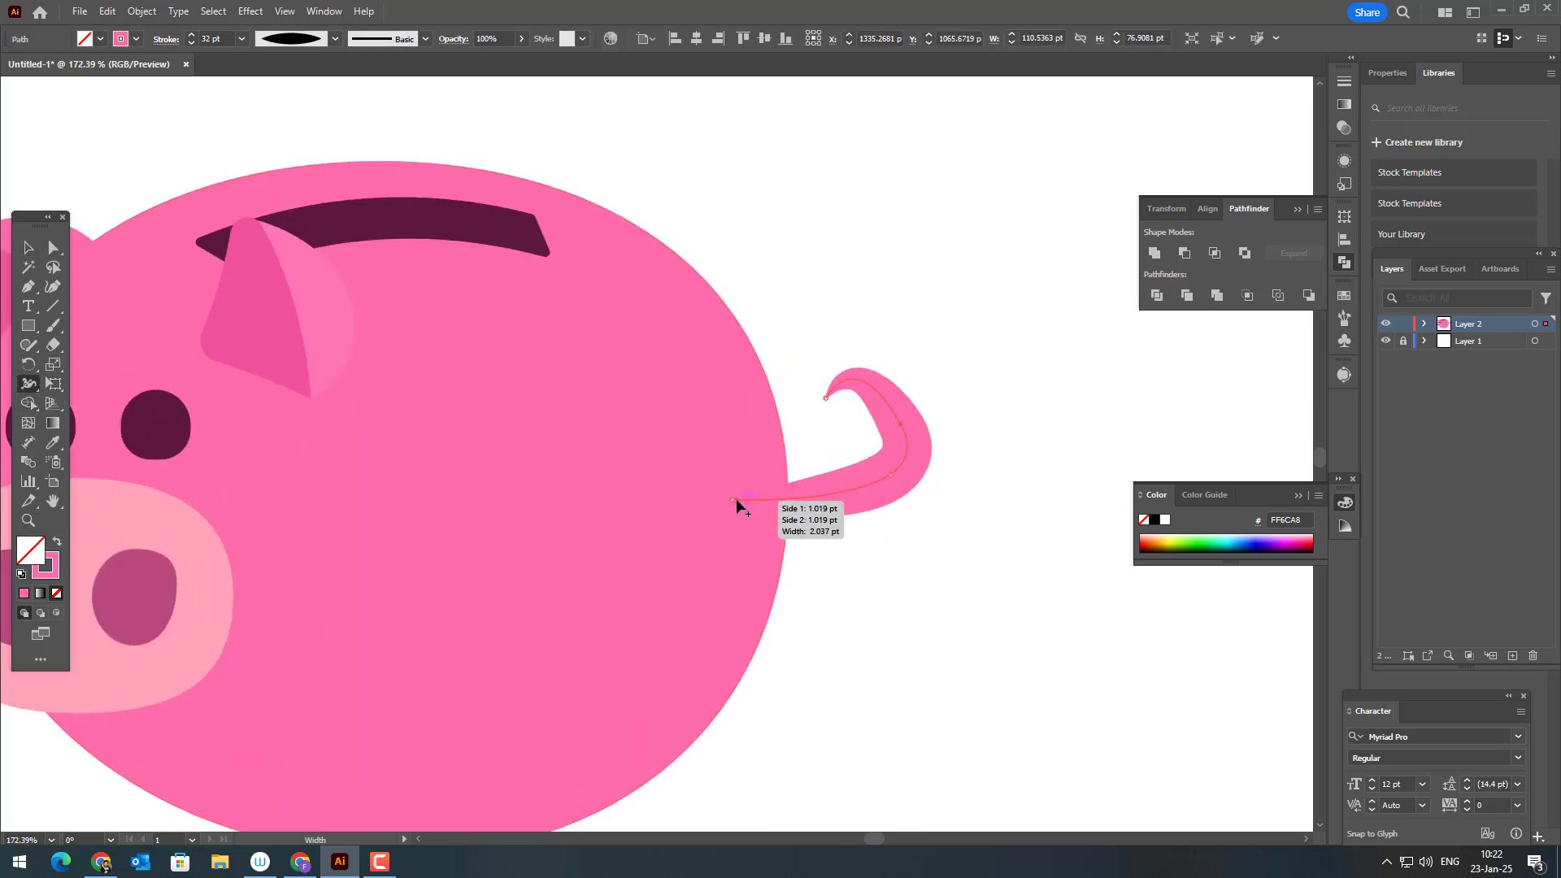
left_click_drag(734, 499, 734, 539)
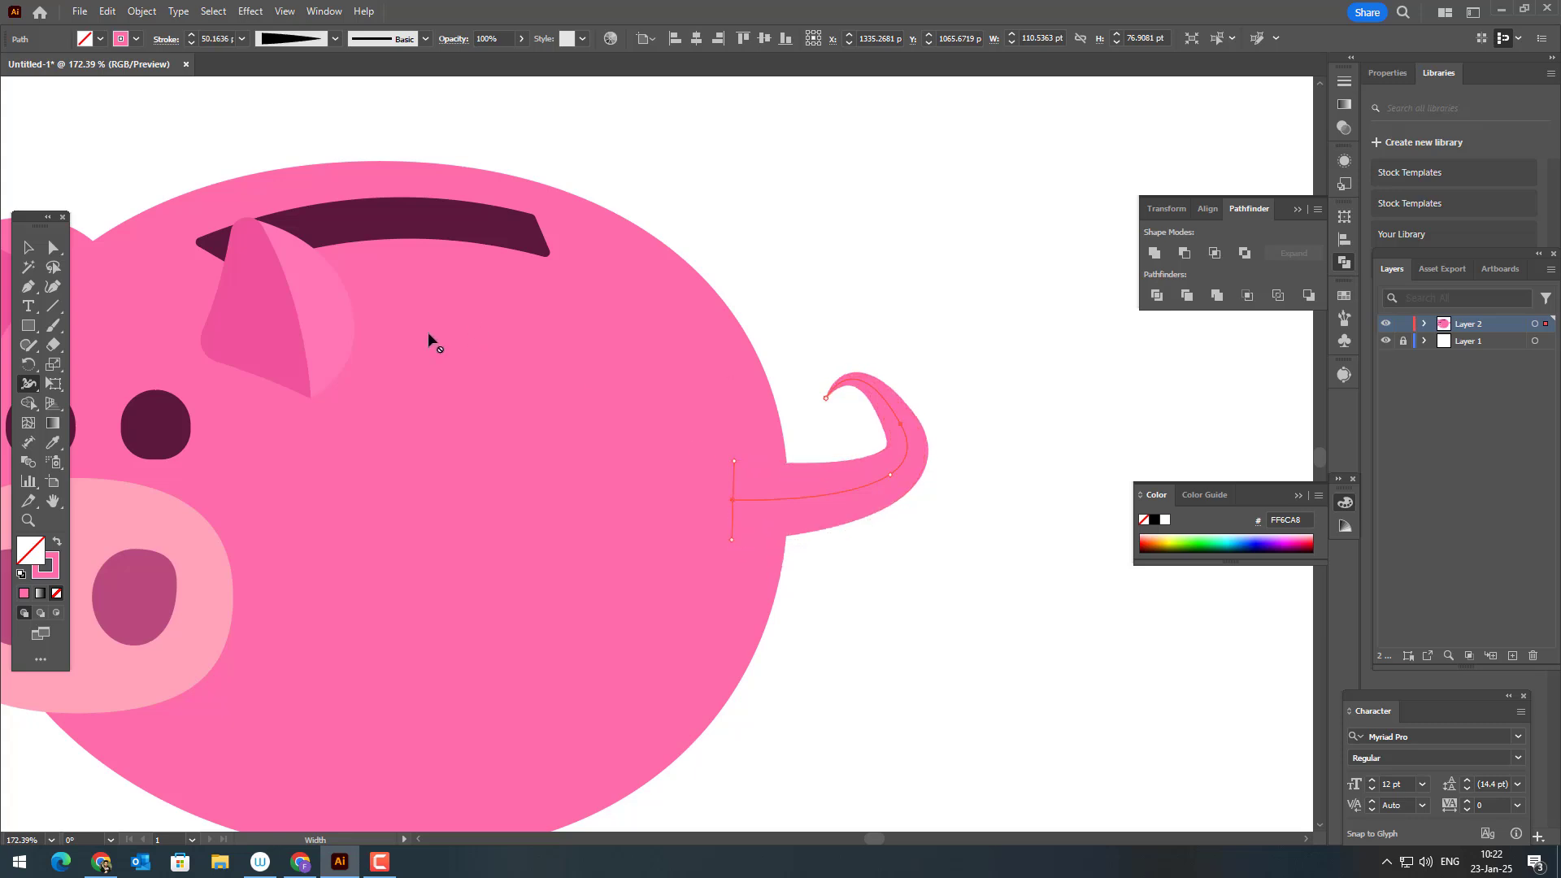
Smooth the tail into a rounder curl with the Curvature tool and shift it slightly left and down into the body
left_click(52, 286)
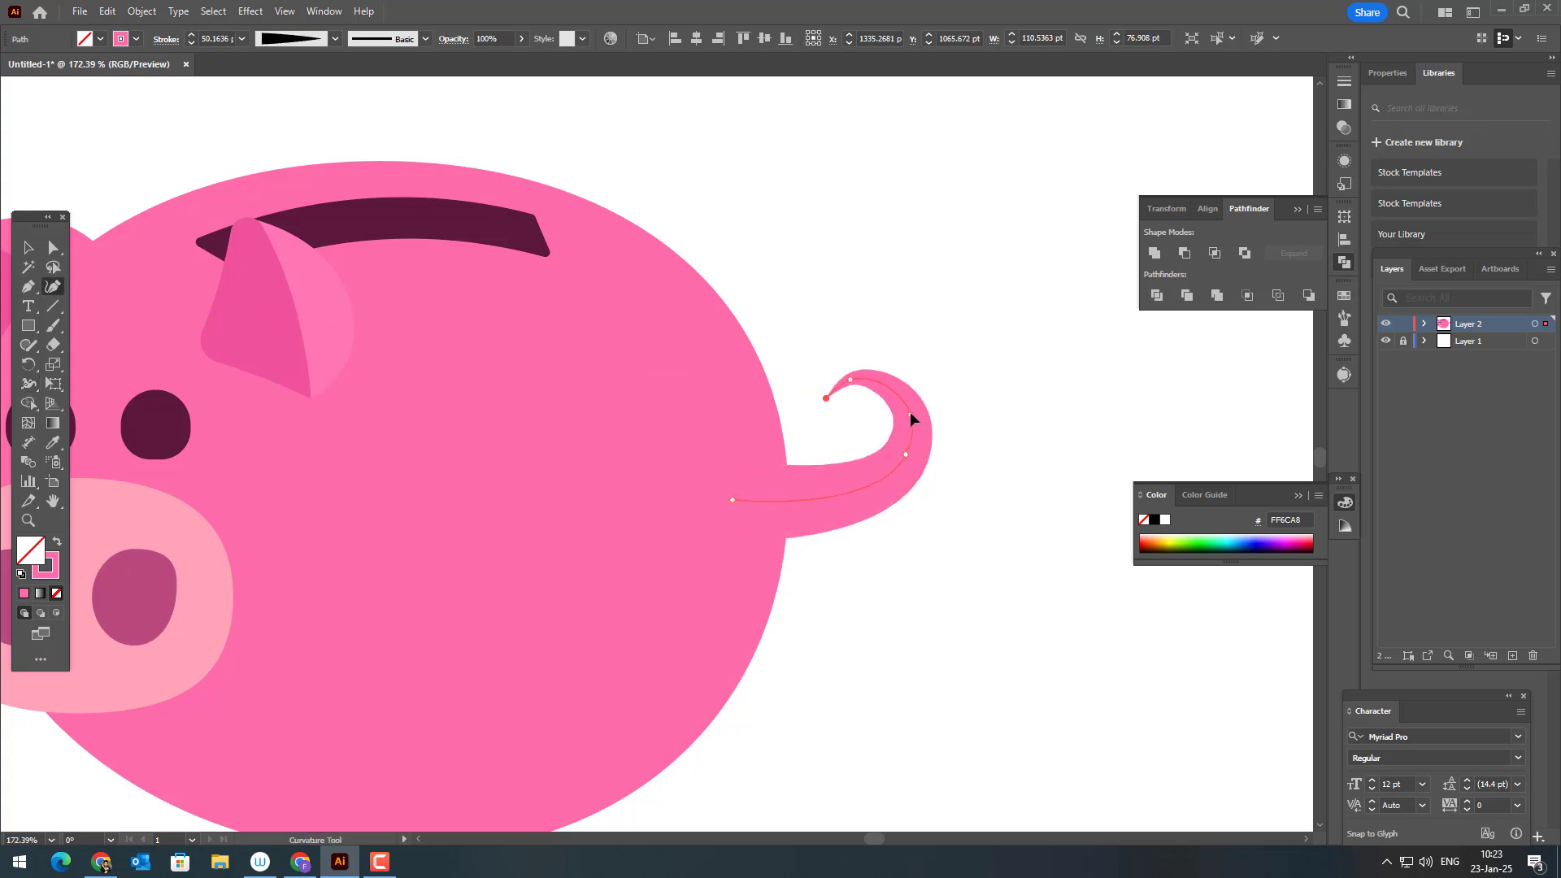
left_click(810, 417)
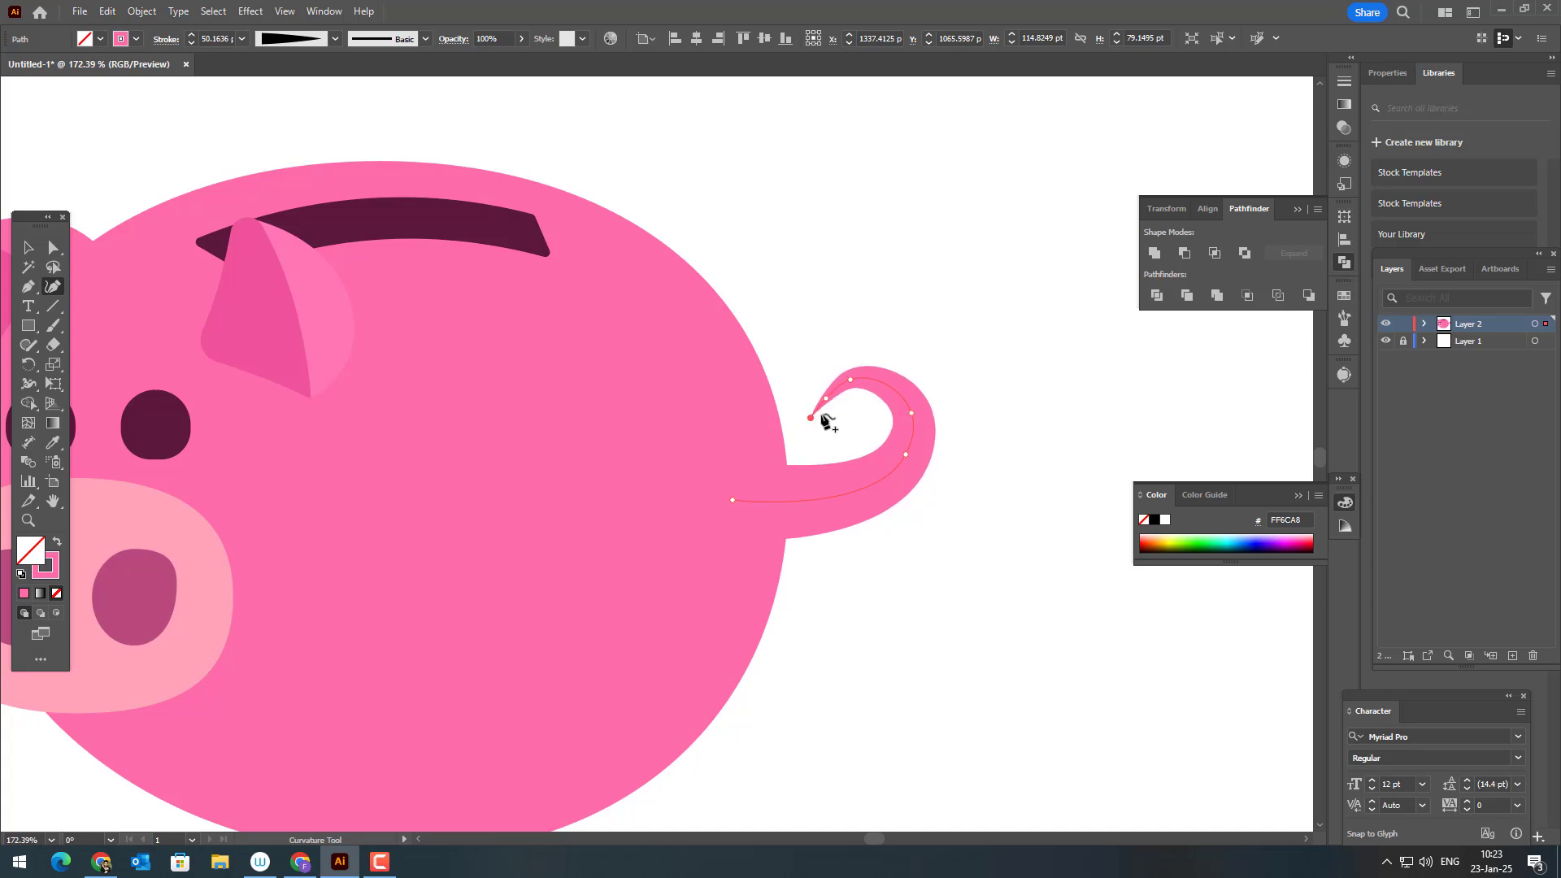
key("ctrl+z")
left_click_drag(826, 399, 861, 382)
mouse_move(733, 500)
left_mouse_down()
mouse_move(714, 451)
mouse_move(727, 496)
mouse_move(730, 481)
left_mouse_up()
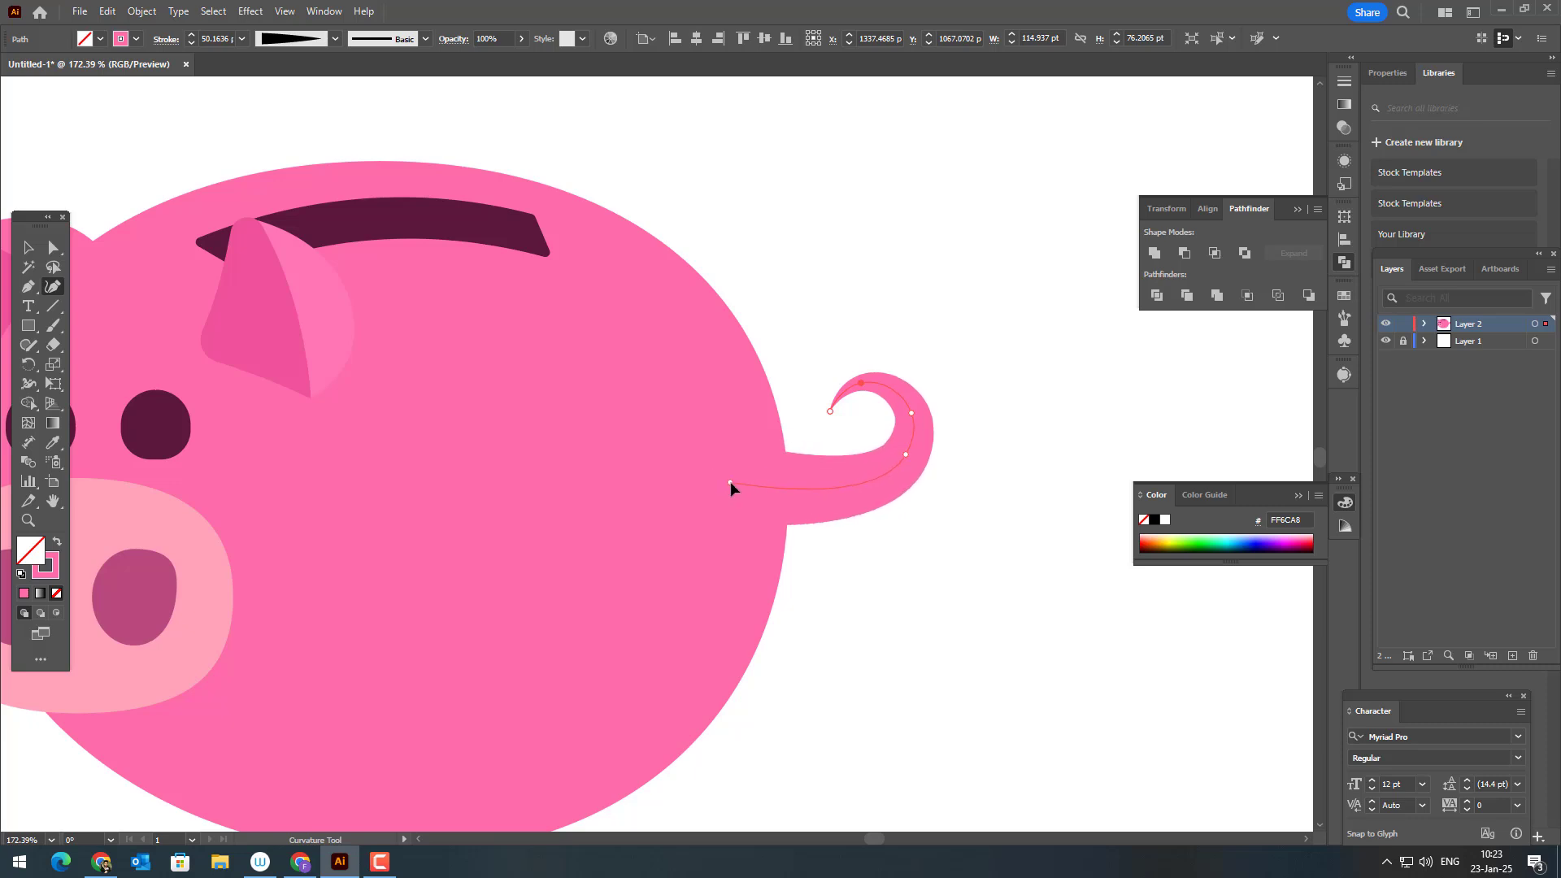
left_click_drag(906, 454, 912, 469)
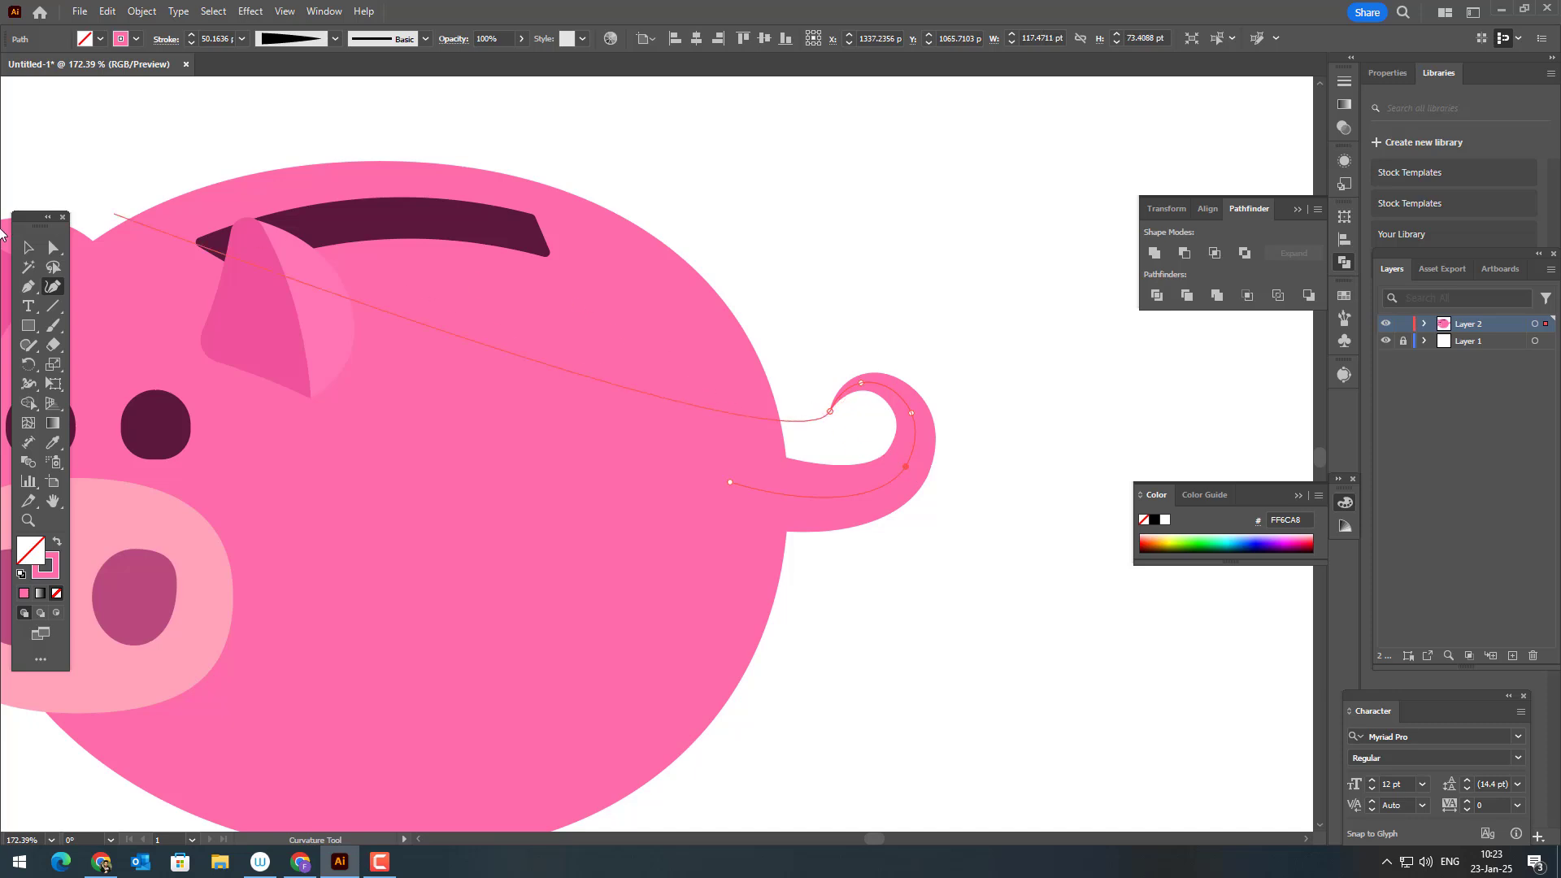
key("v")
left_click_drag(873, 494, 855, 499)
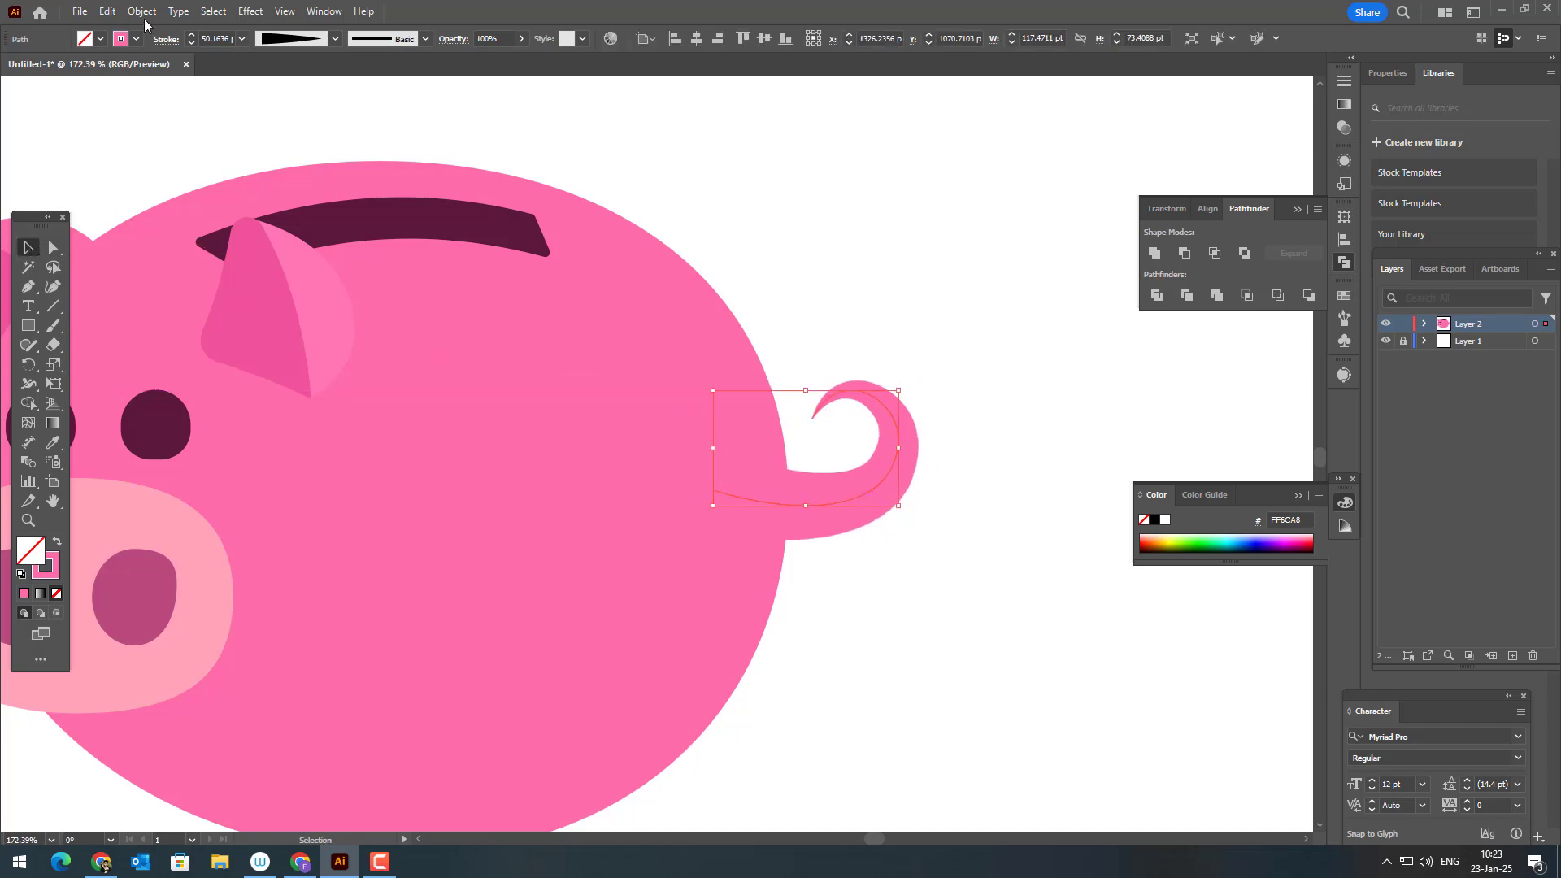
Expand the tail's appearance into a filled shape
left_click(54, 248)
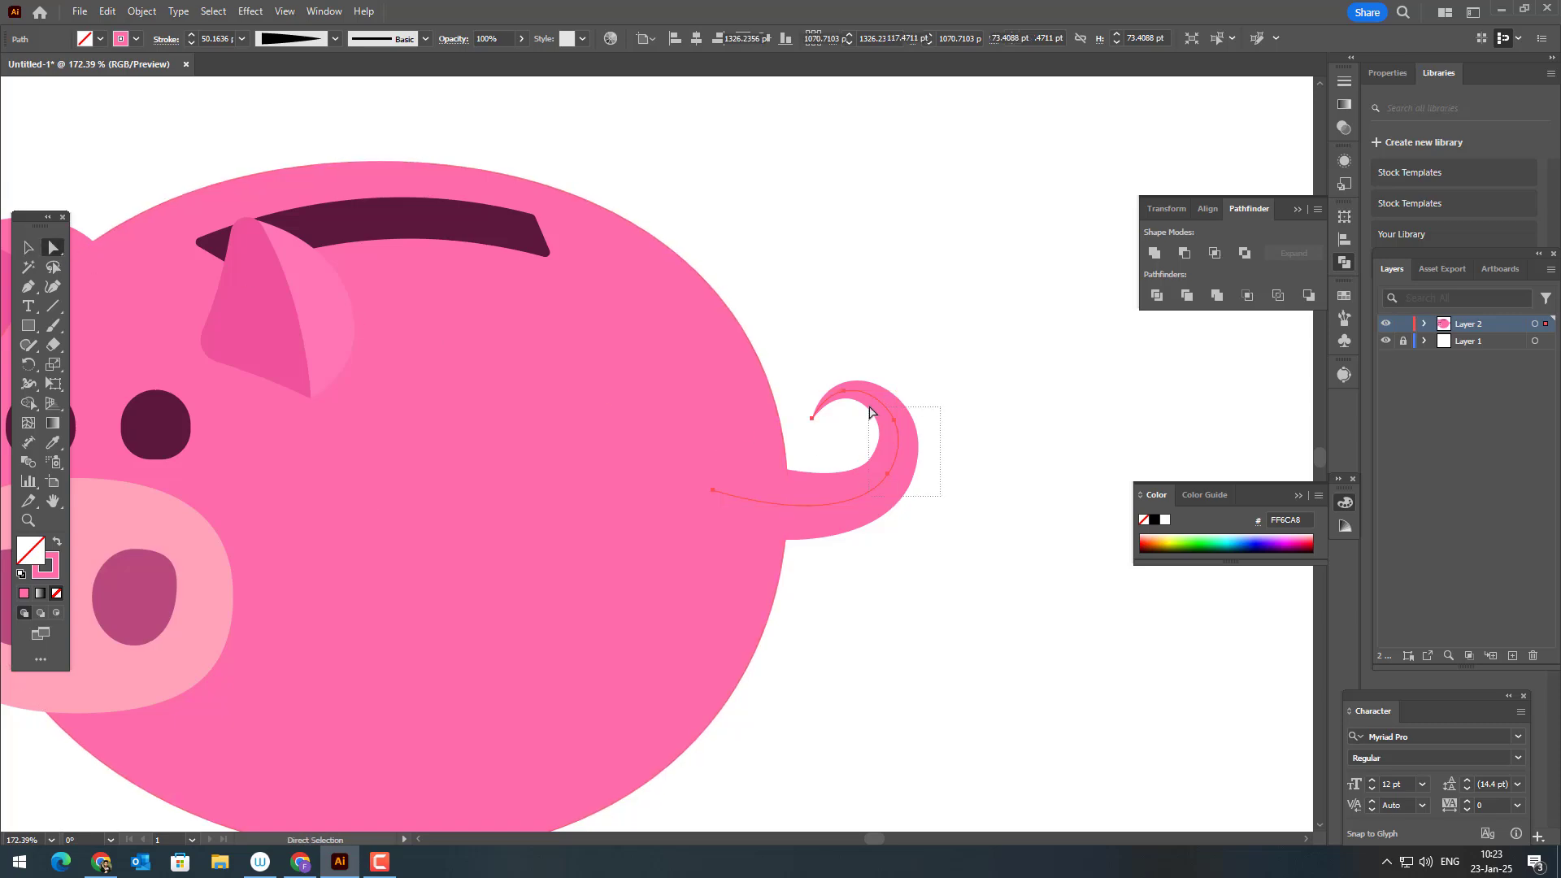
left_click(134, 15)
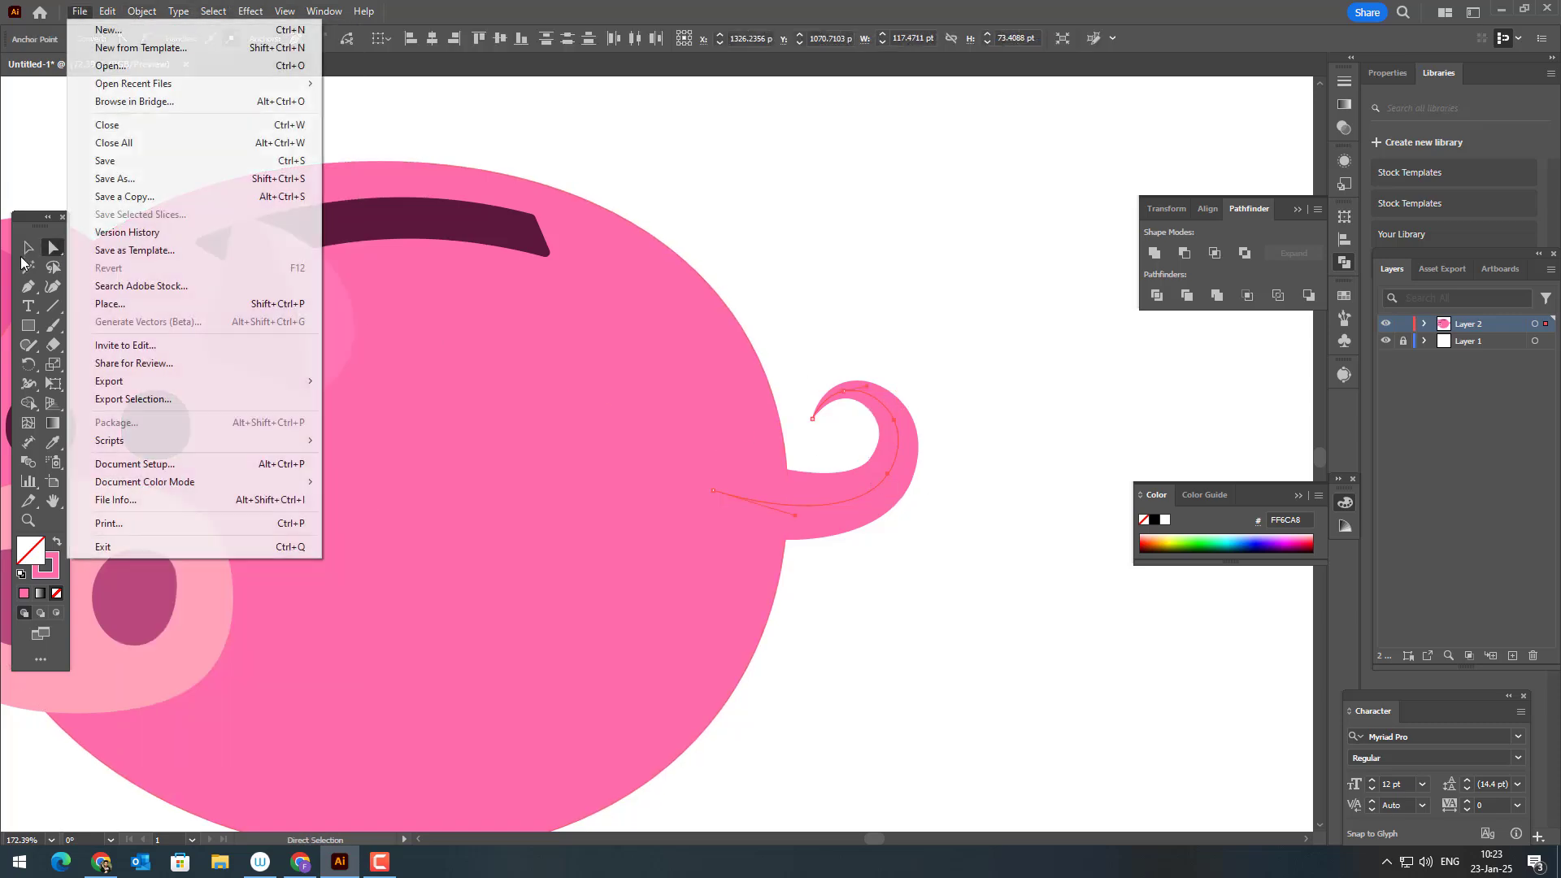
left_click(25, 251)
left_click(131, 13)
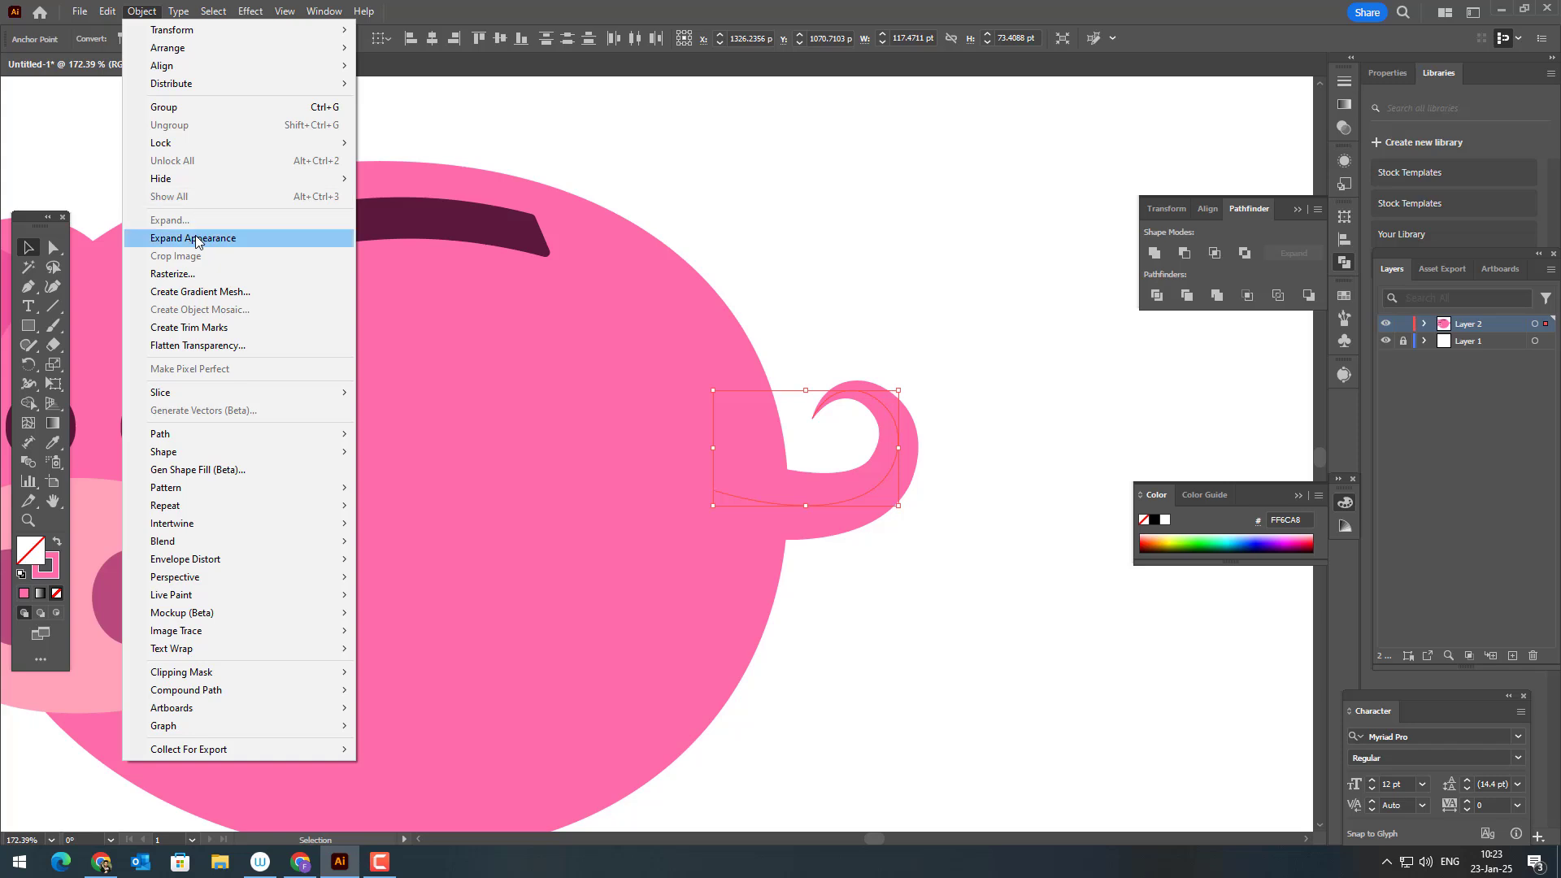
left_click(193, 237)
left_click(150, 20)
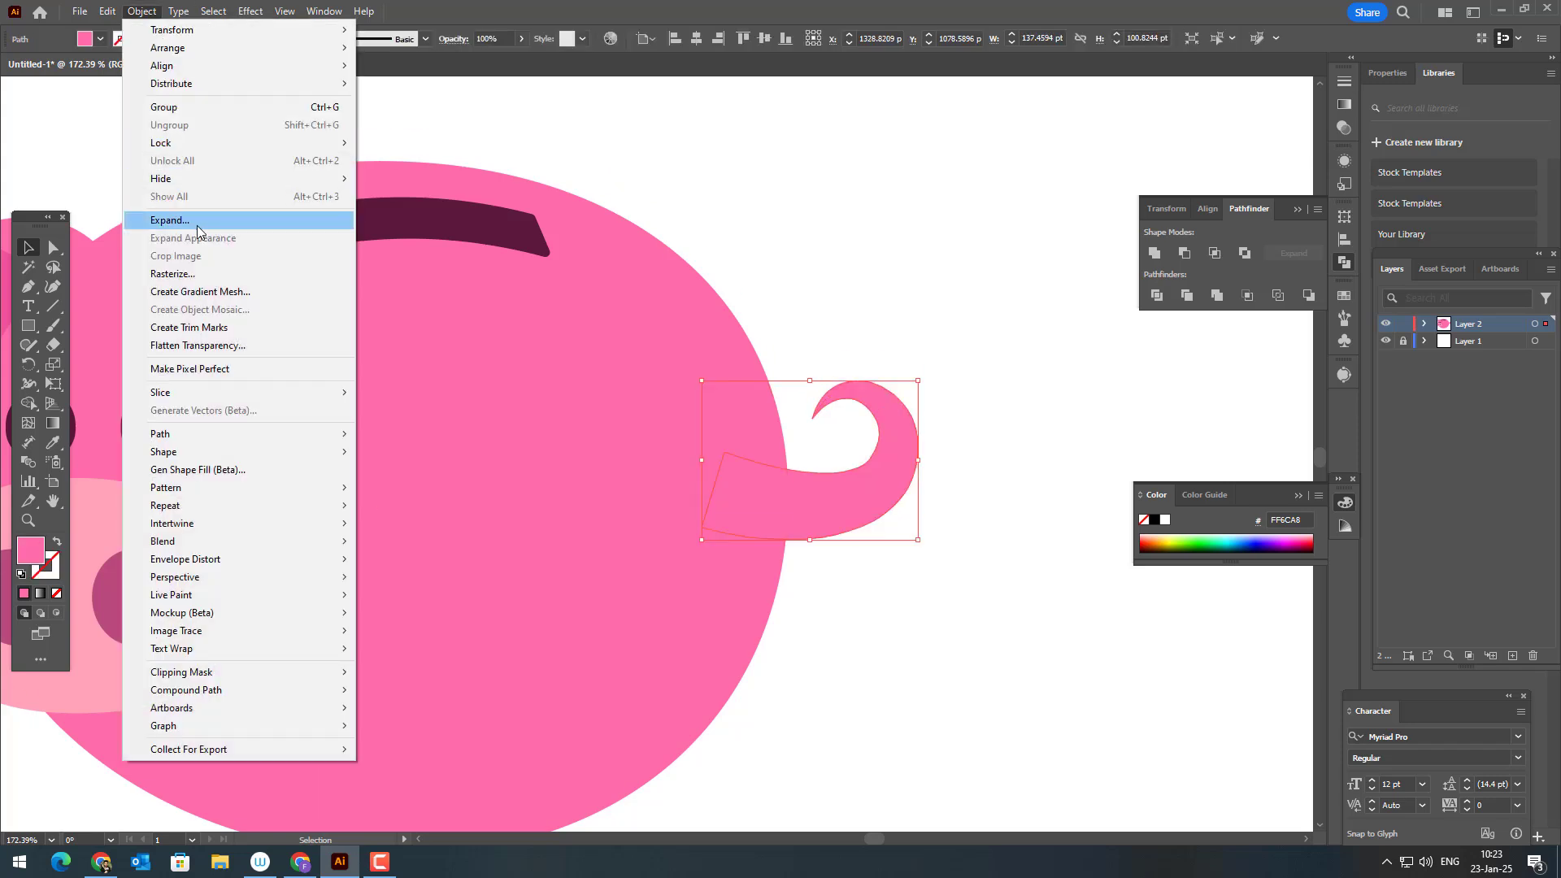
left_click(200, 235)
Send the tail to the back, behind the pig's body
left_click(150, 21)
mouse_move(217, 55)
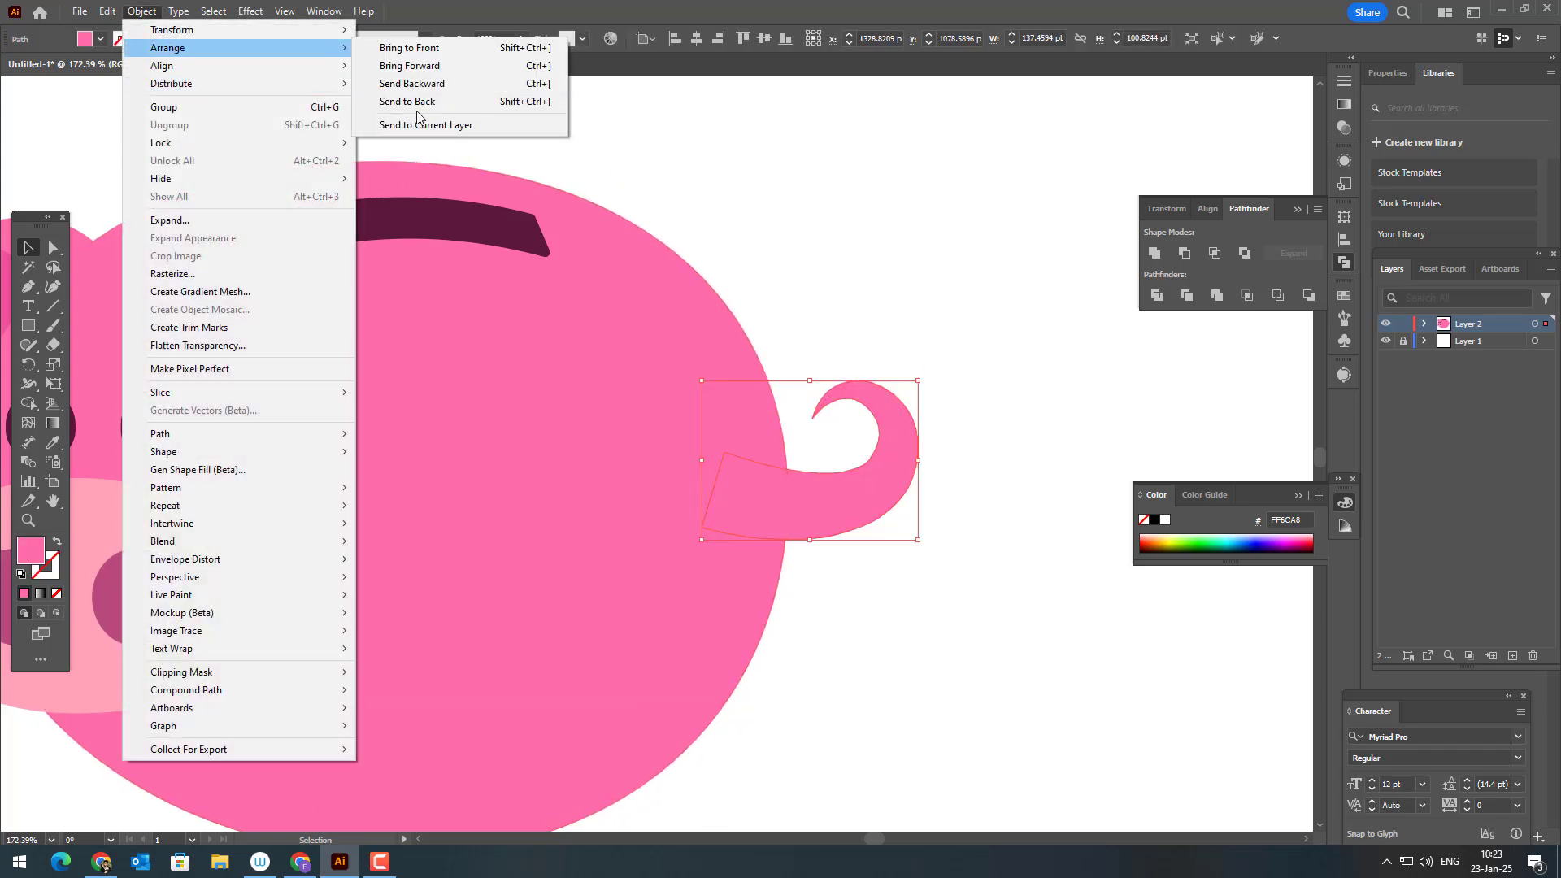
left_click(423, 105)
left_click(895, 238)
Draw a straight front leg about 26 × 88 pt down from the belly with the Pen tool and give it a 98 pt pink stroke
key("z")
left_click_drag(884, 291, 675, 349)
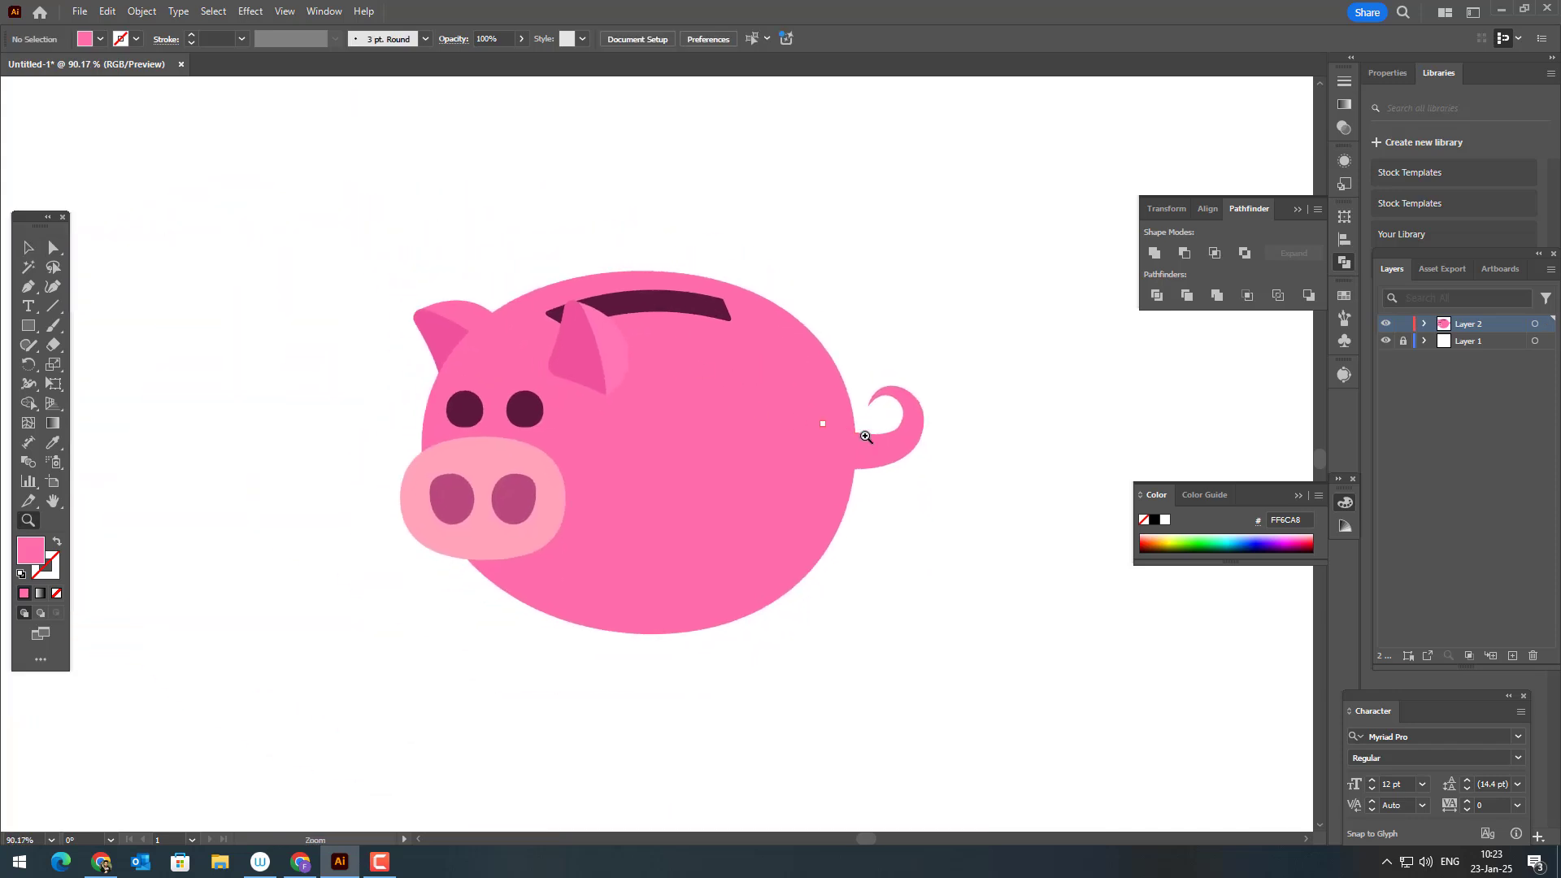
left_click_drag(704, 494, 736, 479)
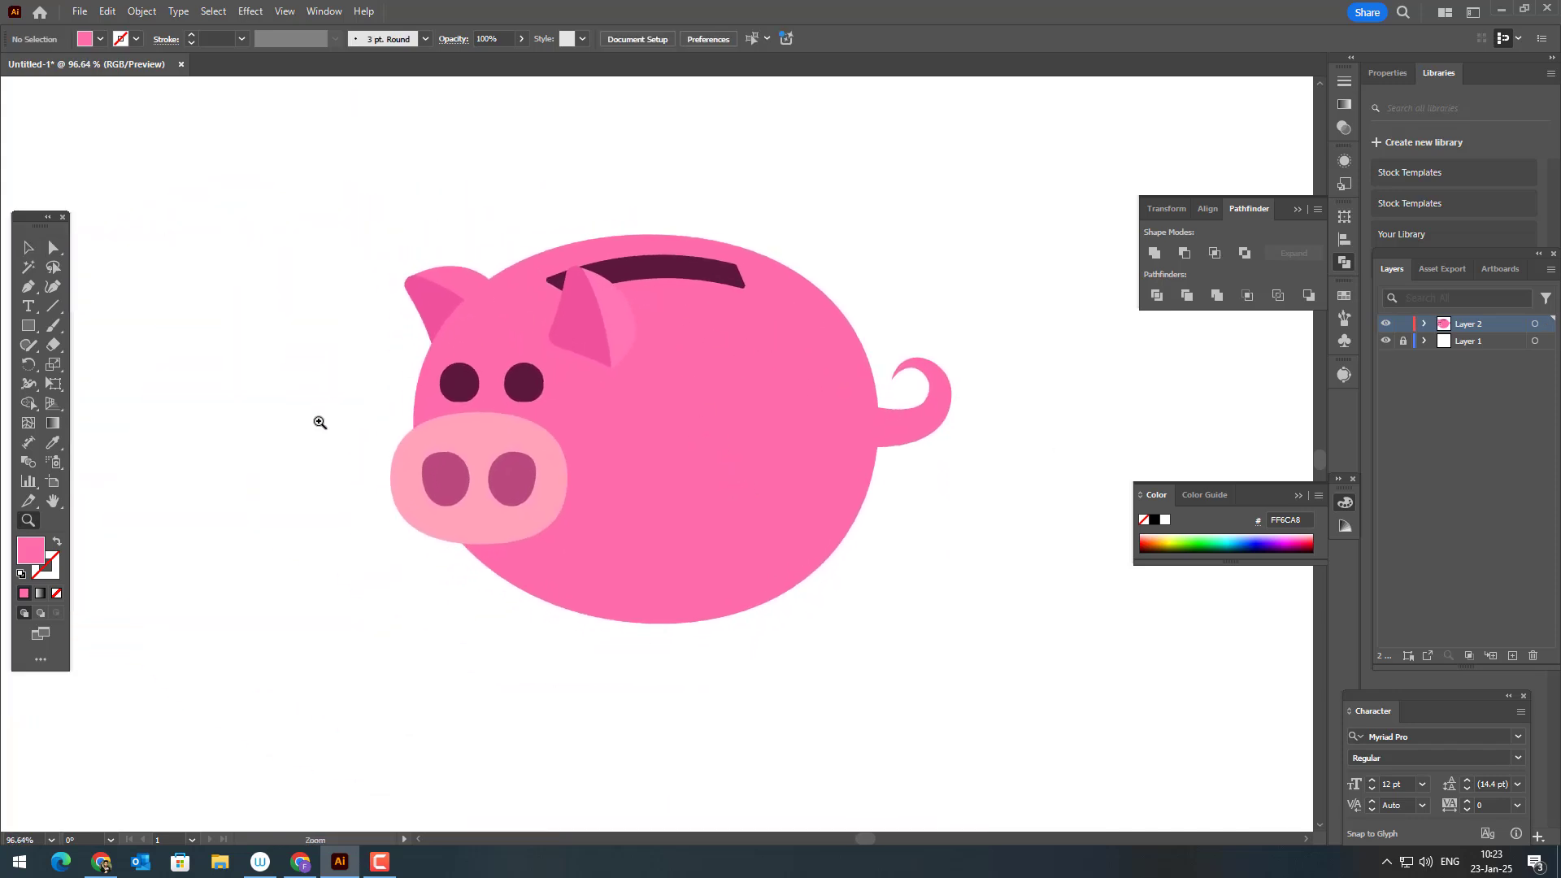
left_click(30, 287)
left_click_drag(594, 582, 617, 658)
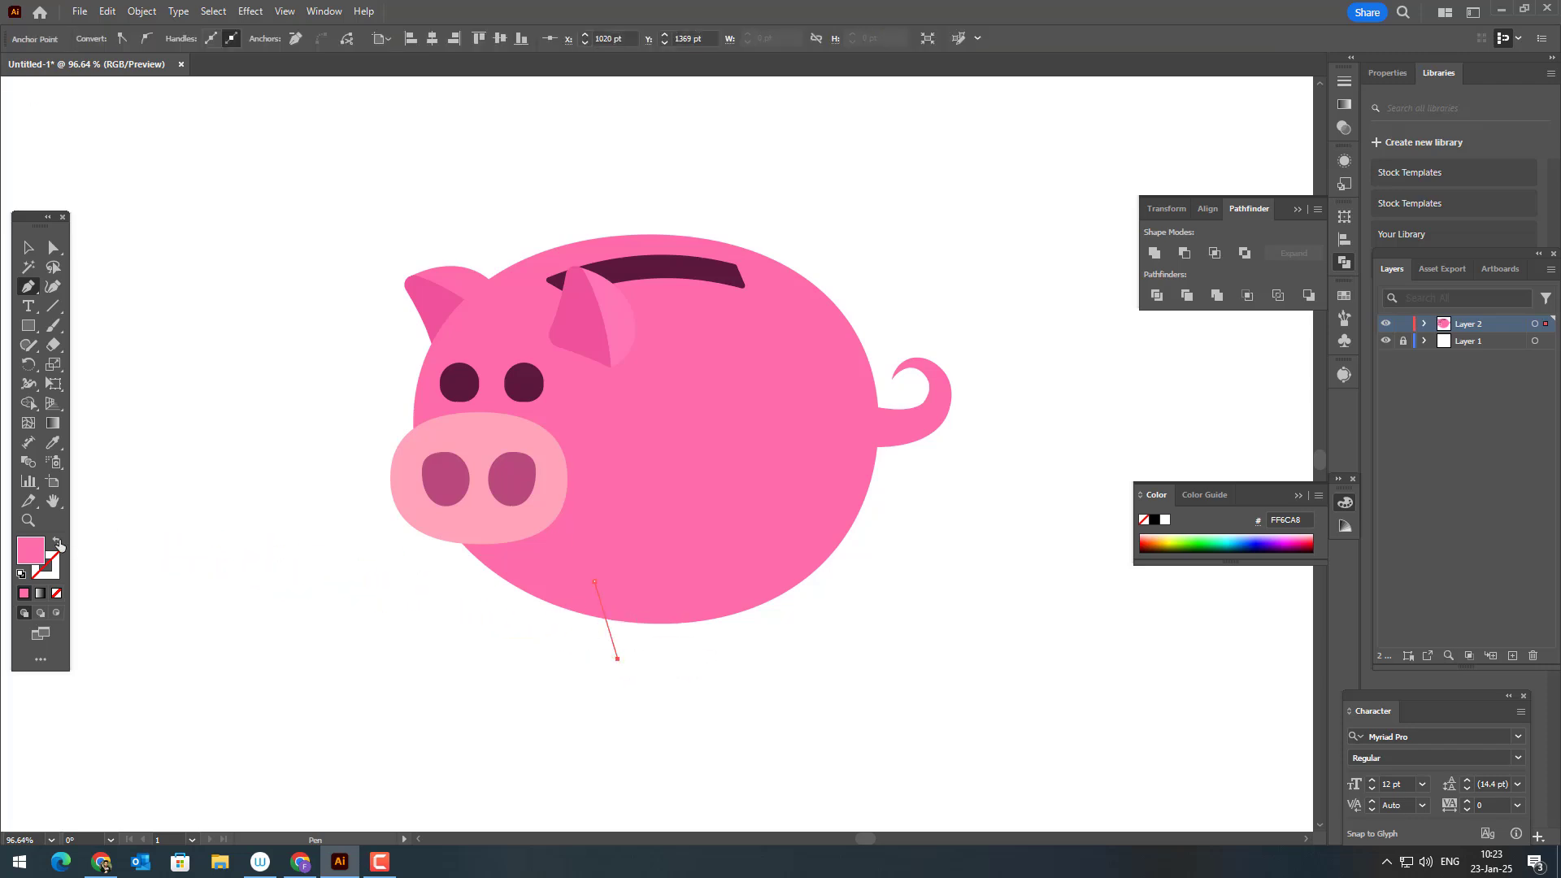
left_click(30, 250)
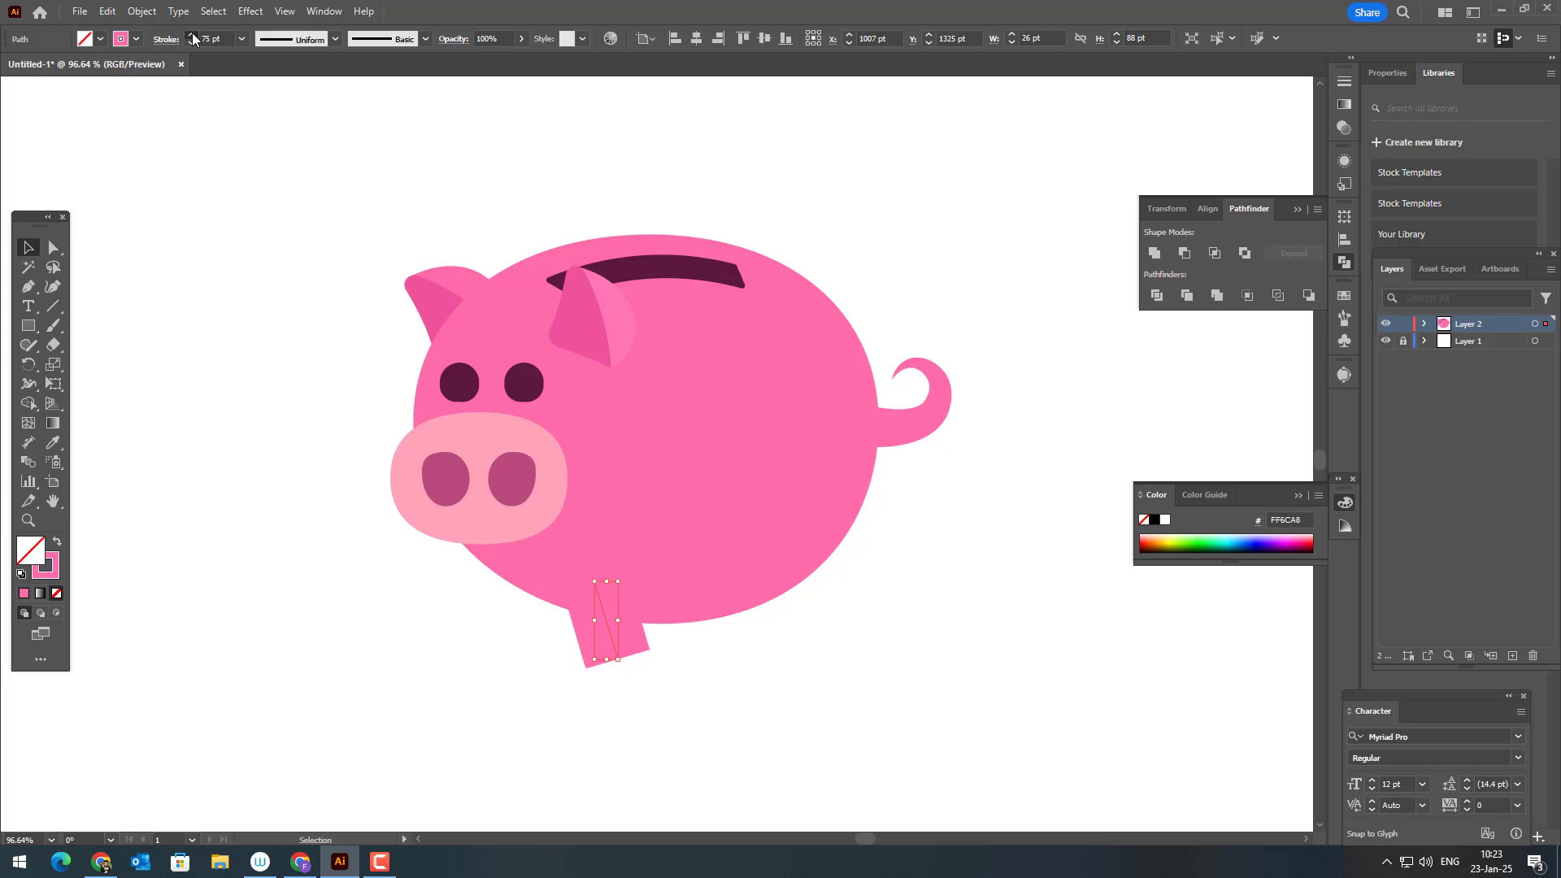
left_click(192, 34)
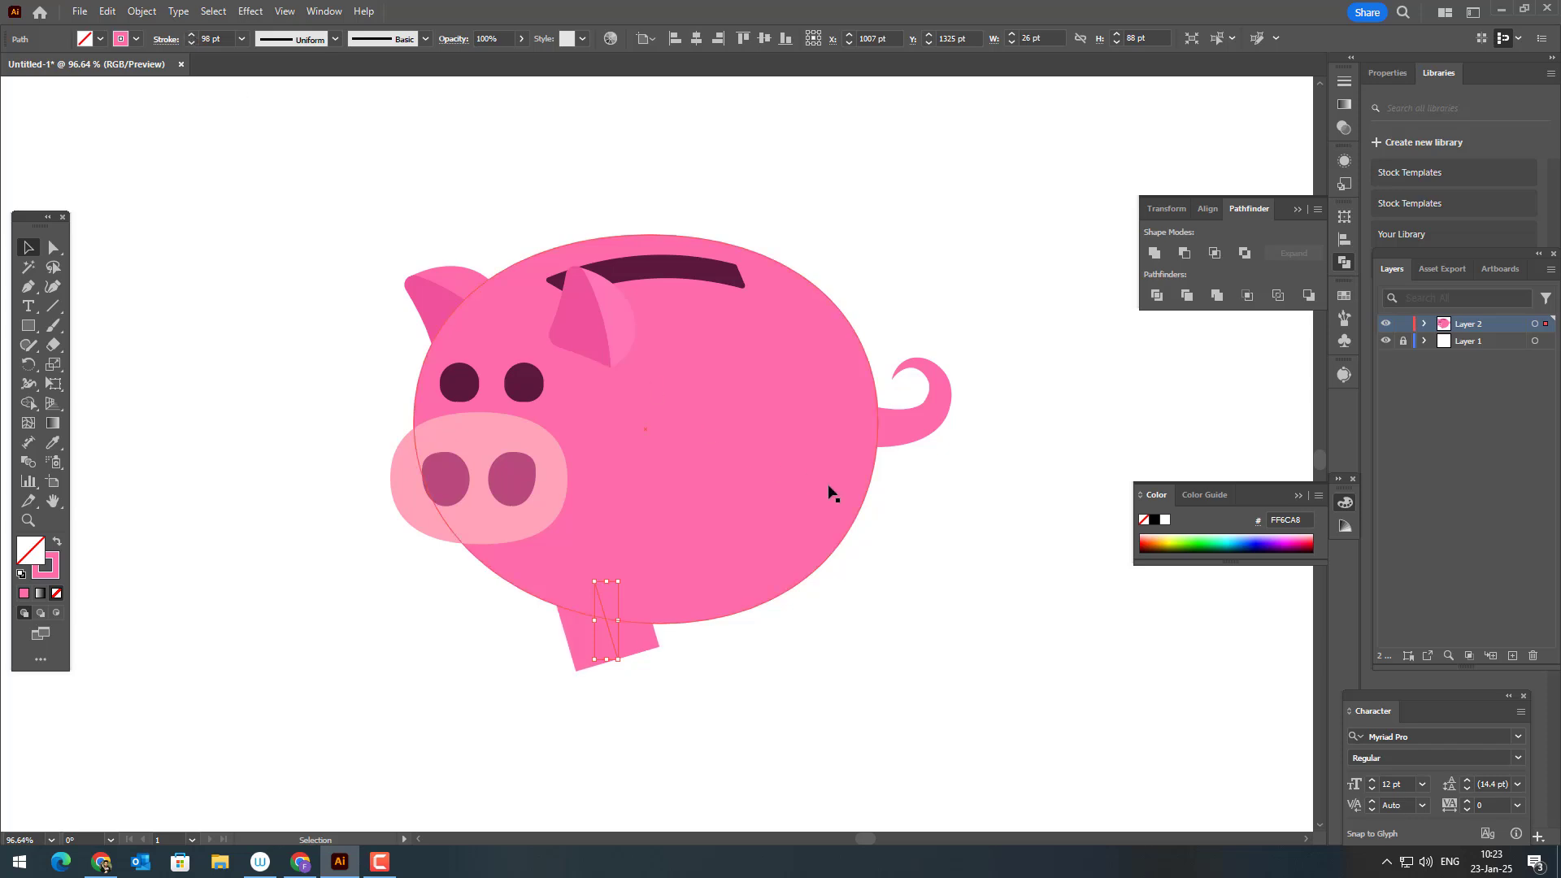
left_click(791, 648)
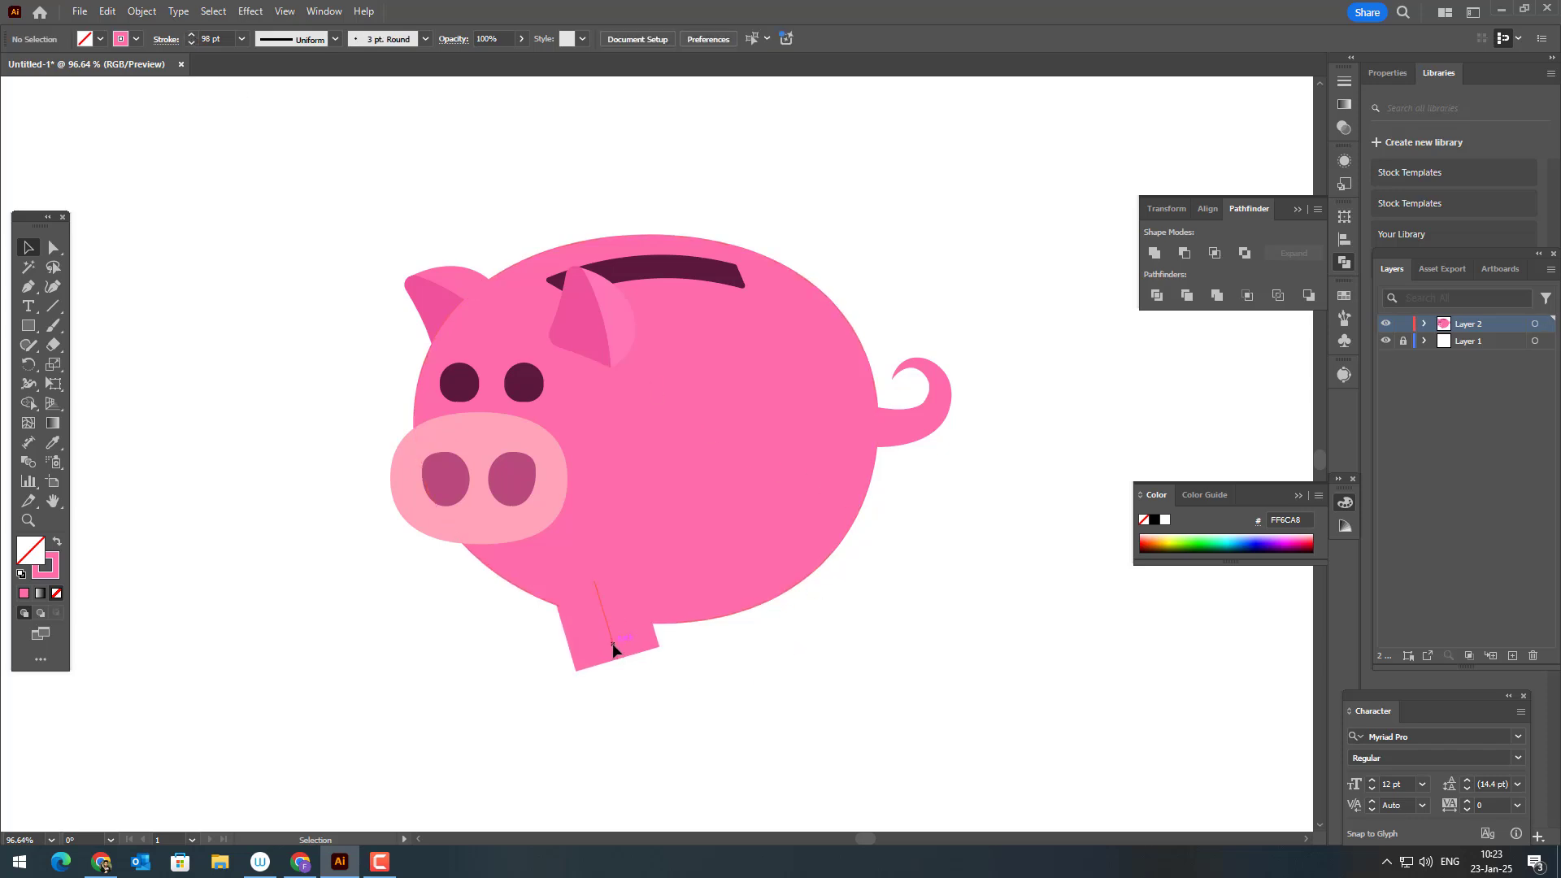
Lengthen the front leg to about 127 pt by extending its upper end into the body, and rotate the leg upright
left_click_drag(612, 648, 631, 686)
left_click(53, 247)
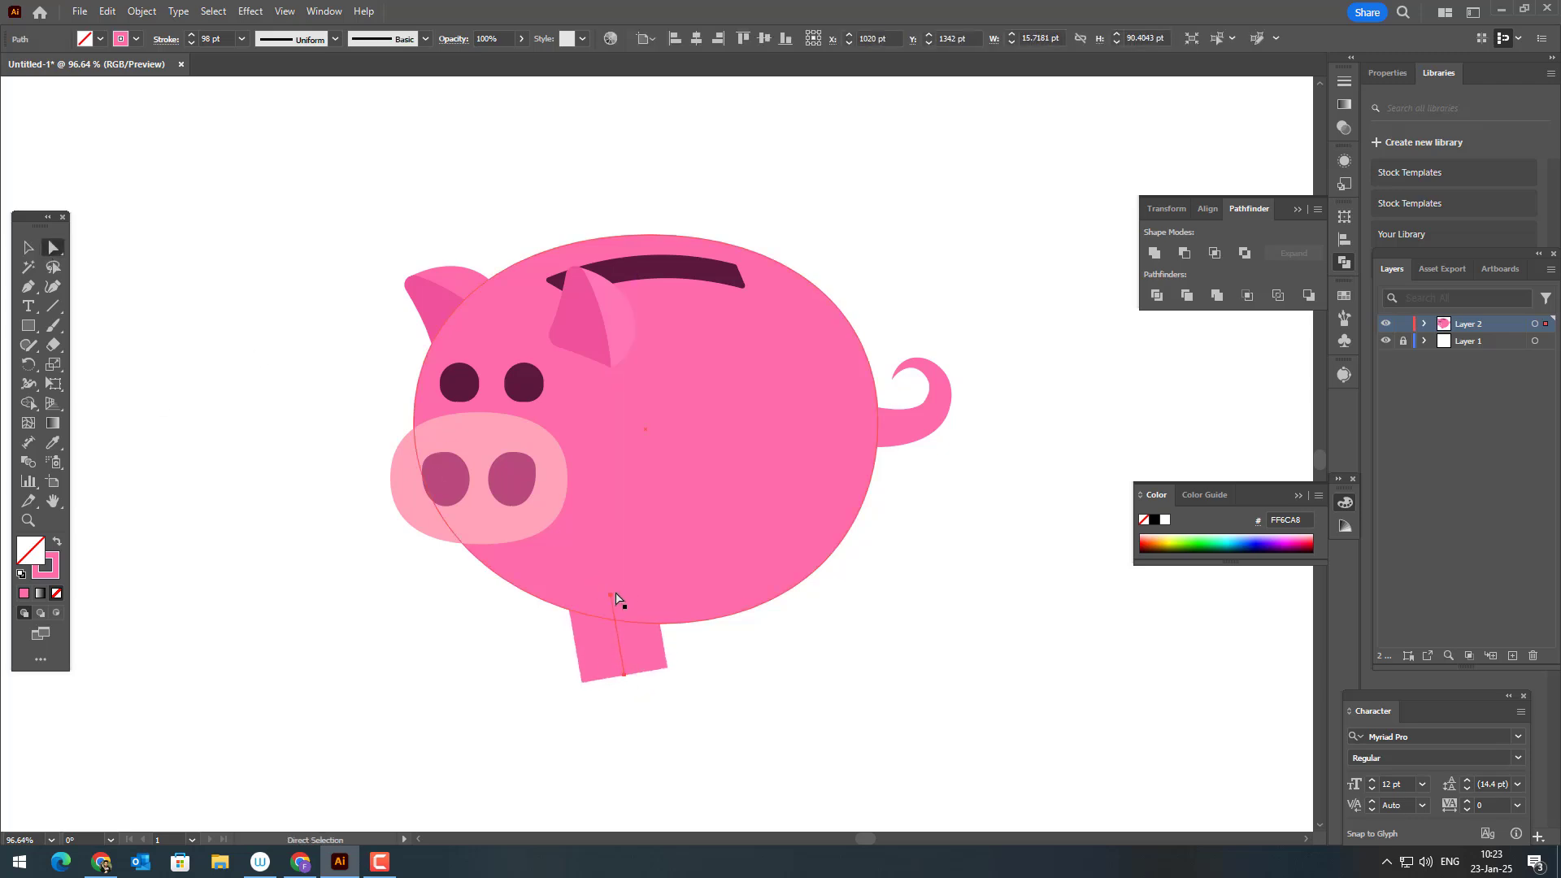
left_click_drag(611, 597, 604, 562)
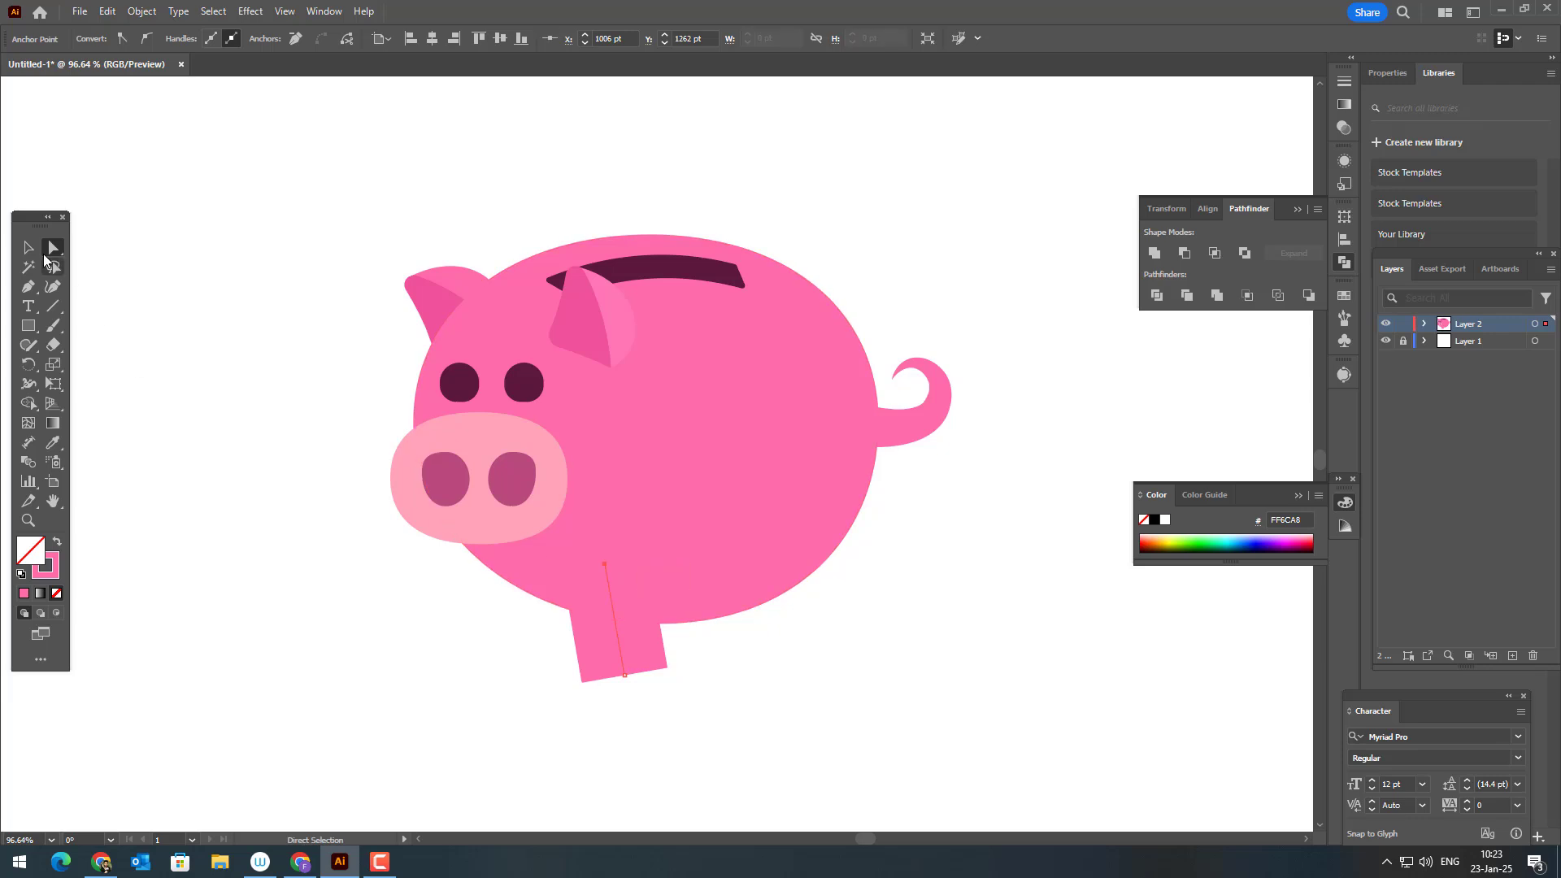
key("v")
left_click_drag(631, 681, 624, 690)
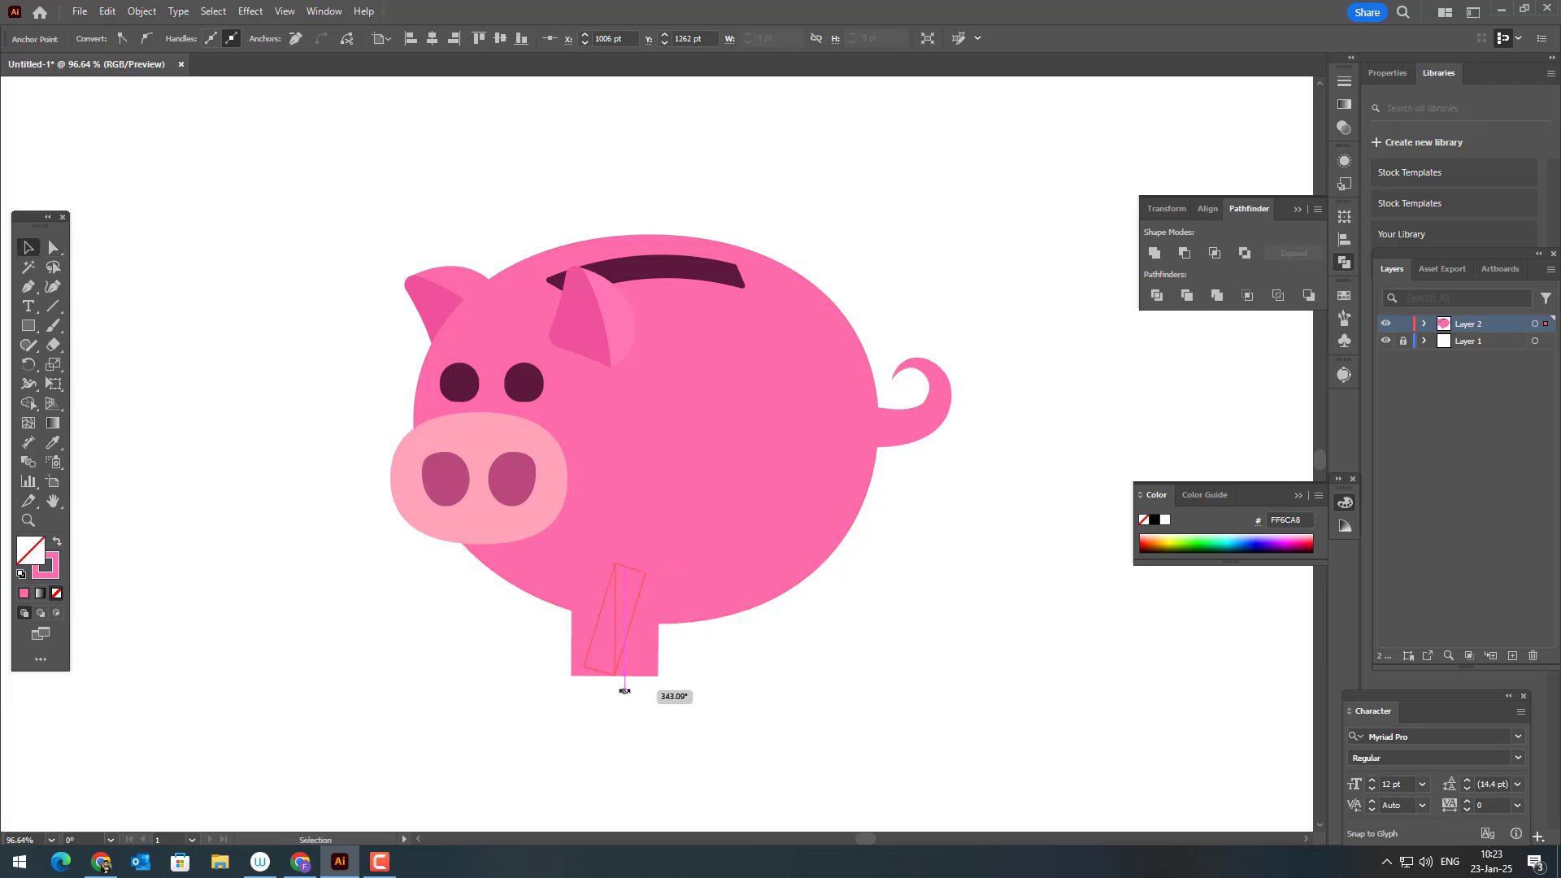
left_click(727, 699)
Bulge the middle of the front leg to about 115 pt wide with the Width tool and rotate the leg slightly
left_click(585, 658)
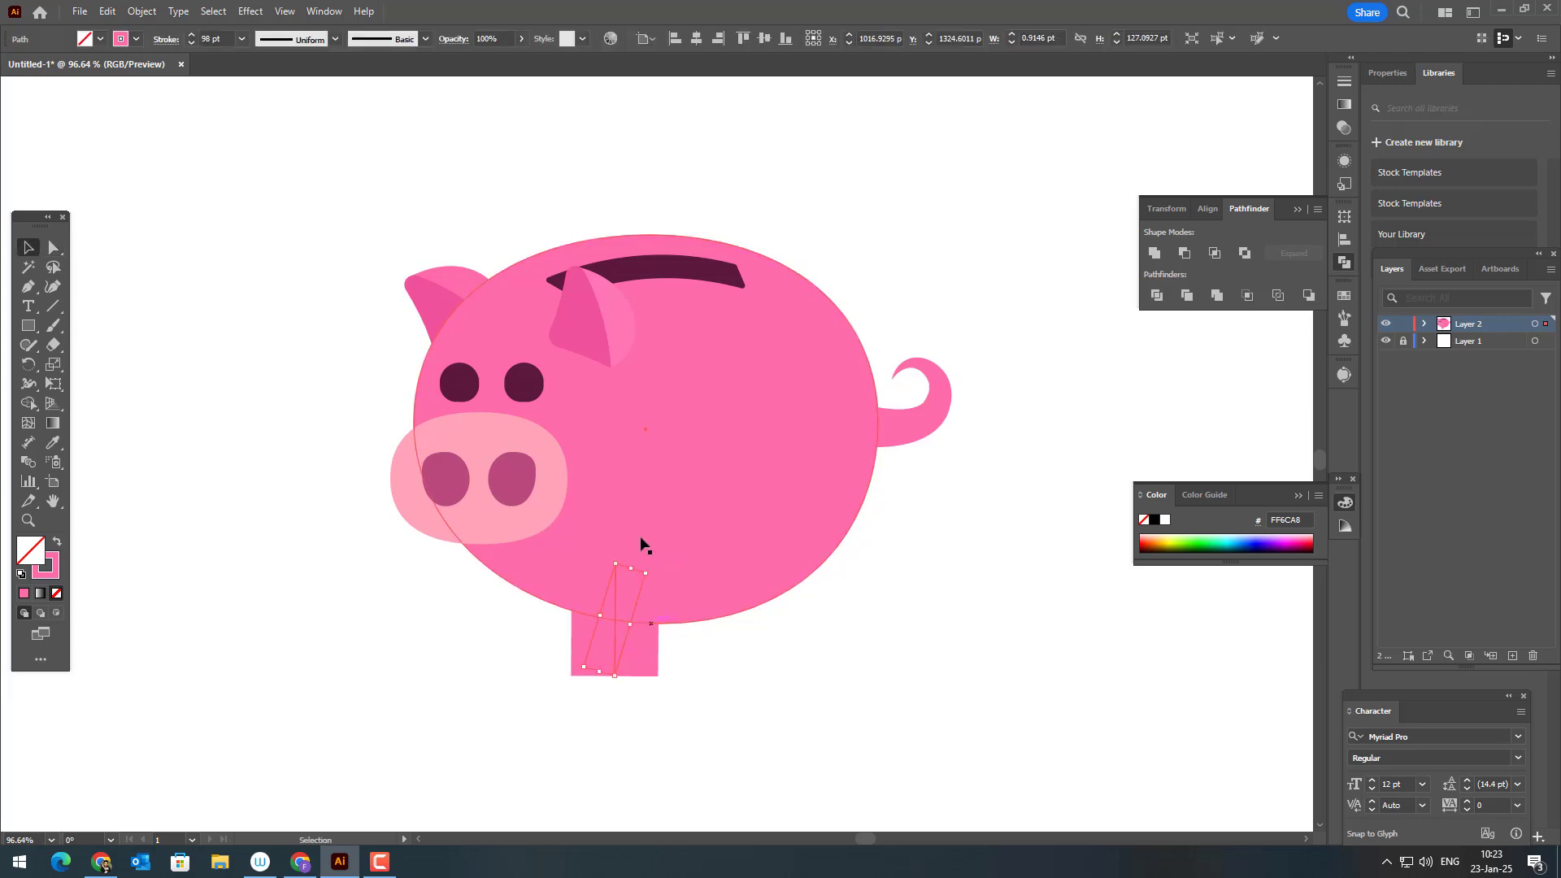
left_click(29, 384)
mouse_move(642, 614)
left_mouse_down()
mouse_move(602, 626)
mouse_move(665, 635)
left_mouse_up()
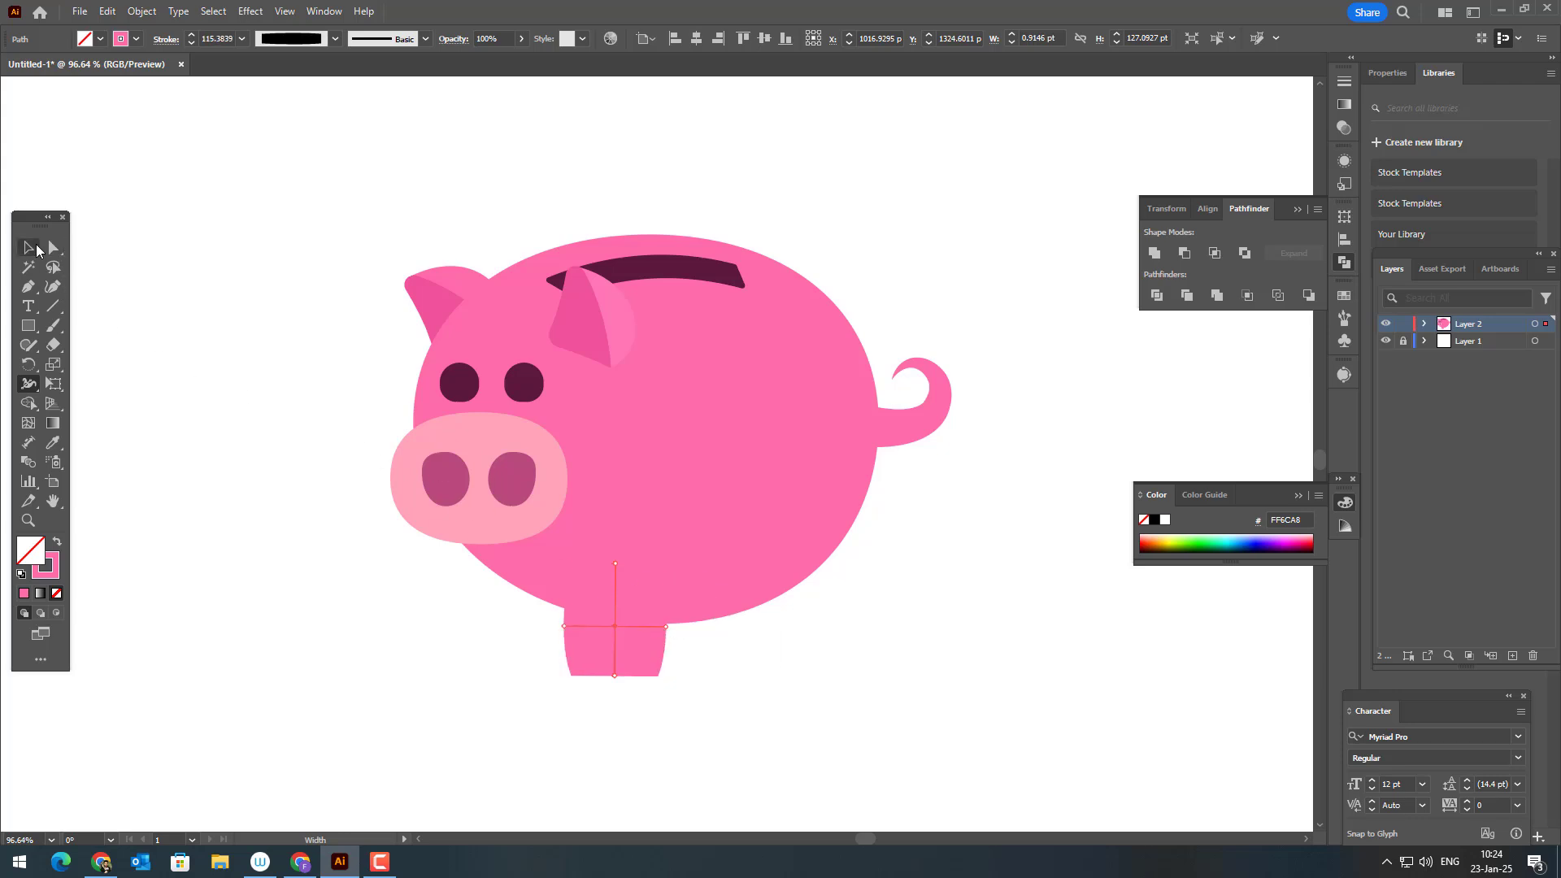
left_click(37, 247)
left_click_drag(621, 684, 621, 680)
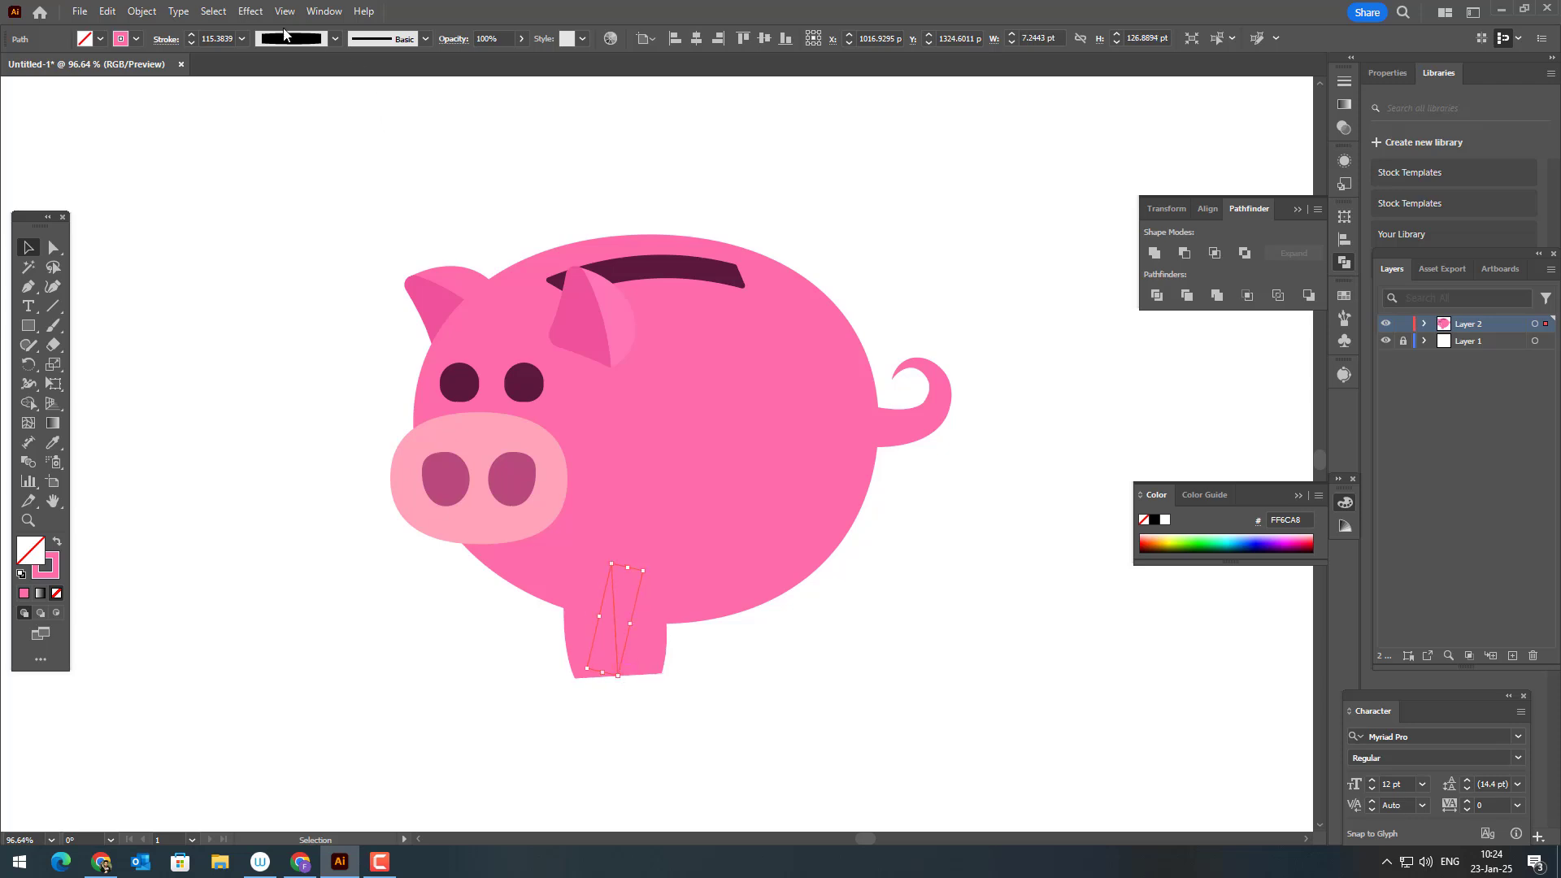
Paste a copy of the front leg in front and move it about 71 pt toward the snout side
left_click(141, 11)
mouse_move(108, 12)
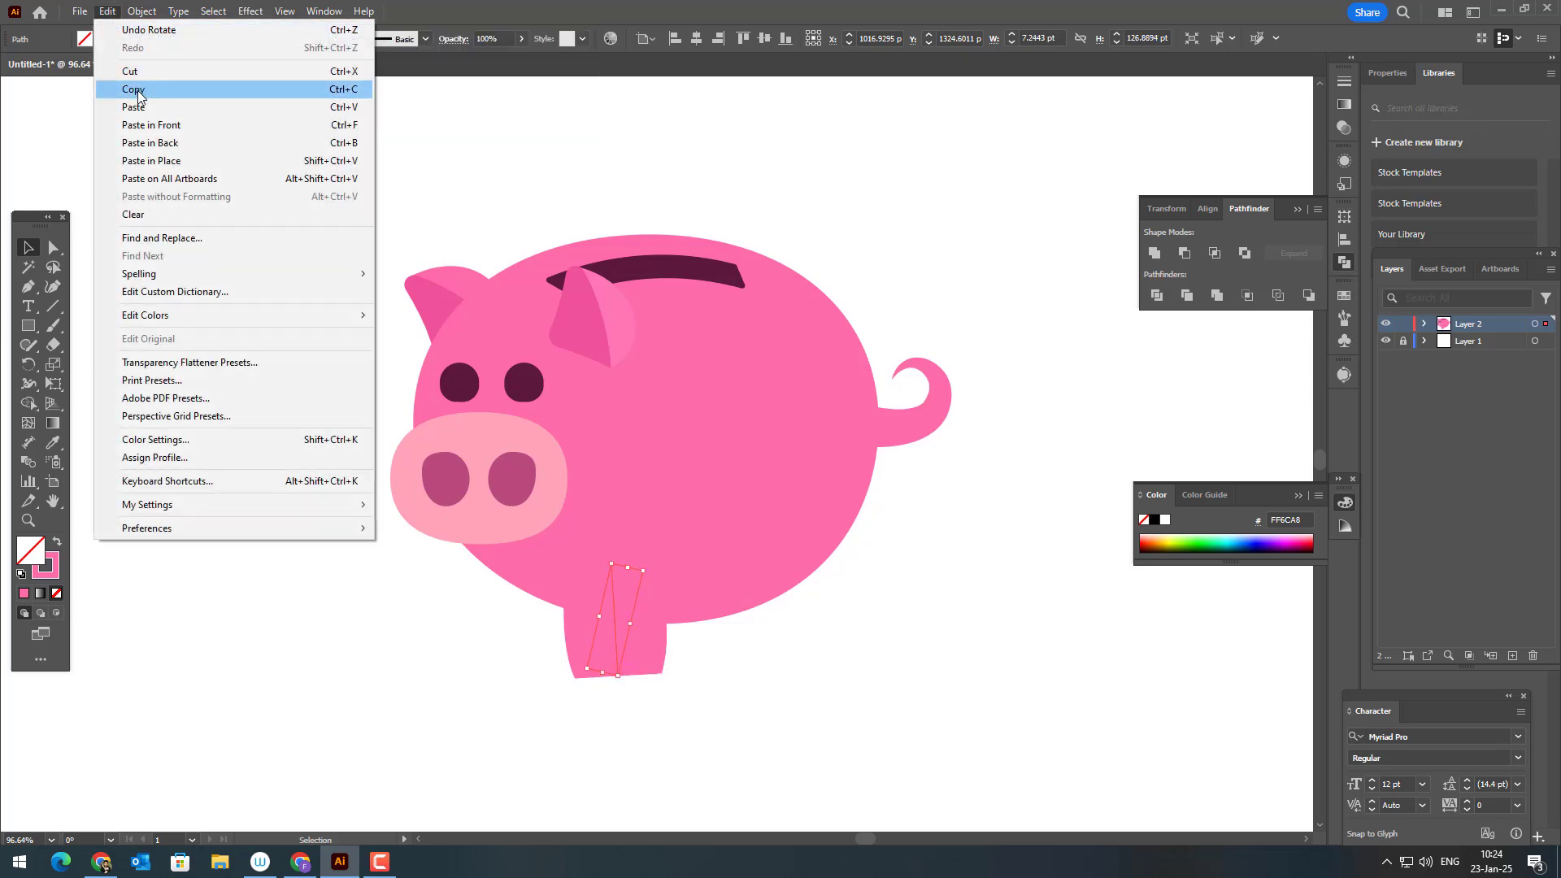
left_click(134, 90)
left_click(107, 12)
left_click(155, 125)
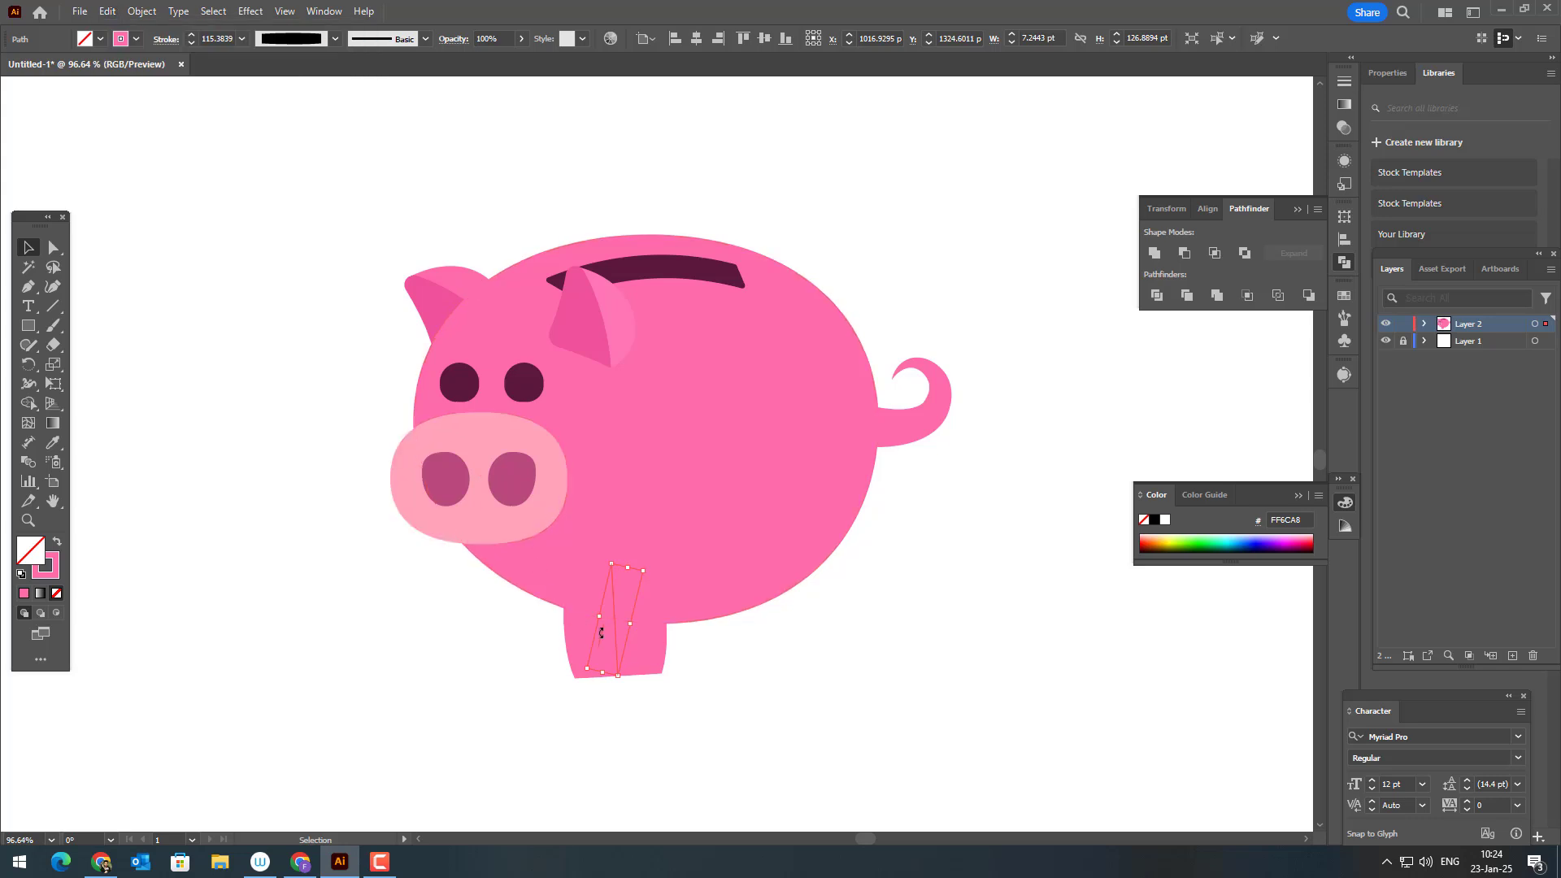
left_click_drag(616, 646, 553, 645)
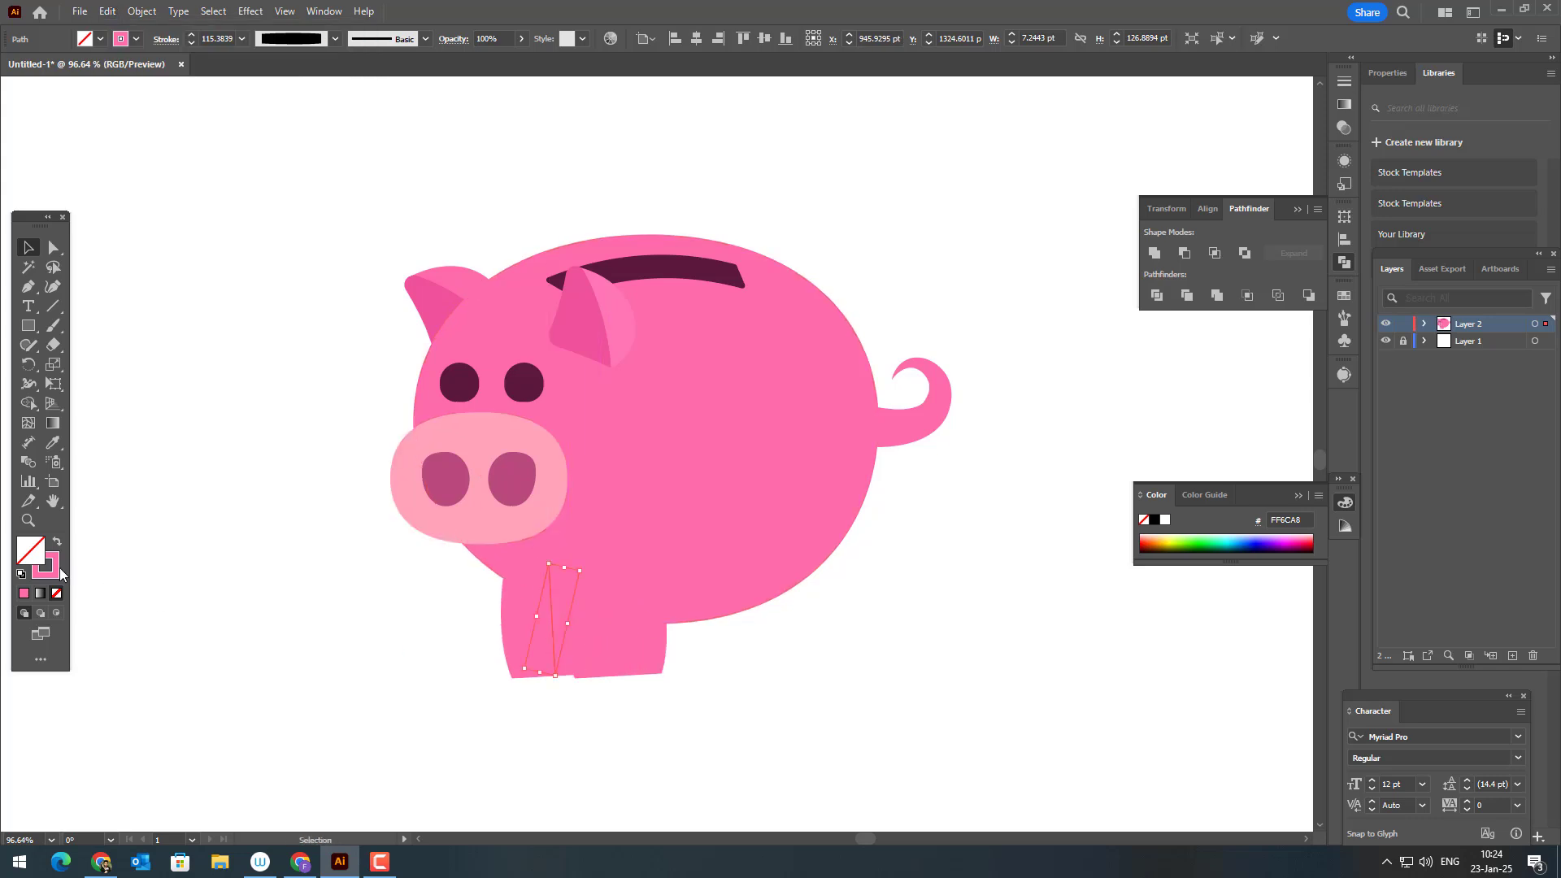
Give the copied leg a darker pink stroke and send it to the back, behind the body and the first leg
double_click(49, 569)
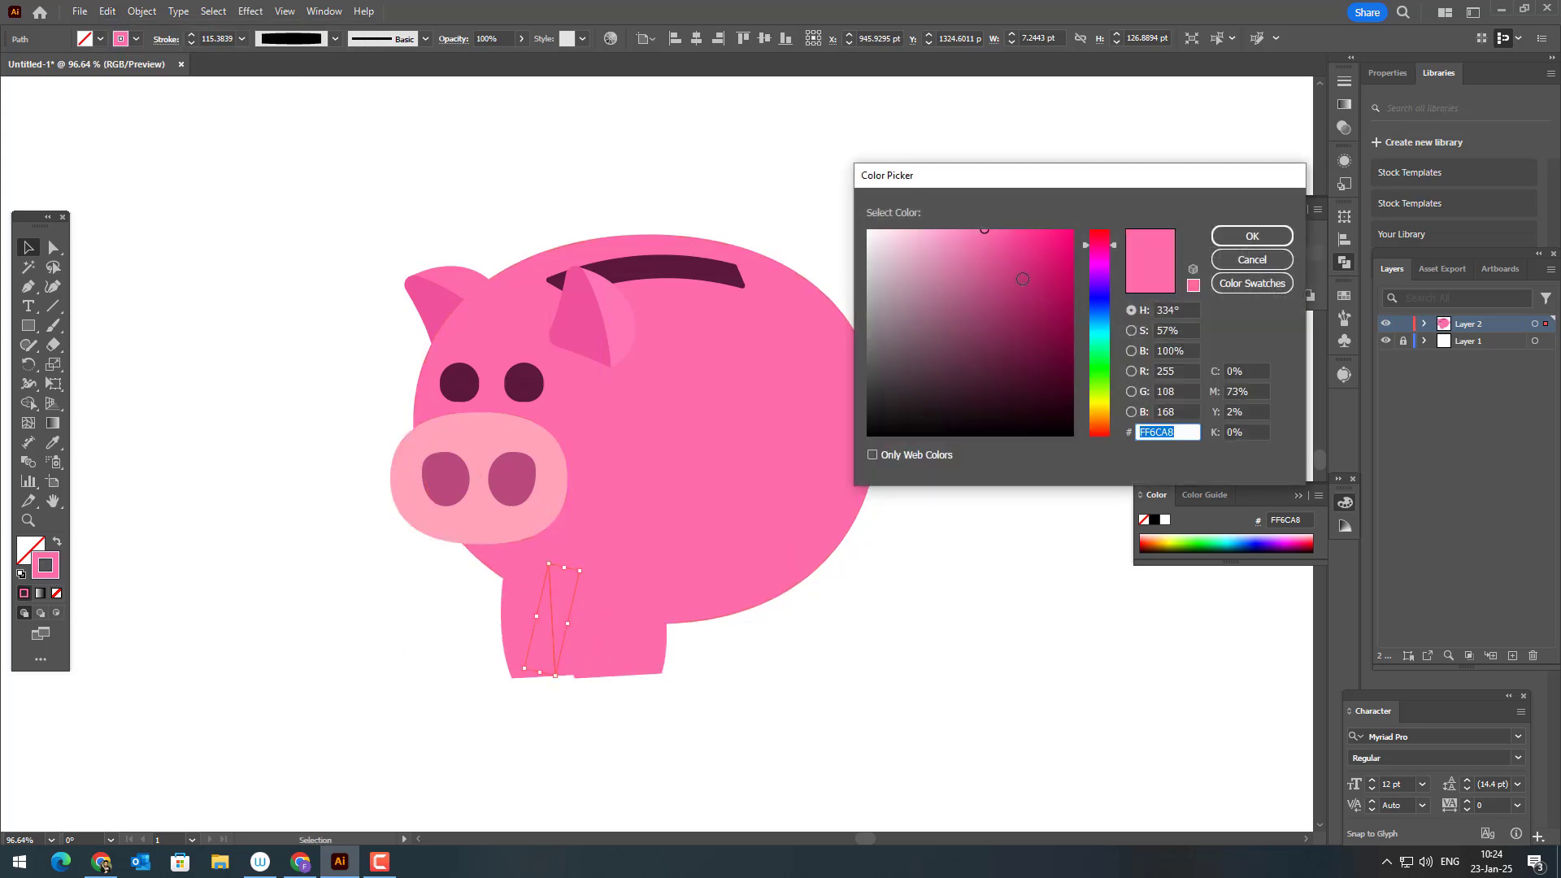
left_click(1001, 240)
left_click(1251, 236)
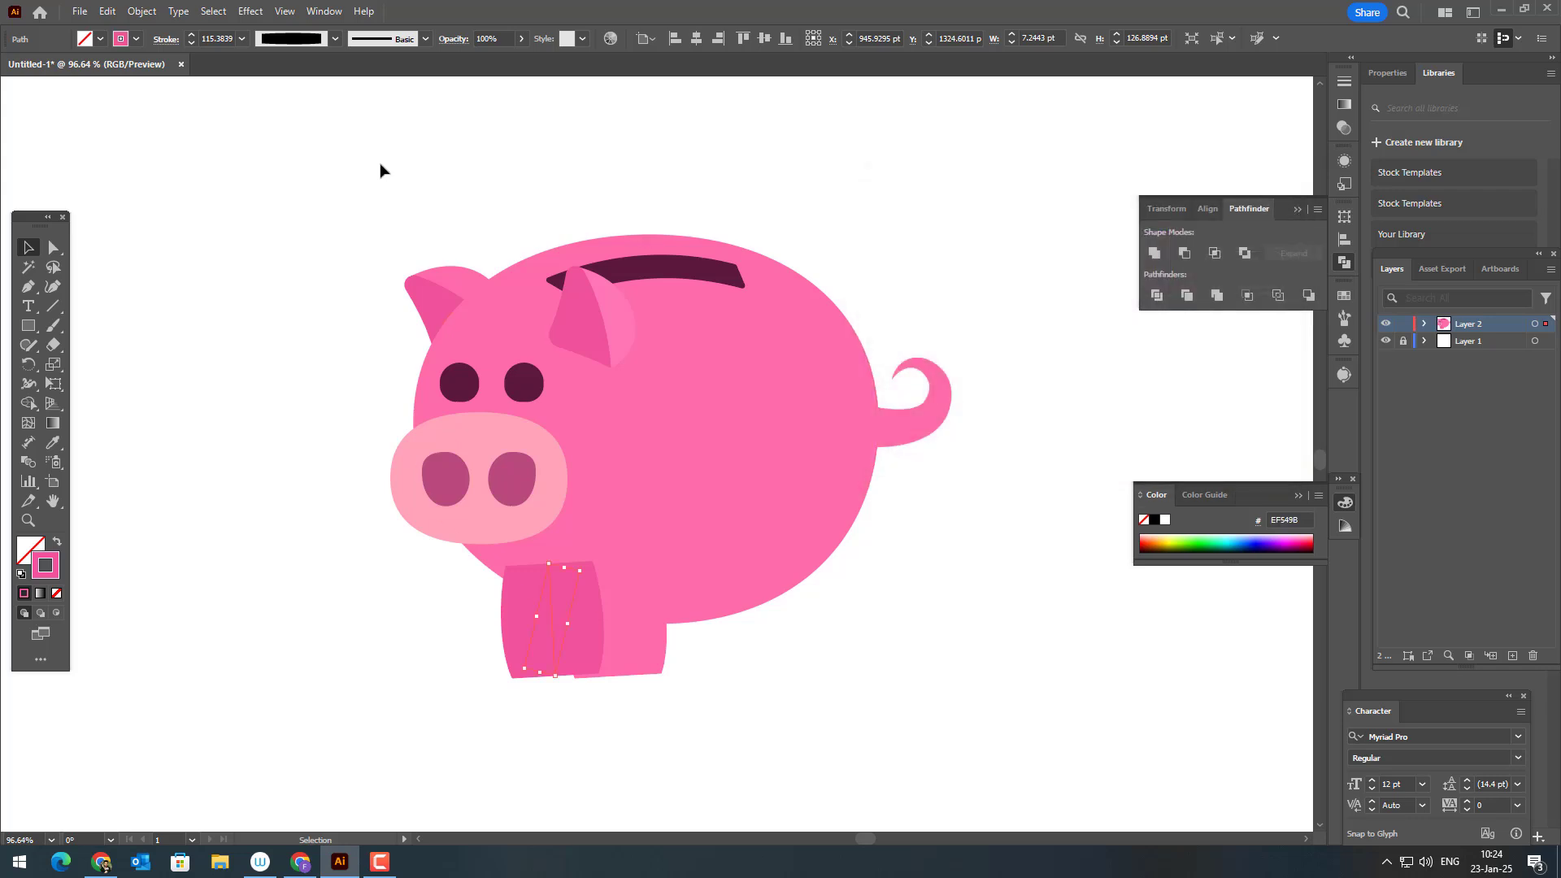
left_click(141, 12)
left_click(439, 101)
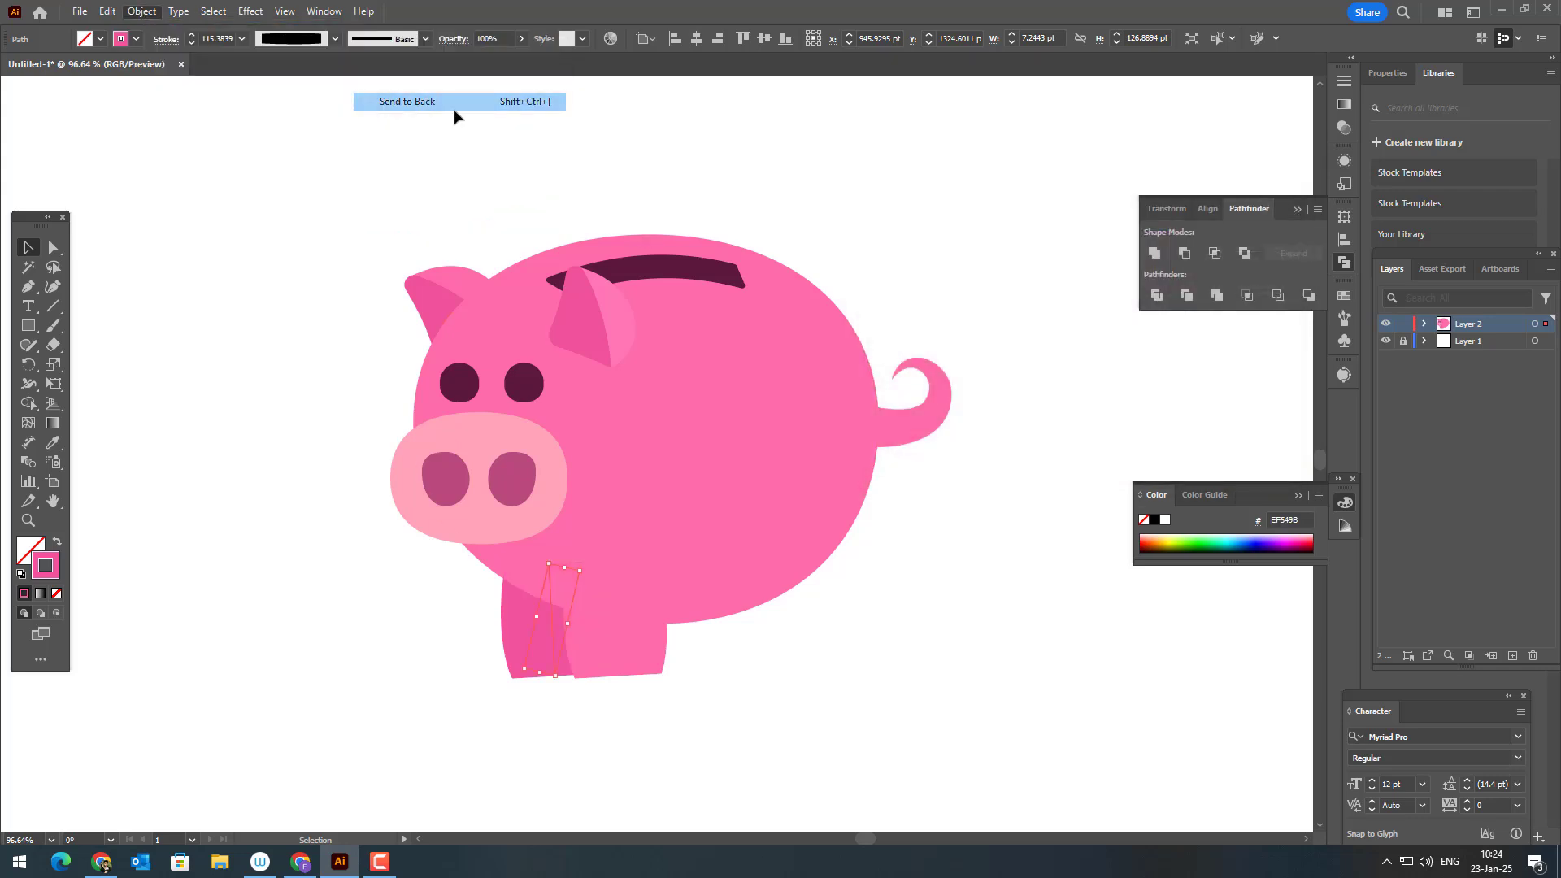
left_click(861, 687)
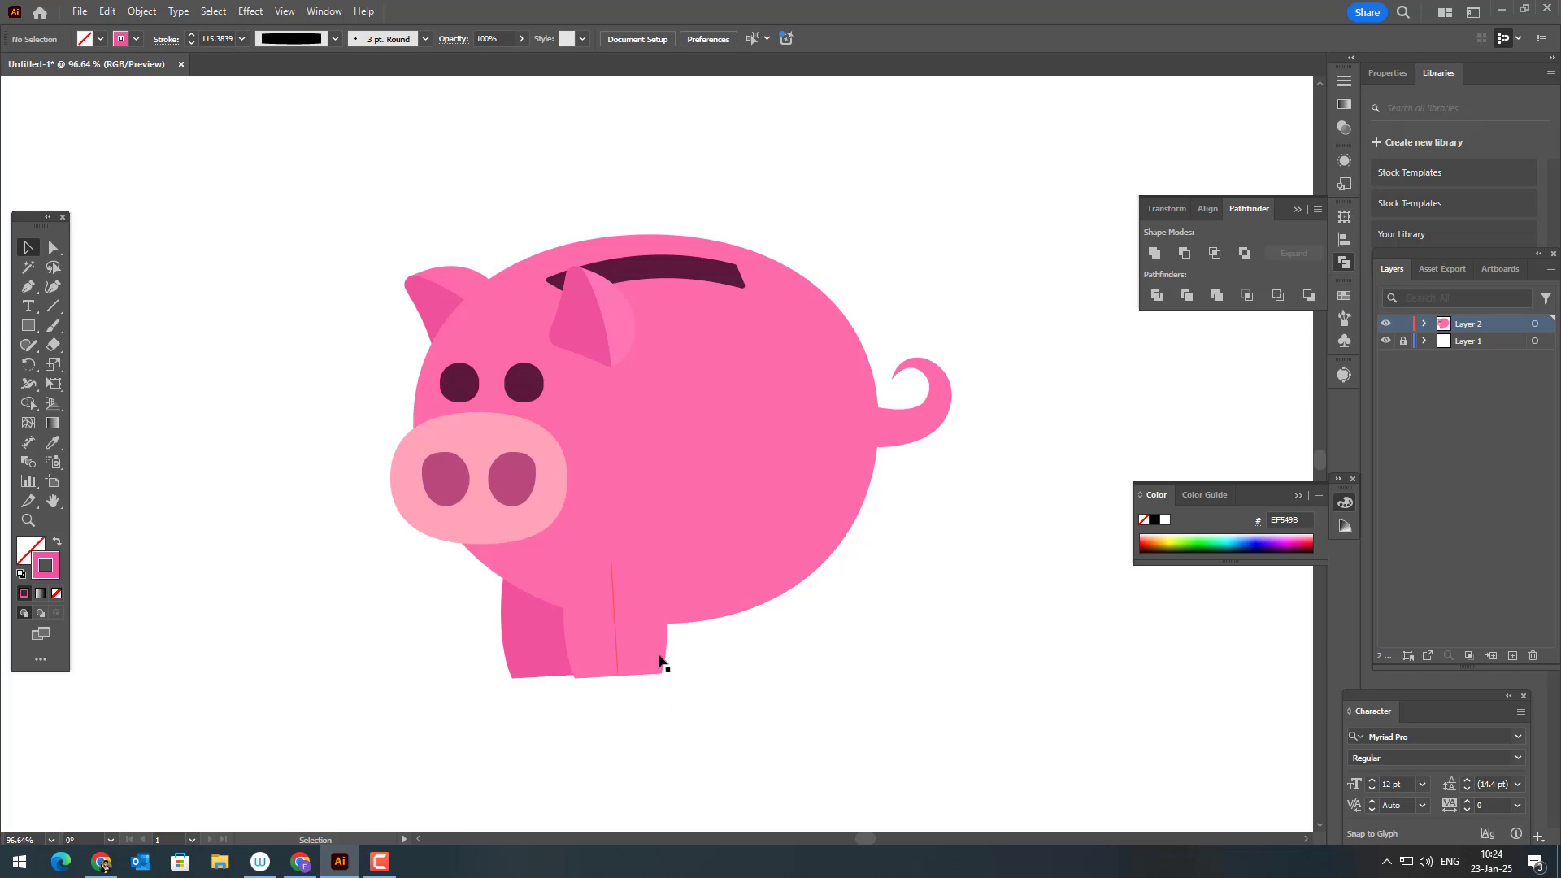
Move both front legs up about 10 pt into the body
left_click_drag(625, 719, 496, 653)
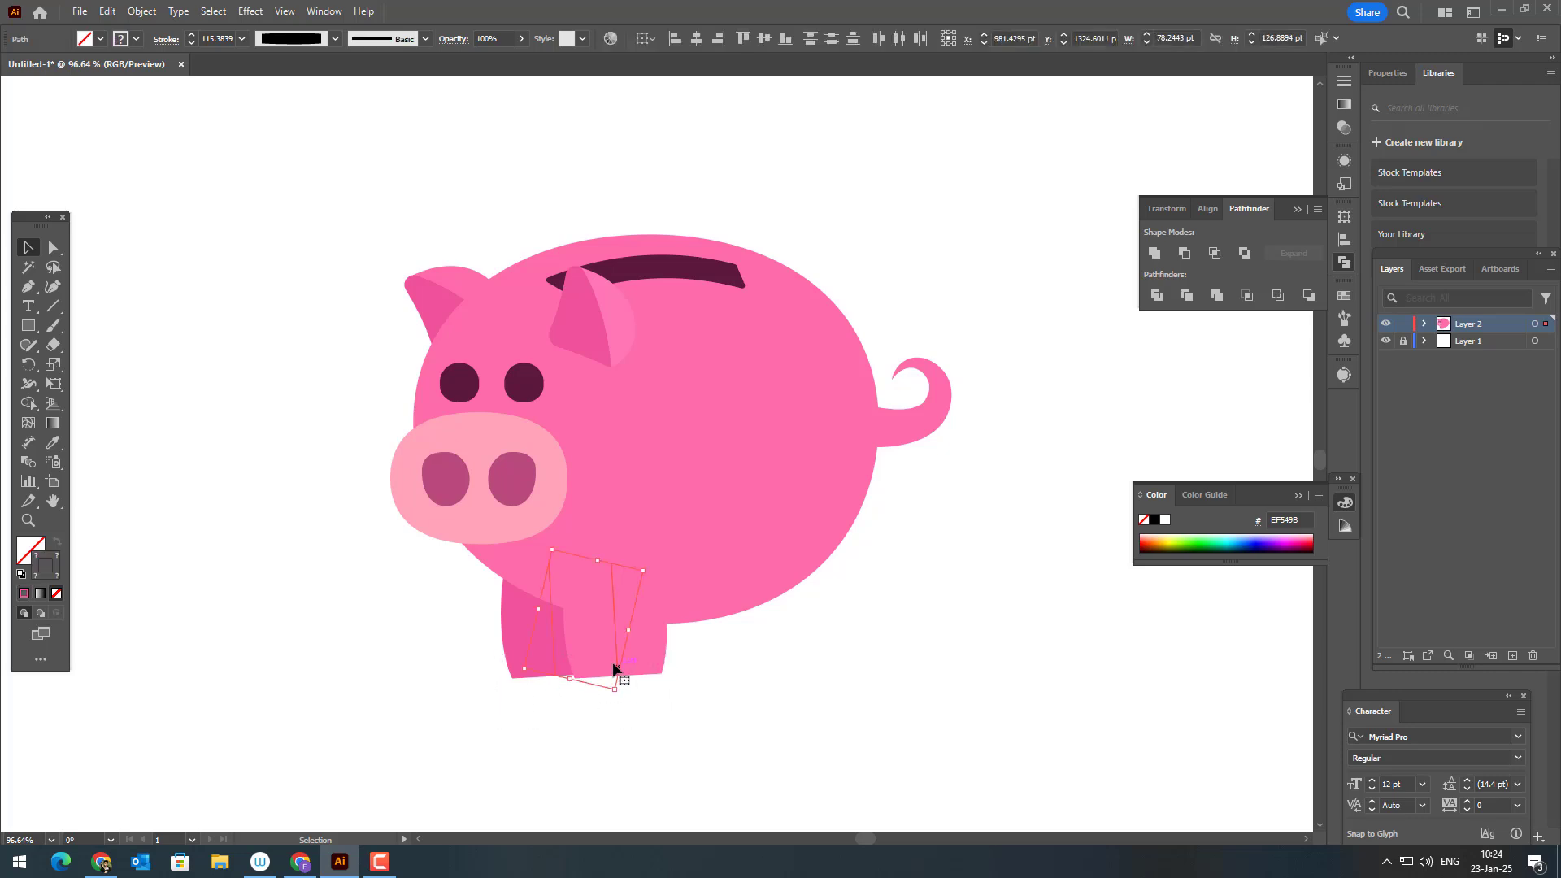
mouse_move(614, 662)
left_mouse_down()
mouse_move(612, 642)
mouse_move(619, 653)
left_mouse_up()
left_click(644, 680)
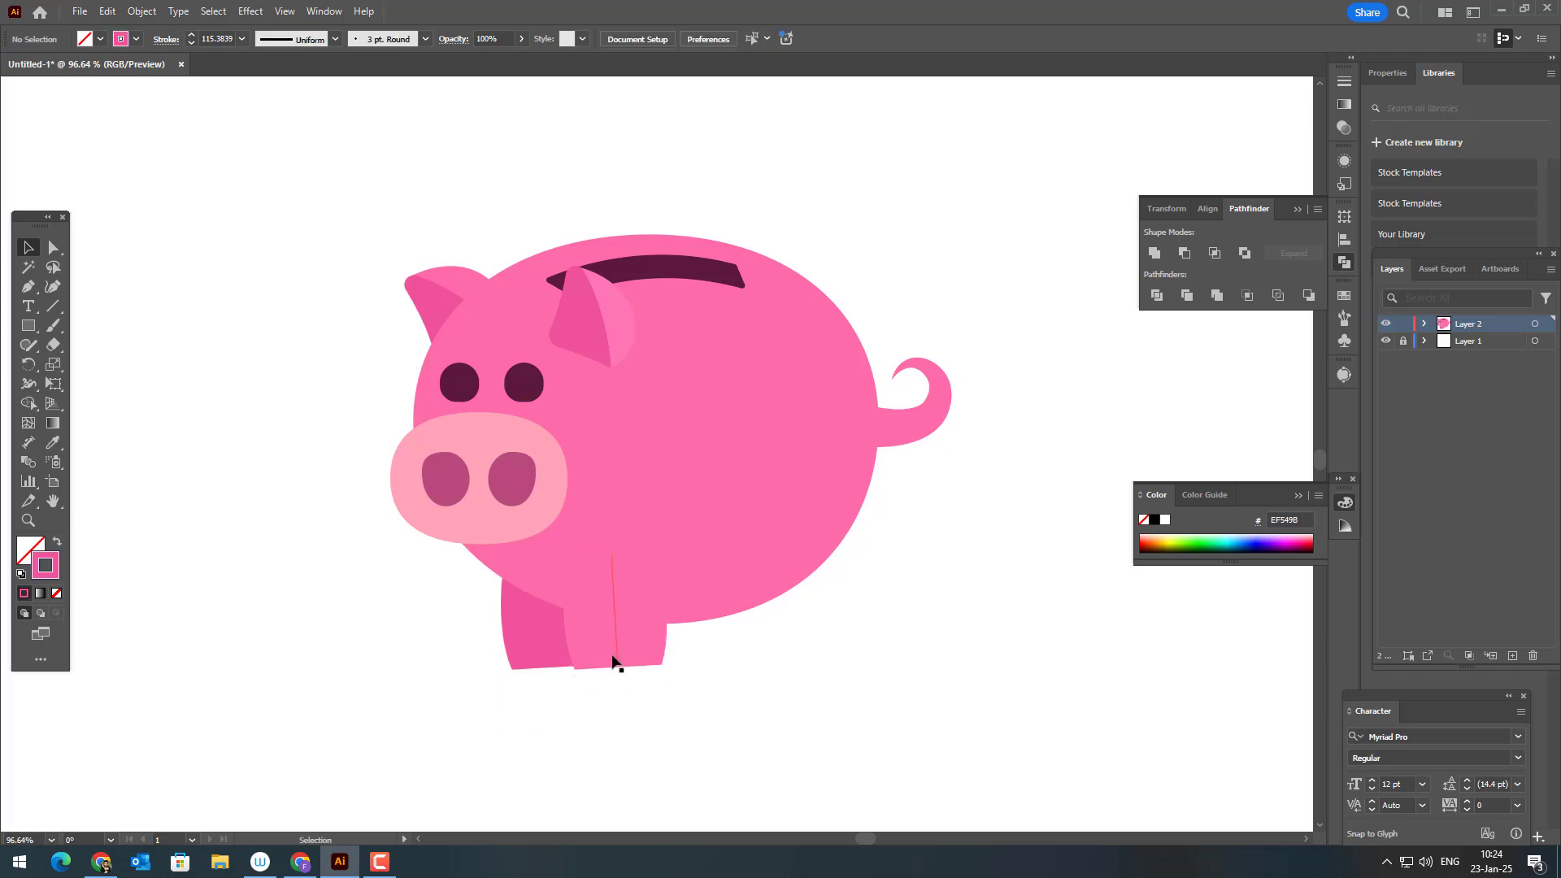
Create a mirrored copy of both front legs with Reflect and move it about 167 pt toward the tail as rear legs
left_click(613, 656)
left_click_drag(667, 704, 494, 656)
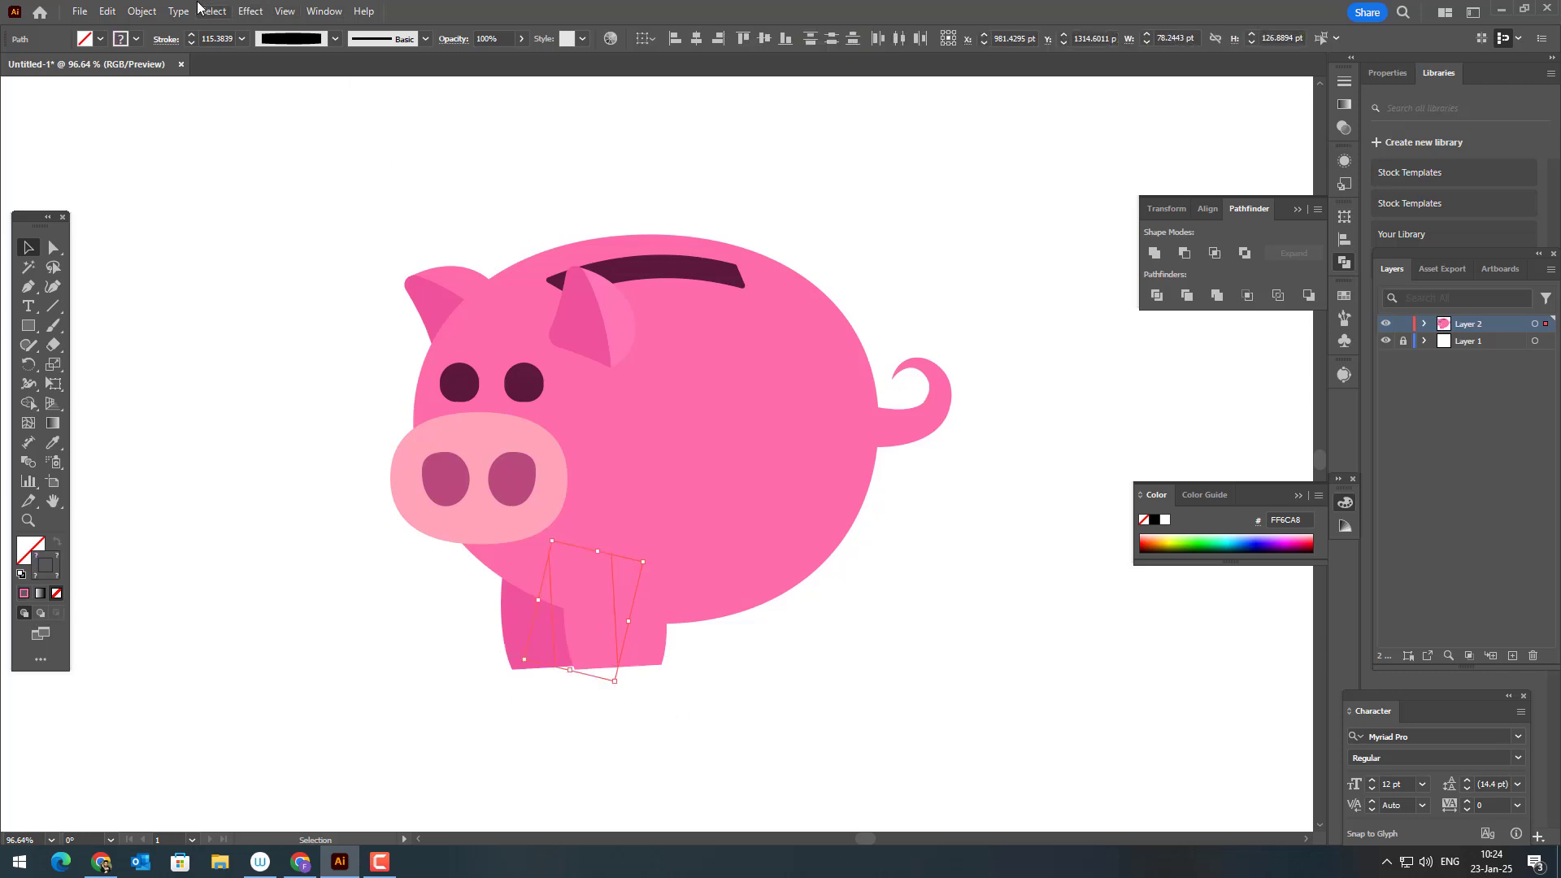
left_click(141, 11)
mouse_move(211, 30)
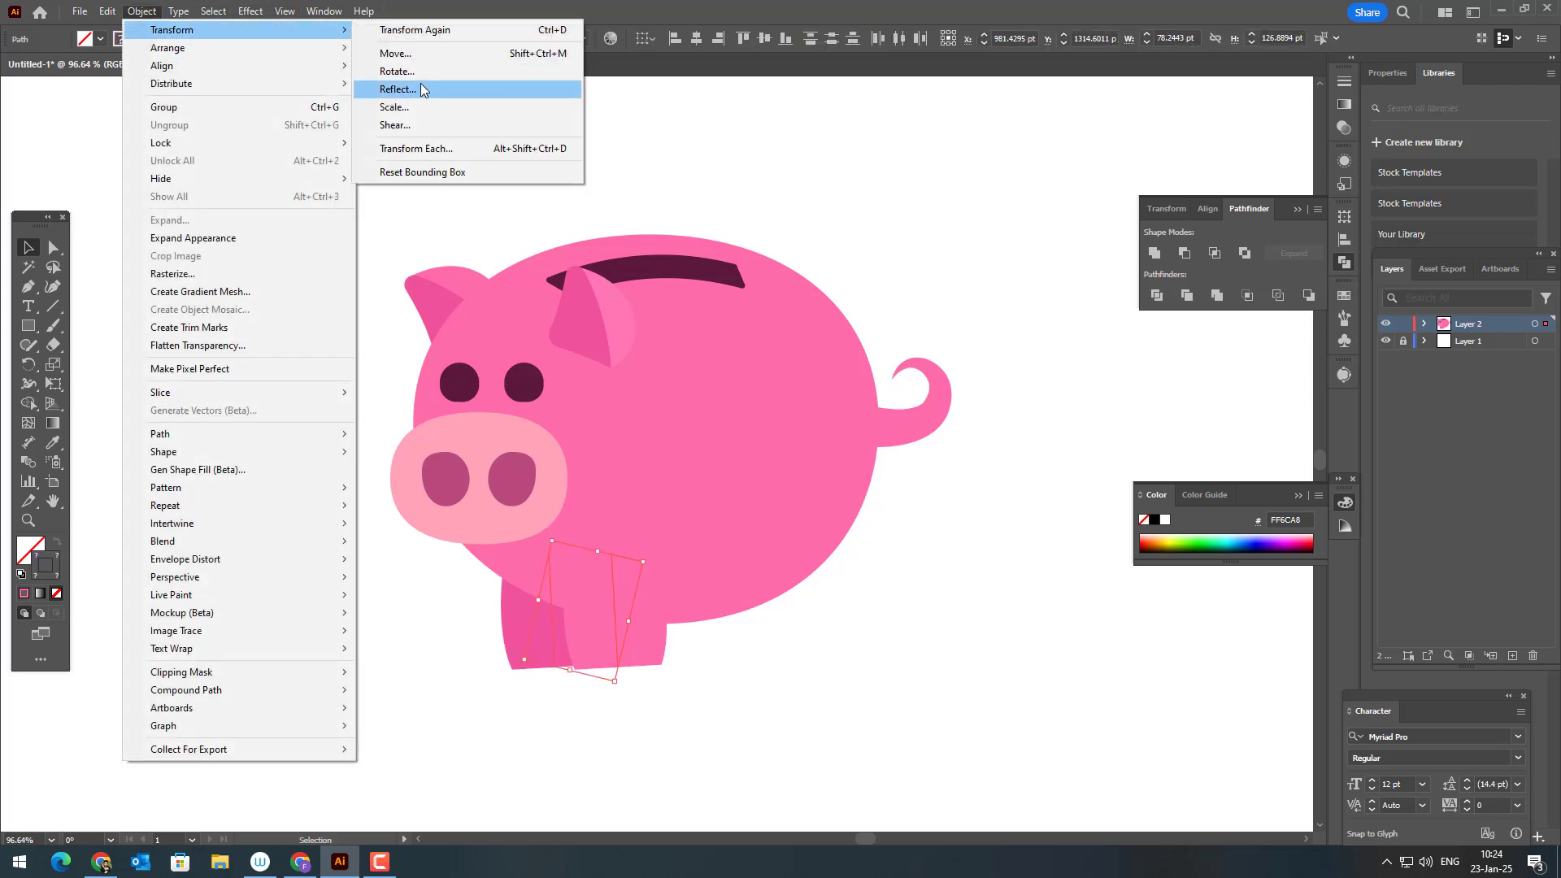
left_click(421, 89)
left_click(695, 539)
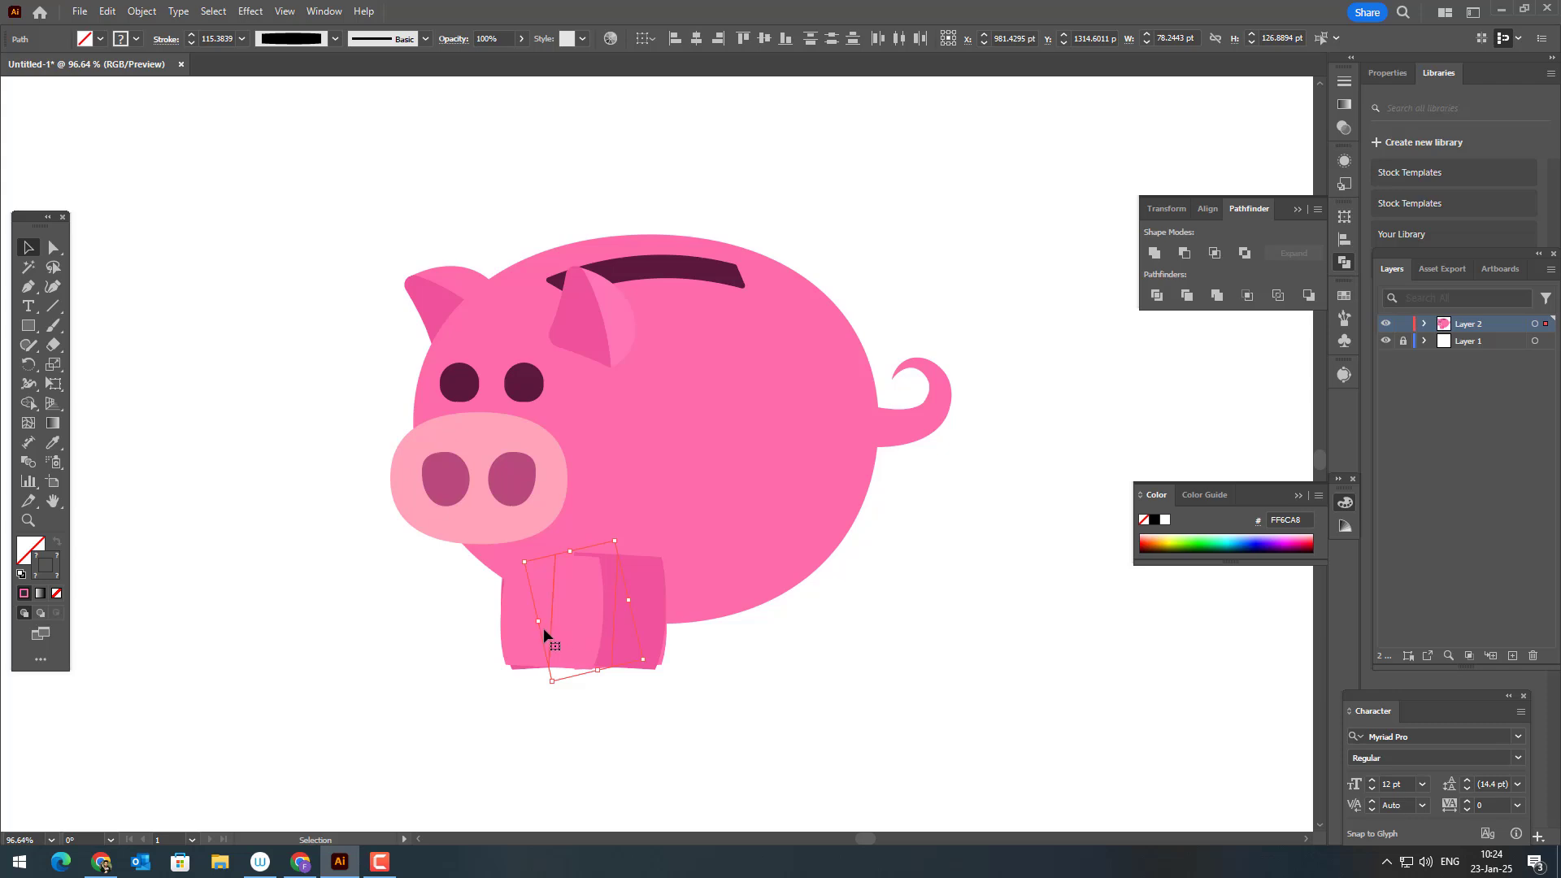
left_click_drag(543, 627, 691, 628)
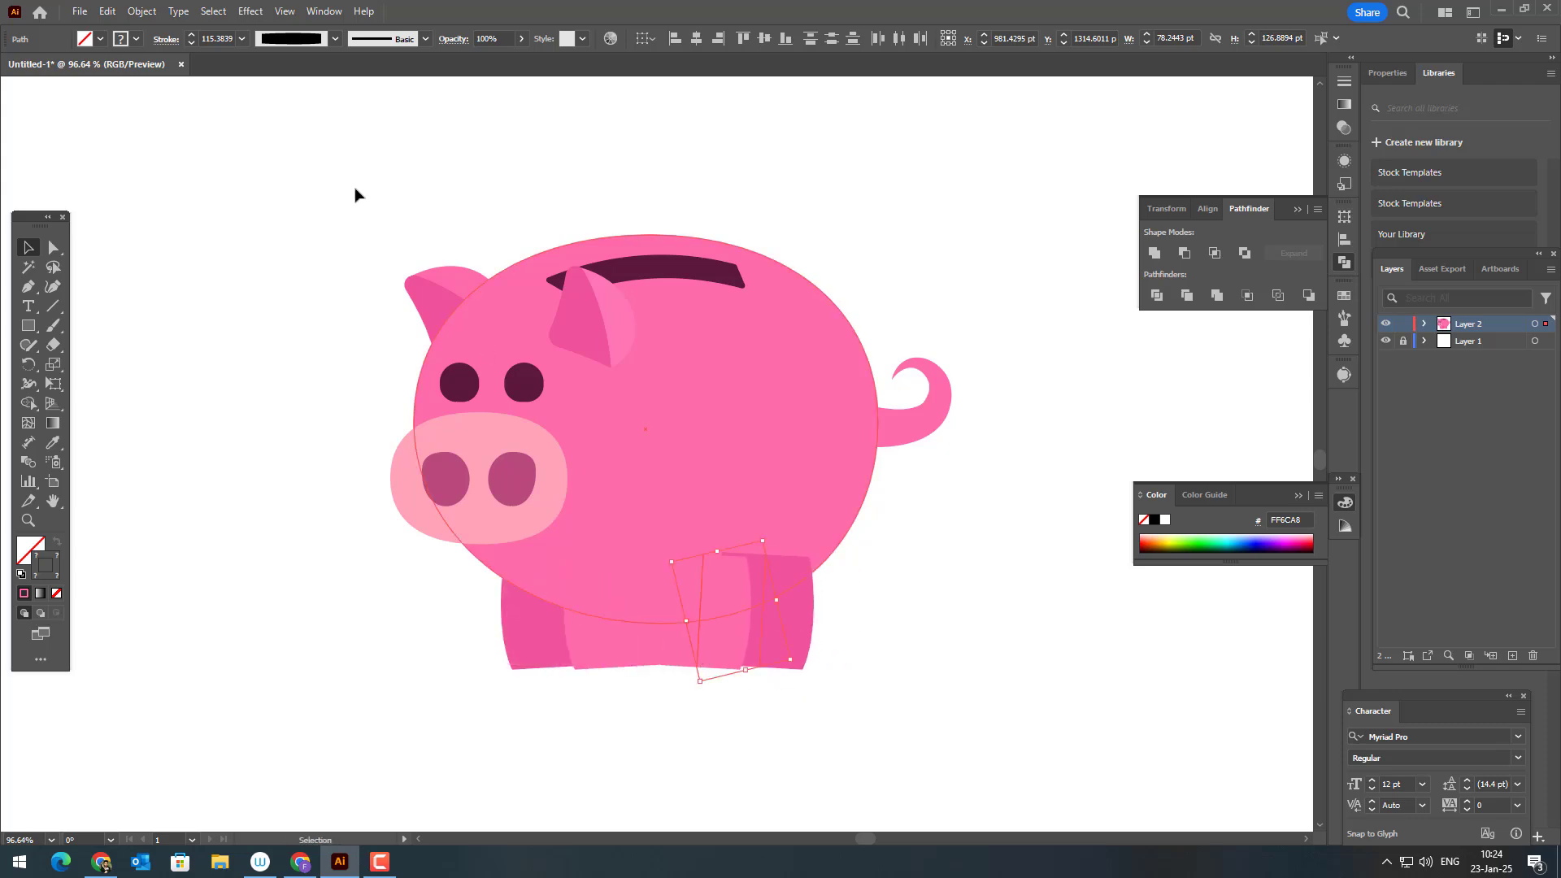
Send the pair of rear legs to the back, behind the pig's body
left_click(141, 11)
mouse_move(187, 48)
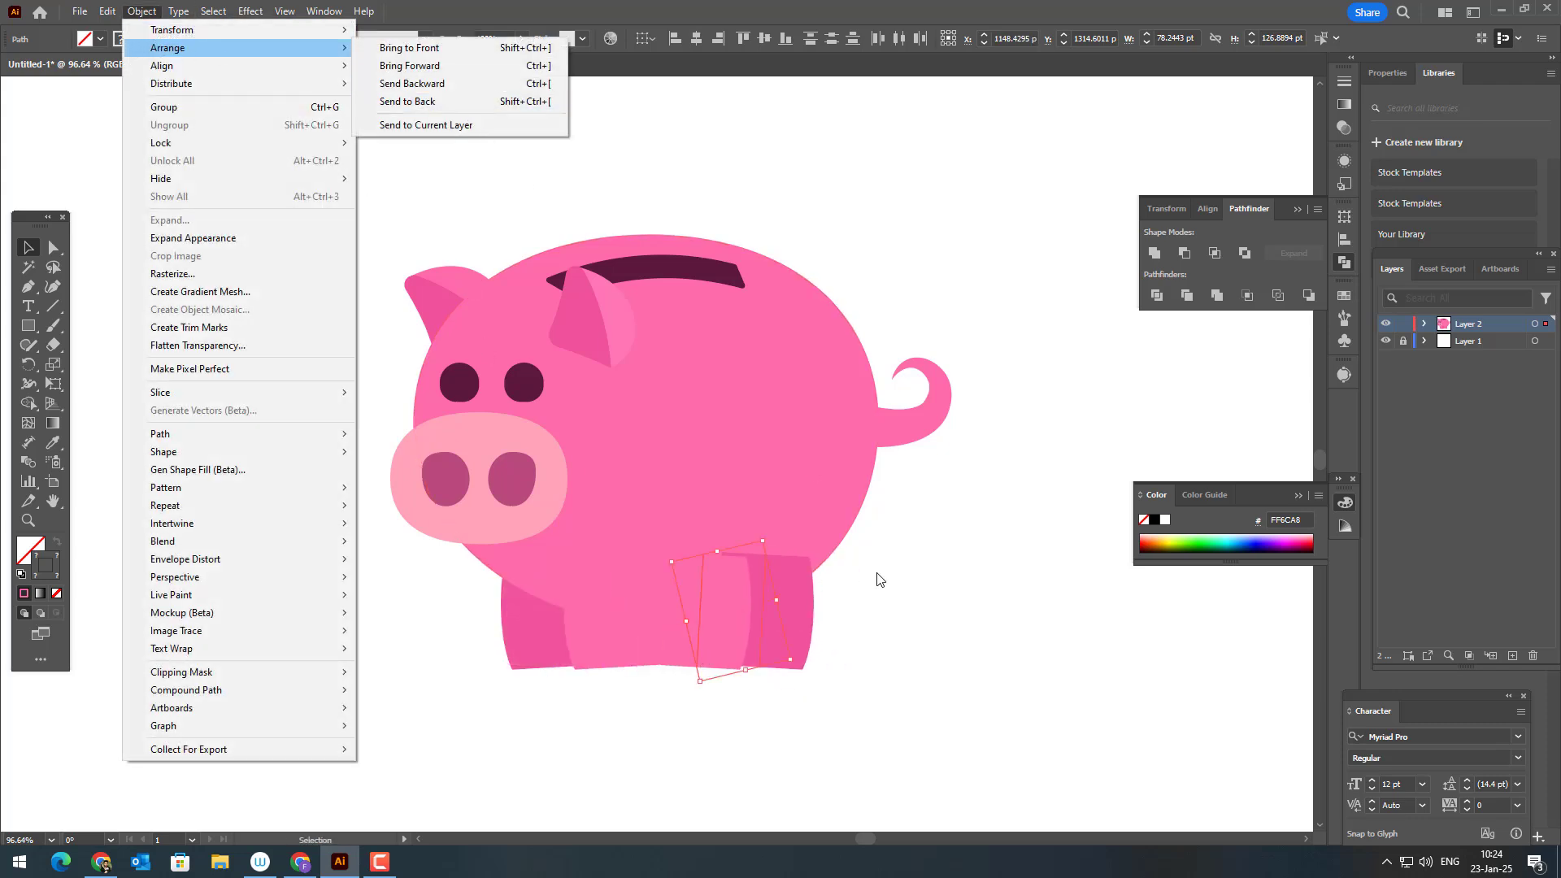
left_click(410, 104)
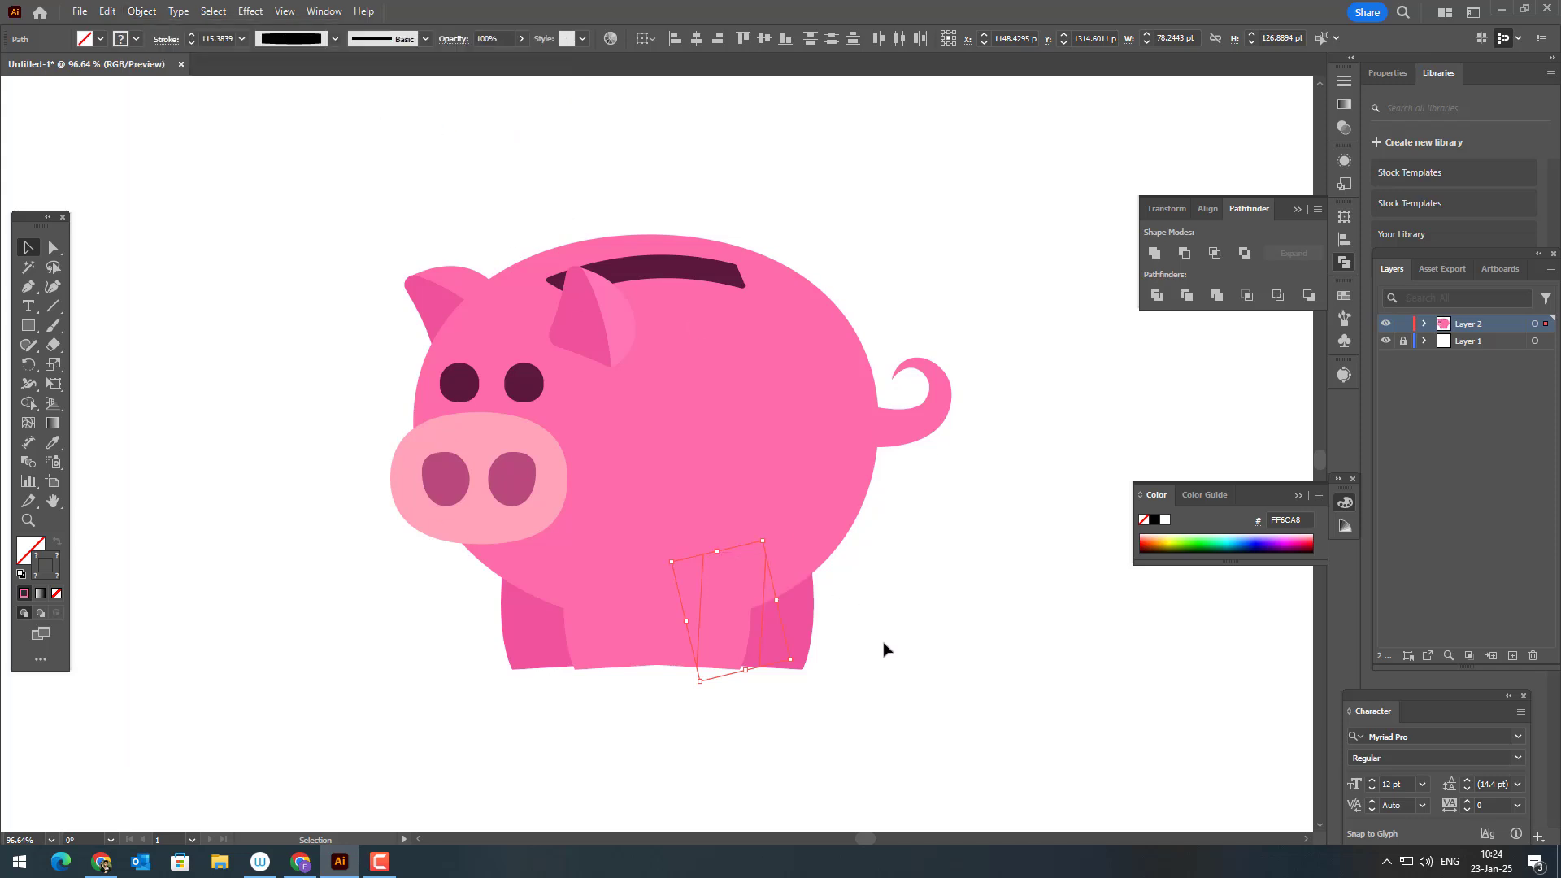
Spread the leg pairs apart, shifting the front pair slightly toward the snout and the rear pair about 24 pt toward the tail
left_click_drag(496, 642, 495, 642)
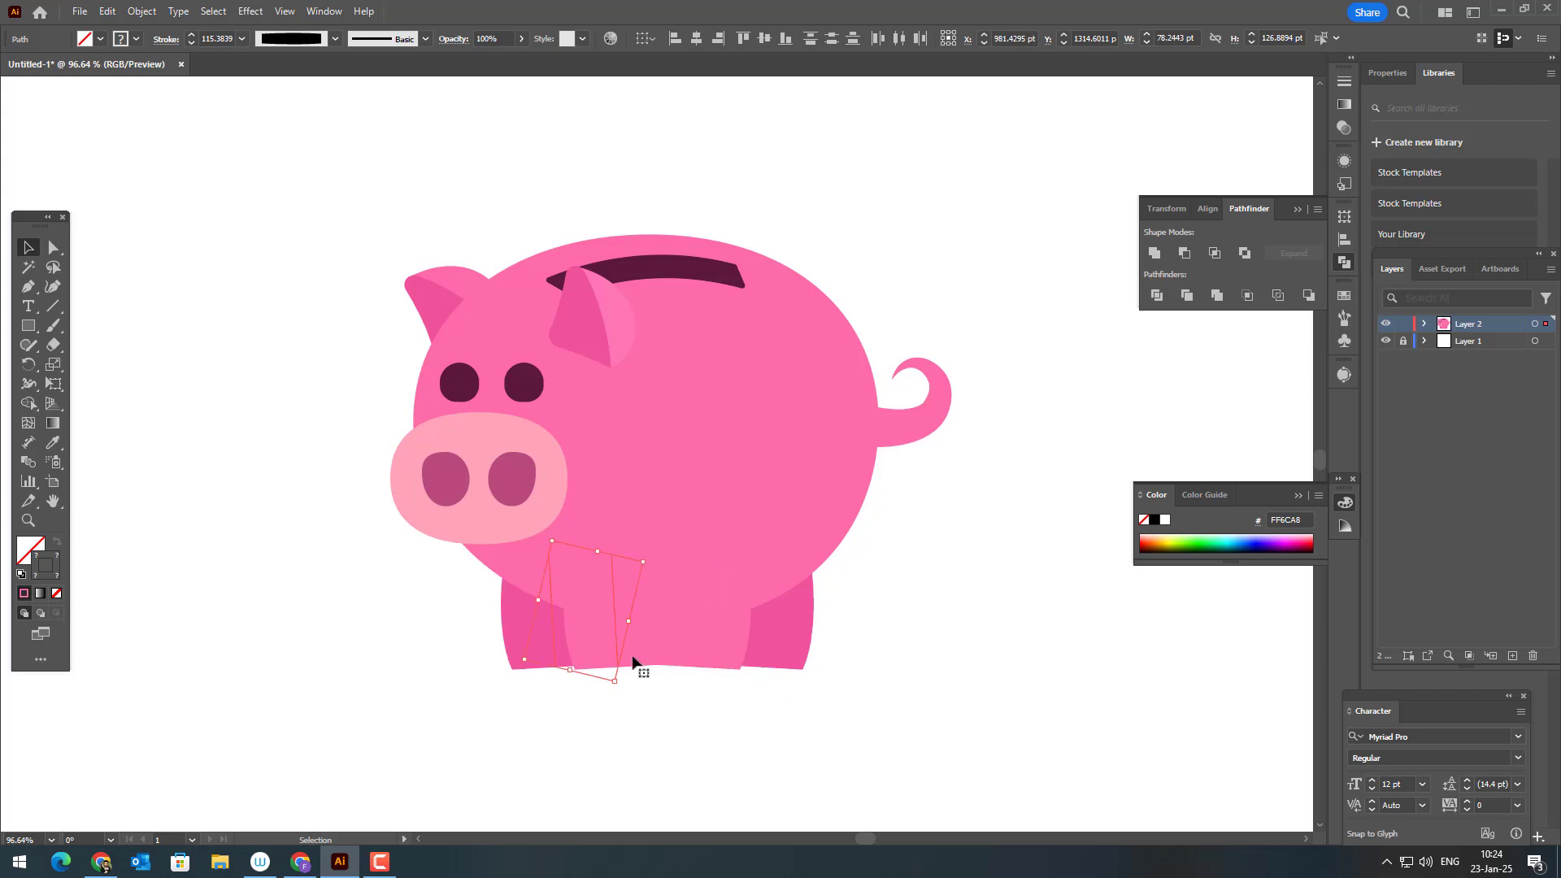
left_click_drag(608, 632, 595, 631)
left_click_drag(851, 727, 690, 639)
left_click_drag(690, 640, 707, 645)
Move all four legs together about 26 pt up so they look shorter beneath the belly
left_click_drag(914, 736, 526, 665)
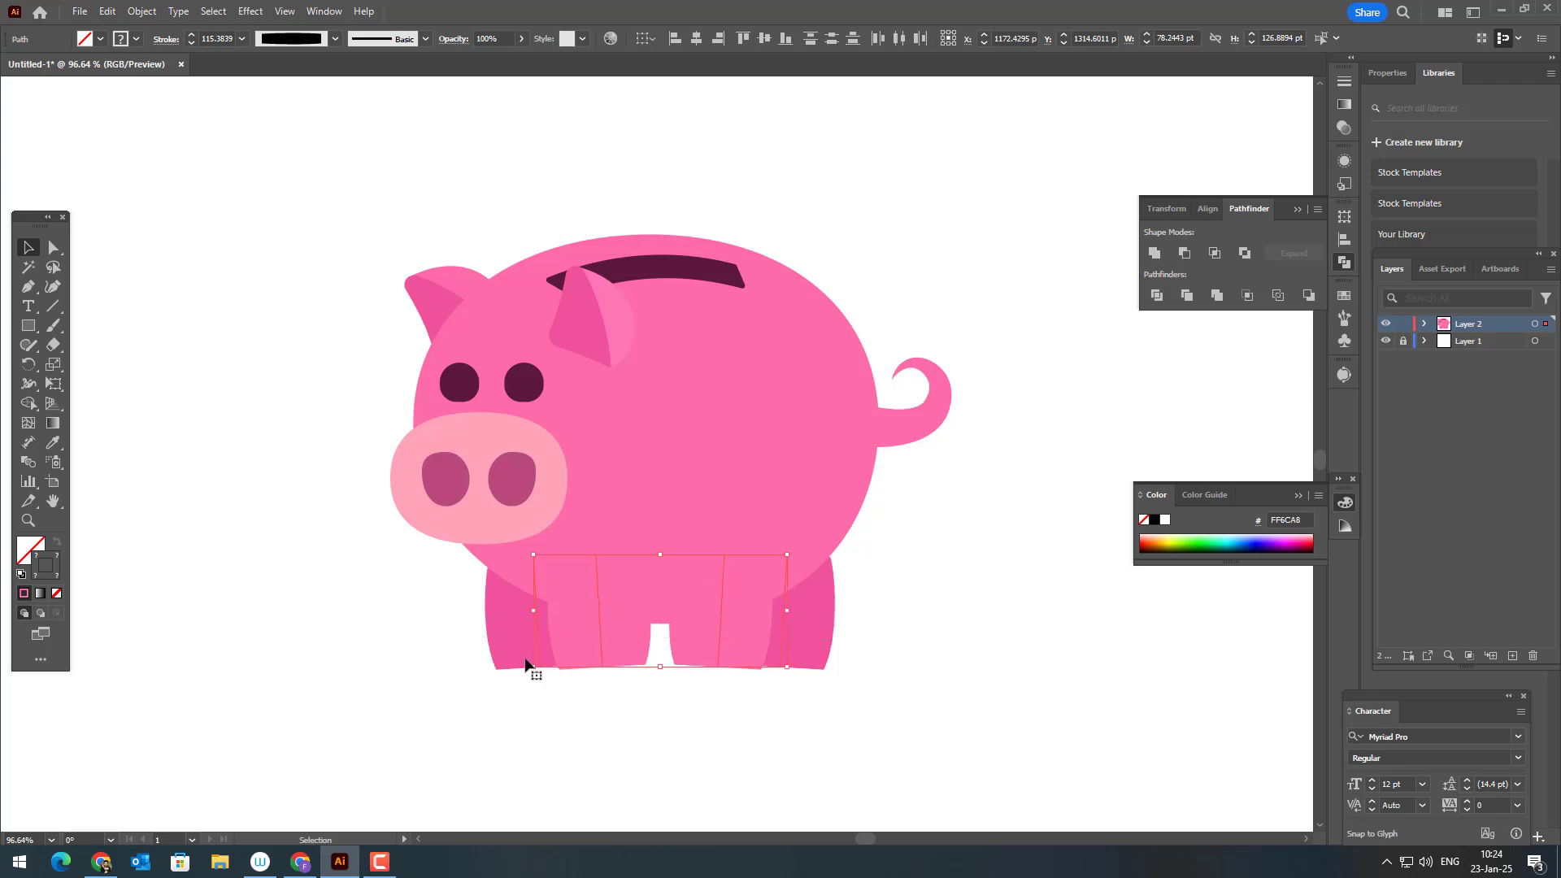
double_click(718, 663)
left_click_drag(899, 709, 355, 690)
key("Escape")
left_click_drag(726, 681, 714, 621)
Nudge the two darker far-side legs up by four small increments so they sit slightly higher than the lighter legs
left_click(794, 622)
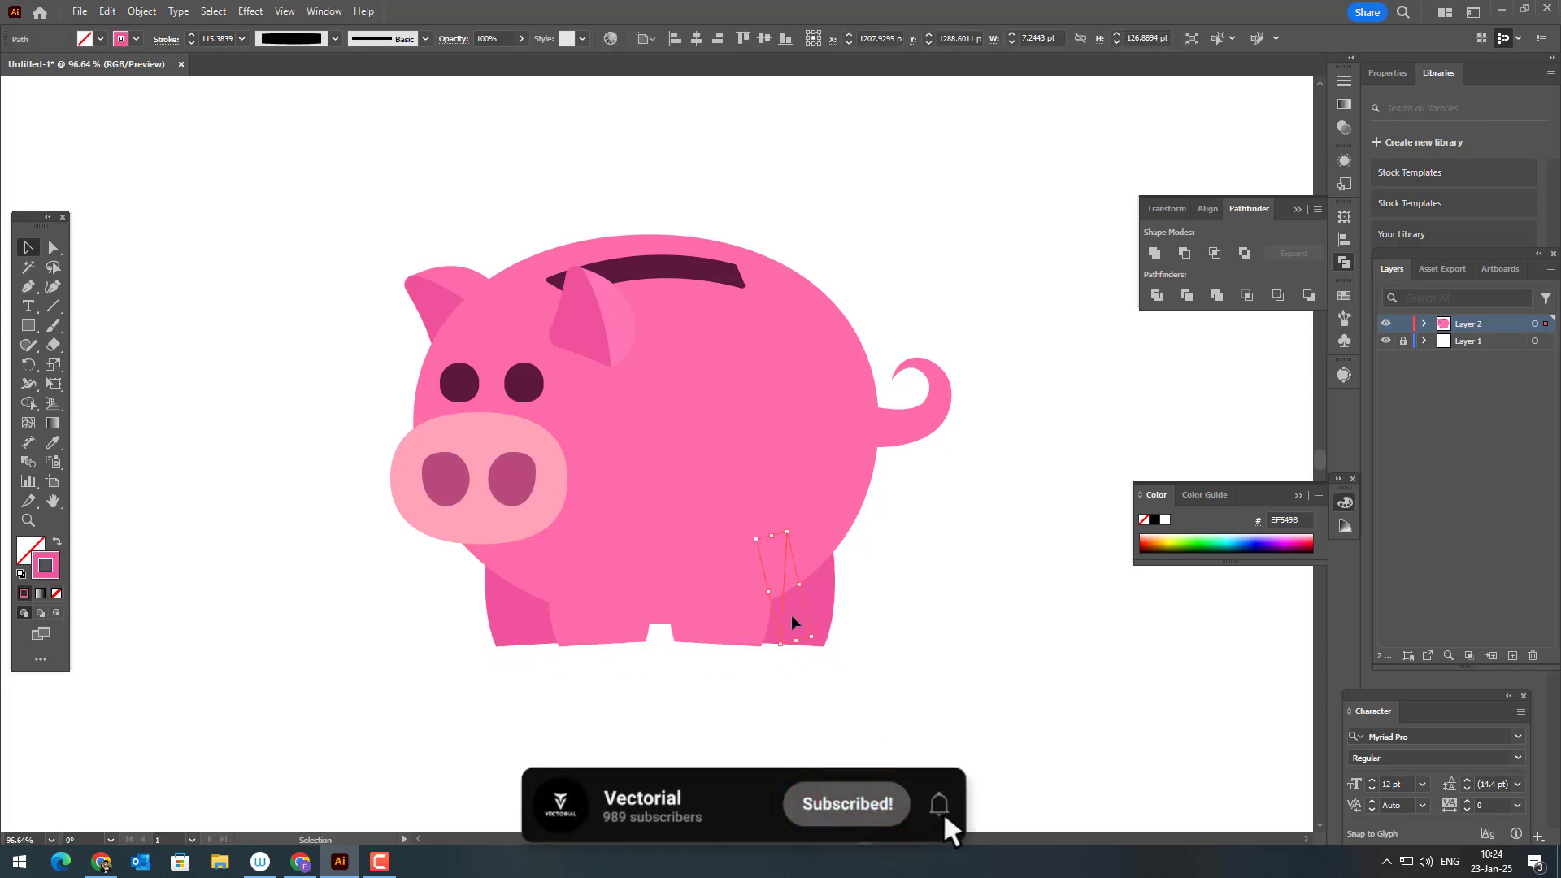
left_click(521, 624, "shift")
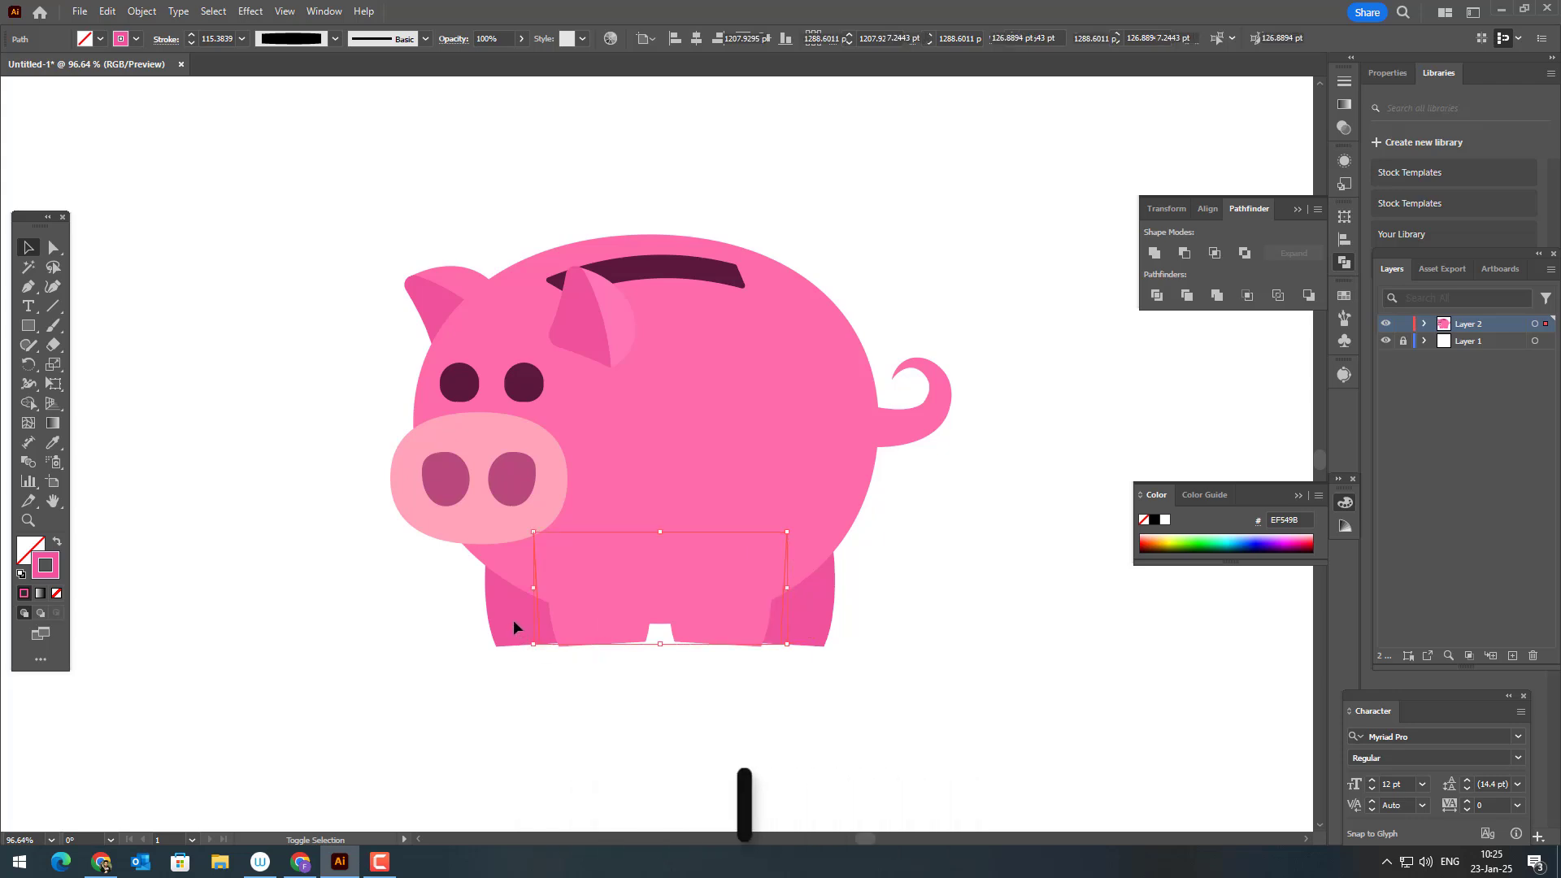
key("Up")
key("Up")
key("Up")
key("Up")
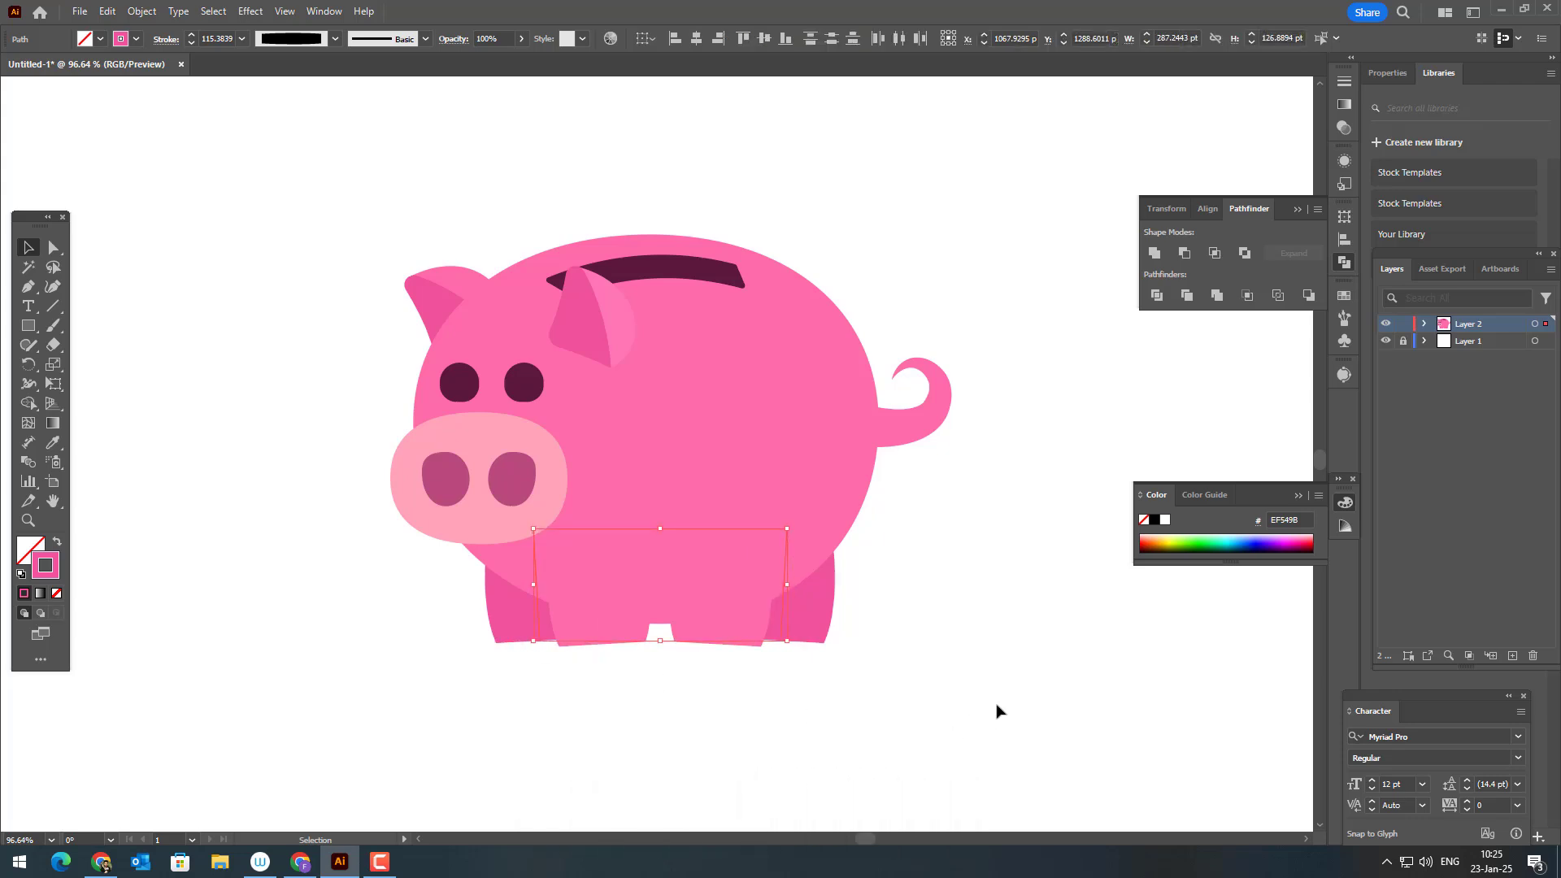
Shift the lighter rear leg toward the tail and the darker rear leg toward the belly, partly behind the lighter one
left_click(721, 627)
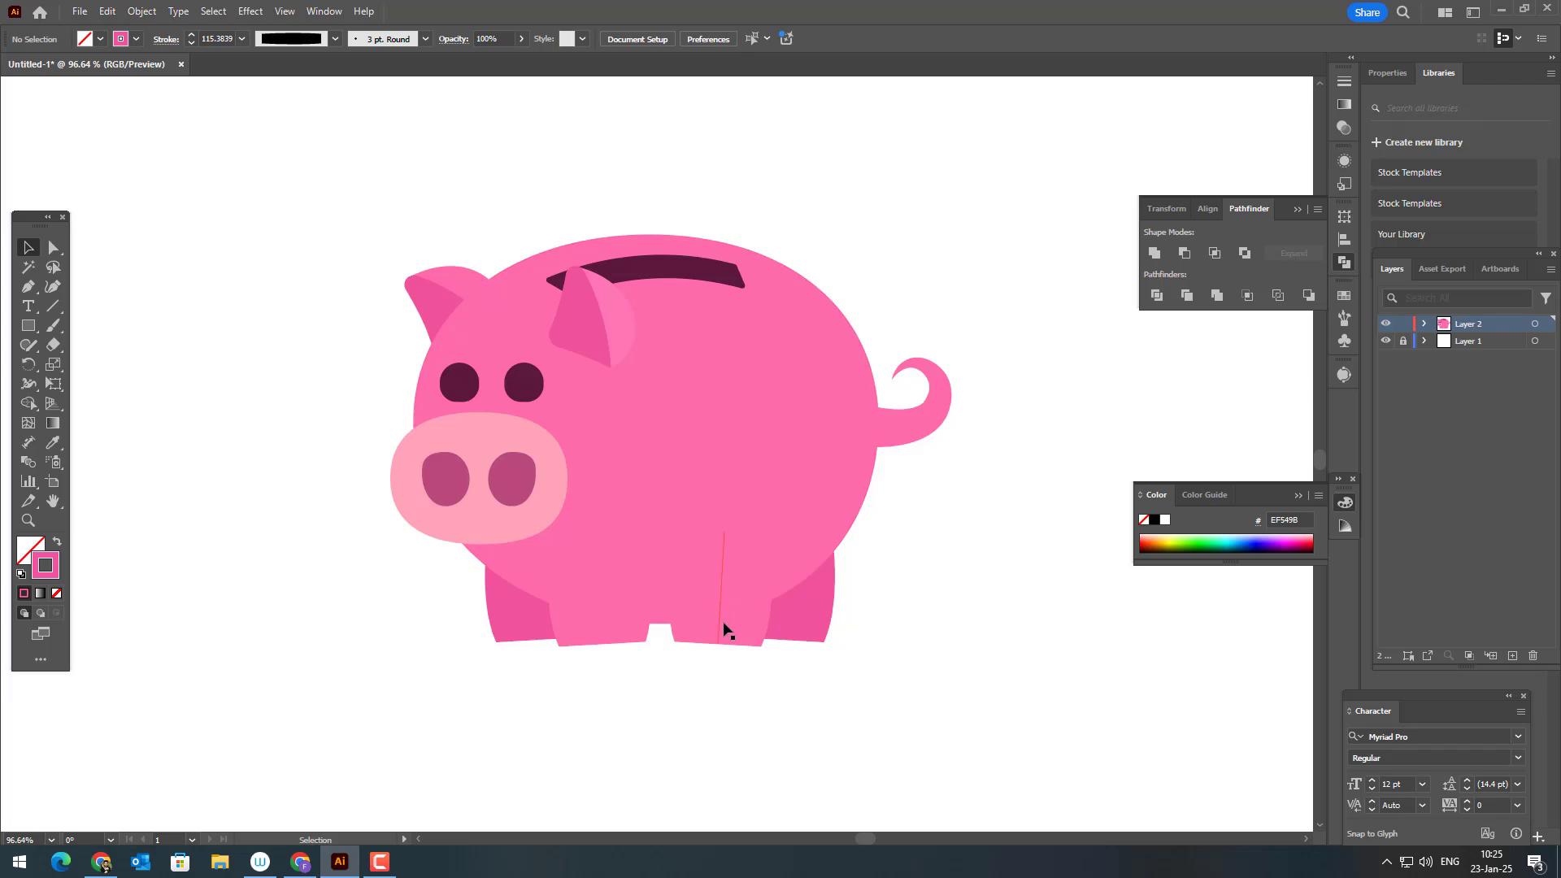
left_click_drag(721, 627, 774, 608)
left_click(832, 585)
left_click(931, 720)
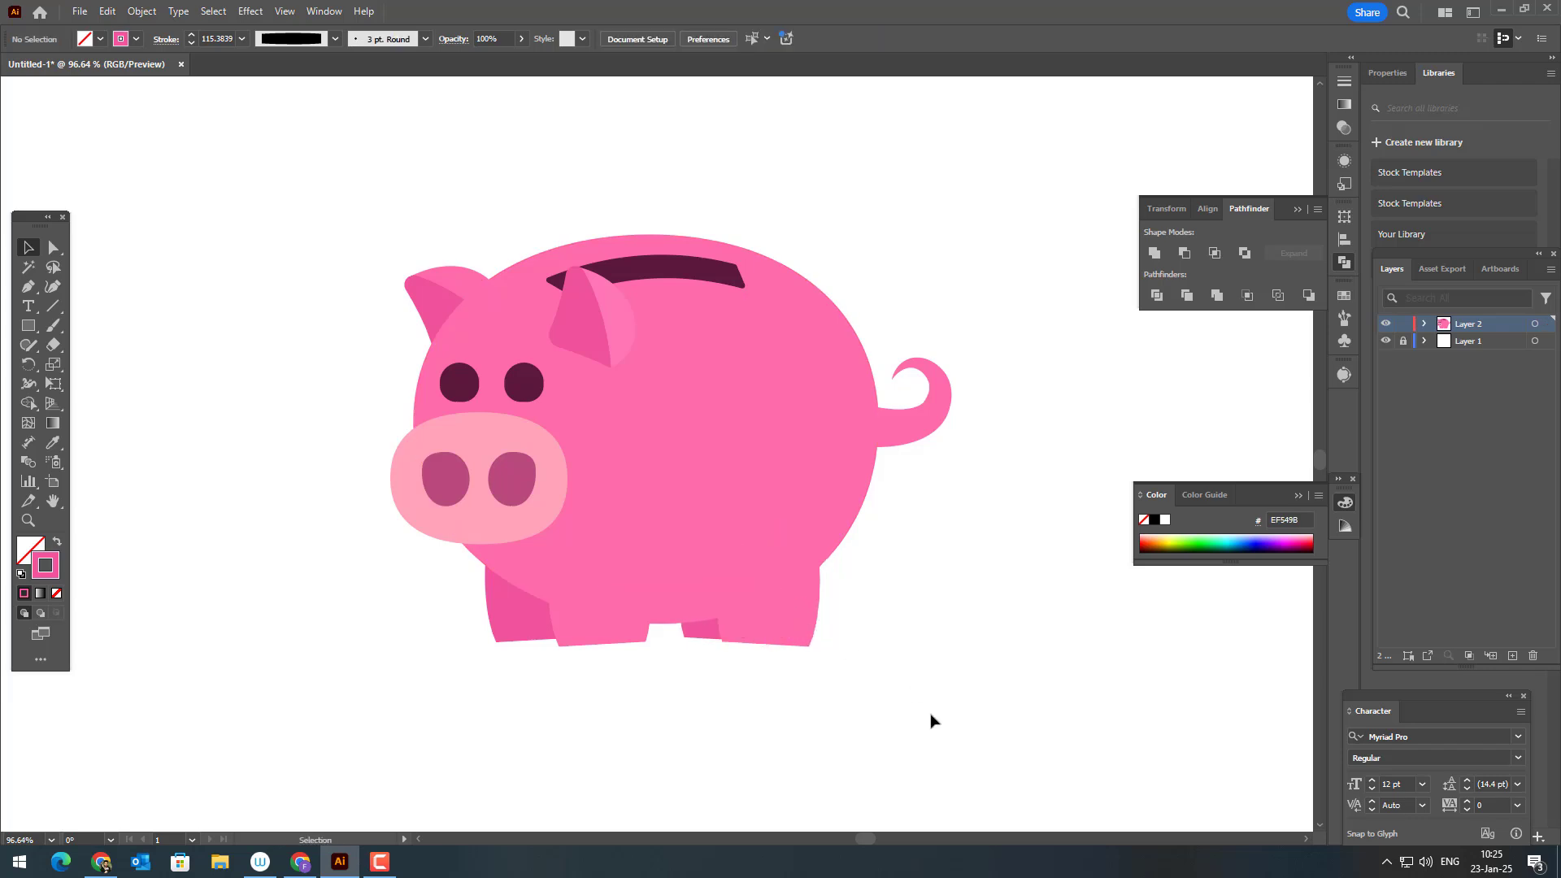
Expand the appearance of all four legs into filled shapes
left_click_drag(929, 717, 397, 632)
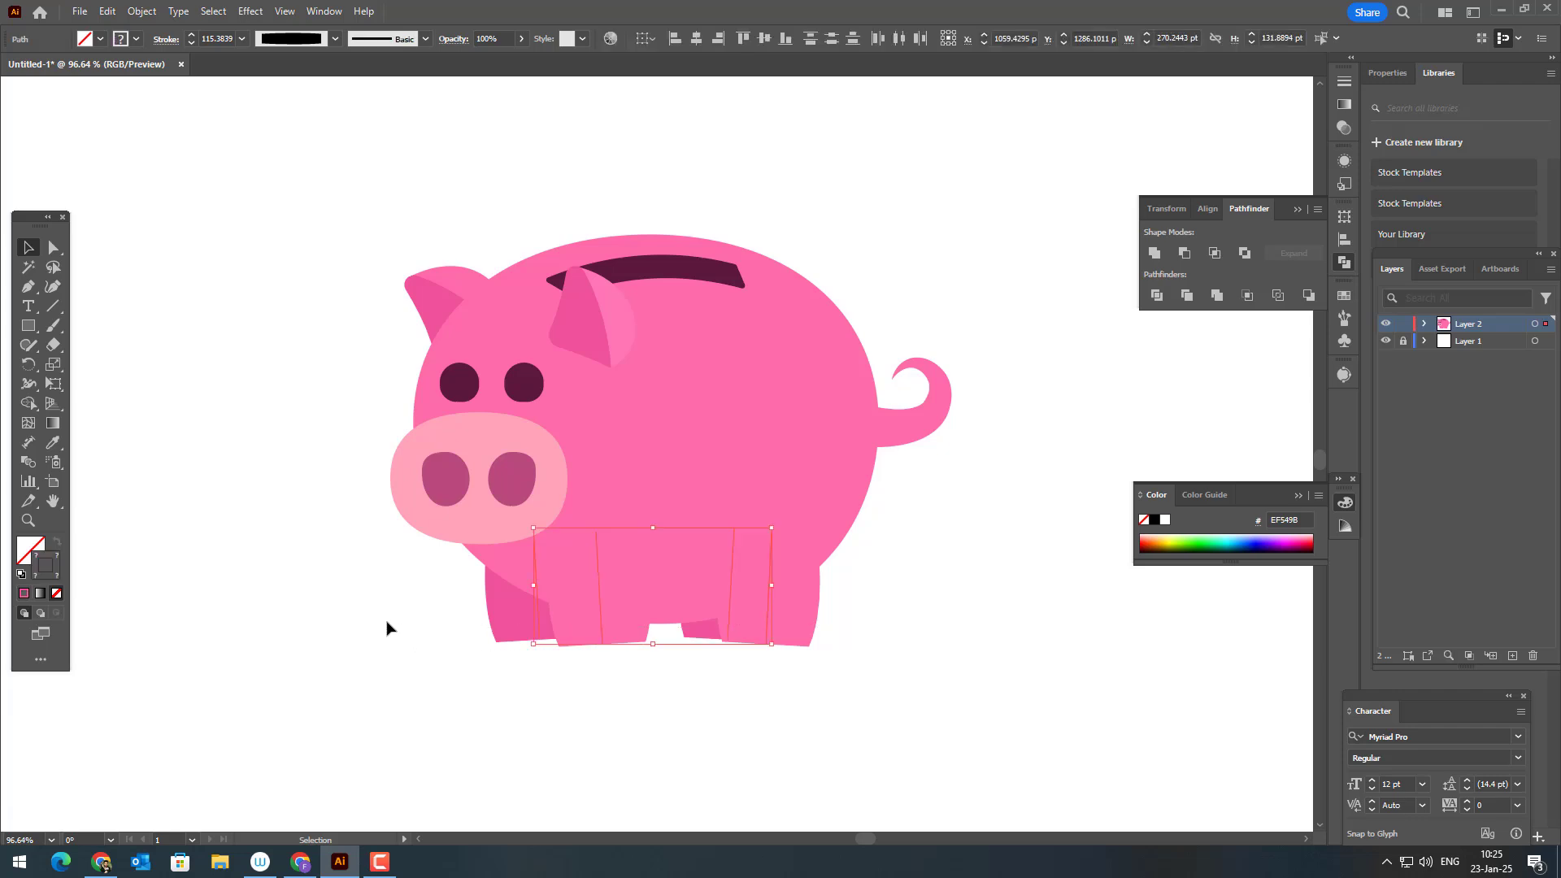
left_click(143, 13)
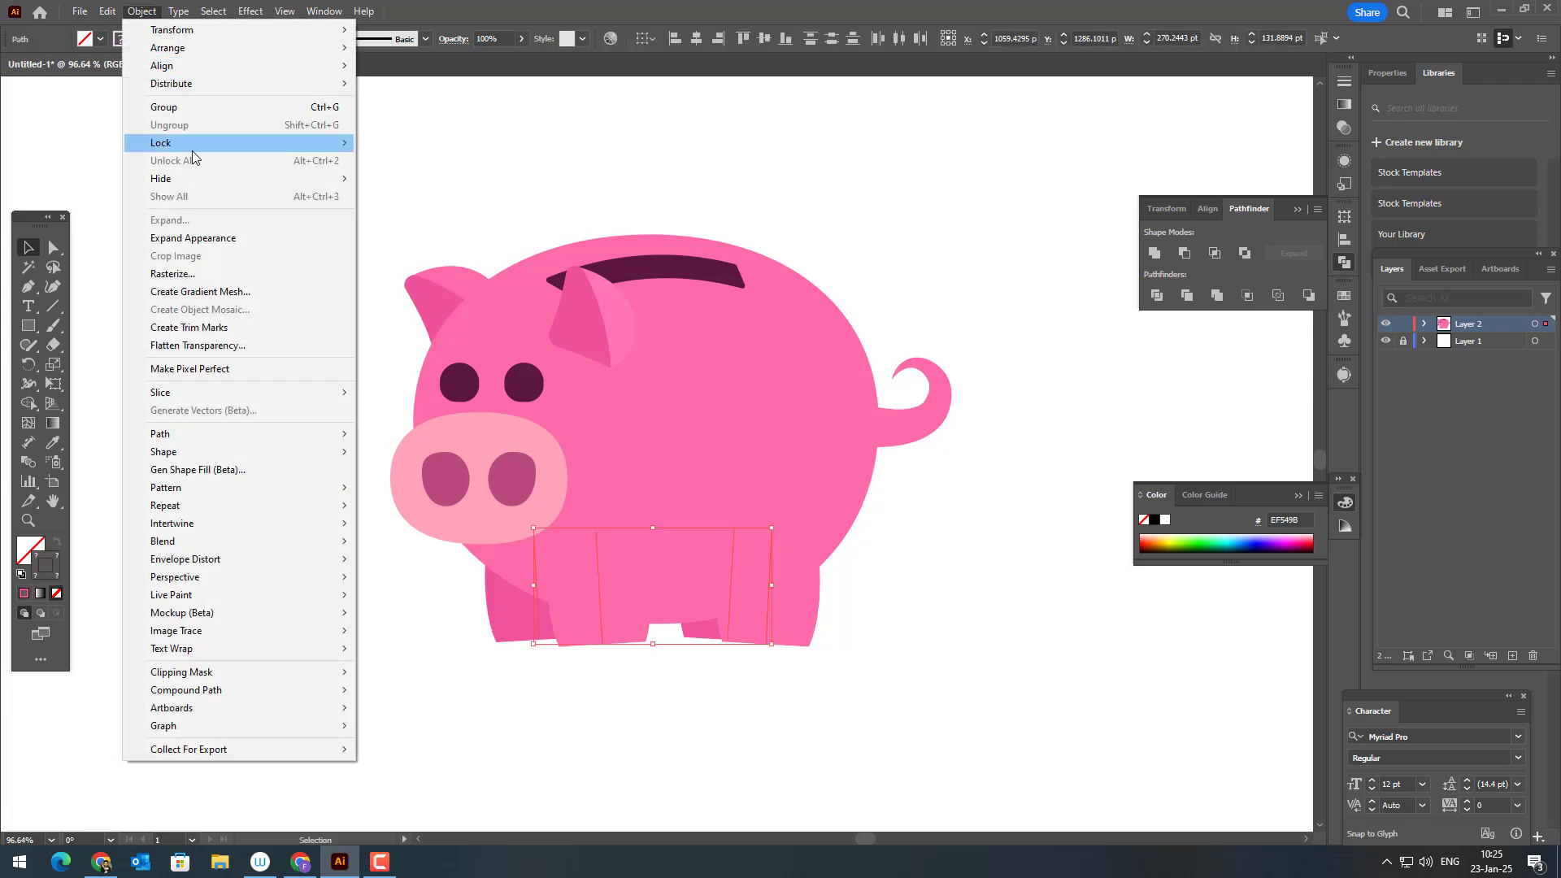
left_click(195, 238)
left_click(143, 13)
left_click(235, 221)
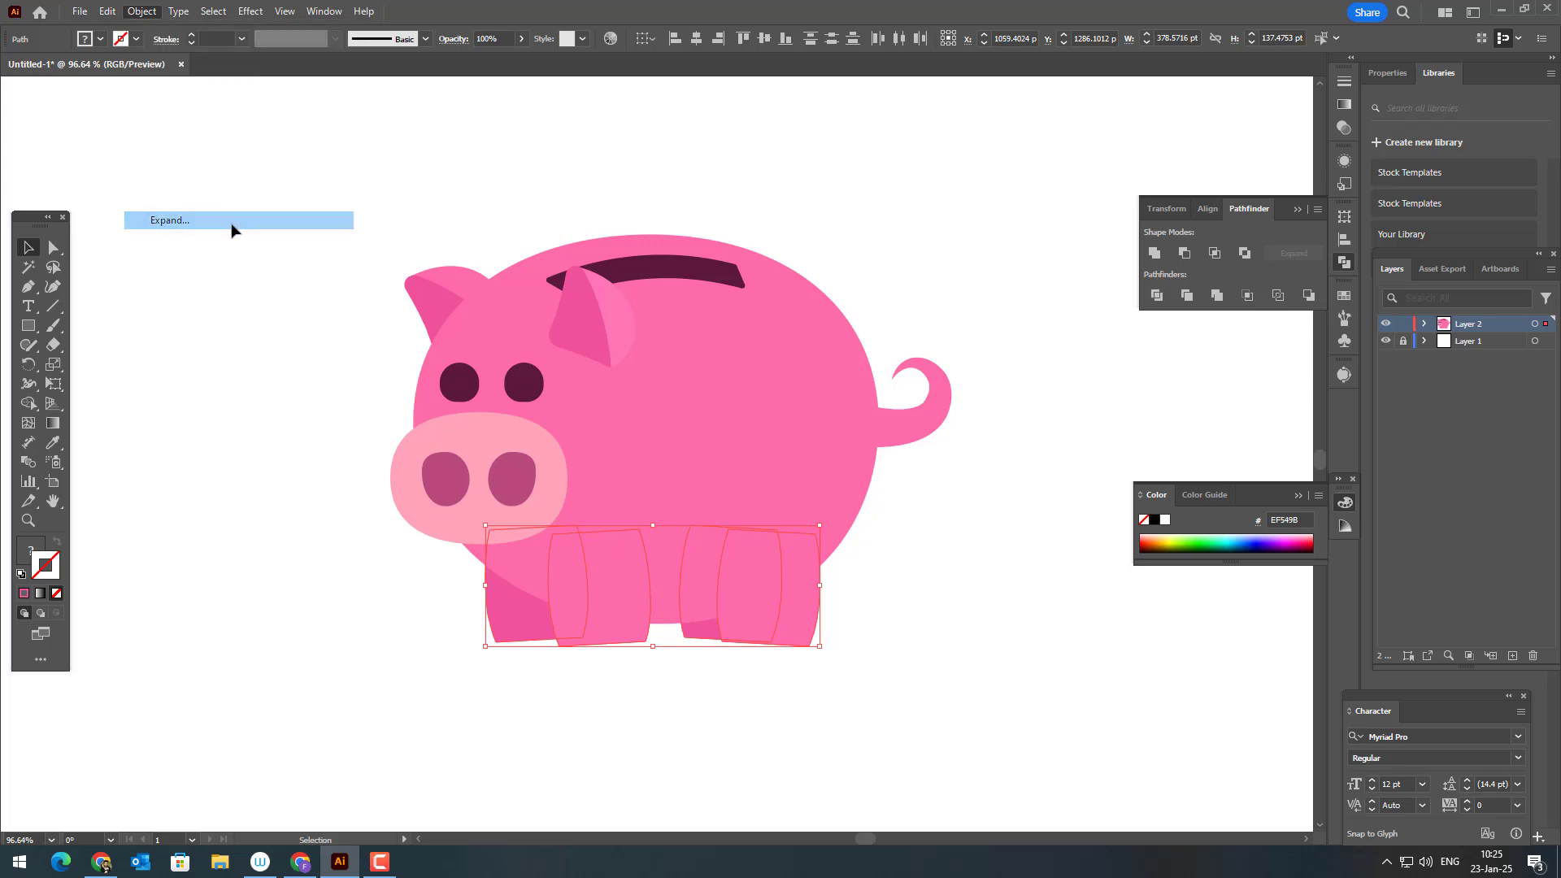
left_click(837, 721)
Round the bottom corners of all four legs to a radius of about 11 pt
key("z")
left_click(807, 712)
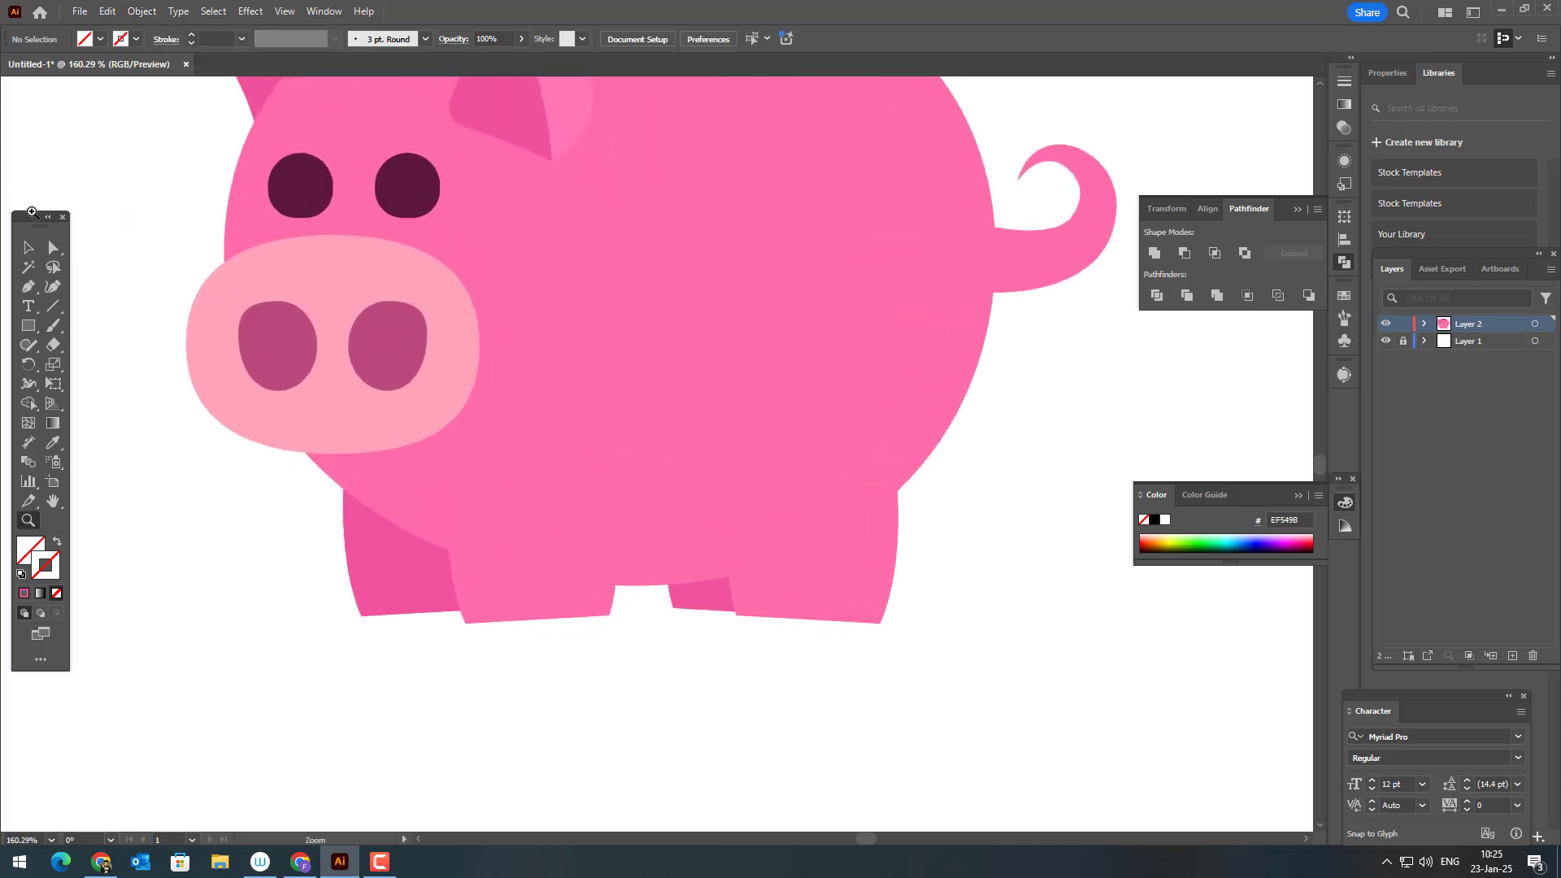
left_click(53, 248)
left_click_drag(1017, 734, 146, 602)
left_click_drag(478, 616, 478, 613)
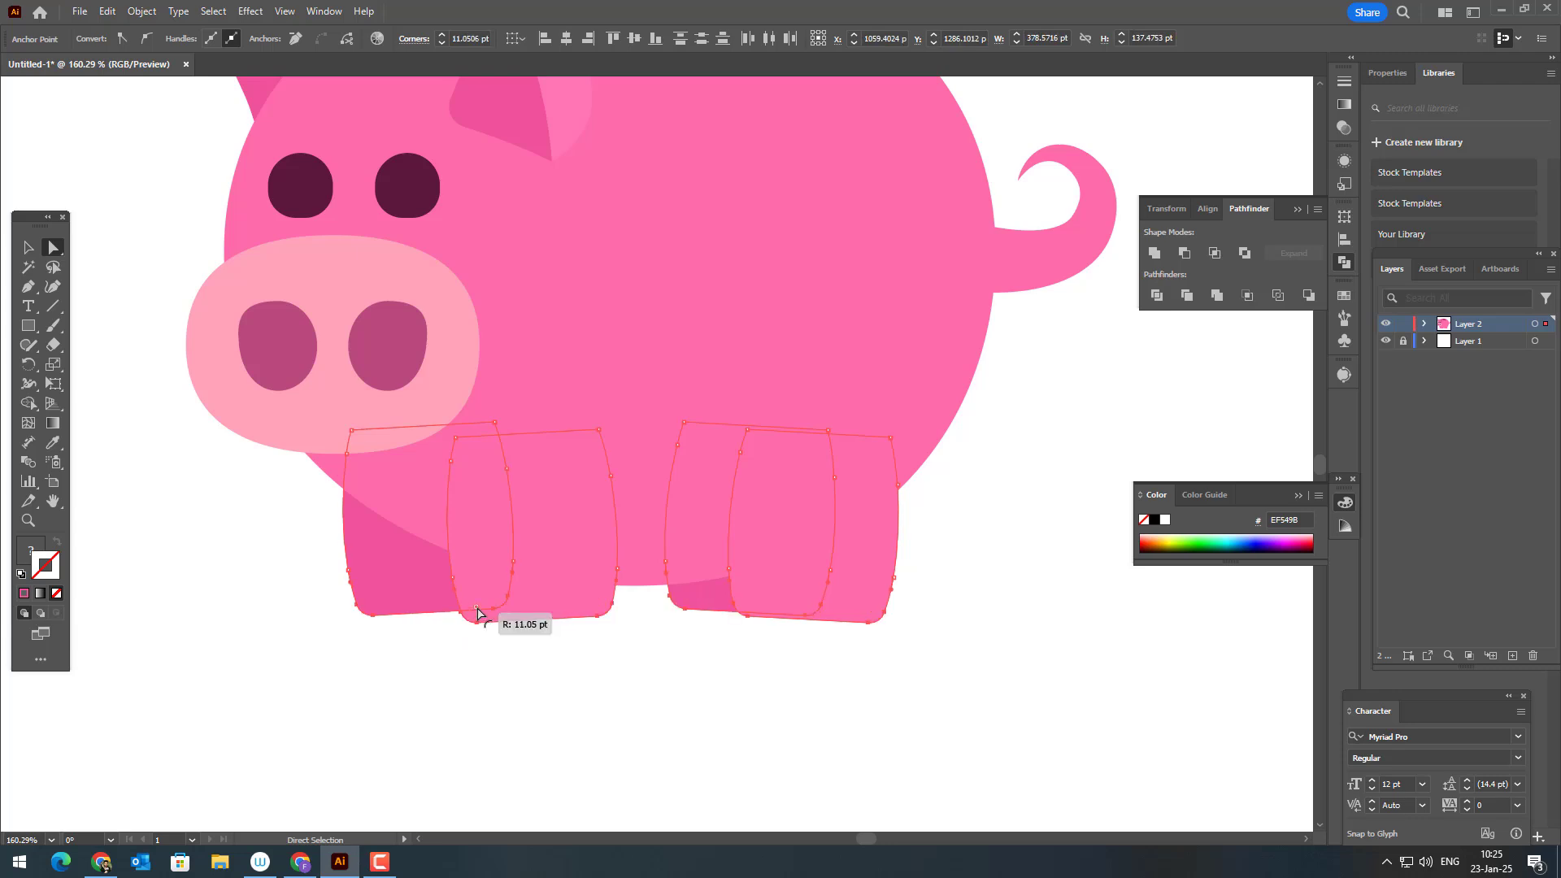
left_click(596, 705)
key("z")
left_click_drag(657, 682, 491, 712)
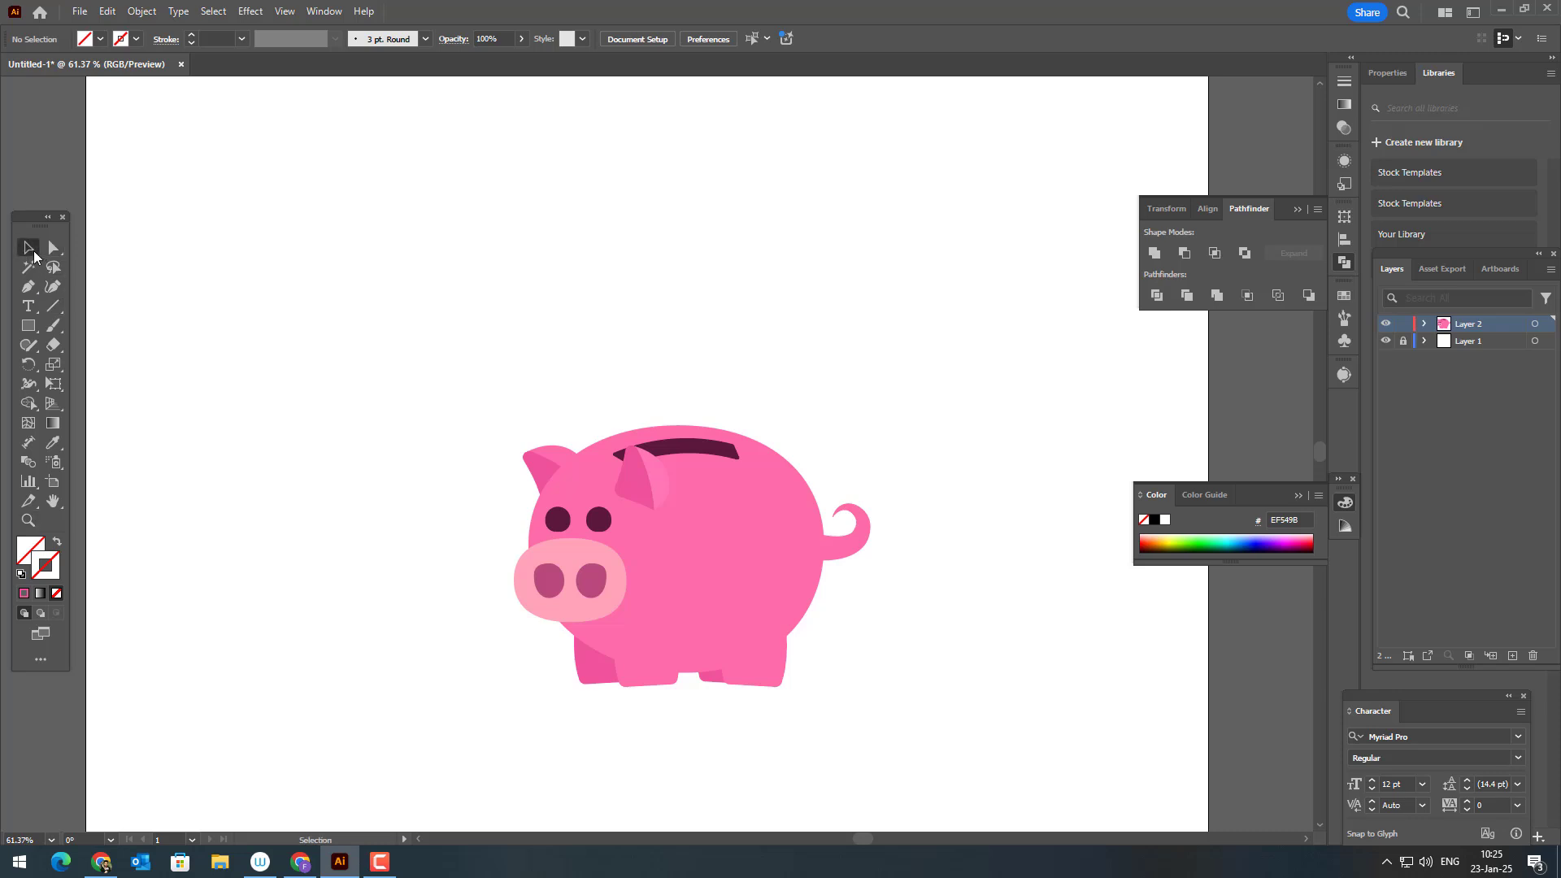
left_click(732, 693)
key("ctrl+equal")
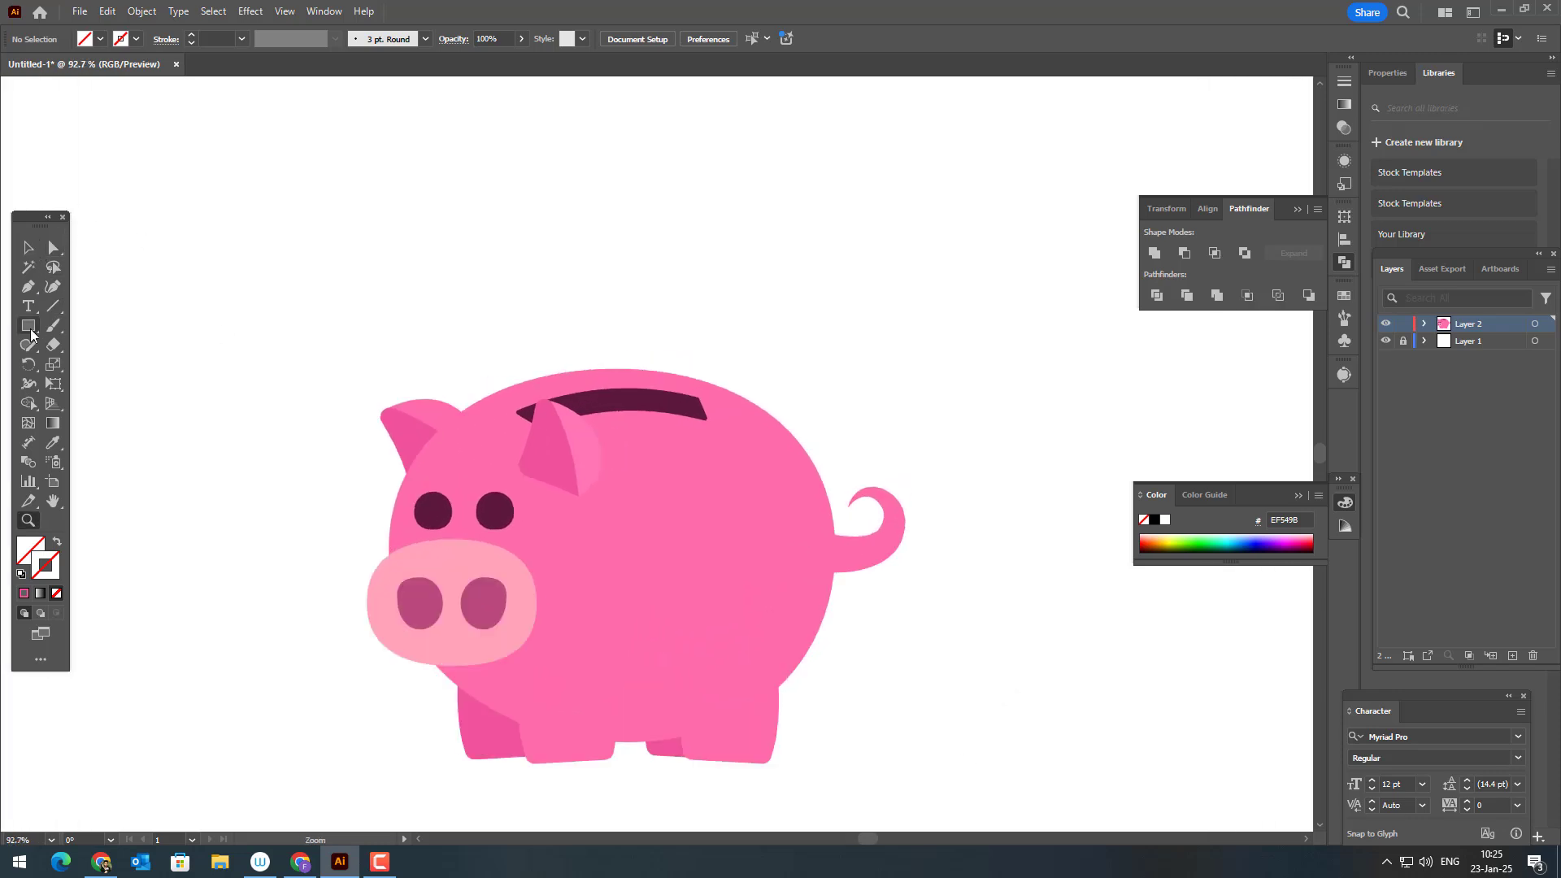
Draw a circle about 141 pt in diameter above the pig's coin slot
left_click(28, 325)
left_click(105, 363)
left_click_drag(633, 235, 752, 344)
Fill the new circle with golden yellow F4B519
double_click(40, 546)
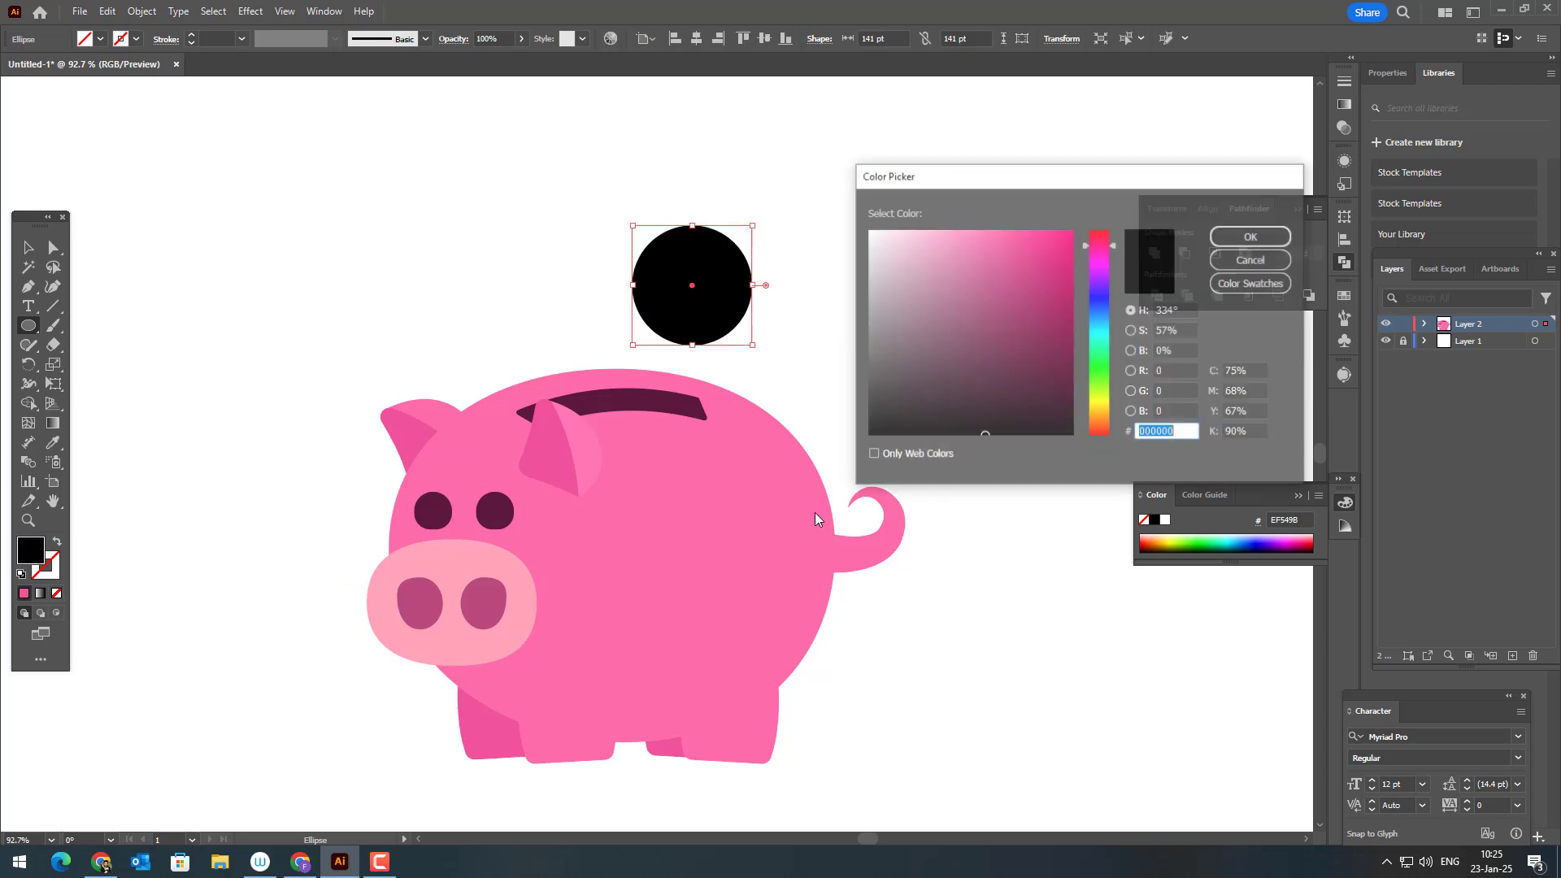
left_click_drag(1099, 421, 1100, 409)
left_click_drag(1048, 272, 1048, 247)
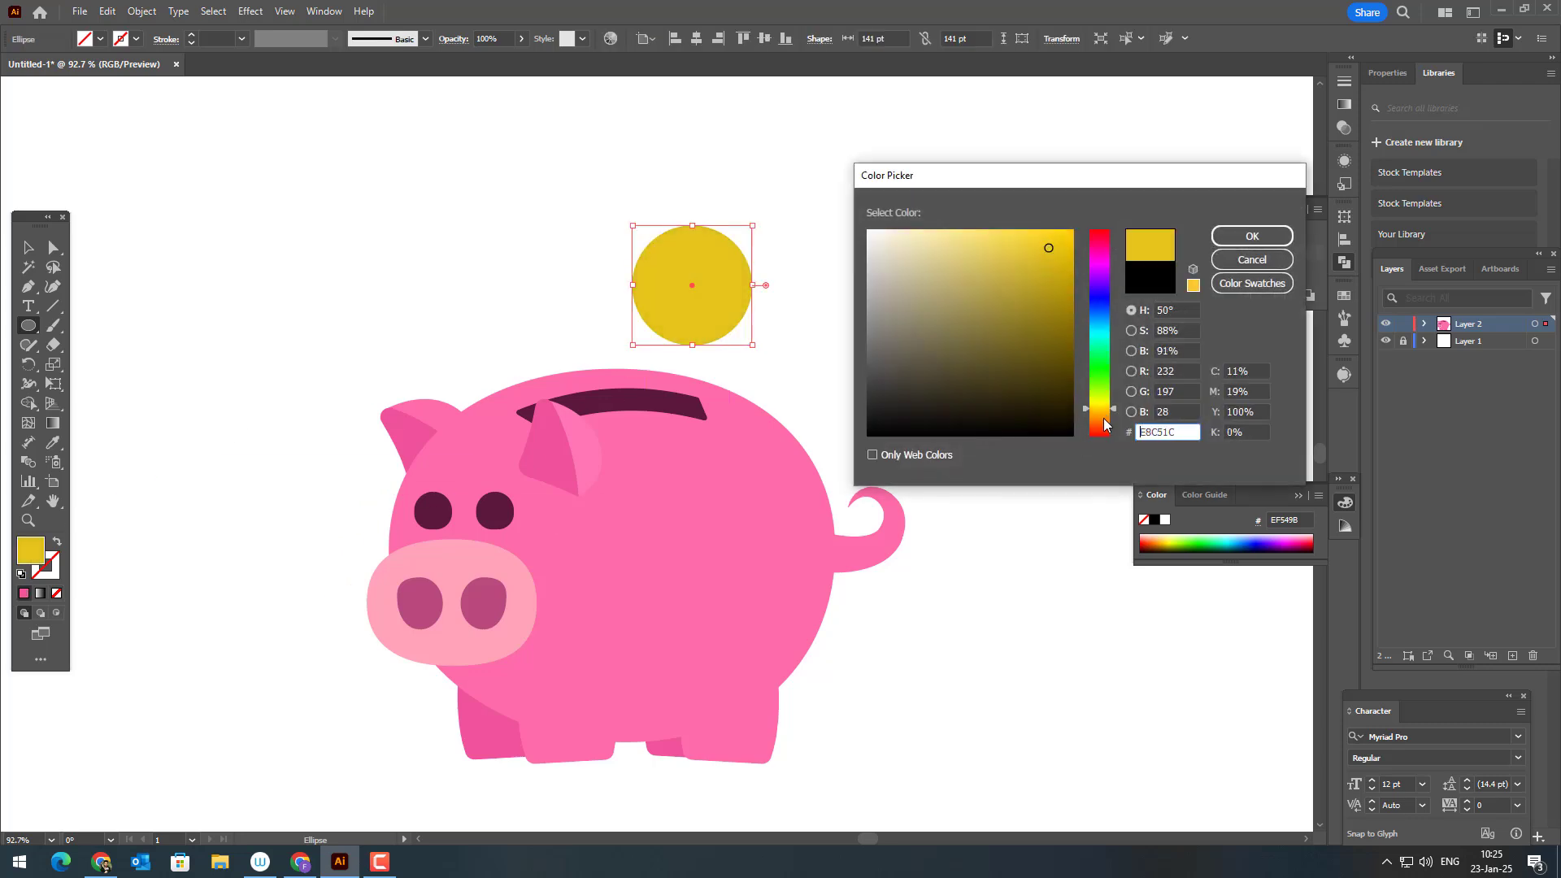
left_click_drag(1104, 417, 1104, 411)
left_click_drag(1048, 248, 1052, 240)
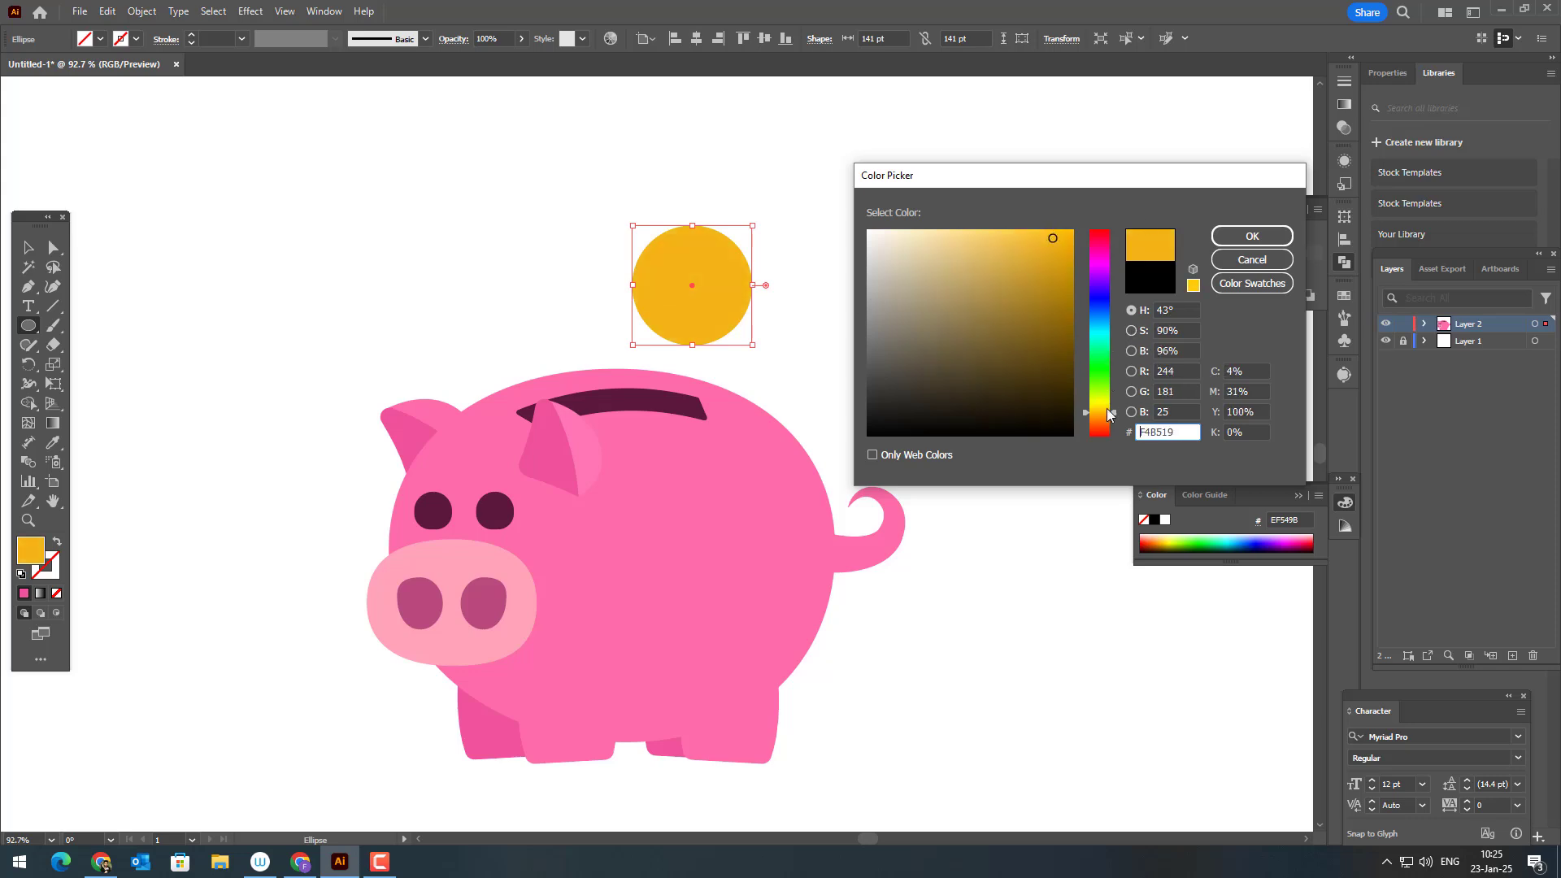
left_click_drag(1105, 408, 1104, 411)
left_click(1219, 234)
Offset the coin circle's path by -15 pt with miter joins to create a smaller concentric circle inside it
left_click(142, 11)
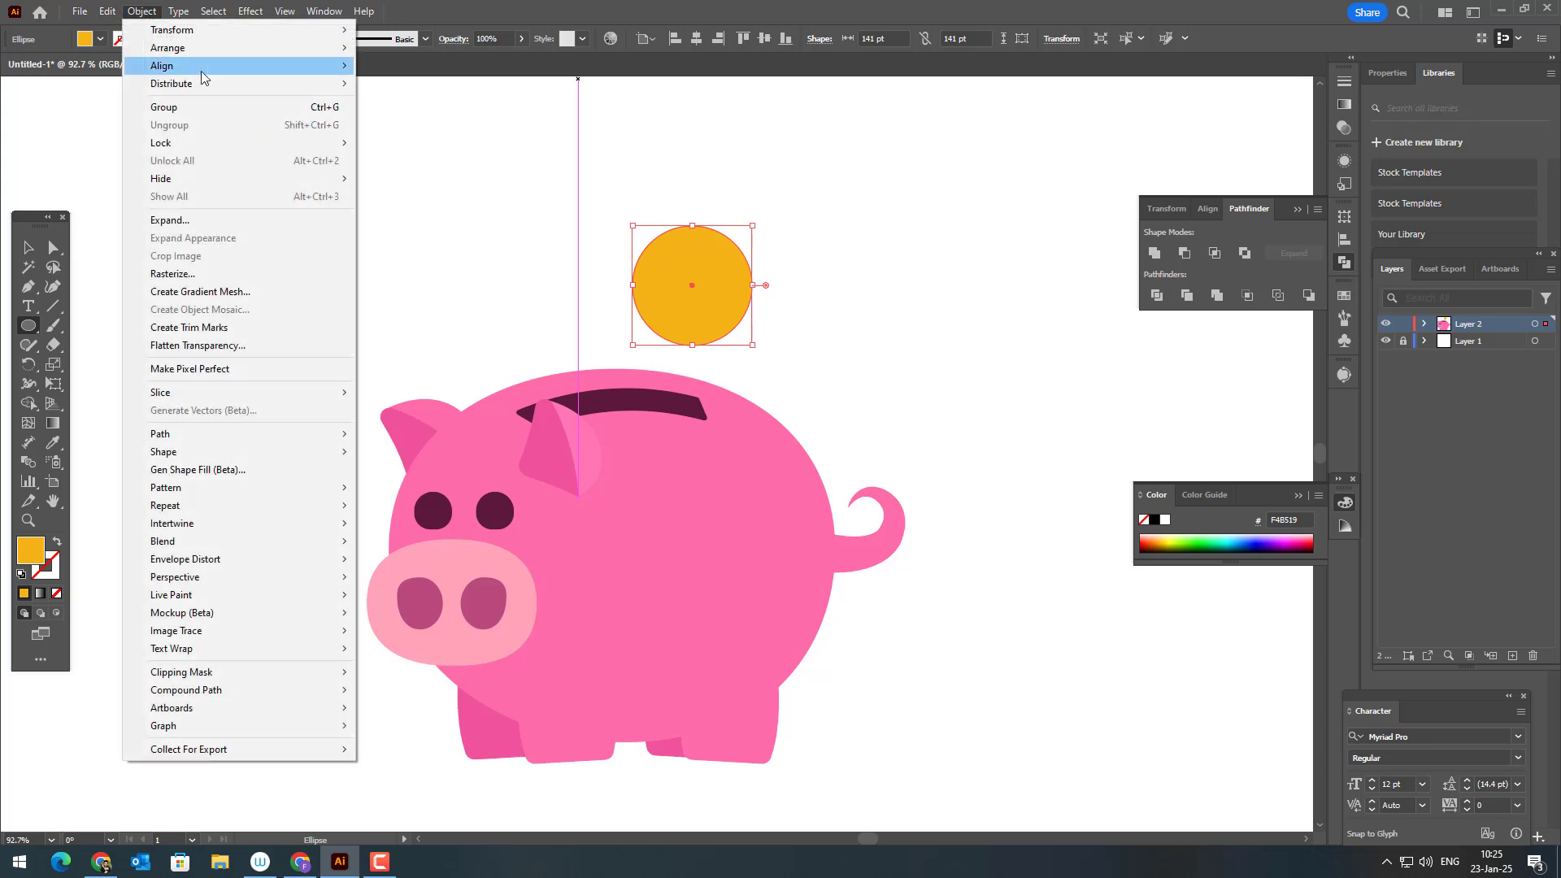
mouse_move(237, 436)
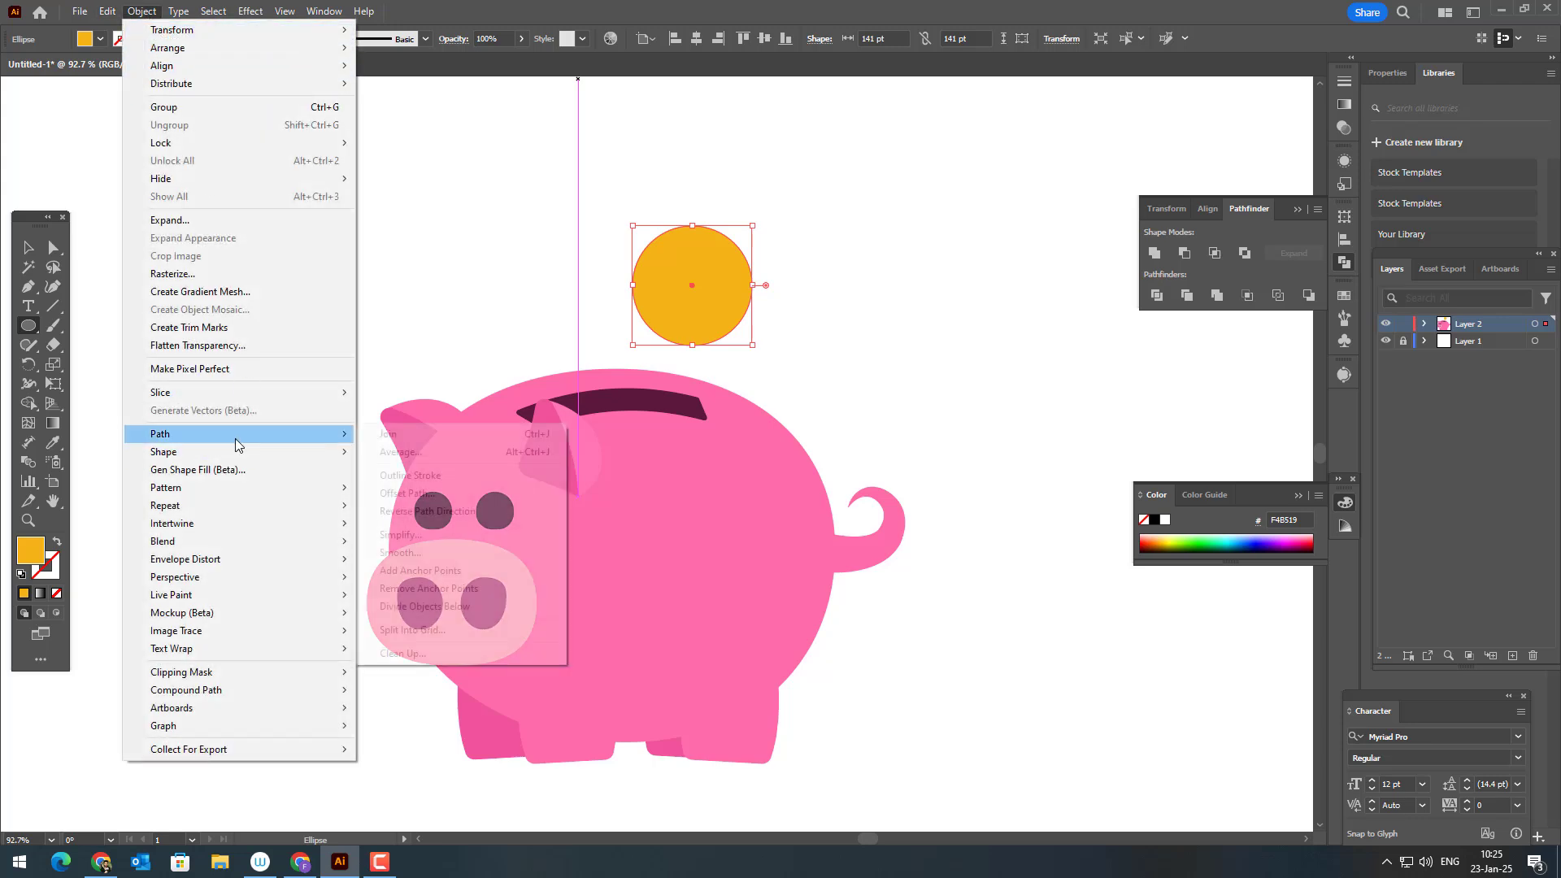
left_click(406, 494)
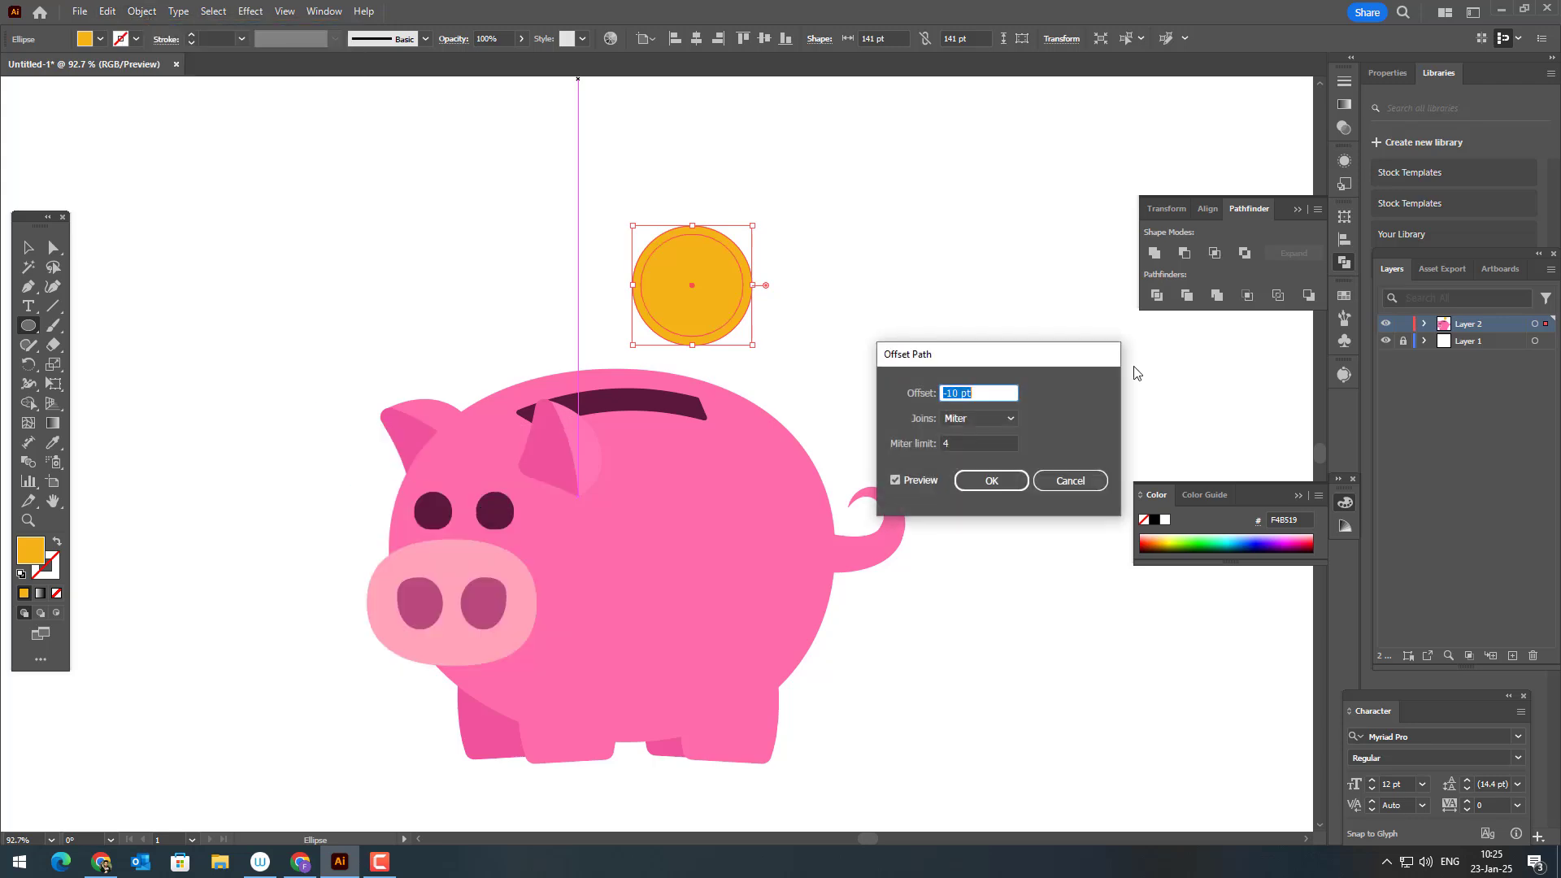
type("-15")
left_click(980, 445)
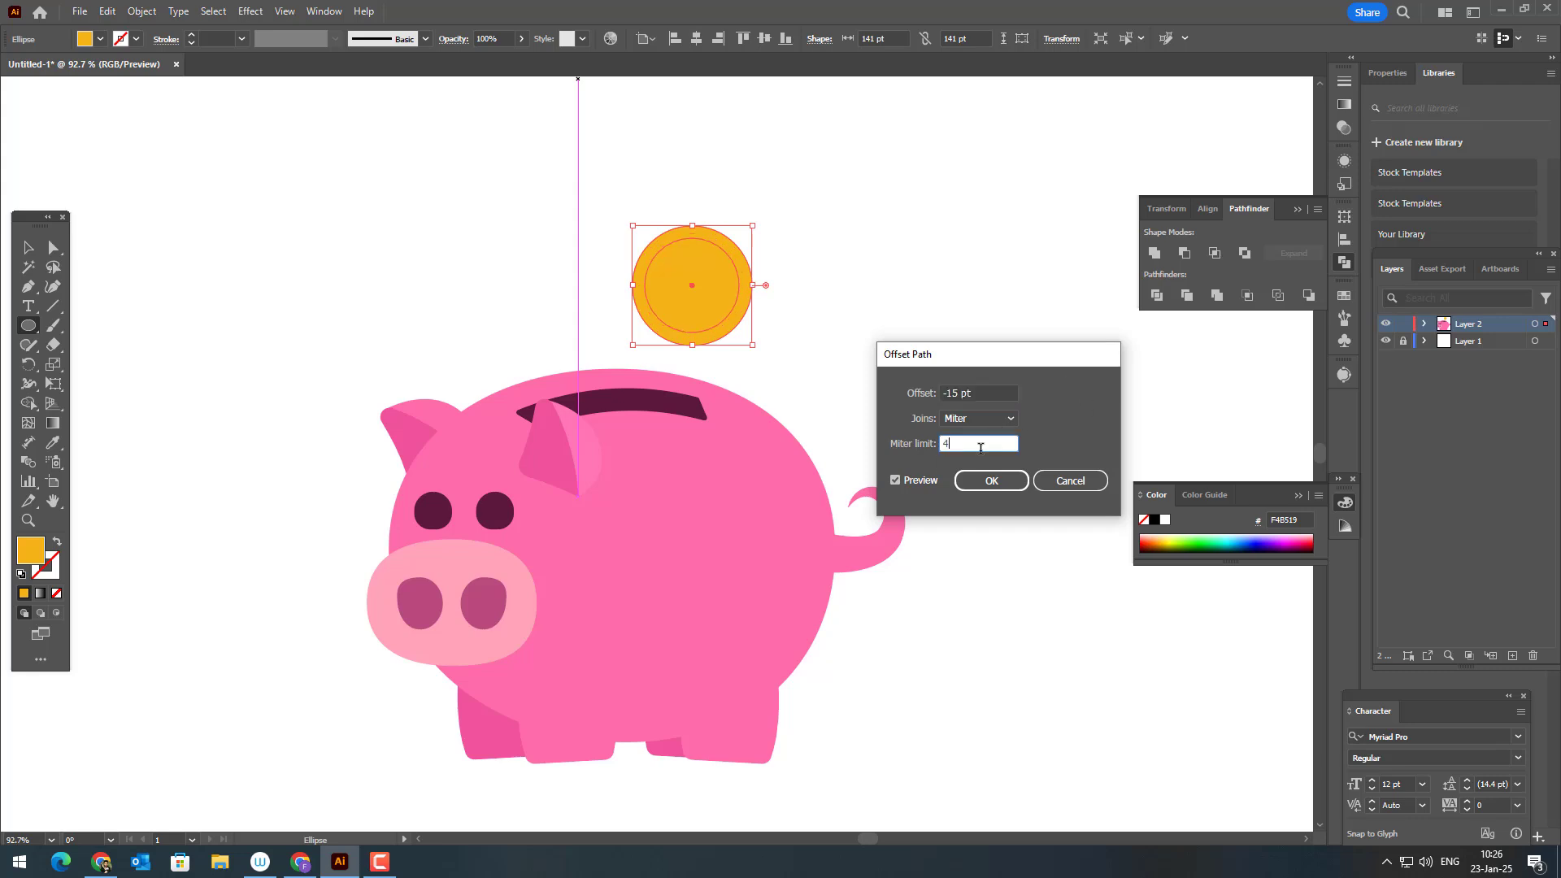
left_click(1011, 481)
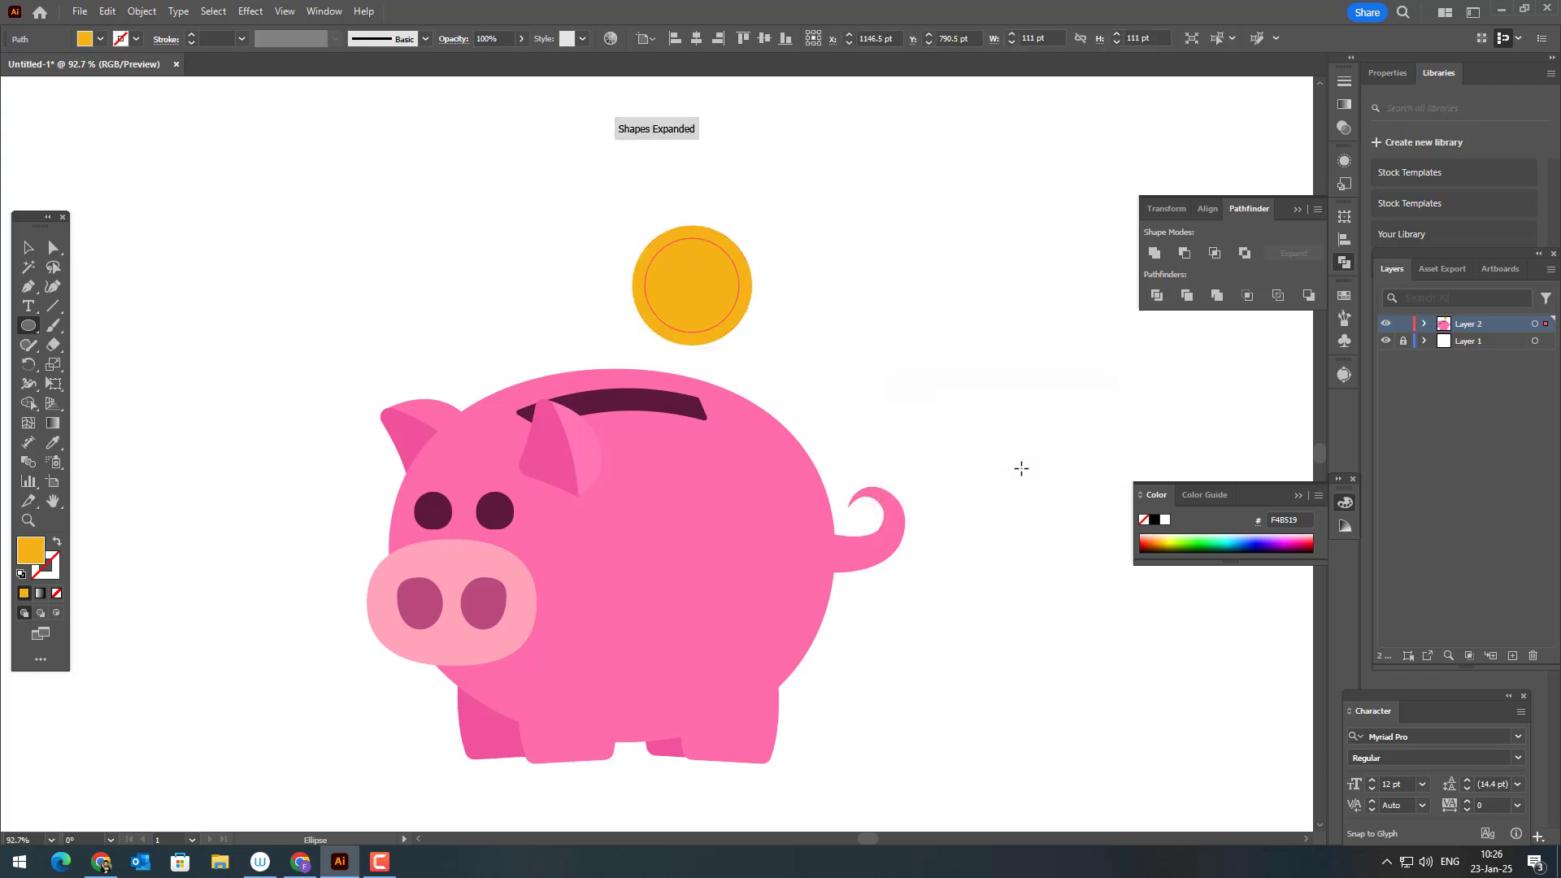
Fill the inner coin circle with orange F2901C
double_click(30, 549)
left_click_drag(1105, 416, 1100, 417)
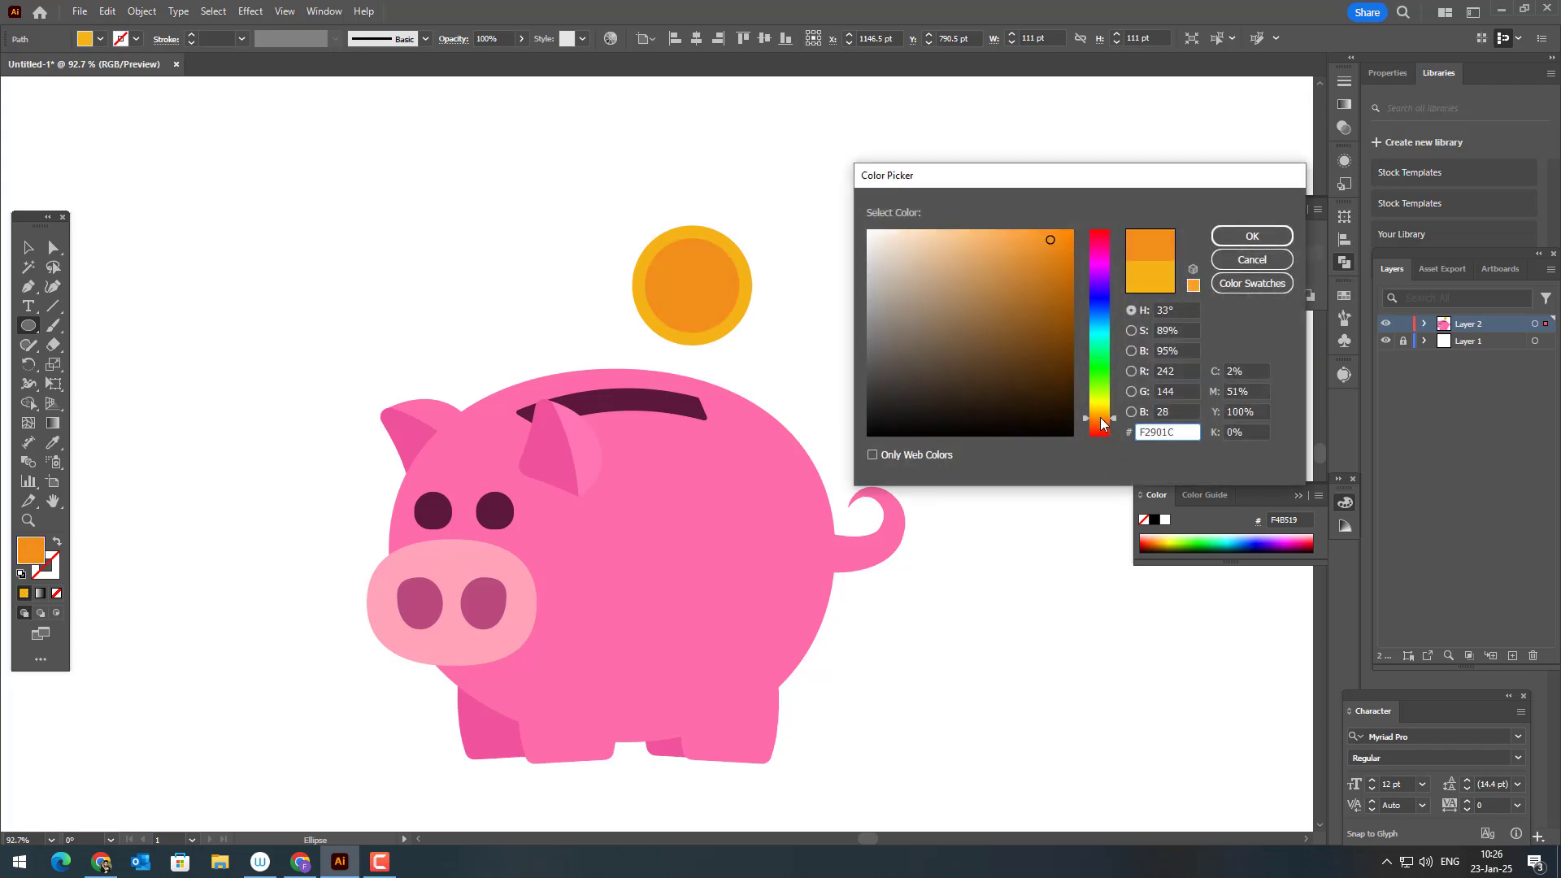
left_click(1252, 236)
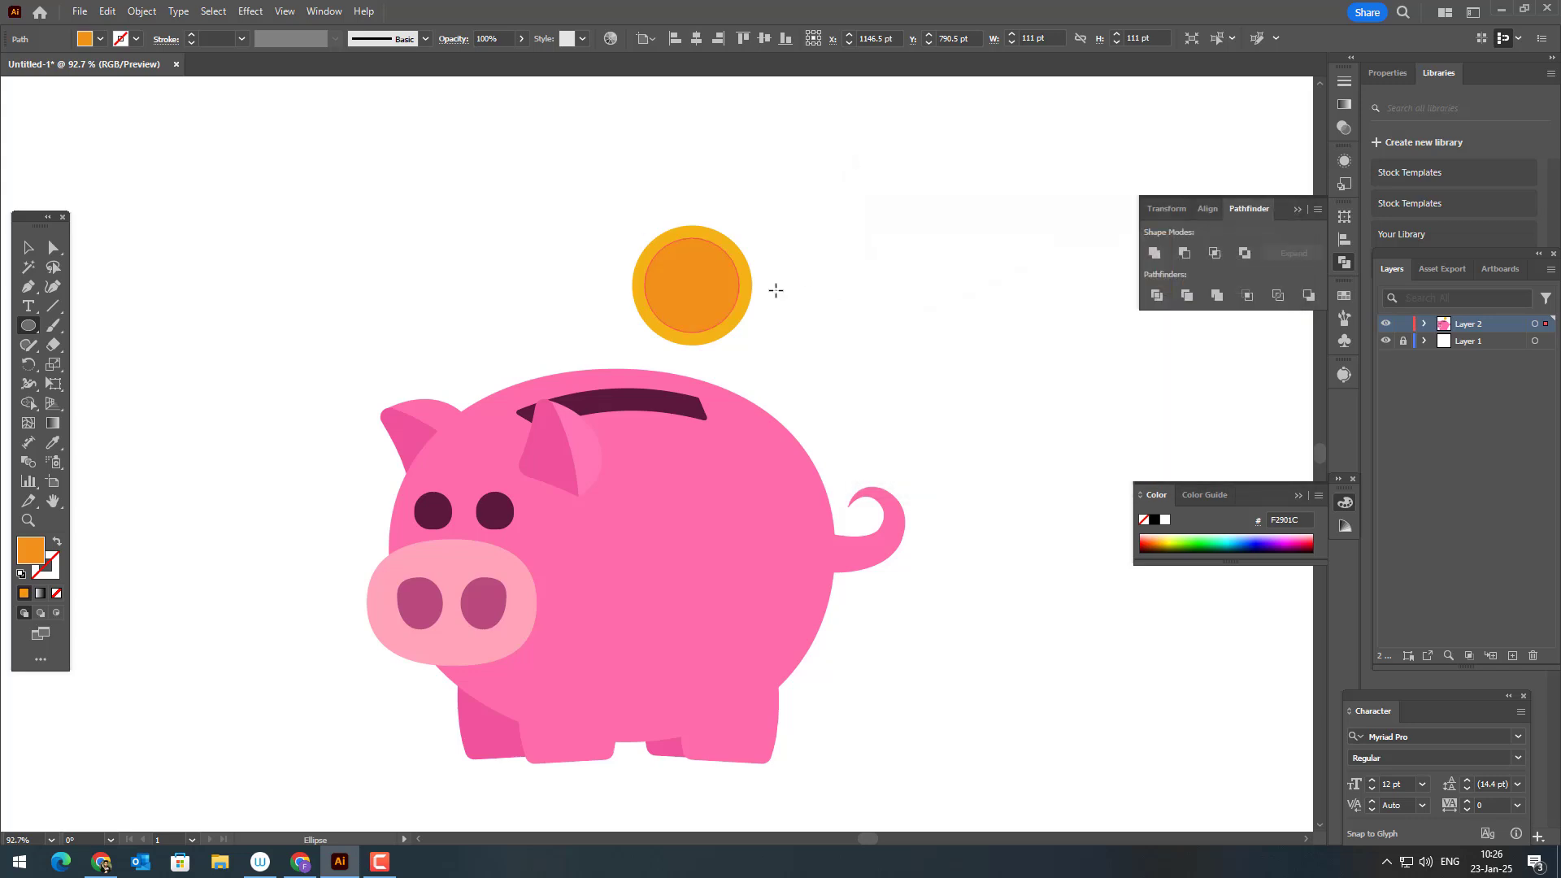
Offset the inner orange circle's path outward by 5 pt to create a thin ring around it
left_click(141, 12)
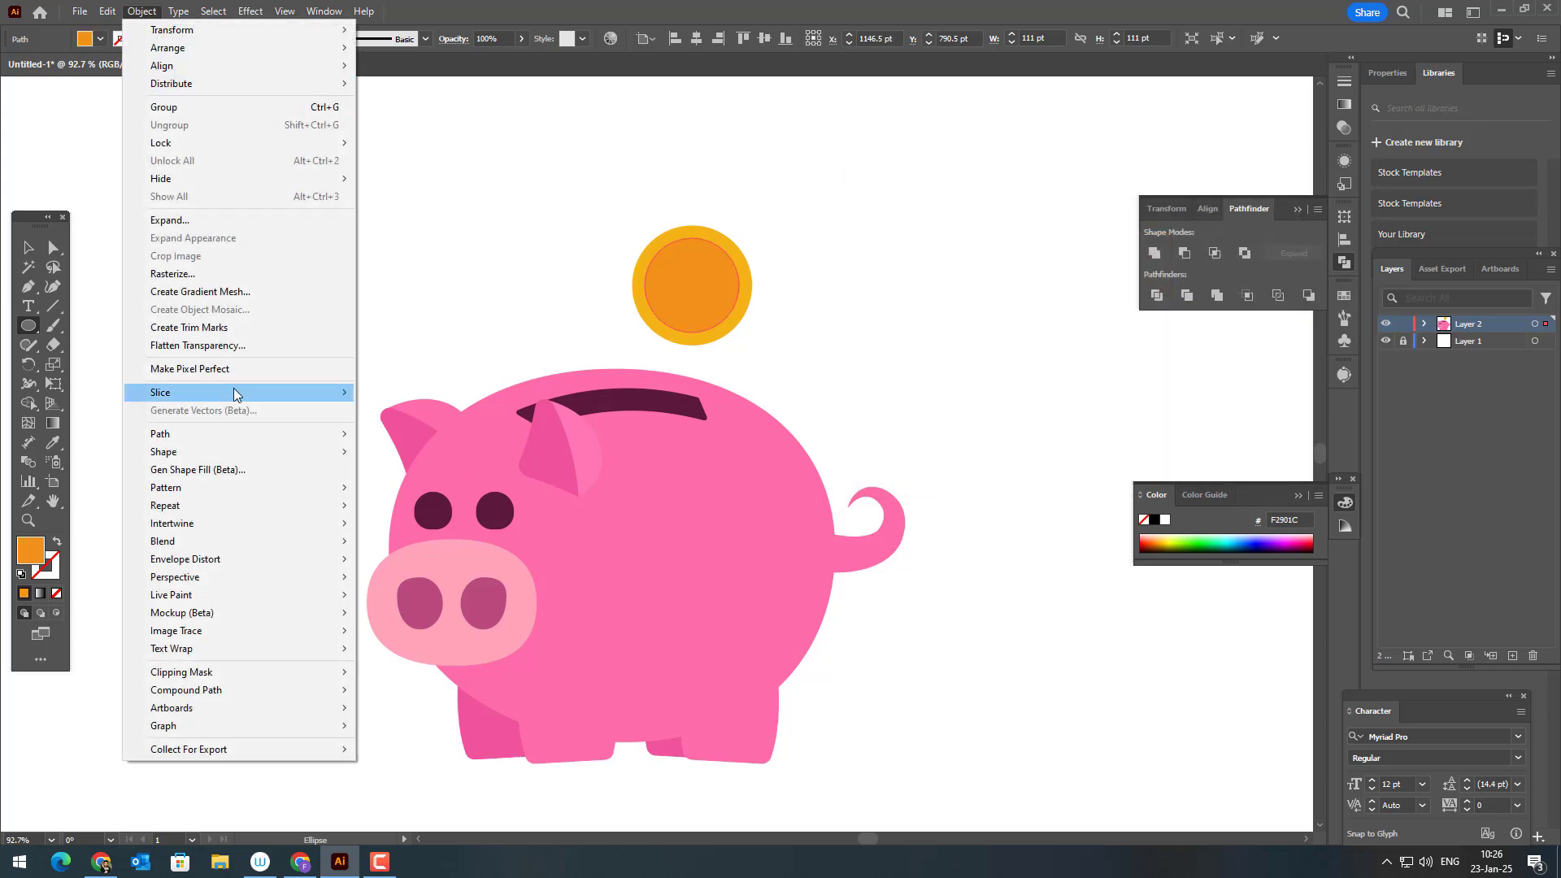
mouse_move(233, 390)
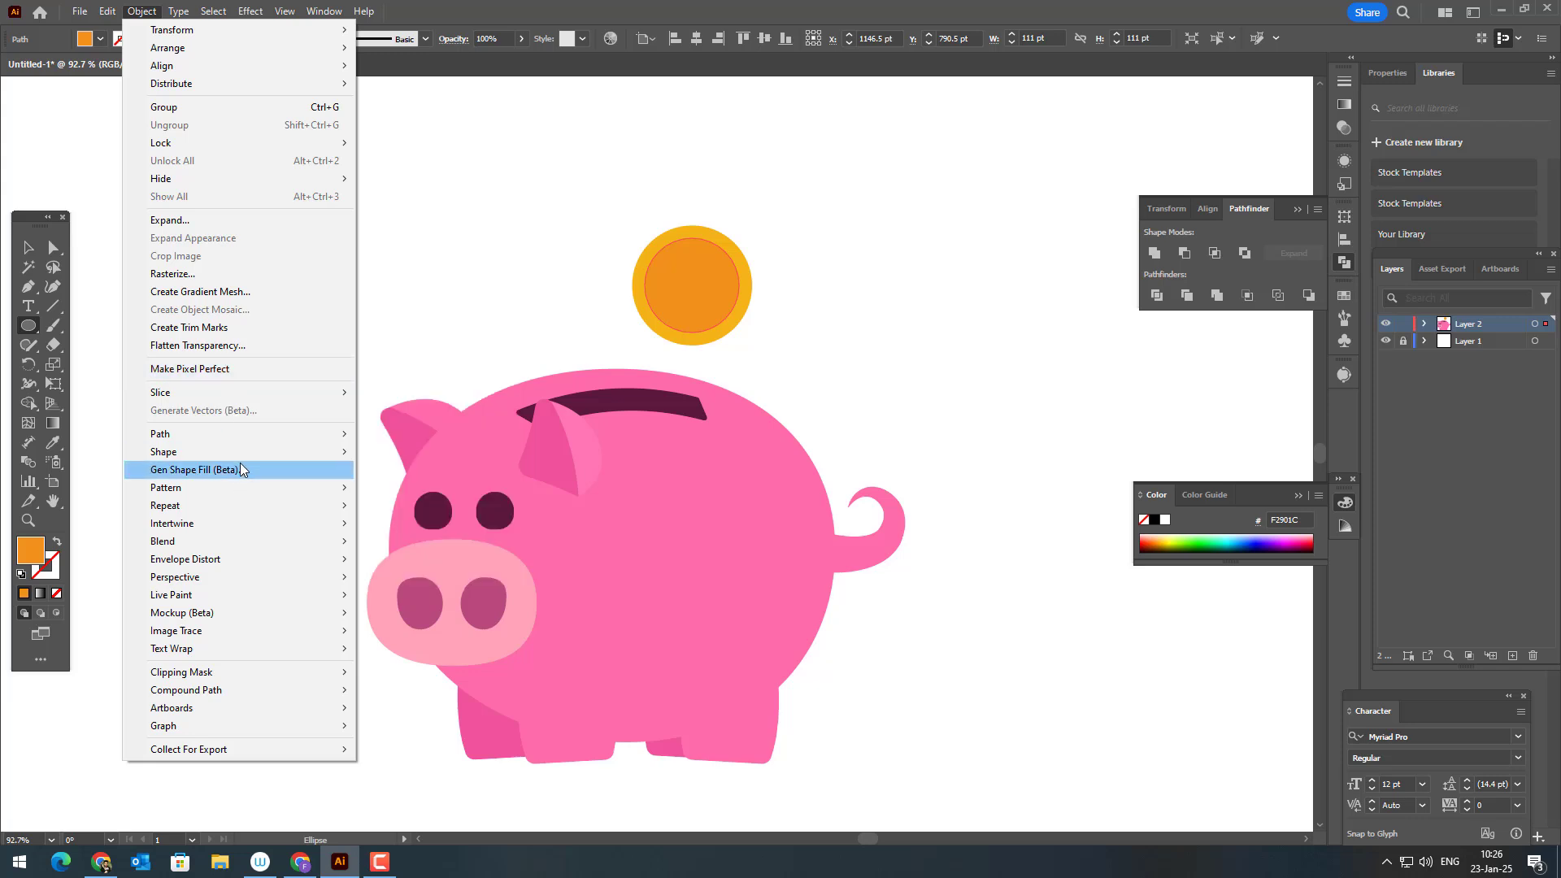
mouse_move(239, 433)
left_click(406, 494)
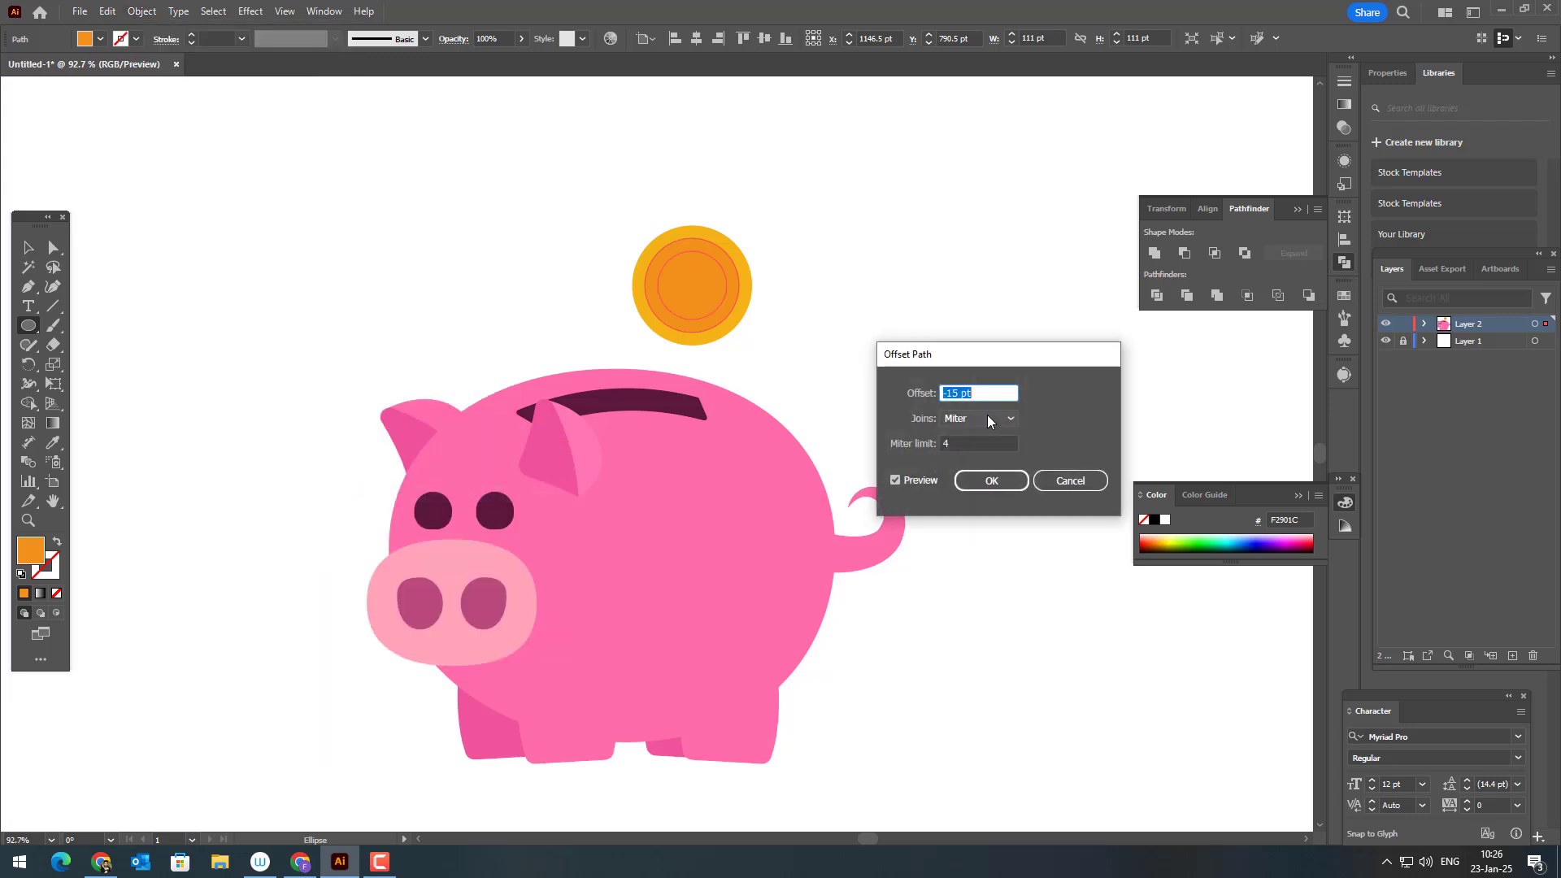
type("5")
key("Tab")
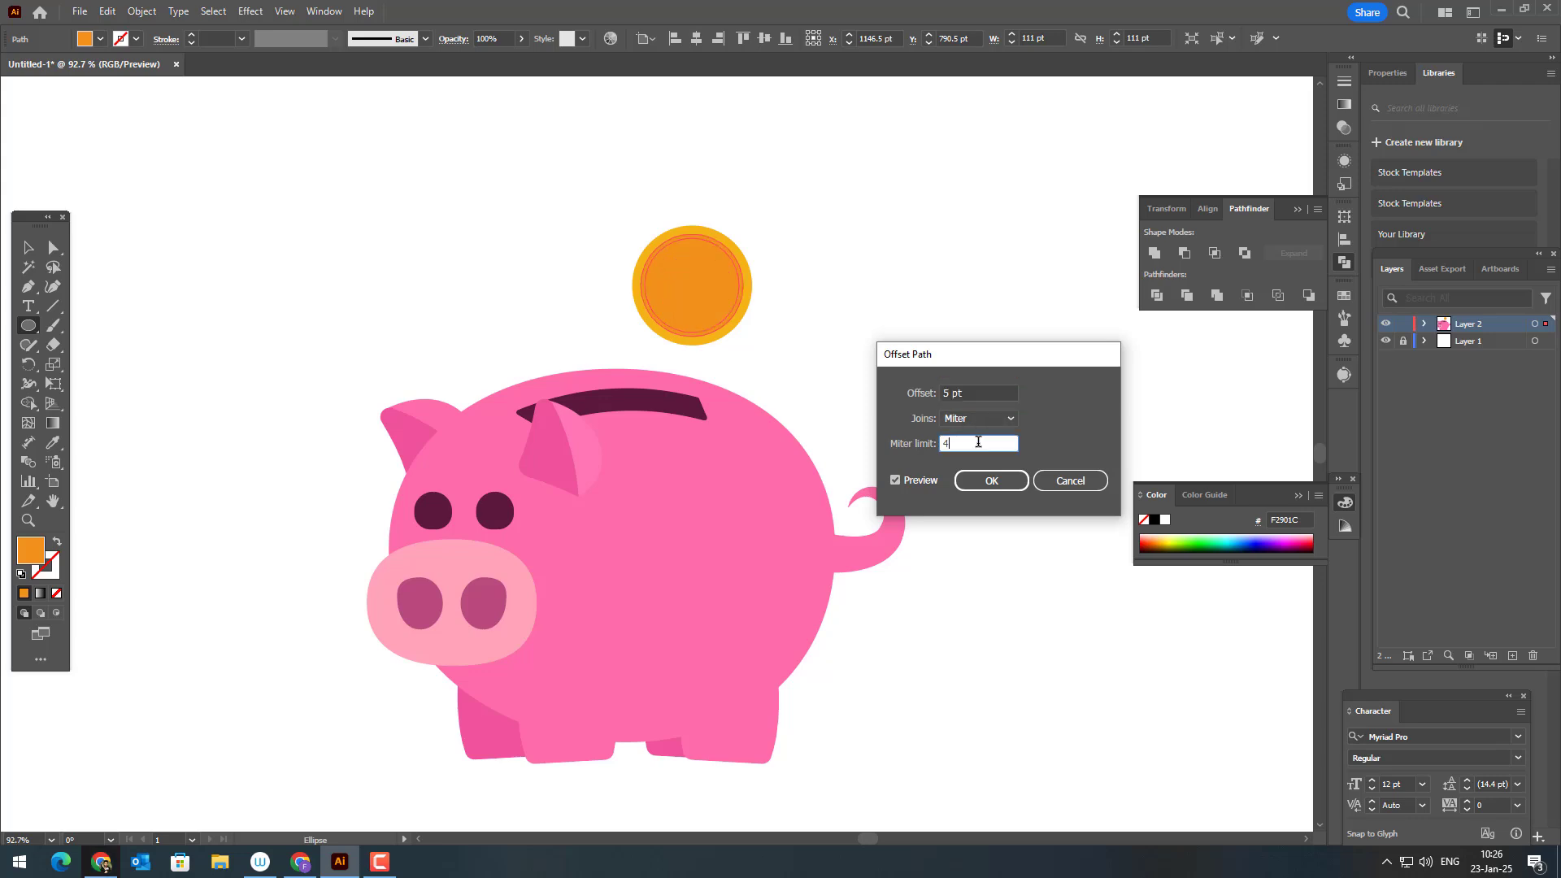
left_click(1012, 484)
Recolour the thin ring circle to light yellow F9C34B, starting from the coin's outer gold, and deselect it
key("i")
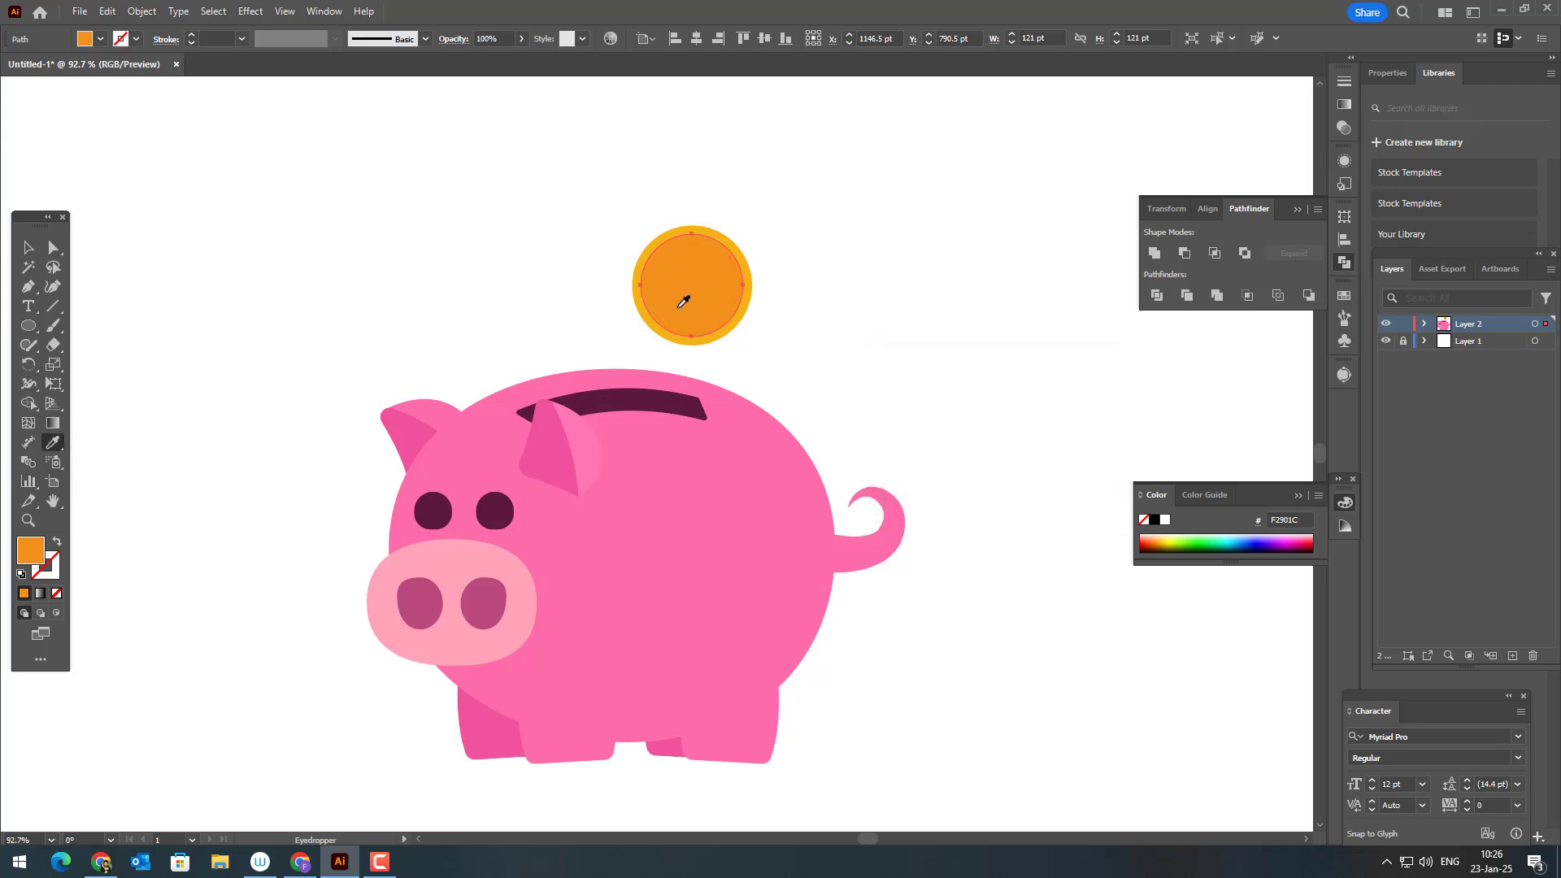
left_click(736, 247)
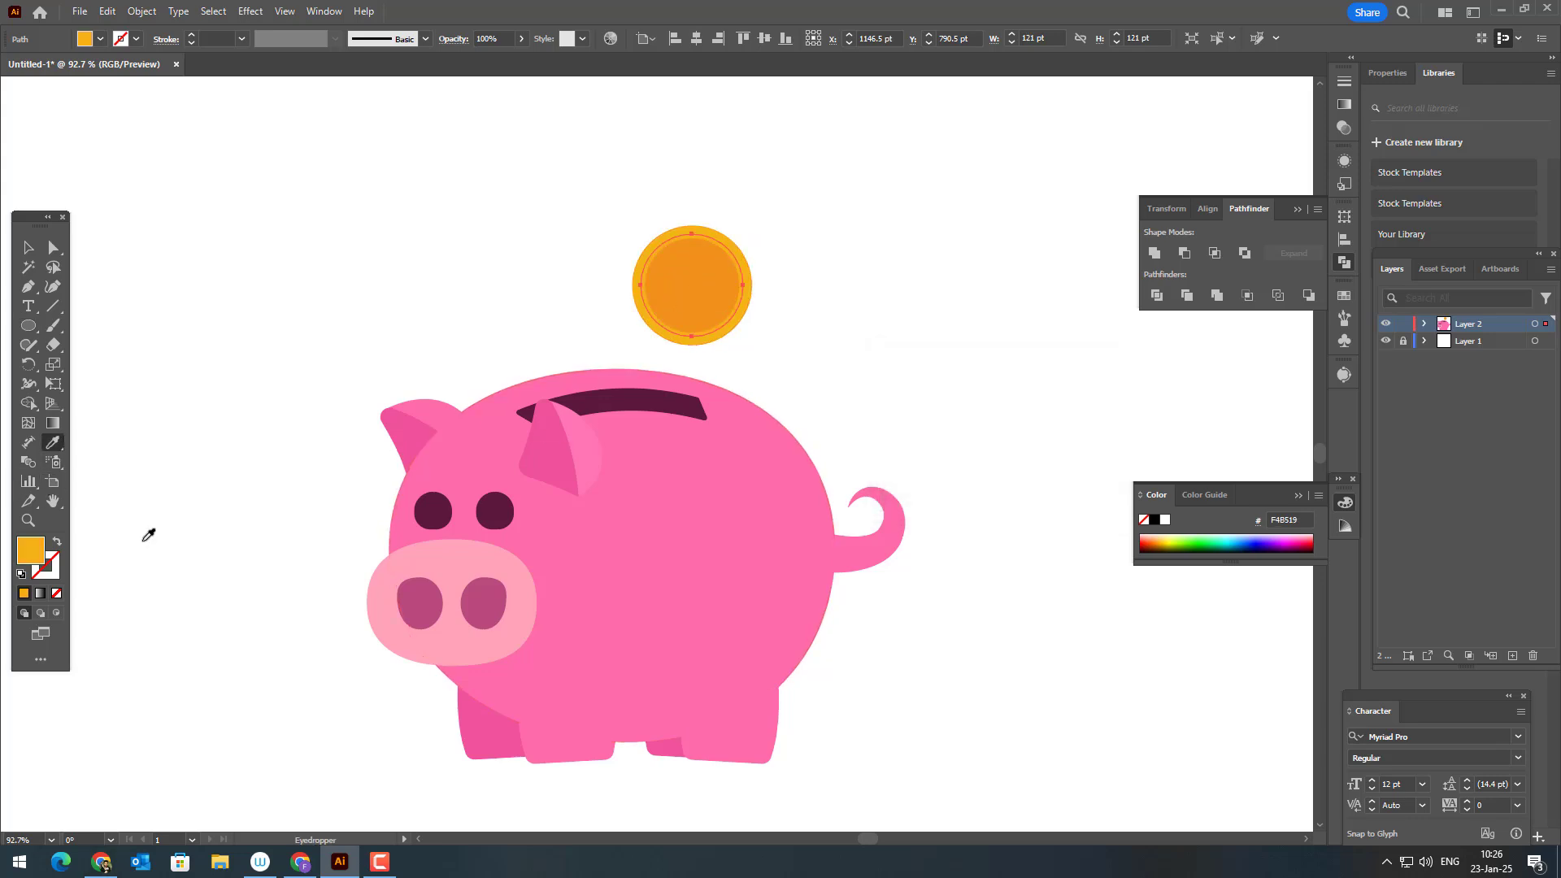
double_click(33, 558)
mouse_move(1007, 240)
left_mouse_down()
mouse_move(987, 226)
mouse_move(1011, 233)
left_mouse_up()
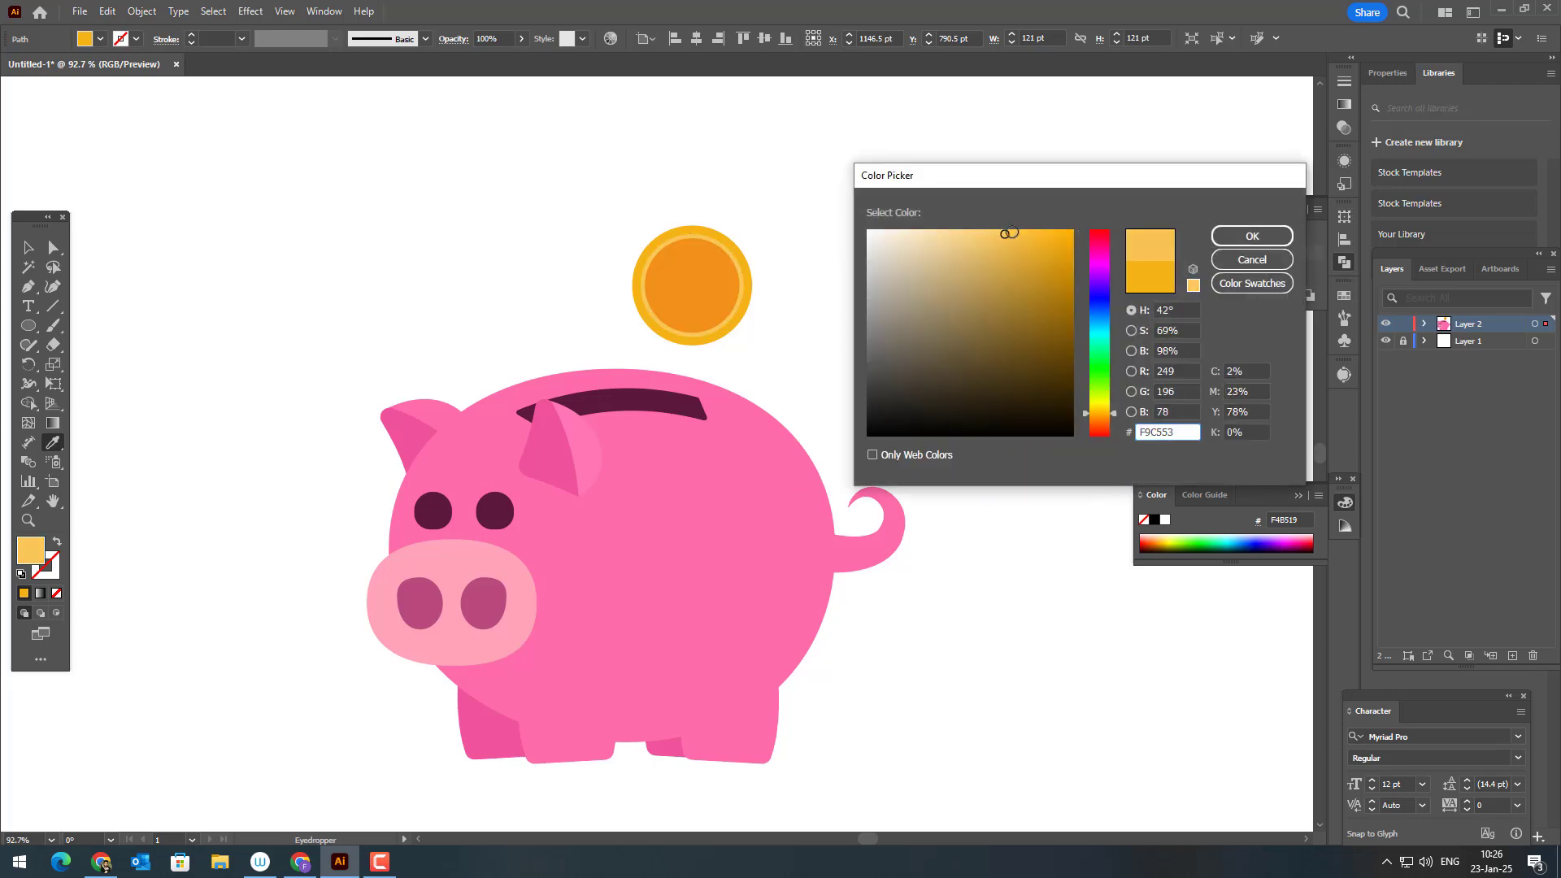
left_click(1252, 236)
key("v")
left_click(209, 271)
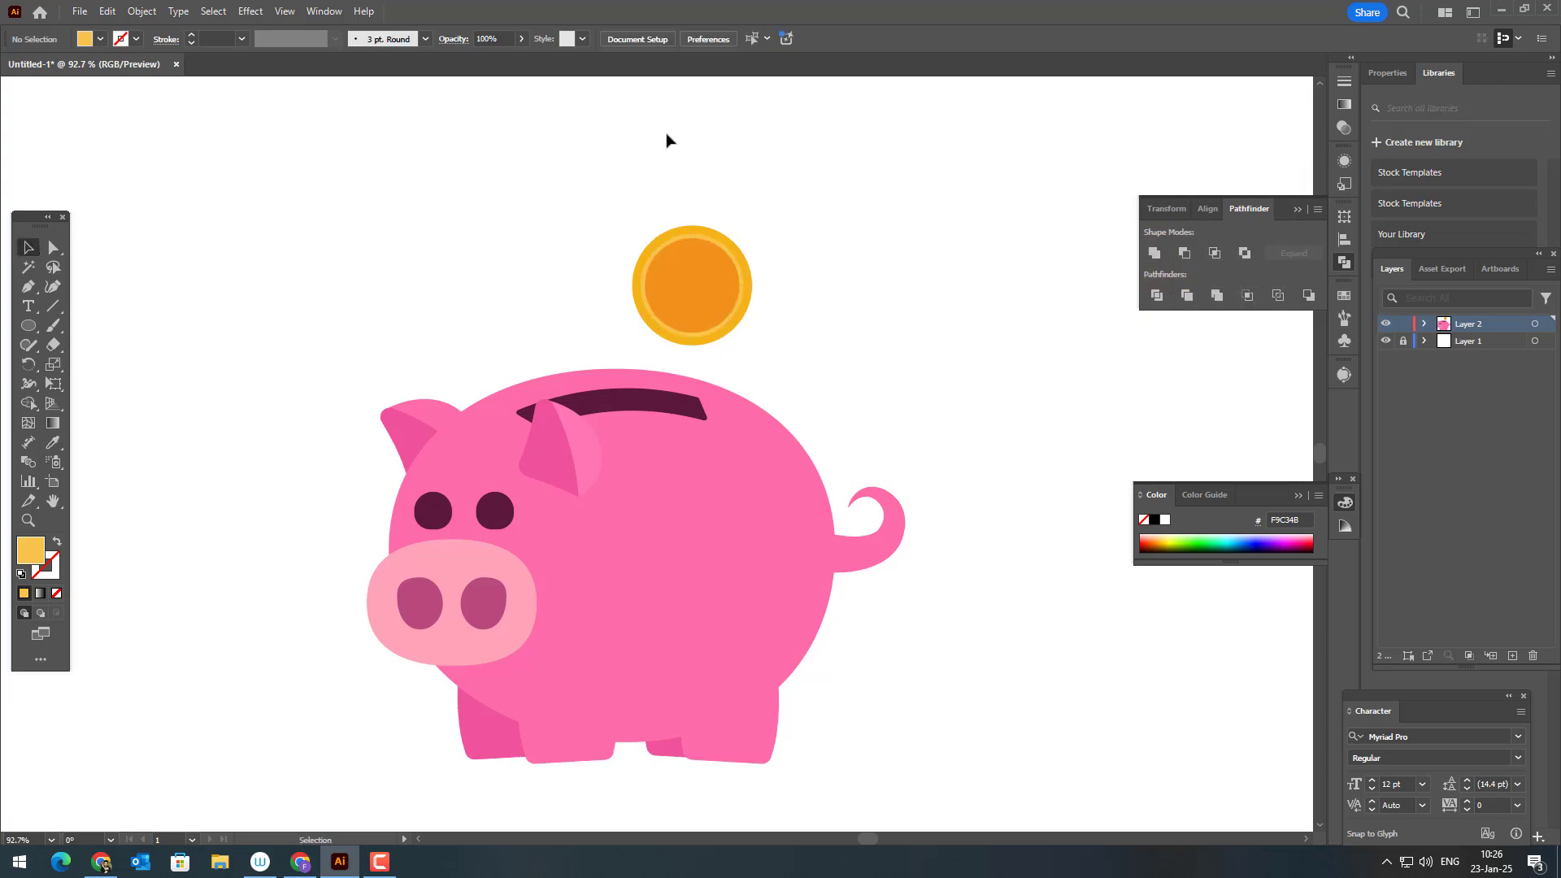
Duplicate the inner orange circle directly in front of itself
left_click(695, 321)
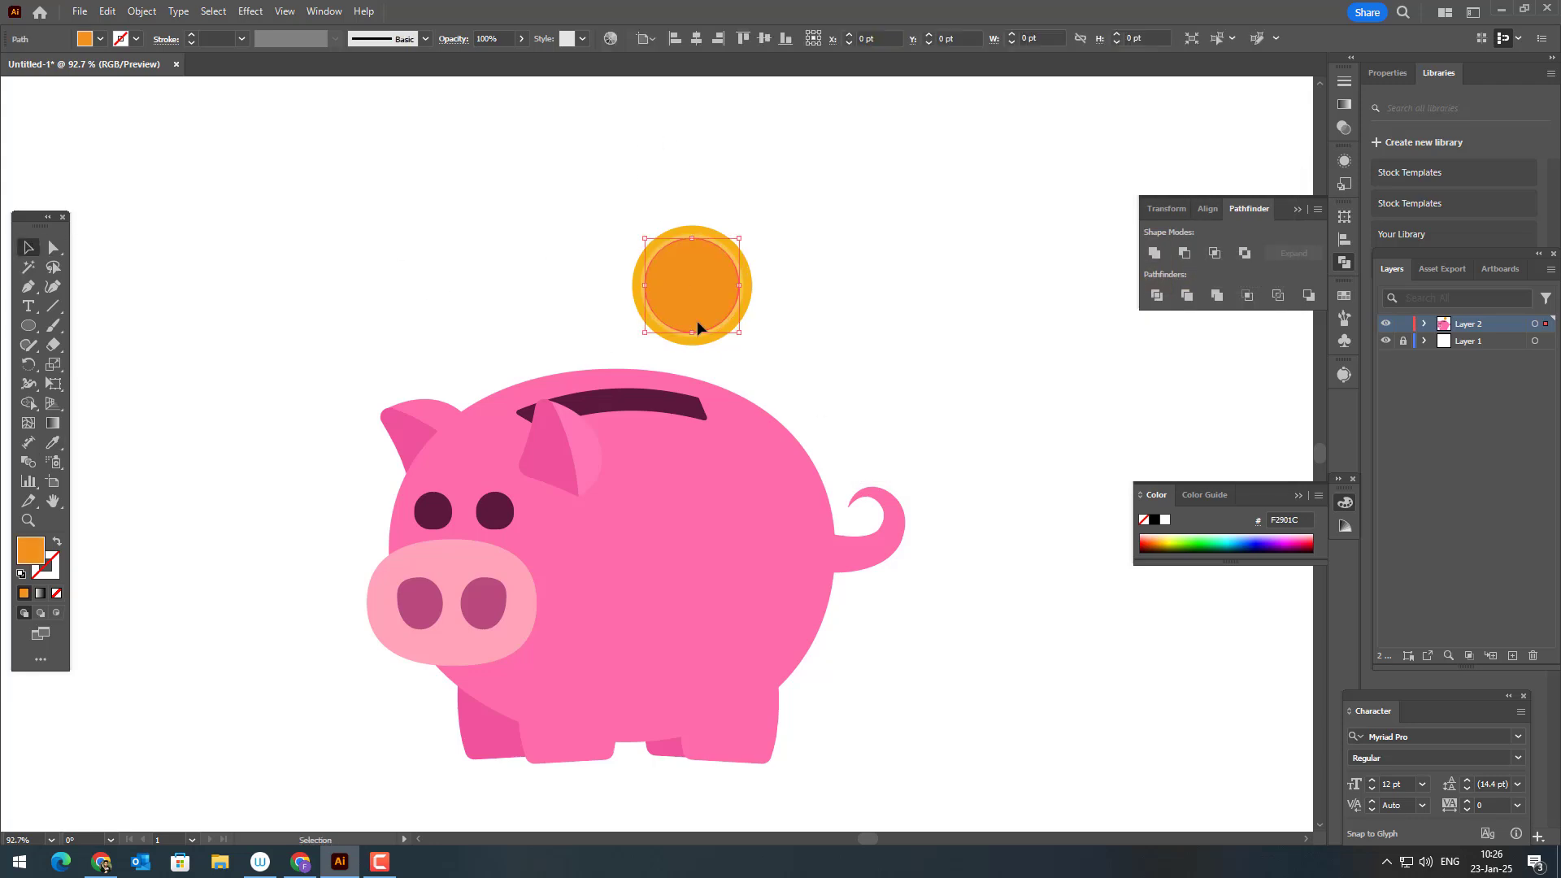
left_click(141, 11)
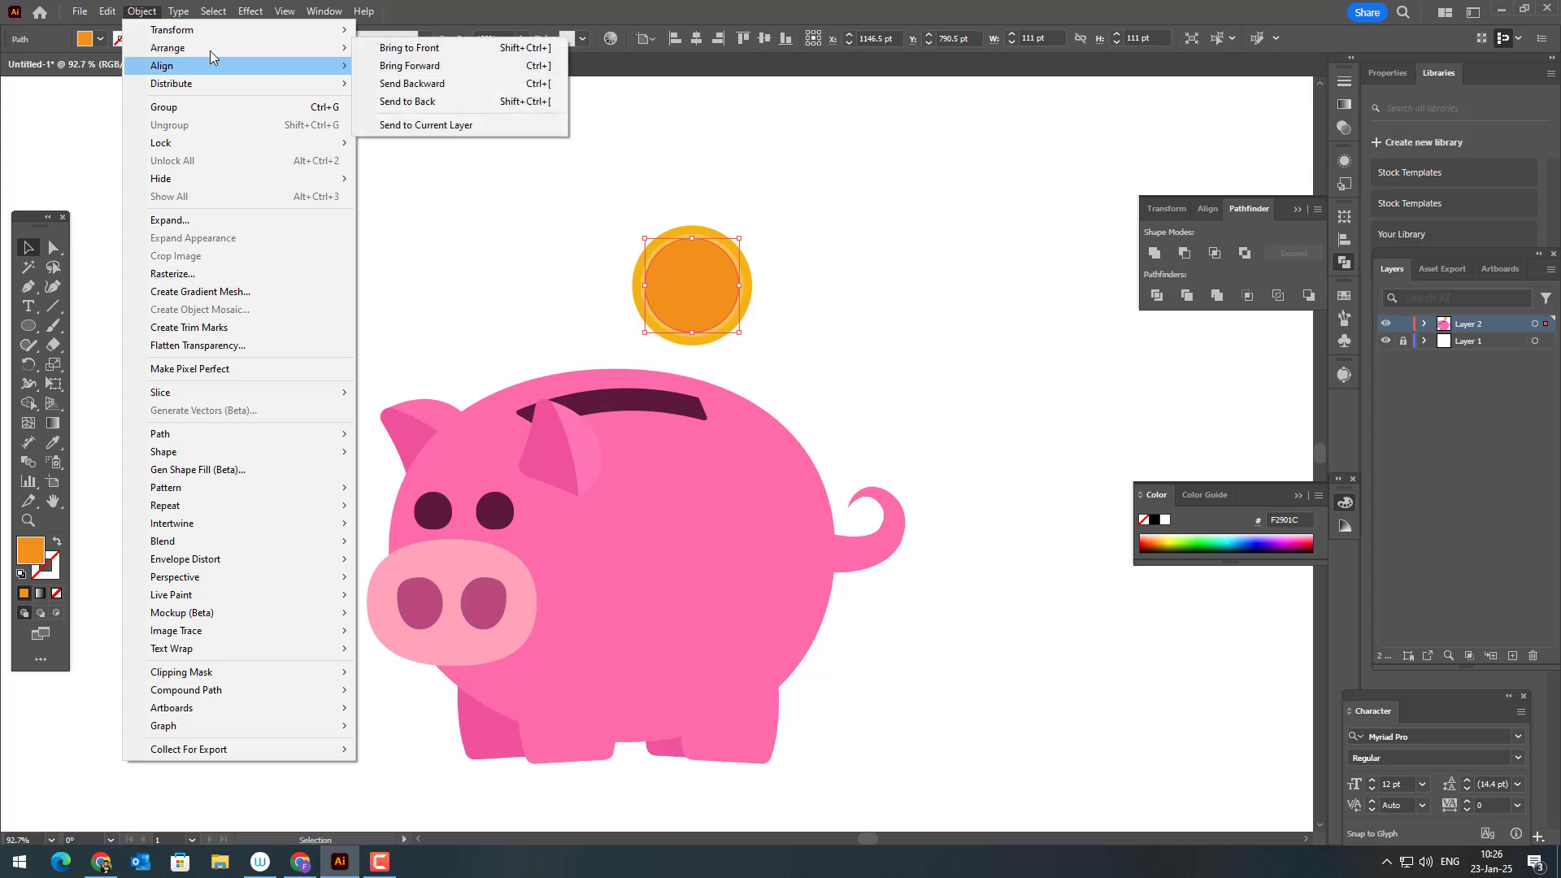
mouse_move(114, 13)
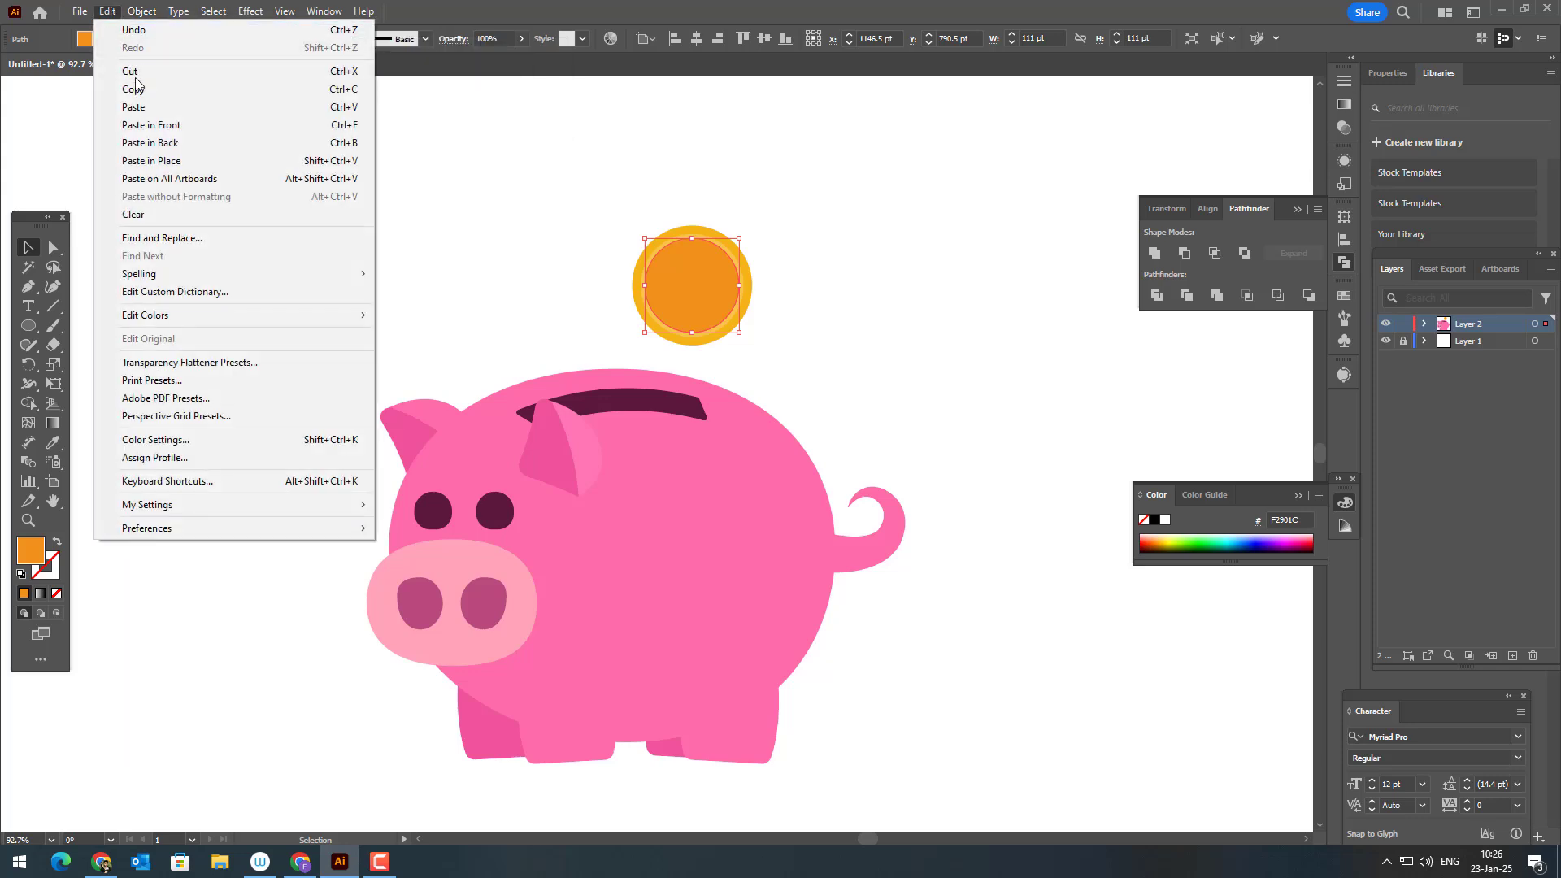
left_click(183, 91)
left_click(107, 12)
left_click(195, 126)
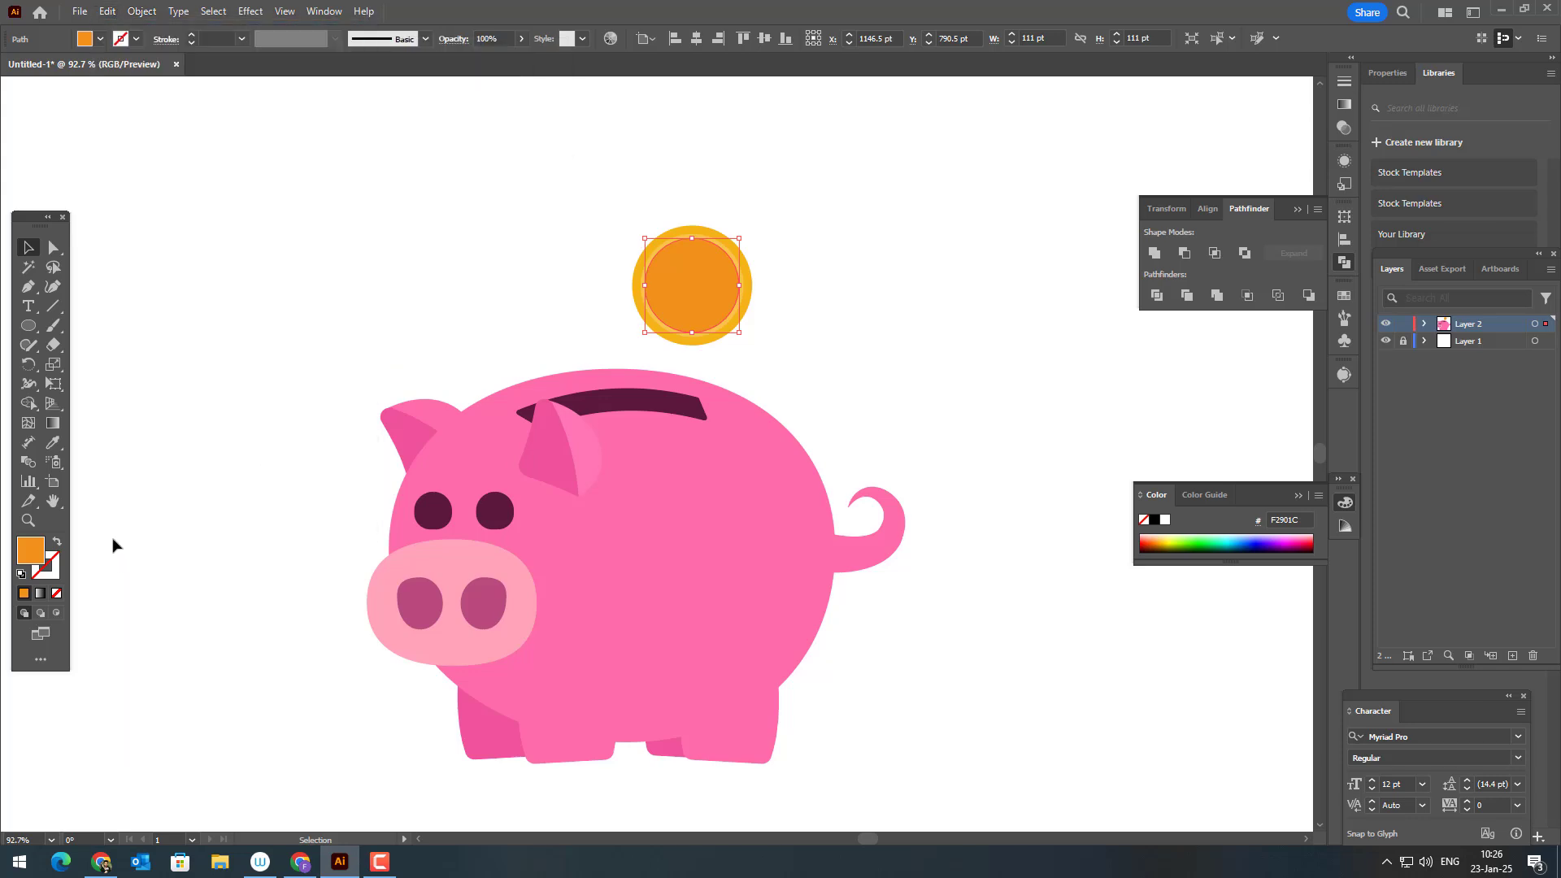
Apply a diagonal linear gradient to the duplicated inner circle and make its upper-left stop white at 0% opacity
key("g")
mouse_move(671, 241)
left_mouse_down()
mouse_move(723, 319)
mouse_move(715, 337)
mouse_move(727, 321)
mouse_move(662, 250)
left_mouse_up()
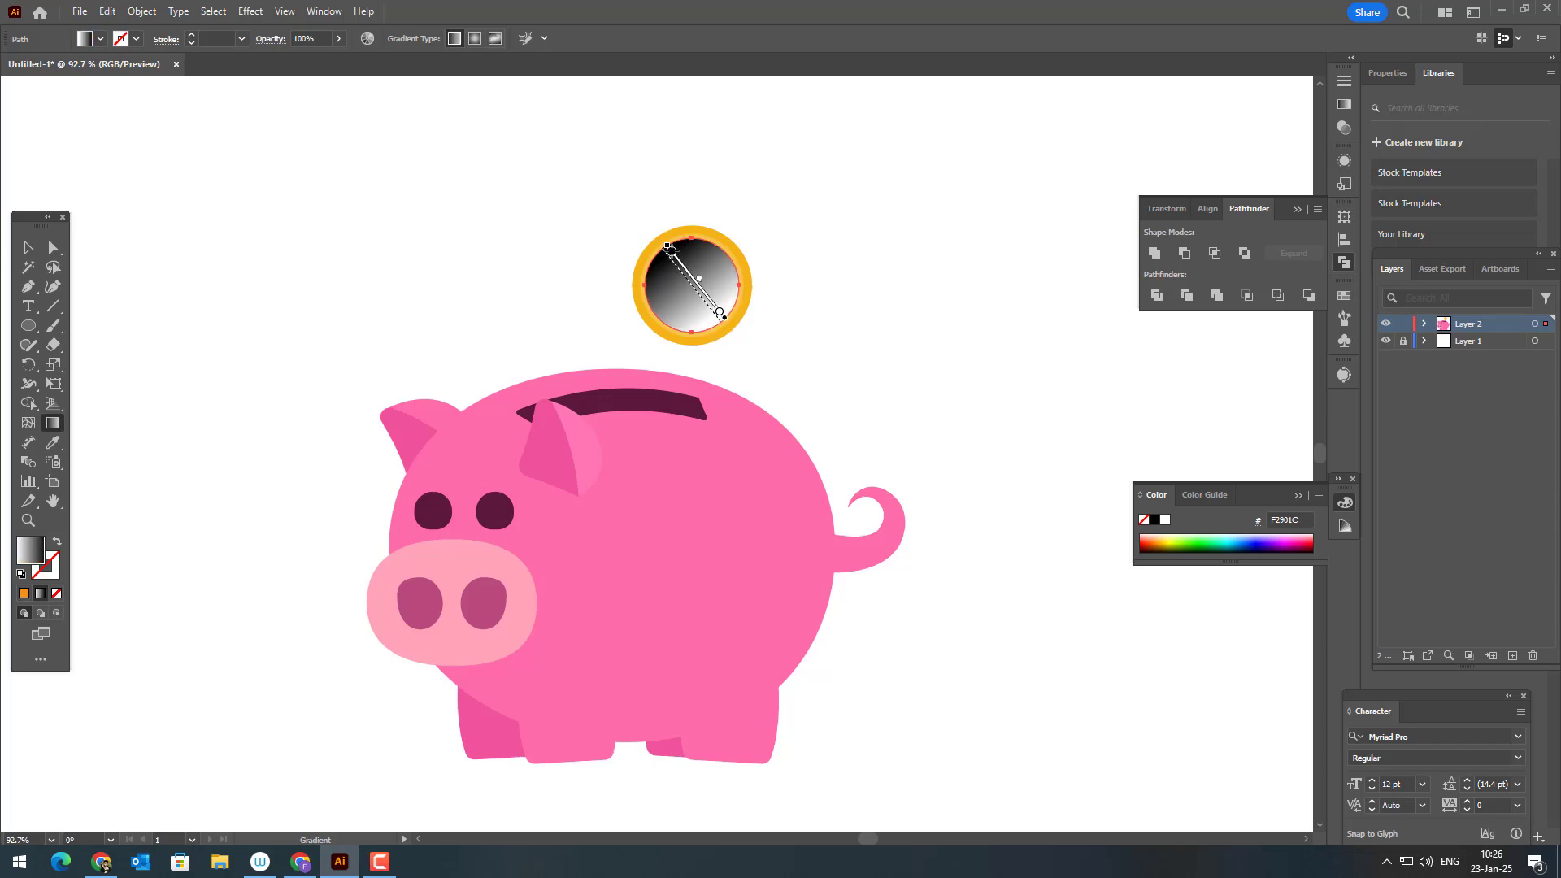
double_click(667, 254)
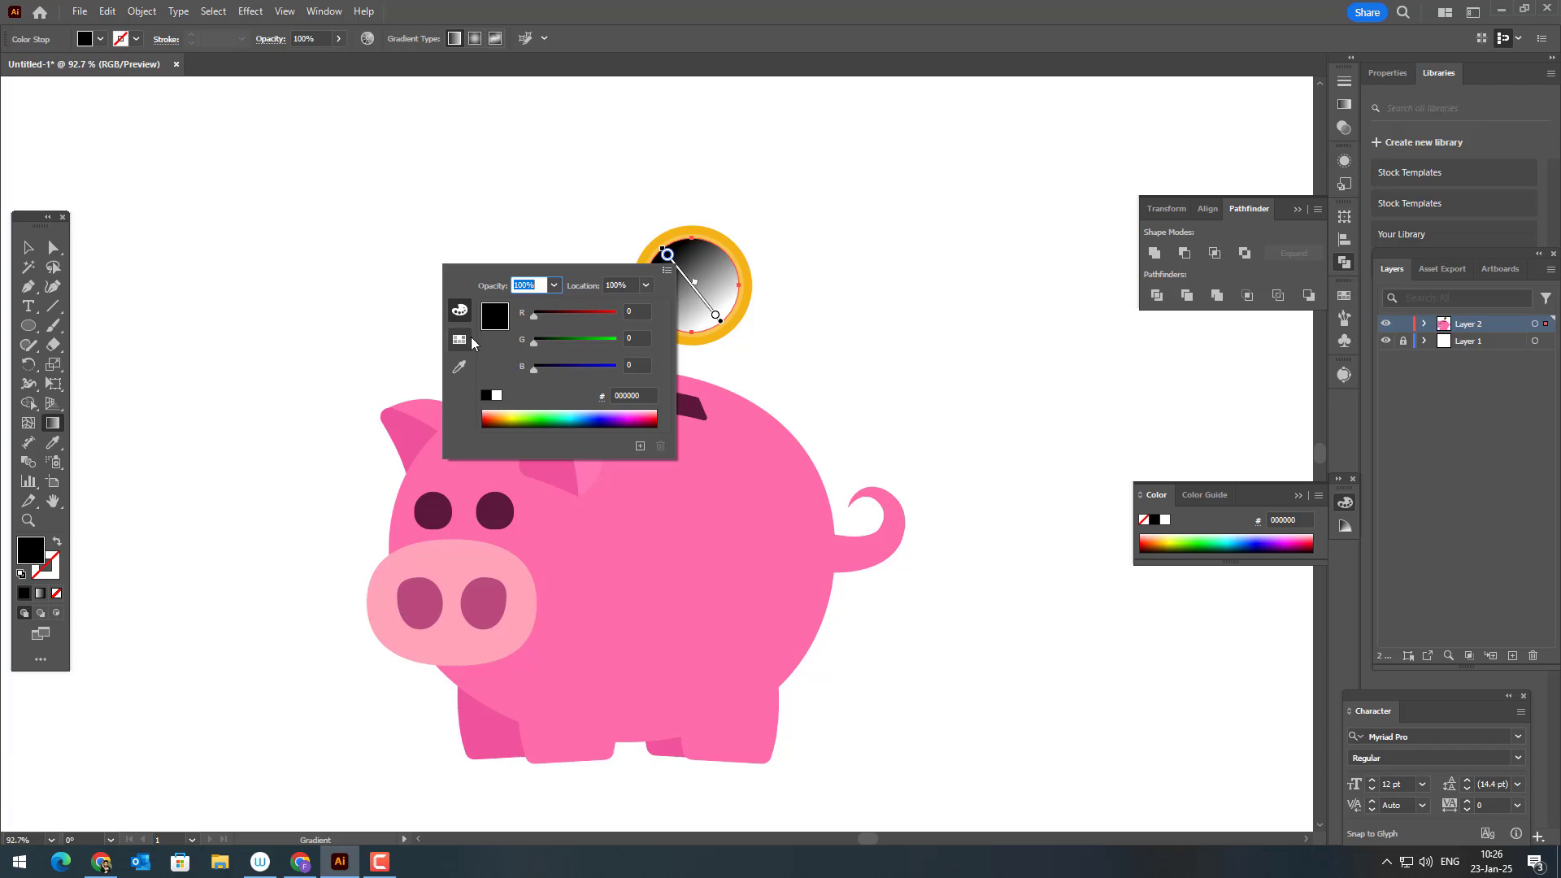
left_click(460, 340)
left_click(483, 304)
left_click(553, 285)
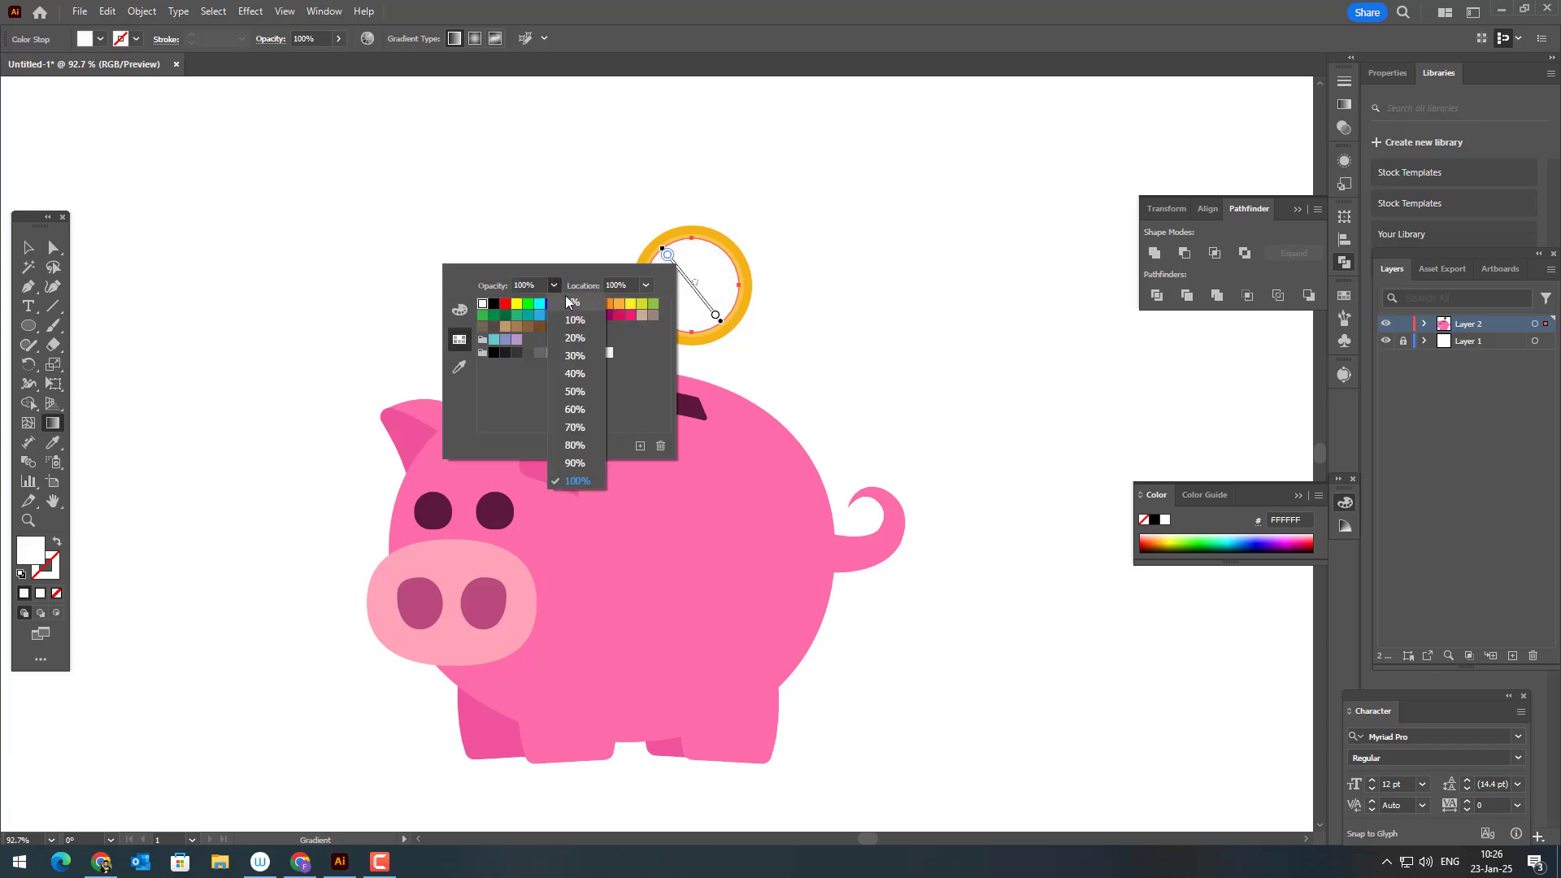
left_click(571, 303)
left_click(725, 299)
Set the gradient's lower-right white stop to 40% opacity and deselect the circle
double_click(716, 316)
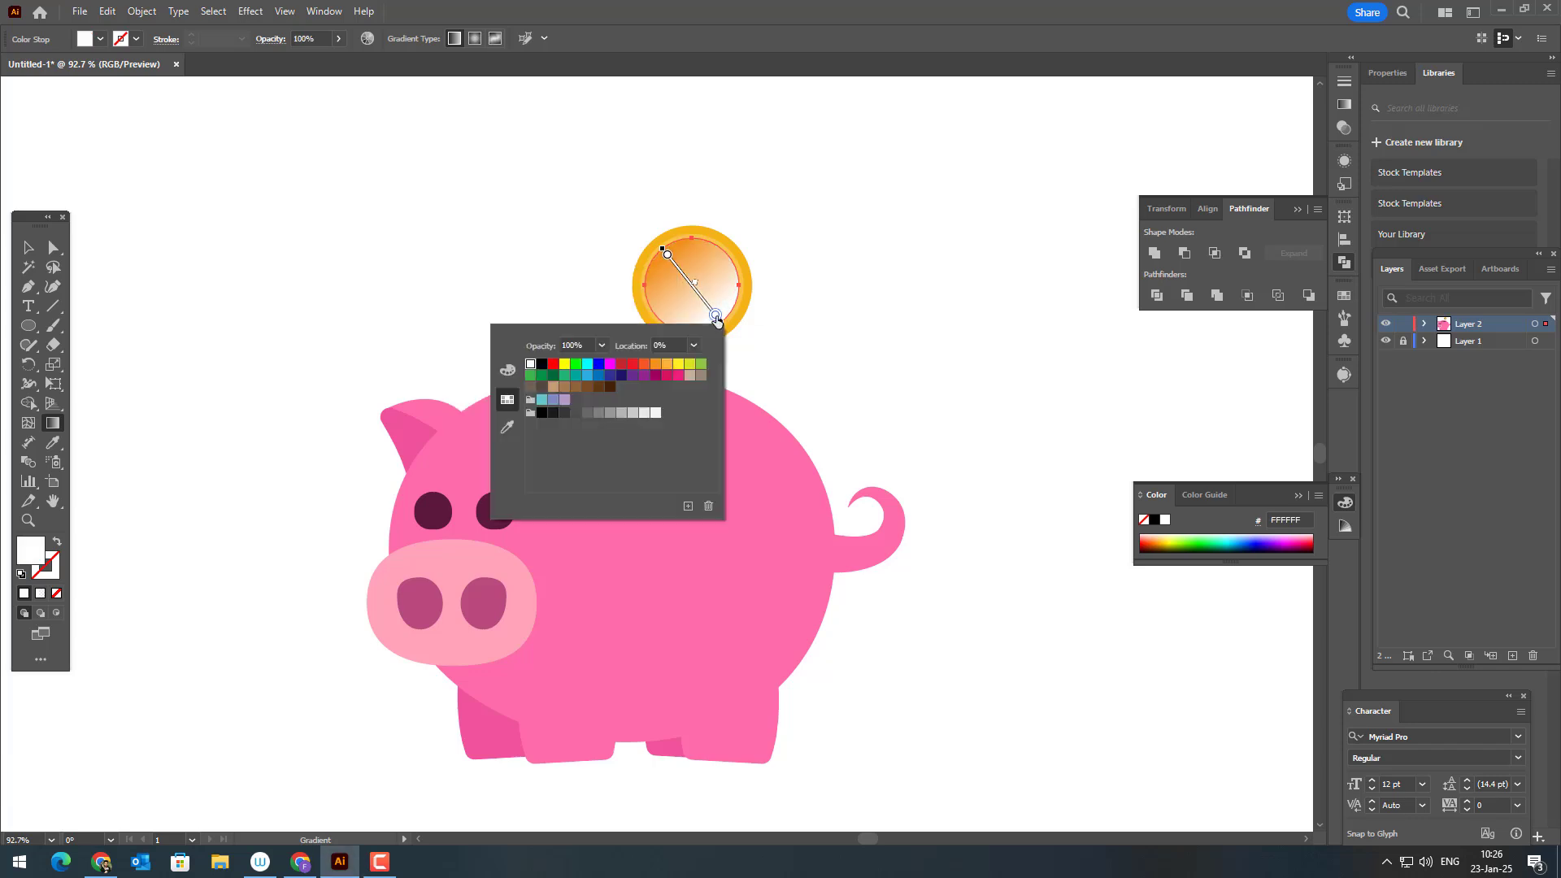
left_click(601, 345)
left_click(629, 446)
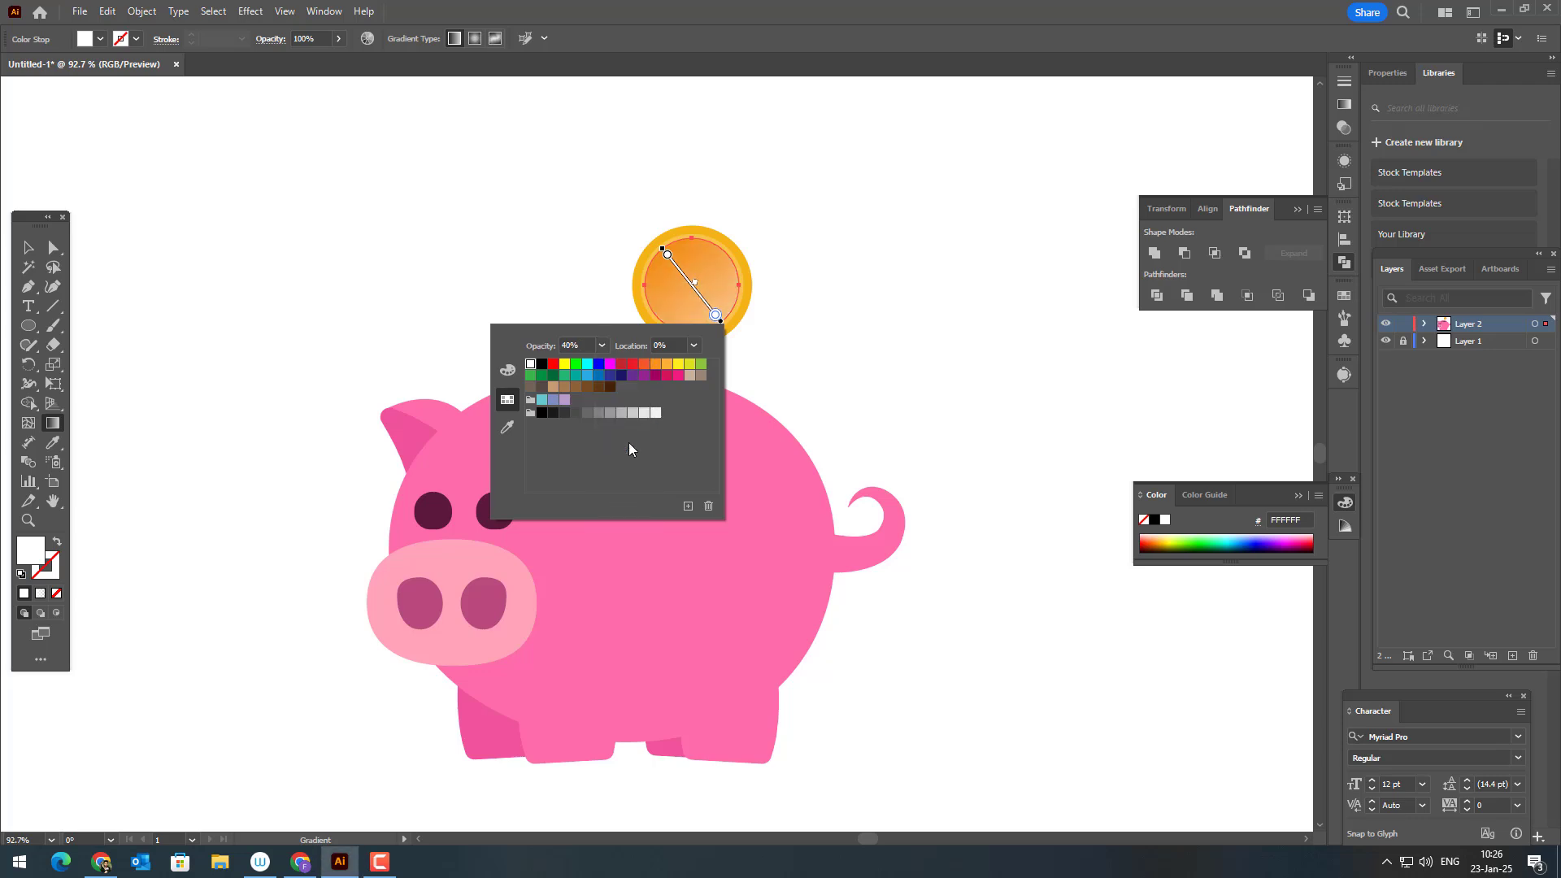
left_click(30, 248)
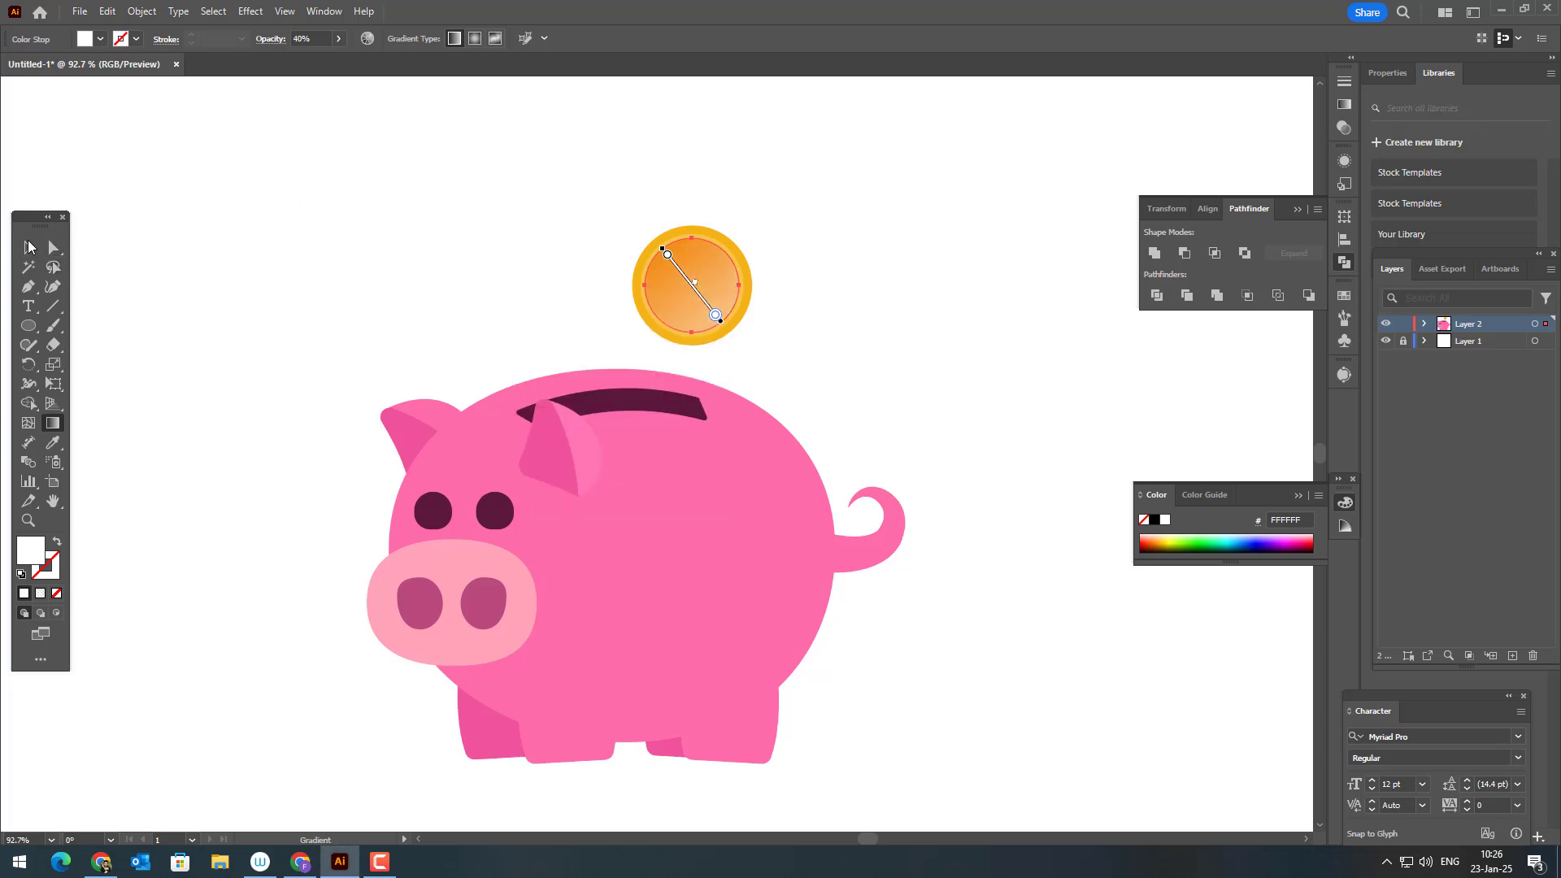
left_click(26, 249)
left_click(980, 317)
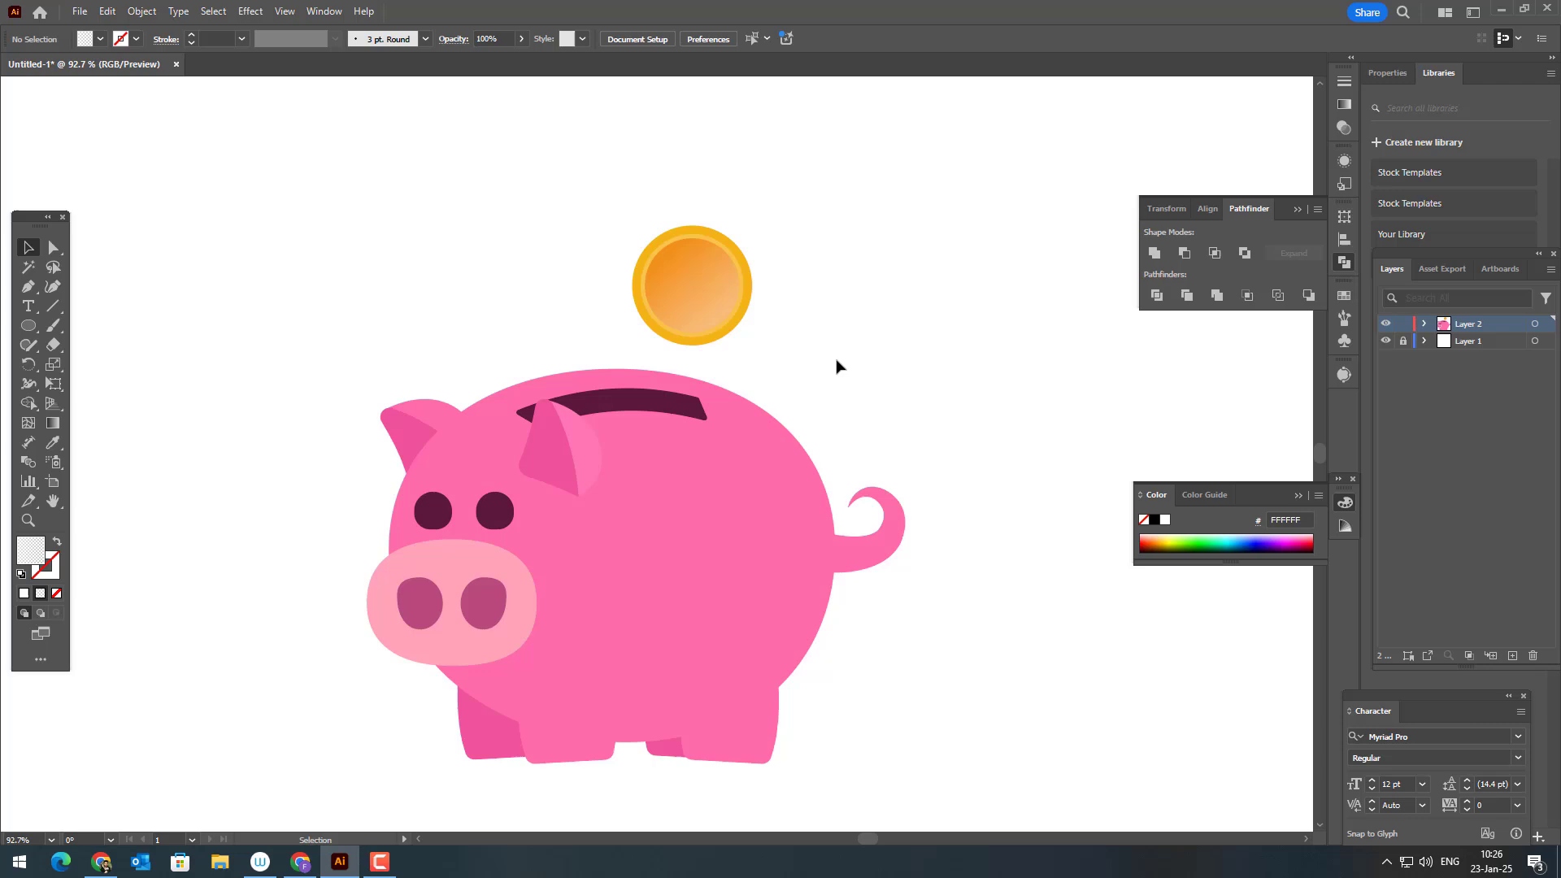
Duplicate the coin's outer gold circle directly in front of itself
left_click(722, 324)
left_click(777, 327)
left_click(753, 287)
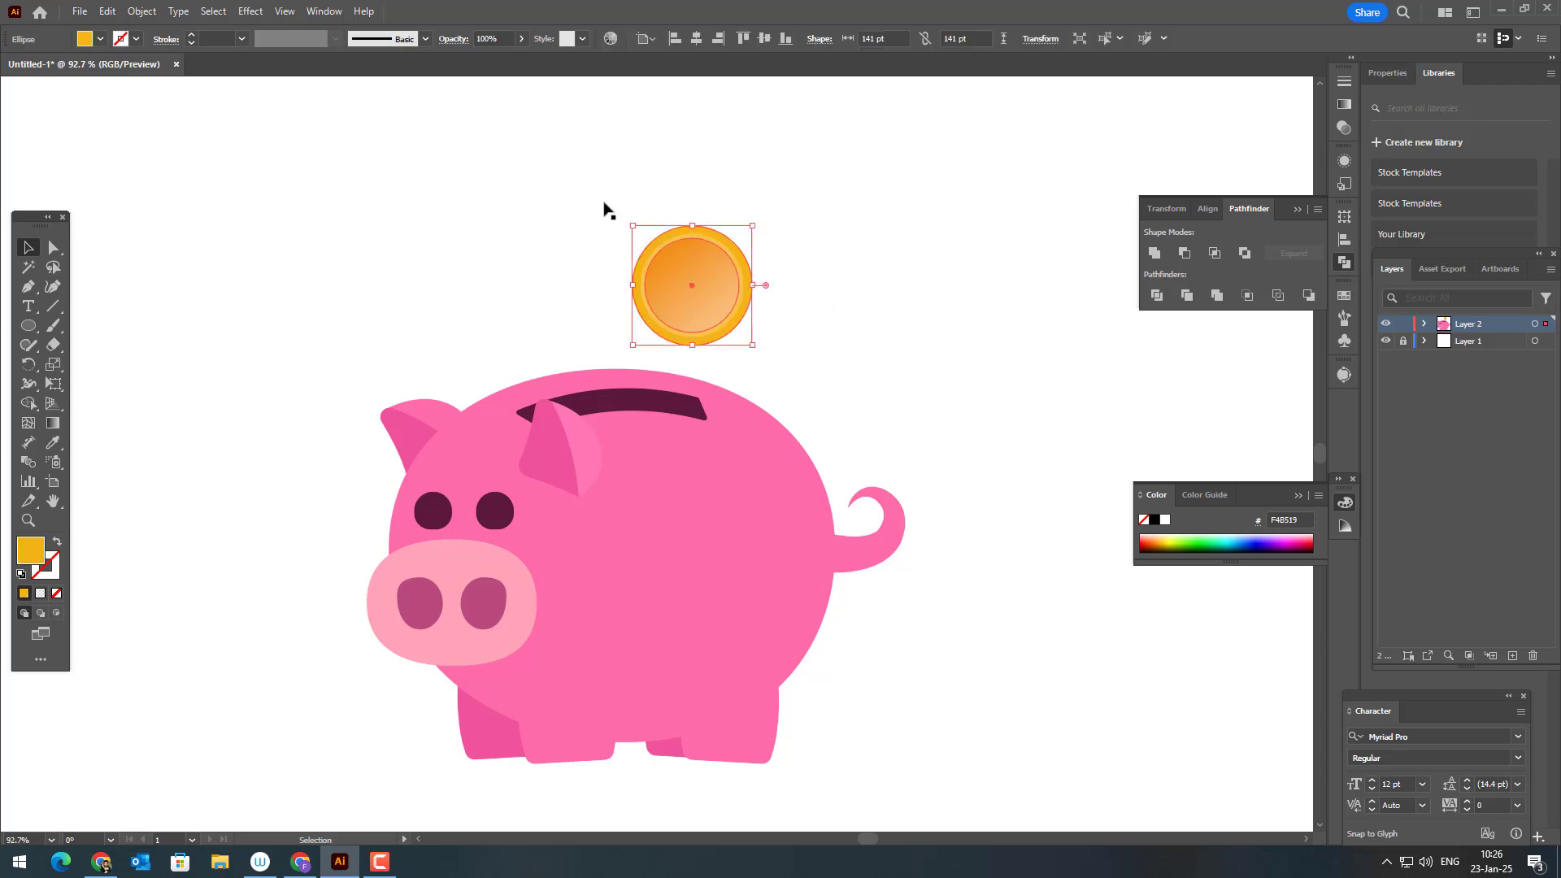
left_click(108, 11)
left_click(136, 87)
left_click(107, 12)
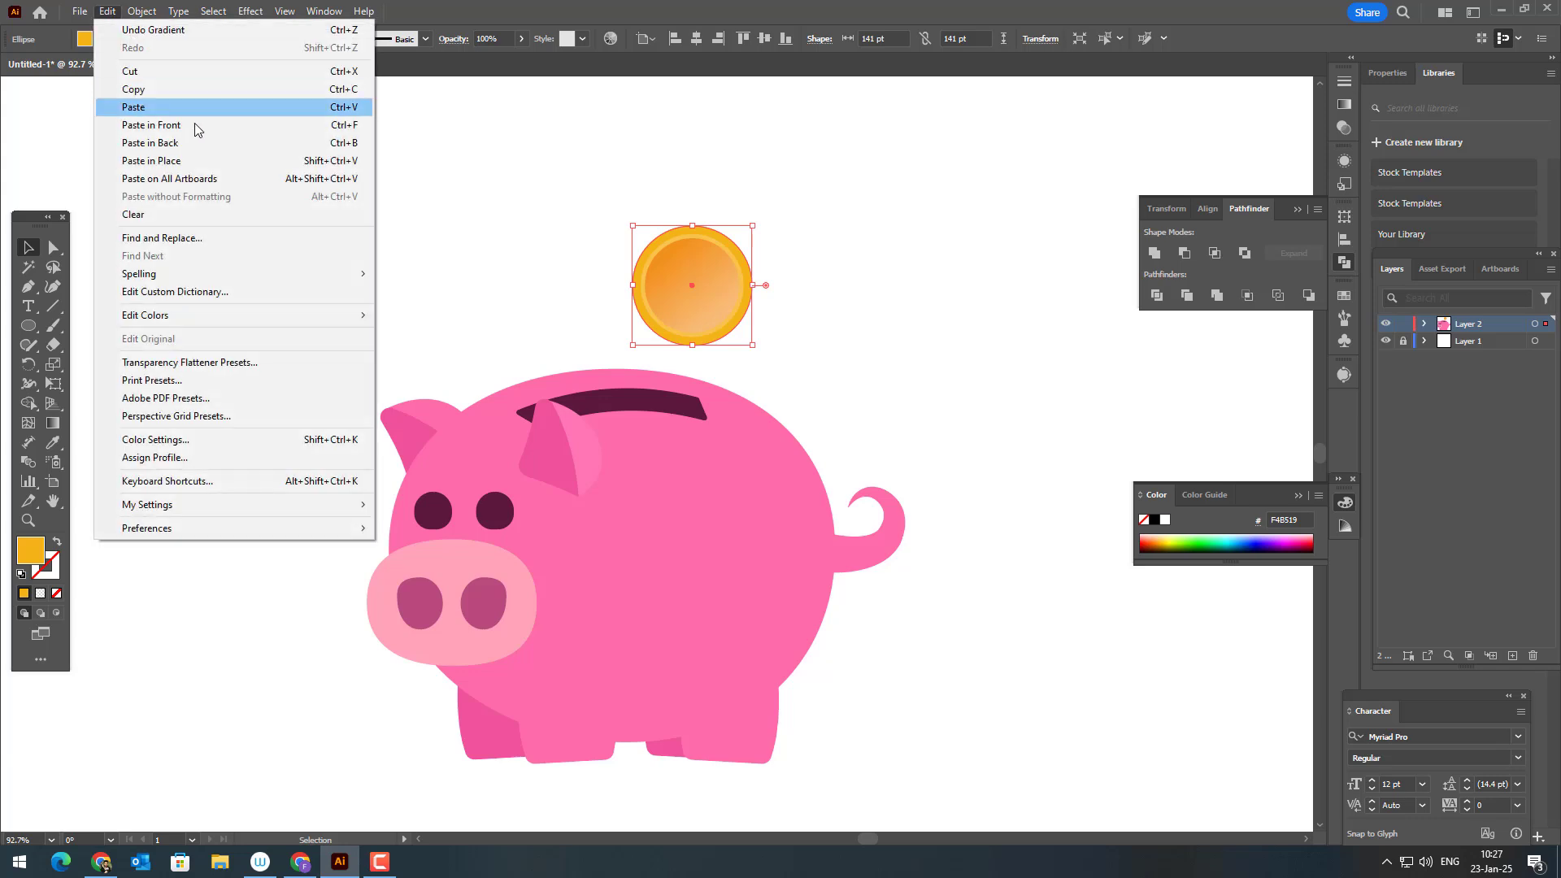
left_click(192, 126)
Apply the inner circle's transparent white gradient to the duplicated outer circle with the Eyedropper
left_click(54, 441)
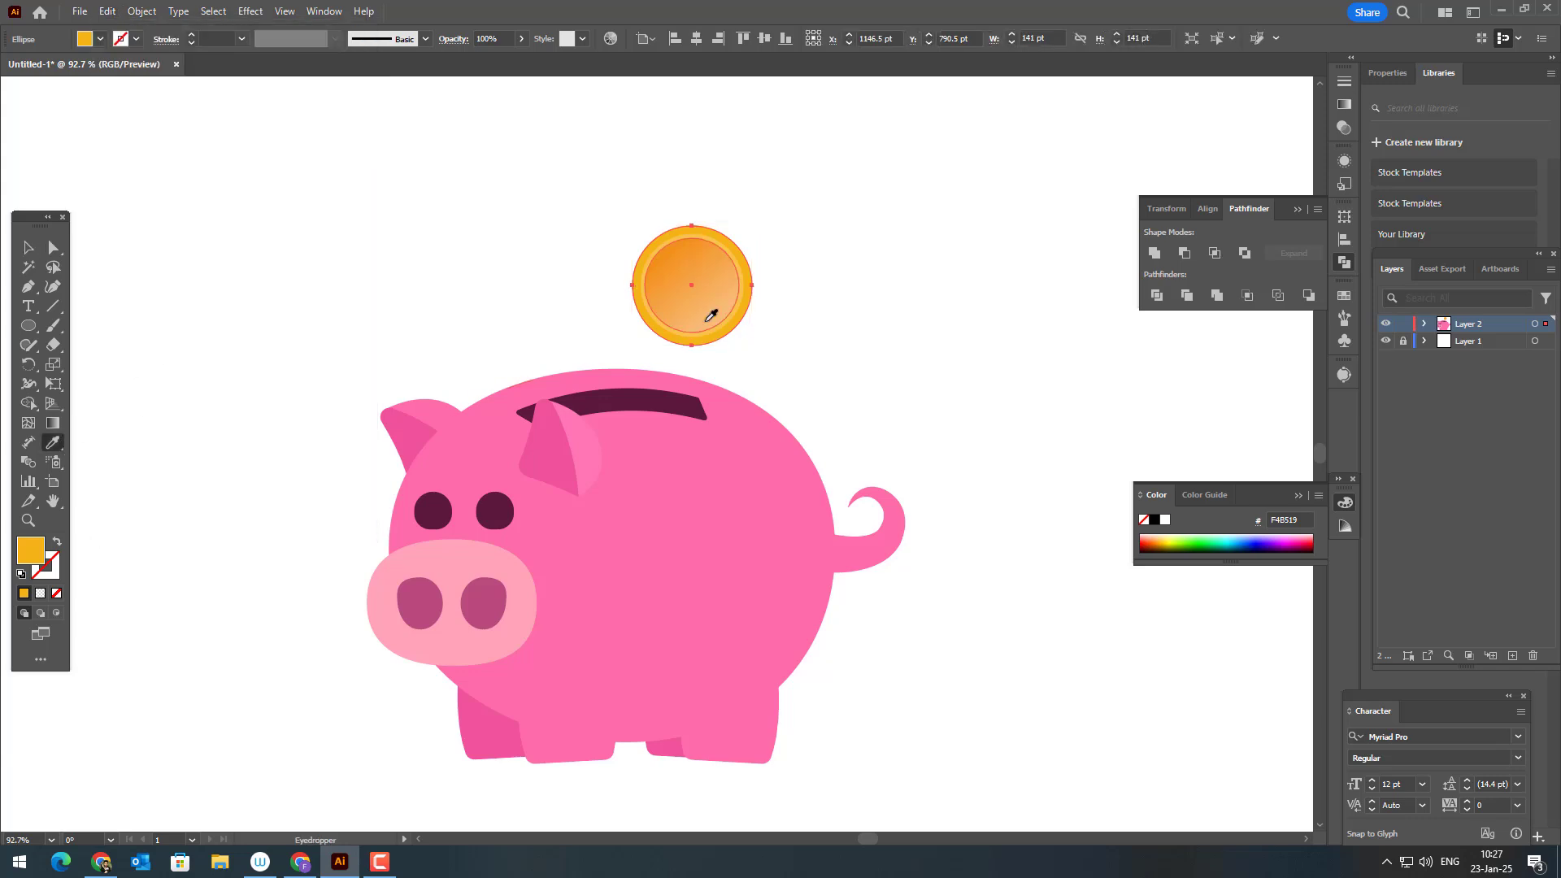
left_click(708, 306)
left_click(31, 249)
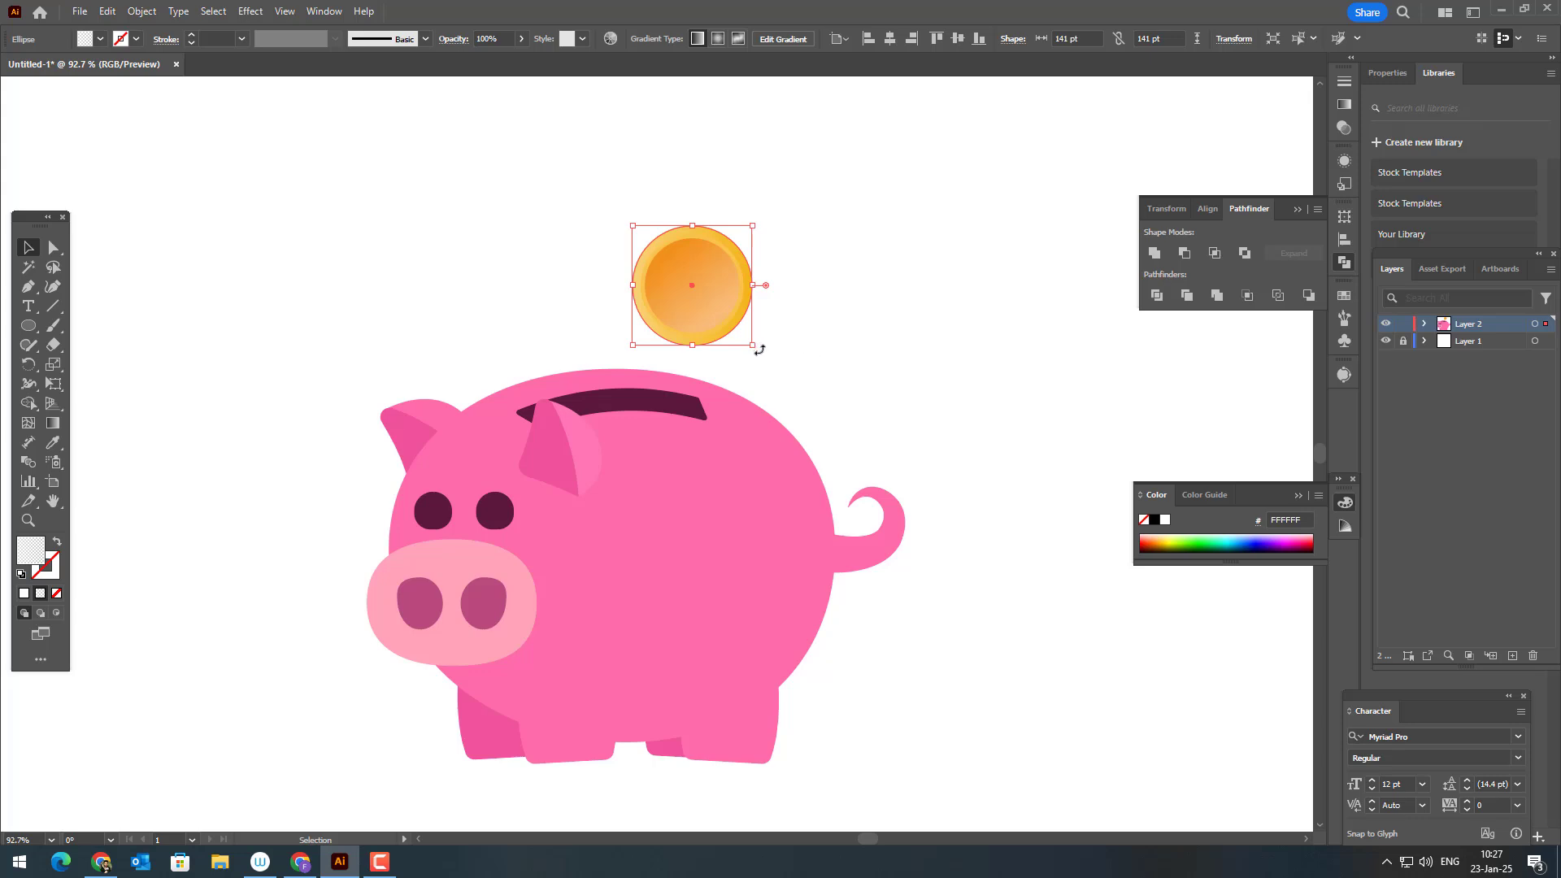
Rotate the duplicated outer coin circle slightly and realign its gradient diagonally from beyond the coin's upper-left edge to its centre
left_click_drag(759, 349, 864, 417)
left_click(53, 423)
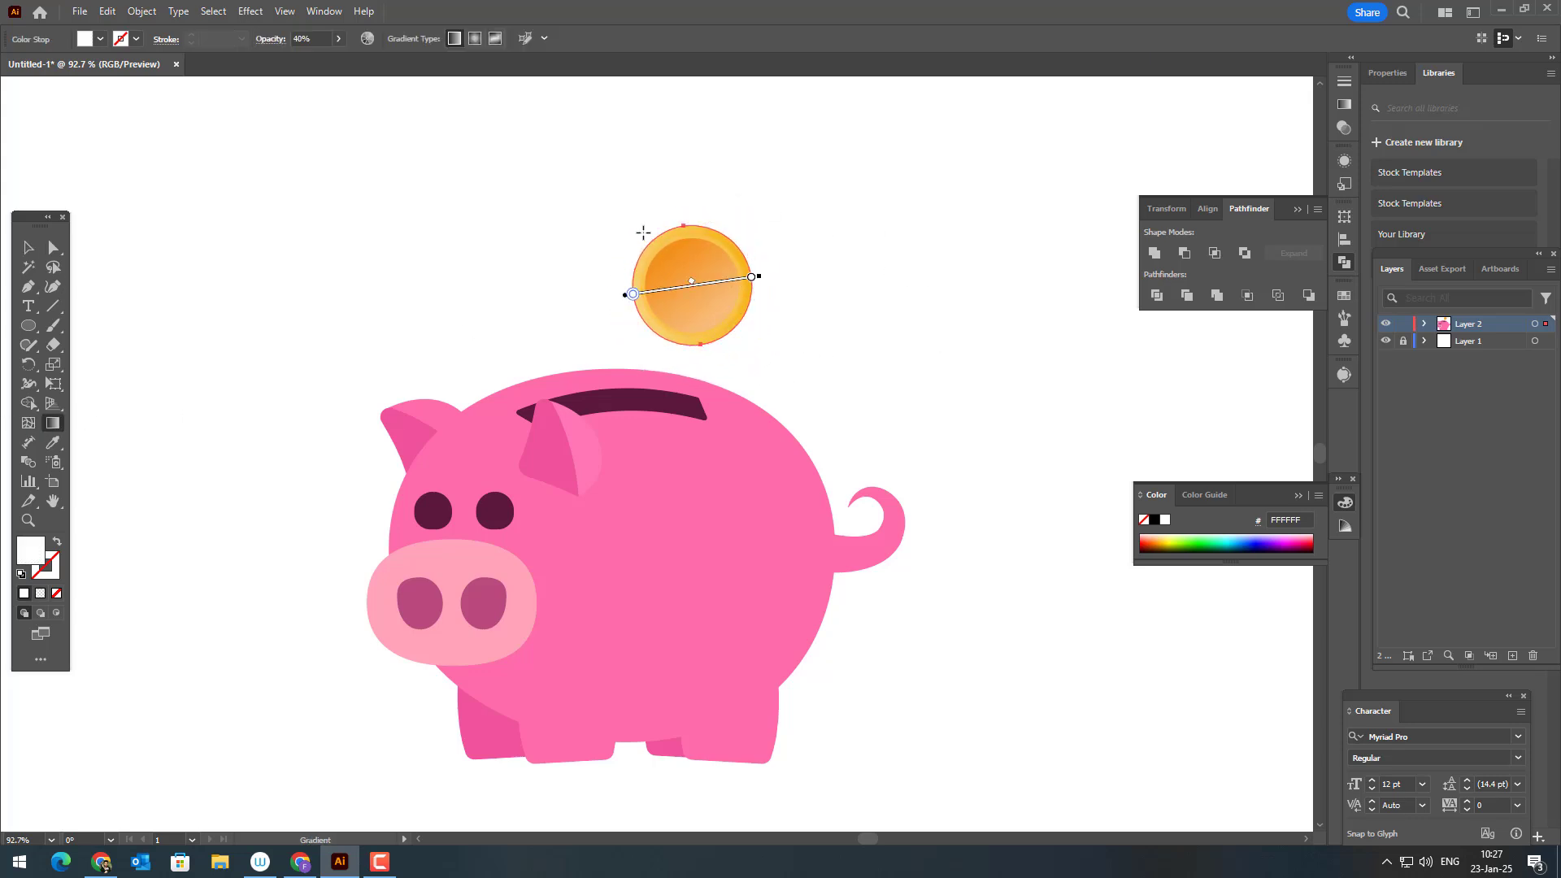
mouse_move(651, 237)
left_mouse_down()
mouse_move(700, 320)
mouse_move(601, 192)
left_mouse_up()
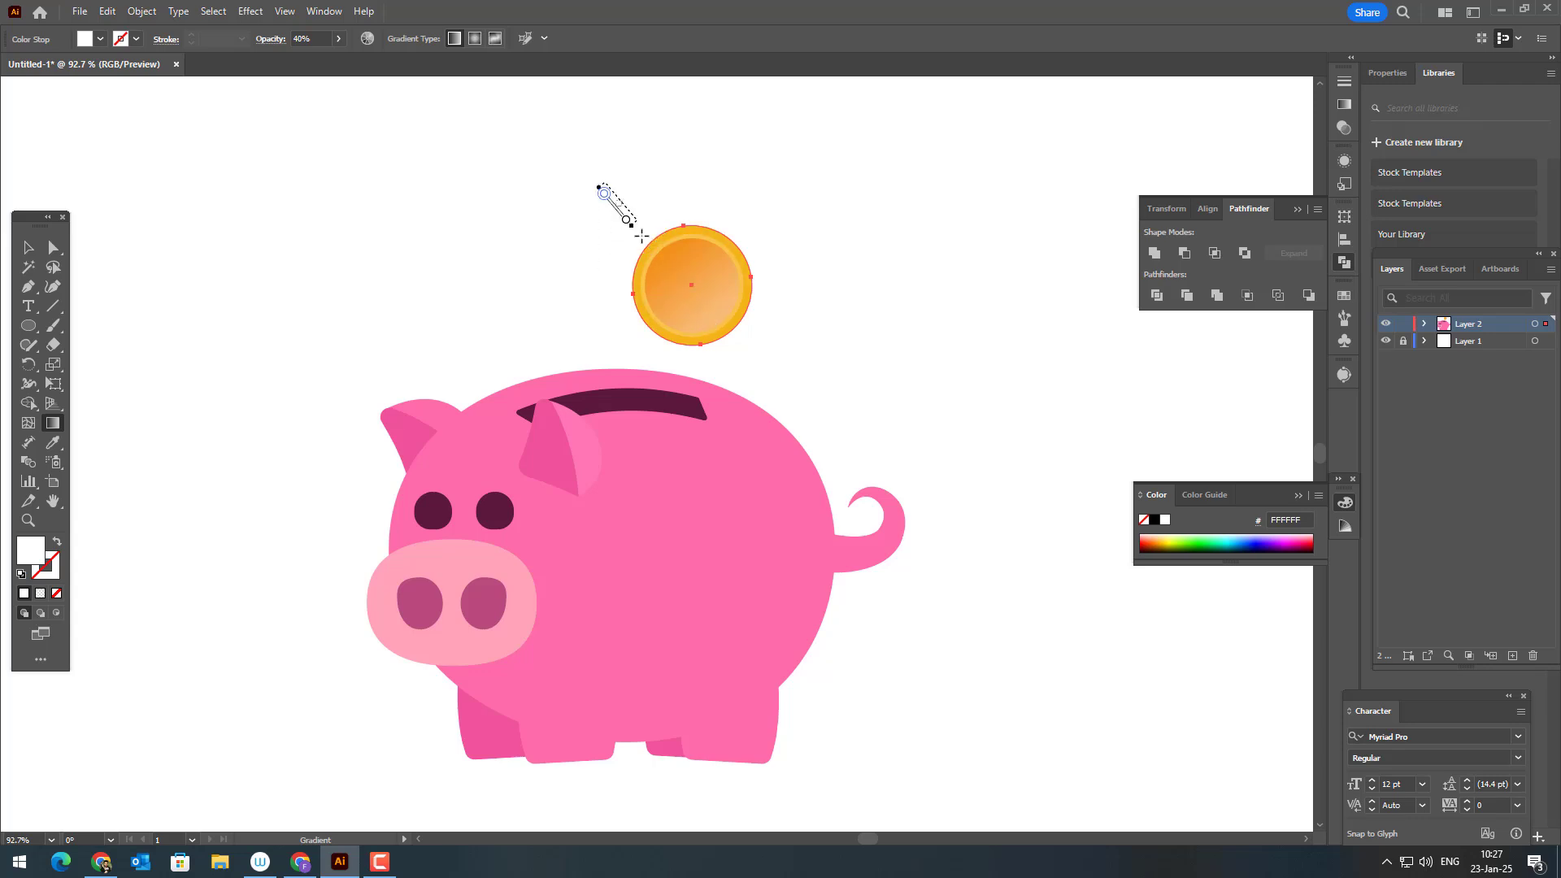
left_click(29, 247)
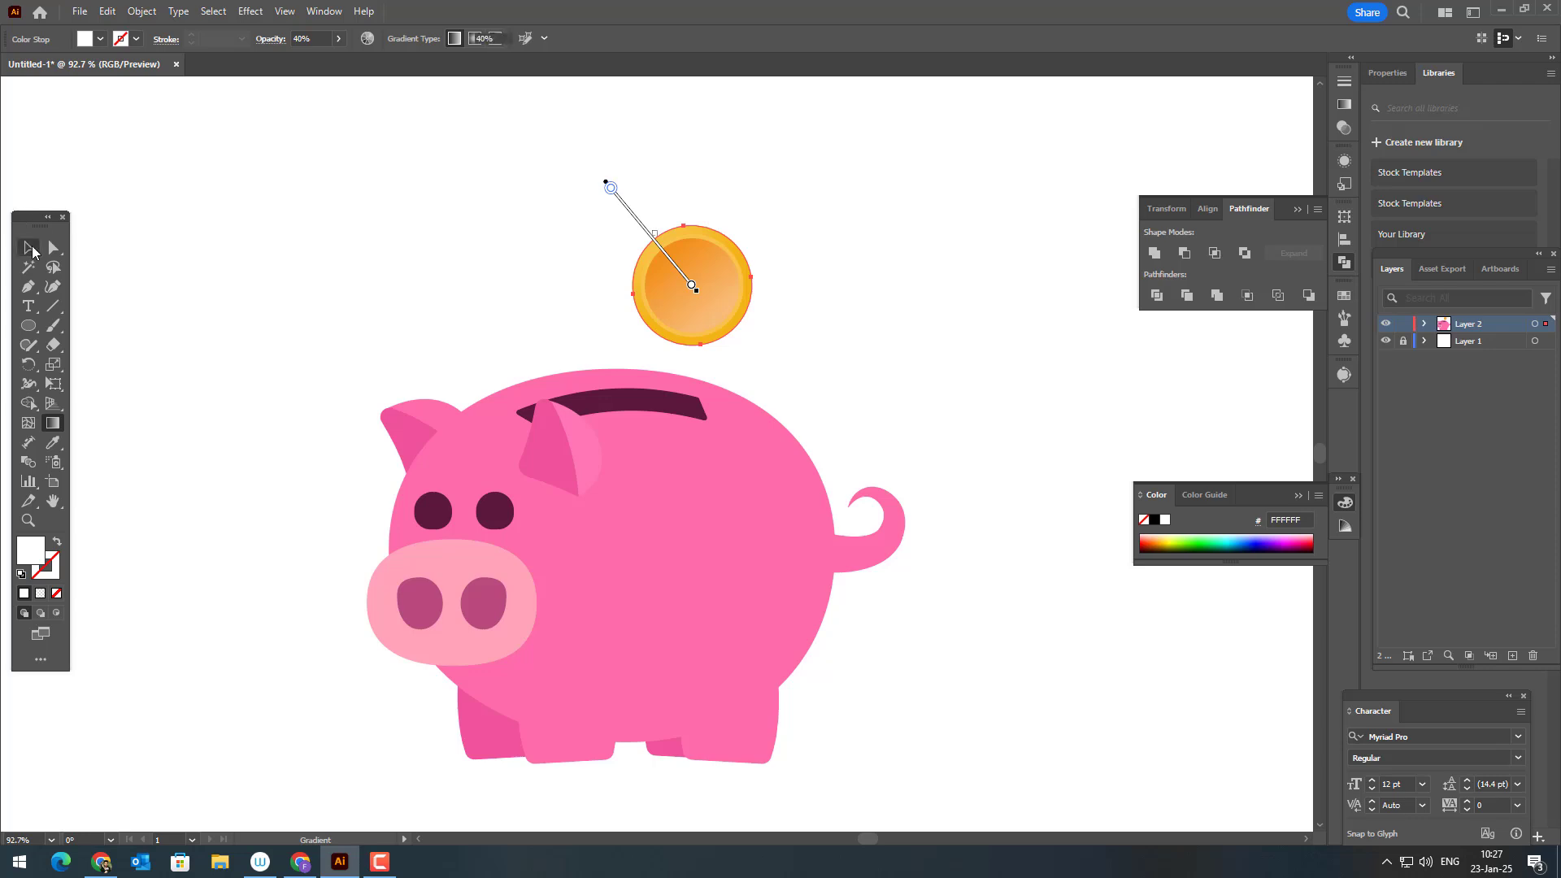
left_click(1016, 471)
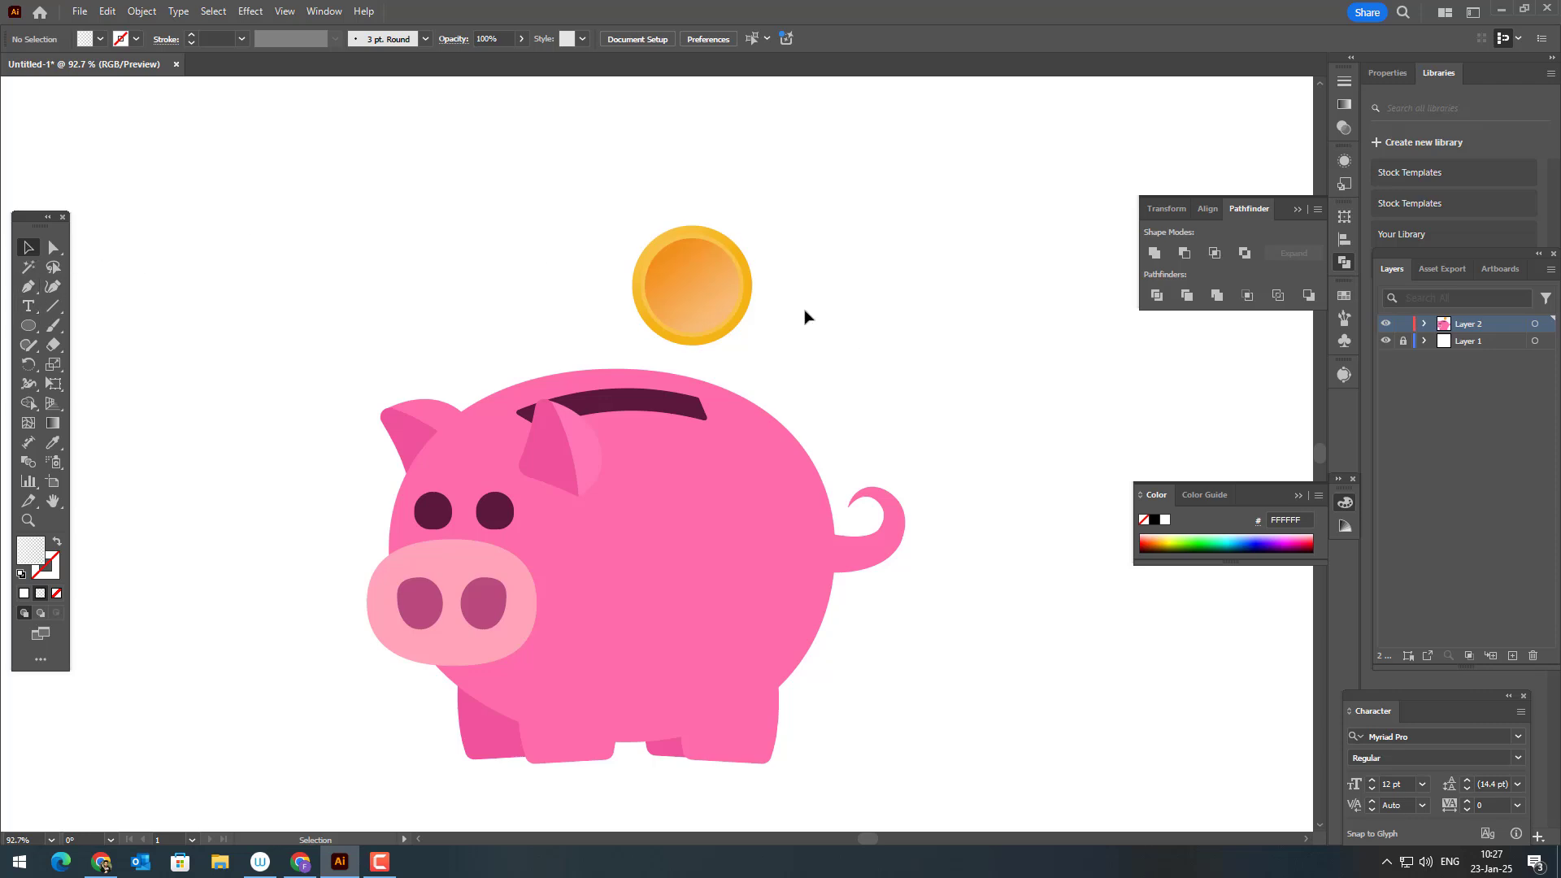
Group all of the coin's circles into one object
left_click_drag(829, 325, 530, 201)
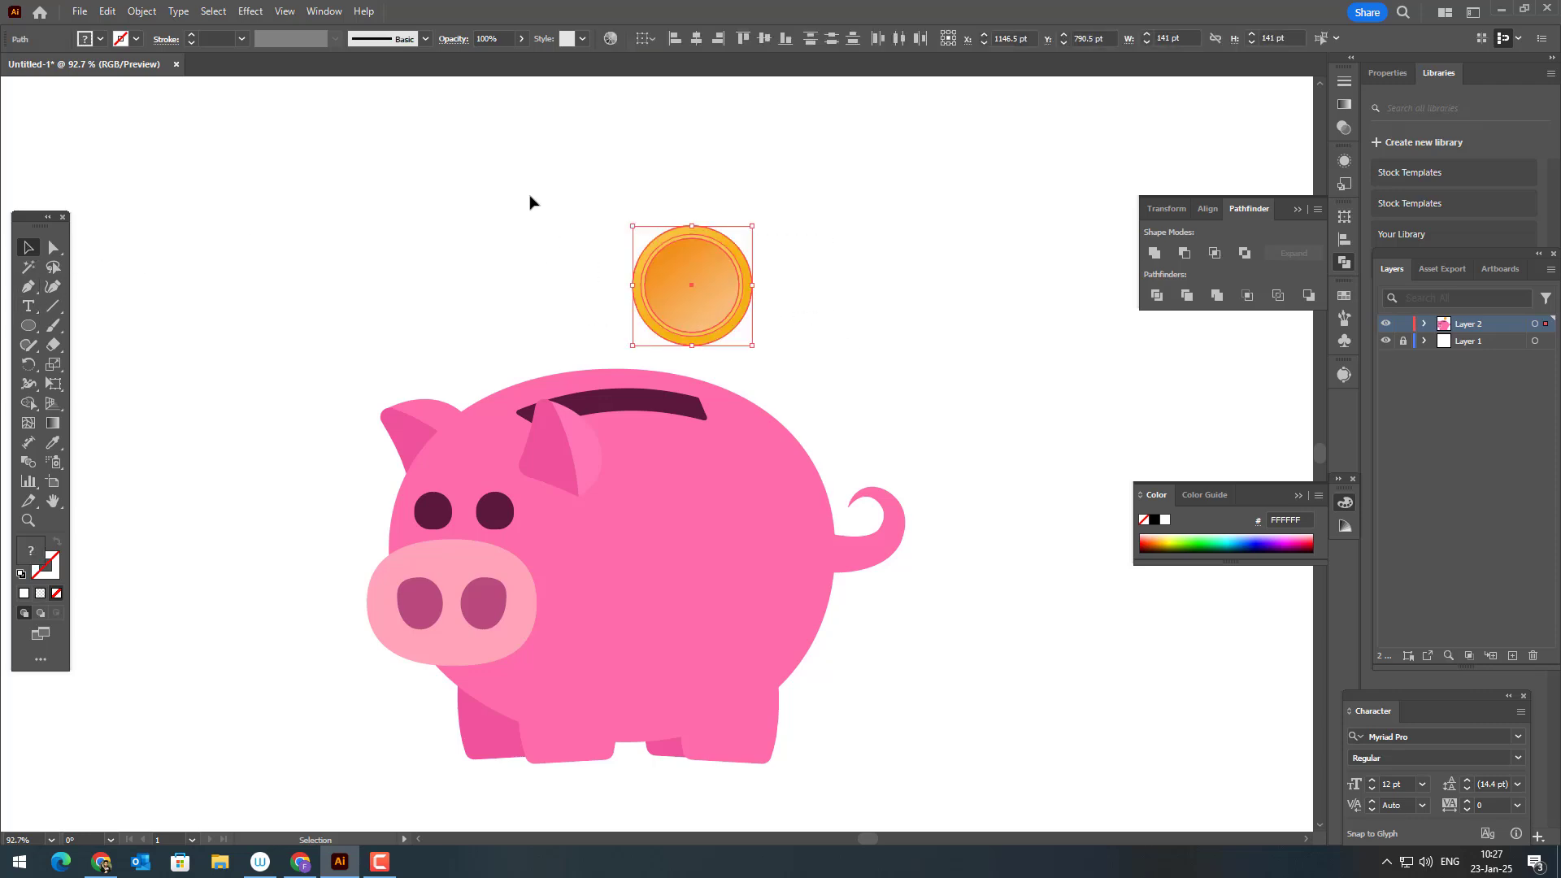
left_click(152, 13)
left_click(162, 112)
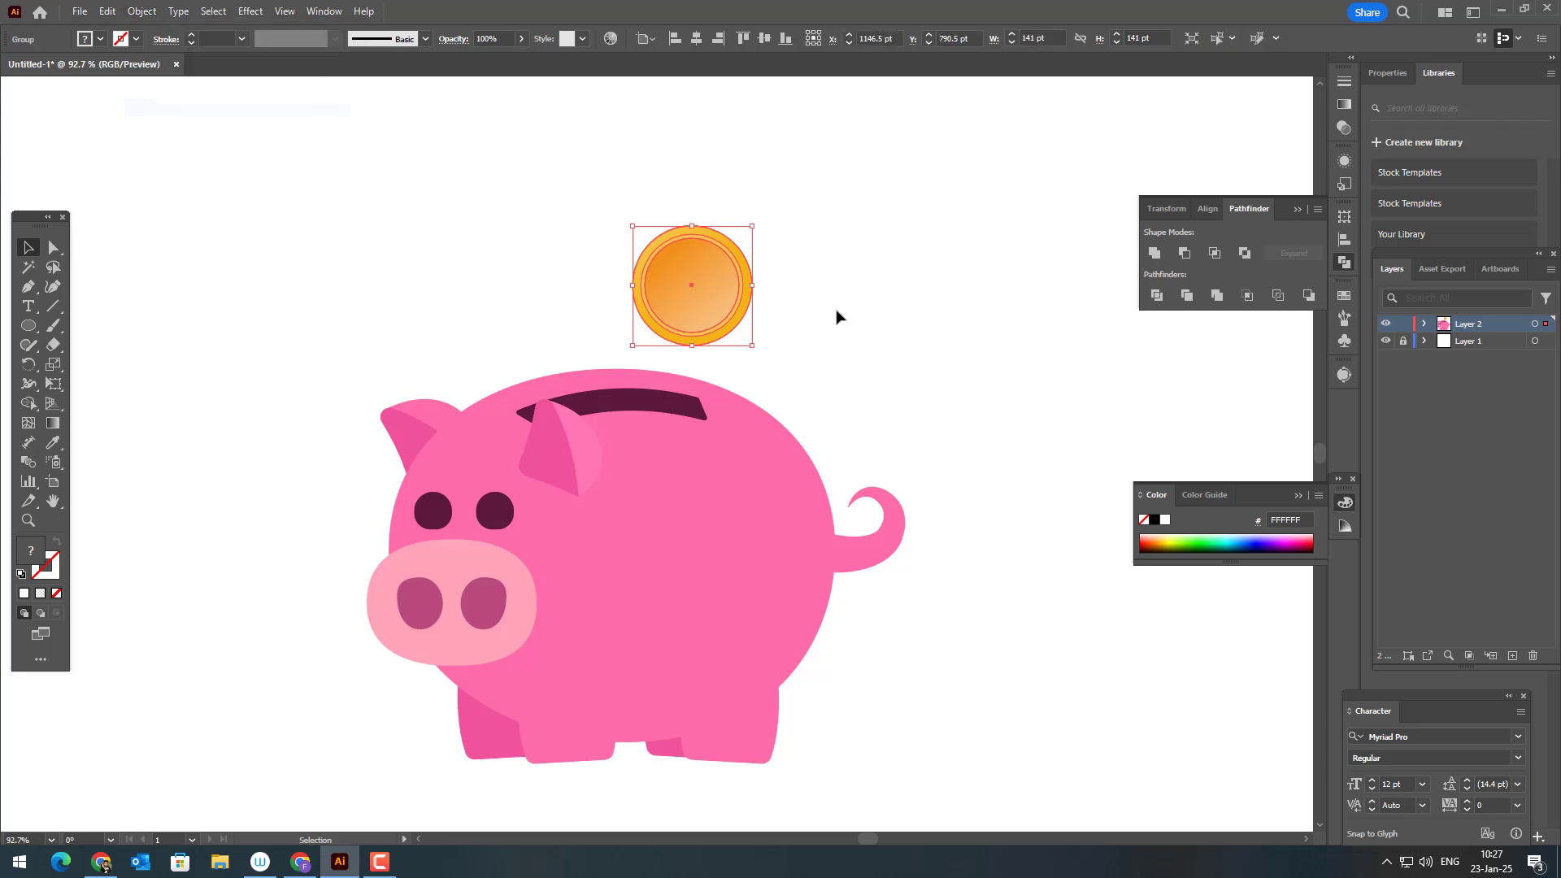
left_click(927, 380)
left_click_drag(936, 373, 923, 377)
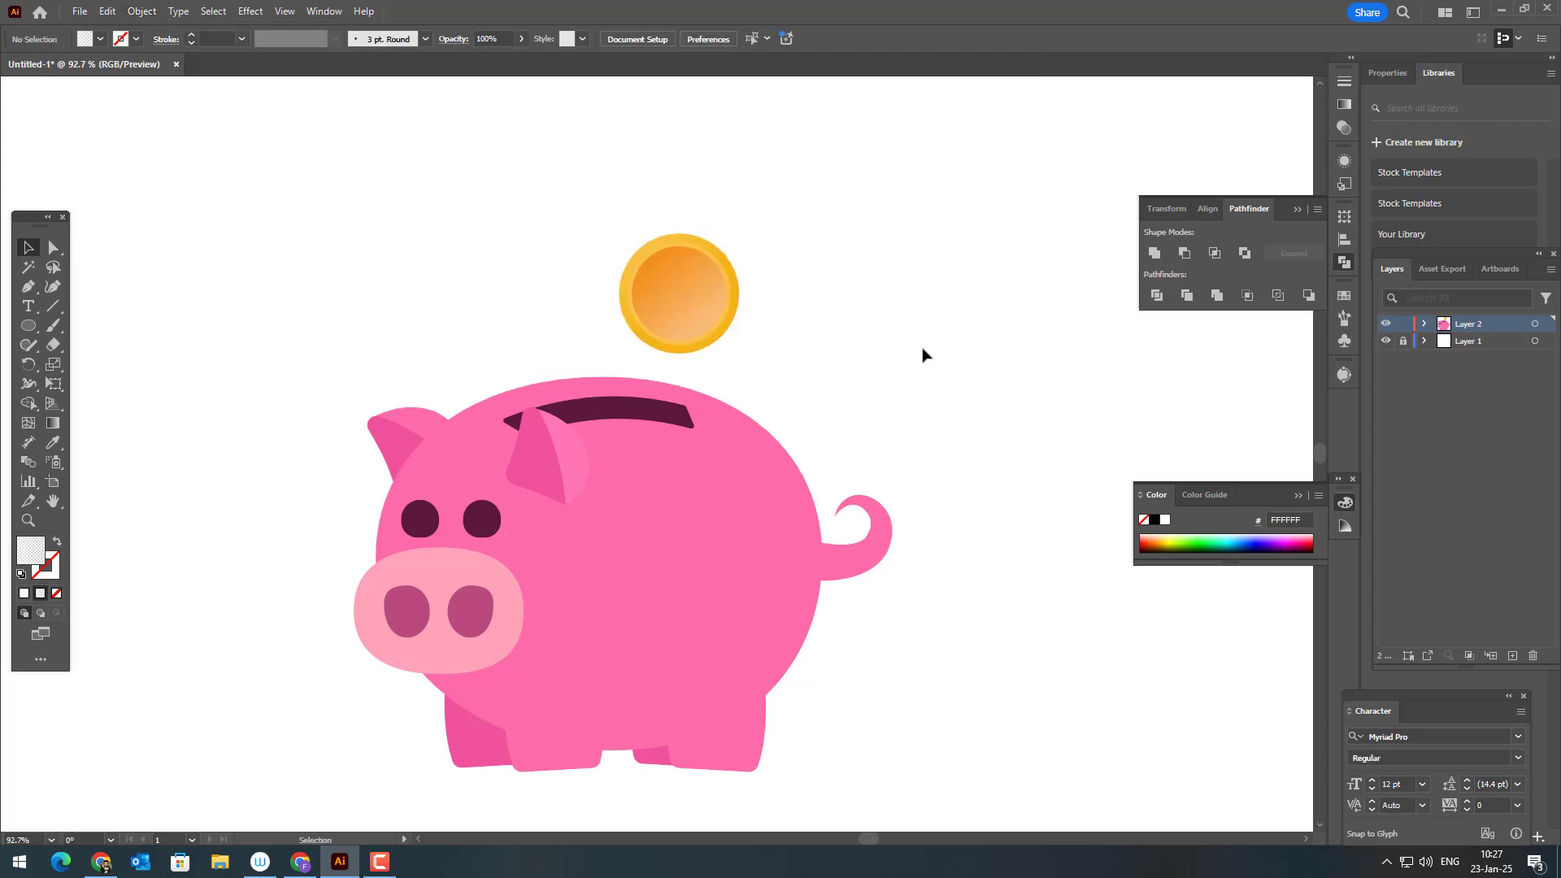
Draw a six-point open Pen path about 228 × 181 pt, arching from the coin's top around to its lower edge, and swap its fill and stroke
left_click(653, 240)
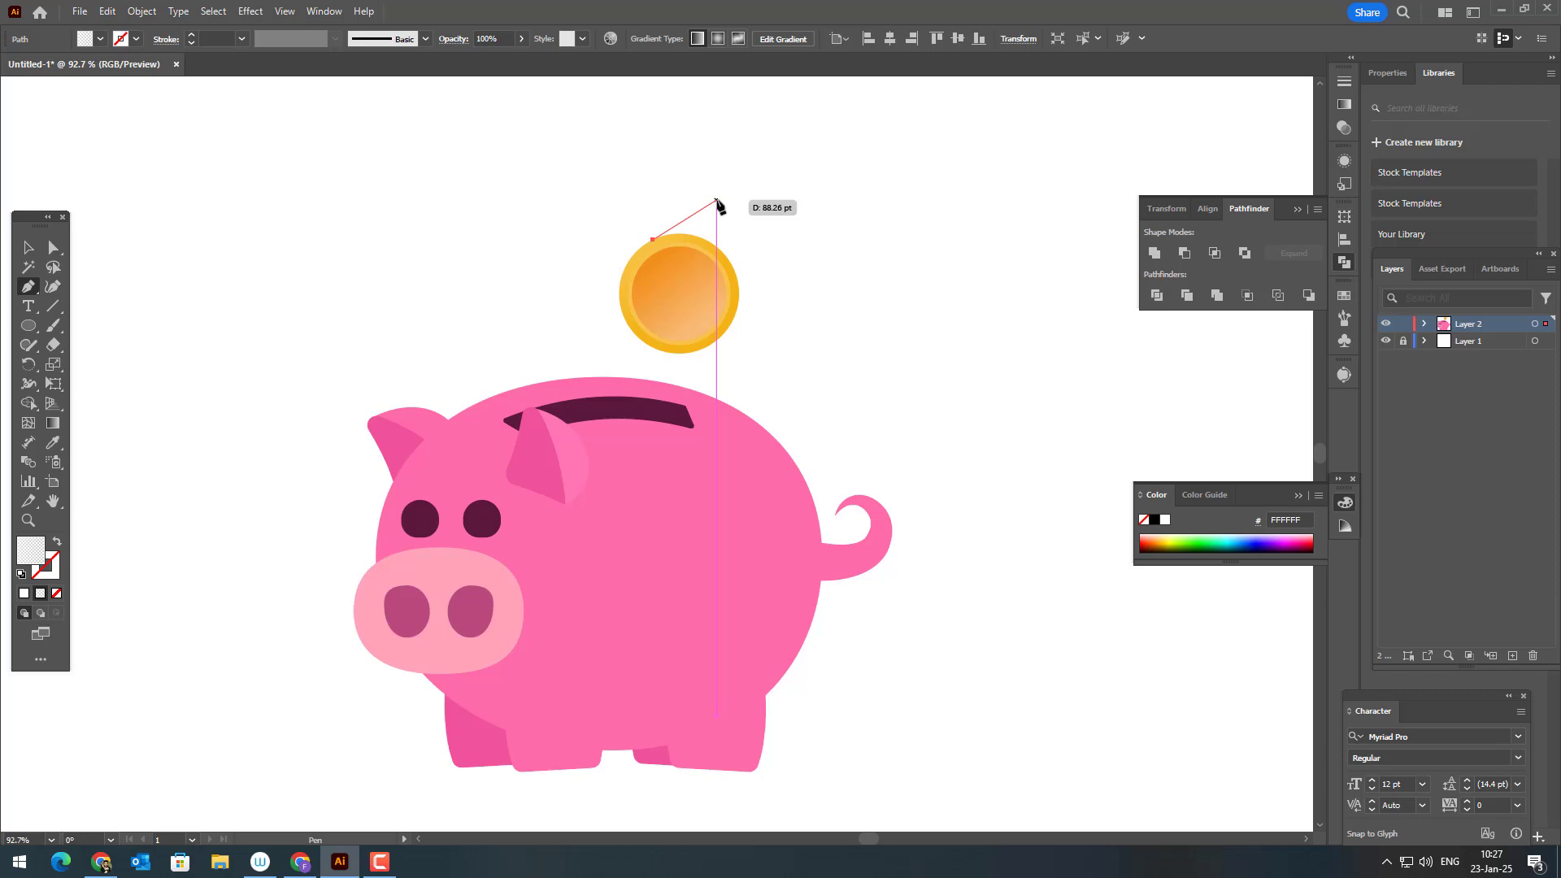
left_click(716, 200)
left_click(787, 197)
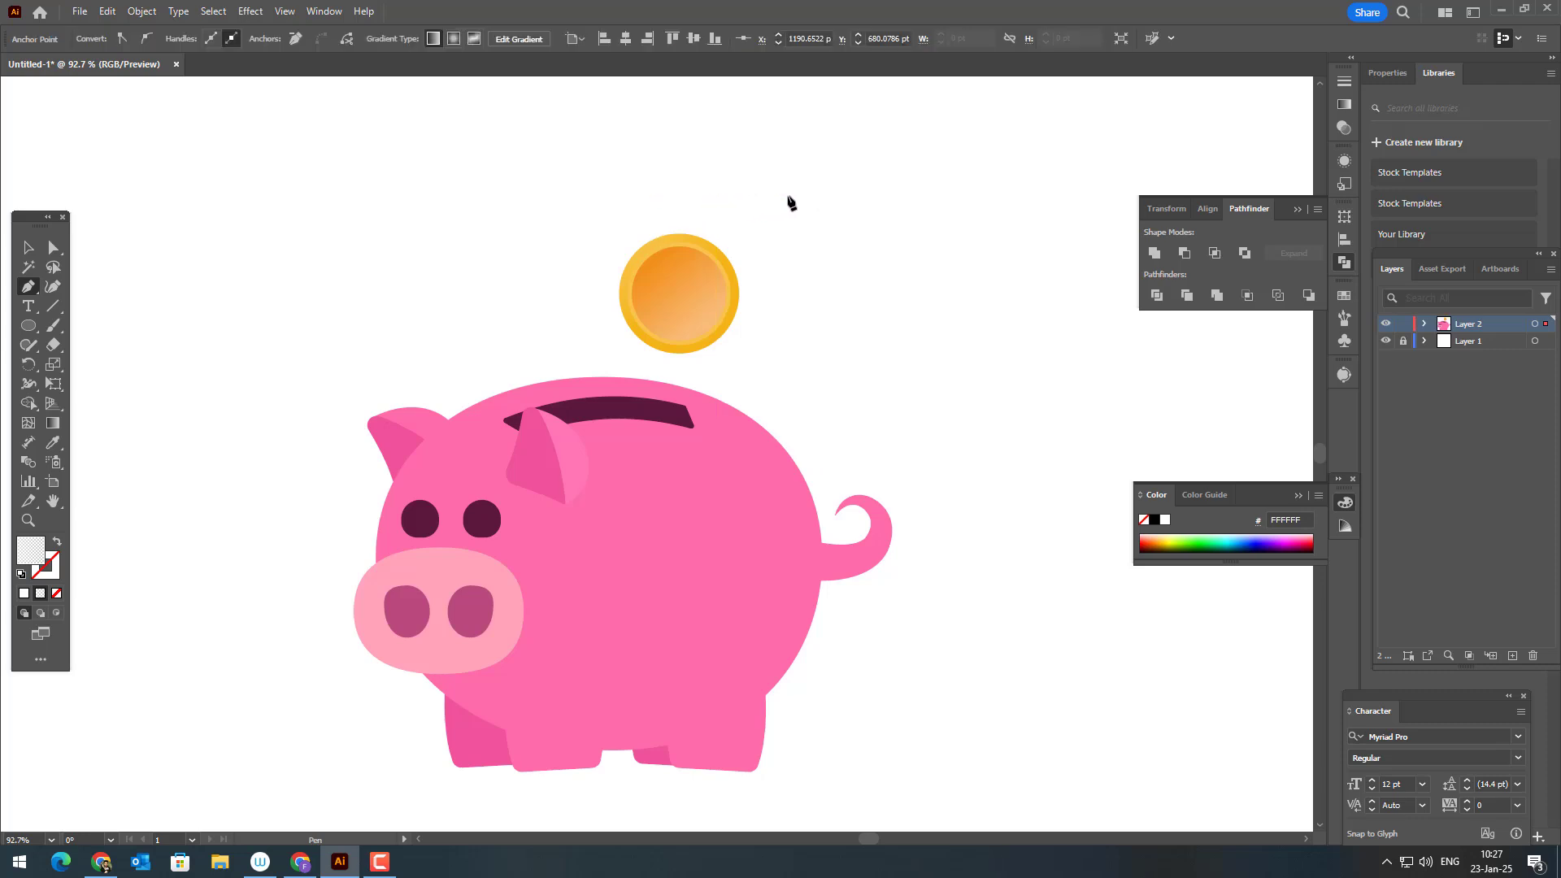
left_click(846, 240)
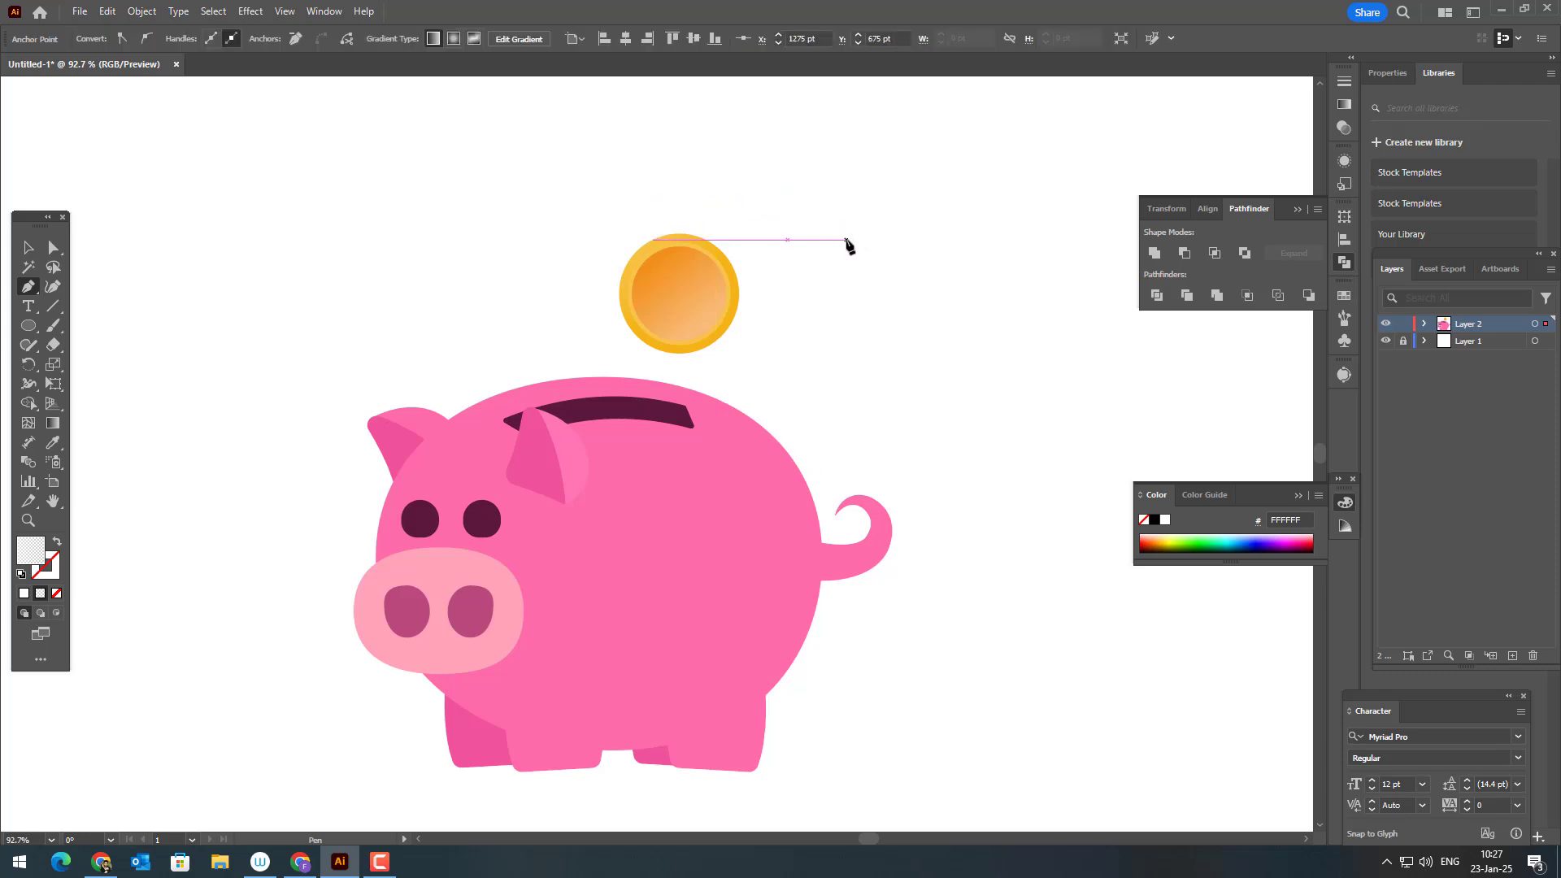
left_click(846, 322)
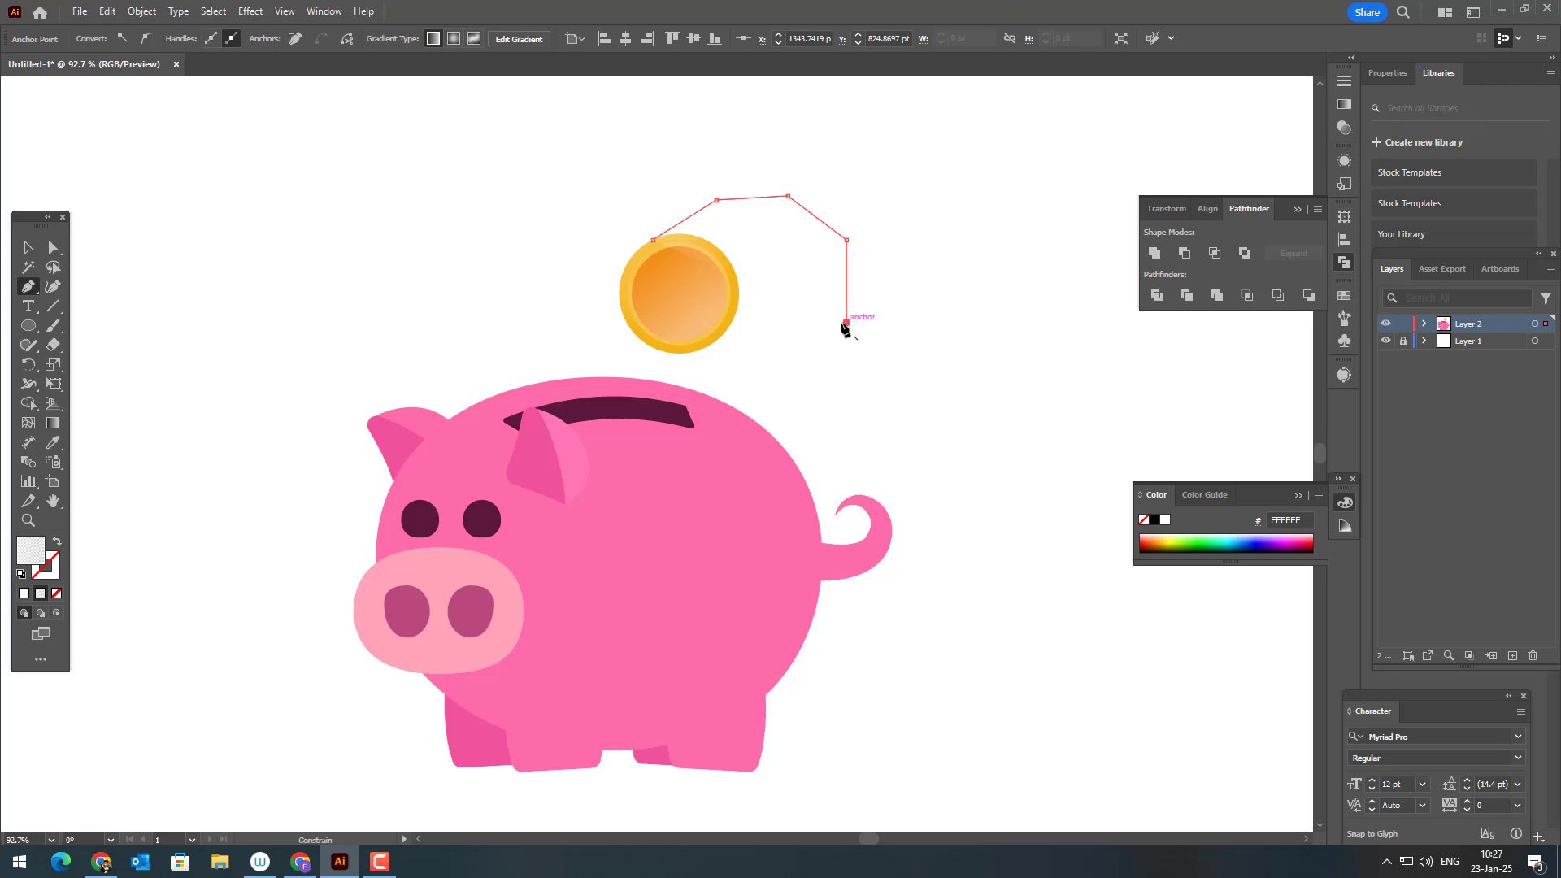
left_click(702, 348)
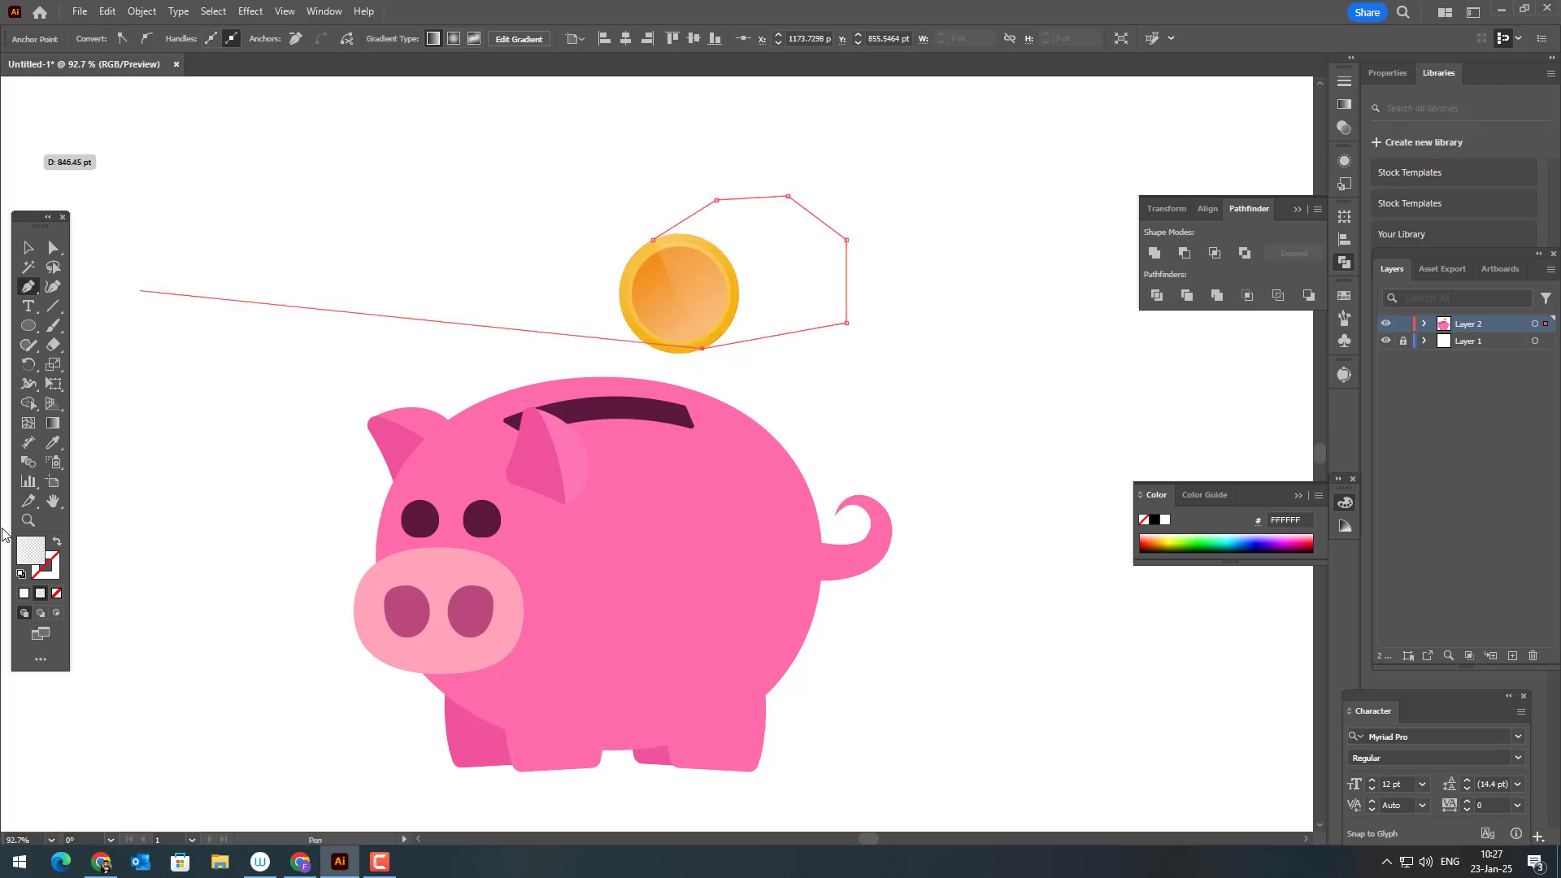
left_click(57, 542)
left_click(38, 252)
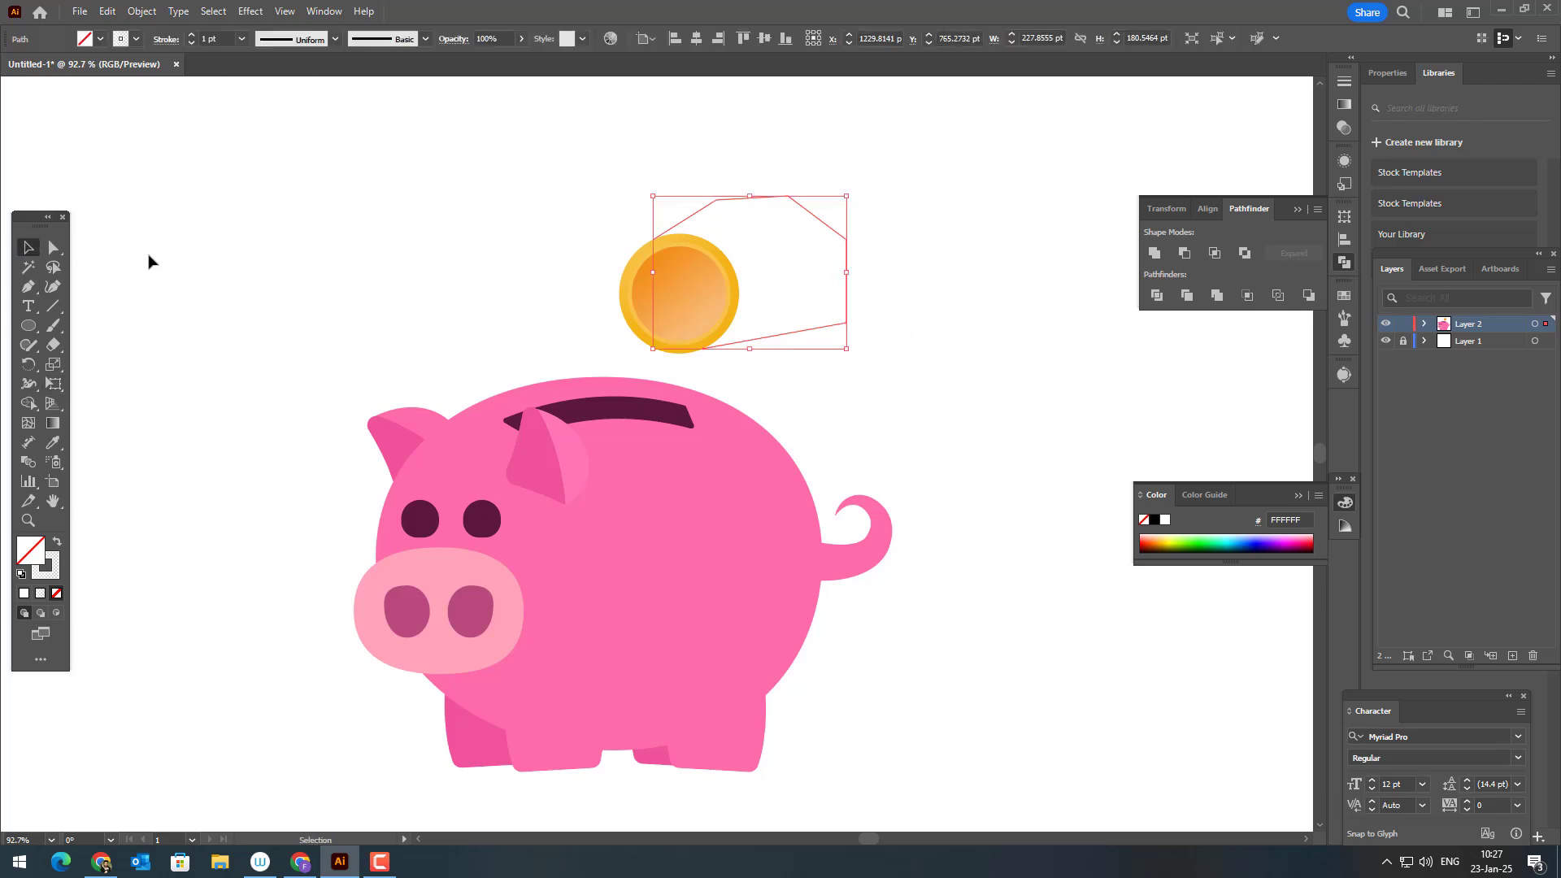
Give the open path around the coin a skin-tone stroke, colour F7AE86, with a weight of 45 pt
double_click(49, 568)
left_click(1108, 424)
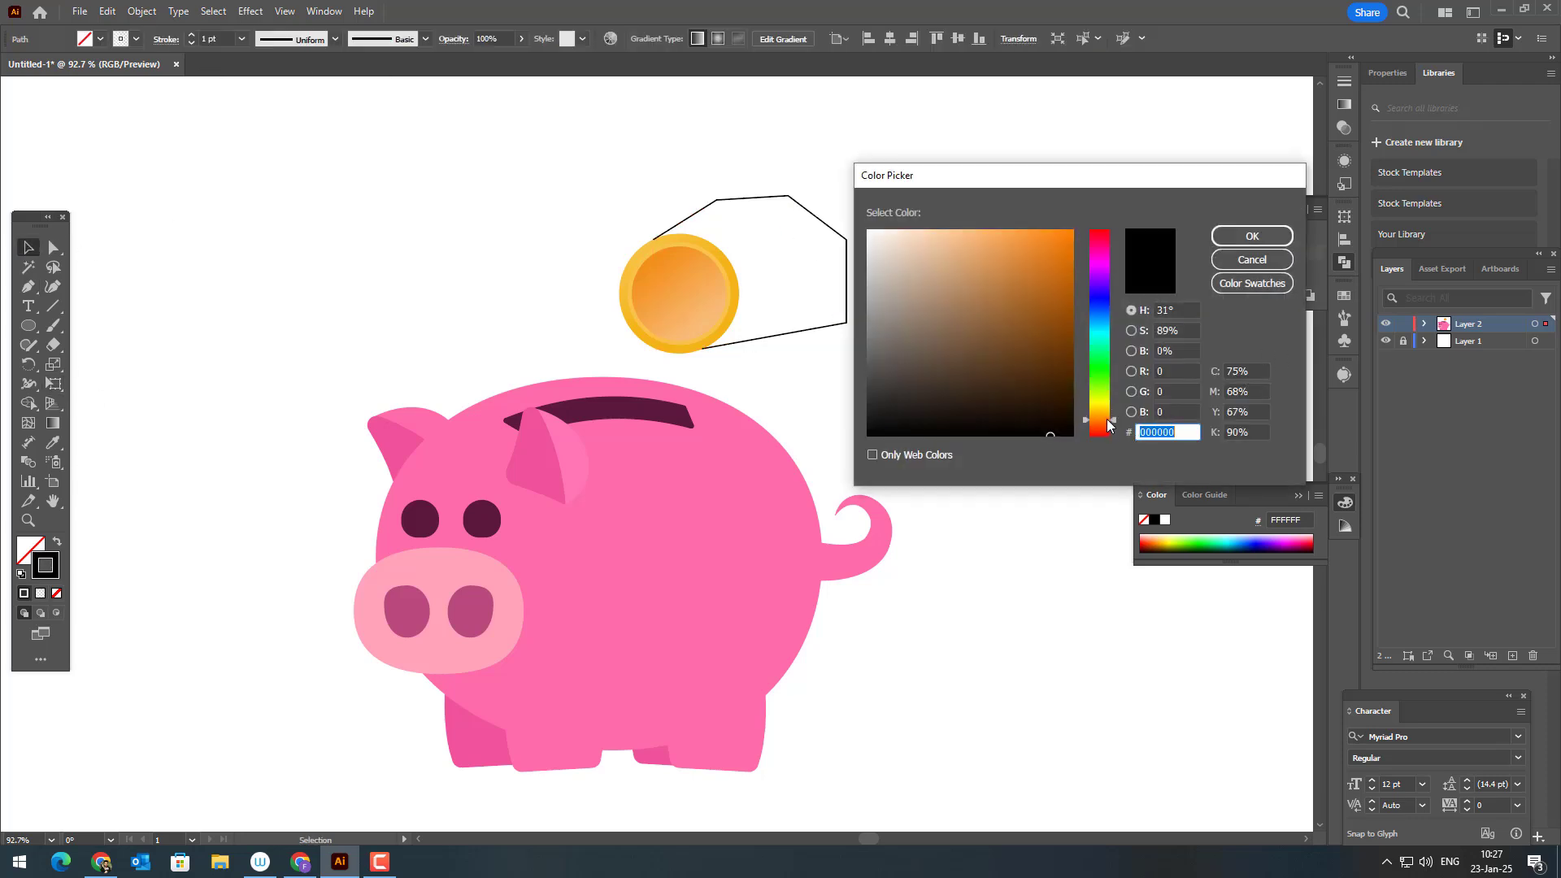
left_click_drag(966, 262, 966, 247)
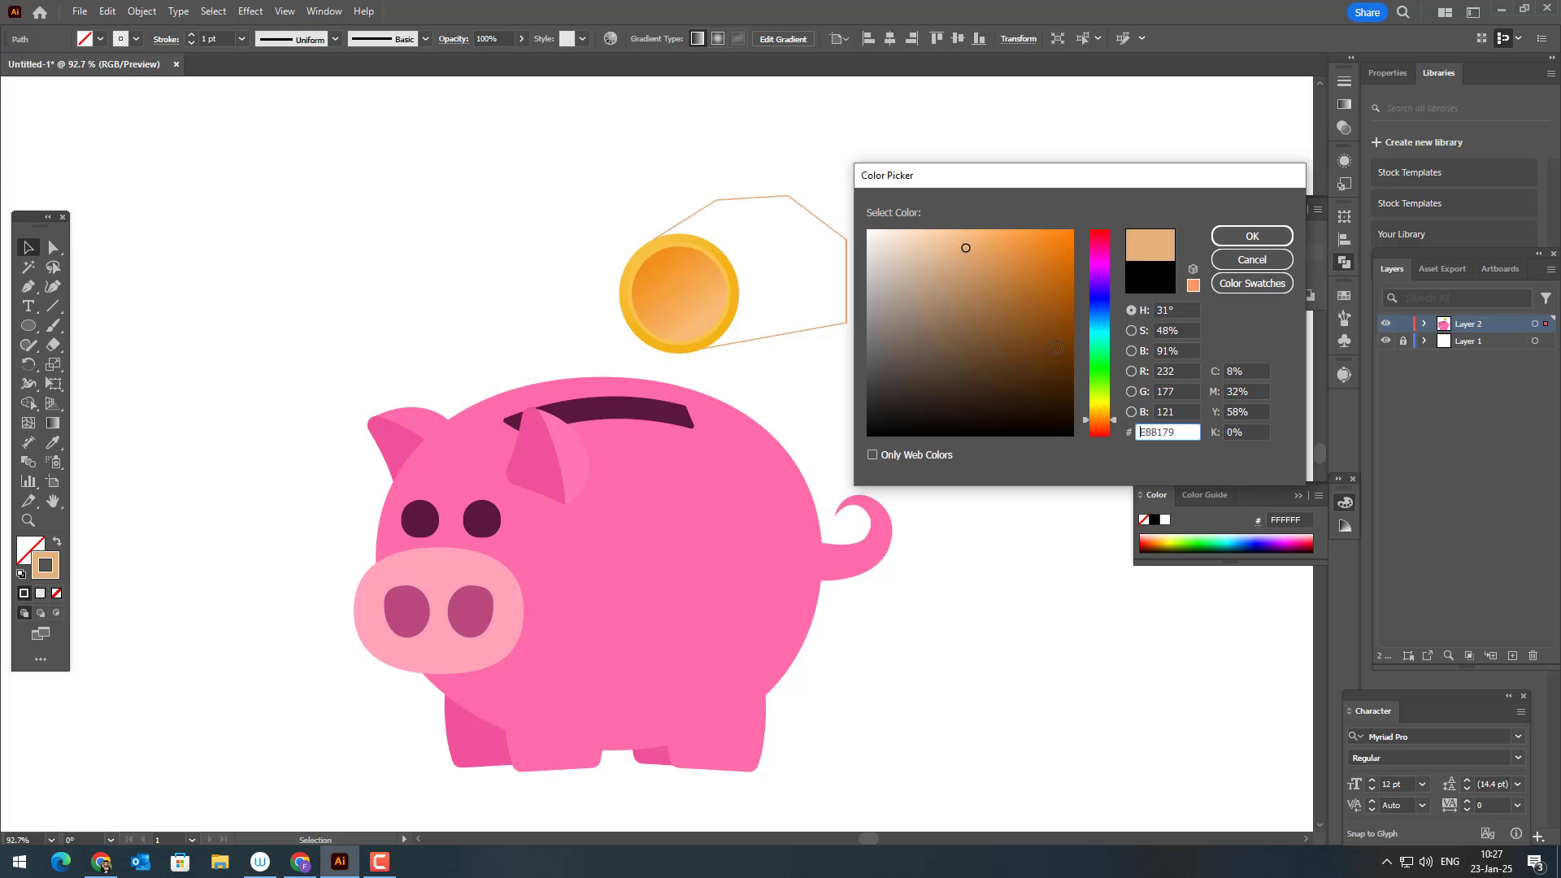
left_click(962, 236)
left_click_drag(1106, 418, 1104, 423)
left_click(1251, 235)
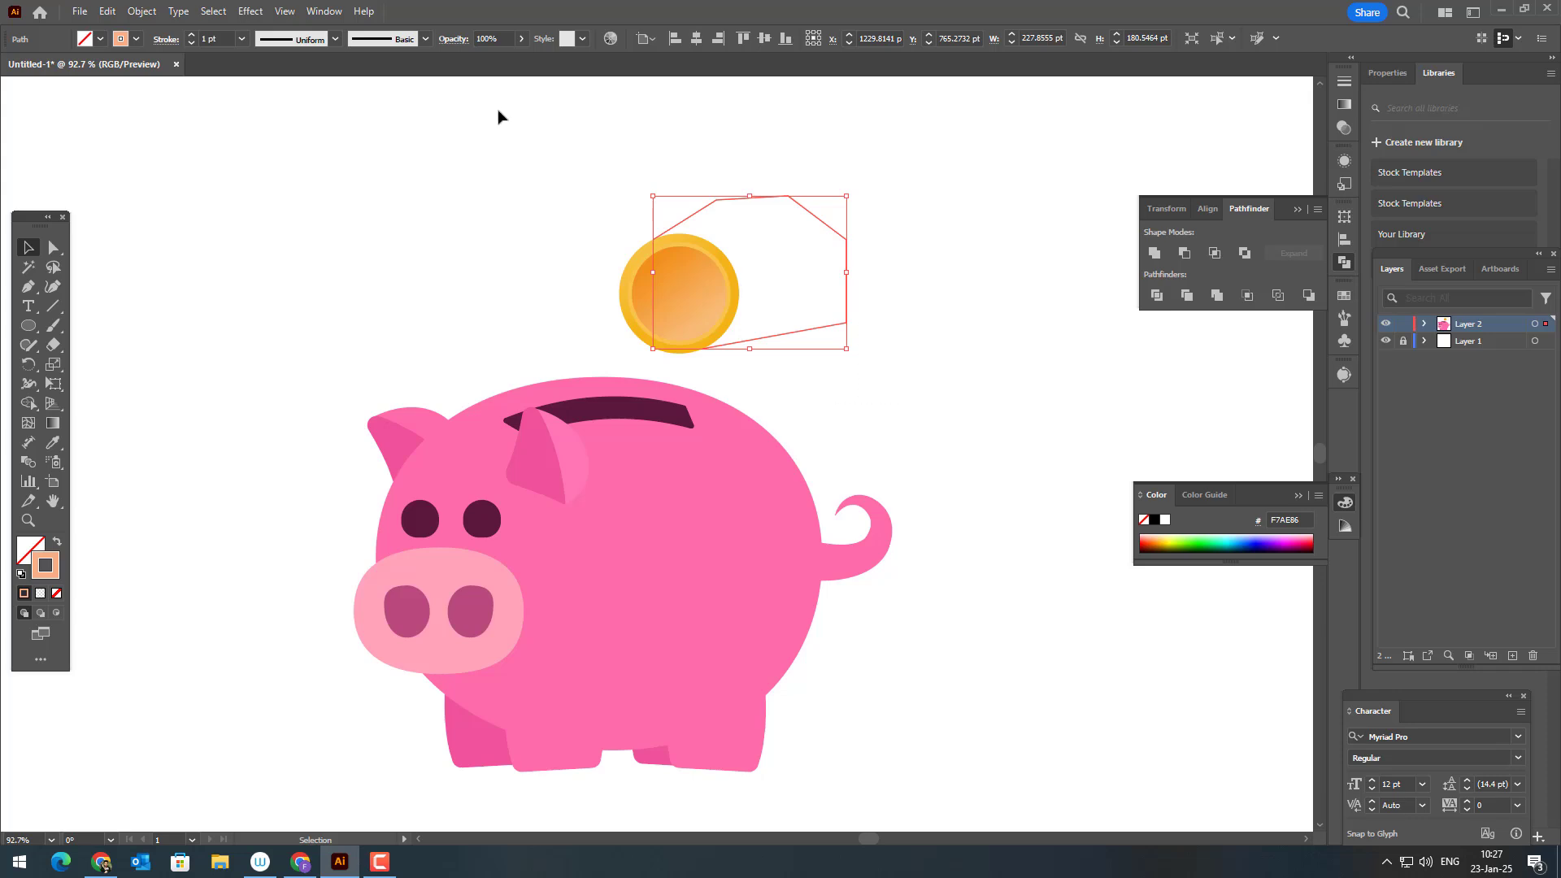
left_click_drag(196, 34, 199, 37)
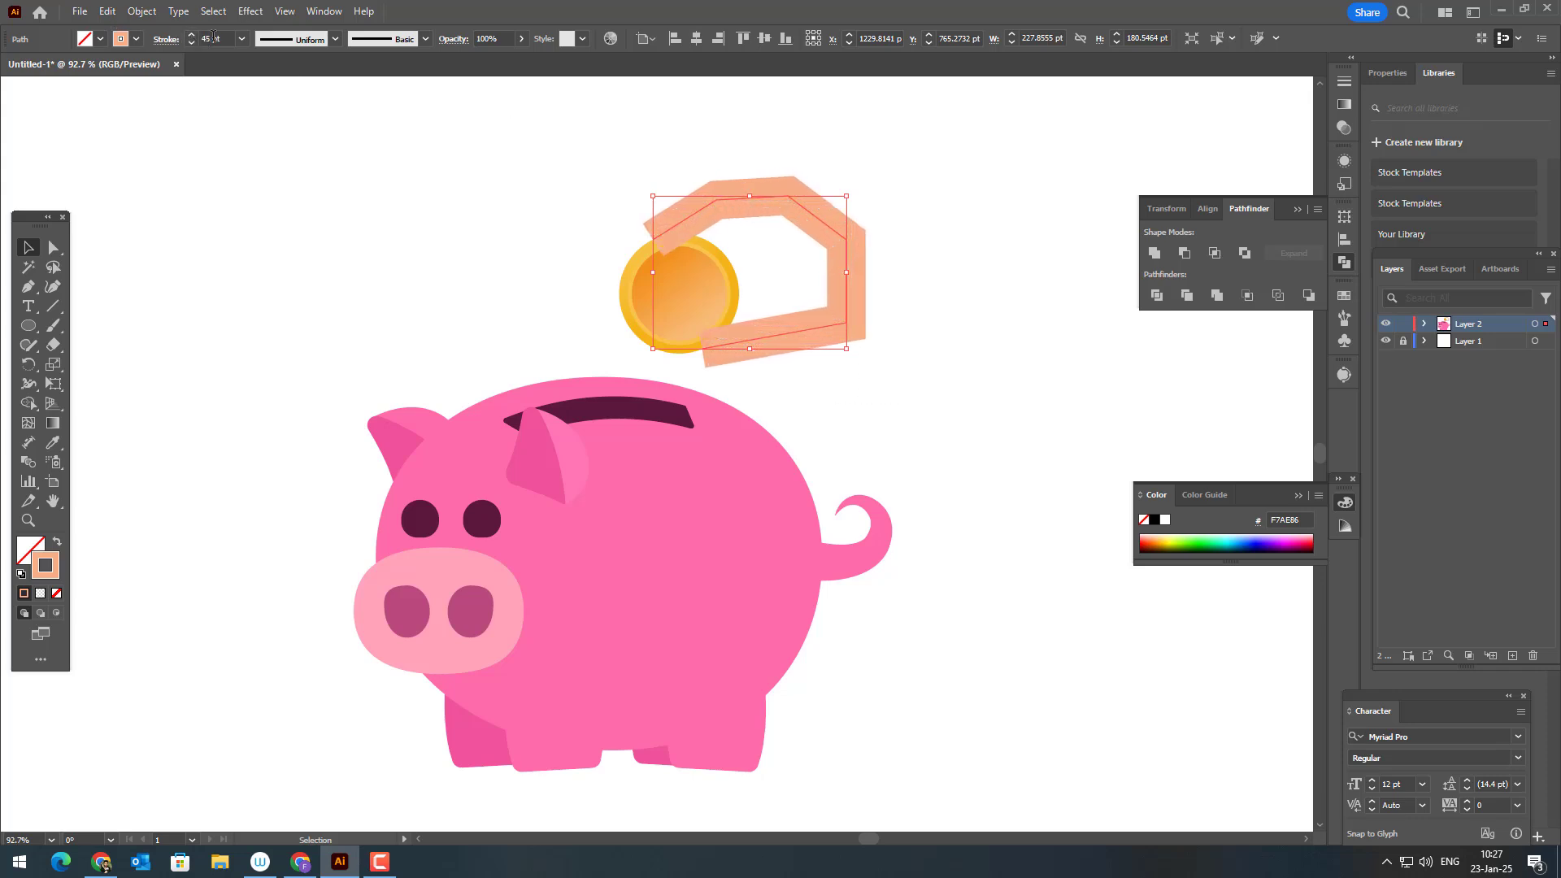
left_click(956, 408)
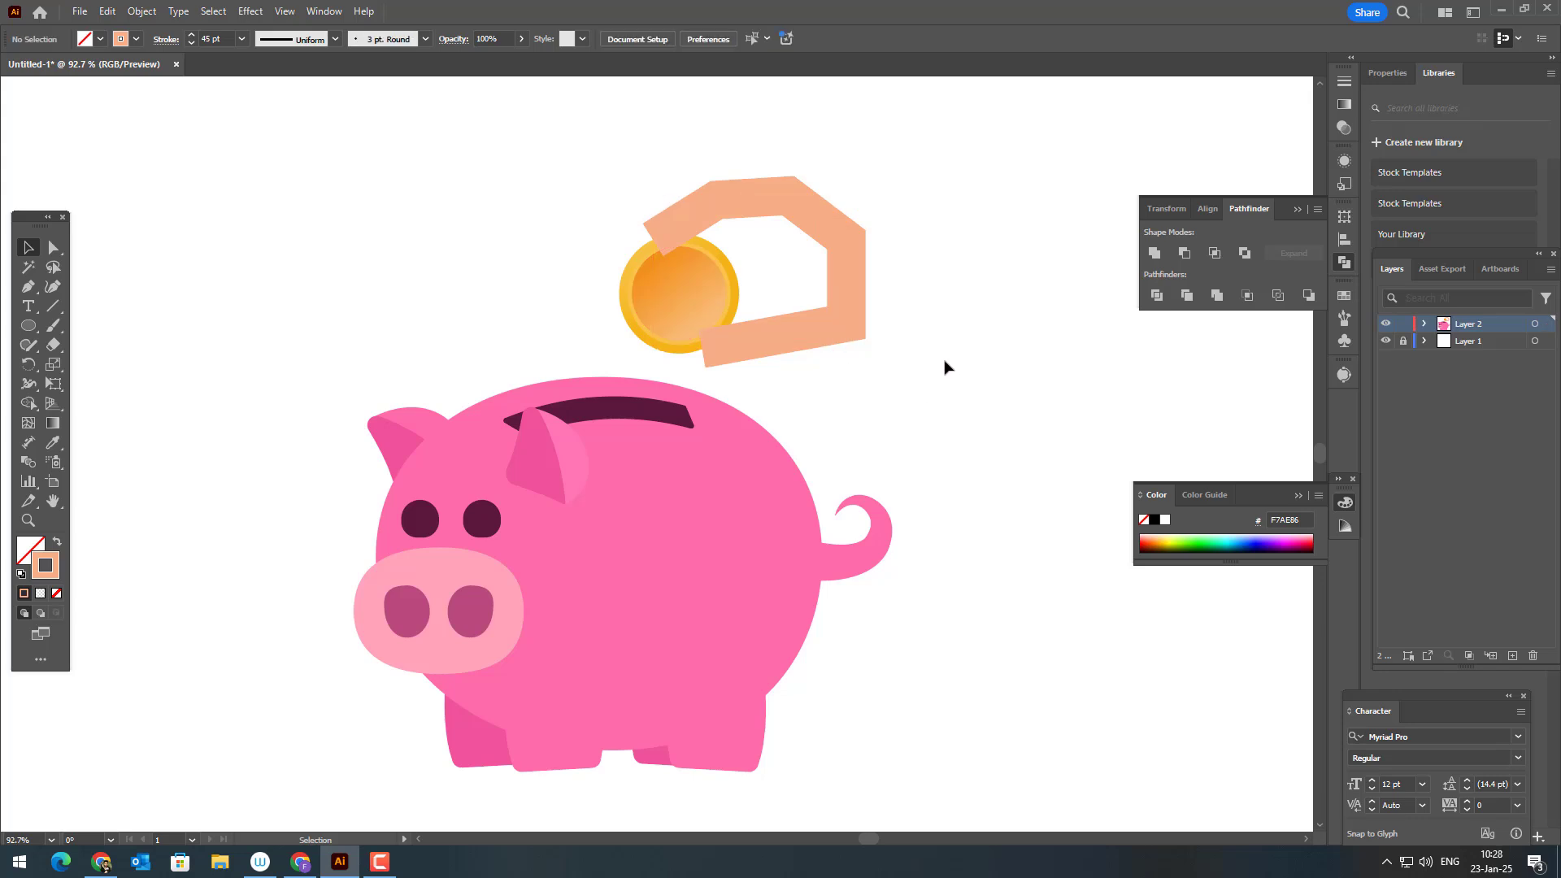
Reshape the thumb-and-finger path by shifting its end points, lower-right corner and two top corners so it pinches the coin
left_click(800, 340)
key("a")
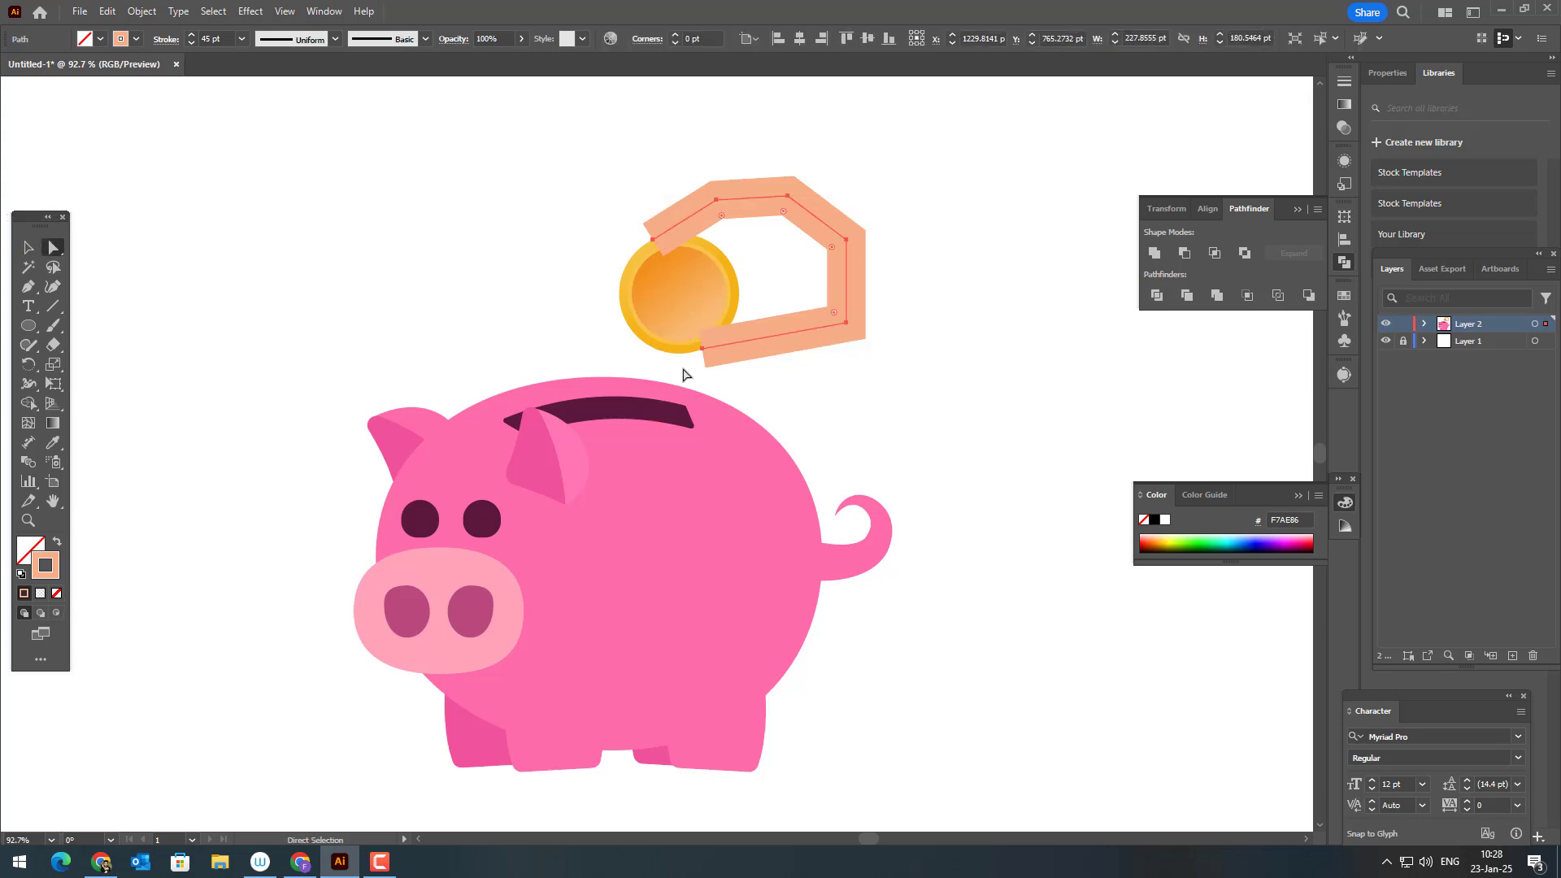
left_click_drag(703, 351, 704, 356)
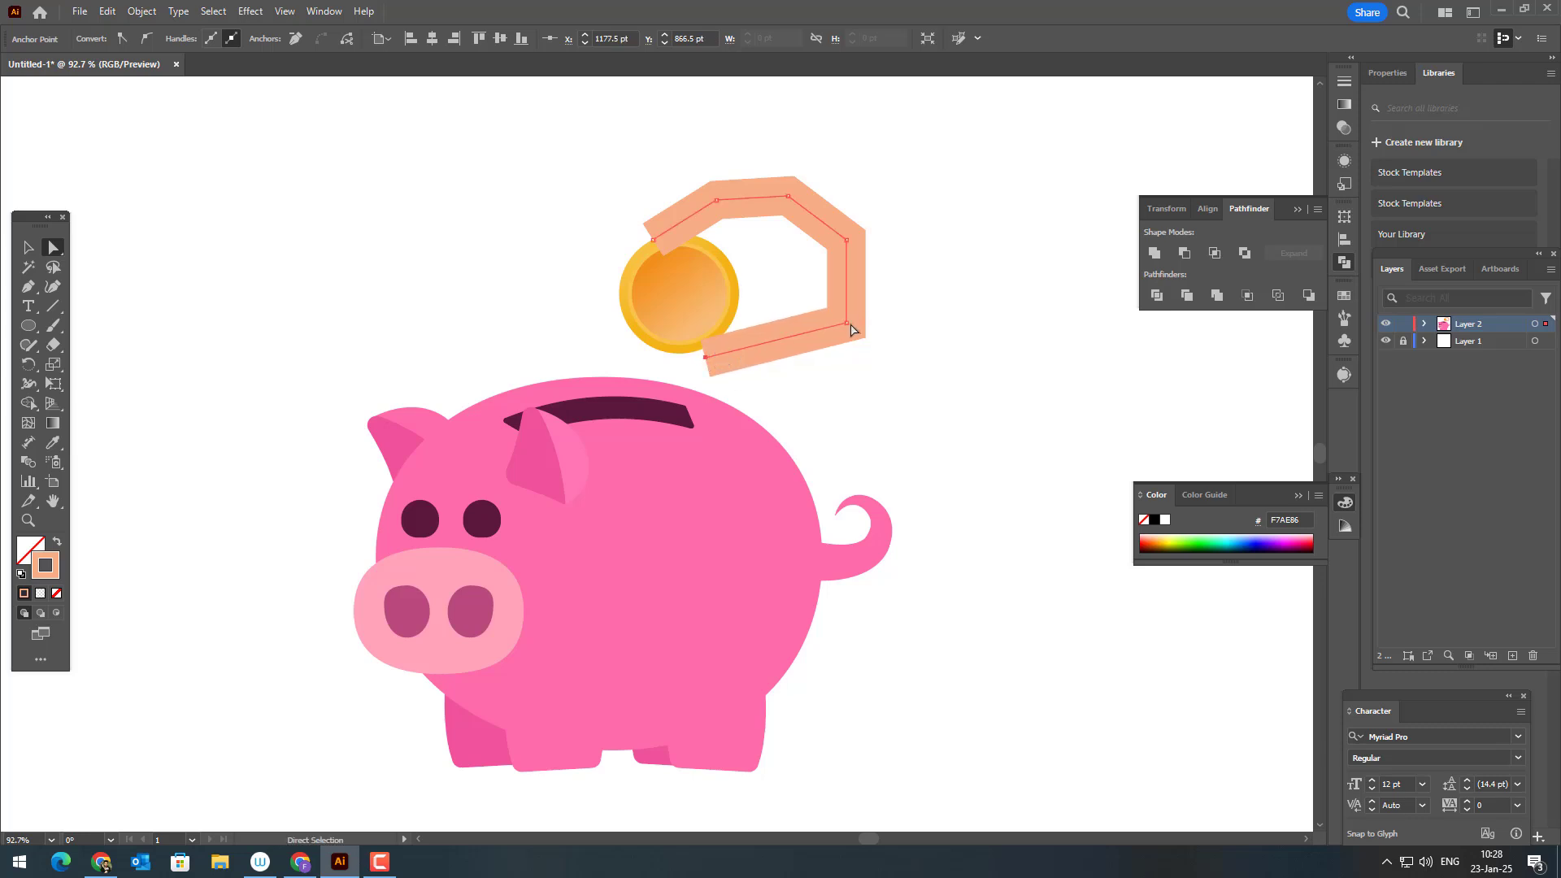
mouse_move(847, 324)
left_mouse_down()
mouse_move(822, 334)
mouse_move(836, 329)
left_mouse_up()
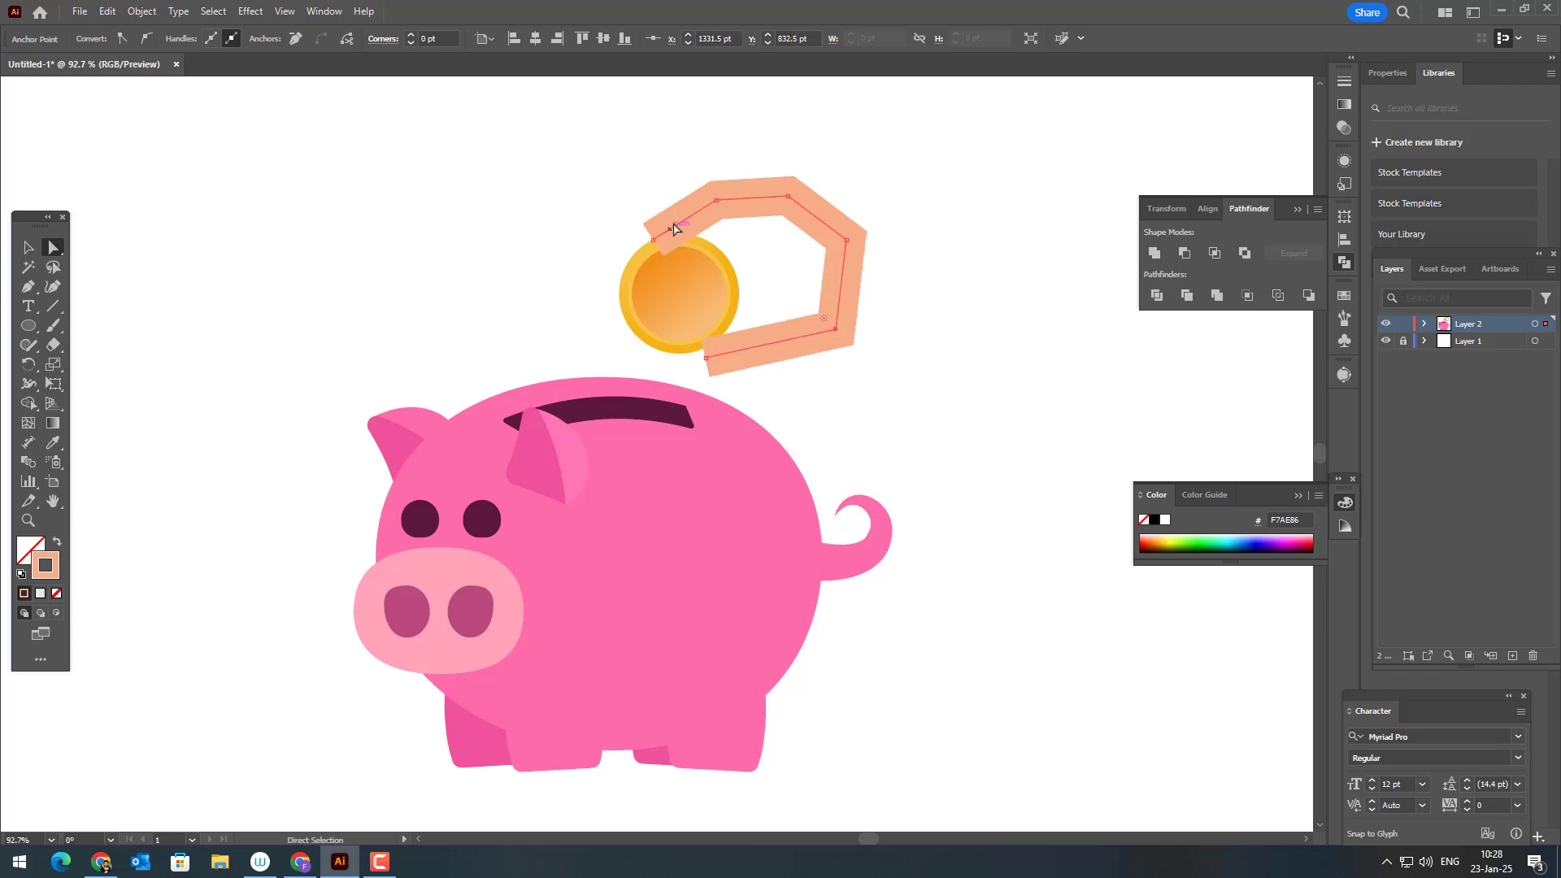
left_click_drag(653, 240, 641, 234)
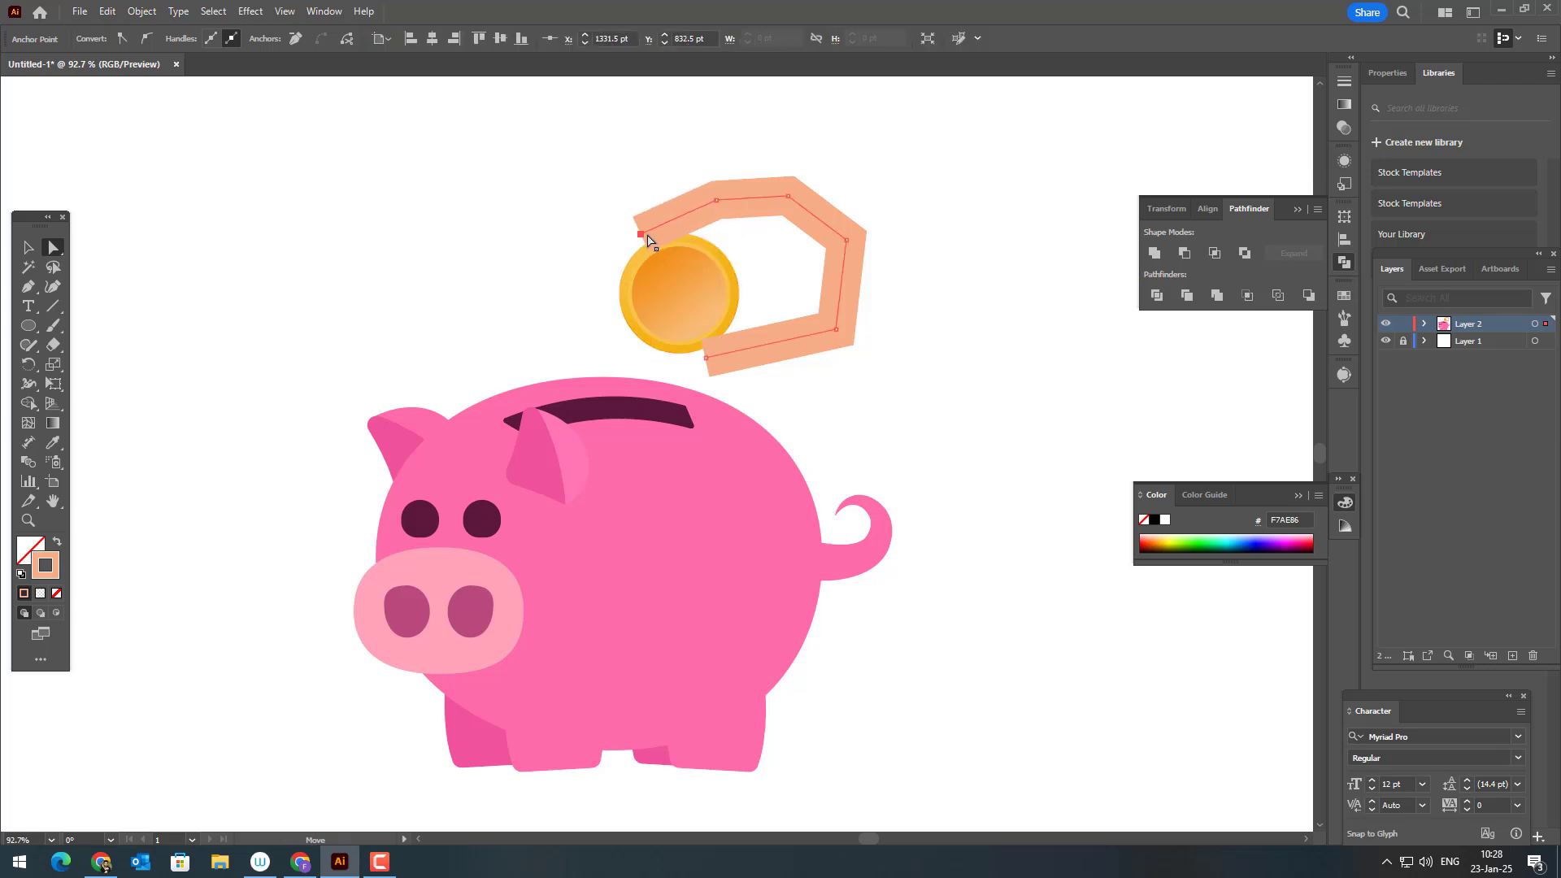
left_click_drag(721, 202, 797, 189)
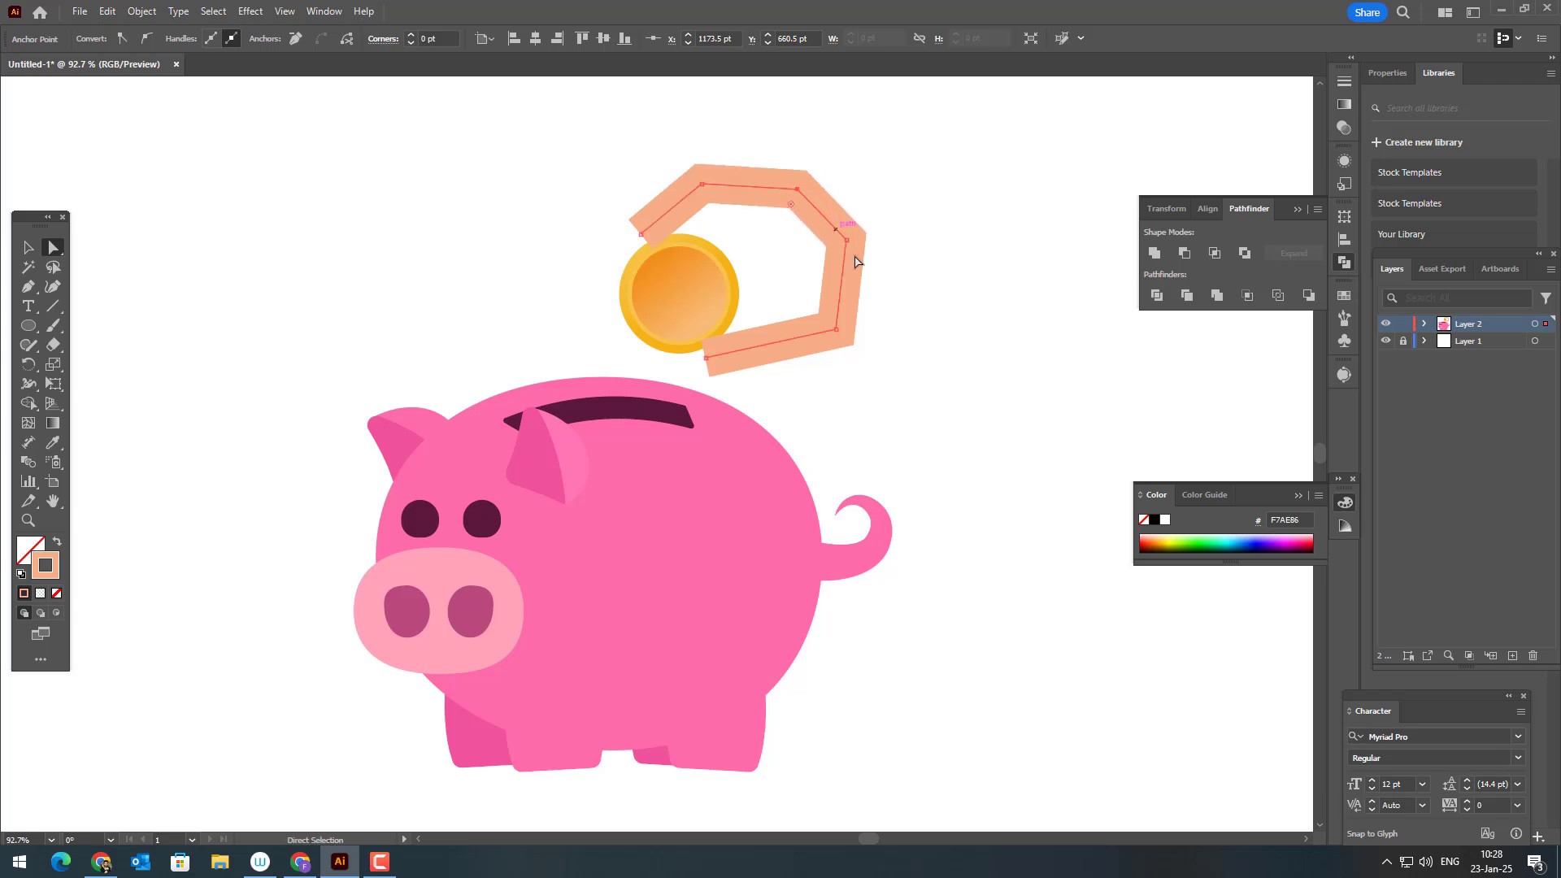
left_click(28, 247)
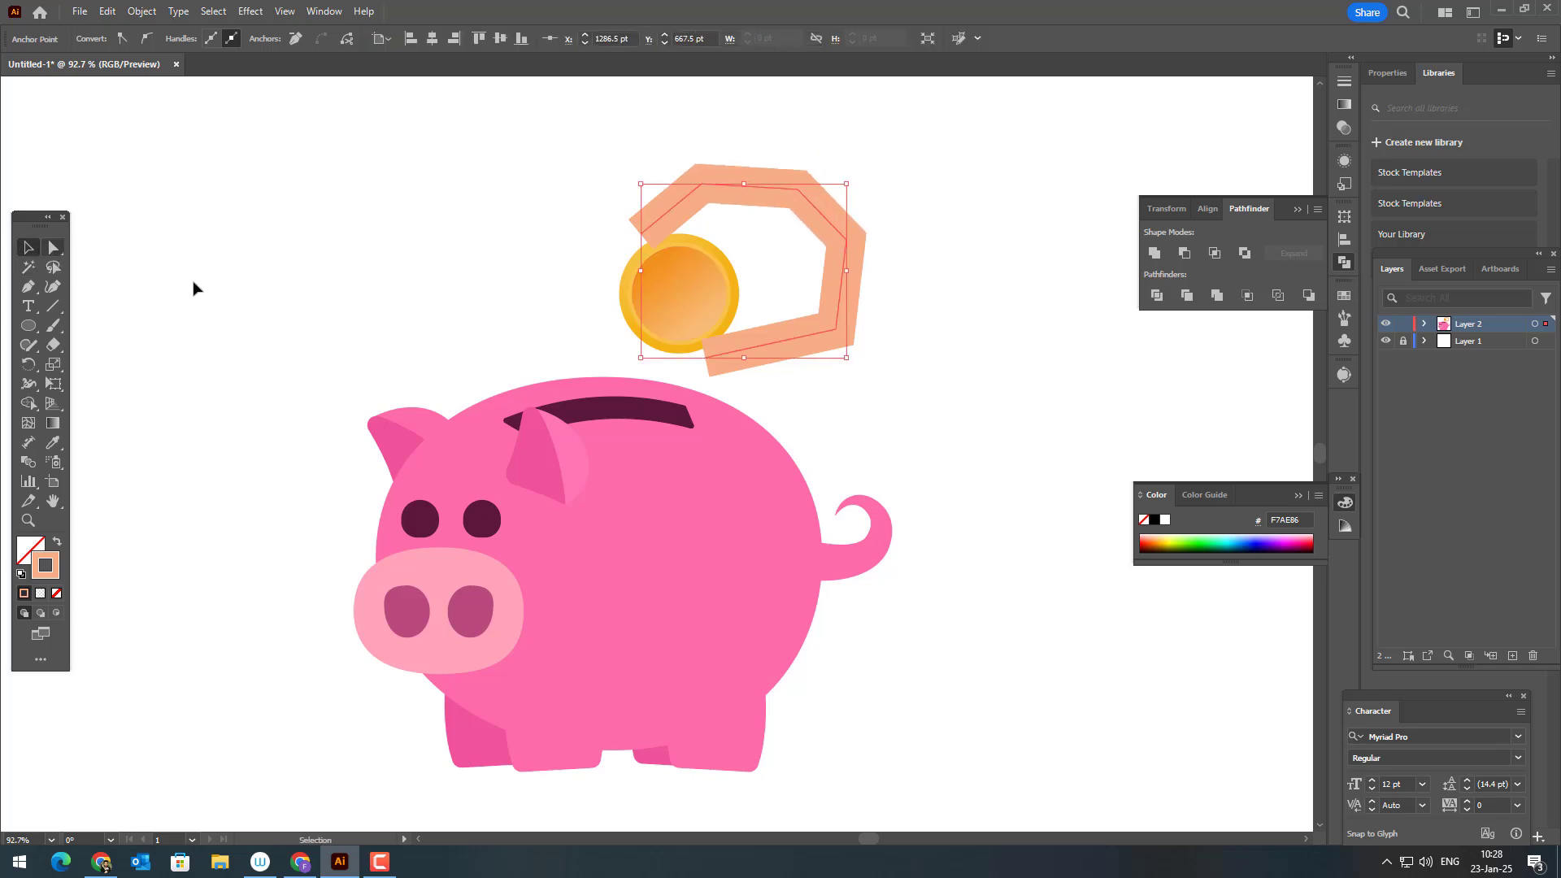
Draw a bent finger above the pinching hand as a four-point Pen path about 142 × 45 pixels on screen, ending near its upper-right corner
left_click_drag(911, 434, 882, 530)
left_click_drag(879, 436, 888, 480)
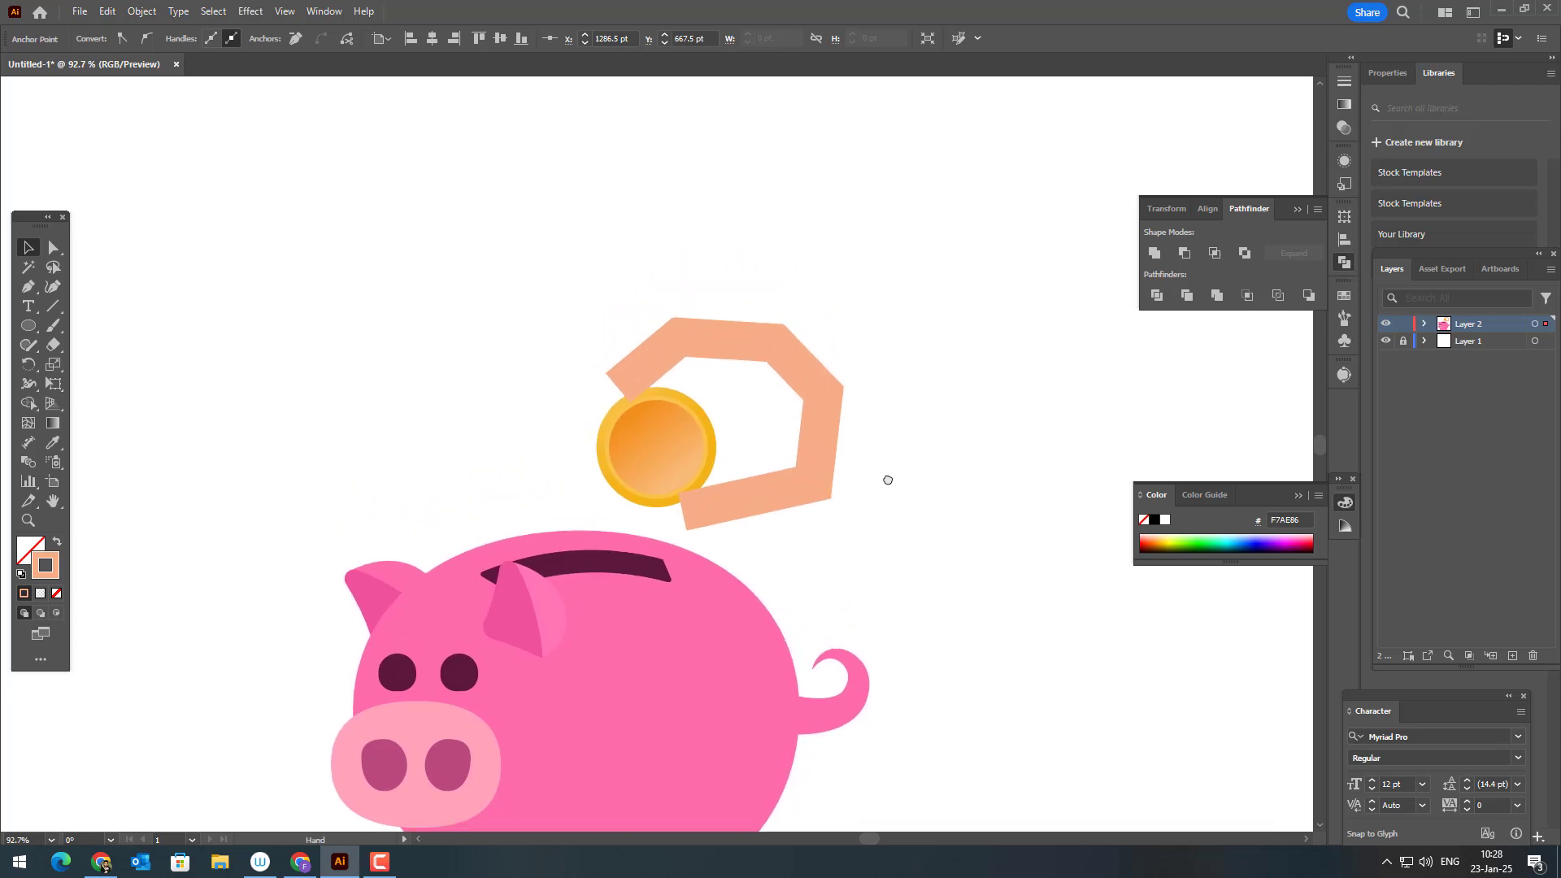
left_click(28, 286)
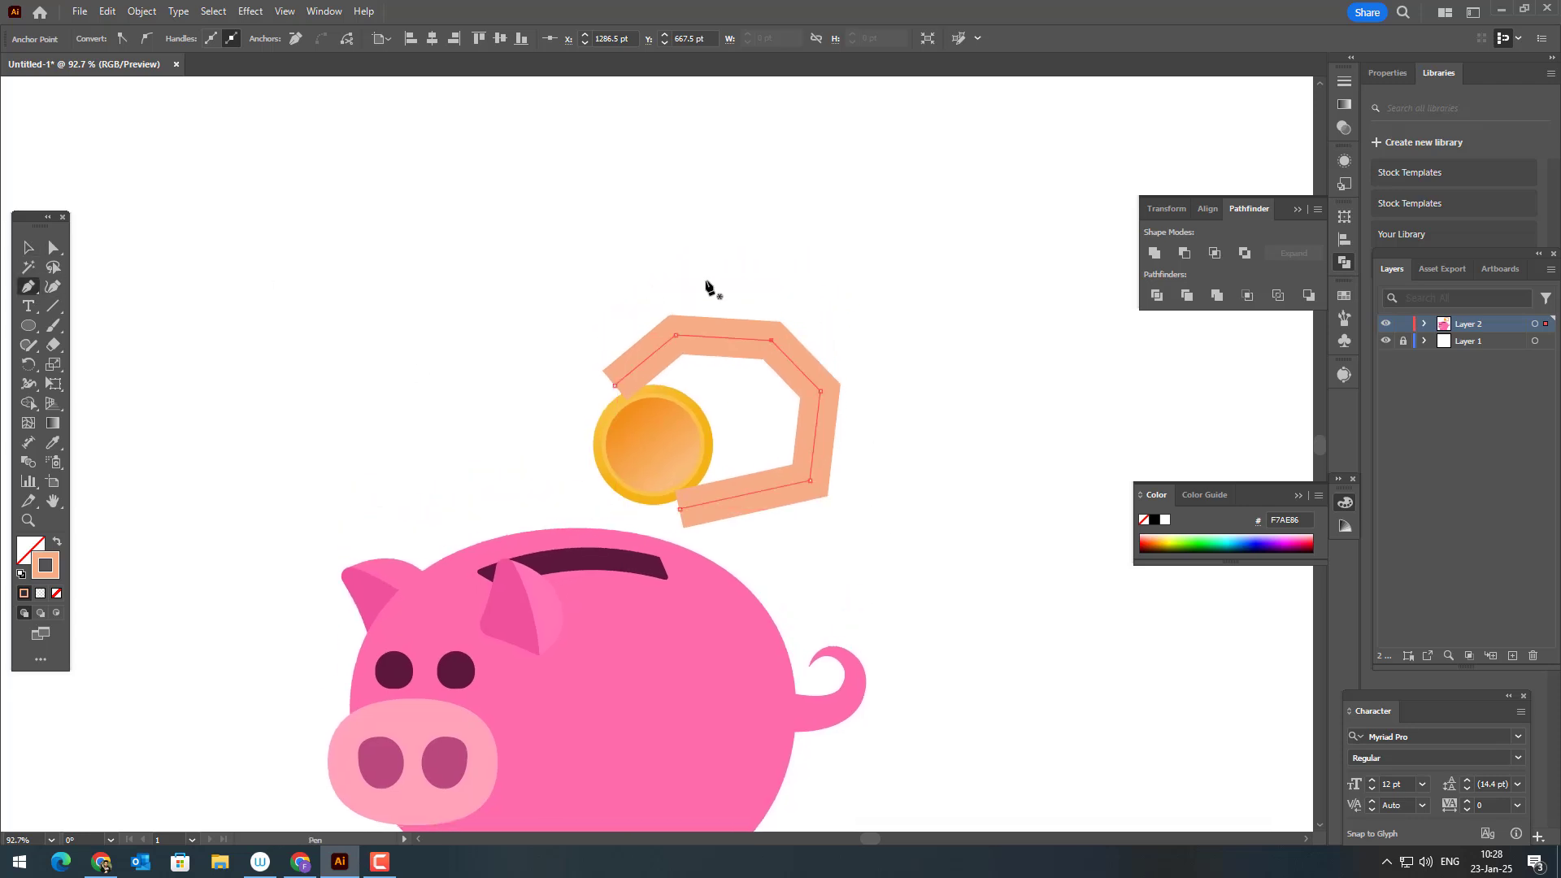
left_click(613, 256)
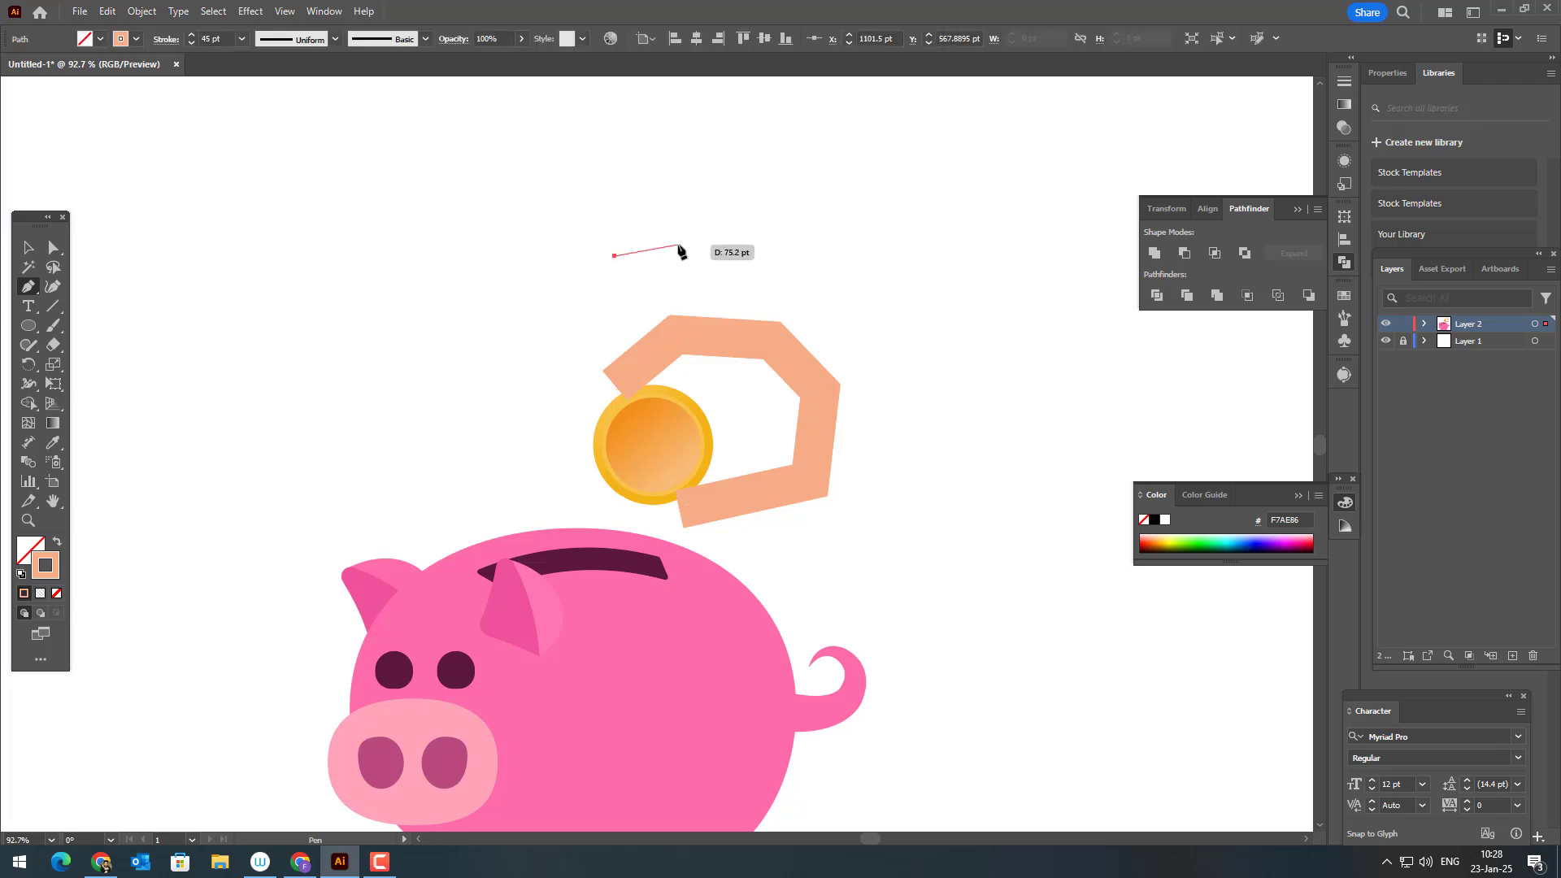
left_click(678, 244)
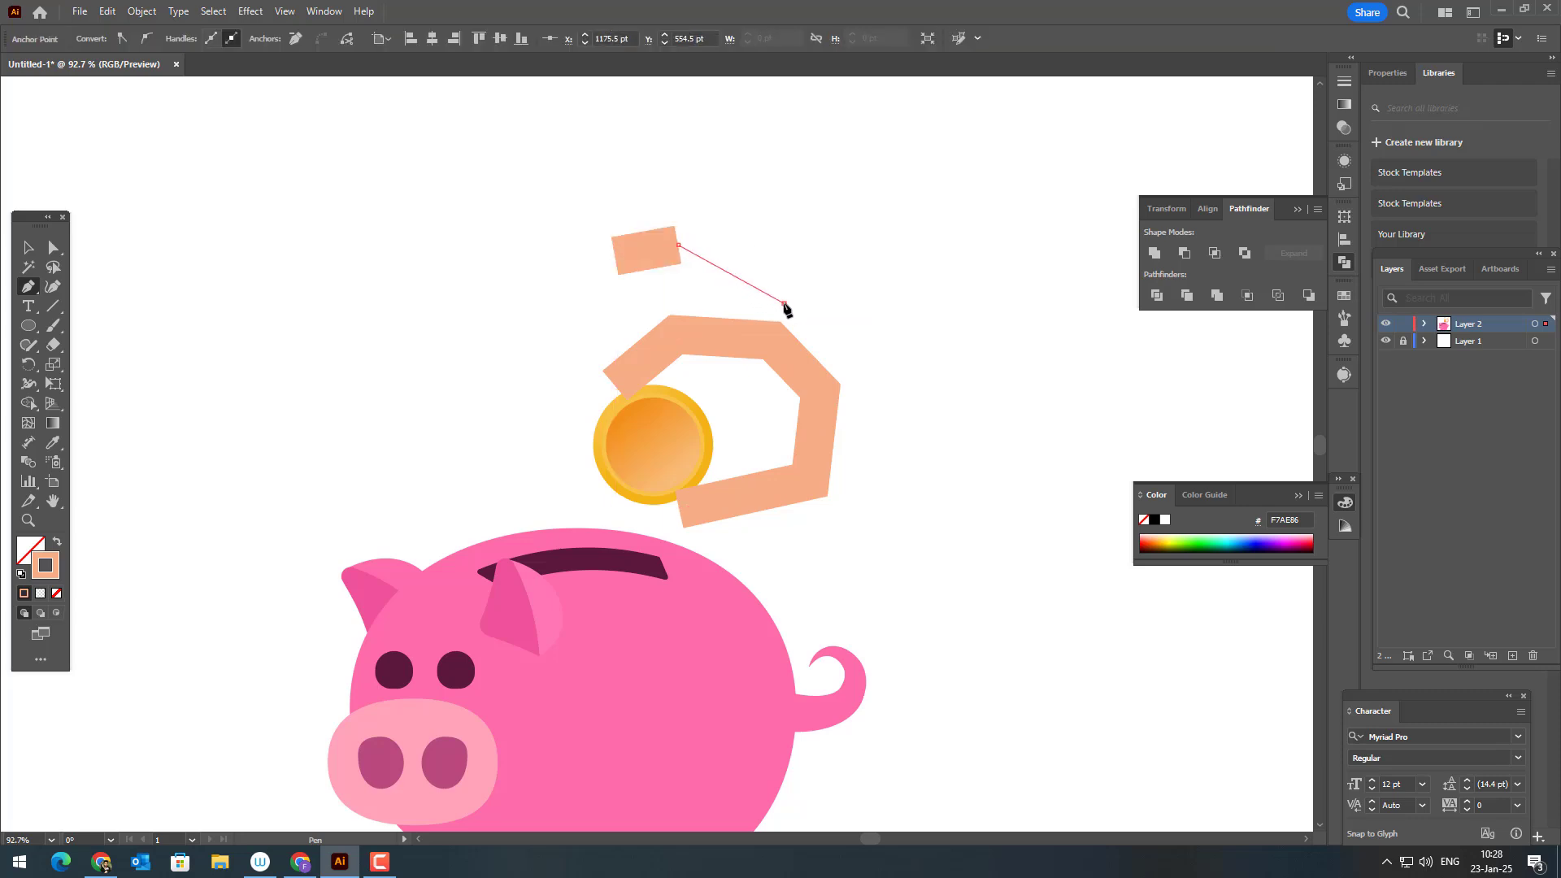
left_click(783, 304)
left_click(829, 311)
left_click(28, 248)
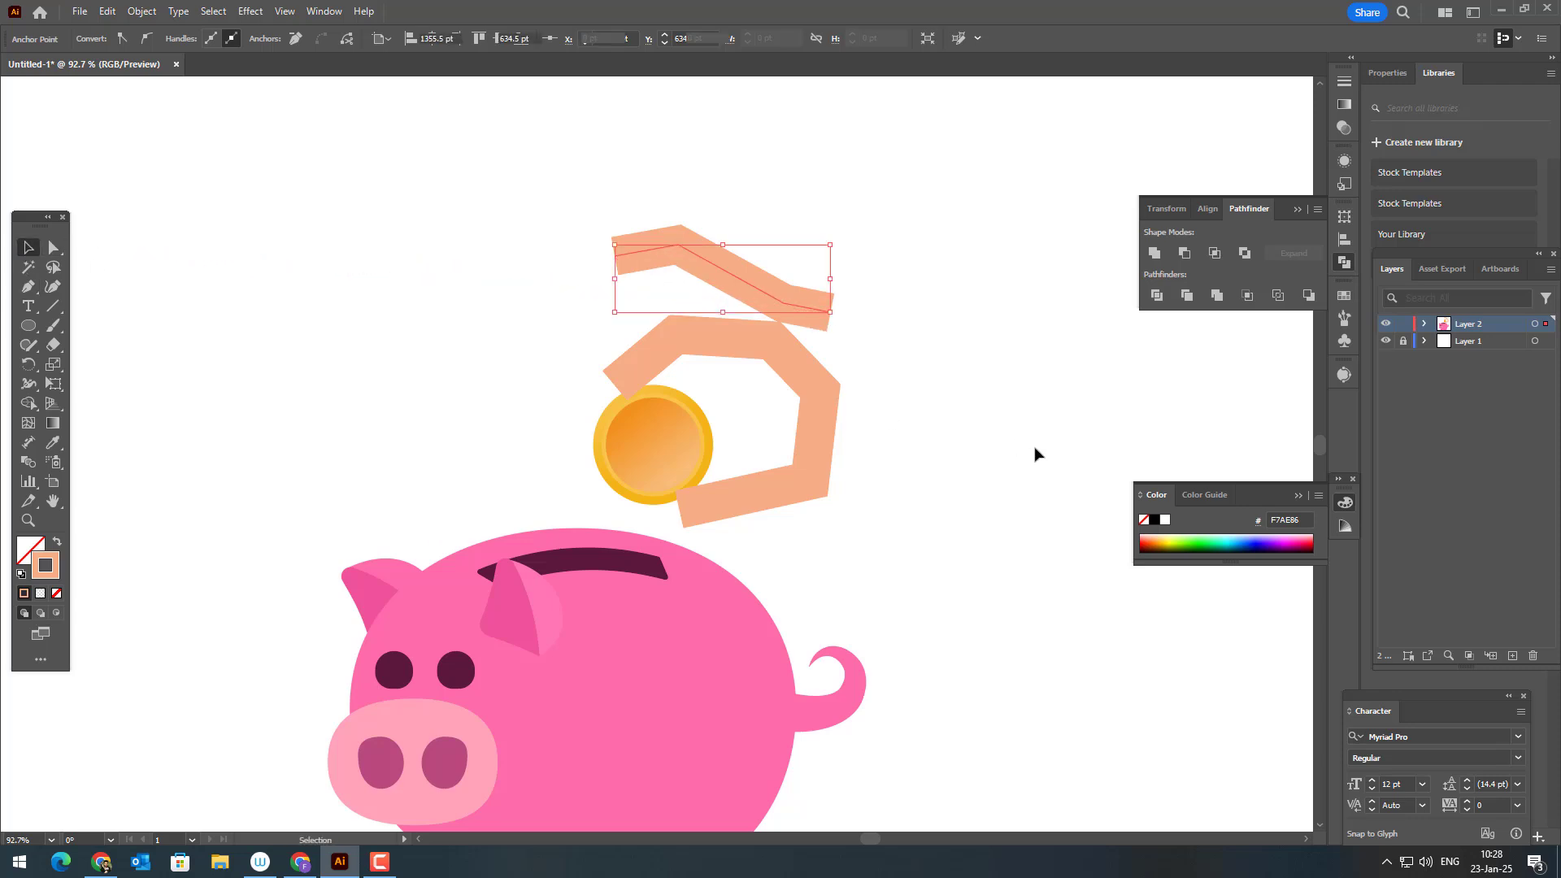
left_click(1031, 451)
left_click_drag(1008, 416, 1023, 452)
left_click(642, 276)
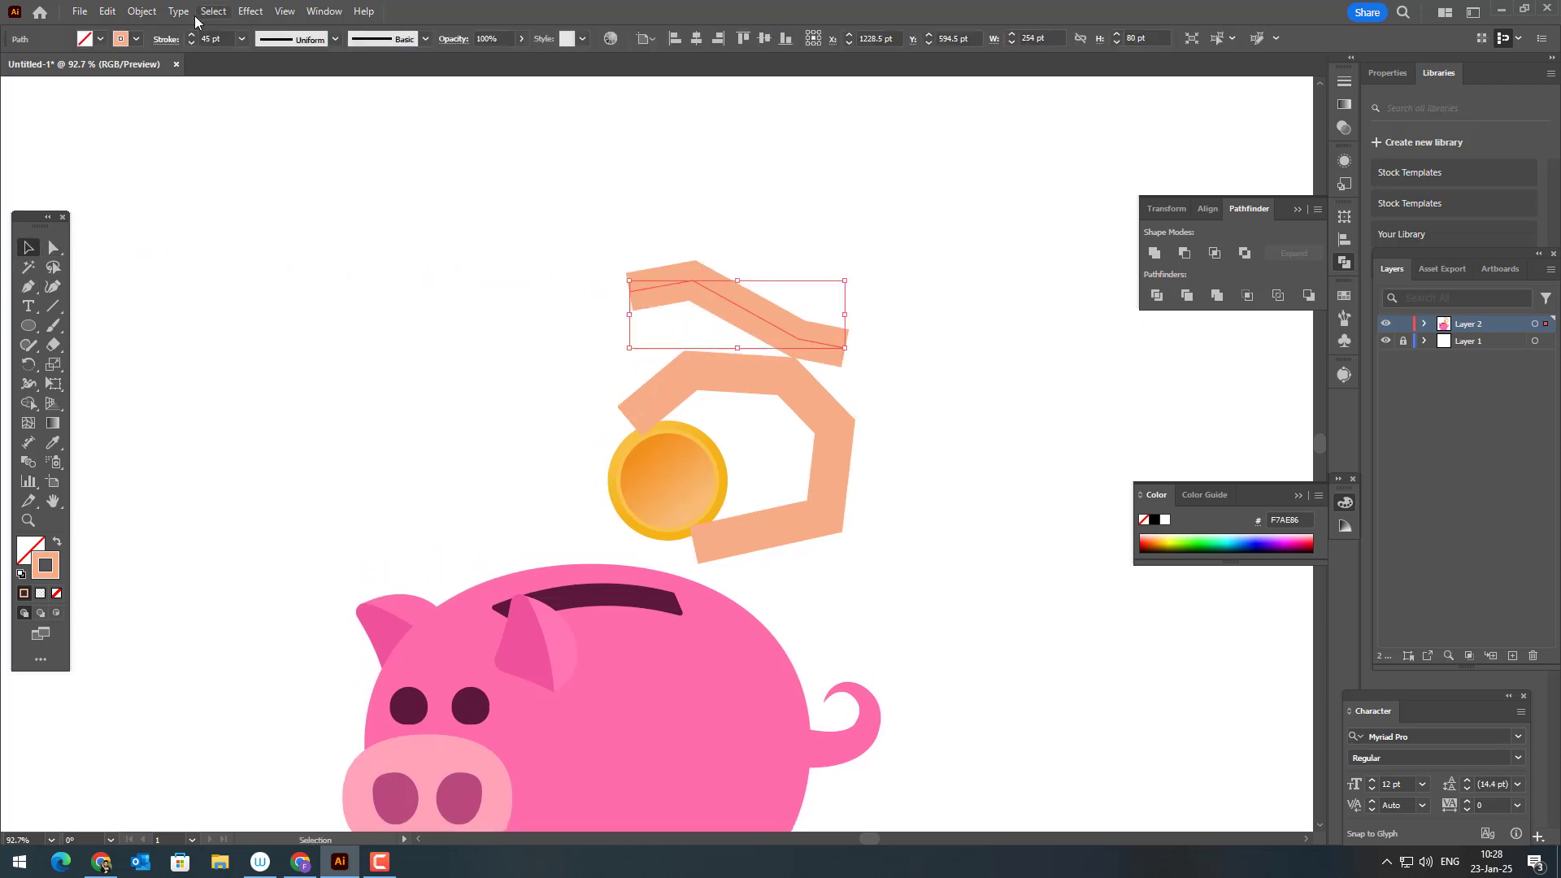
left_click(142, 11)
left_click(1035, 380)
Draw a straight diagonal finger with the Pen from above the bent finger down to that finger's lower-right end
left_click_drag(1024, 391, 984, 393)
left_click(33, 292)
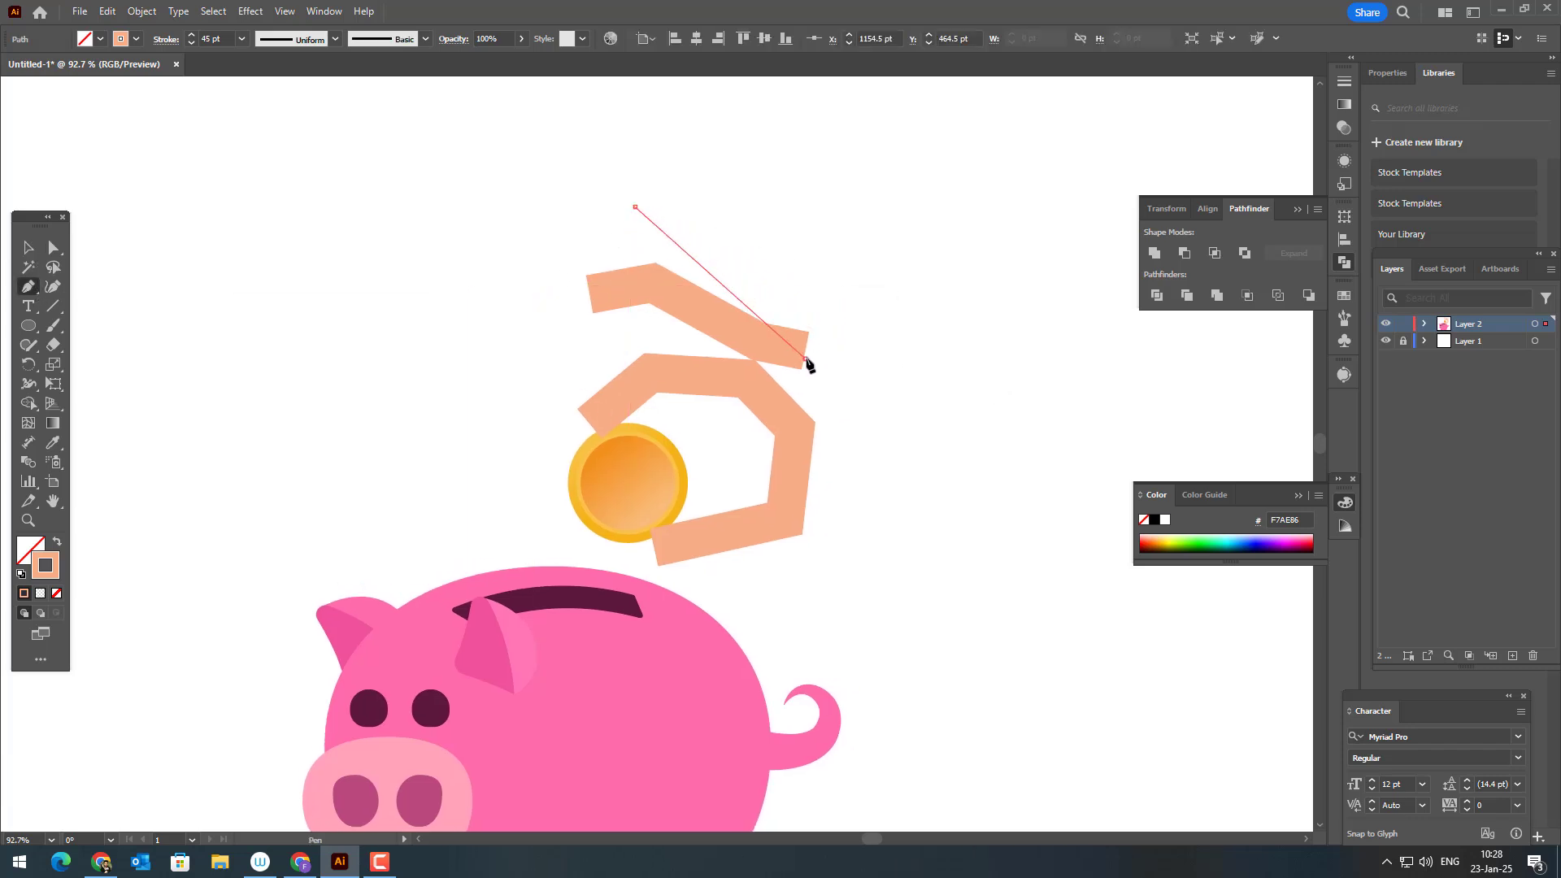
left_click(804, 358)
left_click(28, 247)
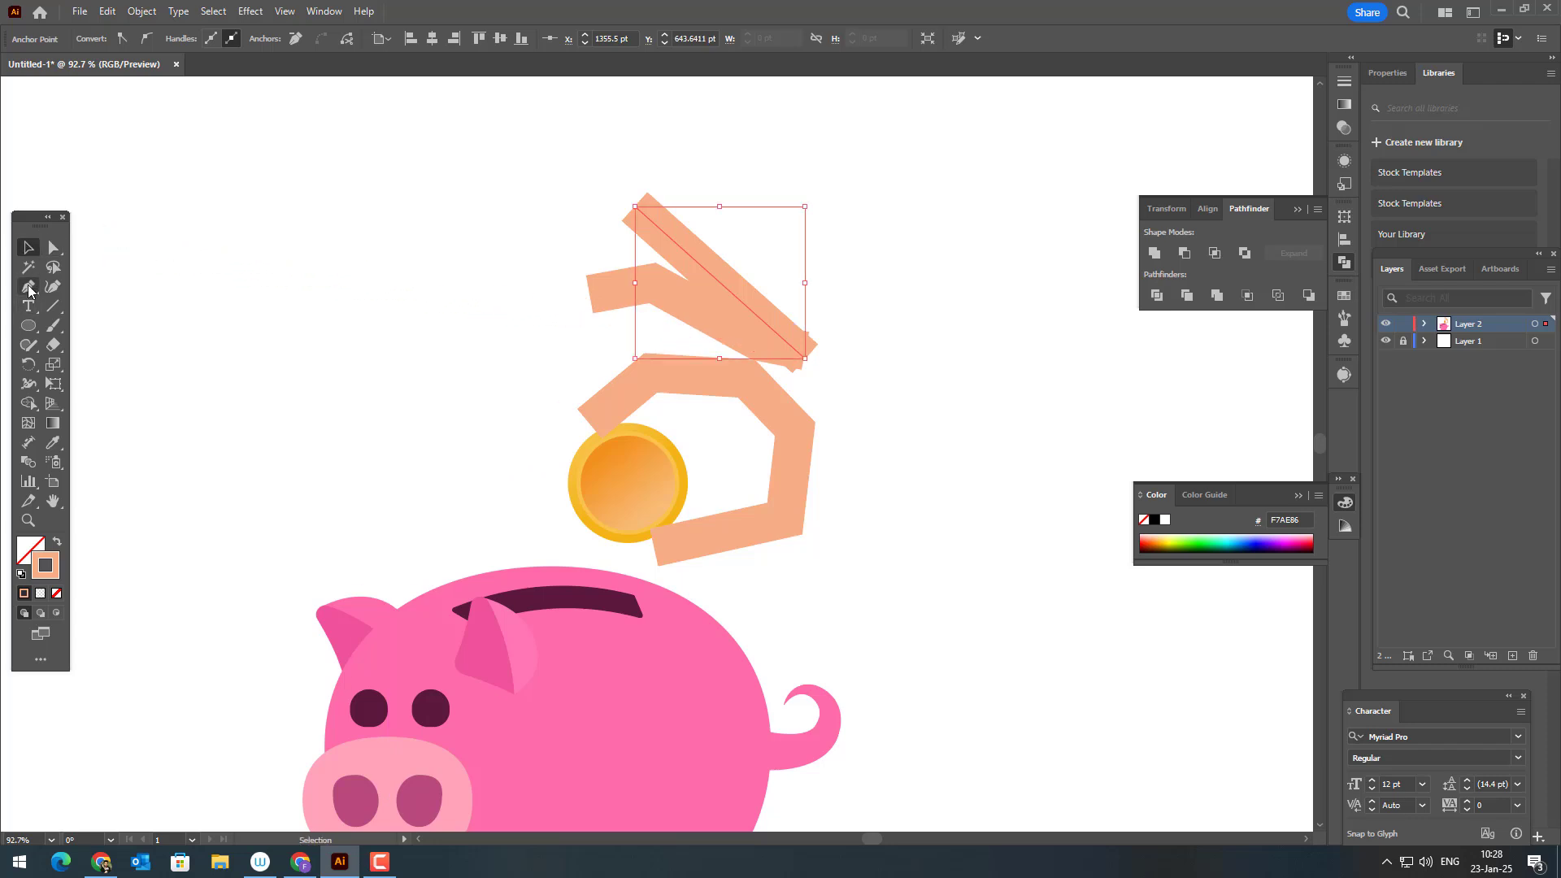
Draw a shorter, steeper straight finger beside the diagonal one, running down to the same knuckle area, and deselect it
left_click(28, 287)
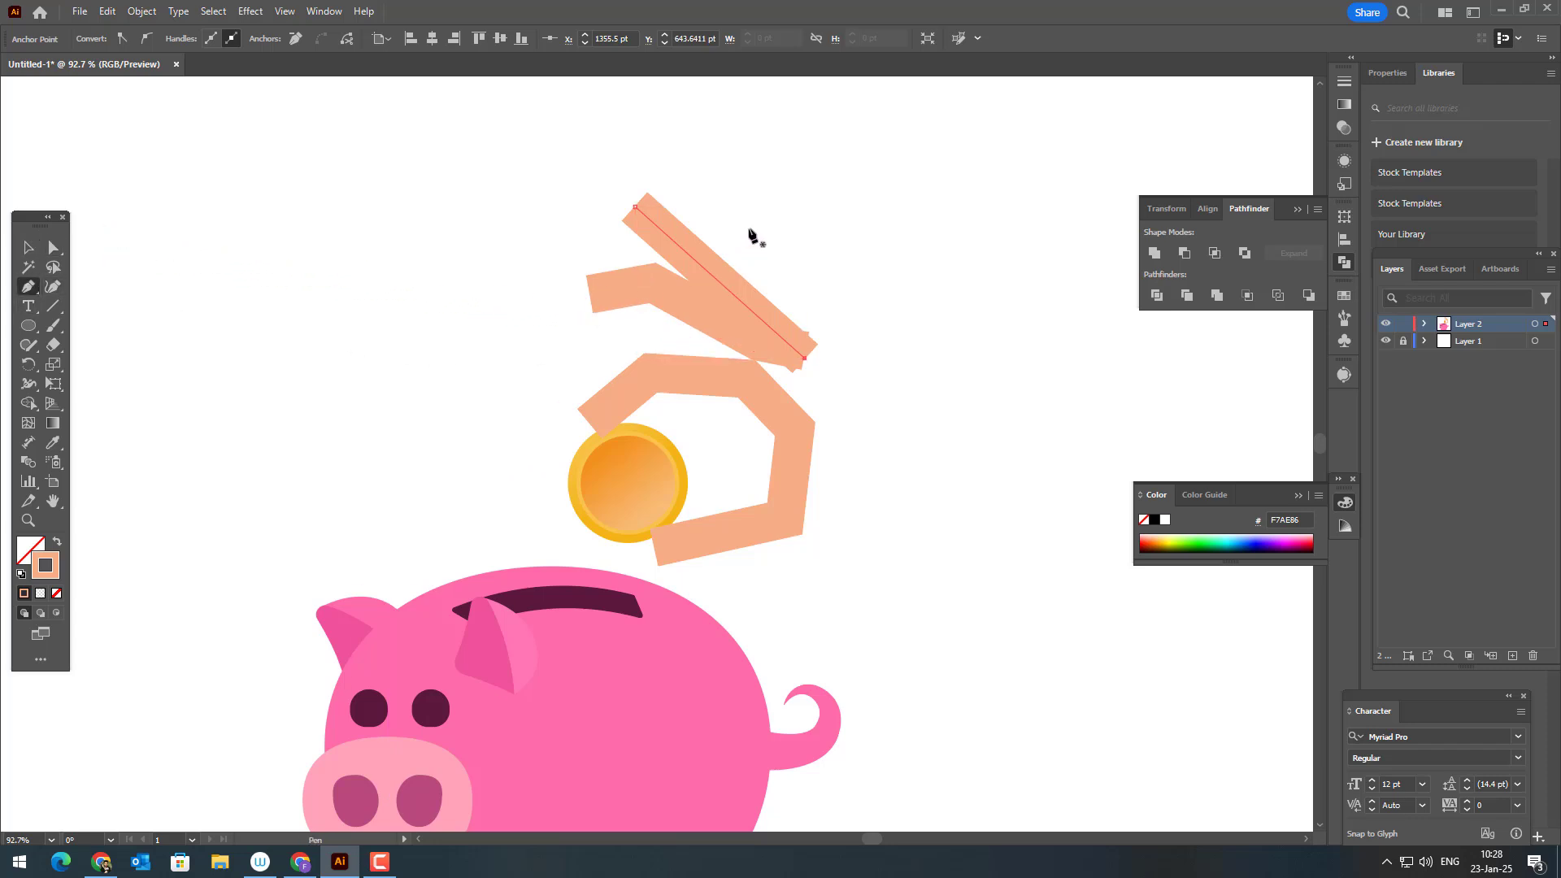
left_click(748, 229)
left_click(830, 358)
left_click(28, 248)
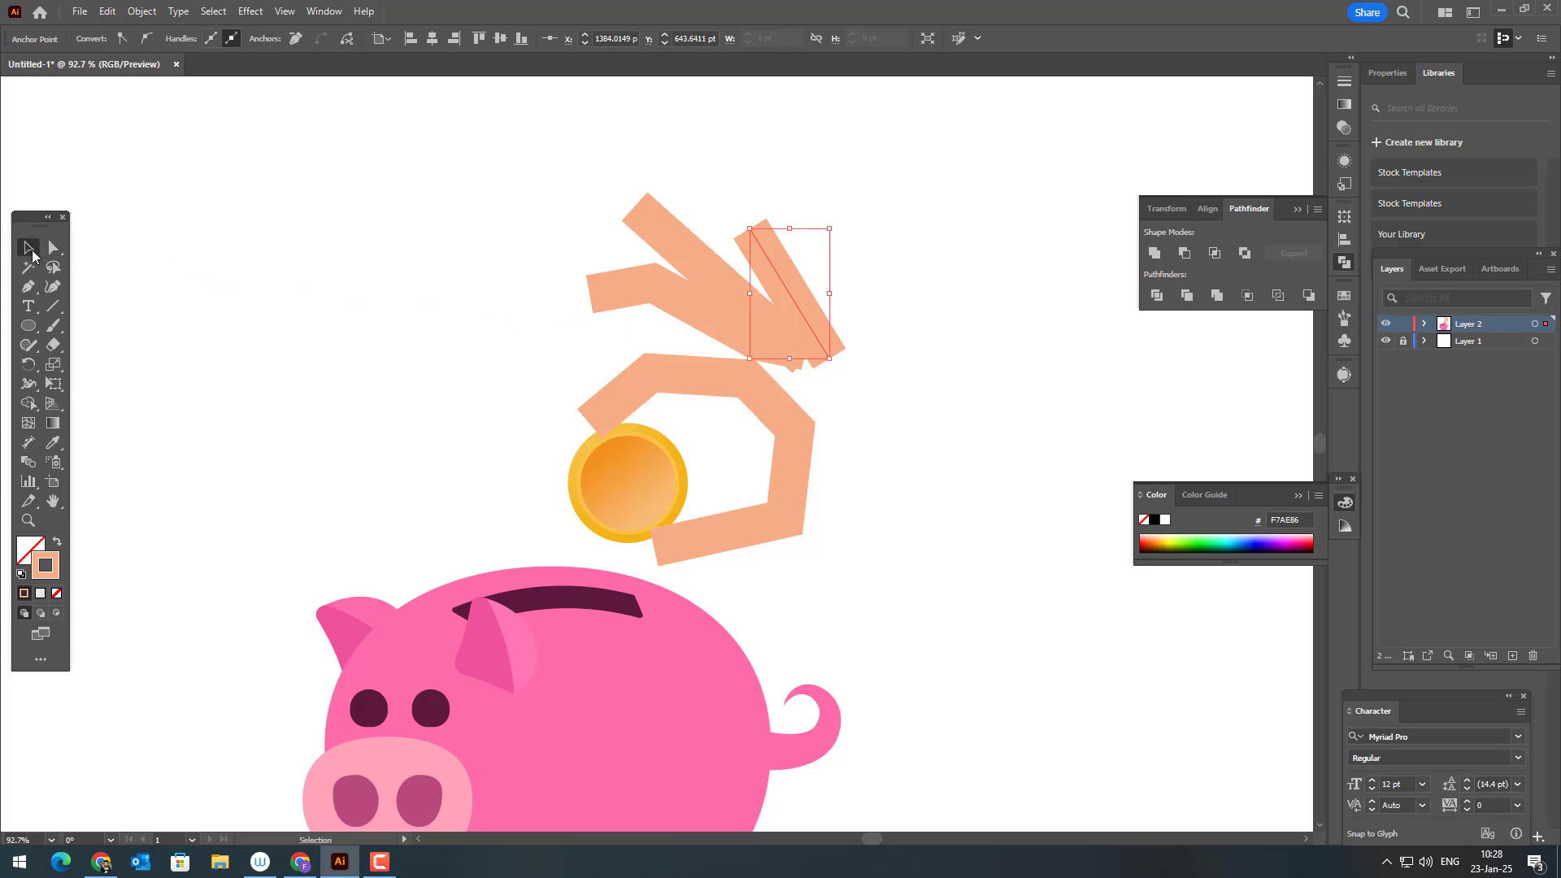
key("space")
left_click_drag(973, 494, 802, 459)
left_click(663, 408)
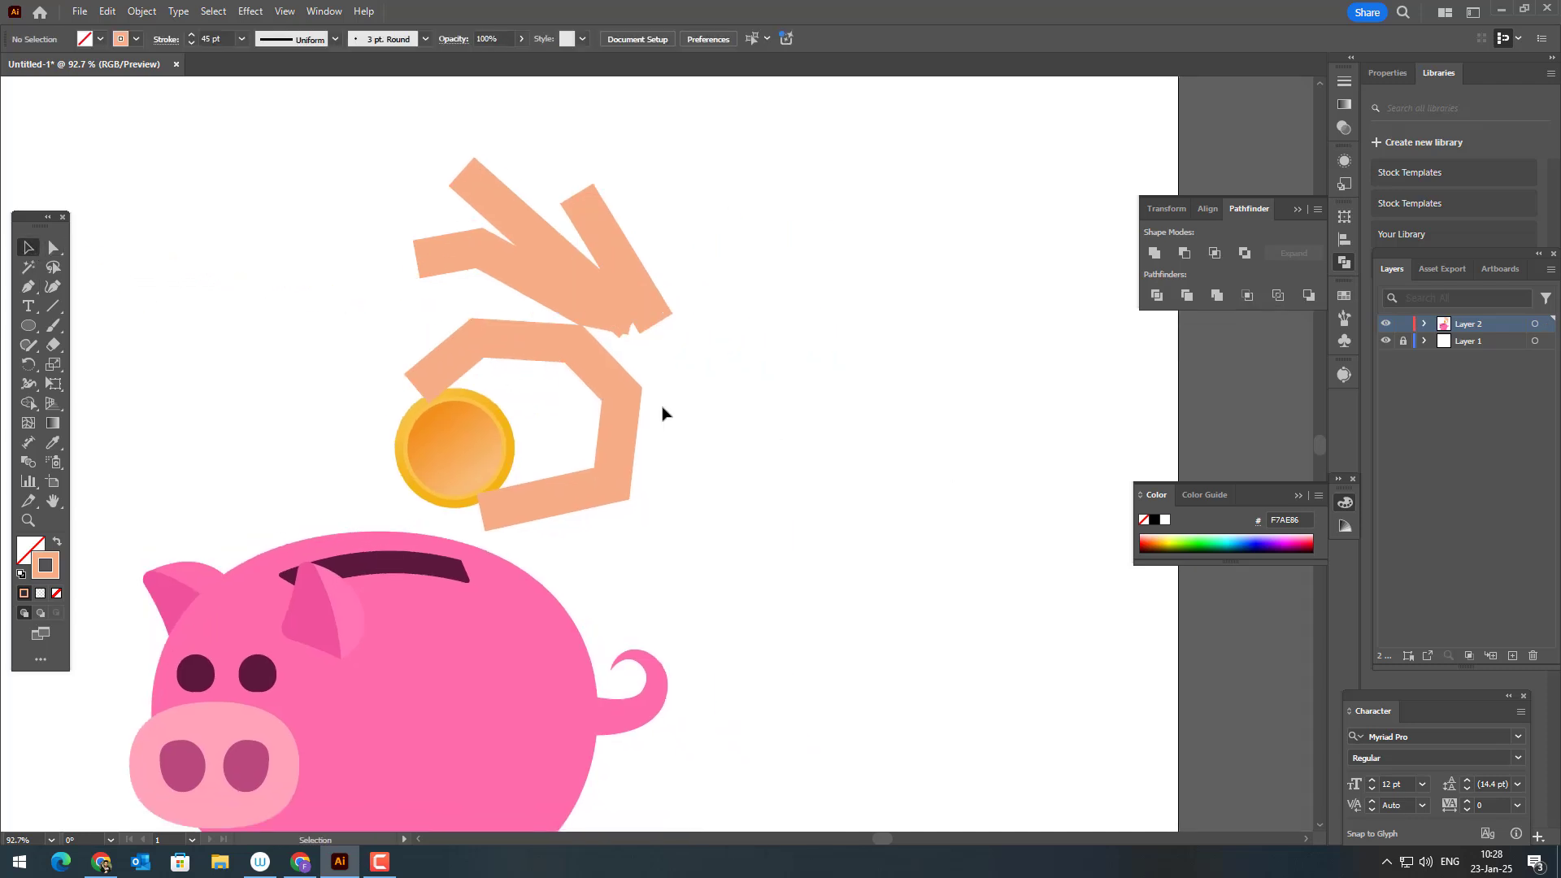
Draw a closed seven-point palm-and-wrist outline with the Pen, about 395 × 232 pt, extending from the finger bases and thumb path
left_click(28, 287)
left_click(592, 289)
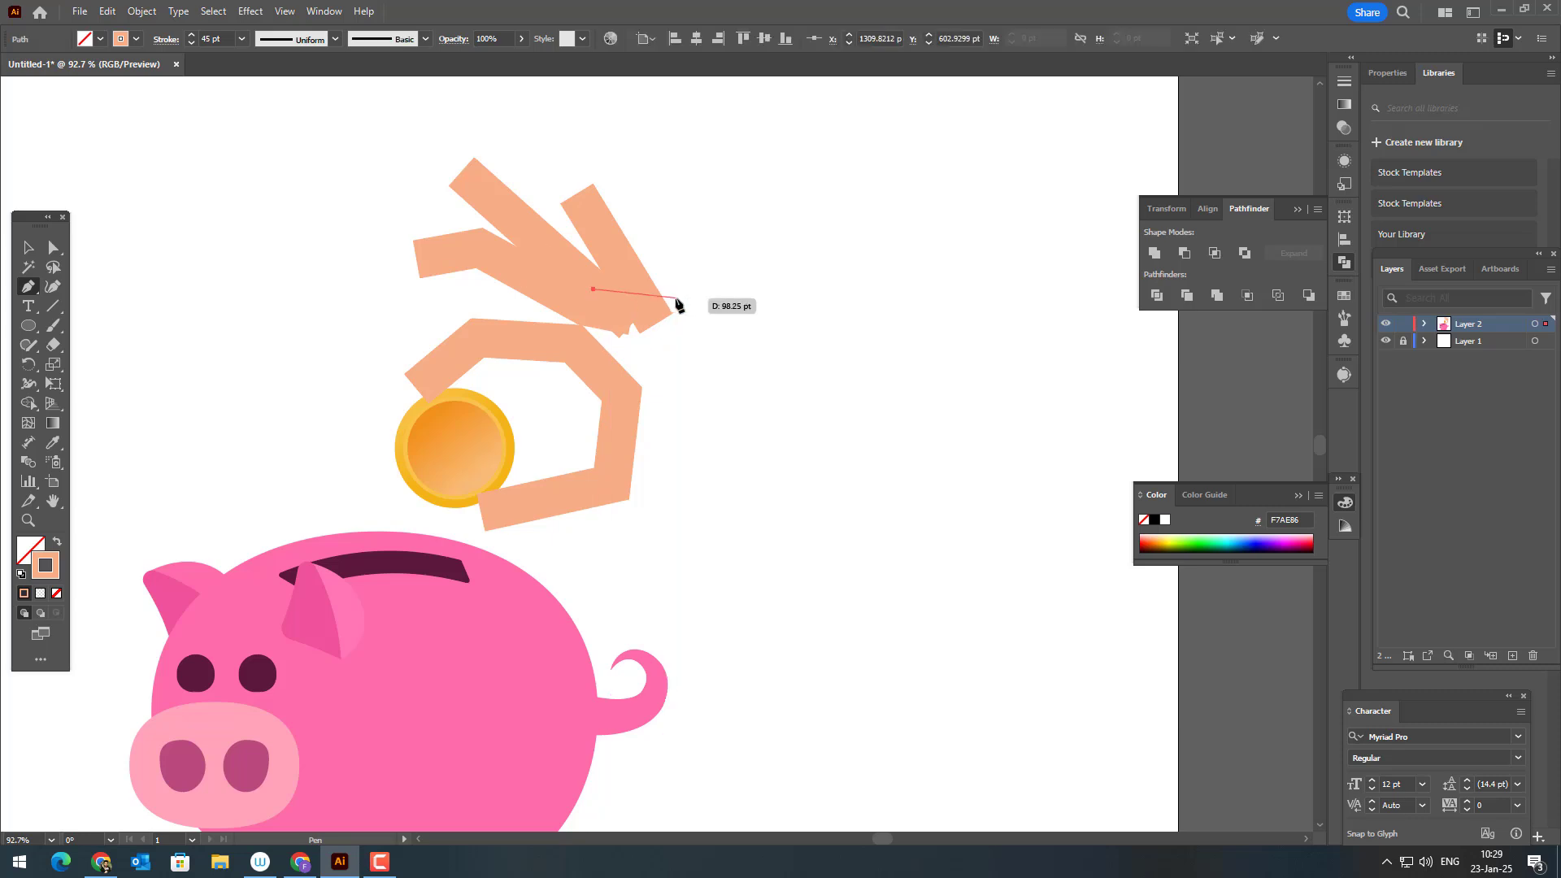
left_click(676, 298)
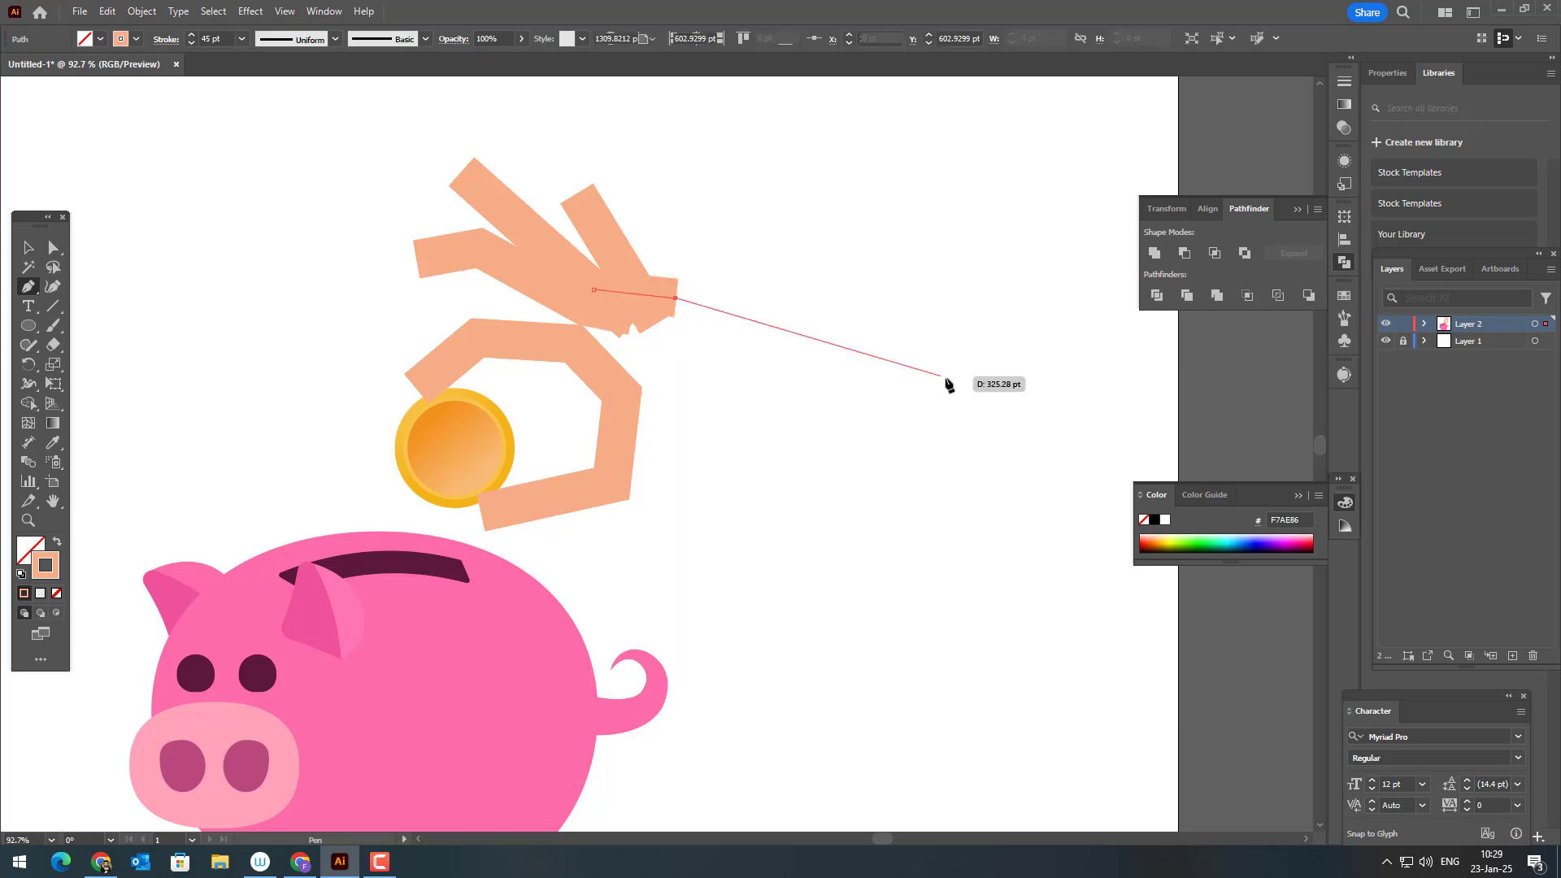
left_click(900, 359)
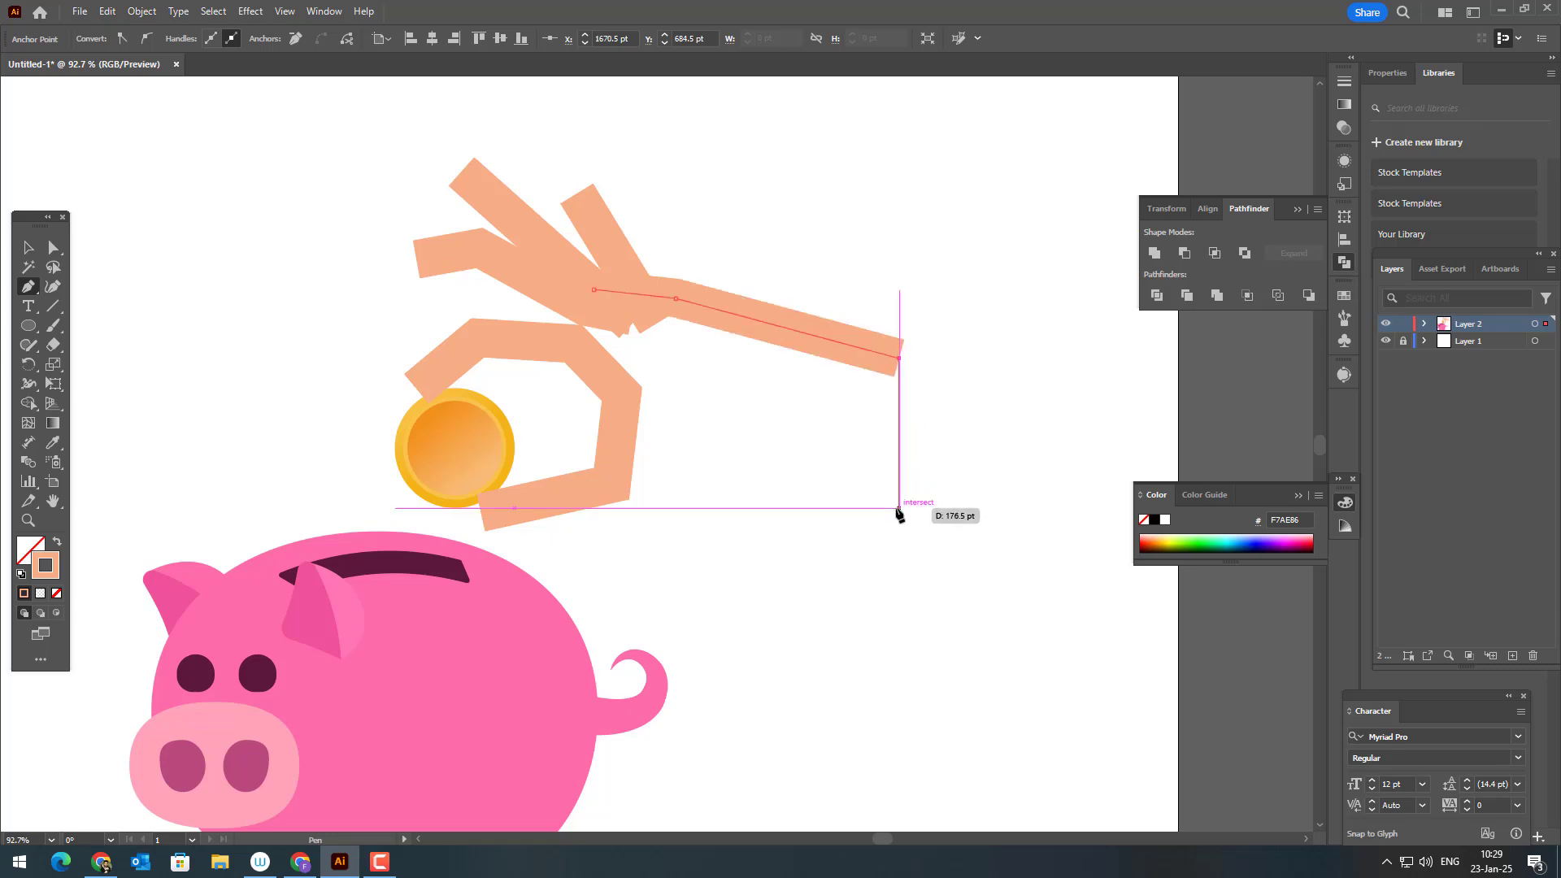
left_click(907, 464)
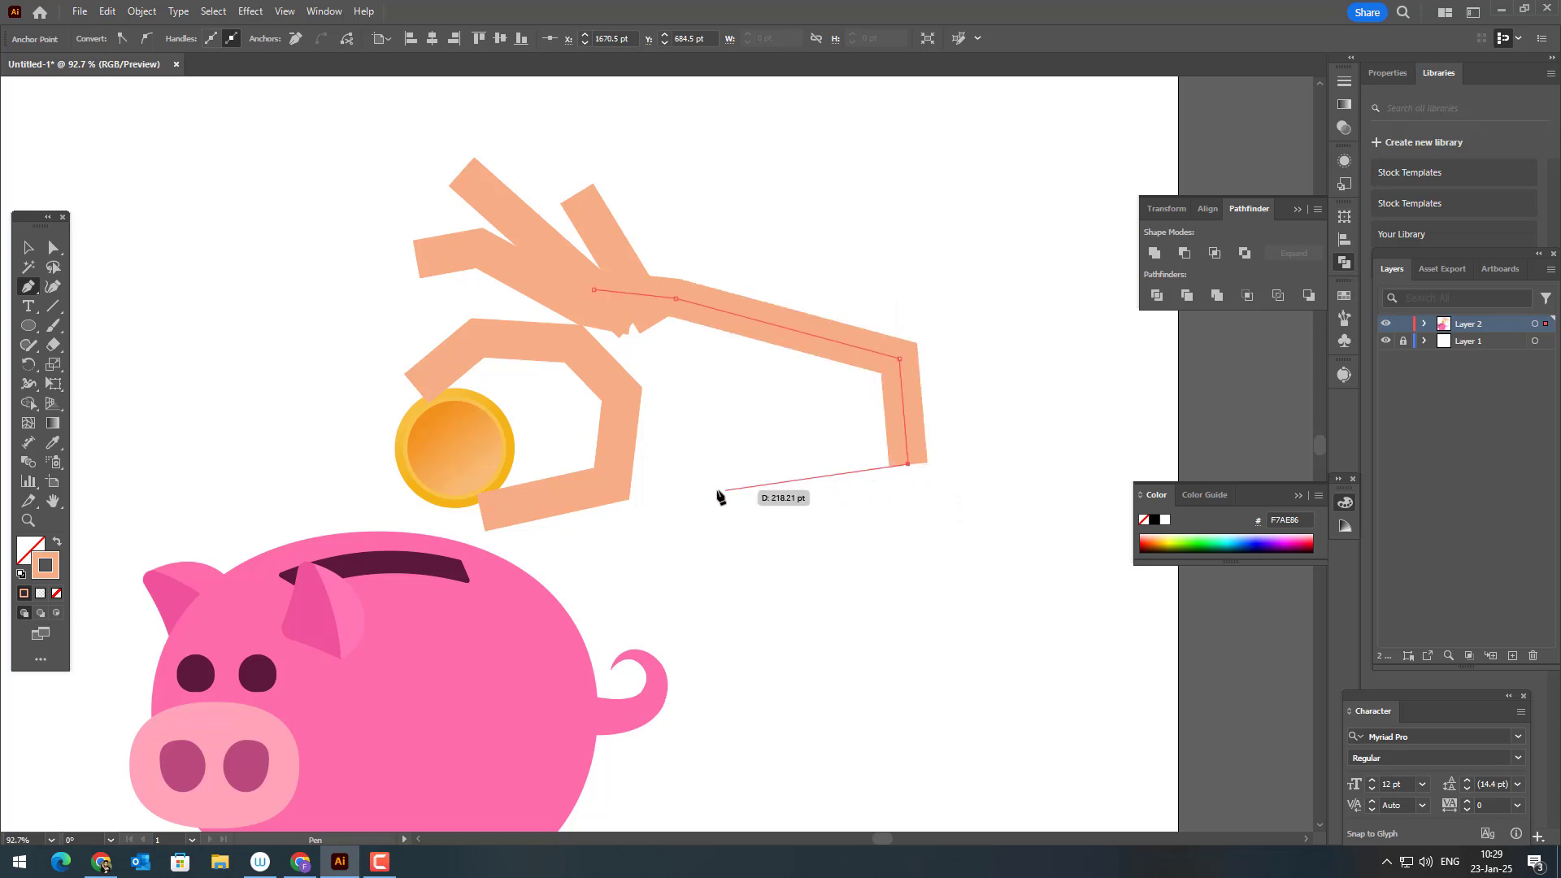
left_click(603, 487)
left_click(621, 395)
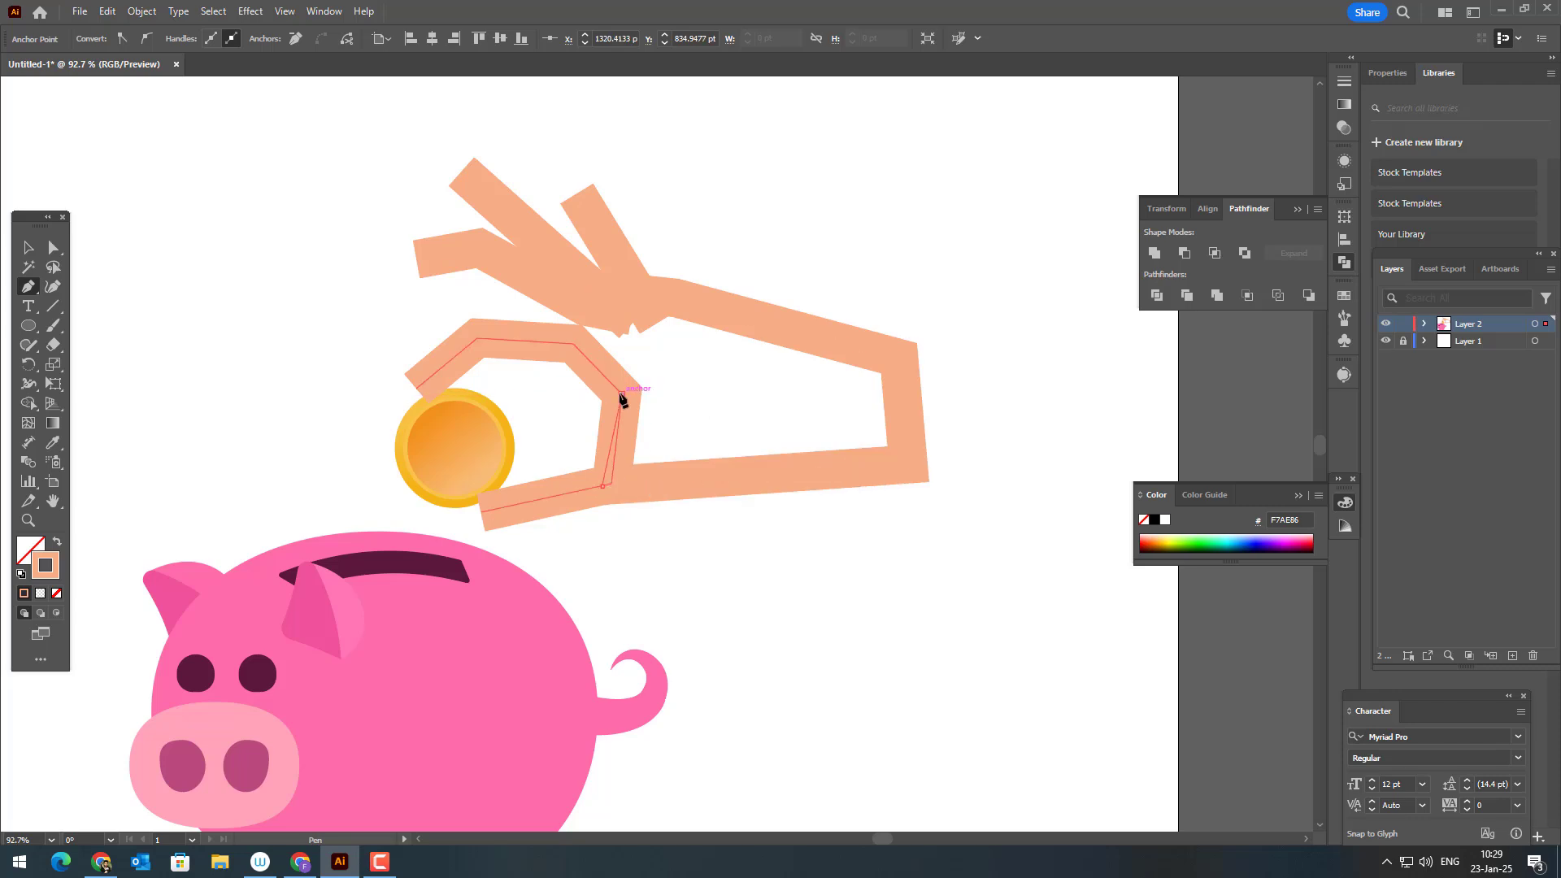
left_click(573, 344)
left_click(595, 290)
key("v")
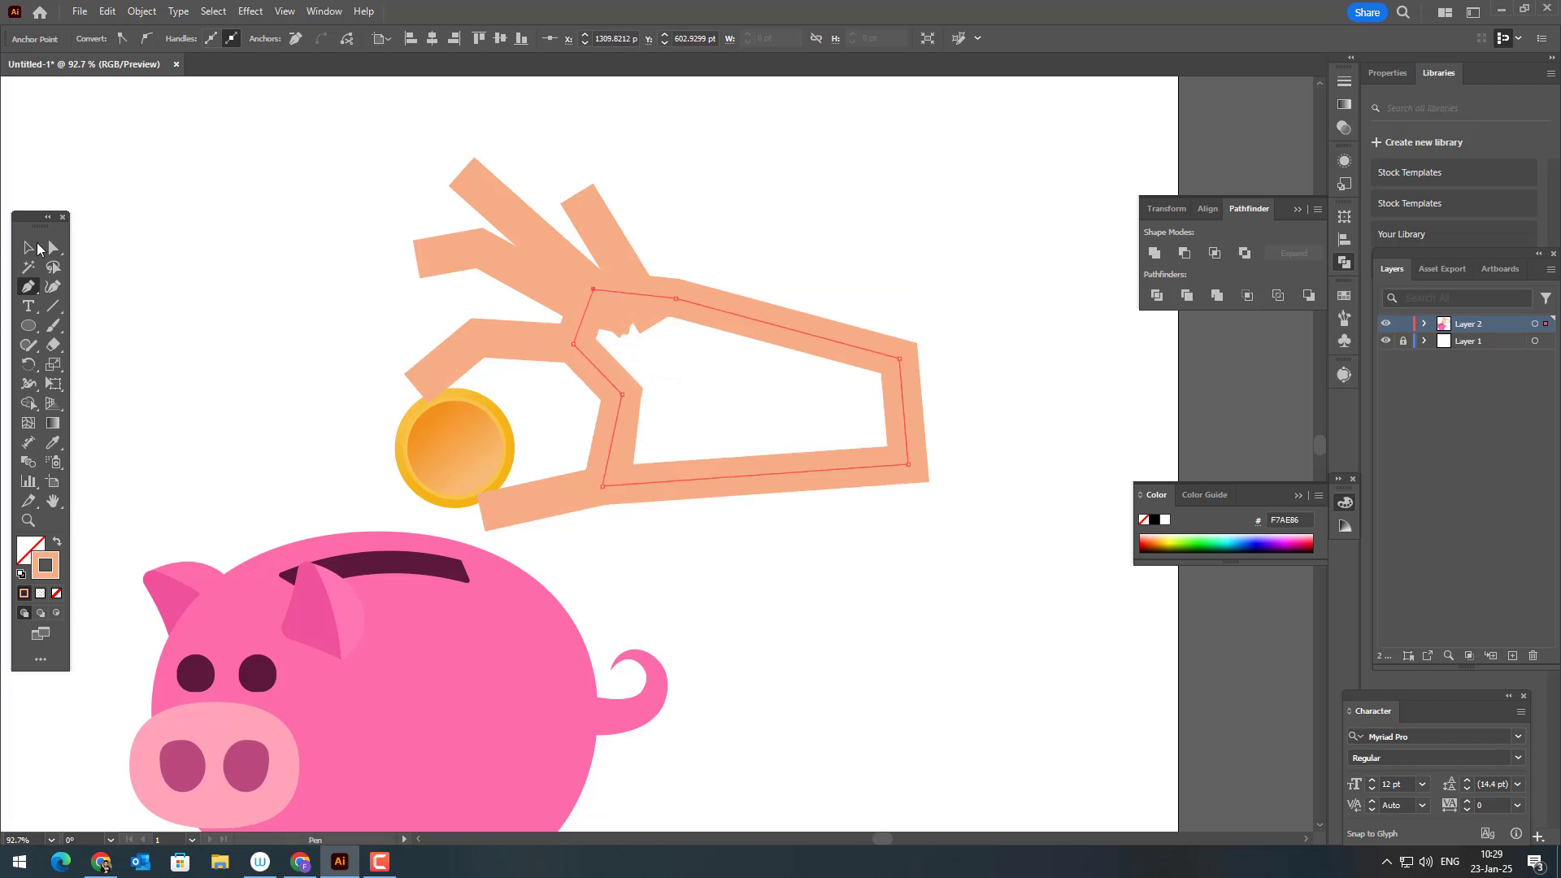
Swap the palm outline's fill and stroke to fill it solid peach without a stroke, and deselect it
left_click_drag(837, 410, 834, 406)
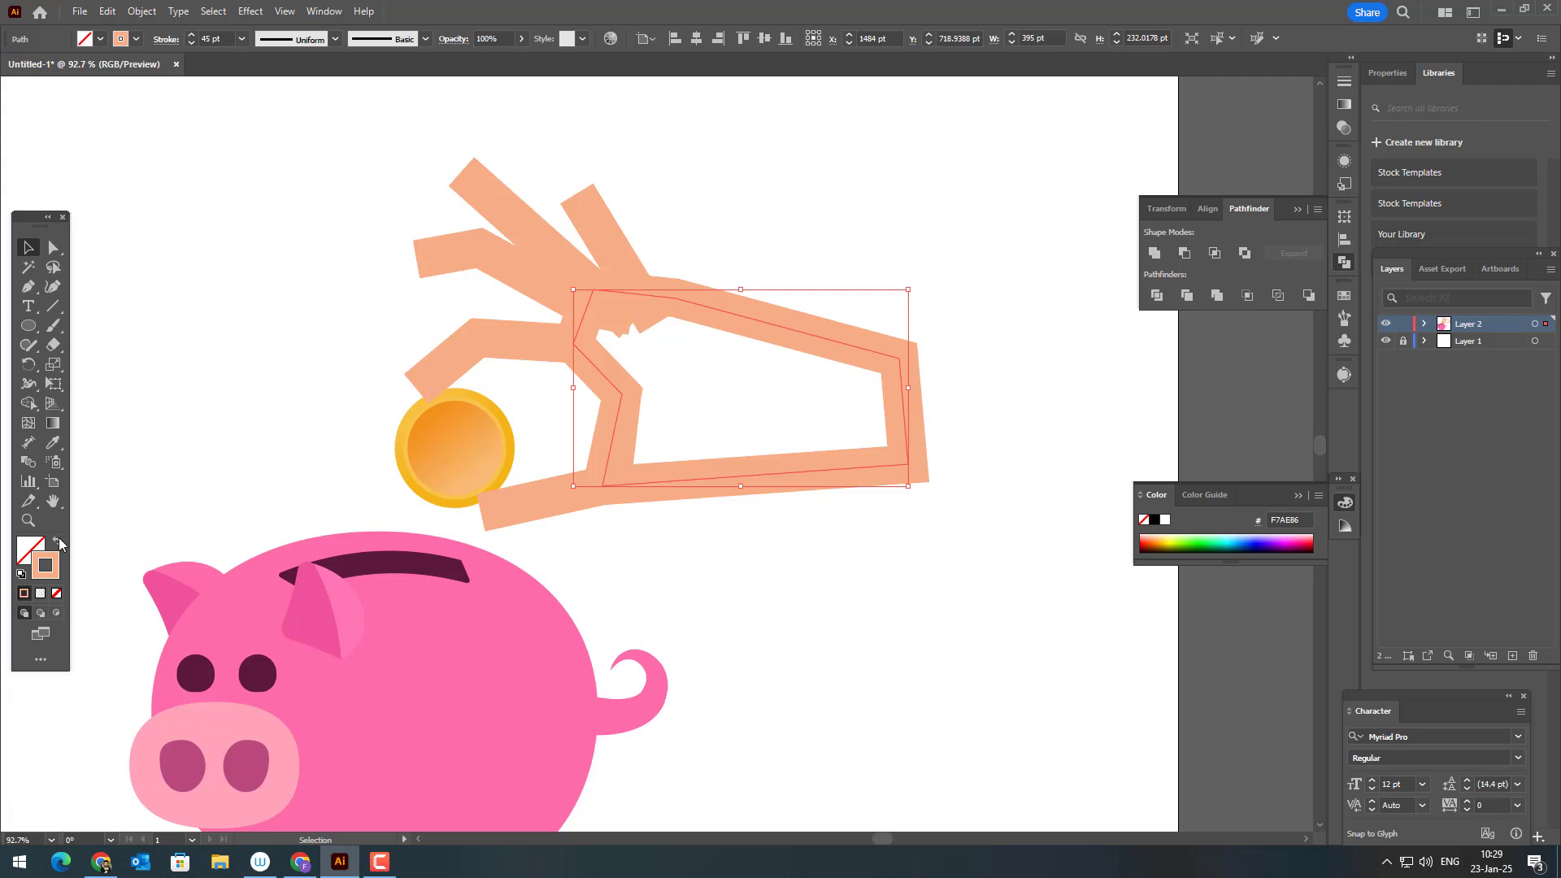
left_click(58, 542)
left_click(940, 512)
left_click_drag(940, 512, 986, 529)
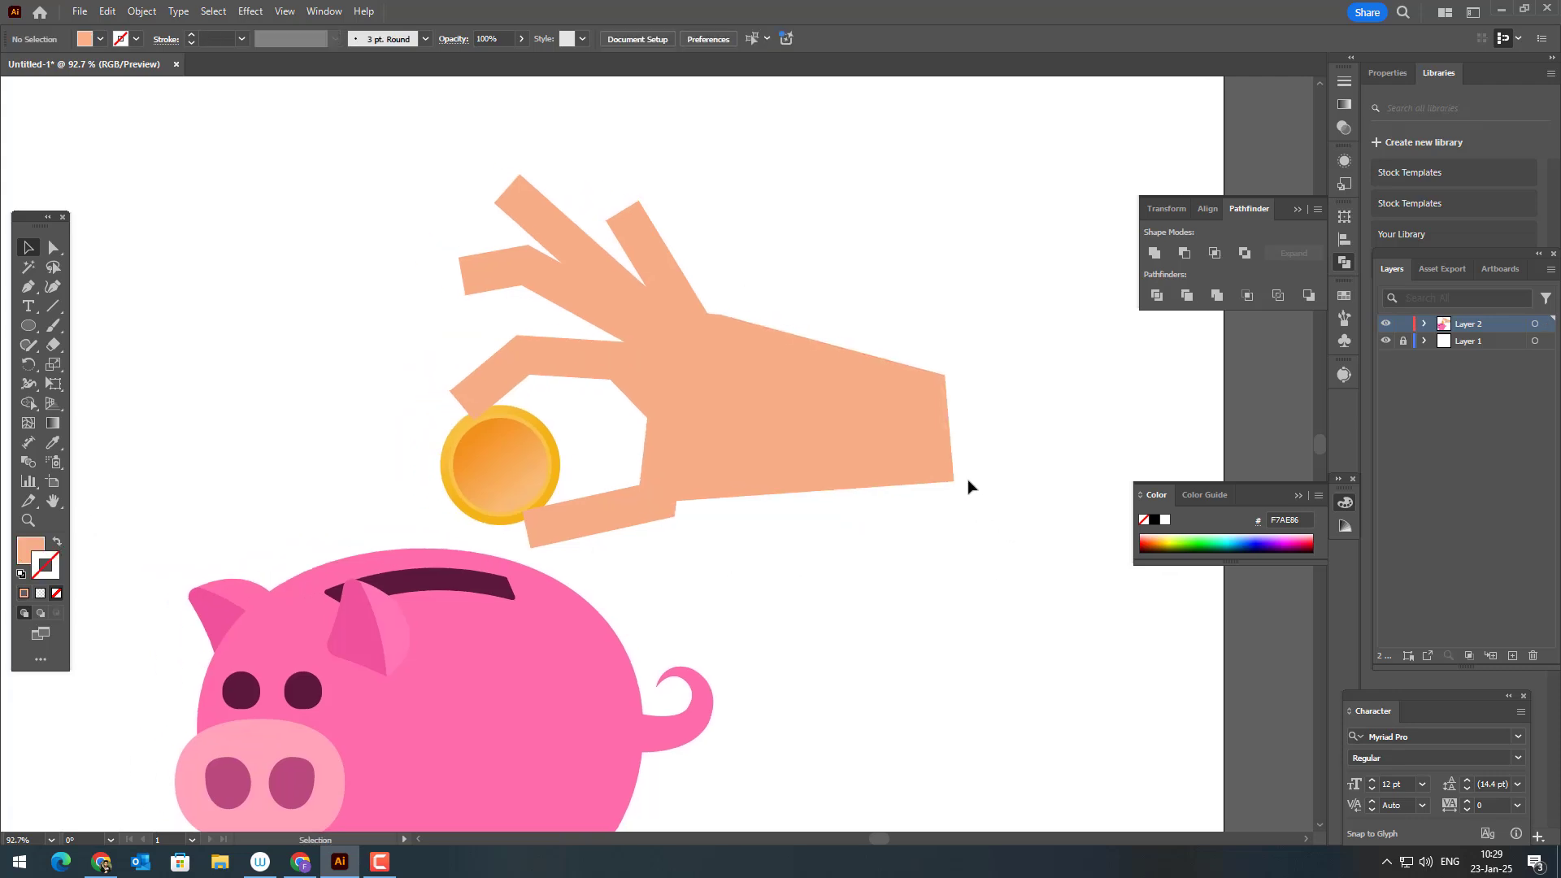
left_click(824, 443)
left_click(965, 547)
left_click_drag(965, 547, 948, 561)
Reshape the bent finger above the pinching hand by extending its tip outward and lowering its tip and bend slightly
left_click(666, 421)
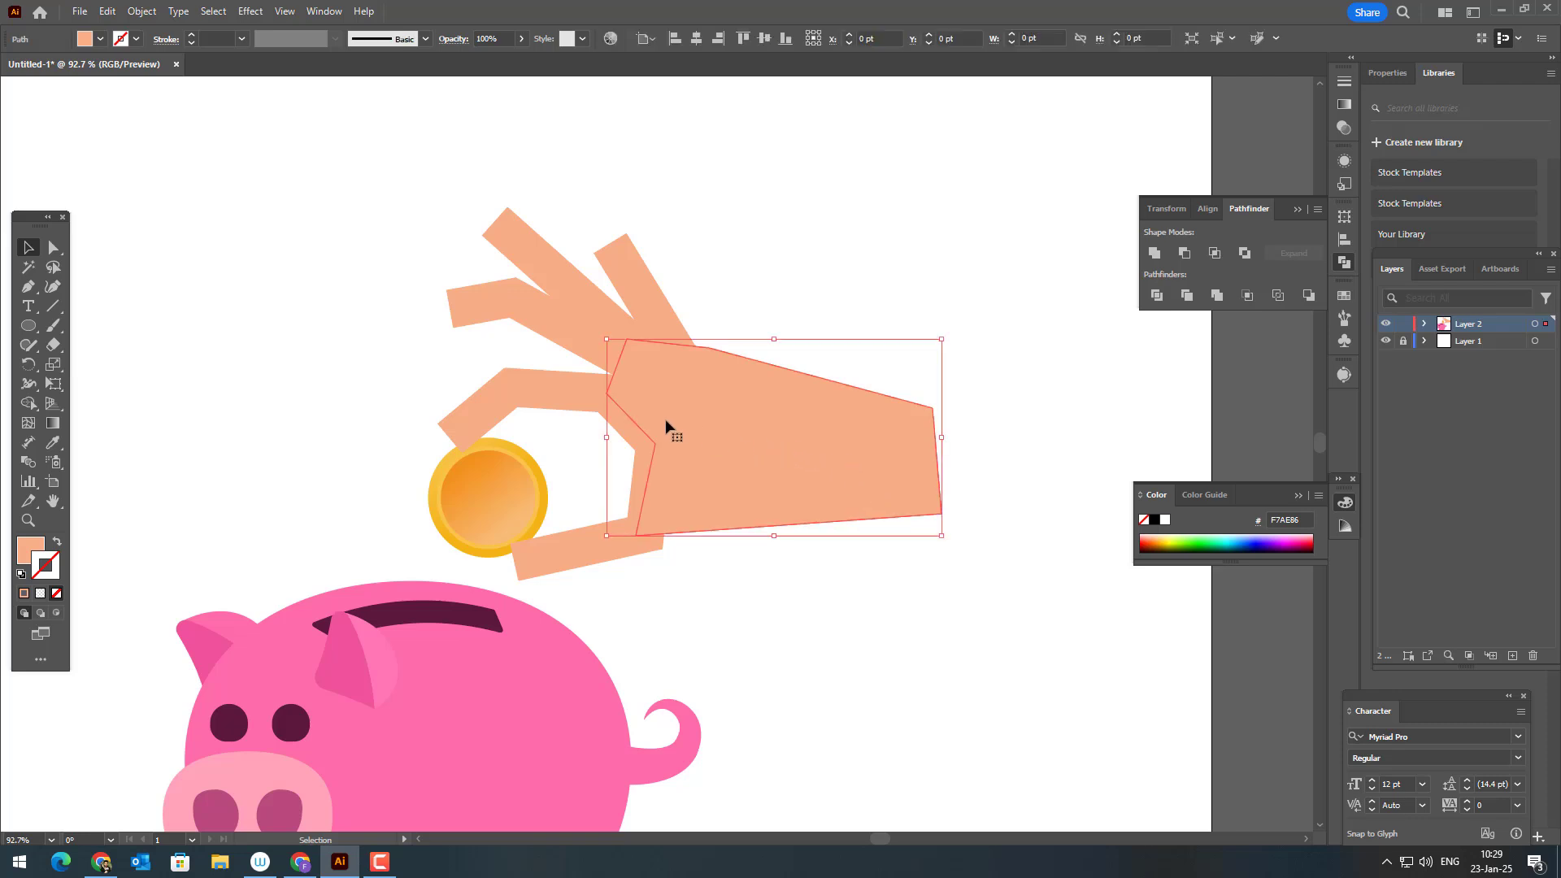
left_click(493, 309)
left_click(49, 247)
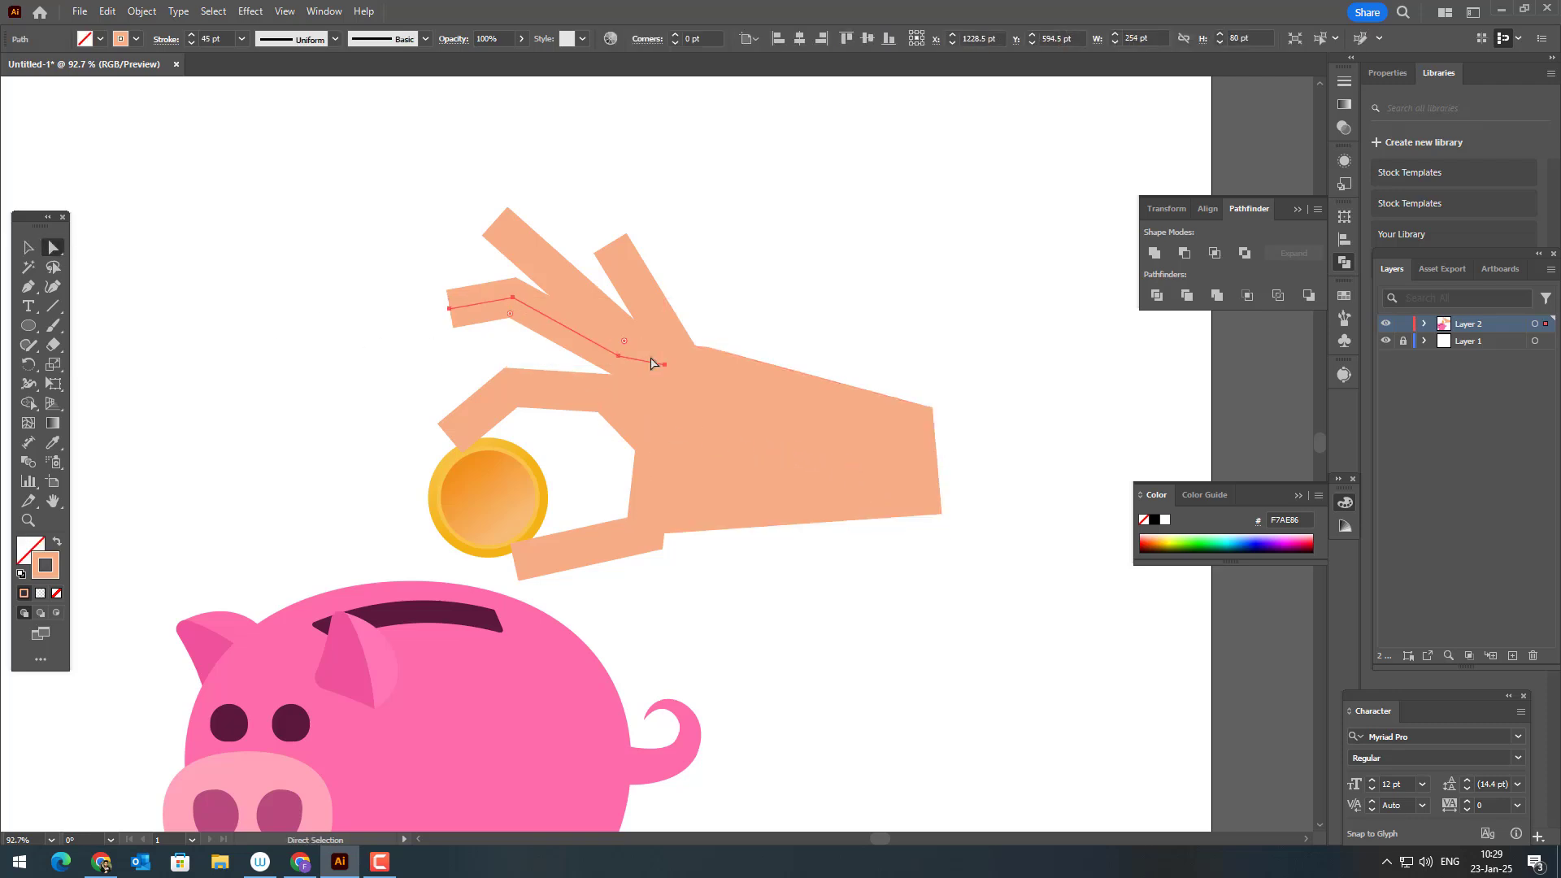
left_click(446, 308)
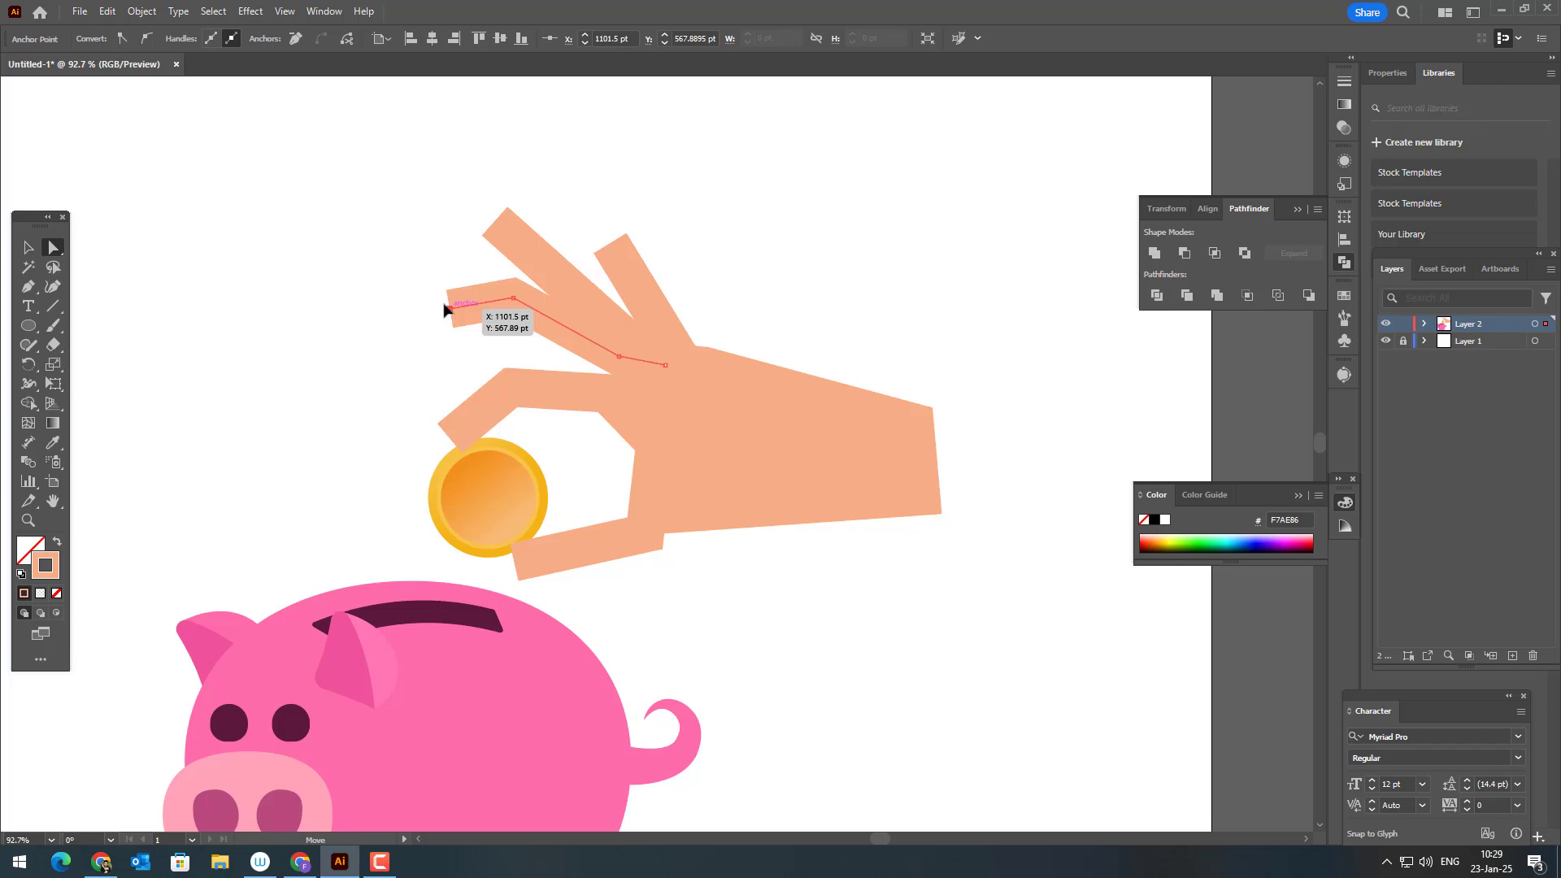
left_click_drag(446, 308, 425, 297)
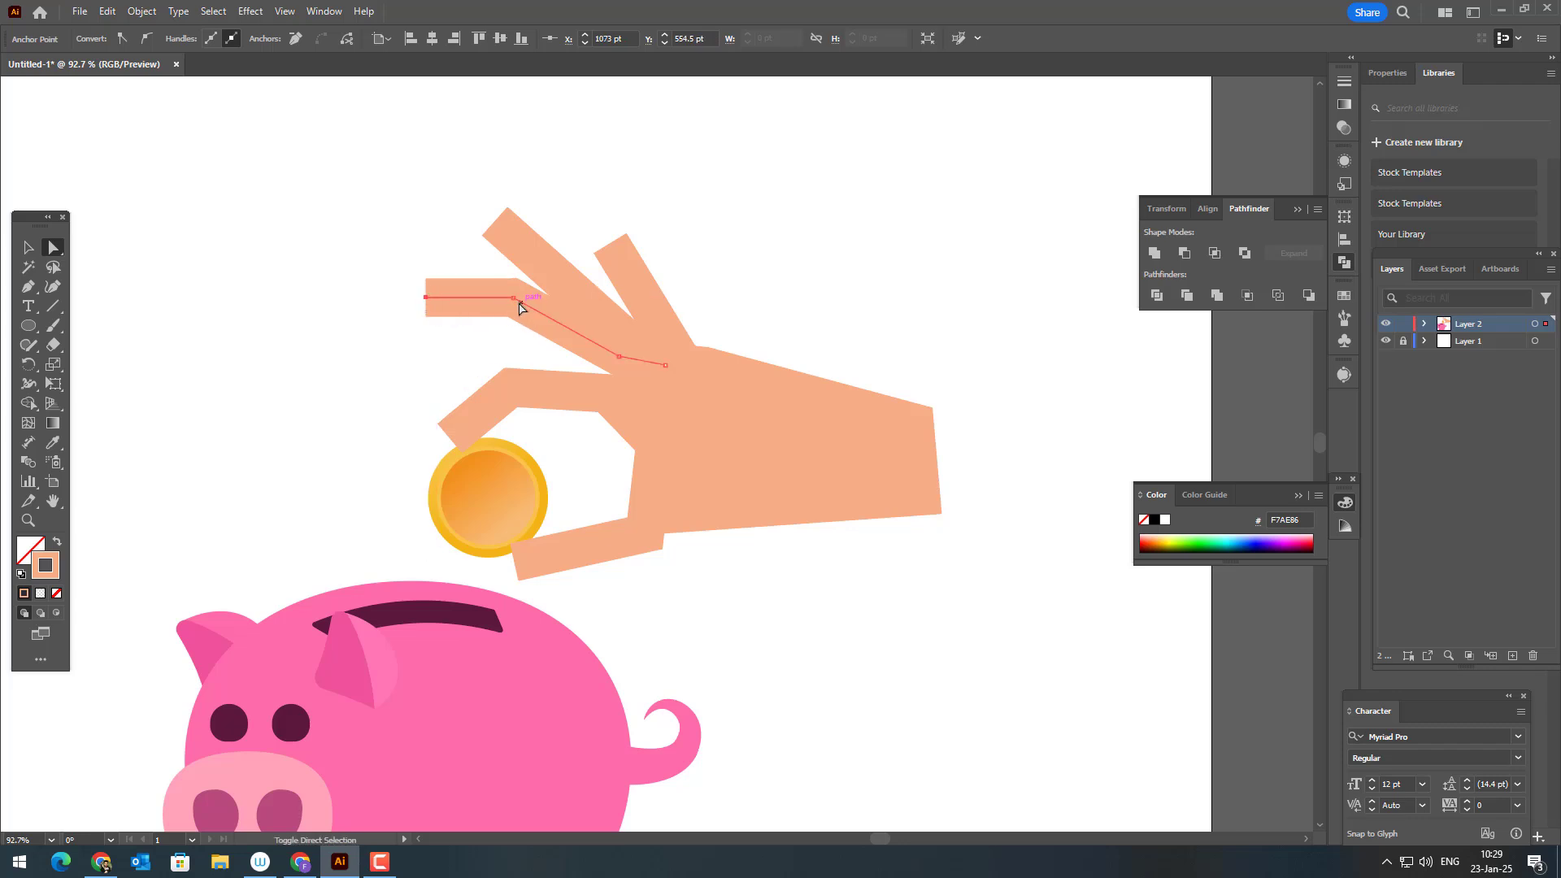
left_click(409, 278)
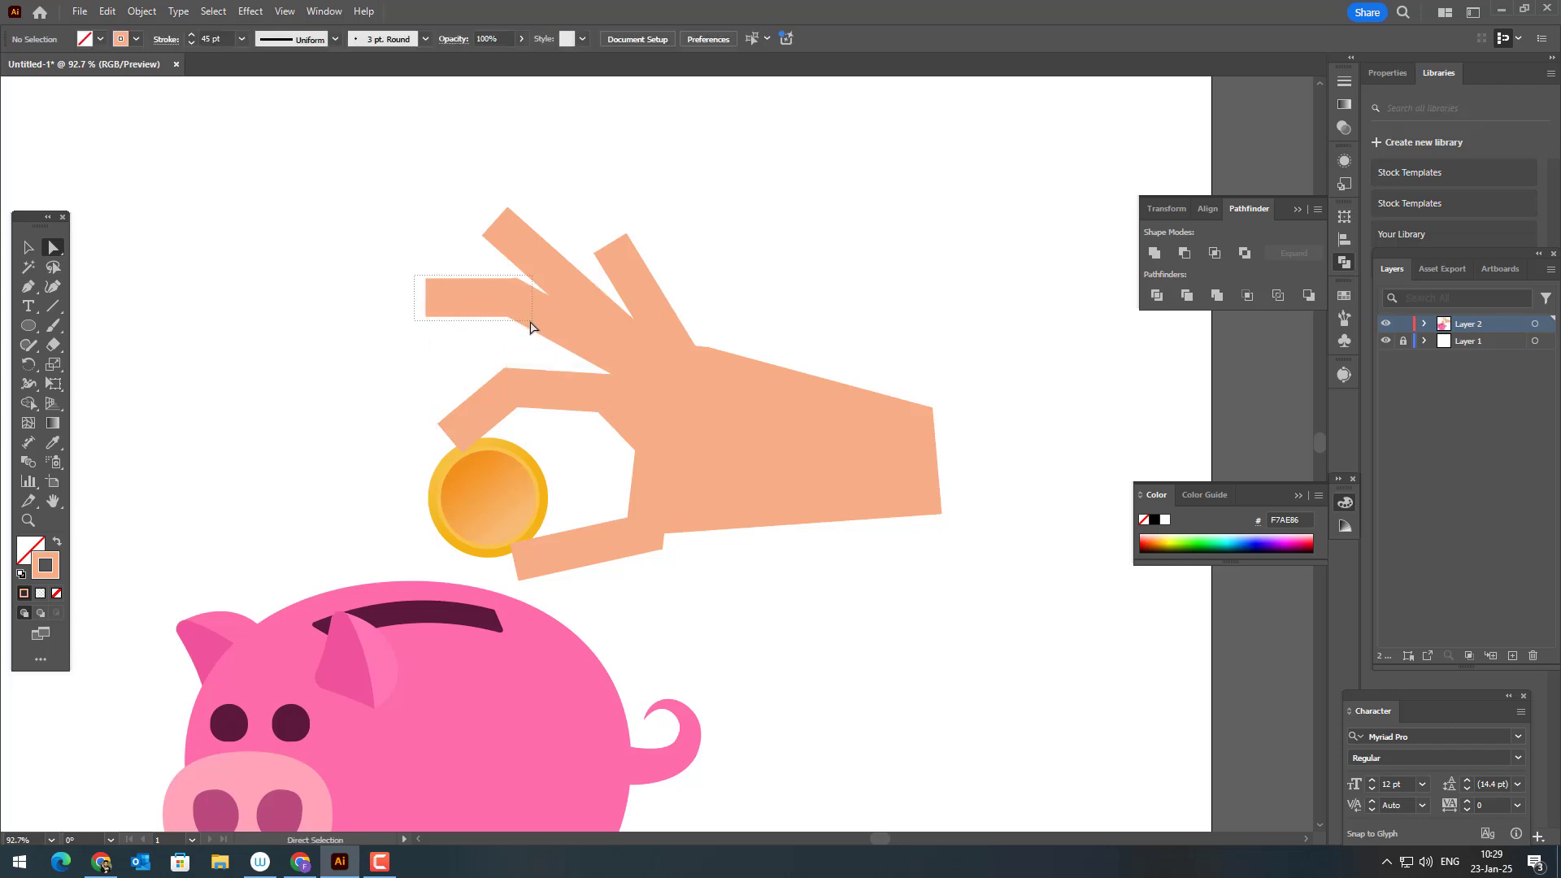
left_click_drag(530, 327, 420, 307)
left_click(453, 376)
left_click(425, 314)
left_click(470, 203)
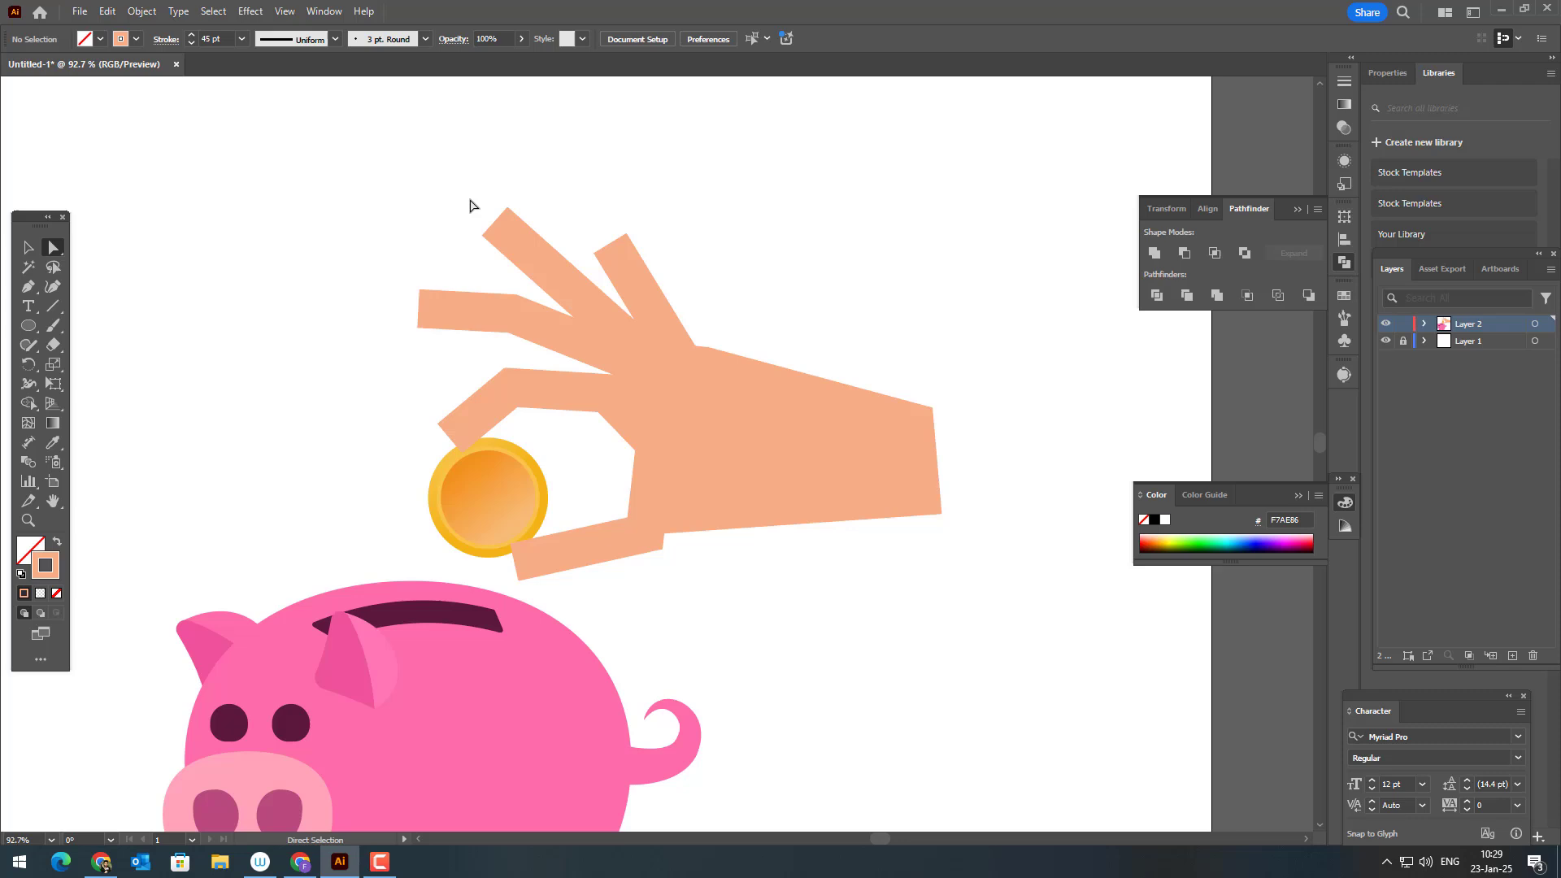
Add an anchor point near the upper end of the long diagonal finger and shift it to give the finger a slight bend
left_click(561, 282)
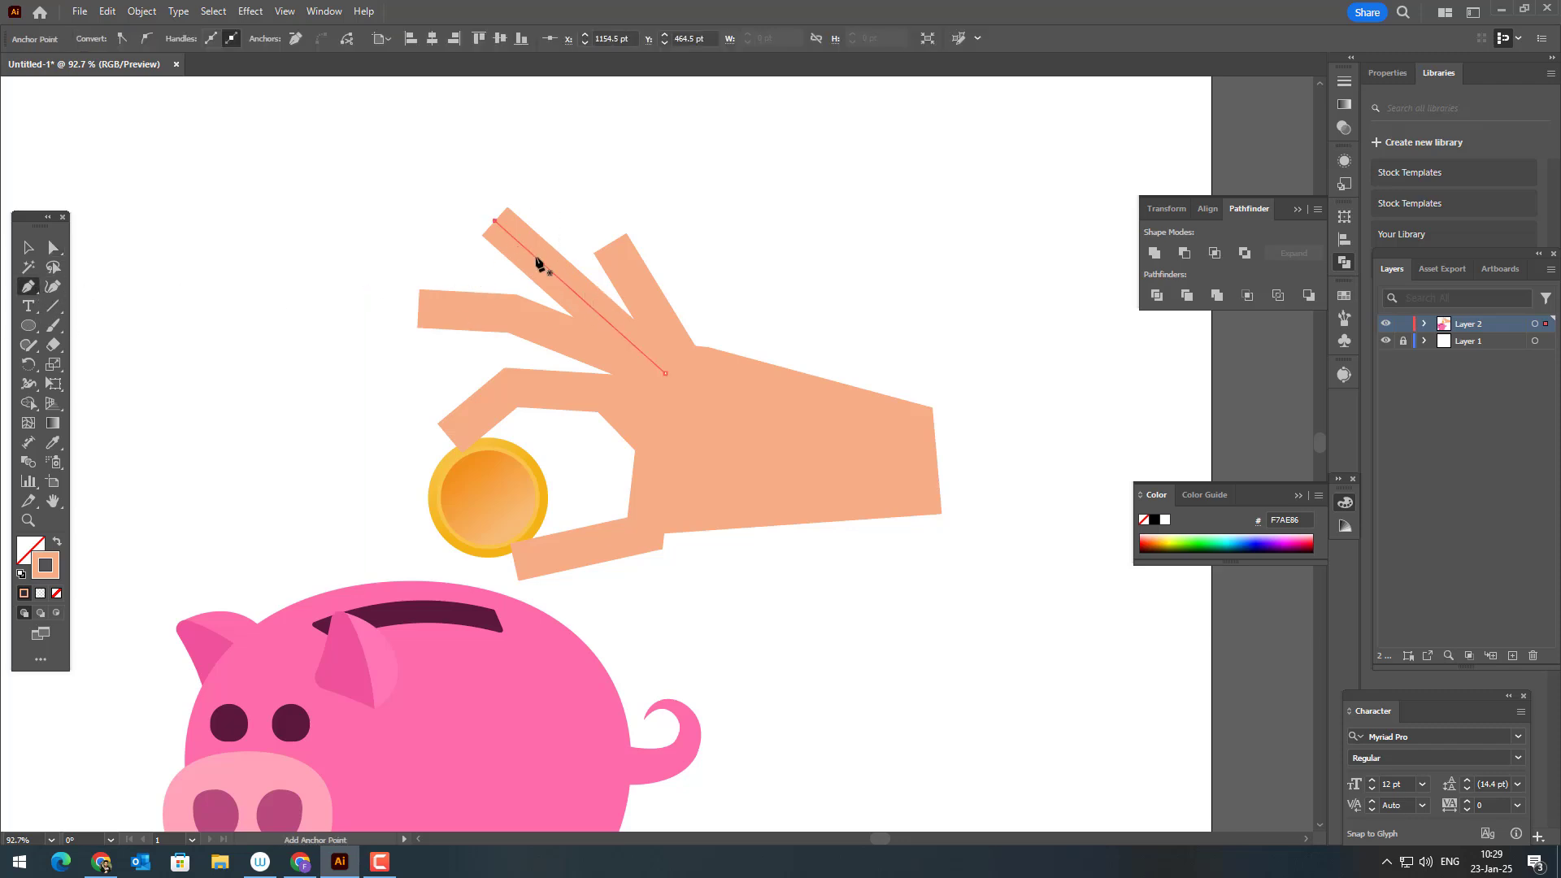
left_click(535, 257)
left_click(54, 249)
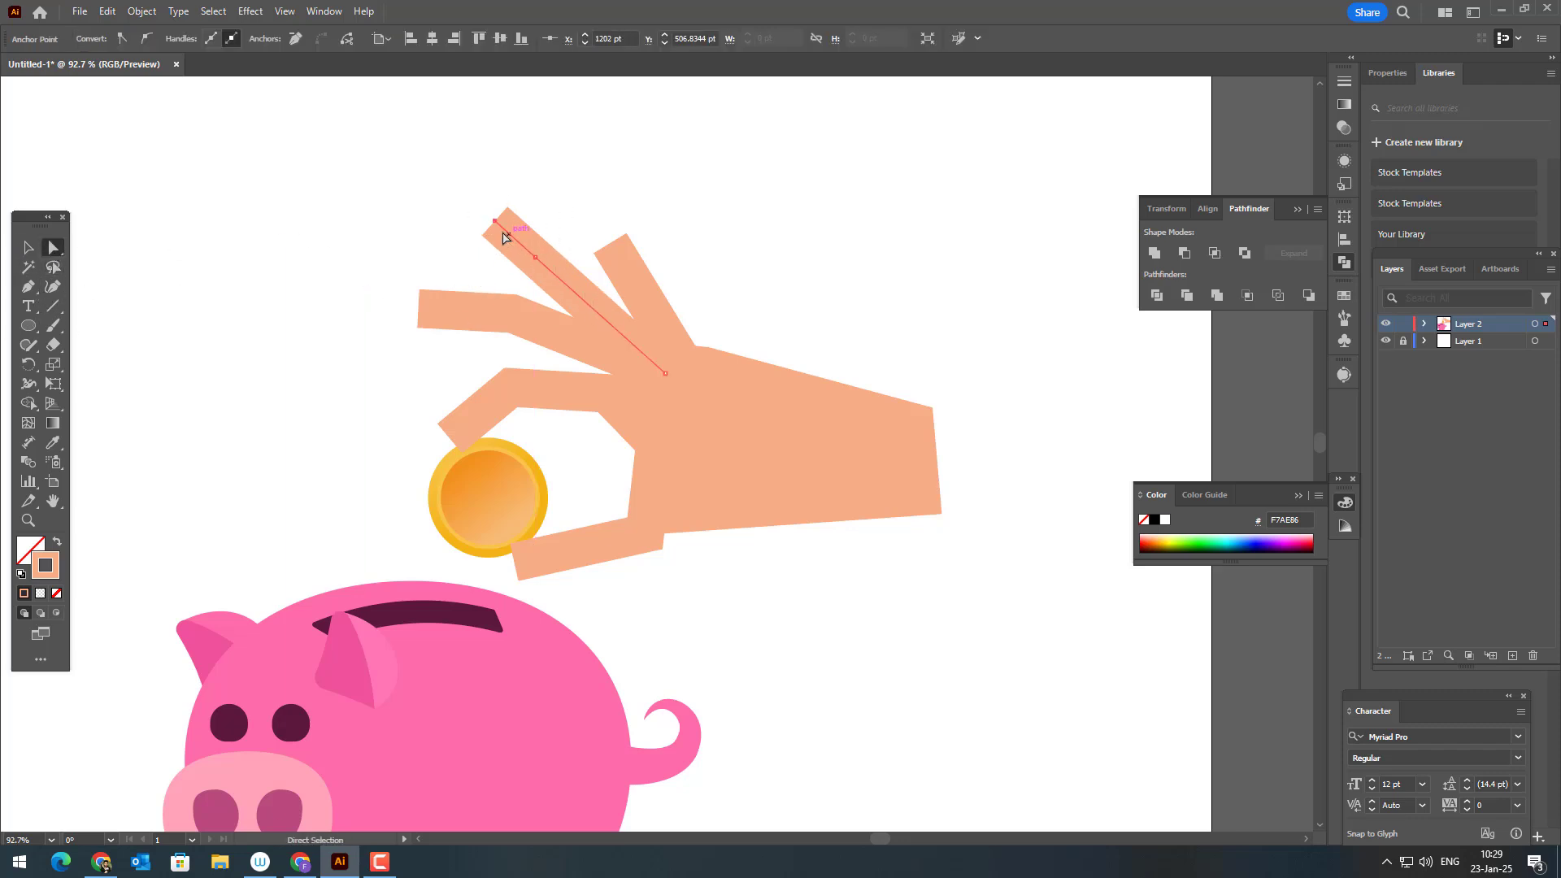
left_click_drag(495, 221, 554, 265)
left_click(770, 345)
left_click_drag(769, 345, 868, 345)
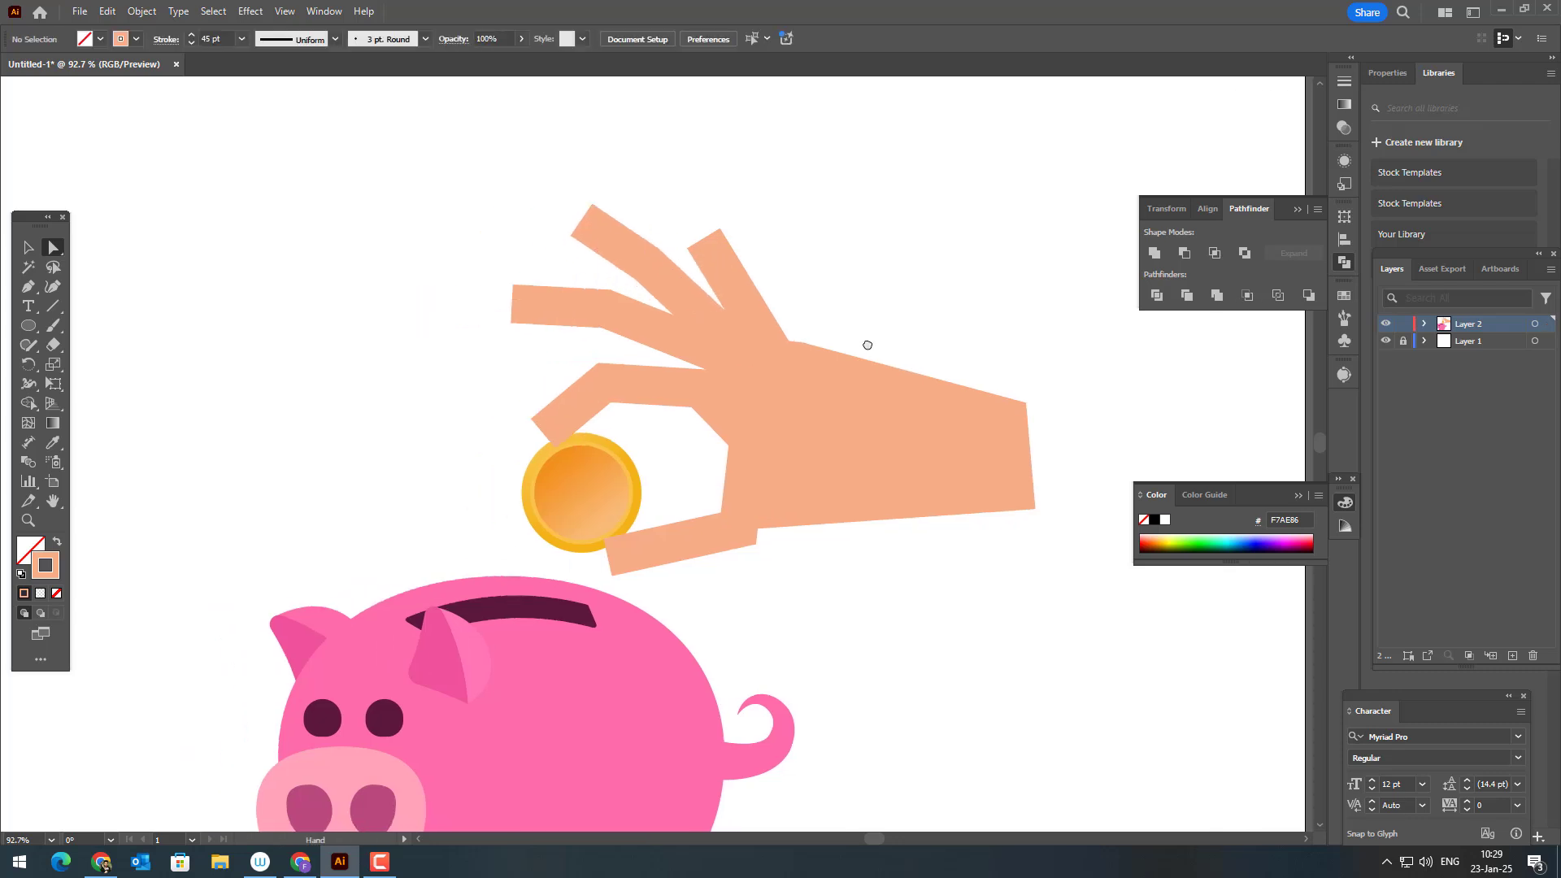
Round the bends of the two upper bent fingers into smooth curves
left_click(608, 312)
left_click_drag(610, 325, 601, 453)
left_click(632, 285)
left_click_drag(637, 275, 481, 467)
Round the four corners of the thumb-and-finger path with a radius of about 48.6 pt, and deselect it
left_click(639, 406)
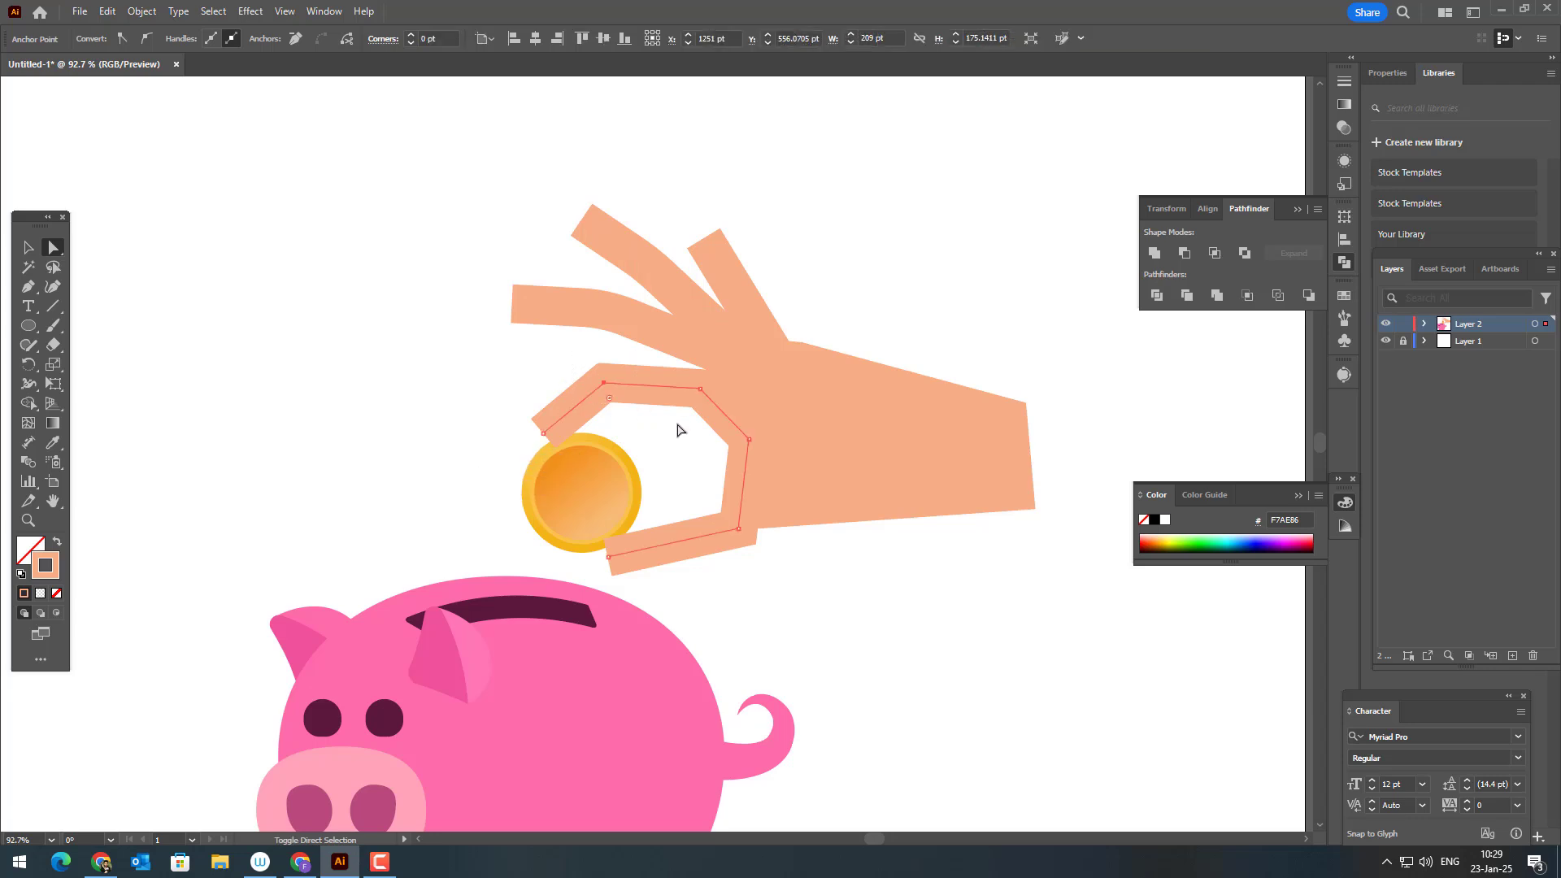
left_click(702, 392, "shift")
left_click(750, 441, "shift")
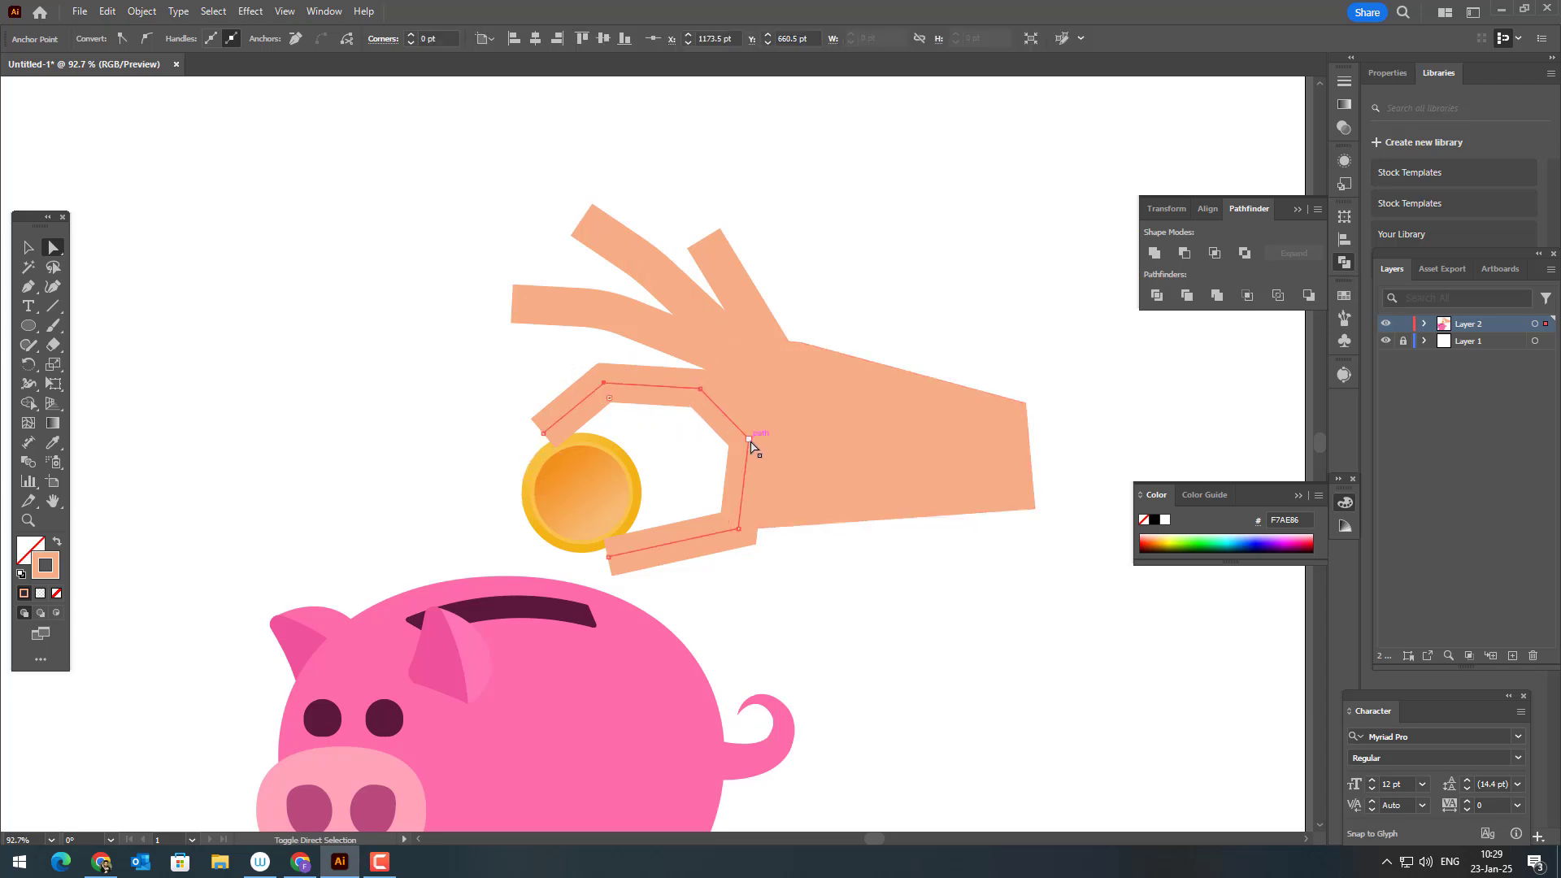
left_click(699, 391, "shift")
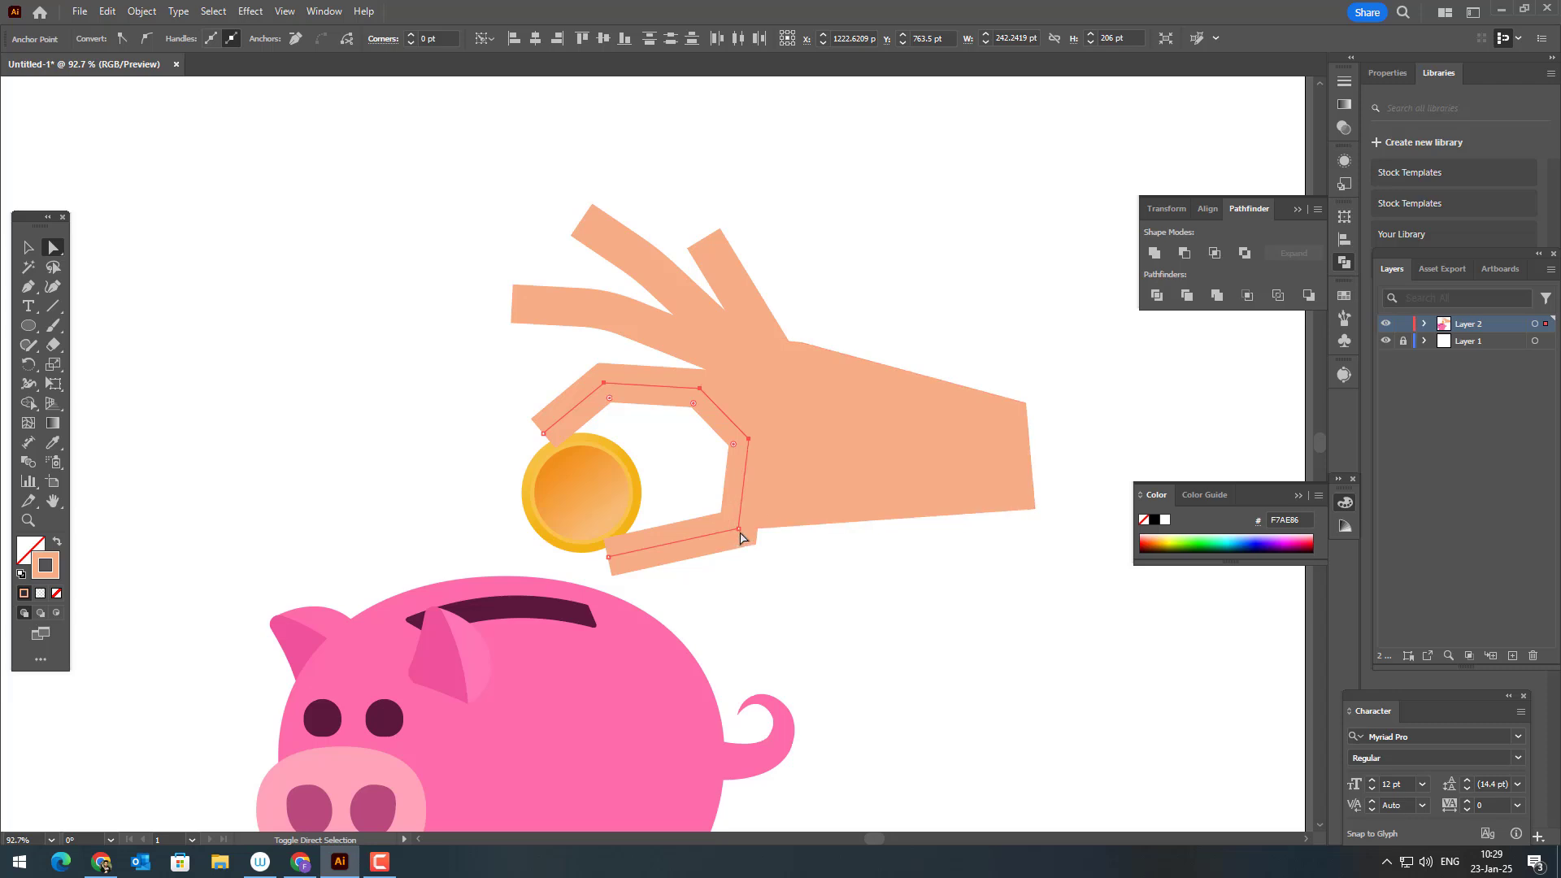
left_click_drag(740, 537, 662, 533)
left_click(843, 608)
Set the stroke weight of all the finger paths to 52 pt and deselect them
key("z")
left_click_drag(776, 498, 658, 508)
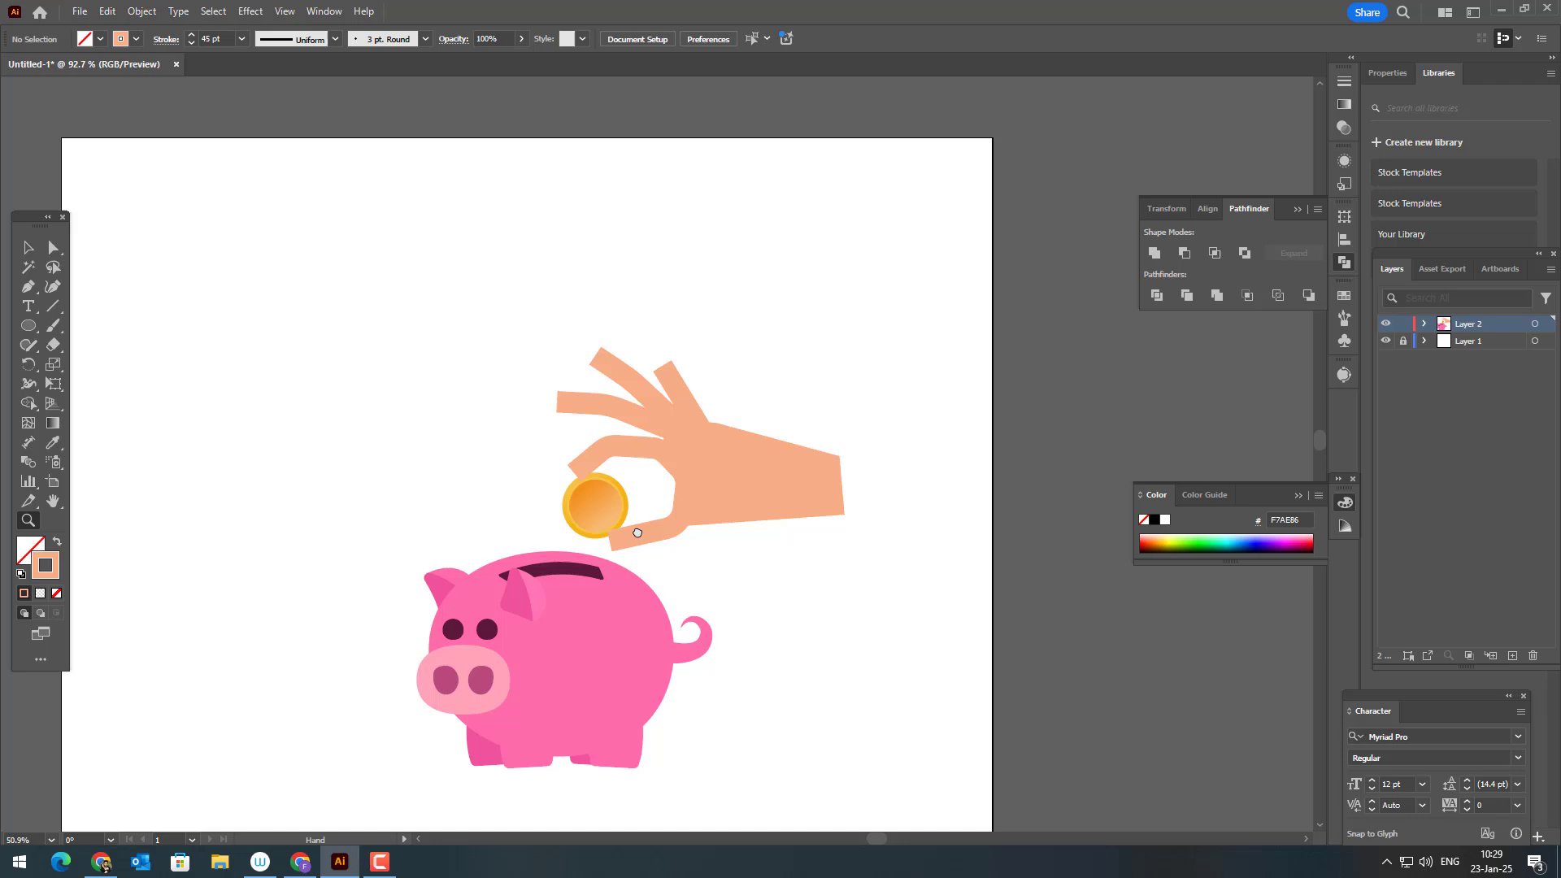
left_click(637, 412)
left_click(664, 374, "shift")
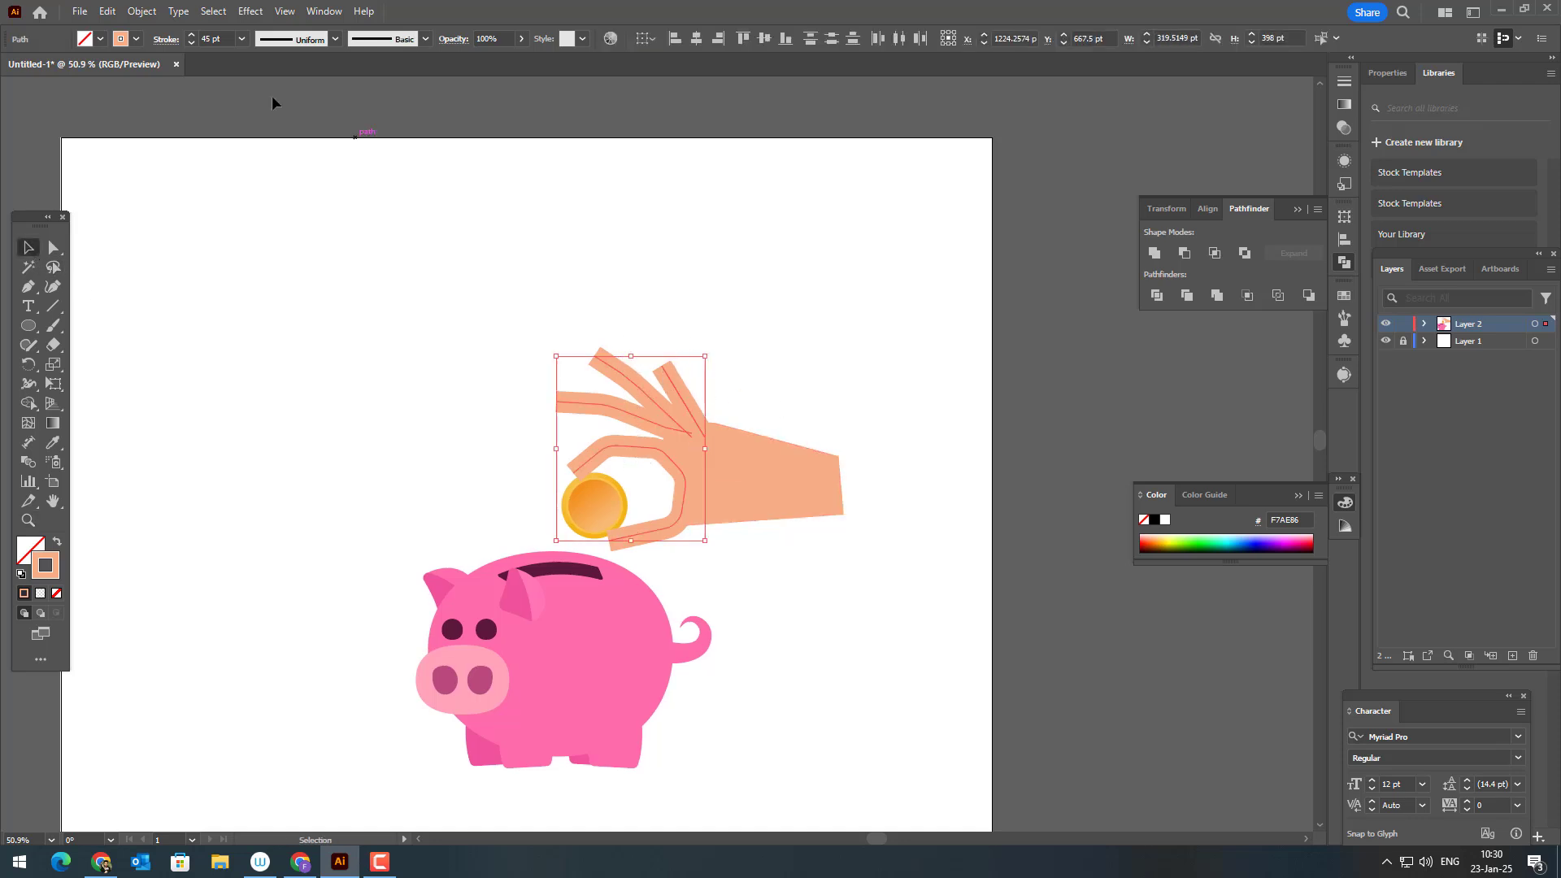
left_click(191, 35)
left_click(191, 35)
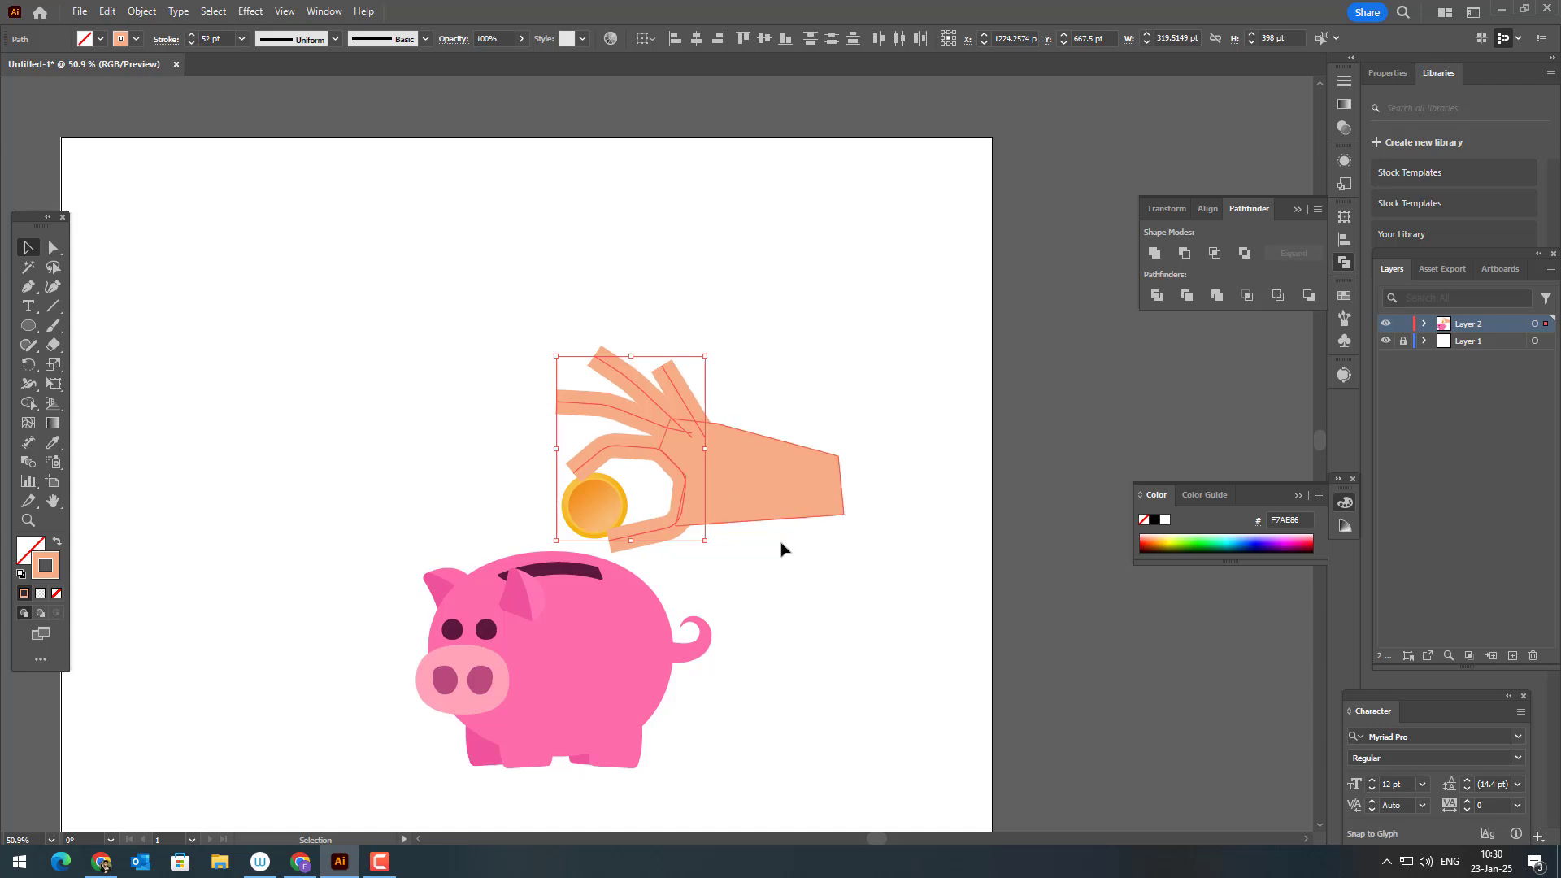
left_click(784, 587)
key("z")
mouse_move(783, 589)
left_mouse_down()
mouse_move(856, 542)
mouse_move(837, 632)
left_mouse_up()
key("v")
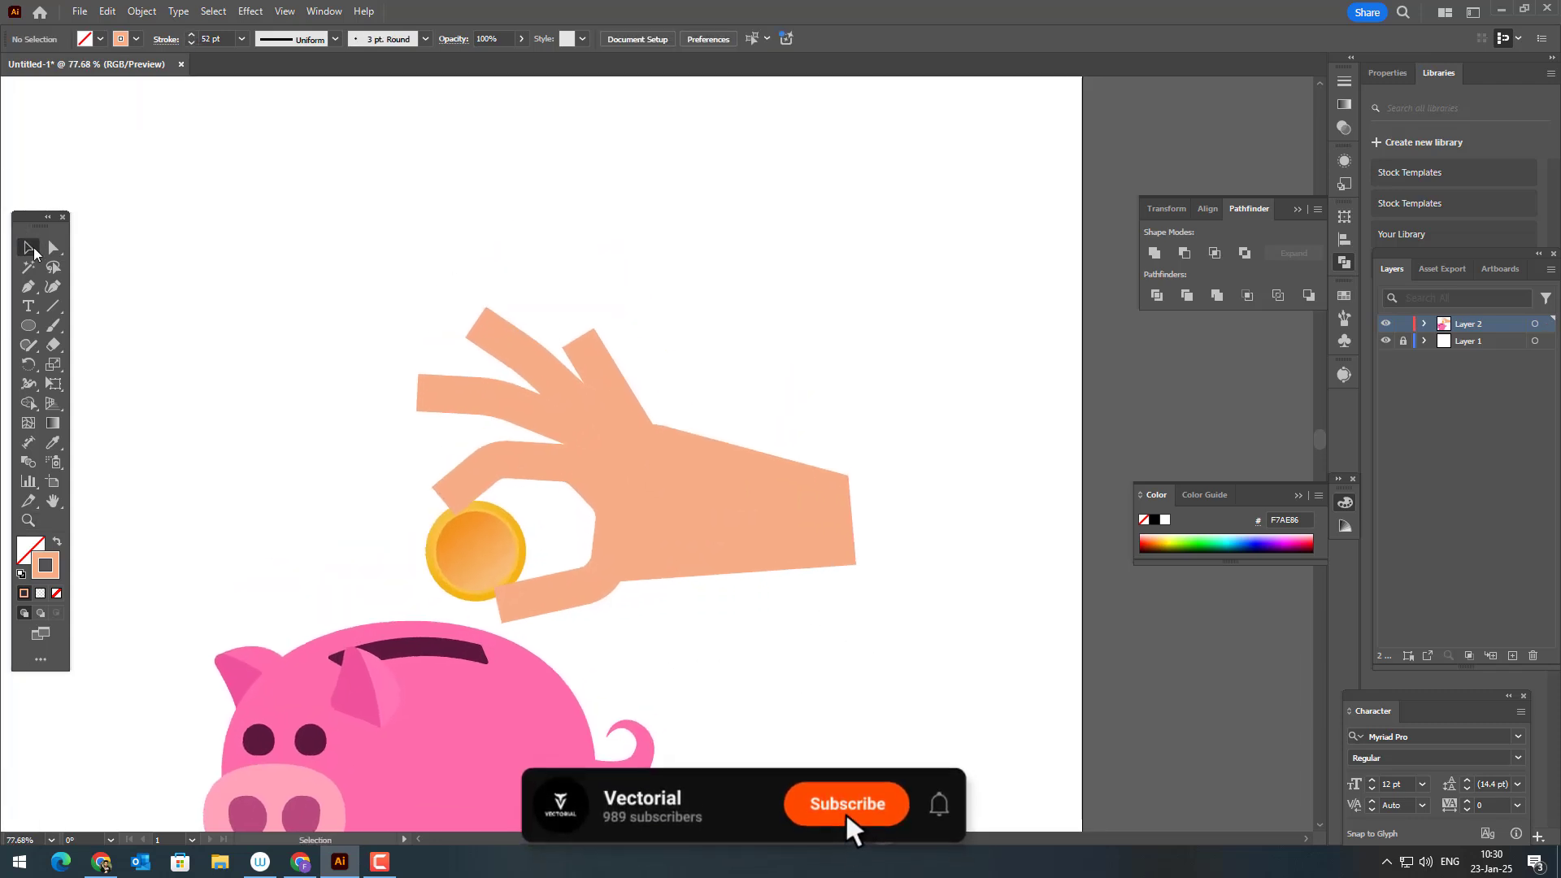
mouse_move(728, 515)
left_mouse_down()
mouse_move(750, 559)
mouse_move(704, 499)
left_mouse_up()
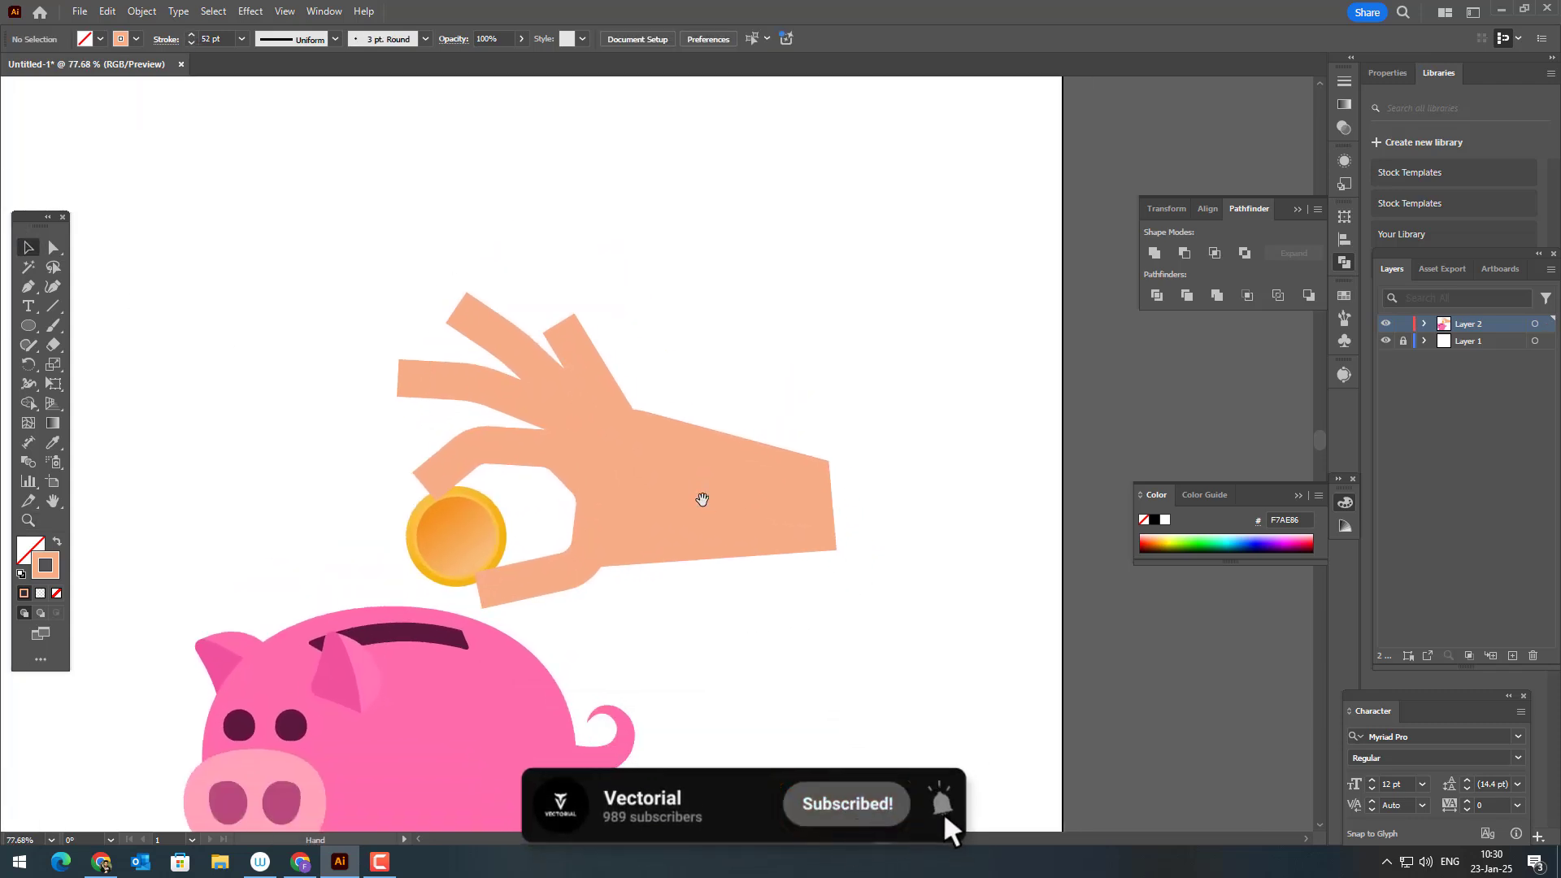
left_click(631, 475)
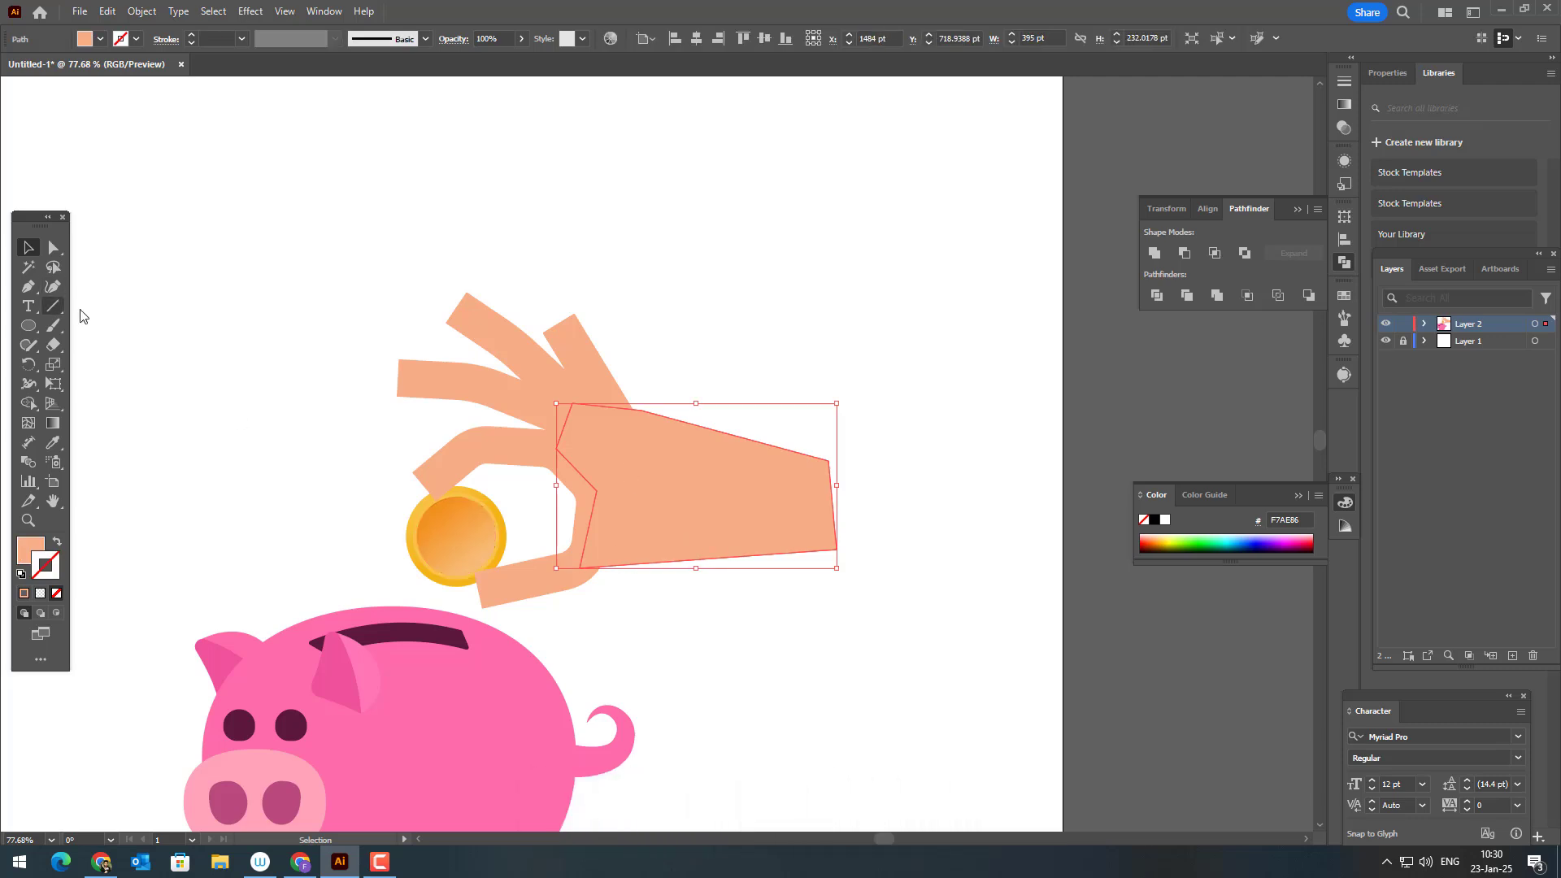
left_click(477, 453)
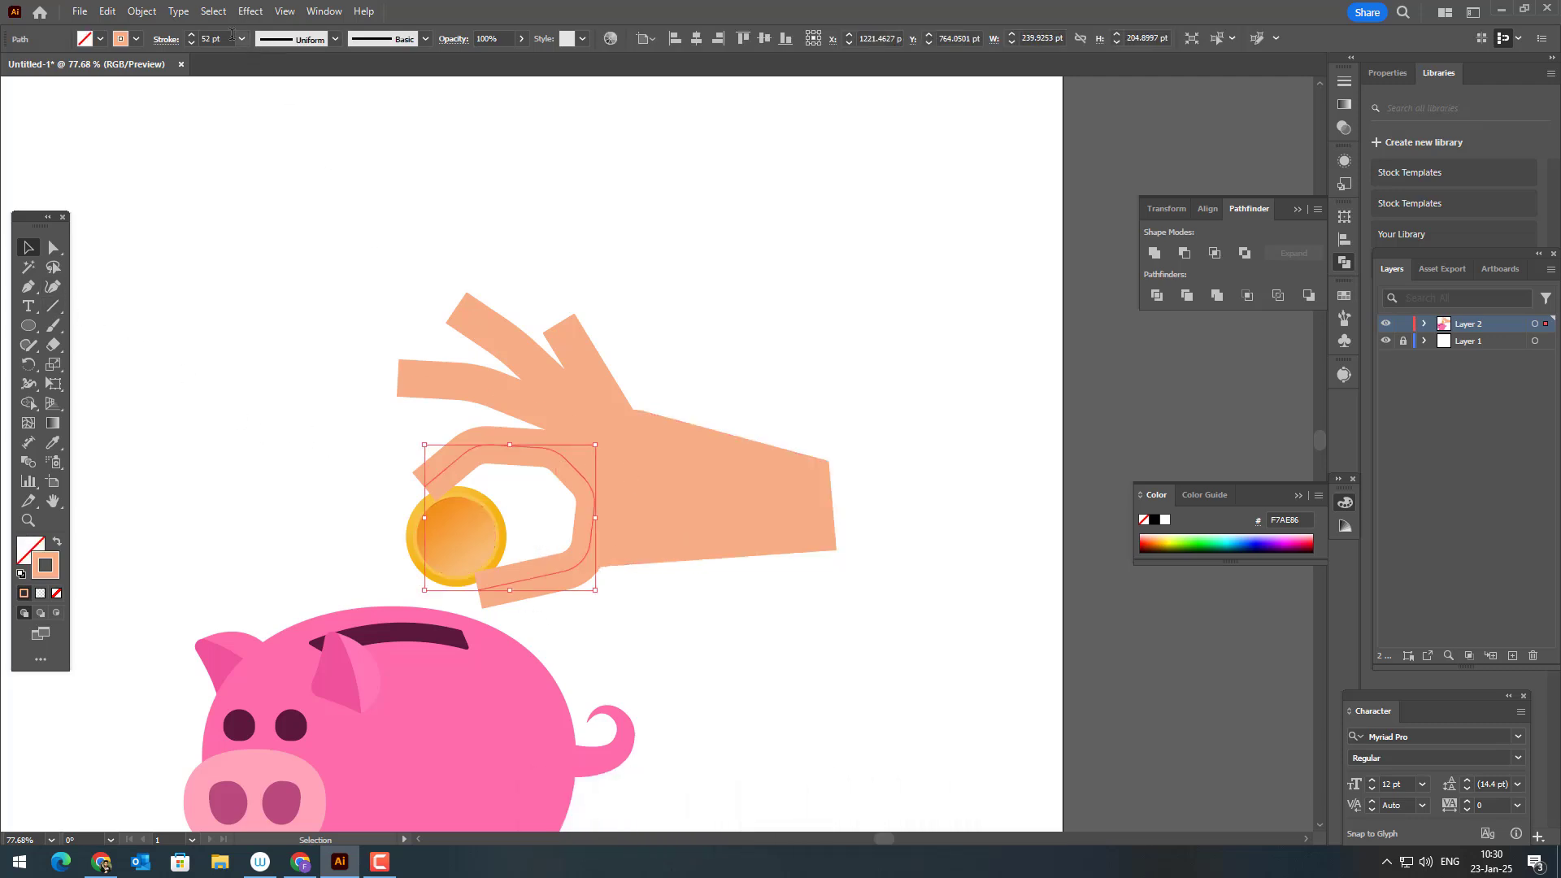
left_click(53, 247)
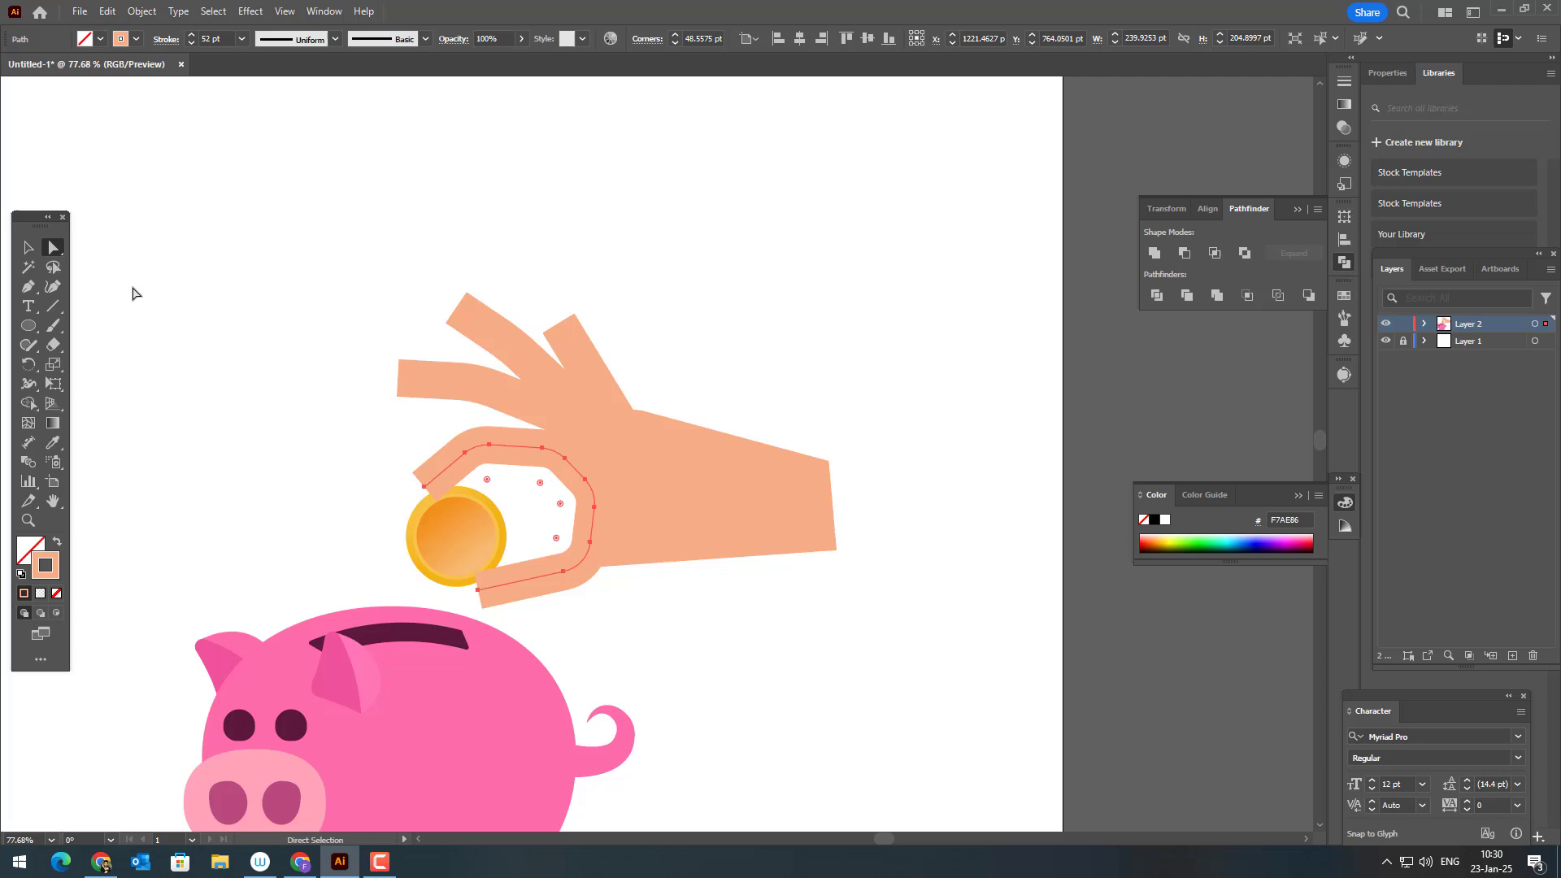
left_click(424, 486)
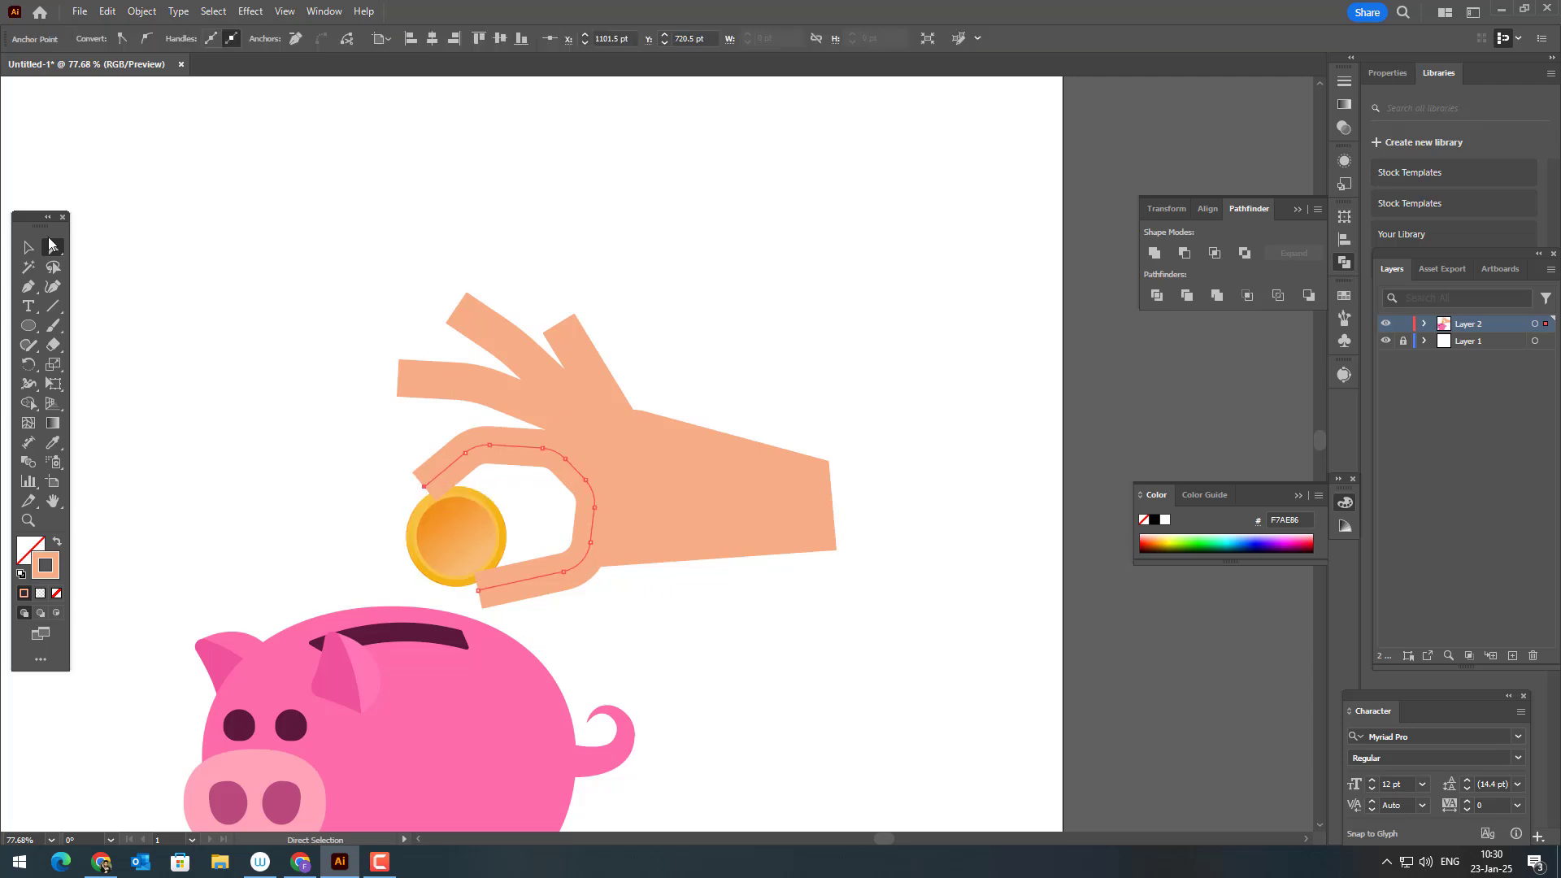
key("v")
left_click_drag(598, 263, 756, 368)
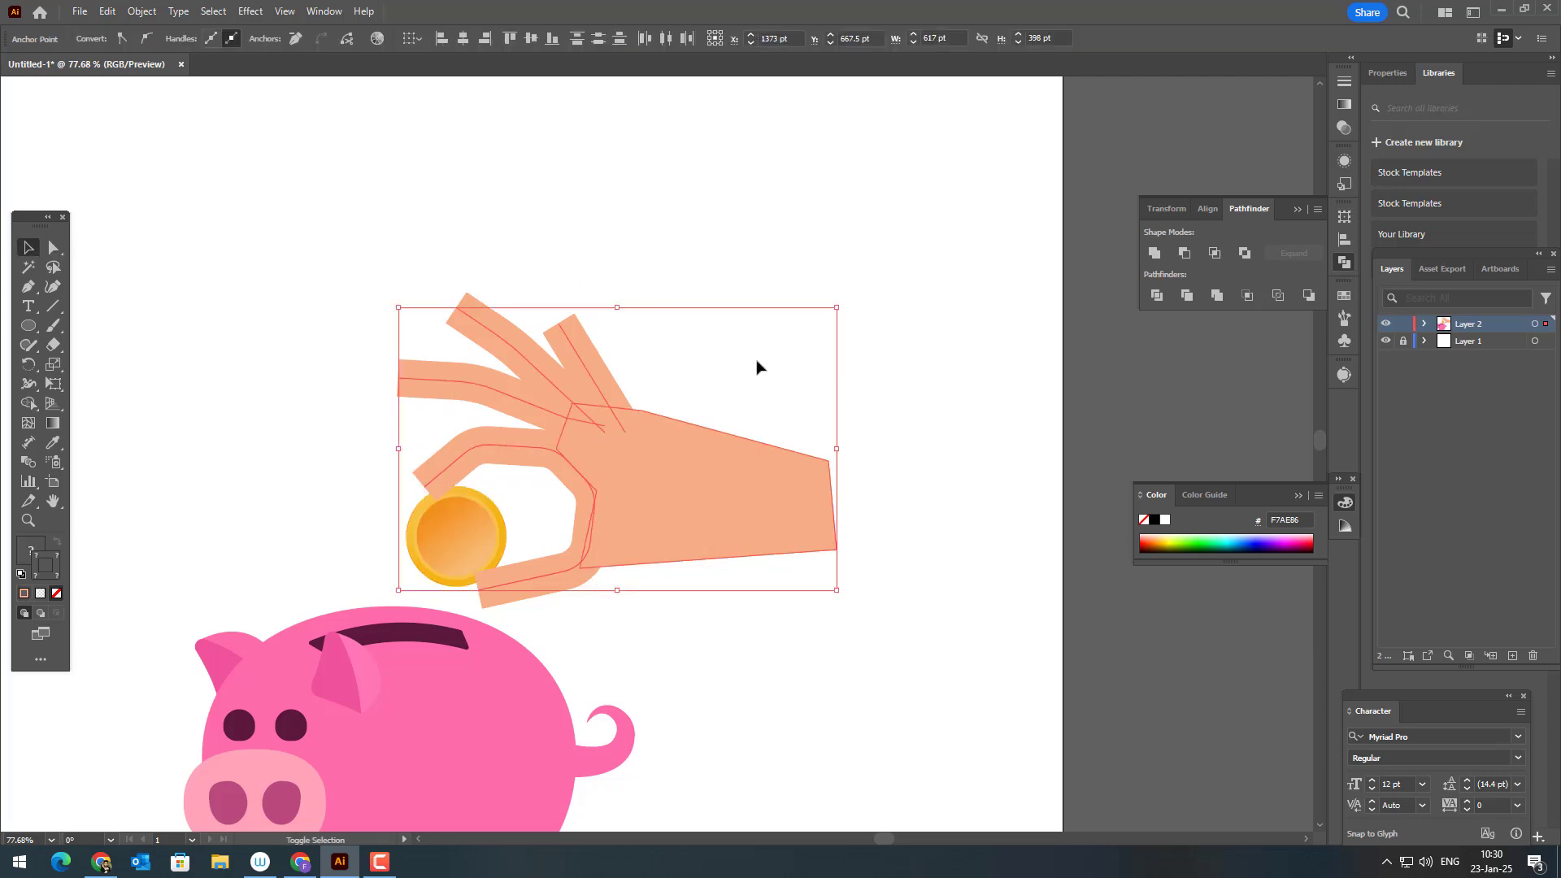
Expand the fill and stroke of the thumb-and-finger path into an outlined shape
left_click(466, 431)
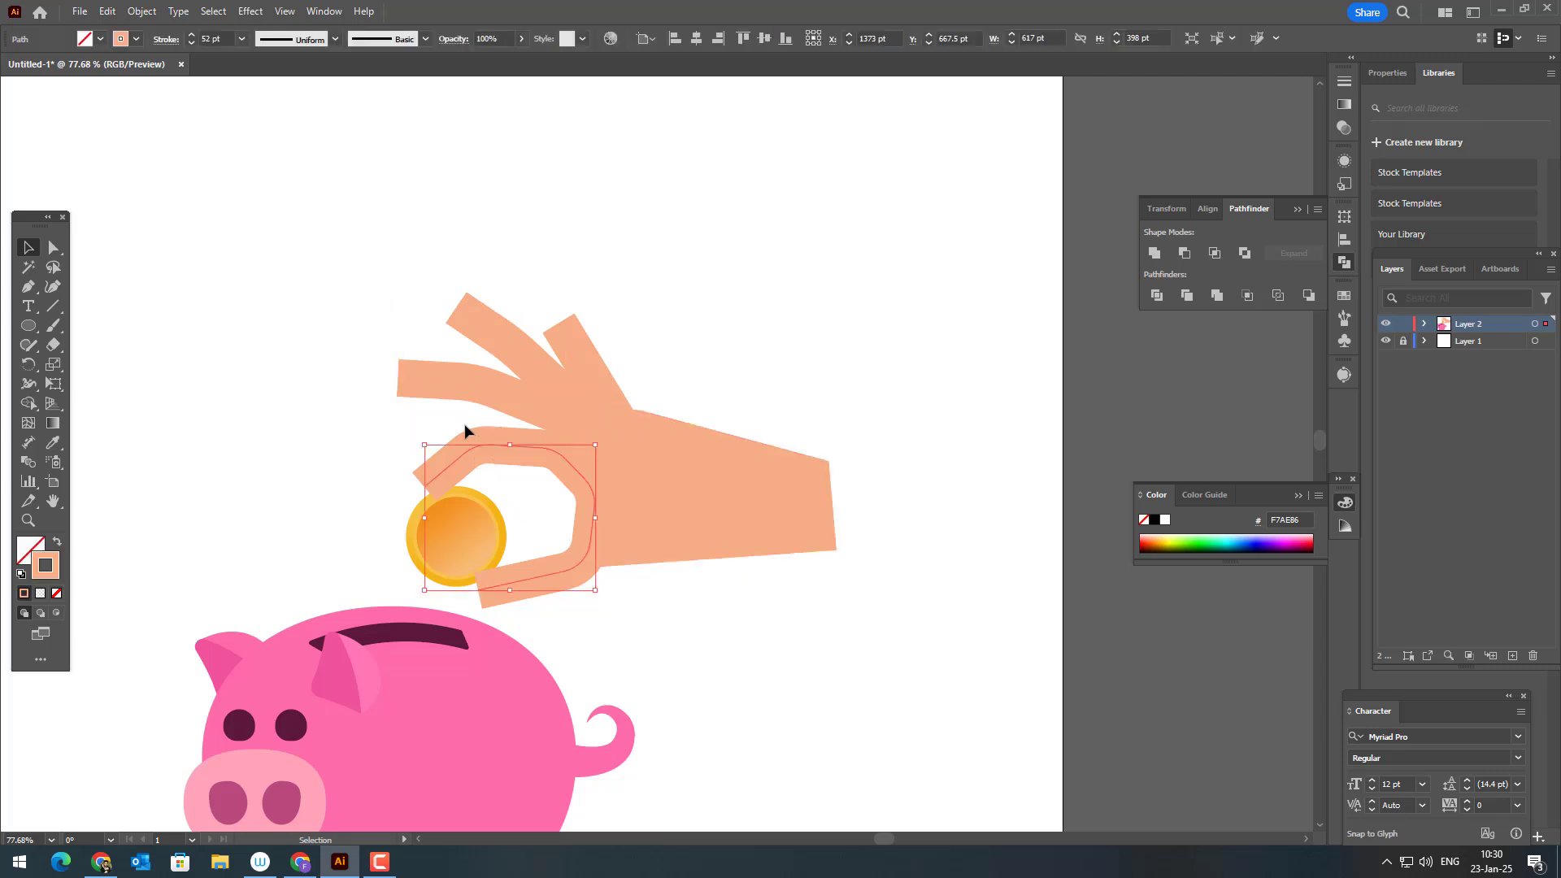
left_click(142, 11)
left_click(215, 217)
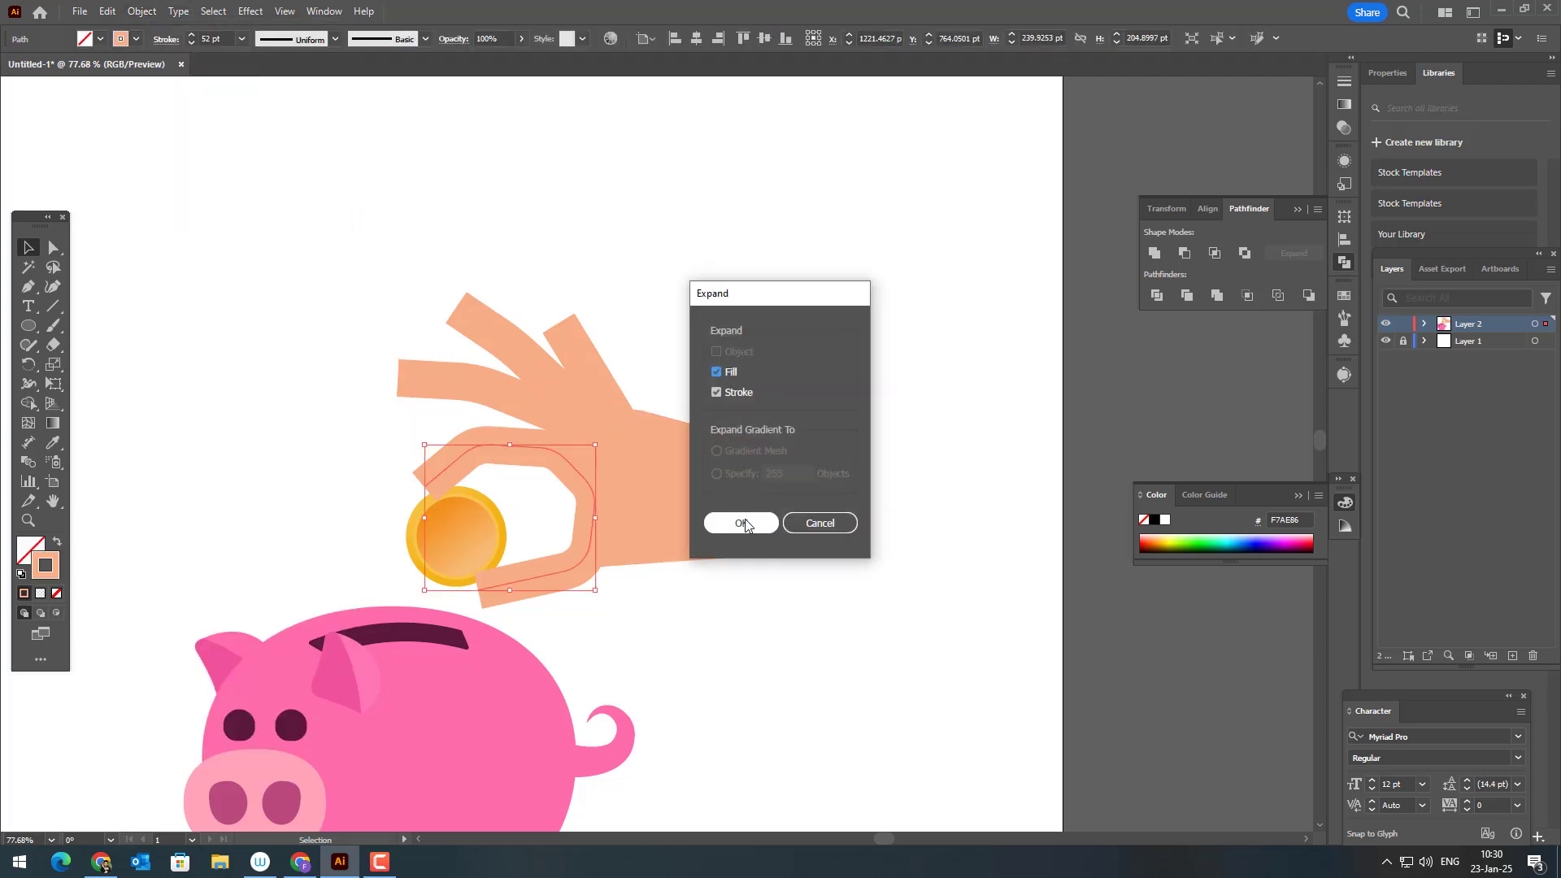
left_click(744, 523)
Round the inner corner of the thumb tip where it touches the coin's lower edge
key("z")
left_click_drag(498, 586, 627, 593)
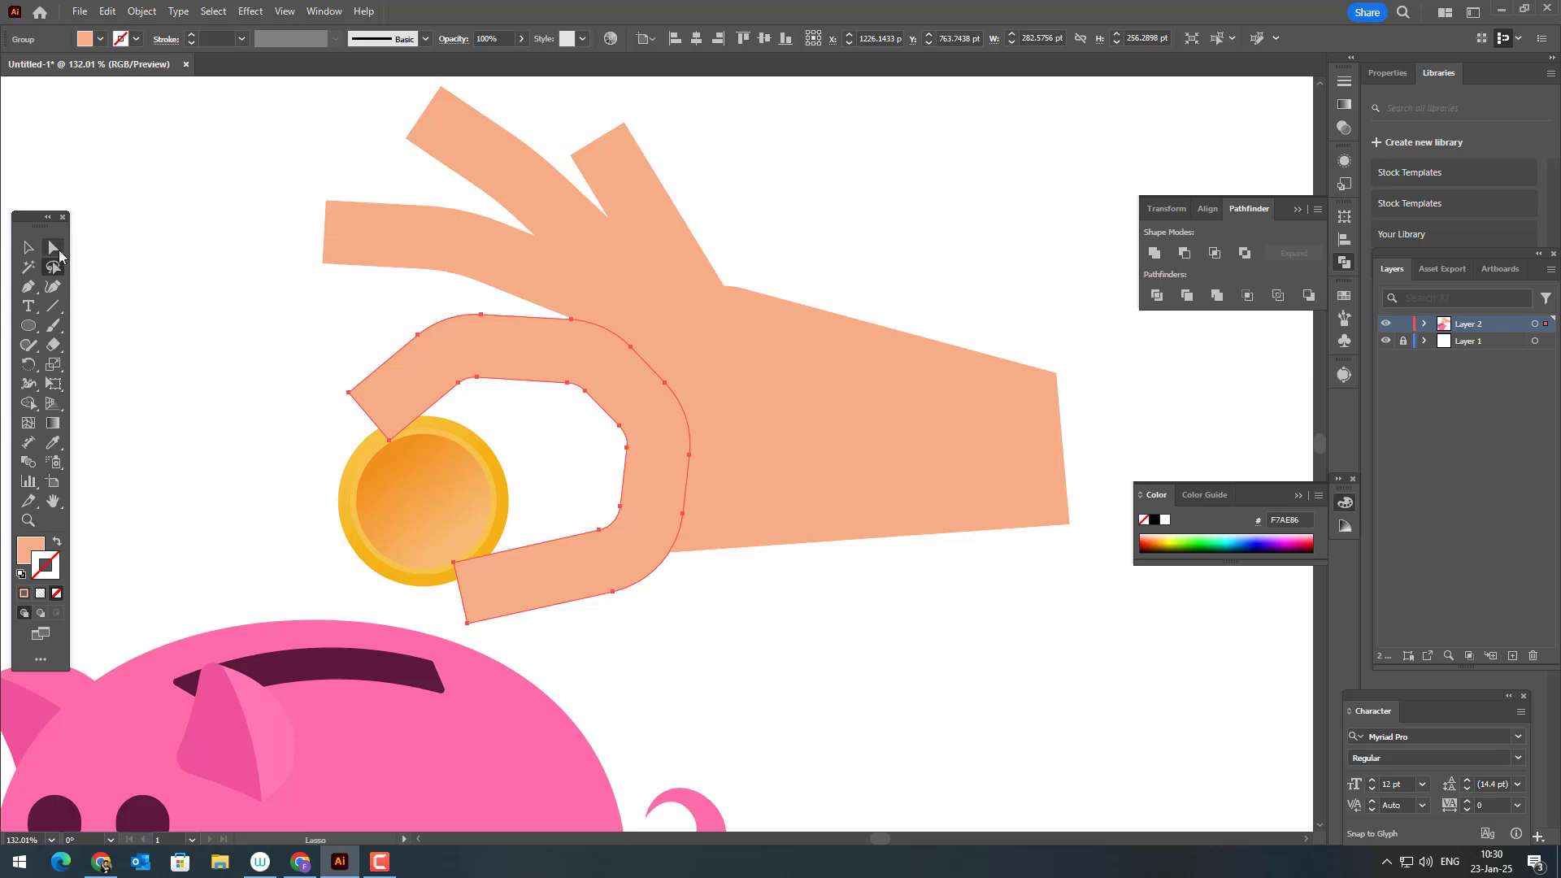
left_click(56, 249)
left_click_drag(461, 625, 464, 628)
left_click_drag(470, 572, 478, 607)
left_click(474, 661)
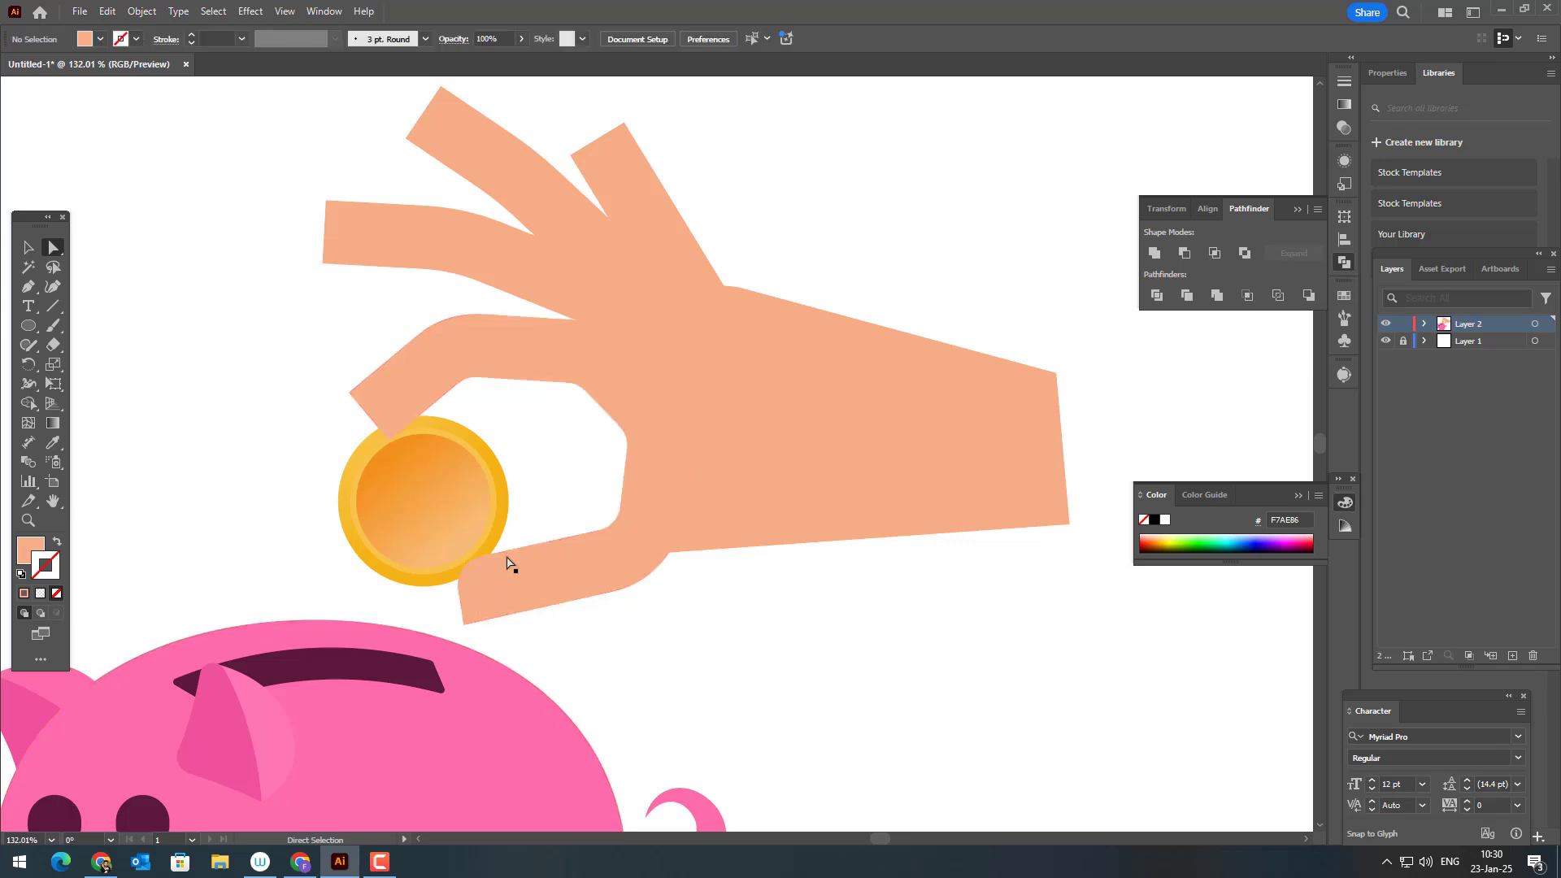
Reshape the index fingertip above the coin by shifting its outer corner outward and rounding its inner corner
left_click_drag(393, 447, 339, 401)
left_click(312, 255)
left_click(788, 546)
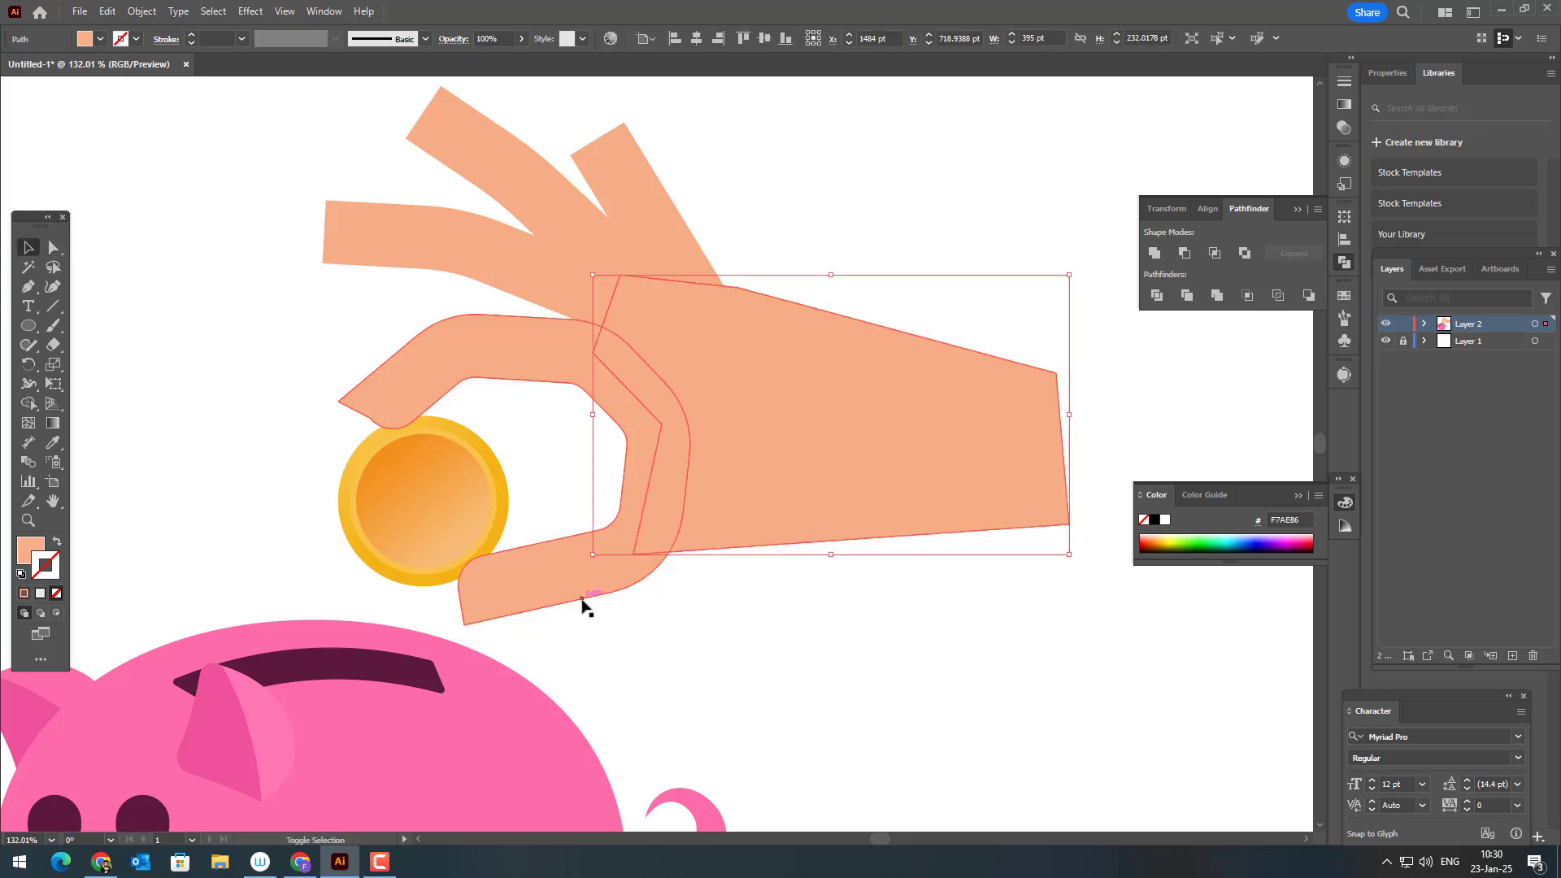
Unite the palm with the thumb-and-index-finger shape and smooth the inner corner where the thumb meets the palm's lower edge
left_click(583, 600, "shift")
left_click(1153, 253)
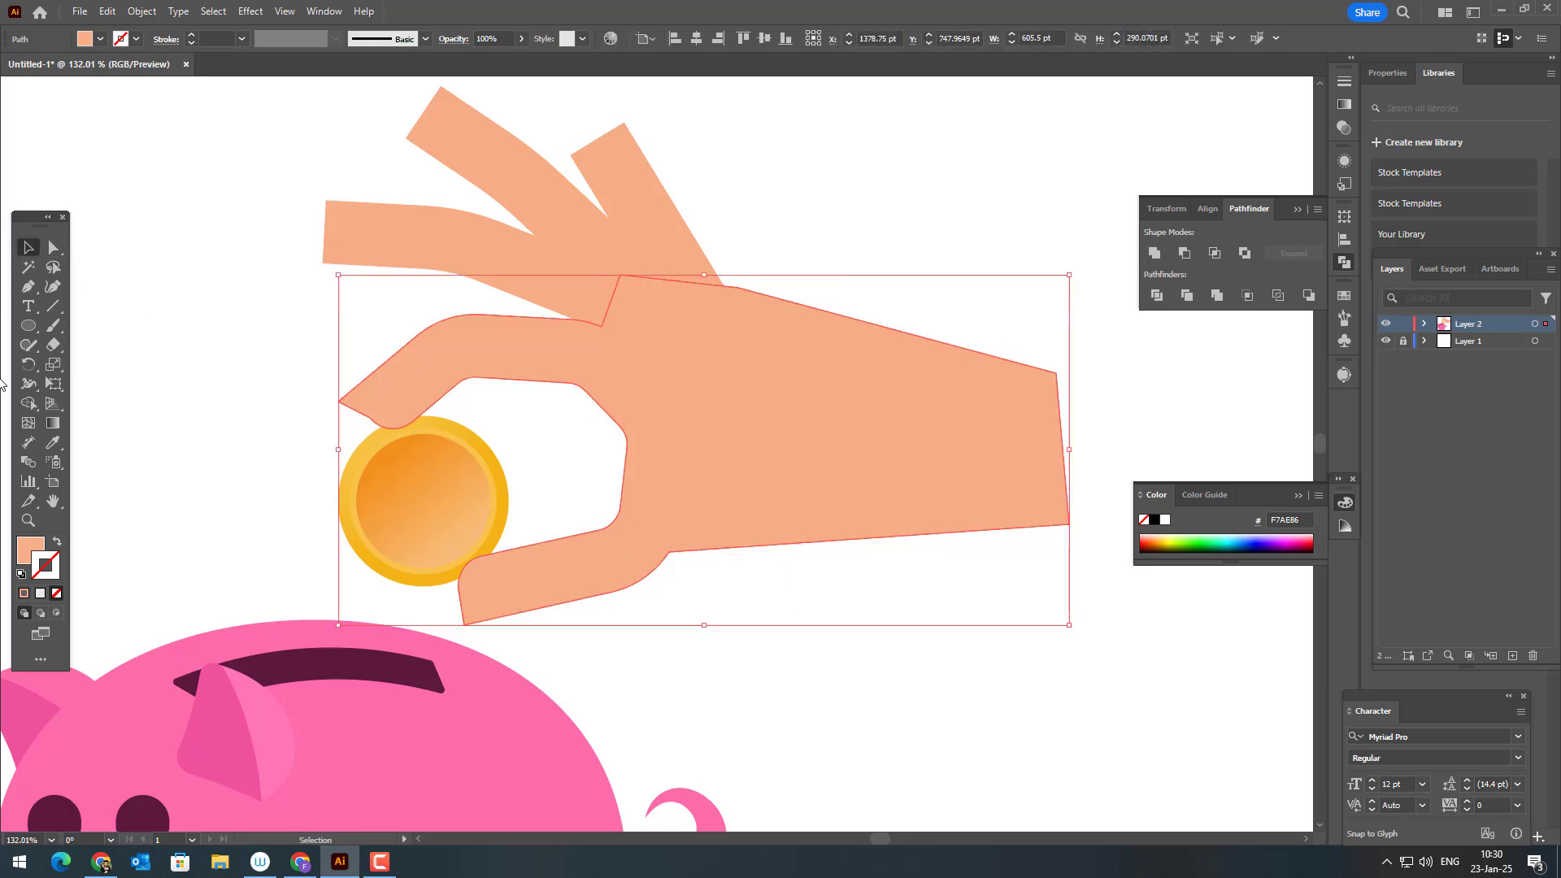
left_click(53, 248)
left_click(669, 553)
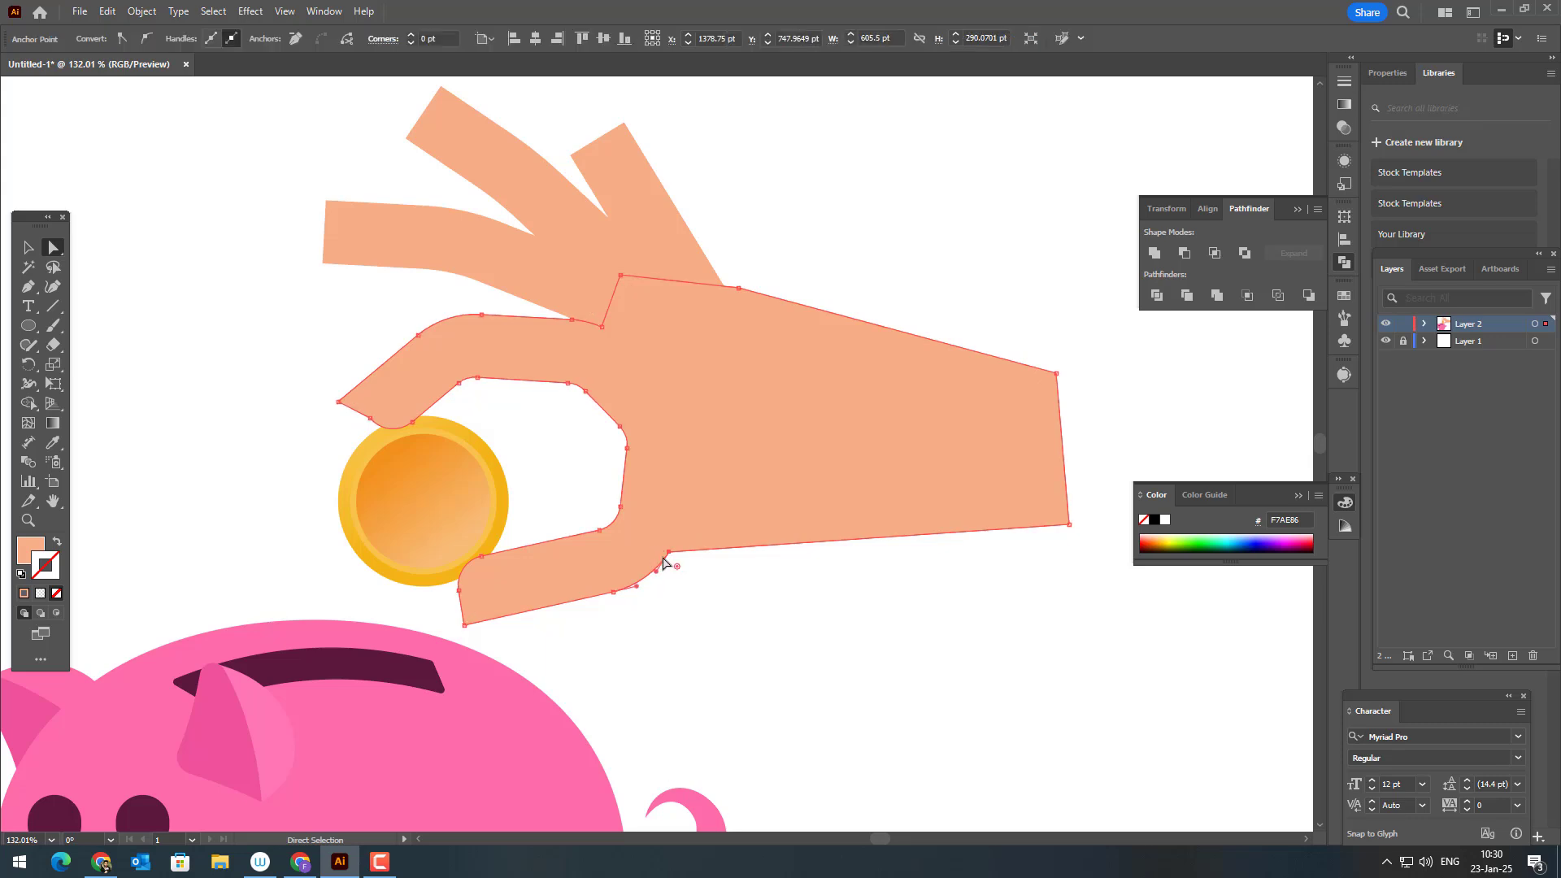
left_click_drag(676, 567, 765, 632)
left_click(940, 597)
left_click_drag(987, 591, 932, 640)
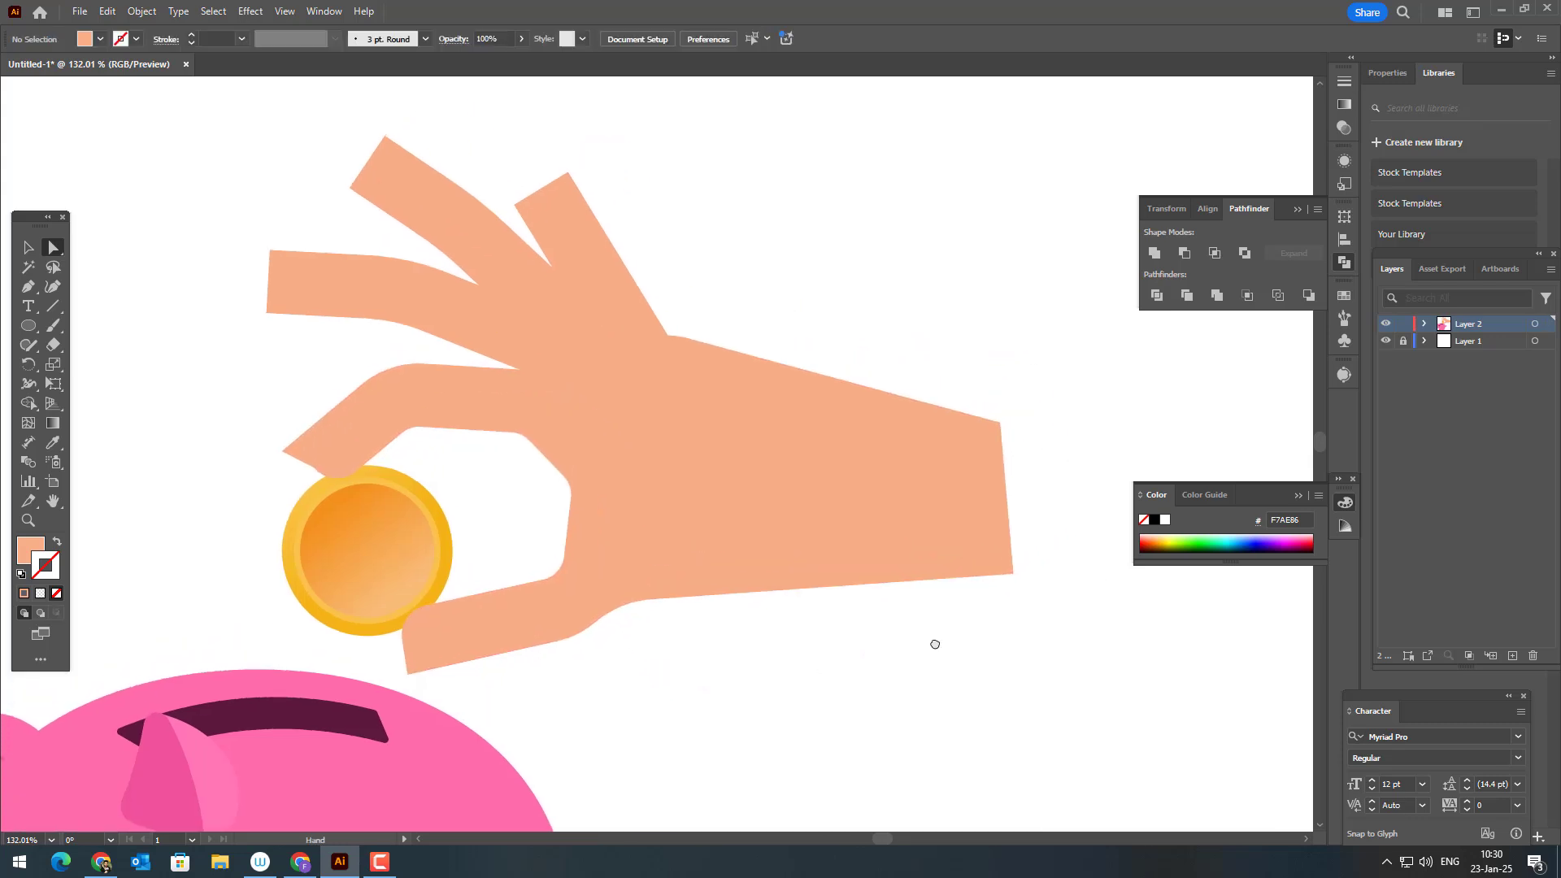
Shorten the wrist by pulling its two end corners toward the palm, and raise the upper end corner slightly
left_click_drag(1055, 642, 941, 333)
left_click_drag(1015, 578, 905, 579)
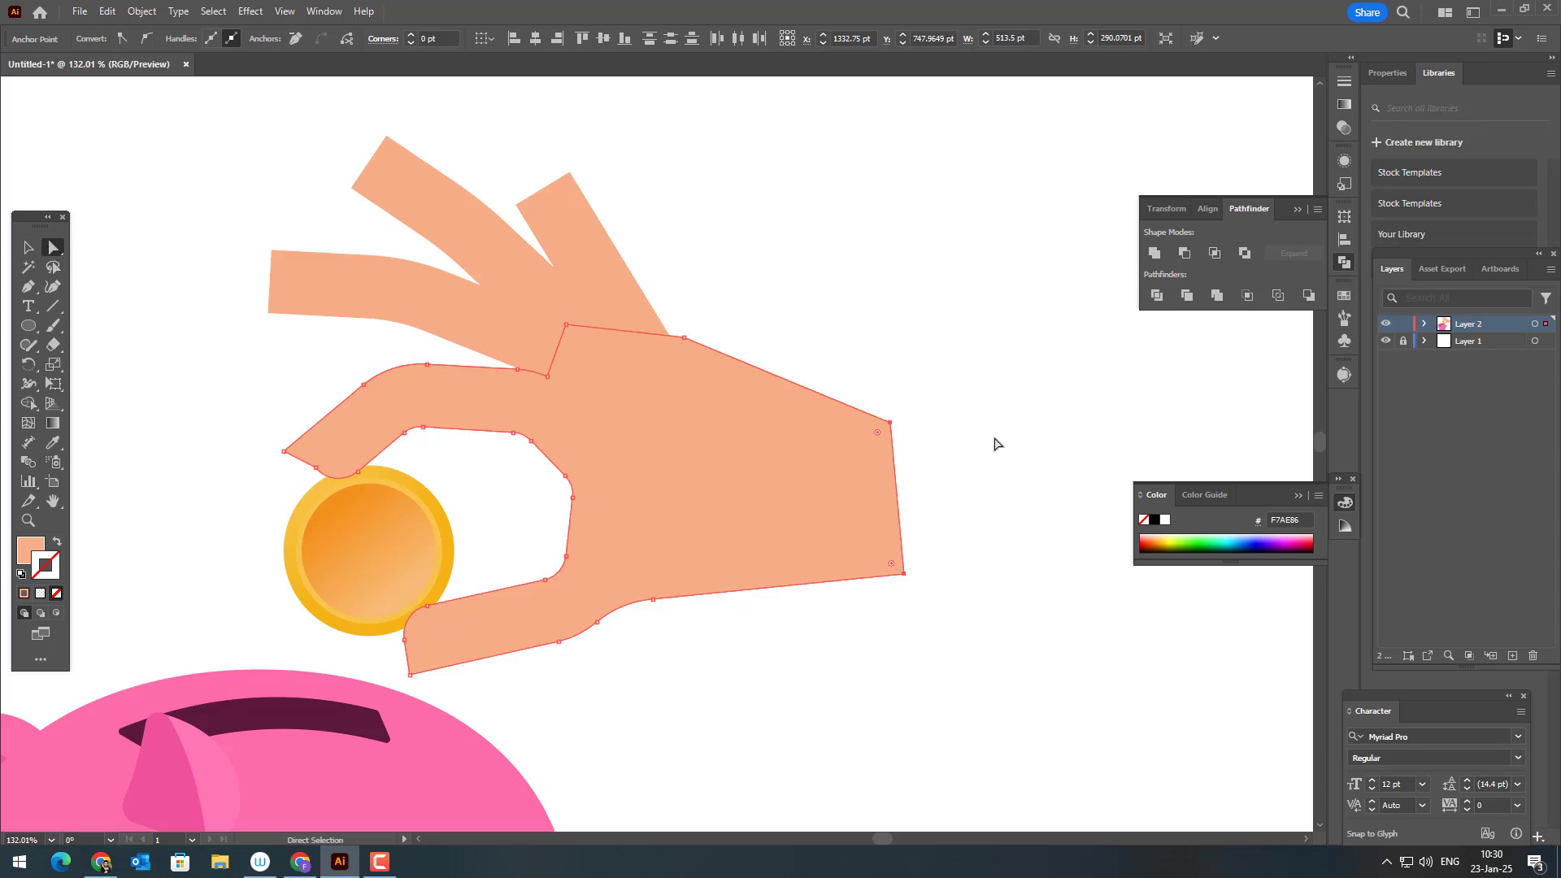
left_click_drag(891, 423, 899, 411)
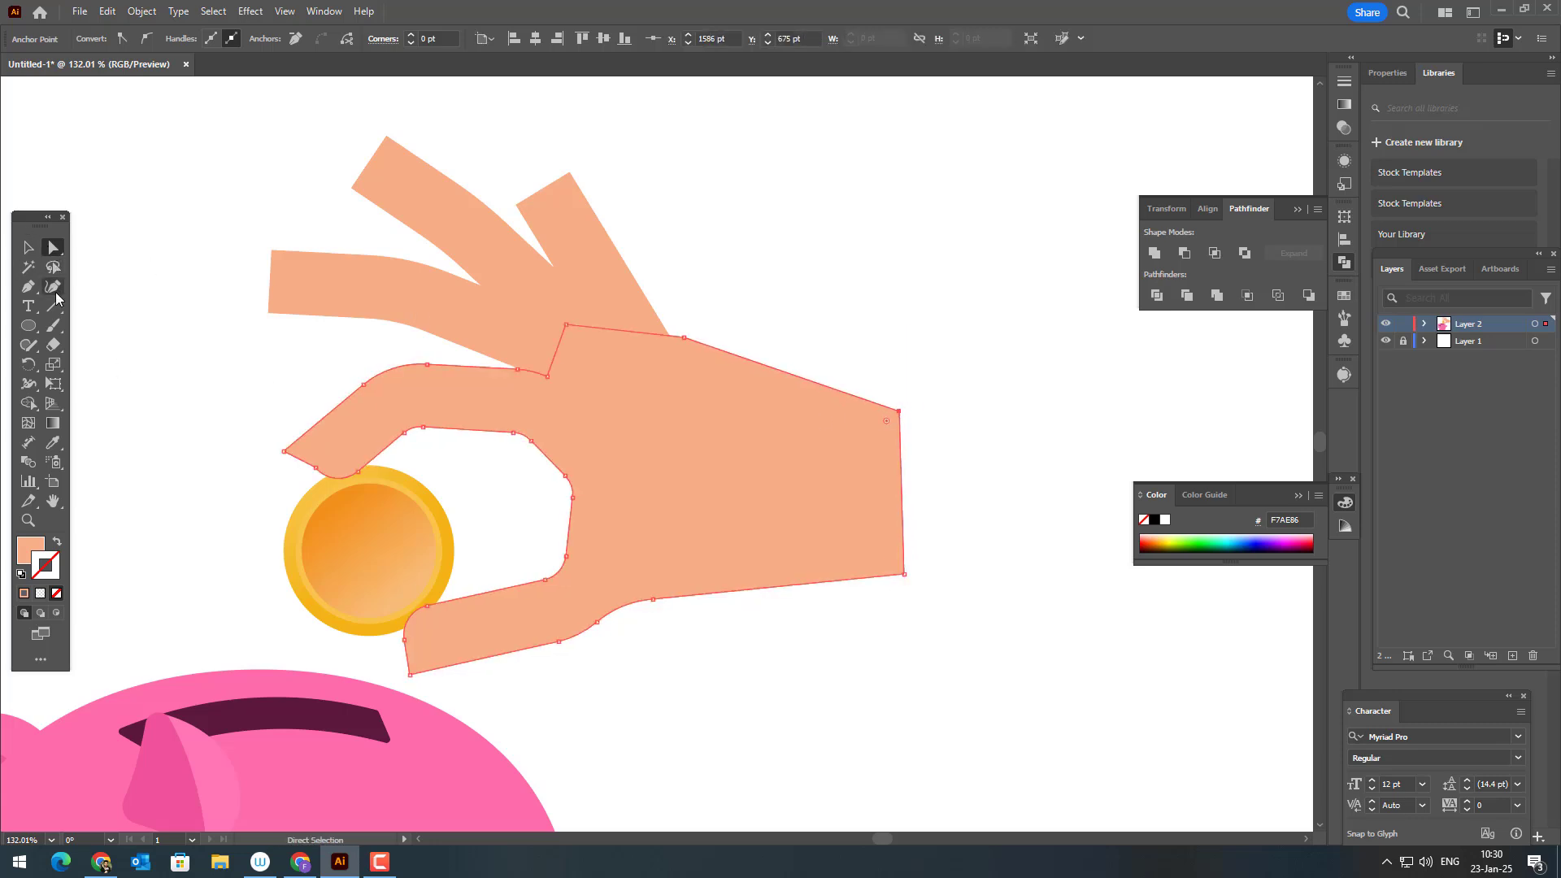
Bow the wrist's end edge outward with the Curvature tool and round both of its corners
key("shift+grave")
left_click_drag(901, 495, 916, 494)
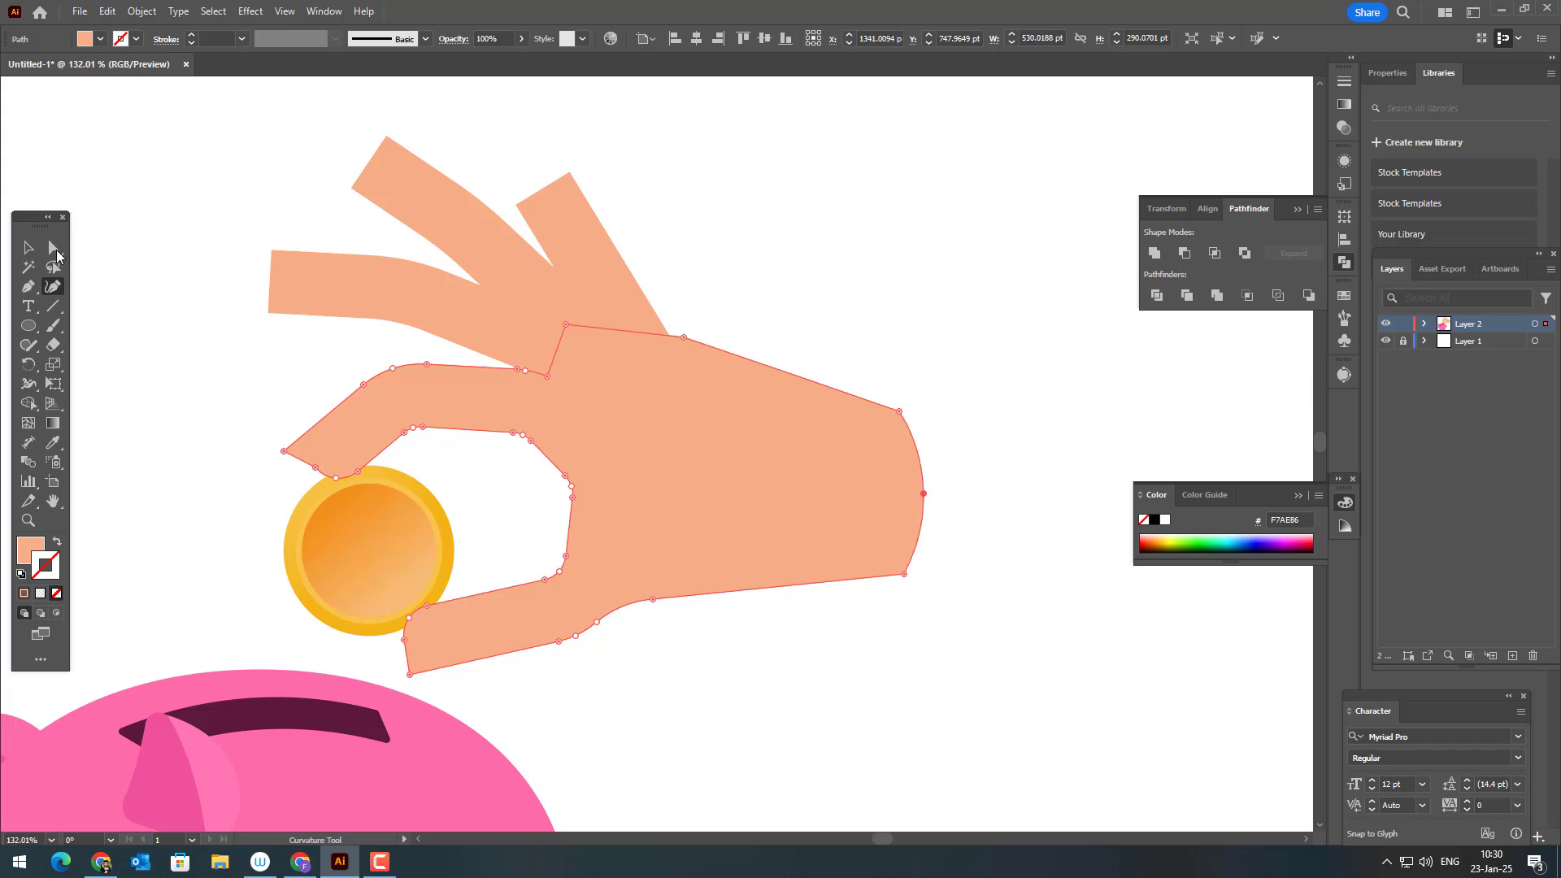
left_click(56, 254)
left_click_drag(933, 597, 891, 565)
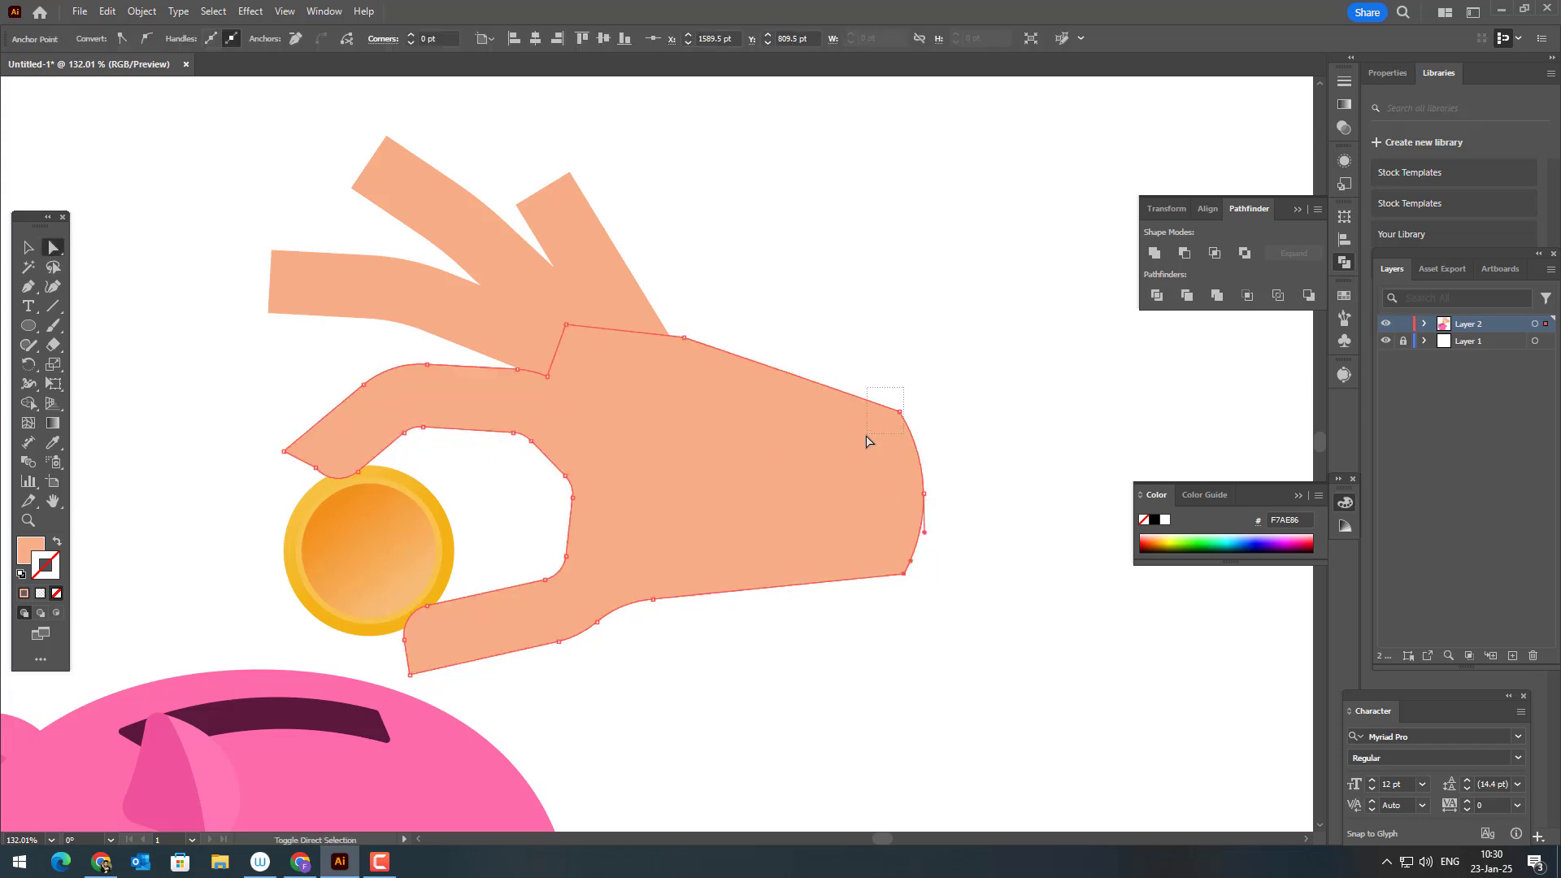
left_click_drag(867, 437, 886, 430)
left_click(988, 606)
left_click_drag(891, 554, 968, 637)
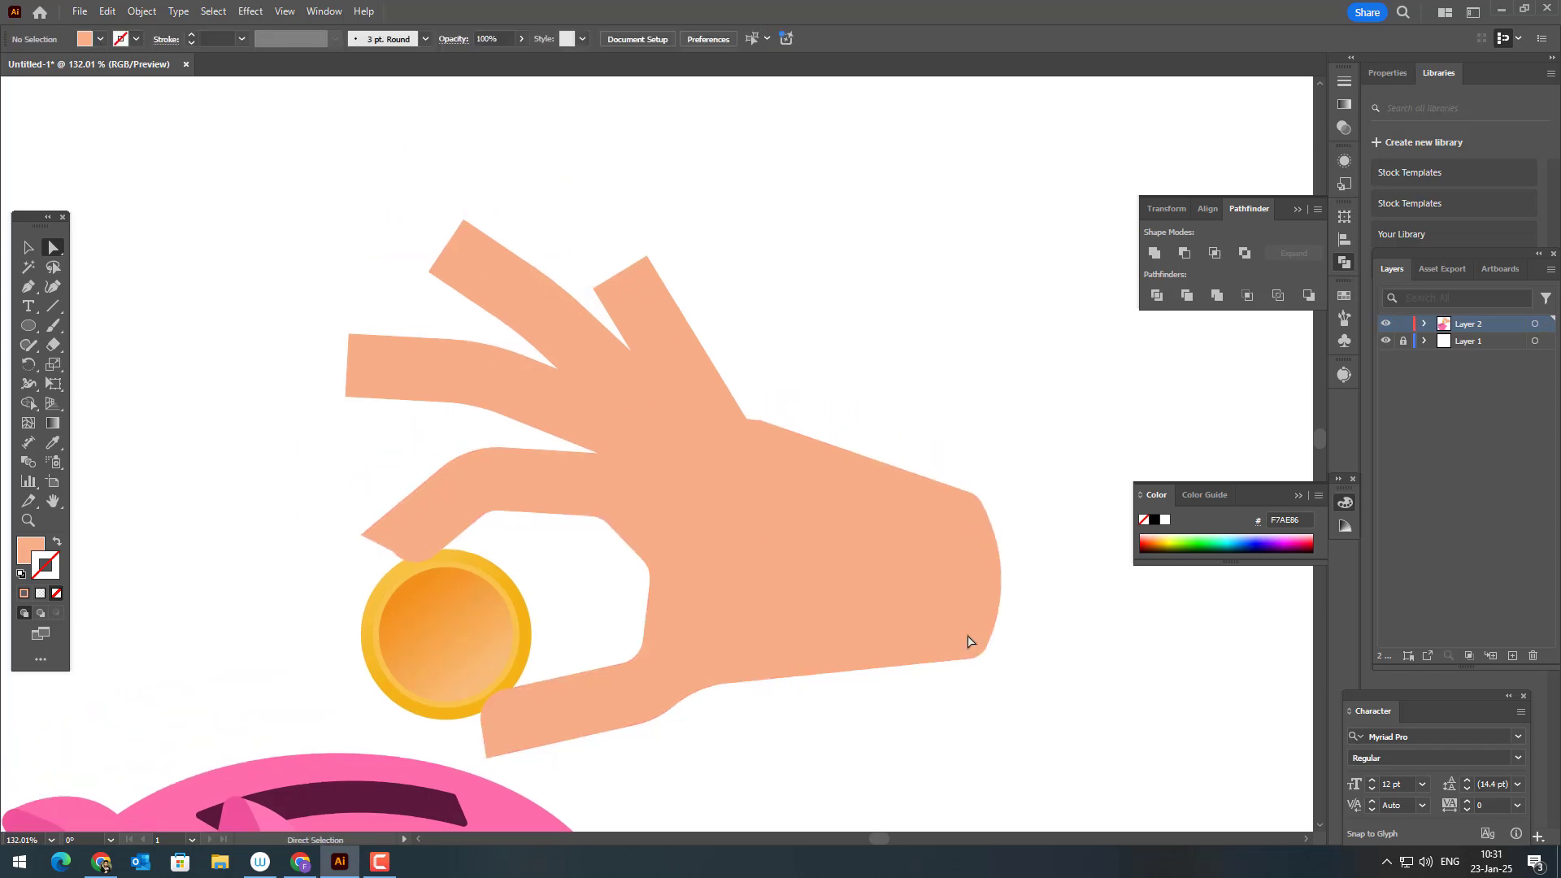
Expand the three stroked finger paths above the index finger into filled outlines
left_click(29, 248)
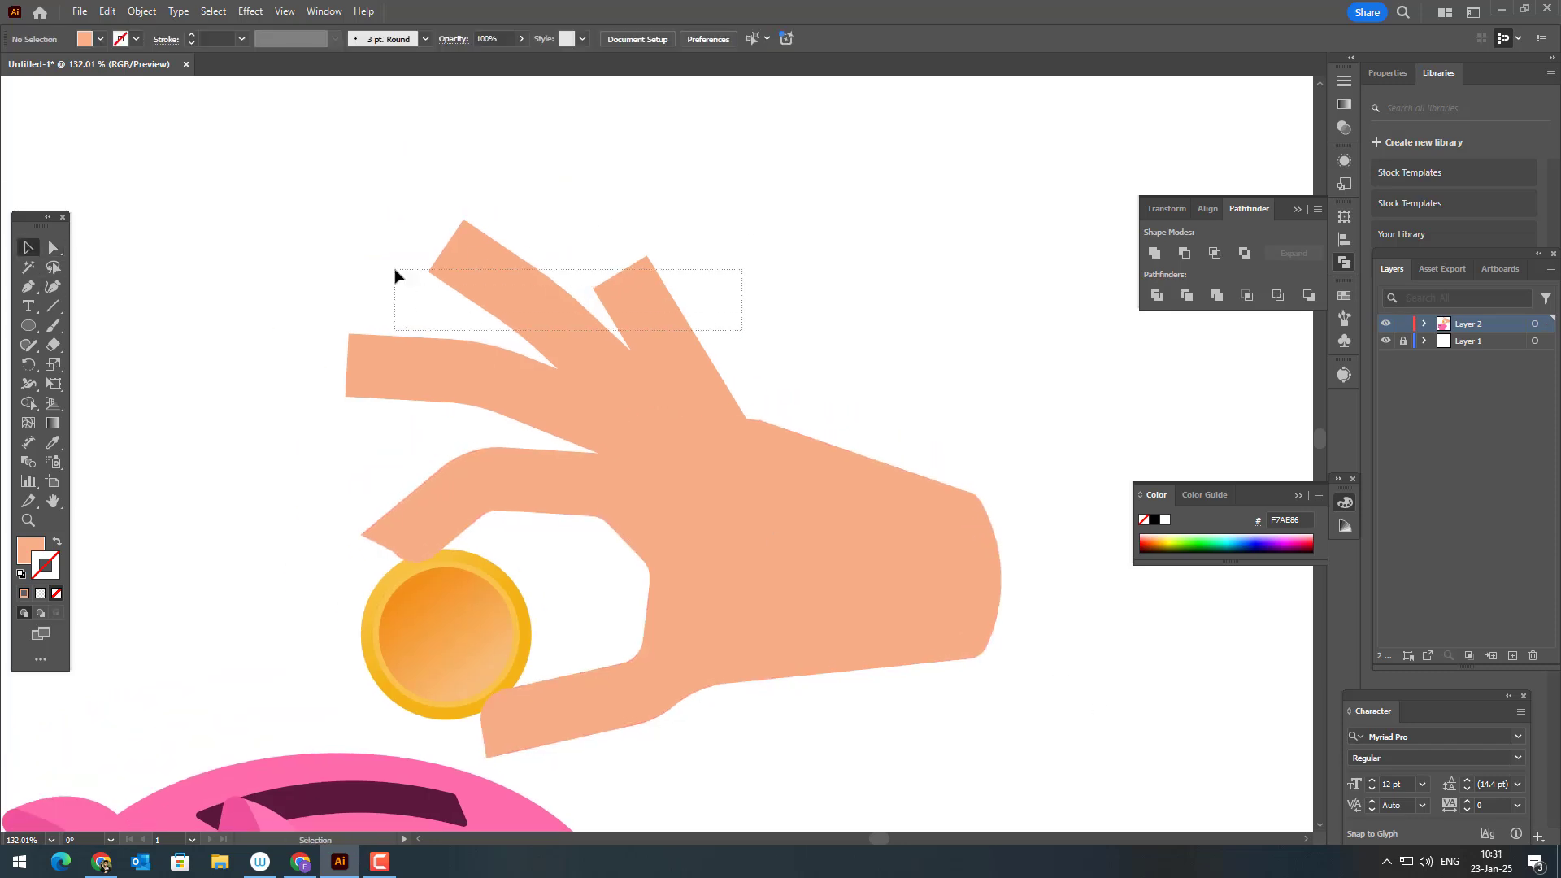
left_click_drag(395, 269, 394, 270)
left_click_drag(383, 432, 320, 283)
left_click(141, 10)
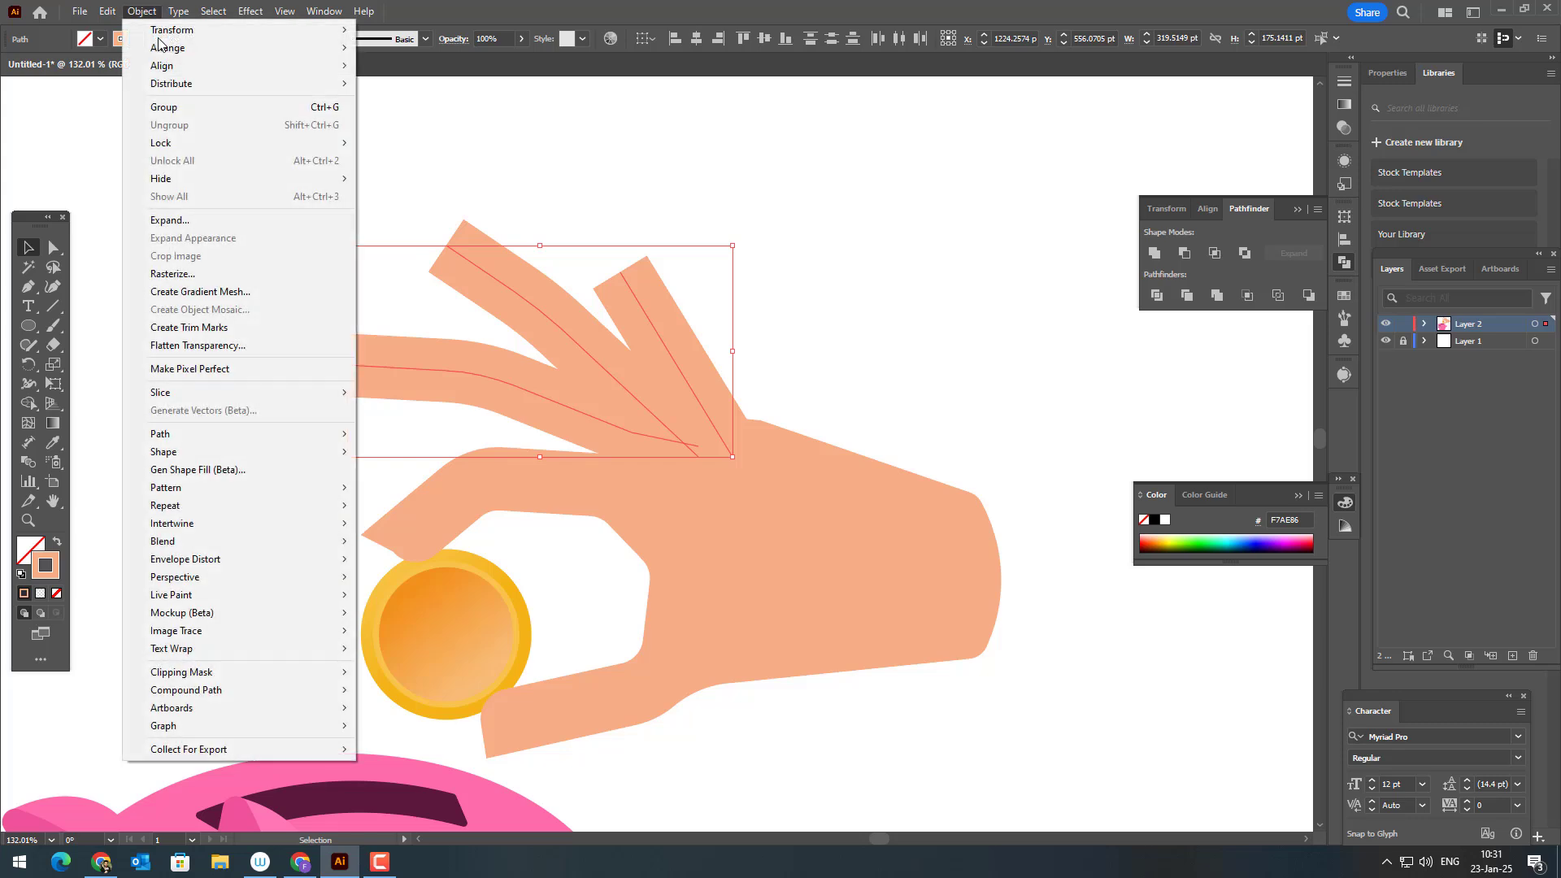
left_click(199, 217)
left_click(757, 523)
left_click(879, 320)
Nudge the outer corner of the index fingertip above the coin slightly inward
key("z")
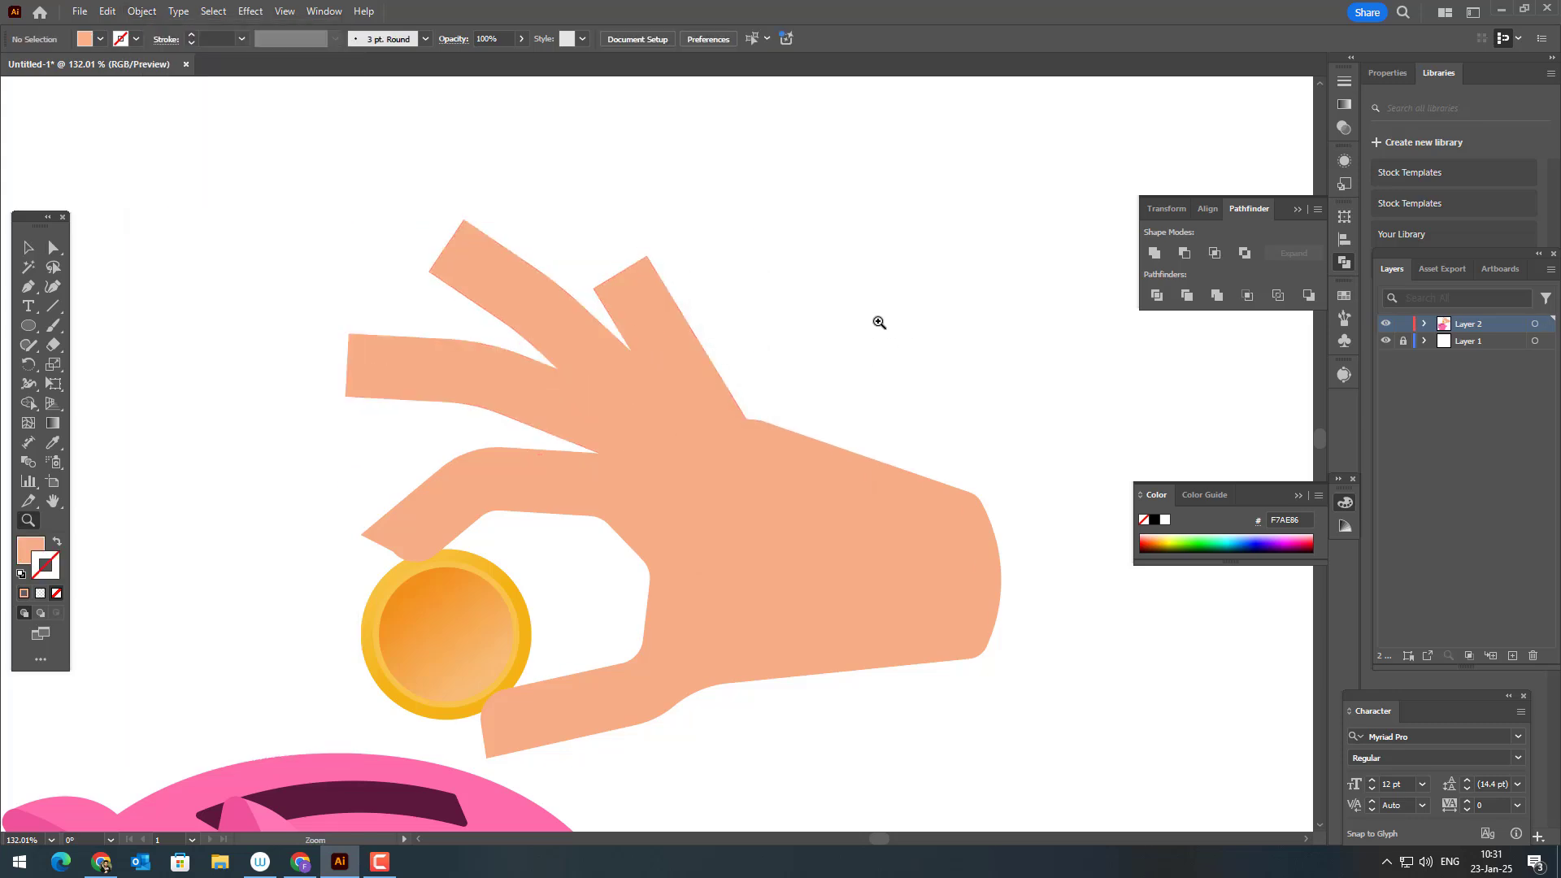
left_click_drag(881, 320, 702, 363)
key("space")
left_click_drag(619, 382, 790, 502)
left_click_drag(487, 349, 534, 410)
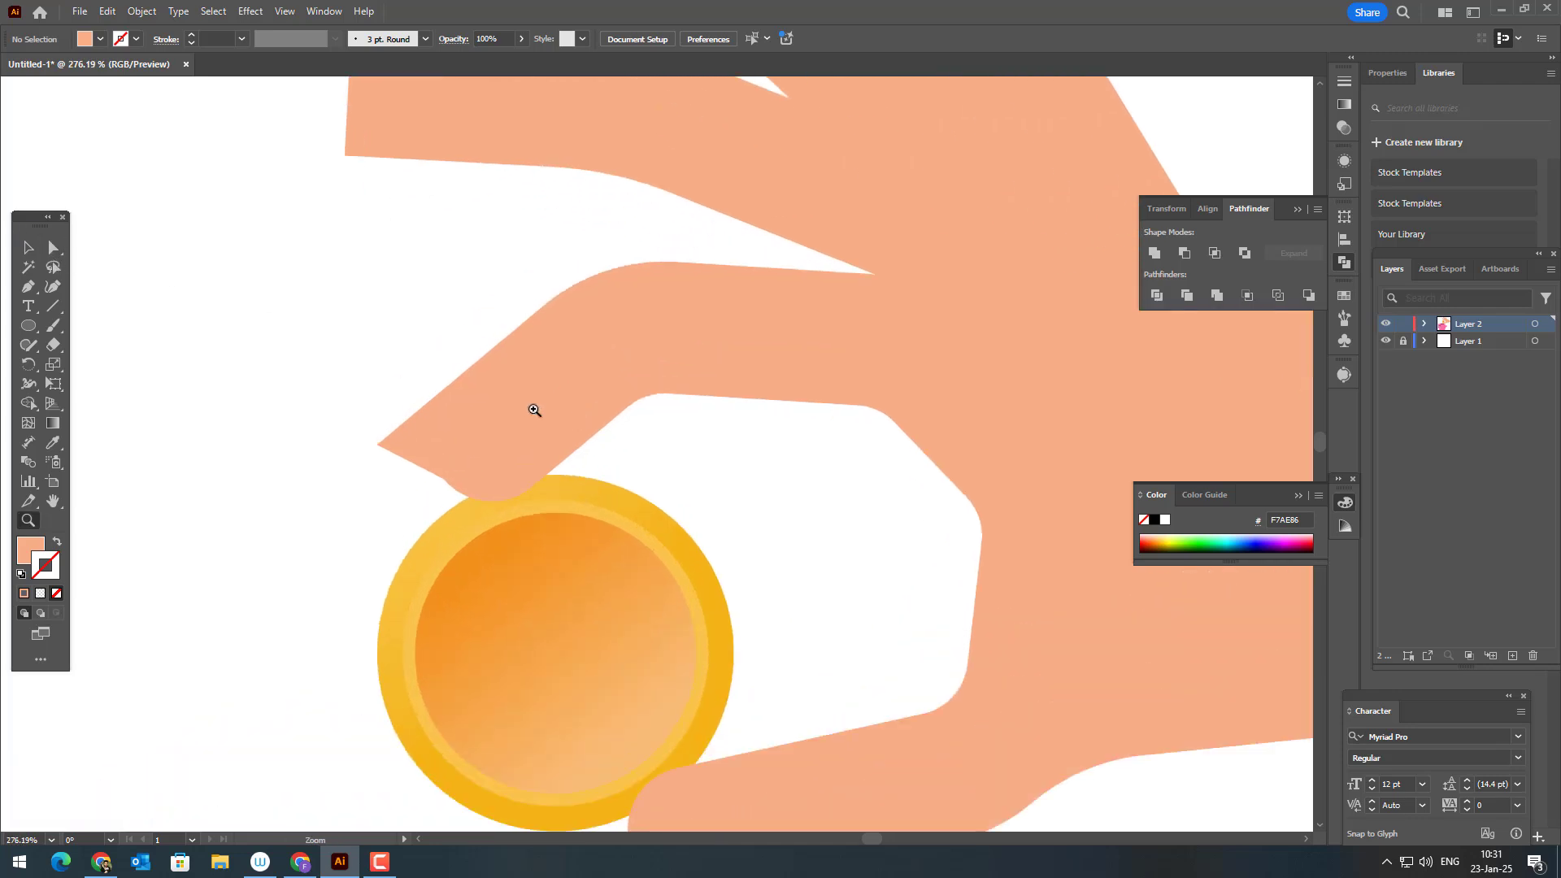
left_click_drag(382, 447, 331, 429)
key("z")
left_click_drag(486, 236, 648, 393)
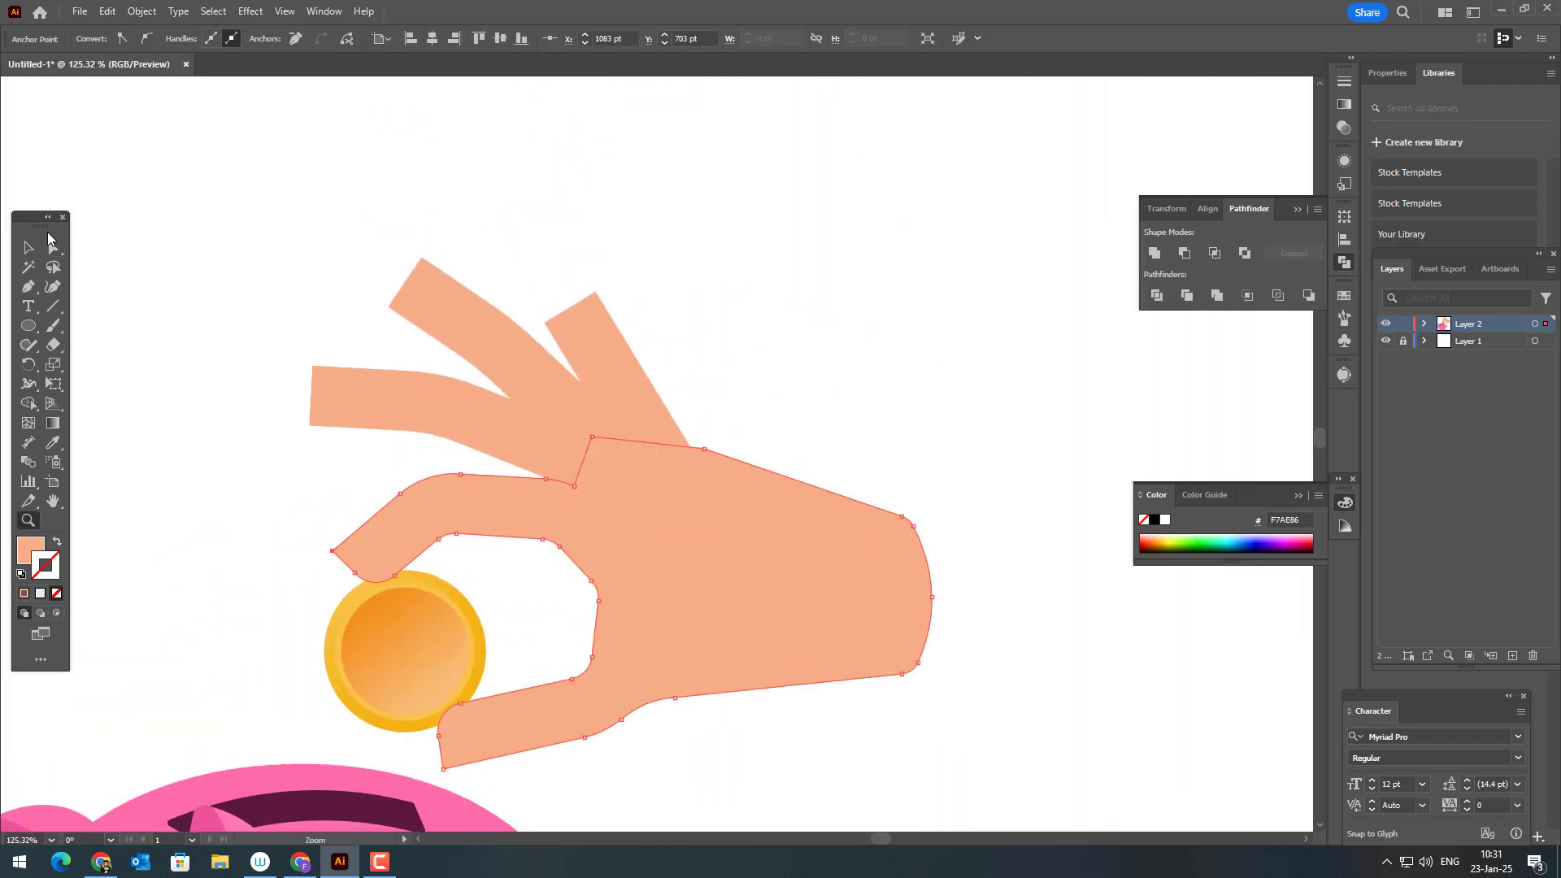
Round the lower tip corners of the middle and ring fingers
left_click(52, 245)
left_click_drag(333, 446, 335, 448)
left_click_drag(357, 299, 406, 336)
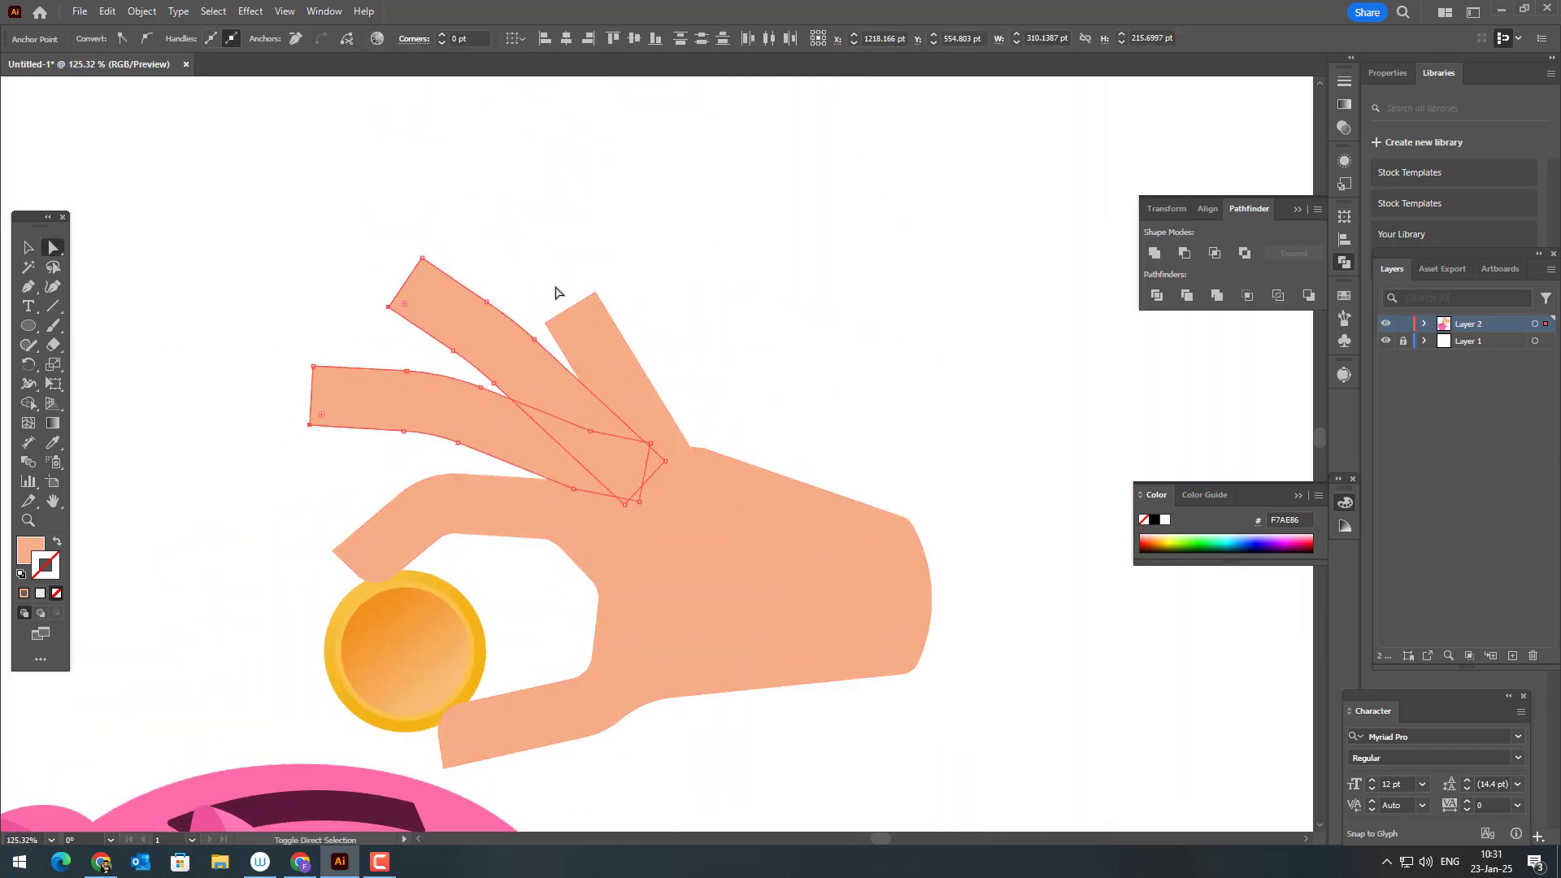
left_click_drag(562, 345, 561, 345)
left_click_drag(340, 300, 402, 339)
left_click_drag(289, 402, 358, 402)
left_click(604, 241)
left_click_drag(698, 320, 735, 253)
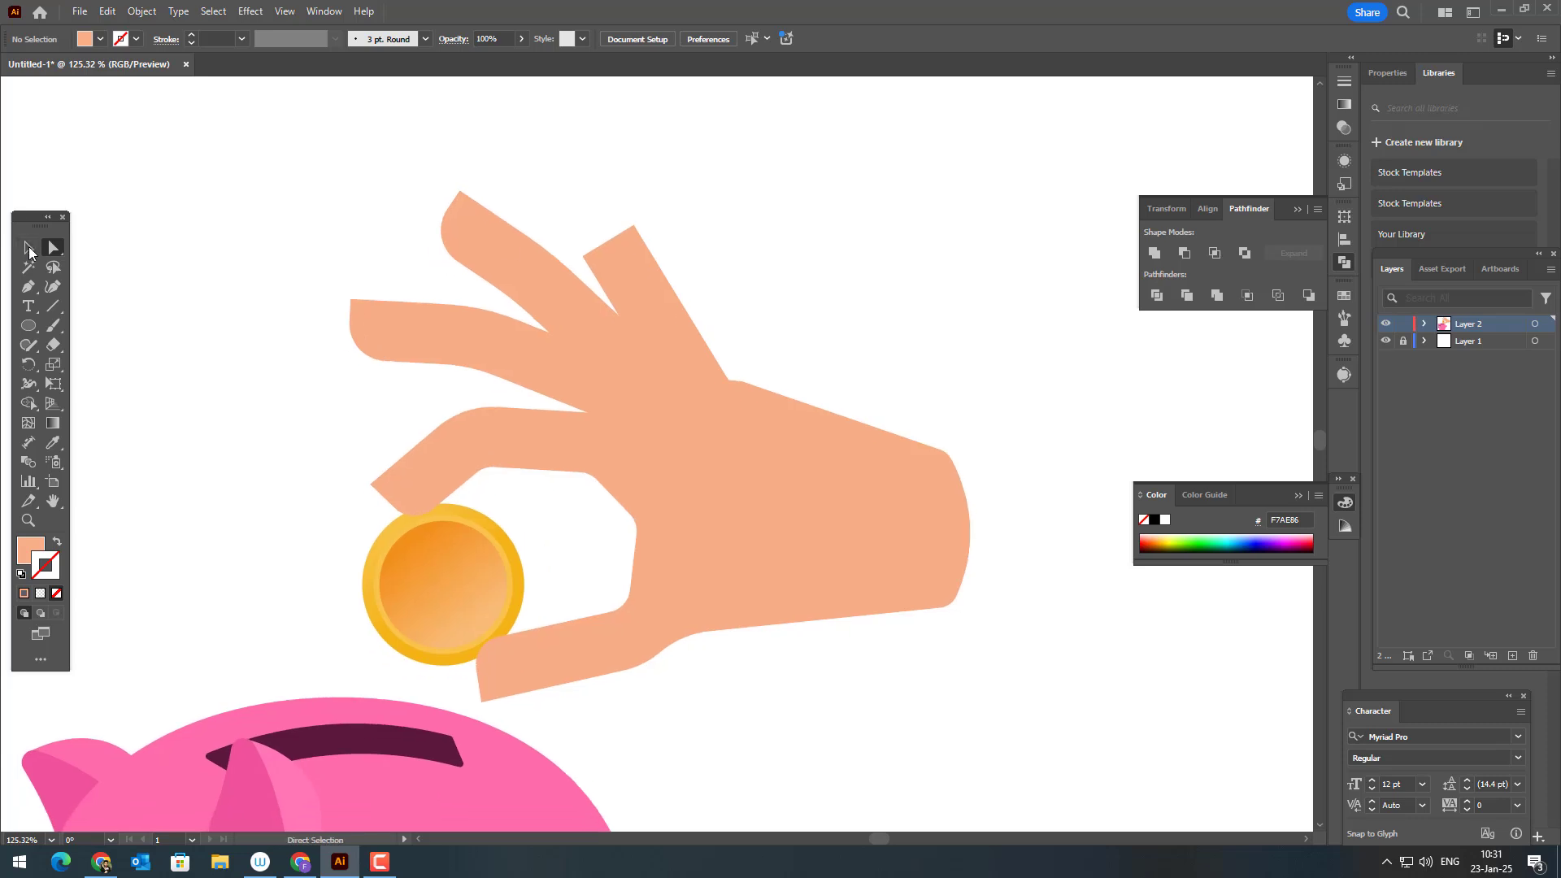
Move the middle finger slightly down toward the index finger
left_click(430, 330)
left_click(507, 276, "shift")
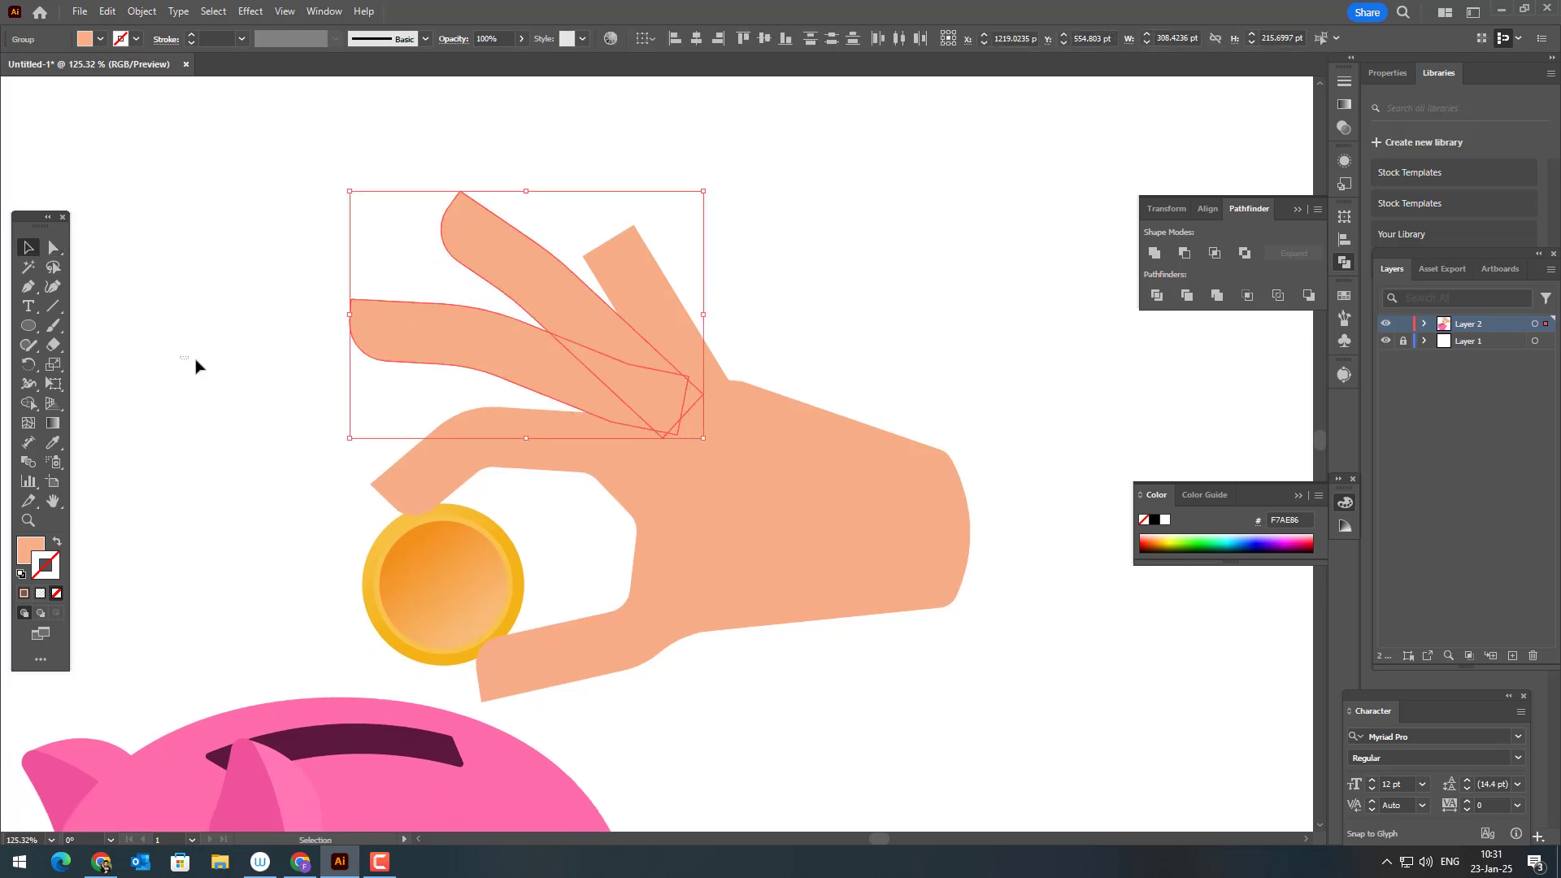
left_click(195, 366)
left_click_drag(499, 362, 499, 372)
left_click(372, 264)
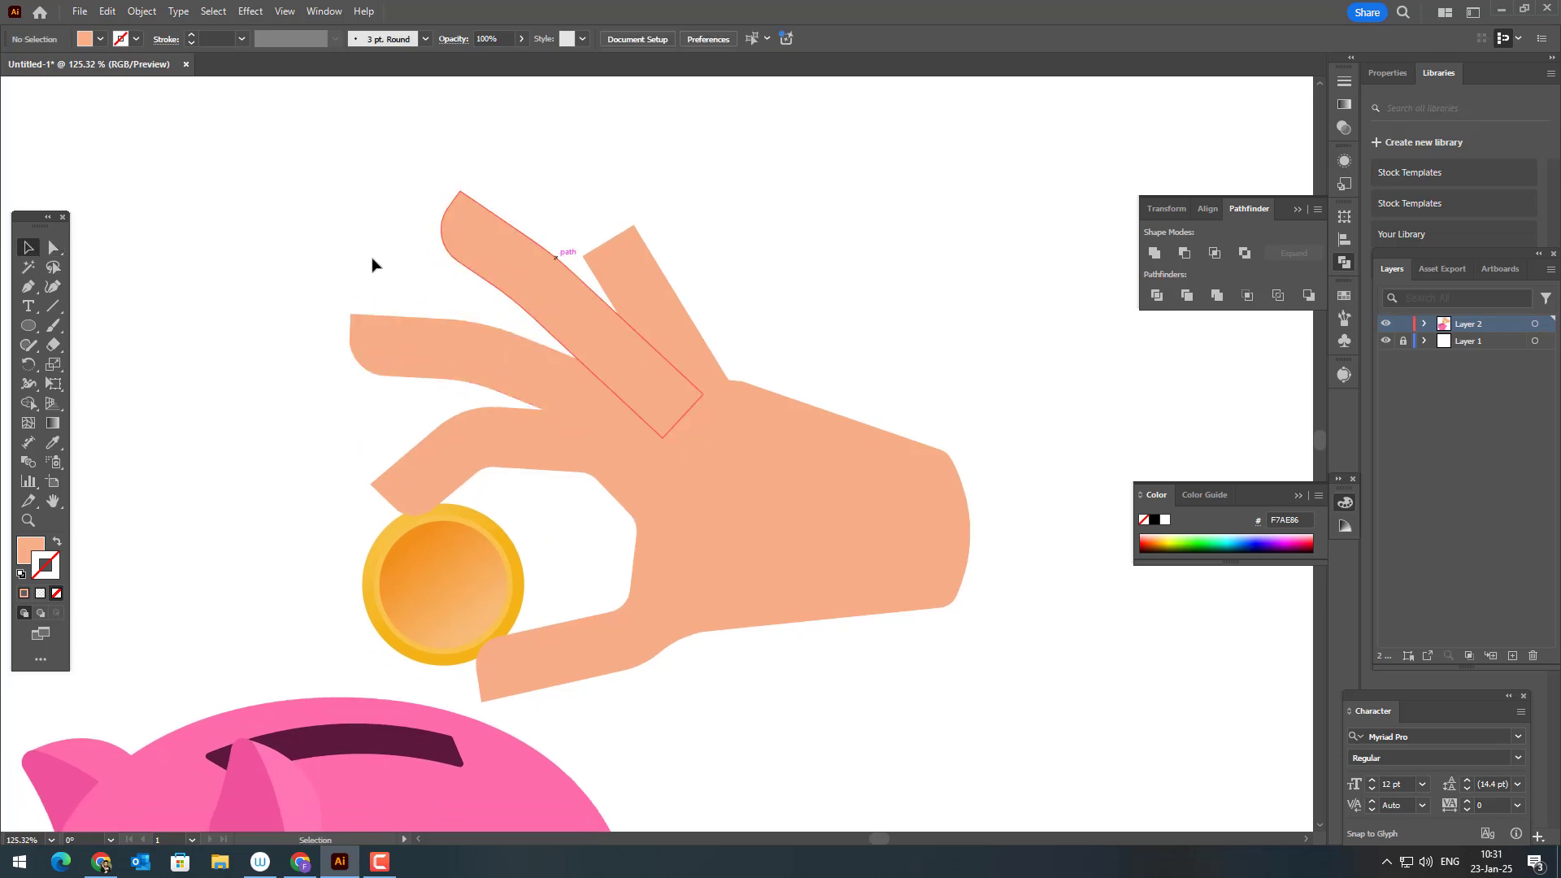
Round the tip corner of the little finger that faces the ring finger, to about 28 pt
left_click(641, 251)
left_click(53, 247)
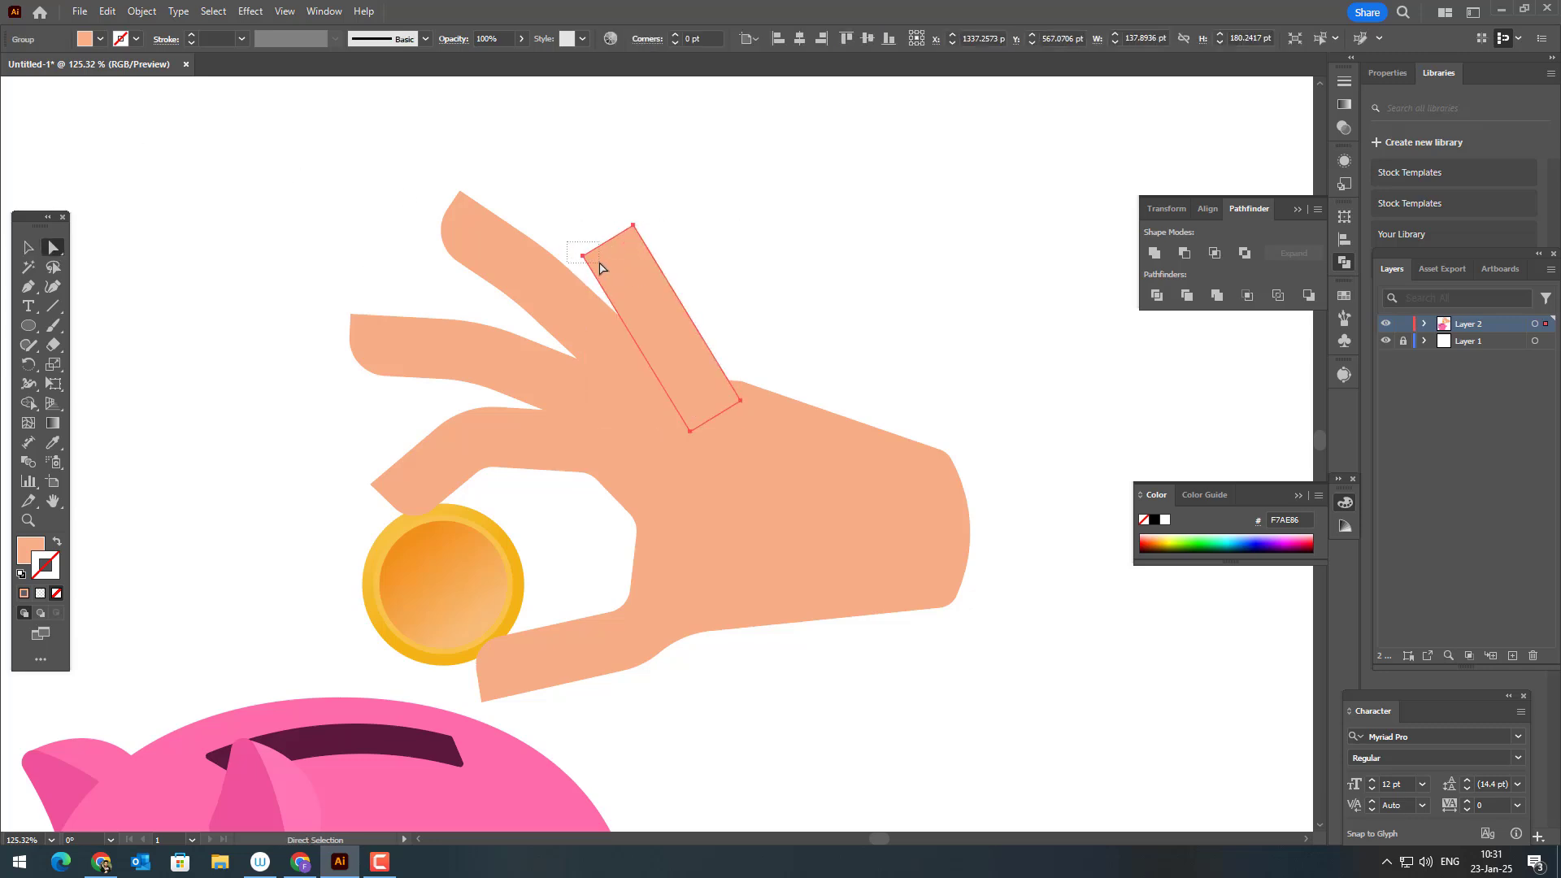
left_click_drag(600, 263, 628, 265)
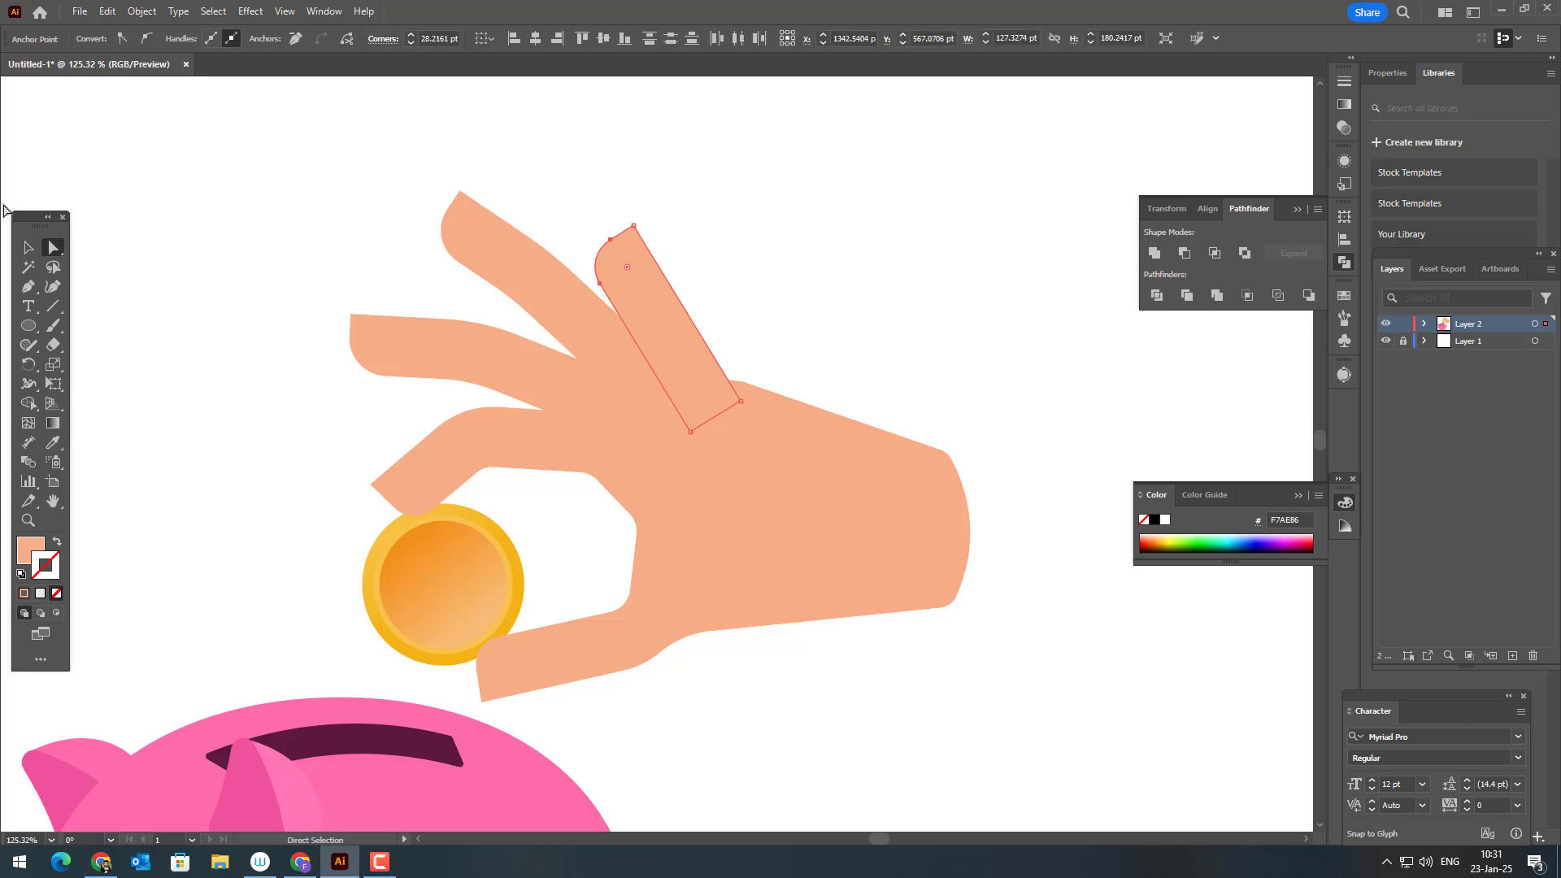
left_click(28, 247)
left_click(756, 296)
Move the little finger up and toward the ring finger, and pull its outer base corner out onto the palm's upper edge
left_click_drag(712, 352, 702, 325)
key("a")
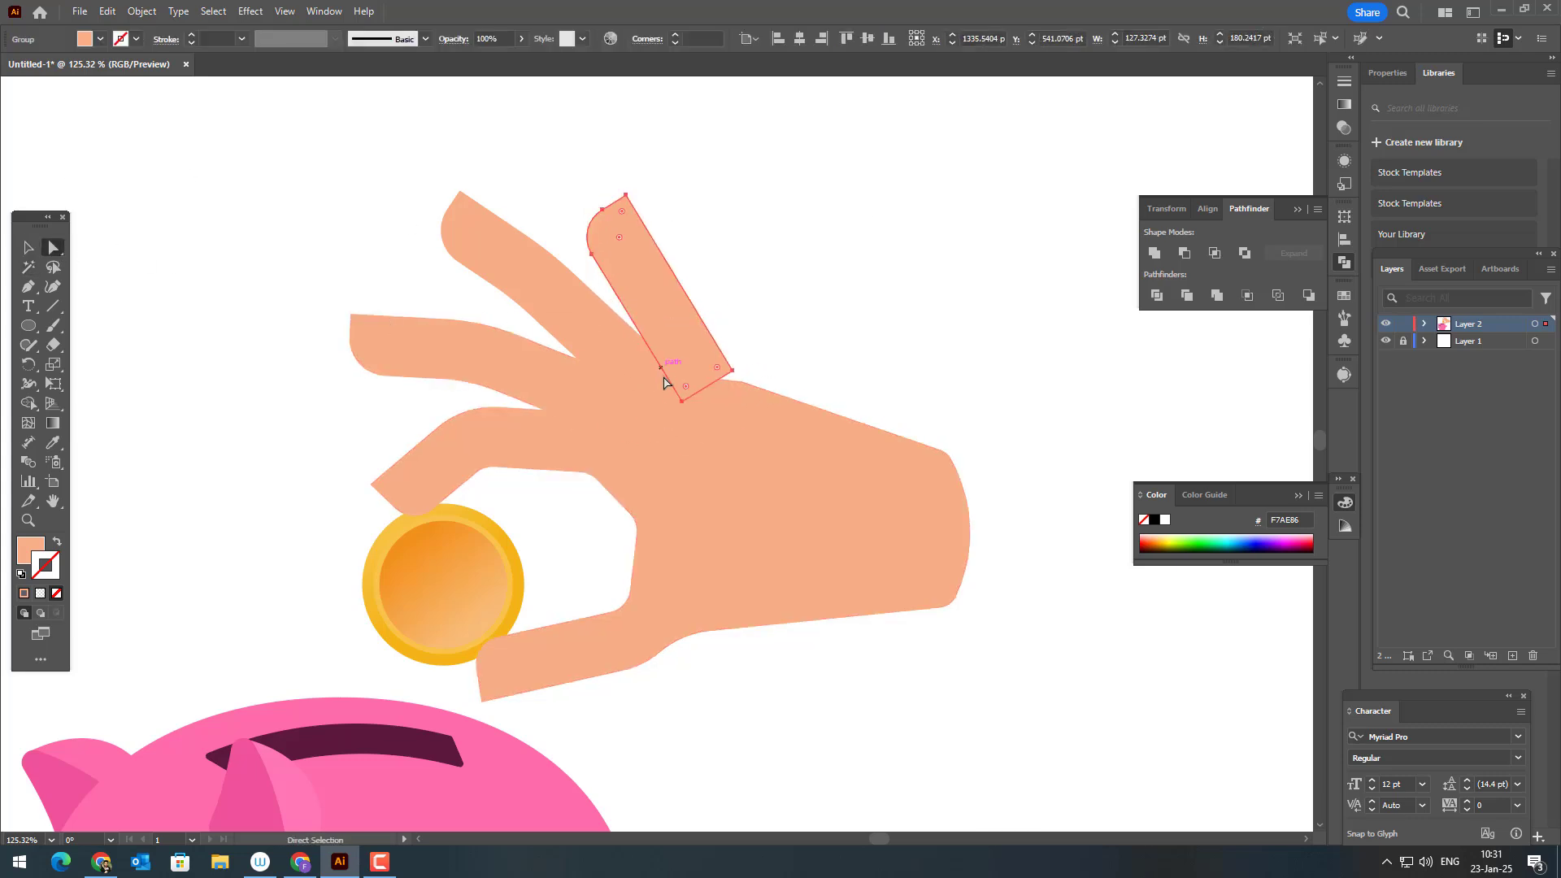
mouse_move(658, 296)
left_mouse_down()
mouse_move(661, 309)
mouse_move(651, 297)
left_mouse_up()
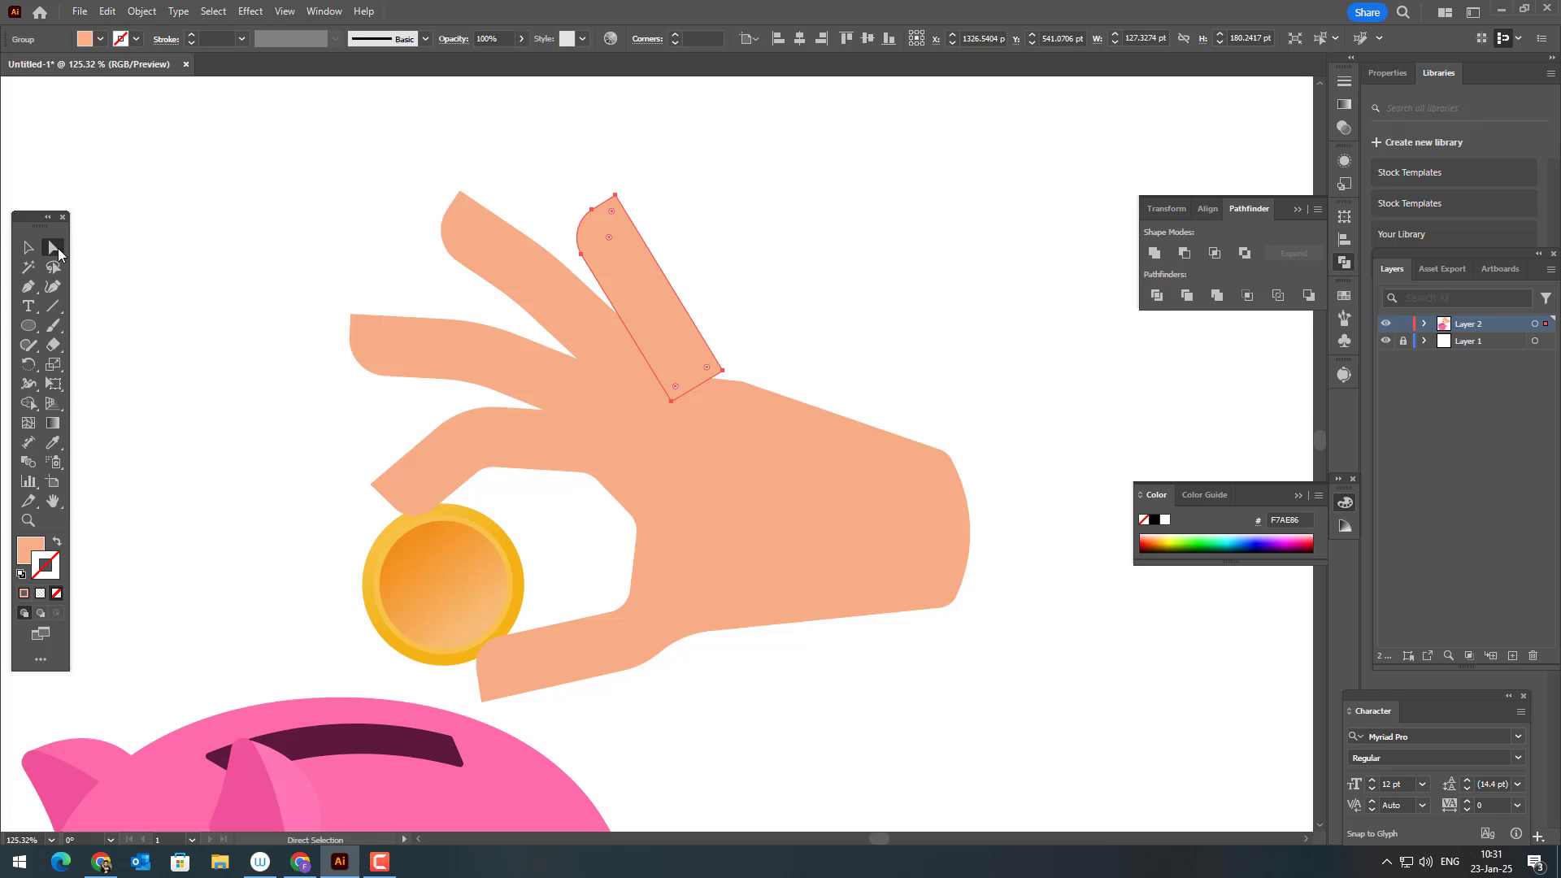
left_click_drag(725, 377, 758, 407)
key("z")
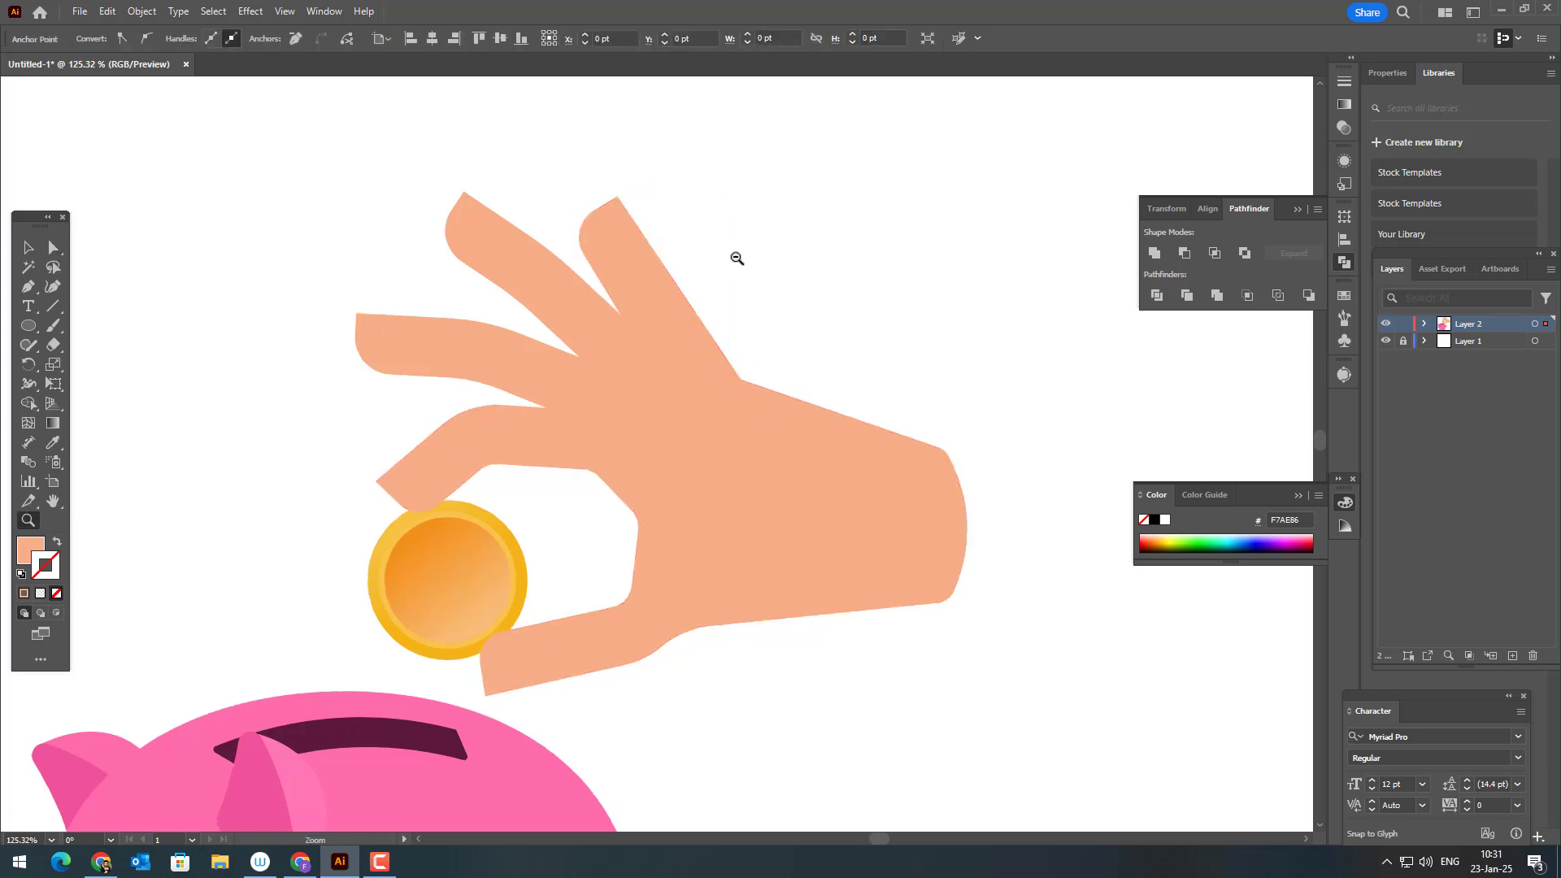
left_click_drag(737, 257, 669, 411)
Fill the ring finger with the darker peach EDA07A and send it to the back
key("v")
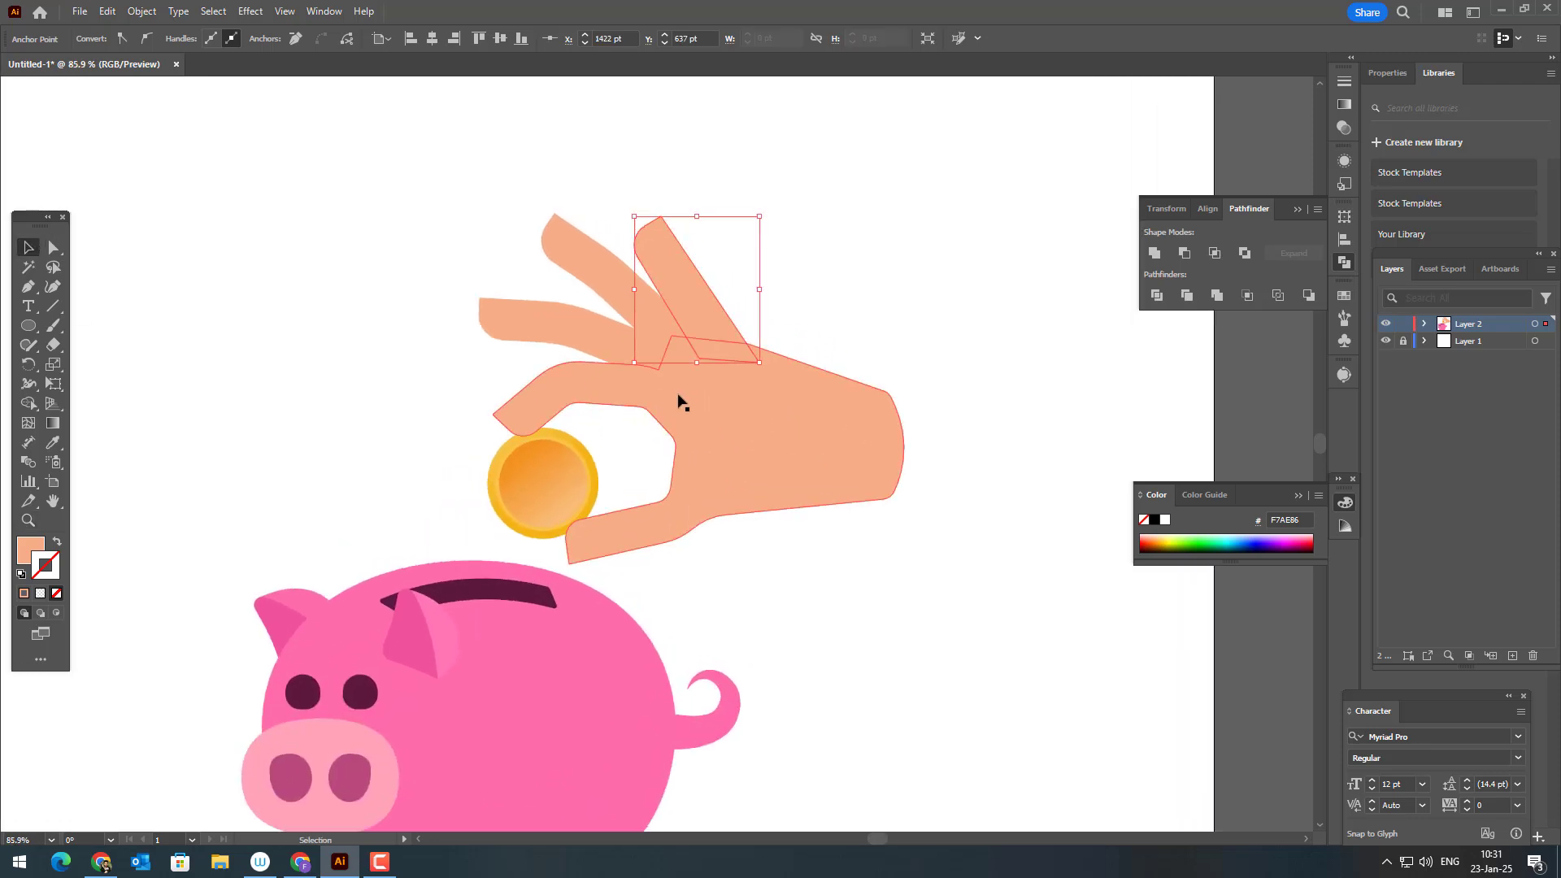
left_click(597, 253)
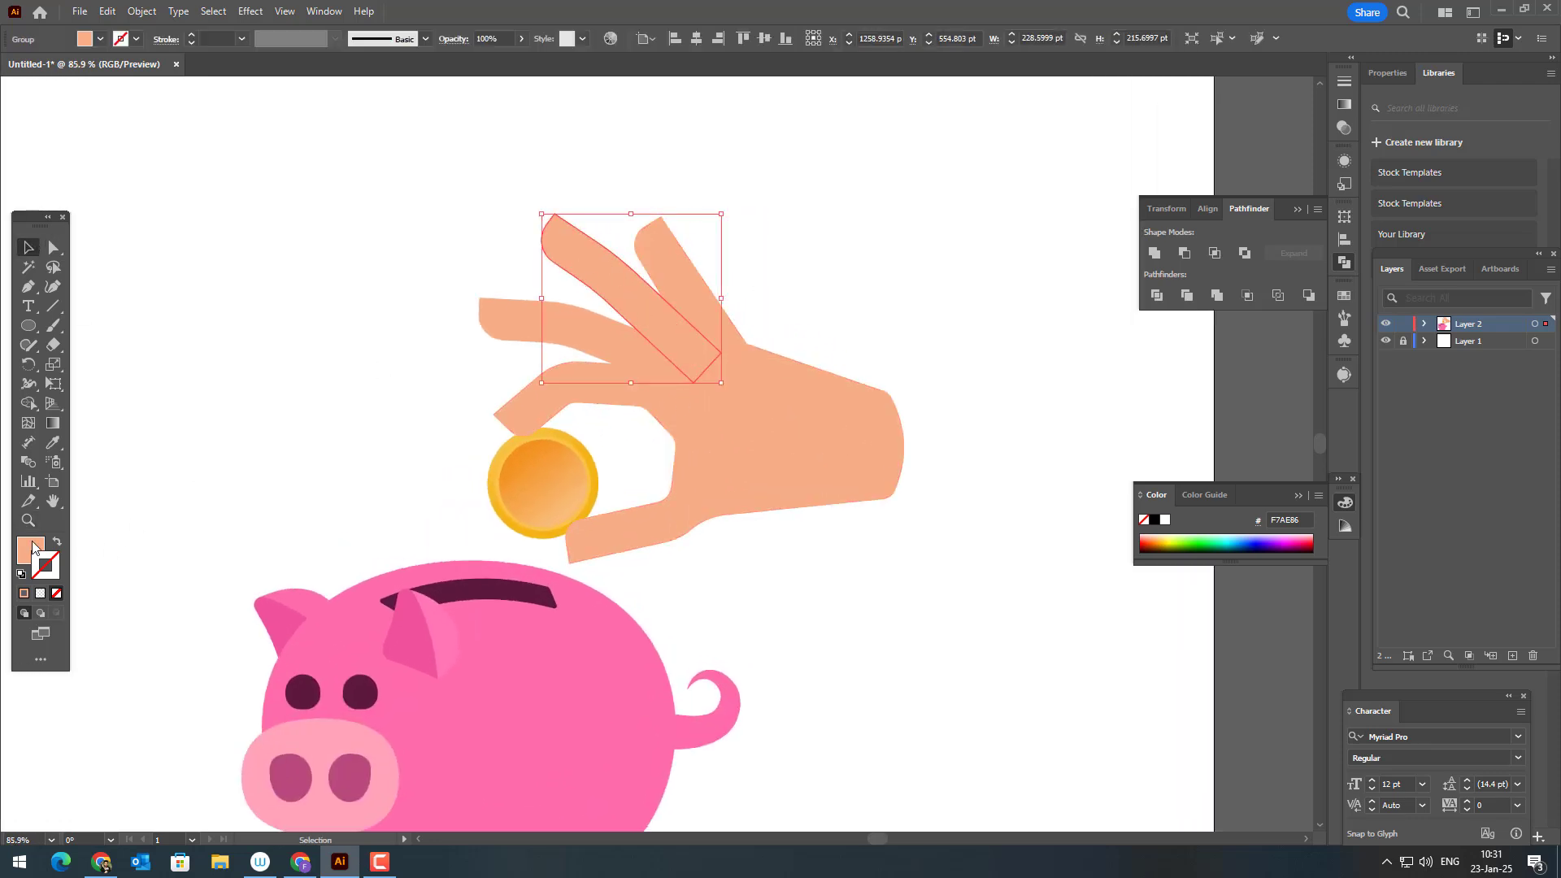
double_click(32, 547)
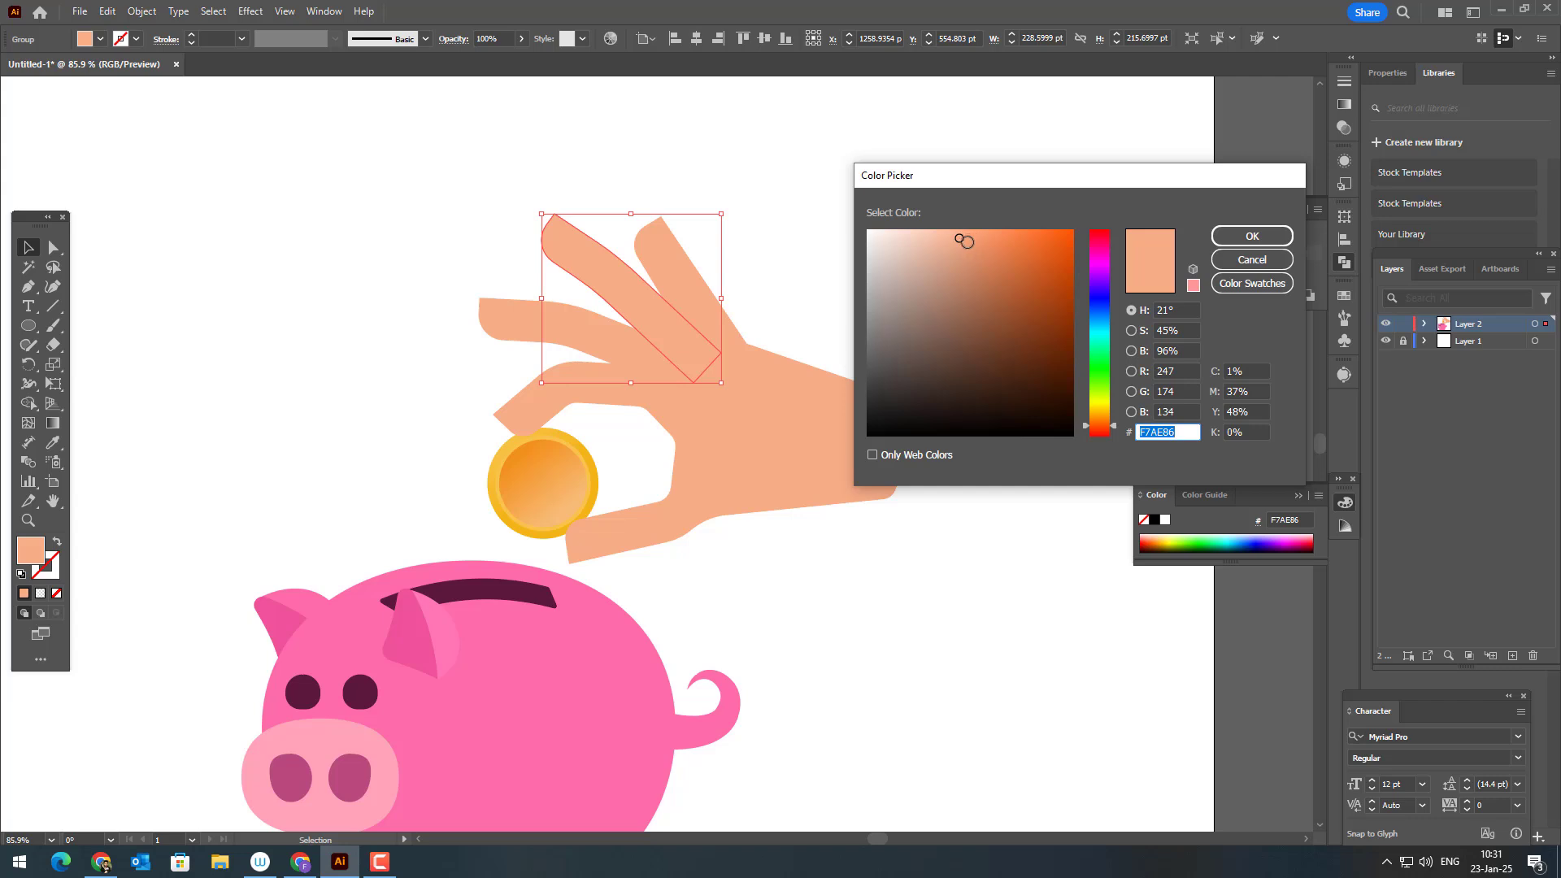
left_click(967, 243)
left_click(1251, 235)
left_click(142, 12)
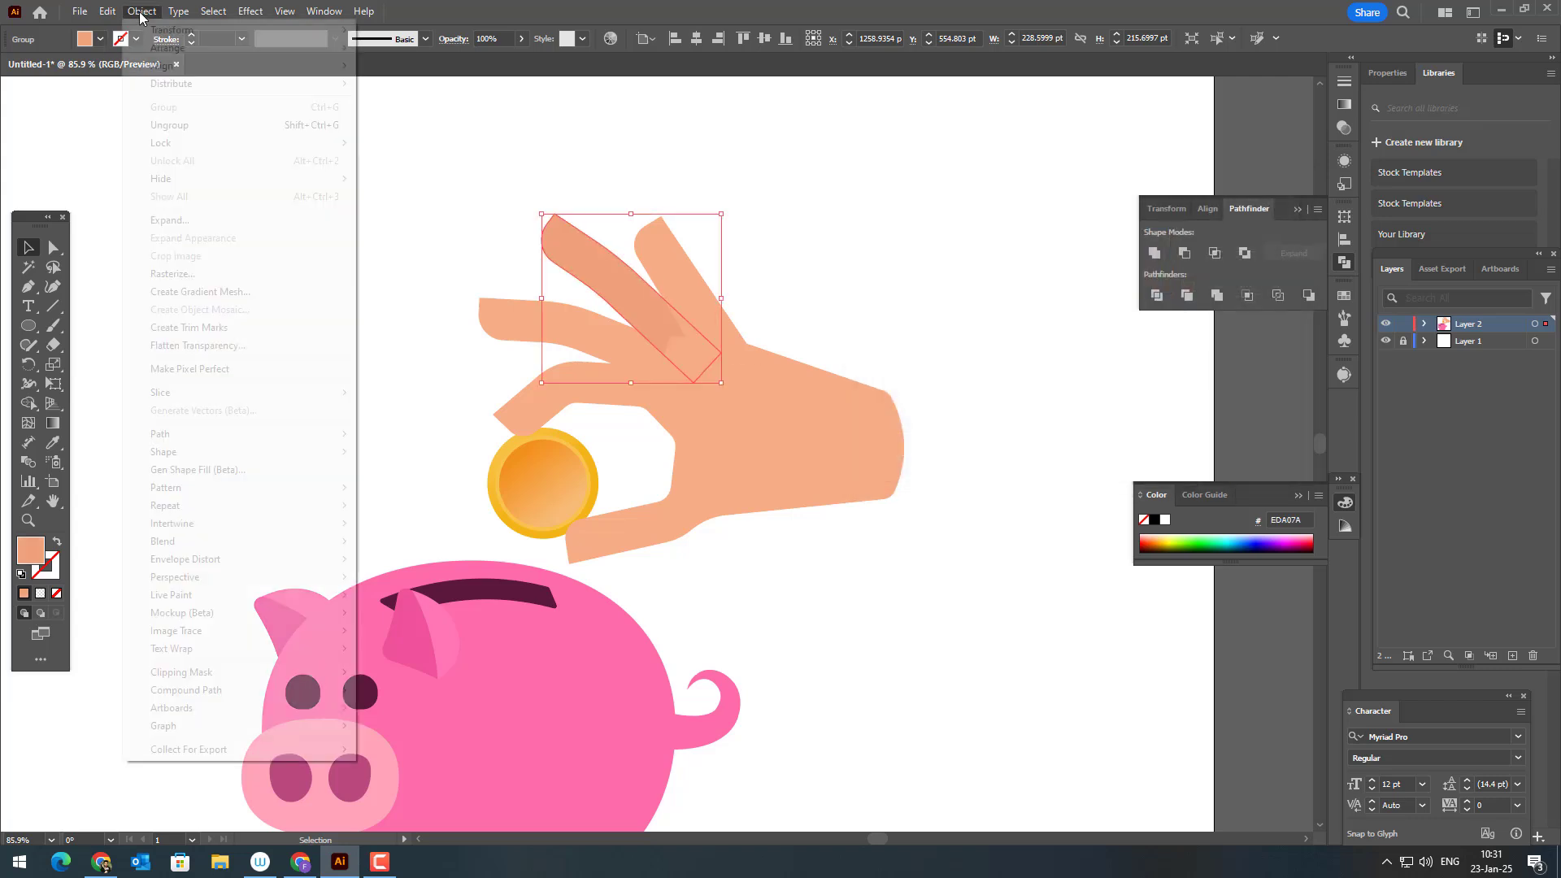
mouse_move(195, 50)
left_click(446, 104)
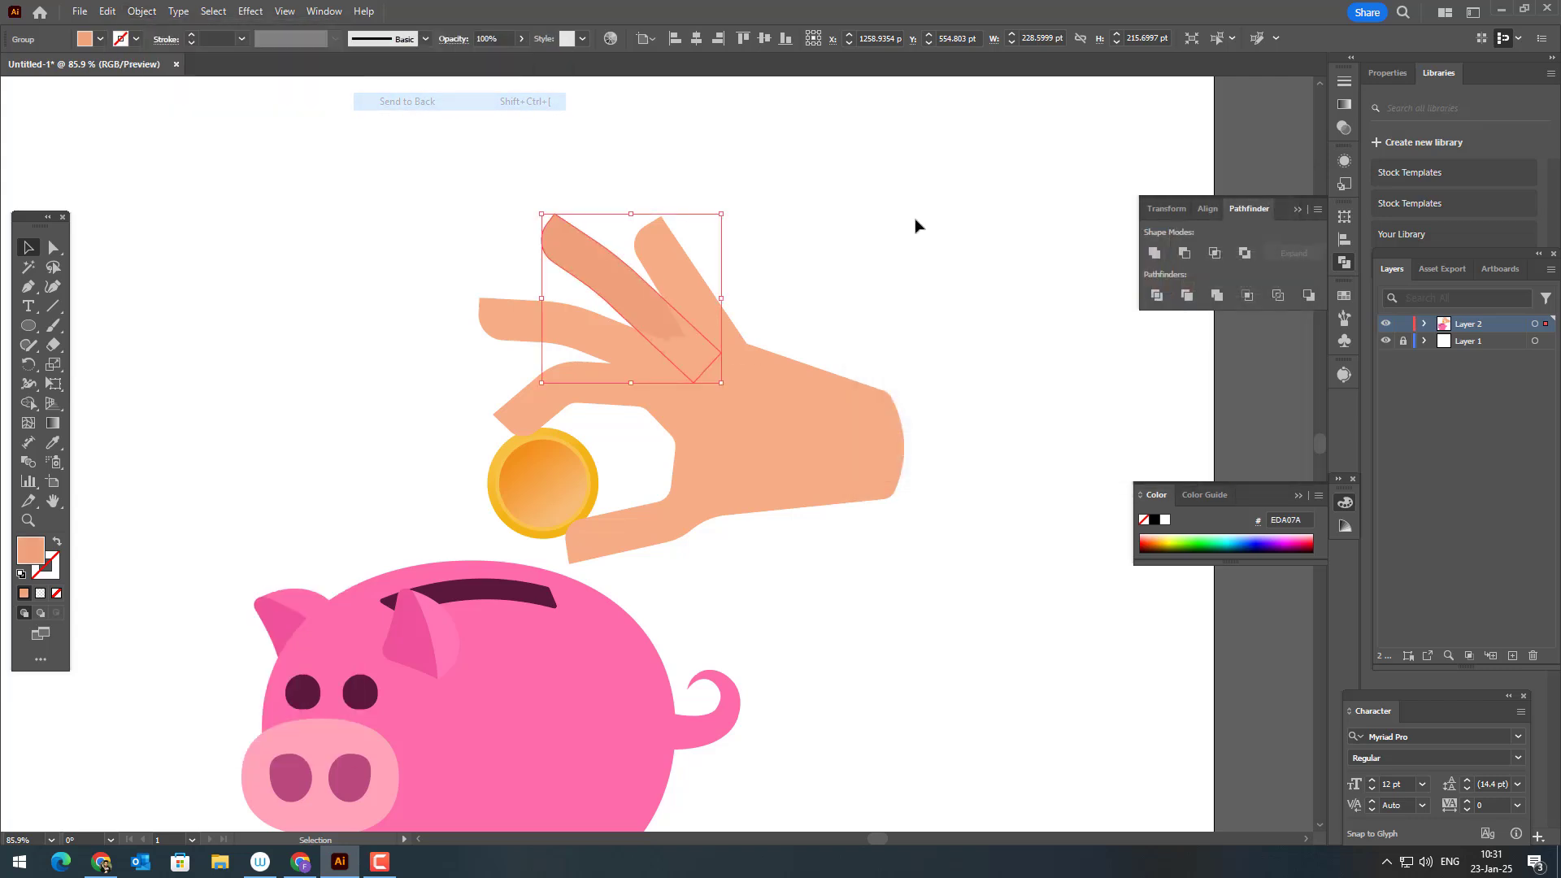
left_click(916, 223)
Sample the ring finger's colour onto the little finger and darken its fill to E28E69
left_click_drag(912, 342, 894, 401)
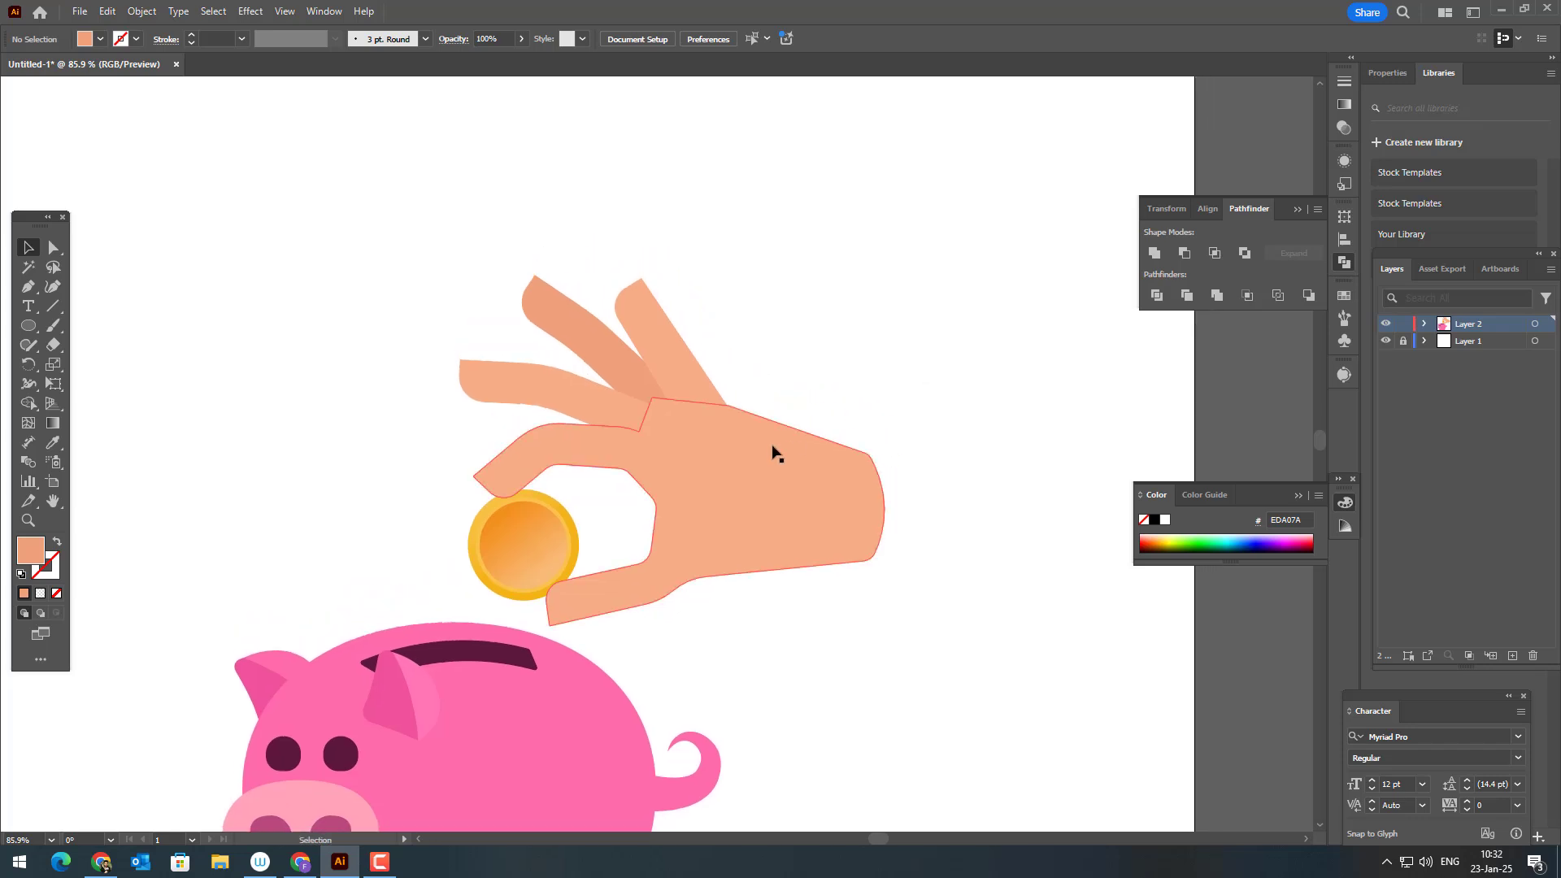
key("z")
left_click_drag(583, 416, 642, 420)
left_click(29, 253)
left_click(653, 229)
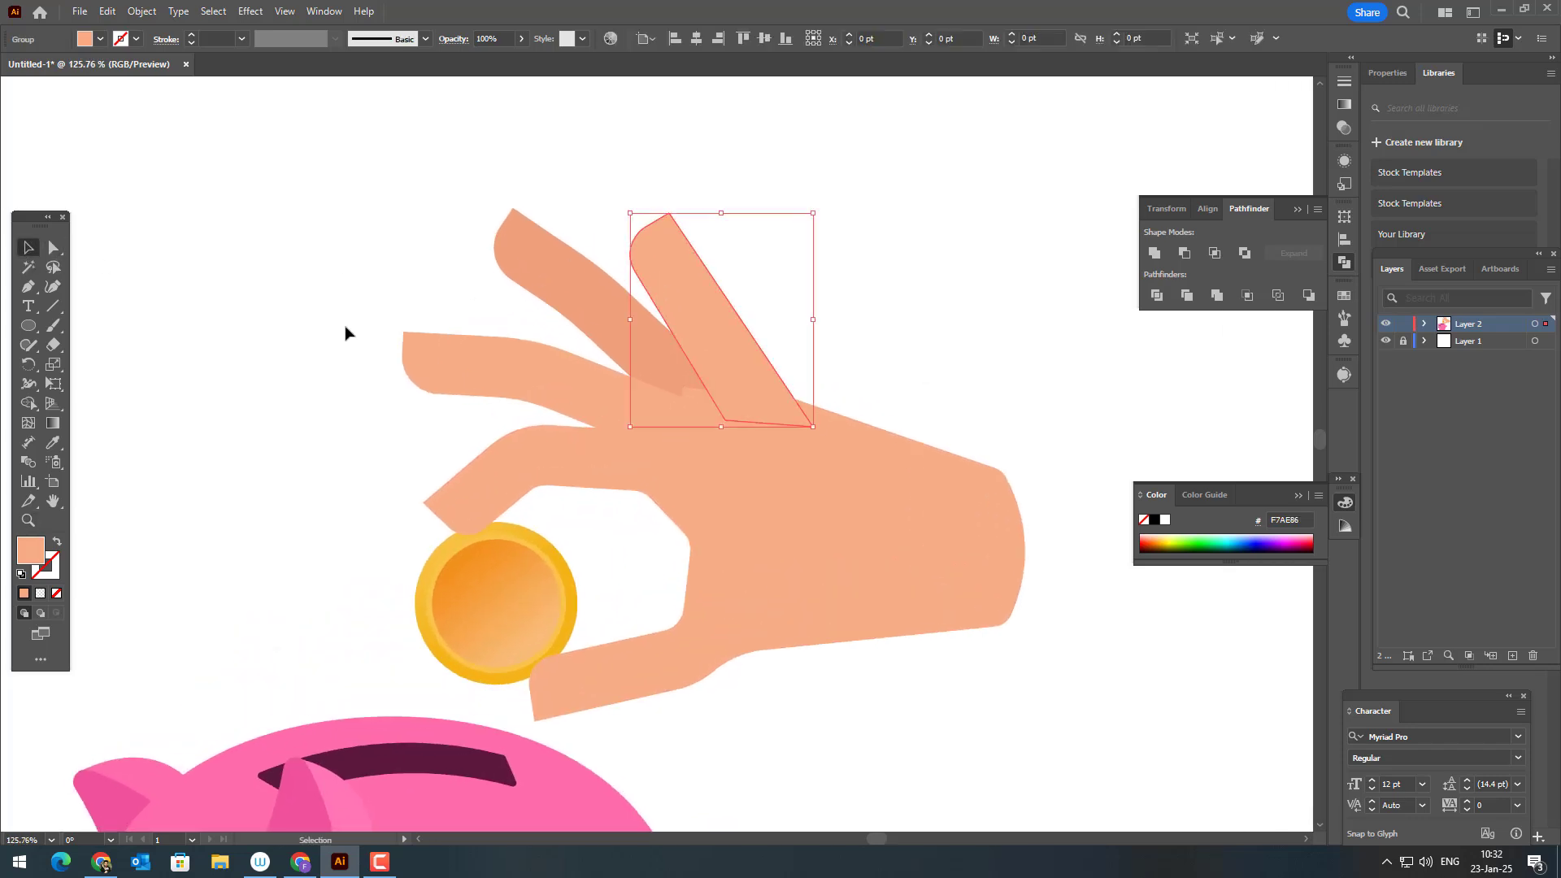
left_click(602, 296)
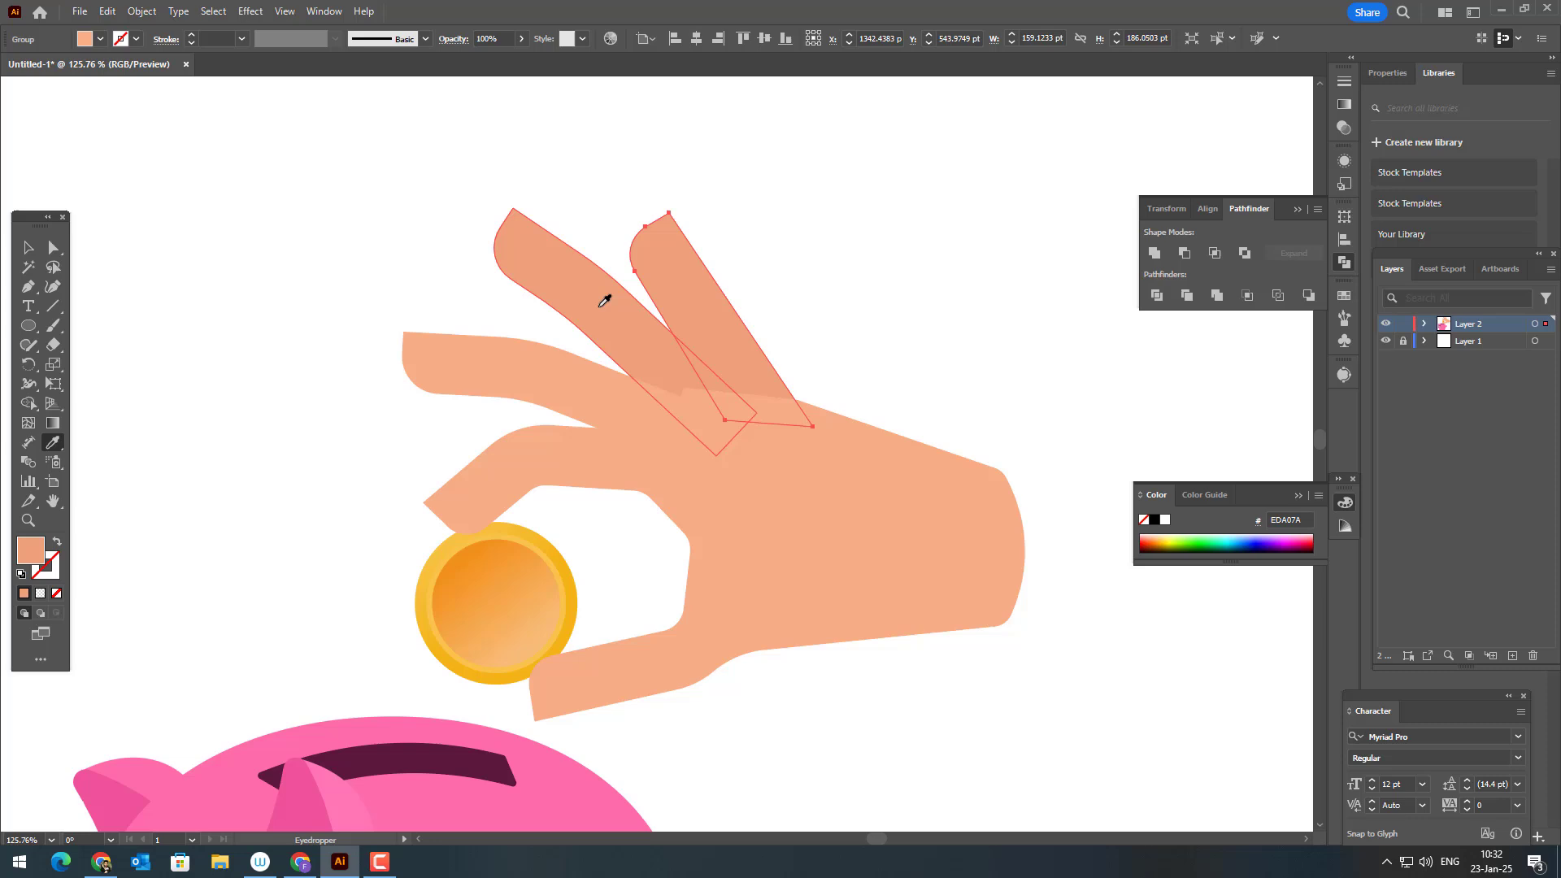
double_click(31, 551)
left_click(984, 249)
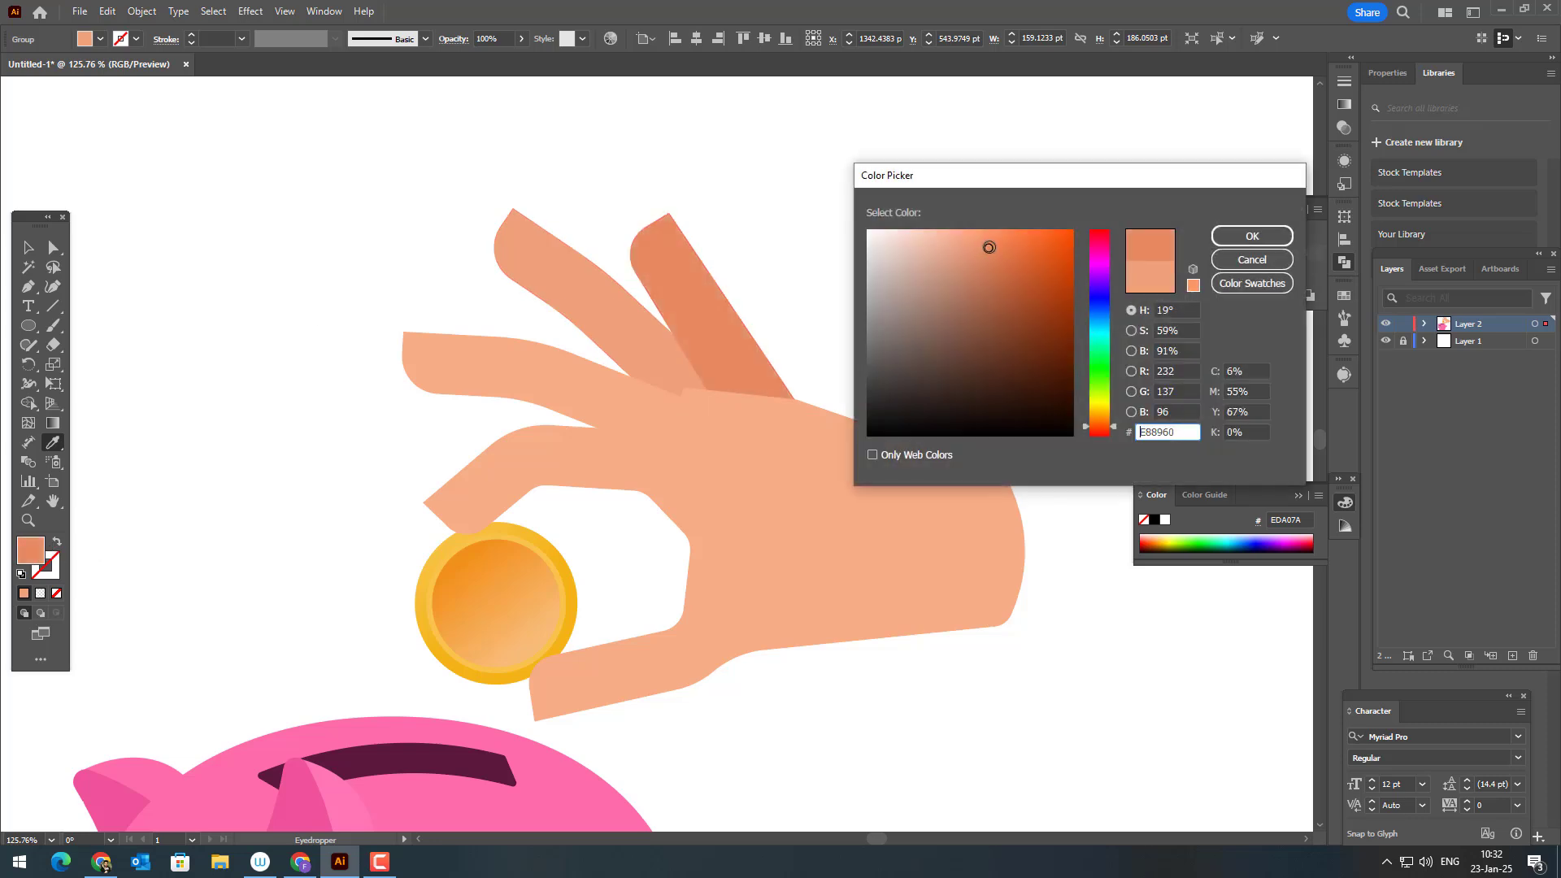
left_click(1234, 238)
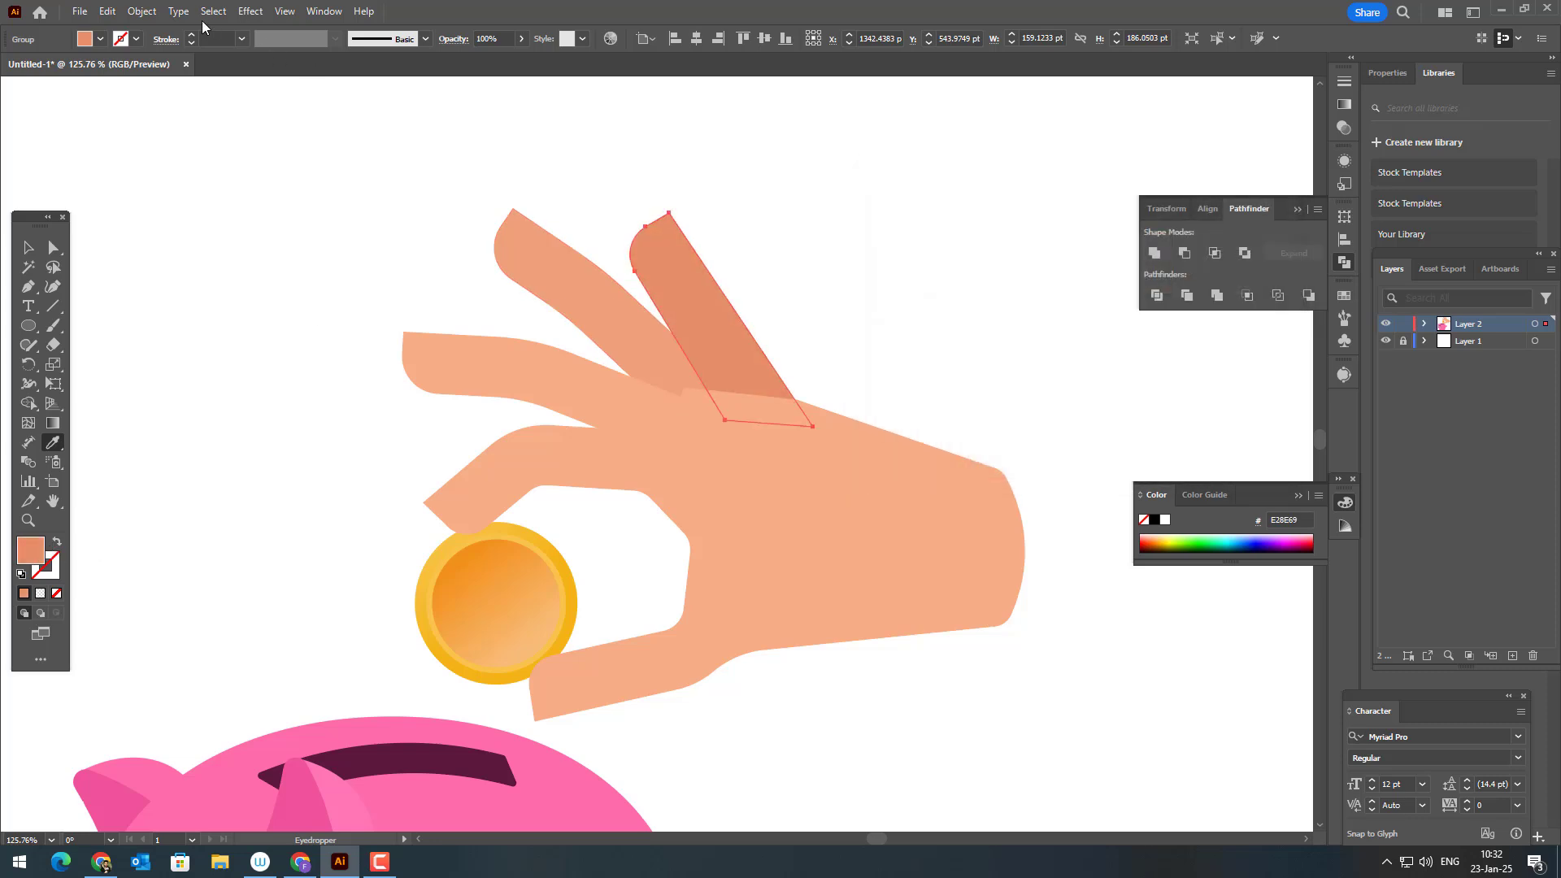
Send the darkened little finger to the back, behind the ring finger
left_click(108, 13)
left_click(140, 12)
mouse_move(268, 48)
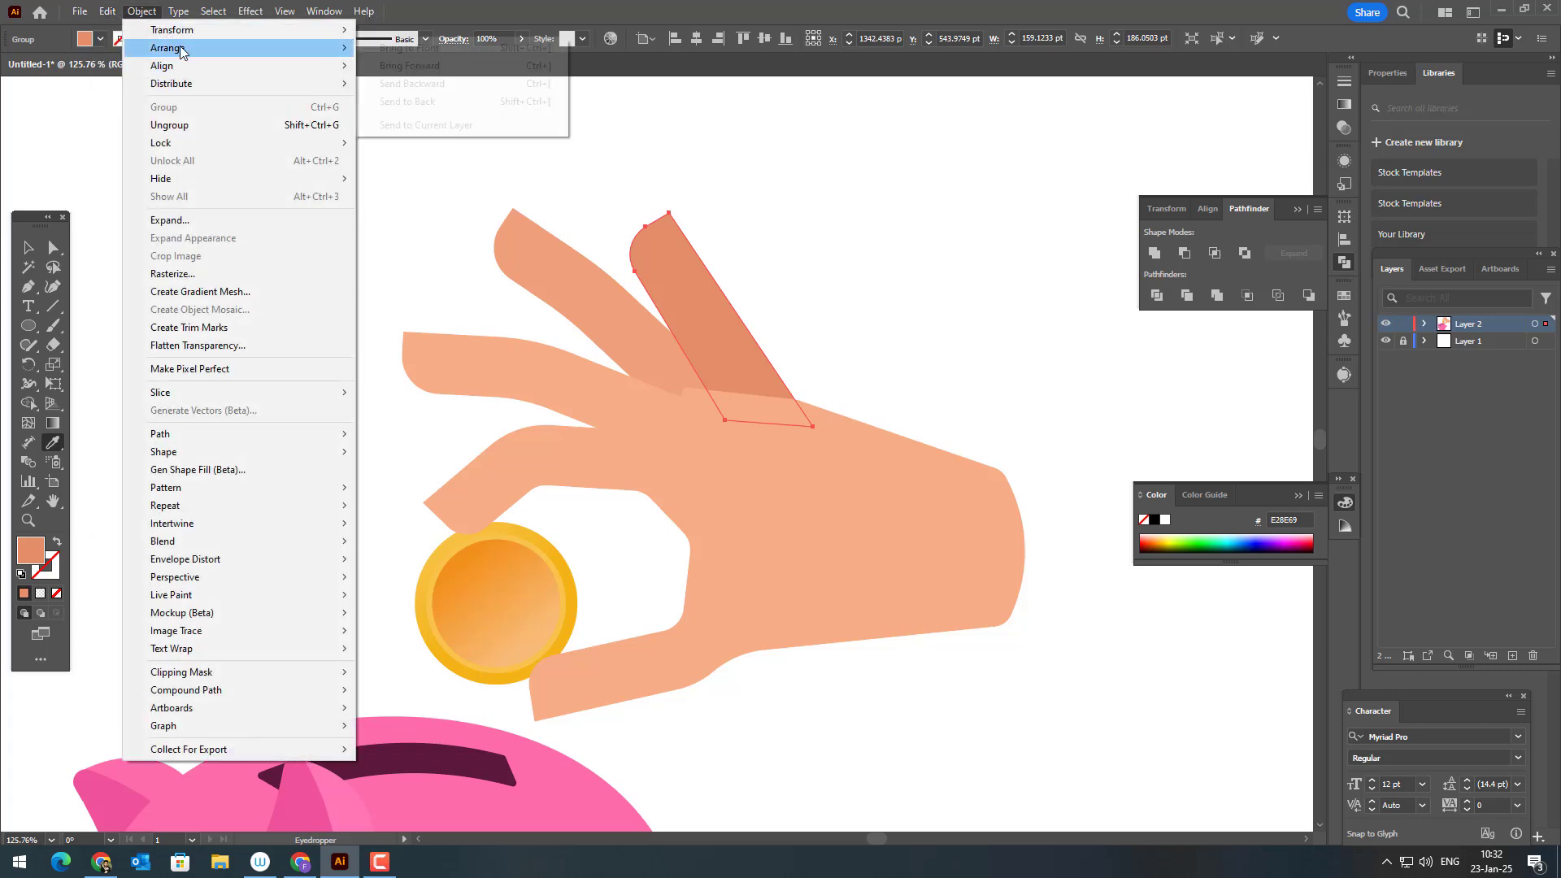
left_click(475, 104)
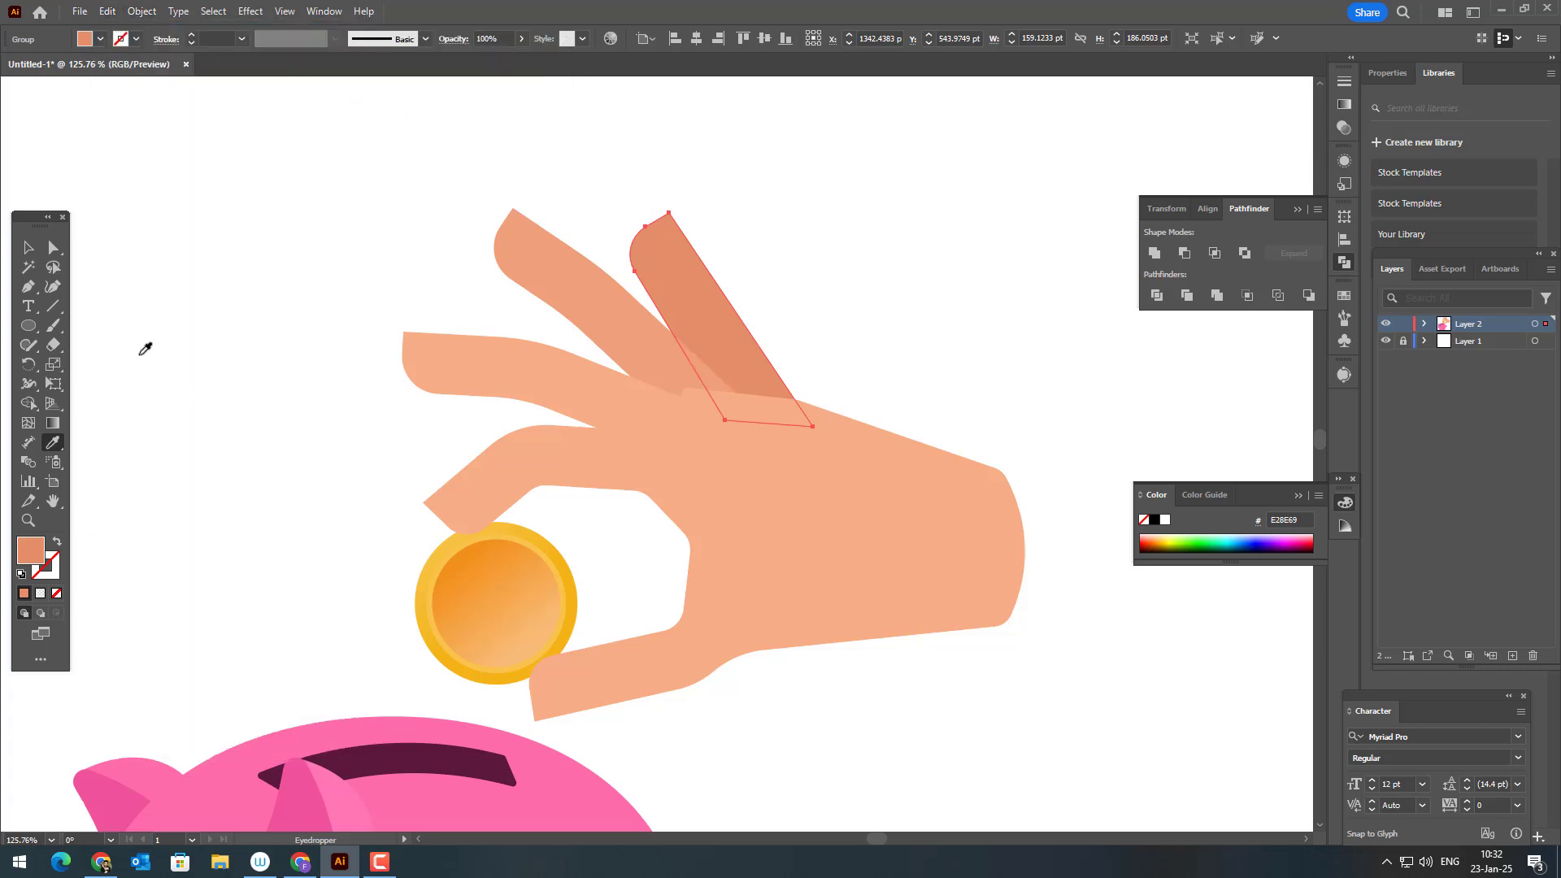
Nudge the palm's upper corner point onto the middle finger's top edge so the joint reads as one smooth outline
left_click(27, 248)
left_click(642, 416)
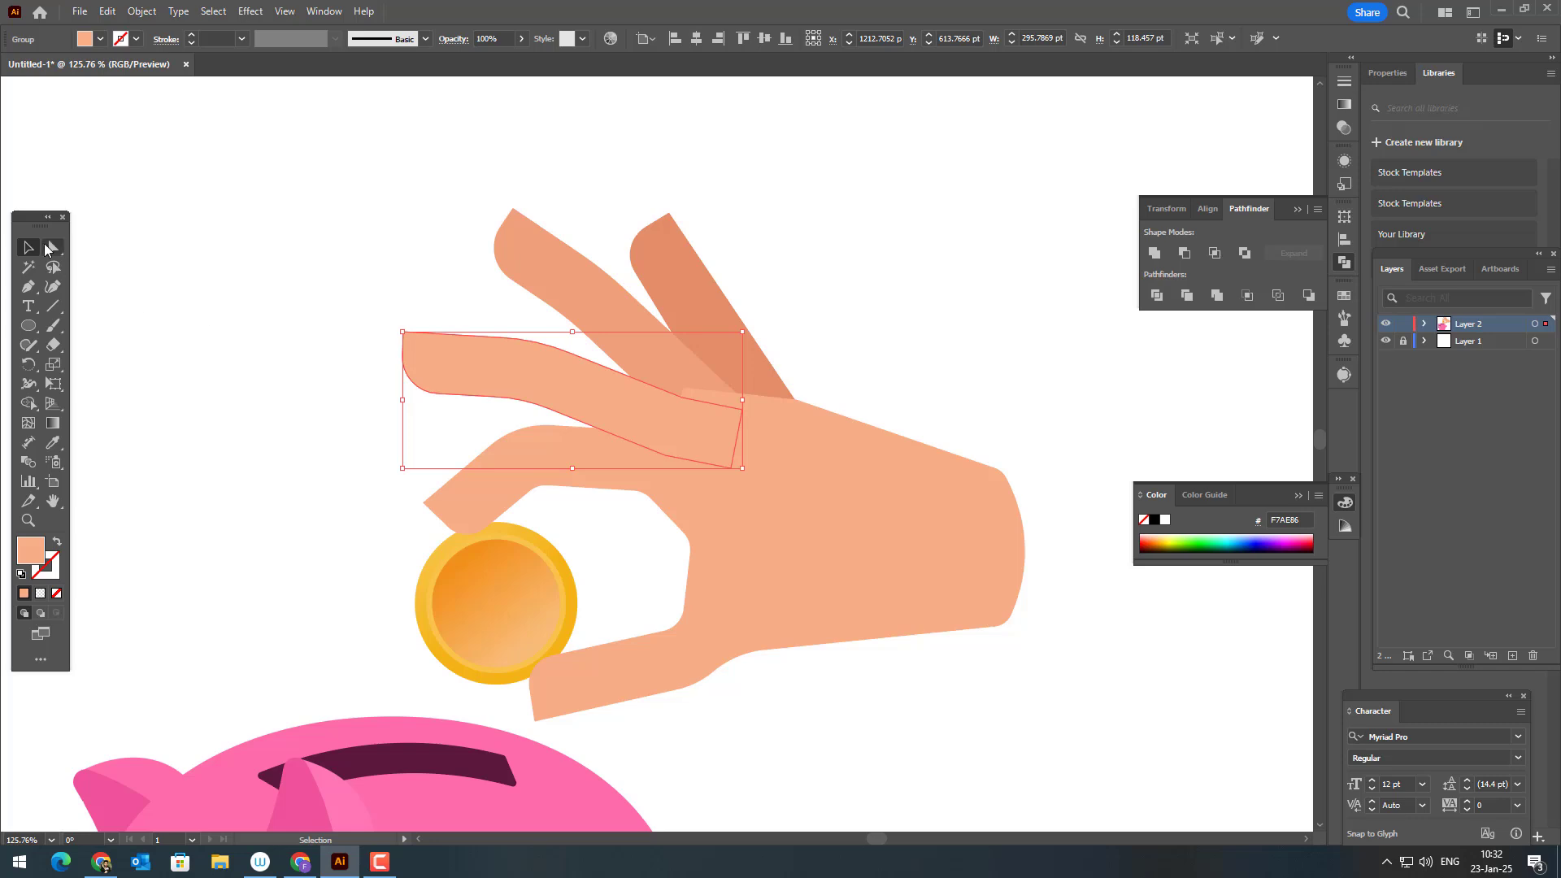
left_click(52, 247)
left_click_drag(682, 403, 687, 398)
left_click(853, 331)
key("z")
left_click_drag(886, 297, 682, 350)
left_click_drag(845, 398, 1045, 520)
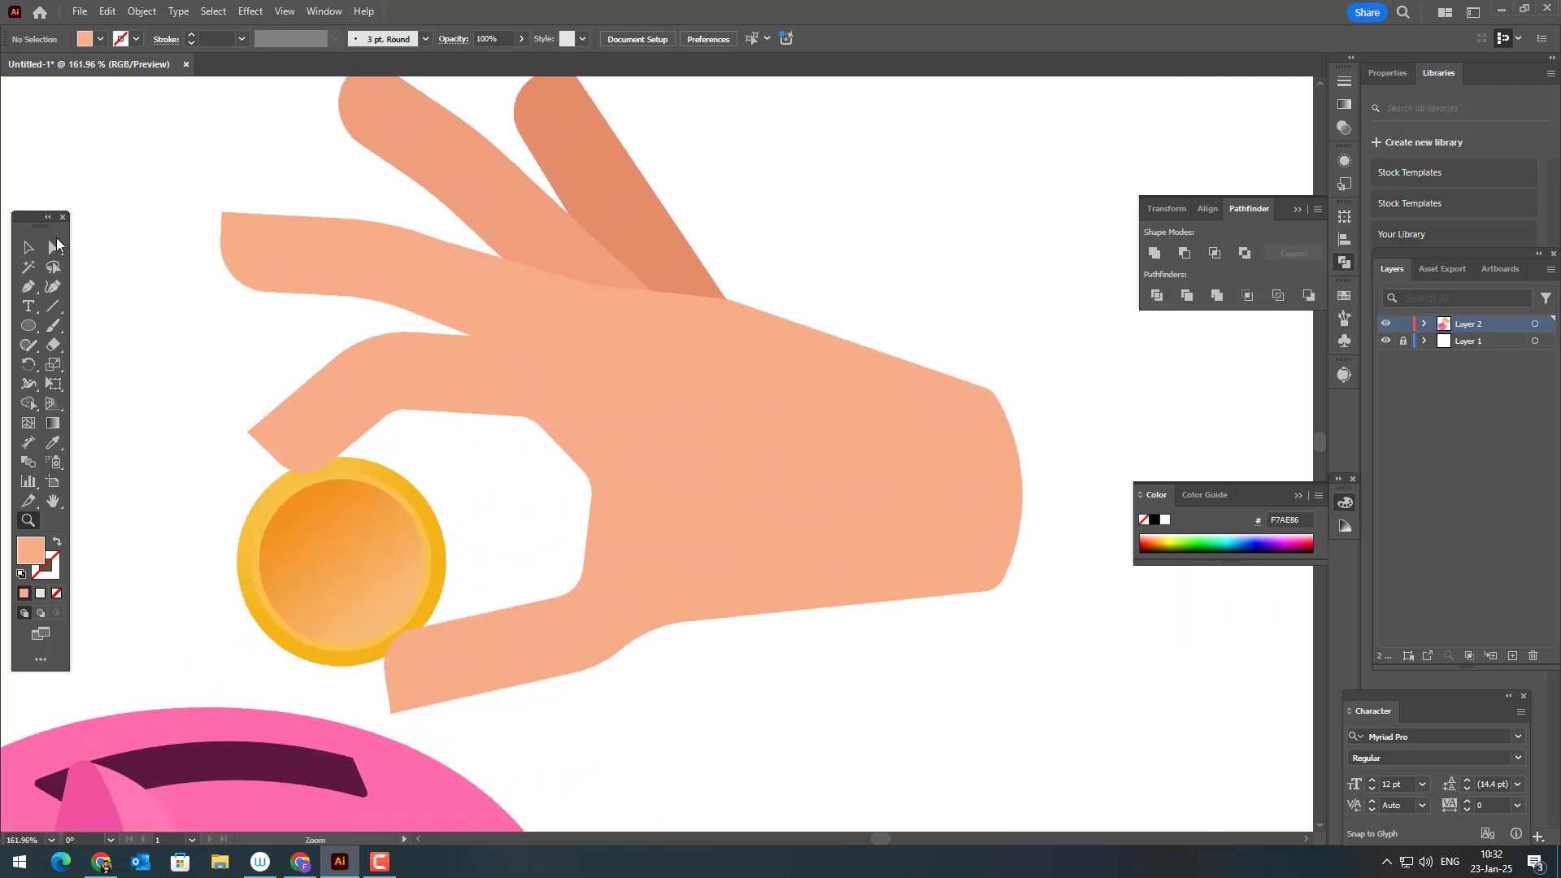
left_click(54, 247)
left_click(617, 305)
left_click(584, 283)
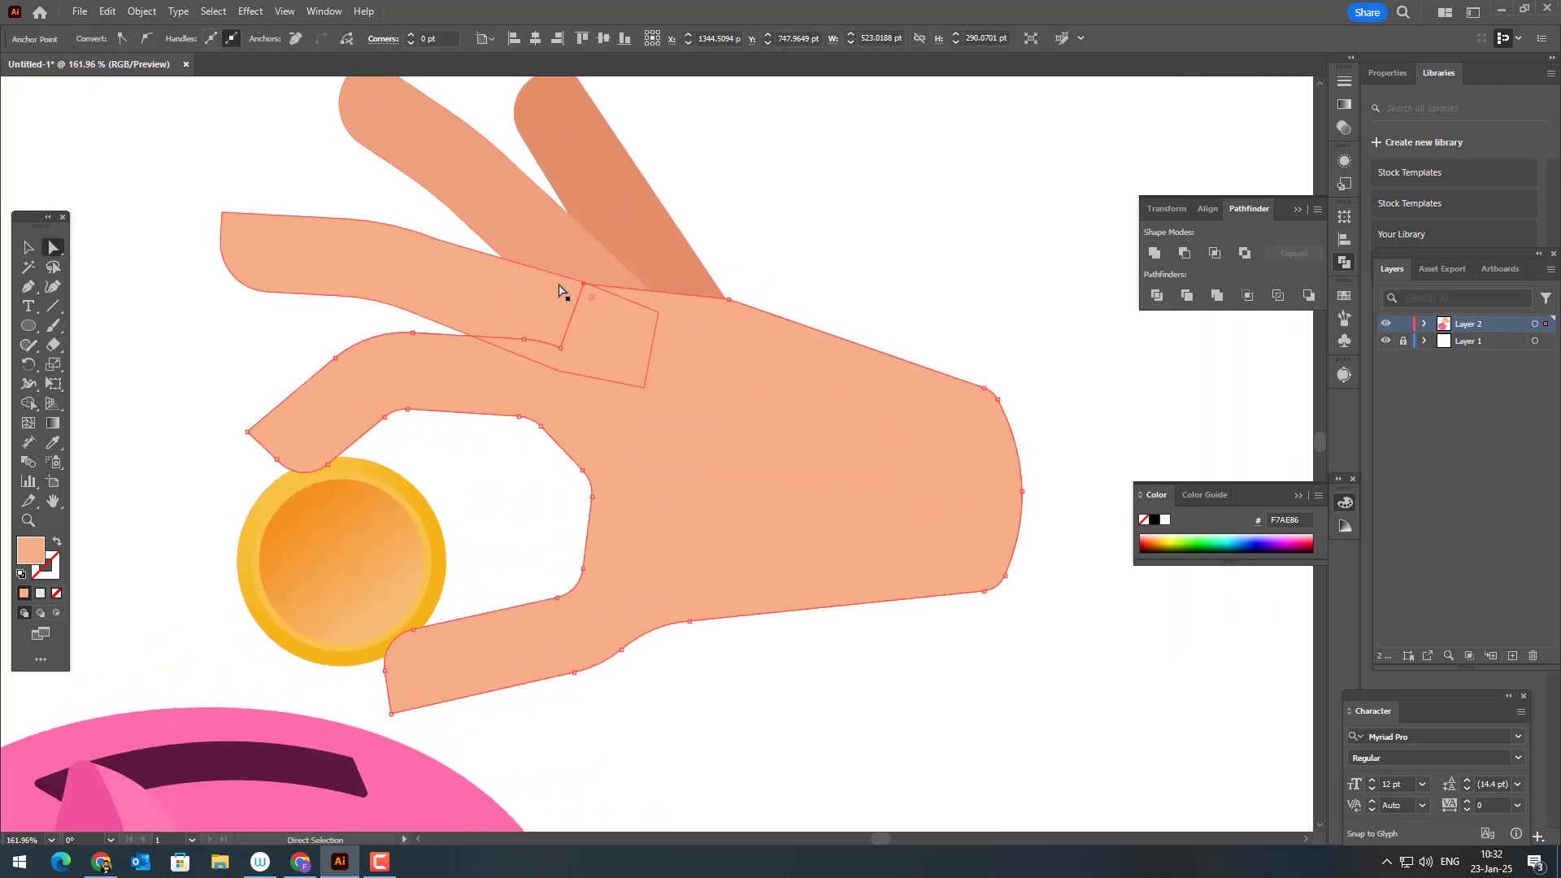
left_click(552, 291, "shift")
key("ctrl+shift+a")
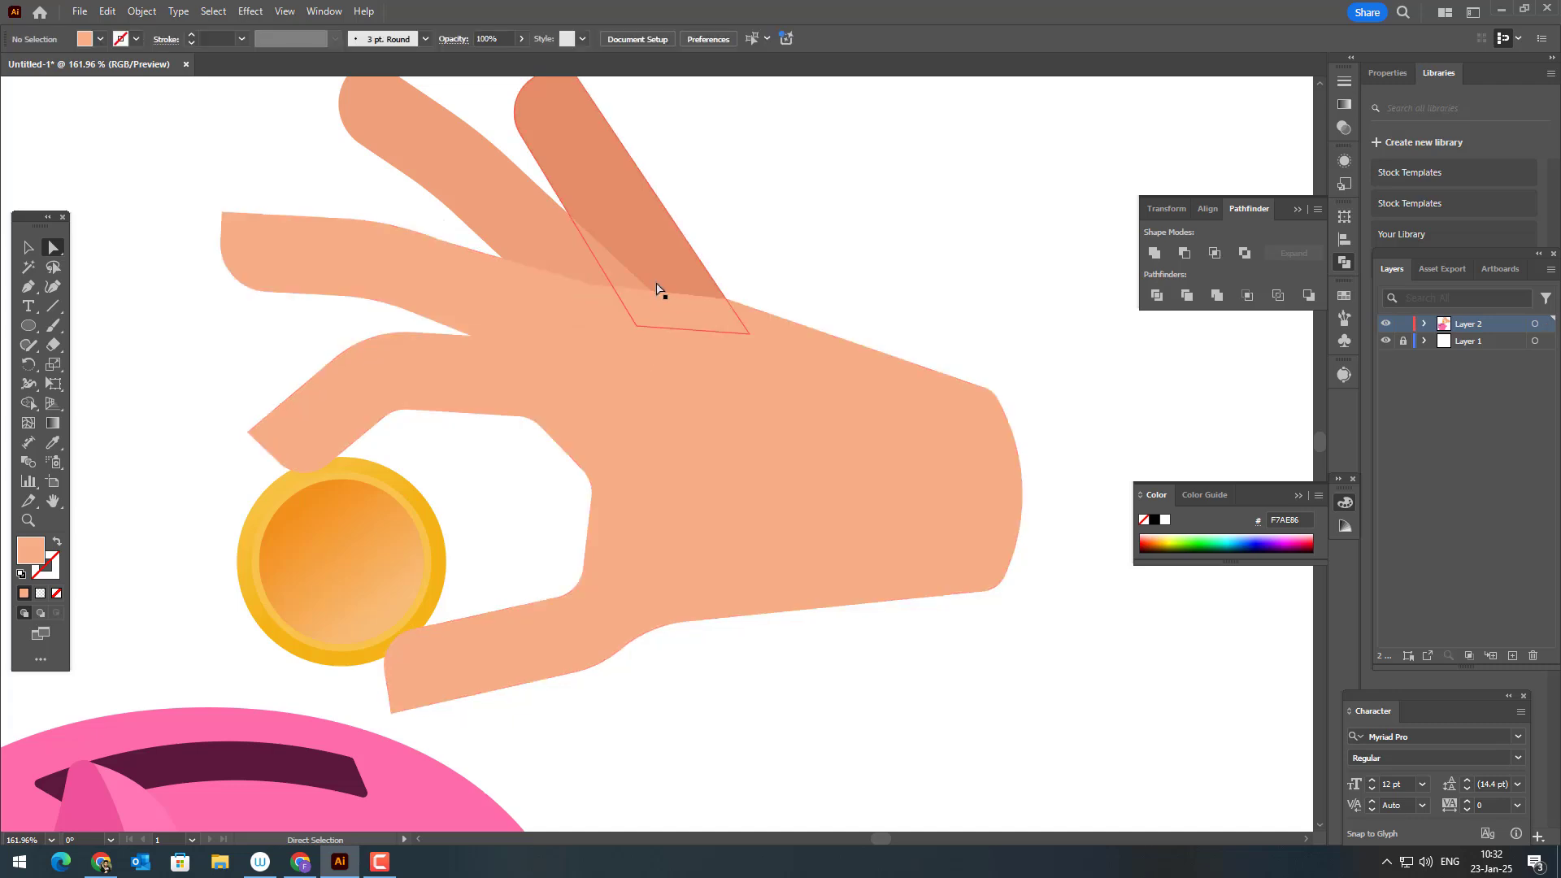
Pull the wrist-end points inward to shorten the palm shape to about 497 pt wide
key("z")
left_click_drag(970, 318, 802, 383)
left_click(27, 247)
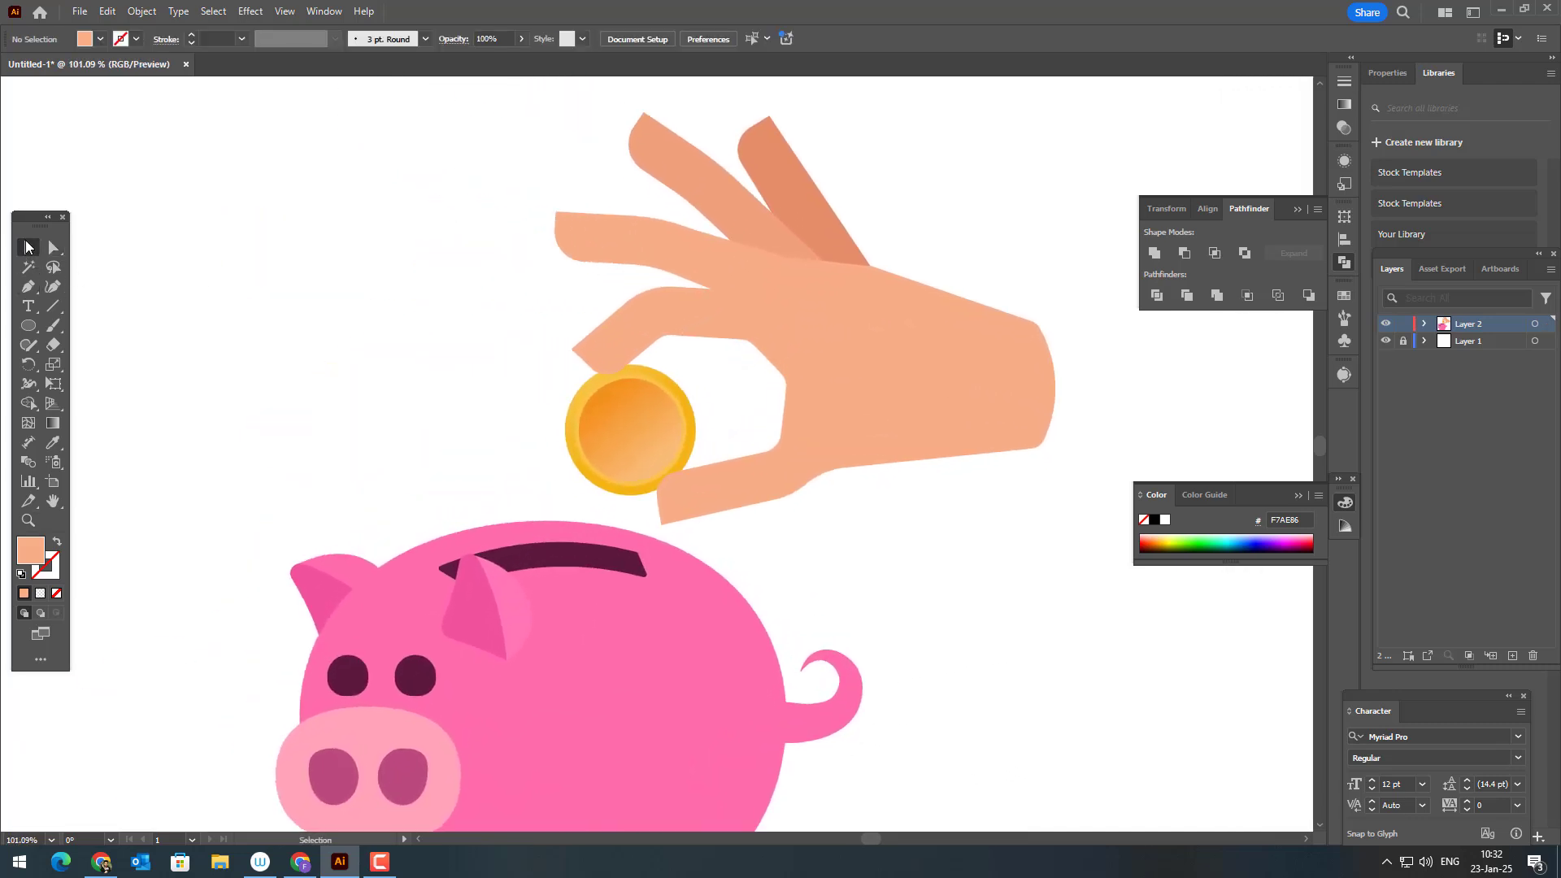
key("z")
left_click_drag(374, 361, 345, 401)
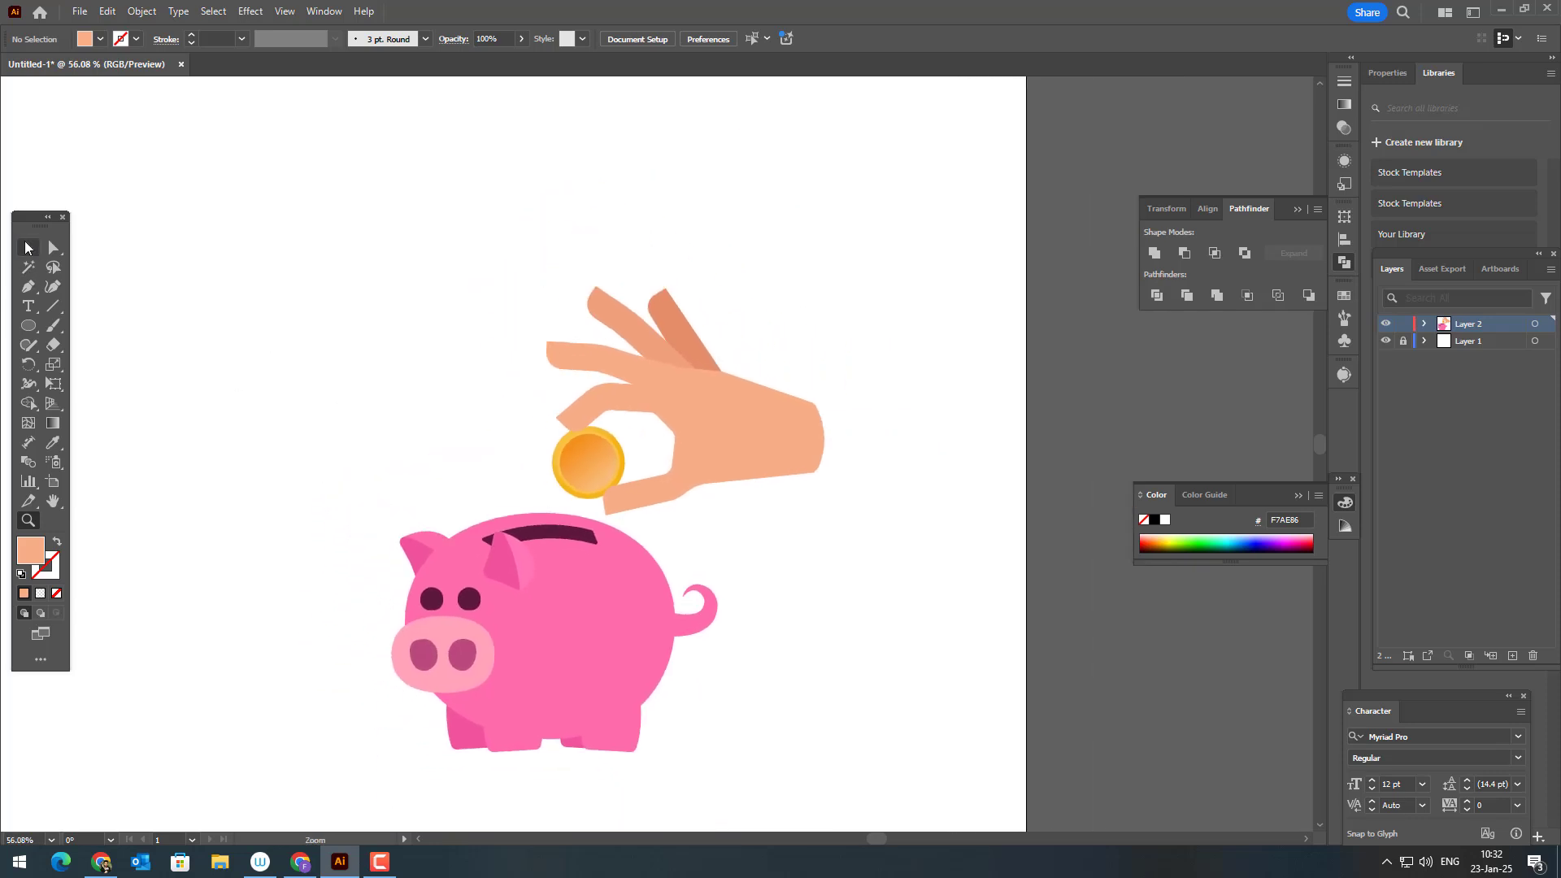
left_click(26, 248)
left_click(821, 427)
left_click(541, 404)
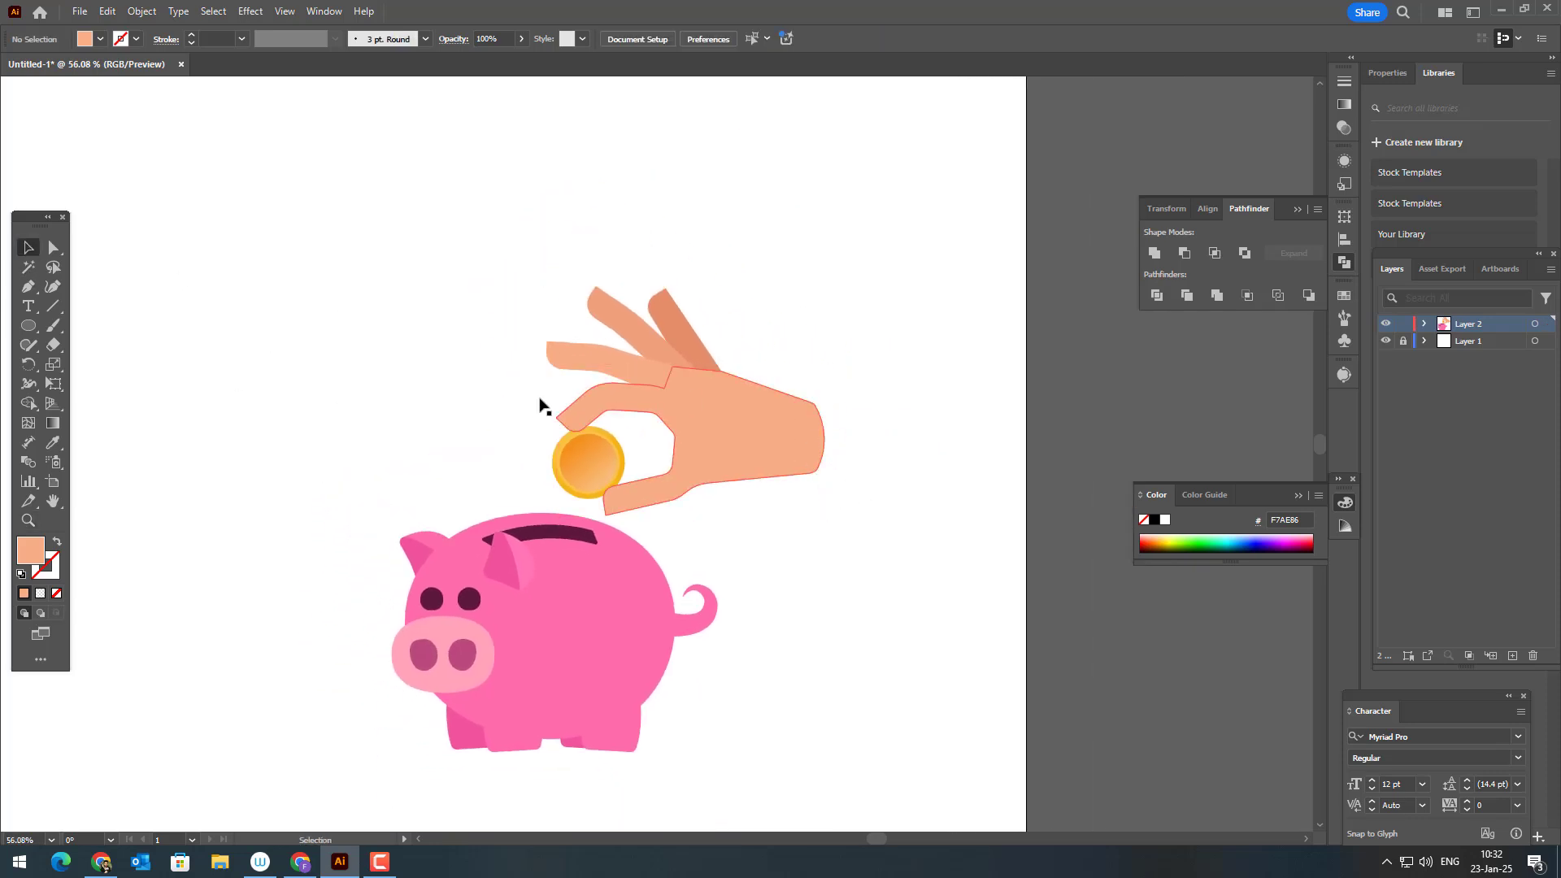
left_click(55, 252)
left_click_drag(900, 519, 801, 374)
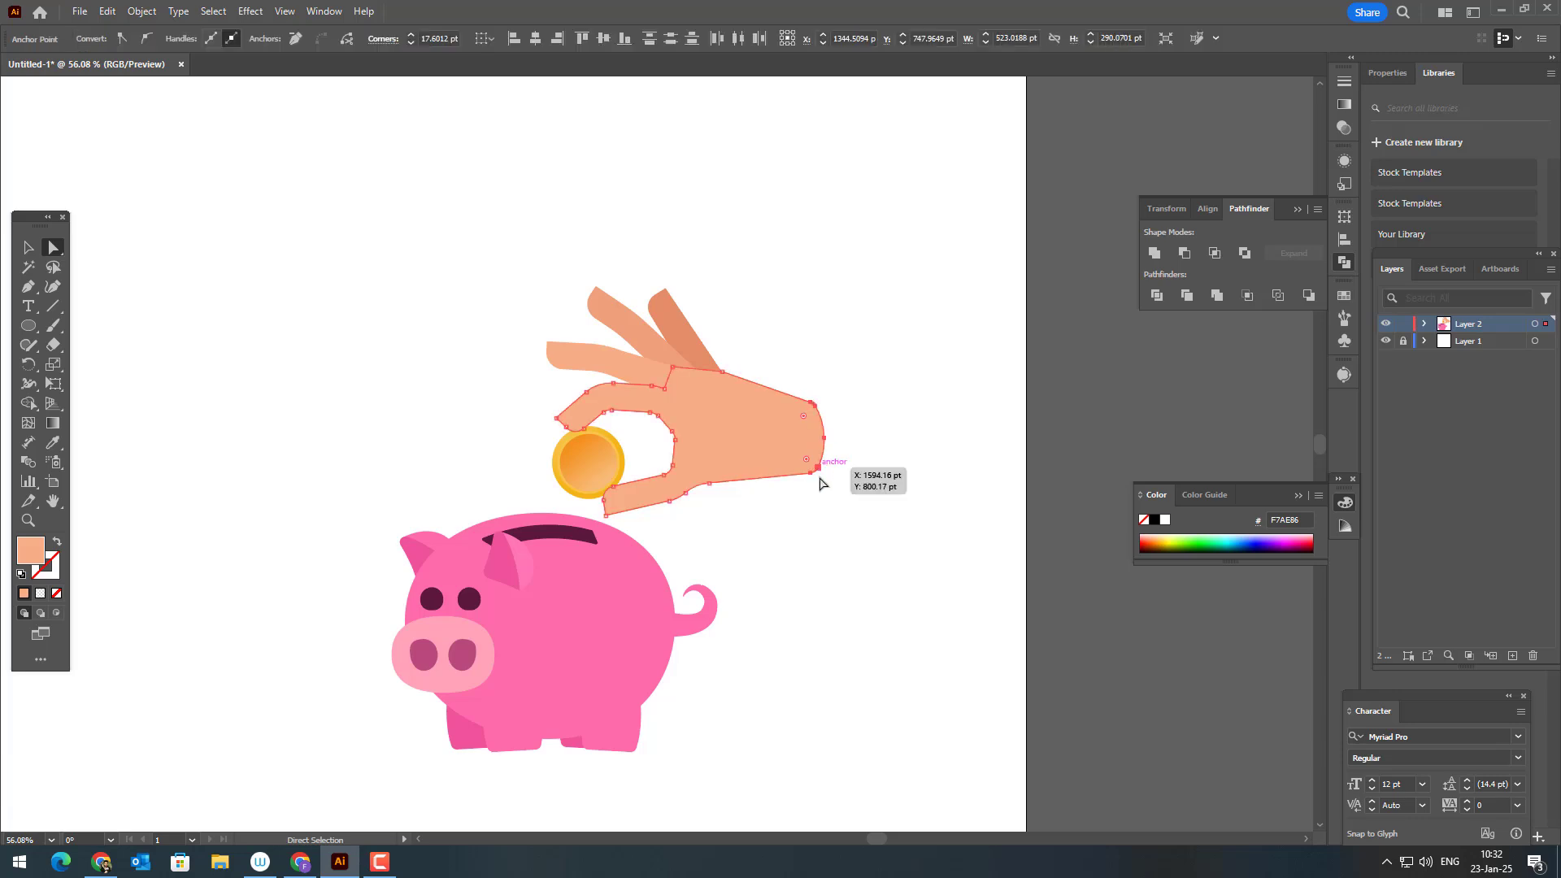
left_click_drag(817, 469, 804, 469)
left_click(845, 516)
left_click_drag(830, 525, 937, 519)
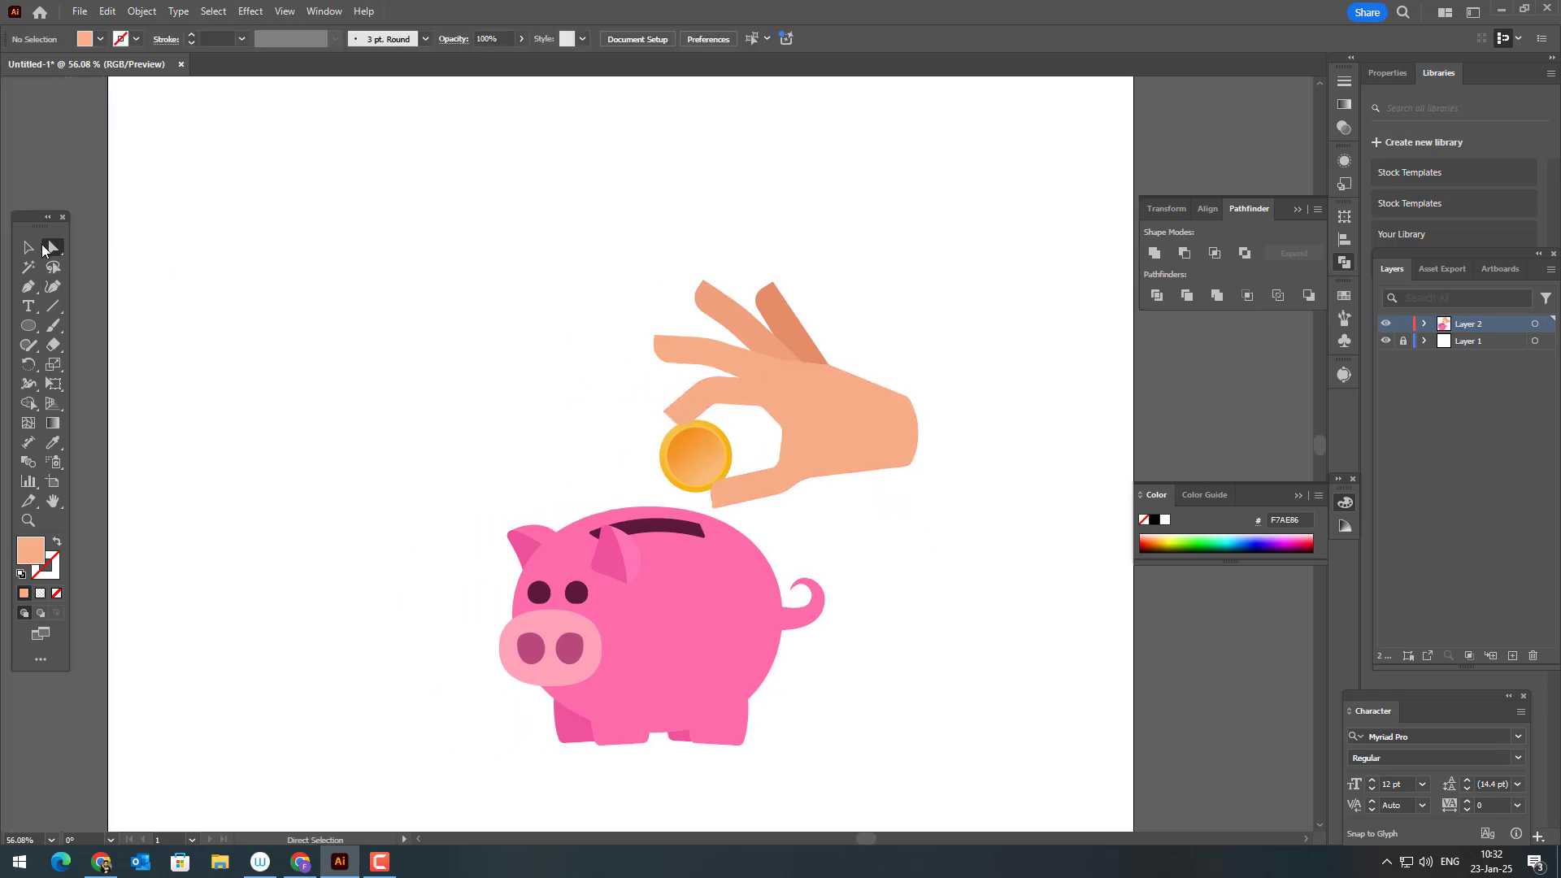
left_click(28, 247)
left_click_drag(500, 239, 941, 469)
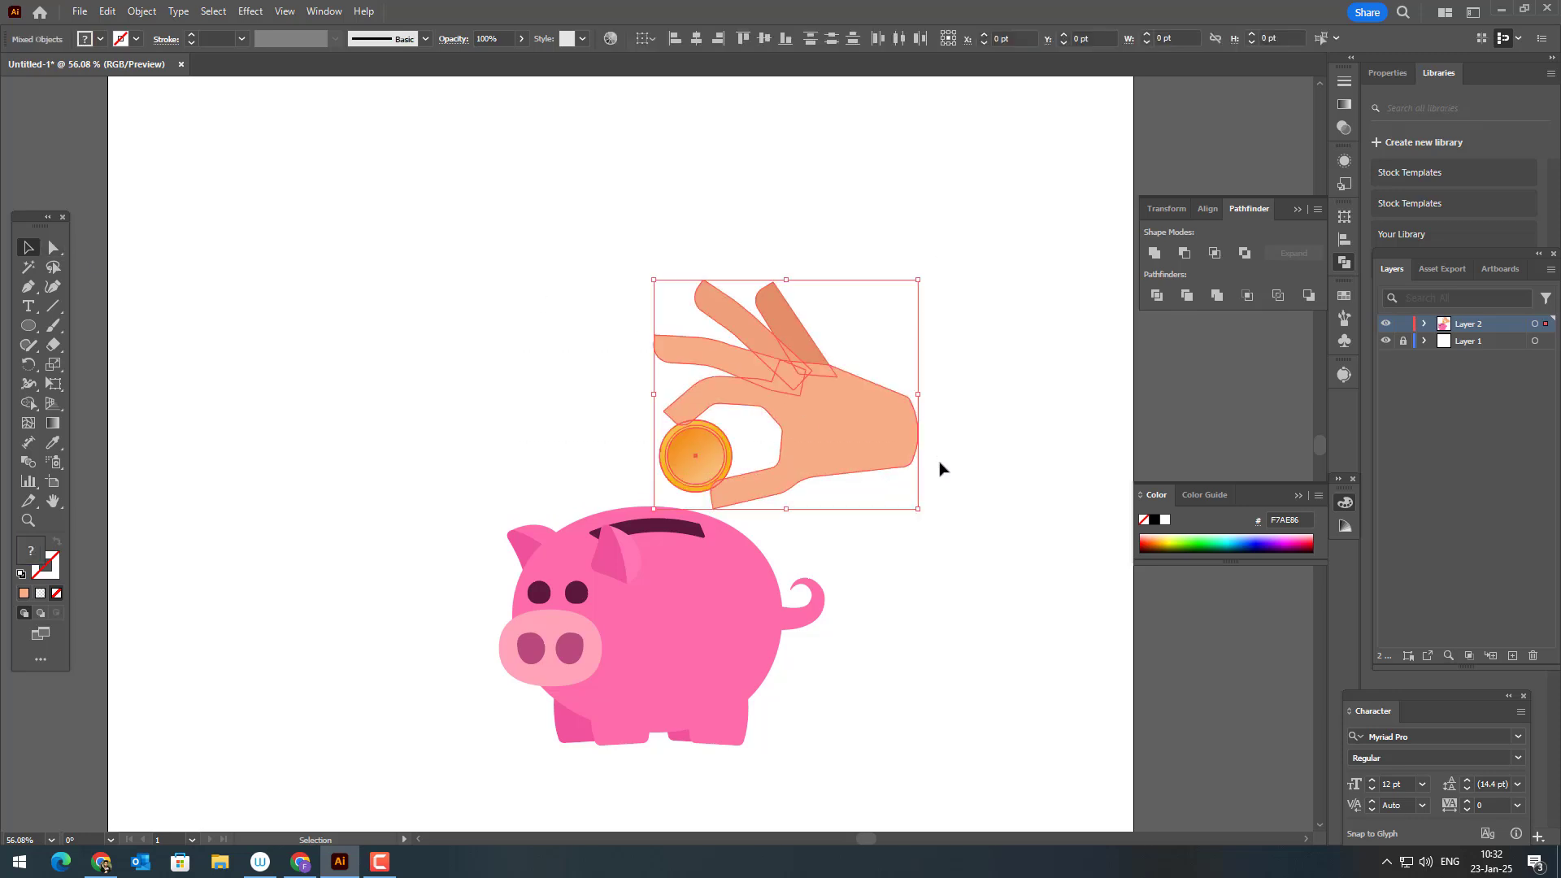
left_click(499, 442)
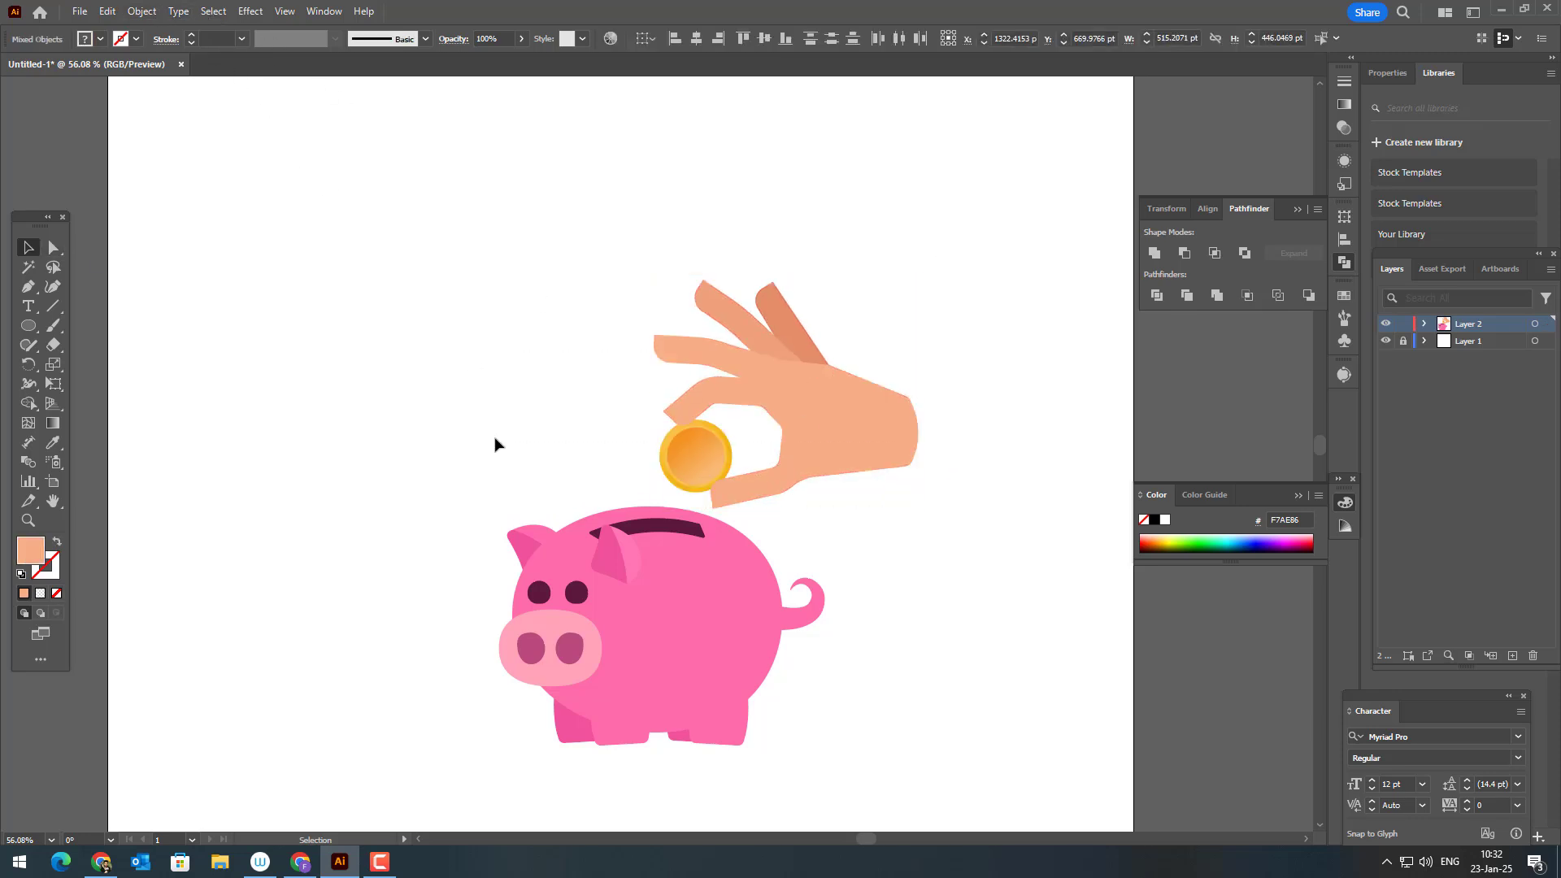
Reposition the coin snugly between the index finger and thumb, with its centre at X 1126.5 pt, Y 800.5 pt
key("z")
left_click_drag(621, 476, 893, 517)
left_click(27, 247)
left_click_drag(731, 437, 752, 453)
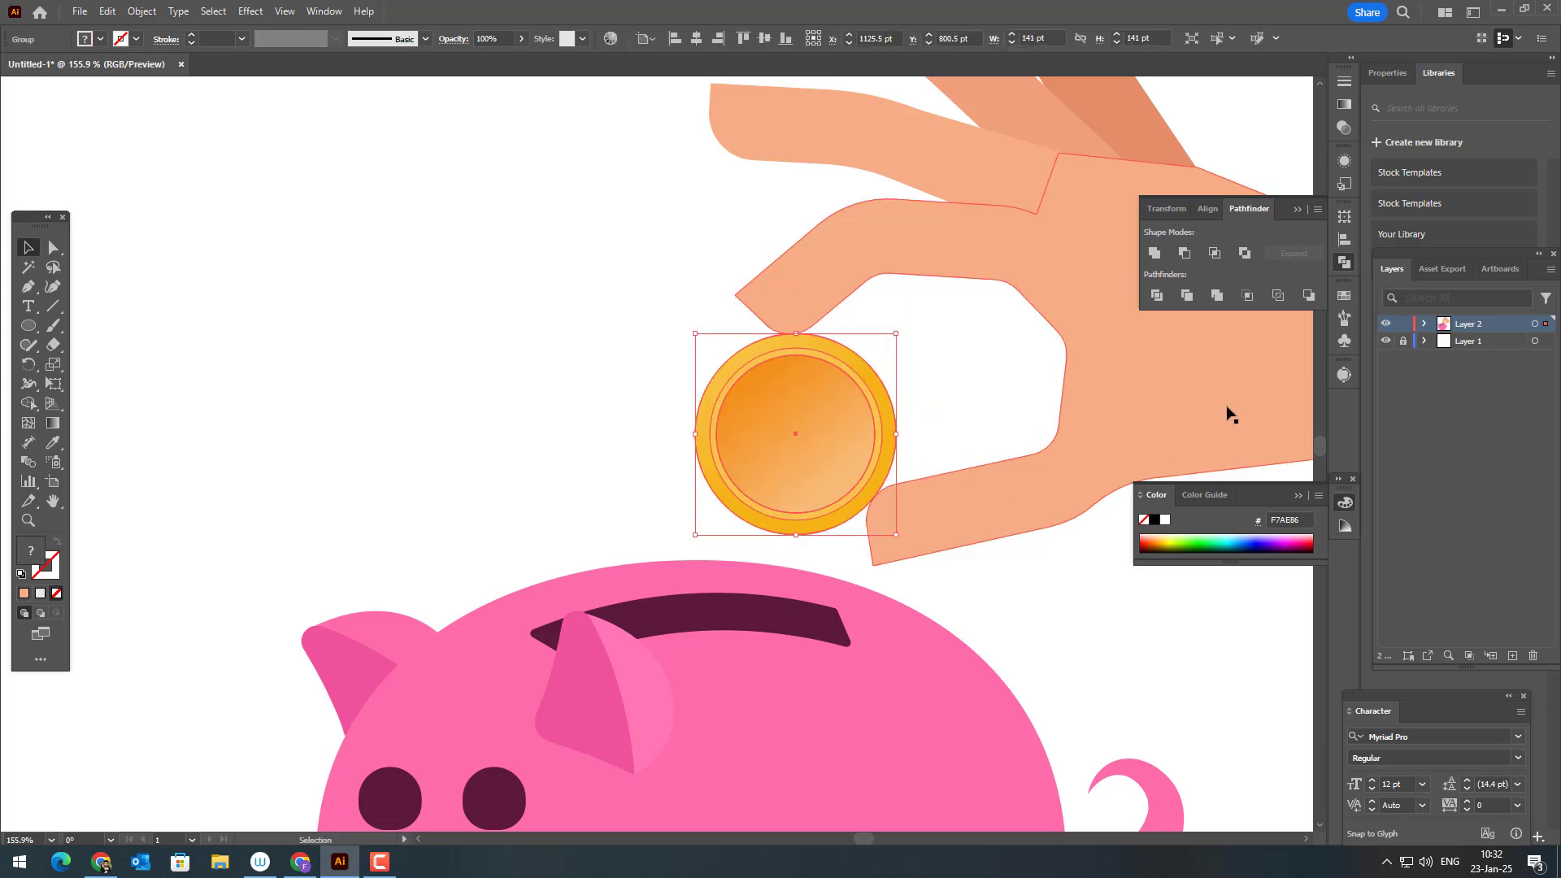
key("Up")
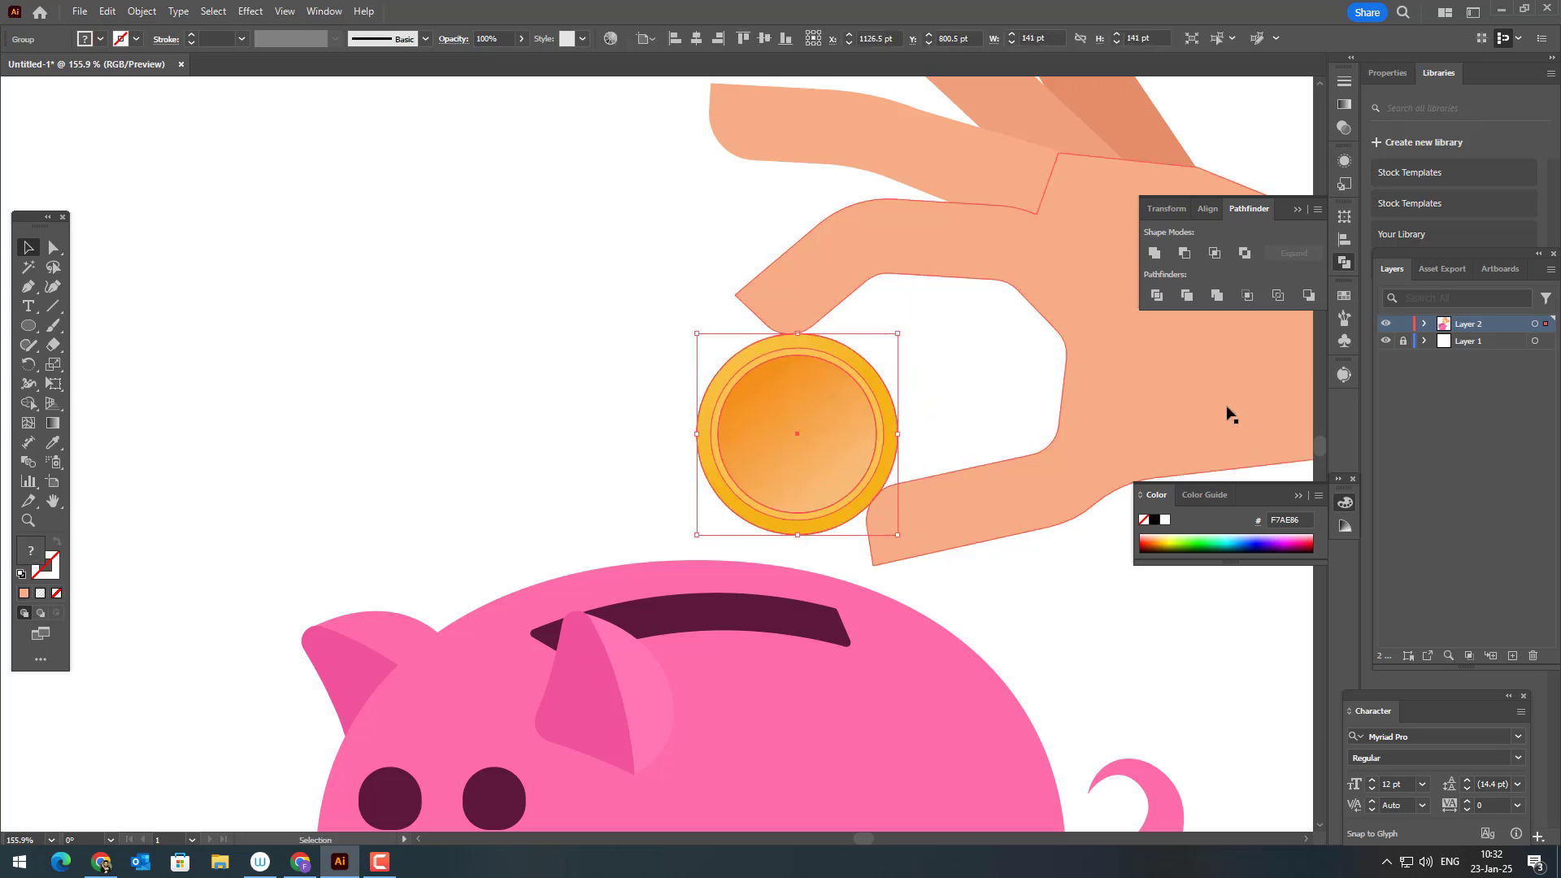
left_click(506, 299)
Group all the hand shapes together with the coin
key("ctrl+0")
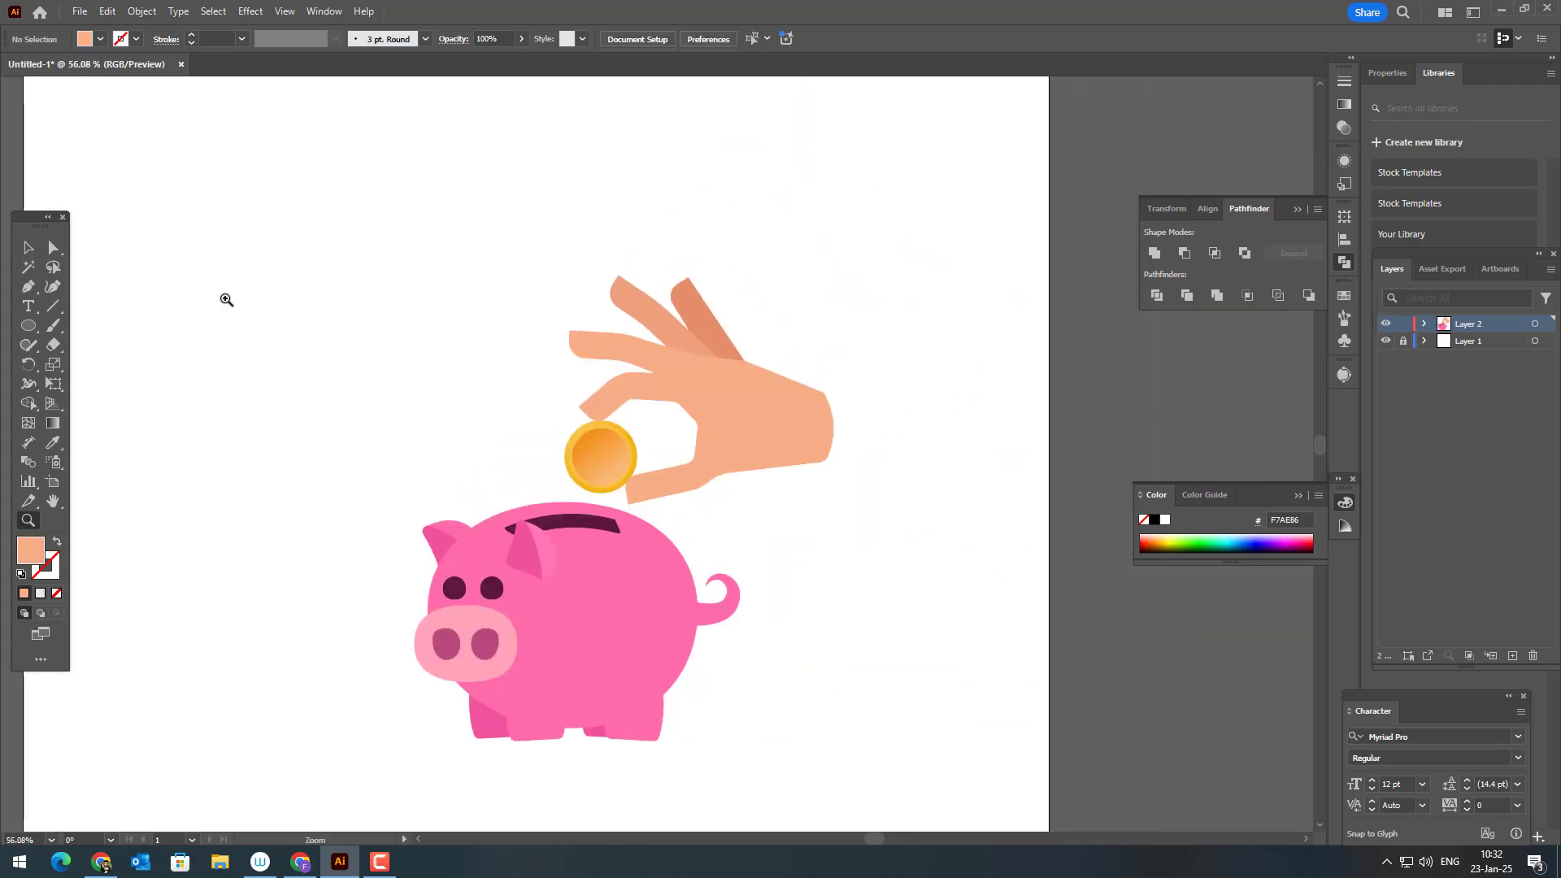
left_click_drag(512, 205, 847, 454)
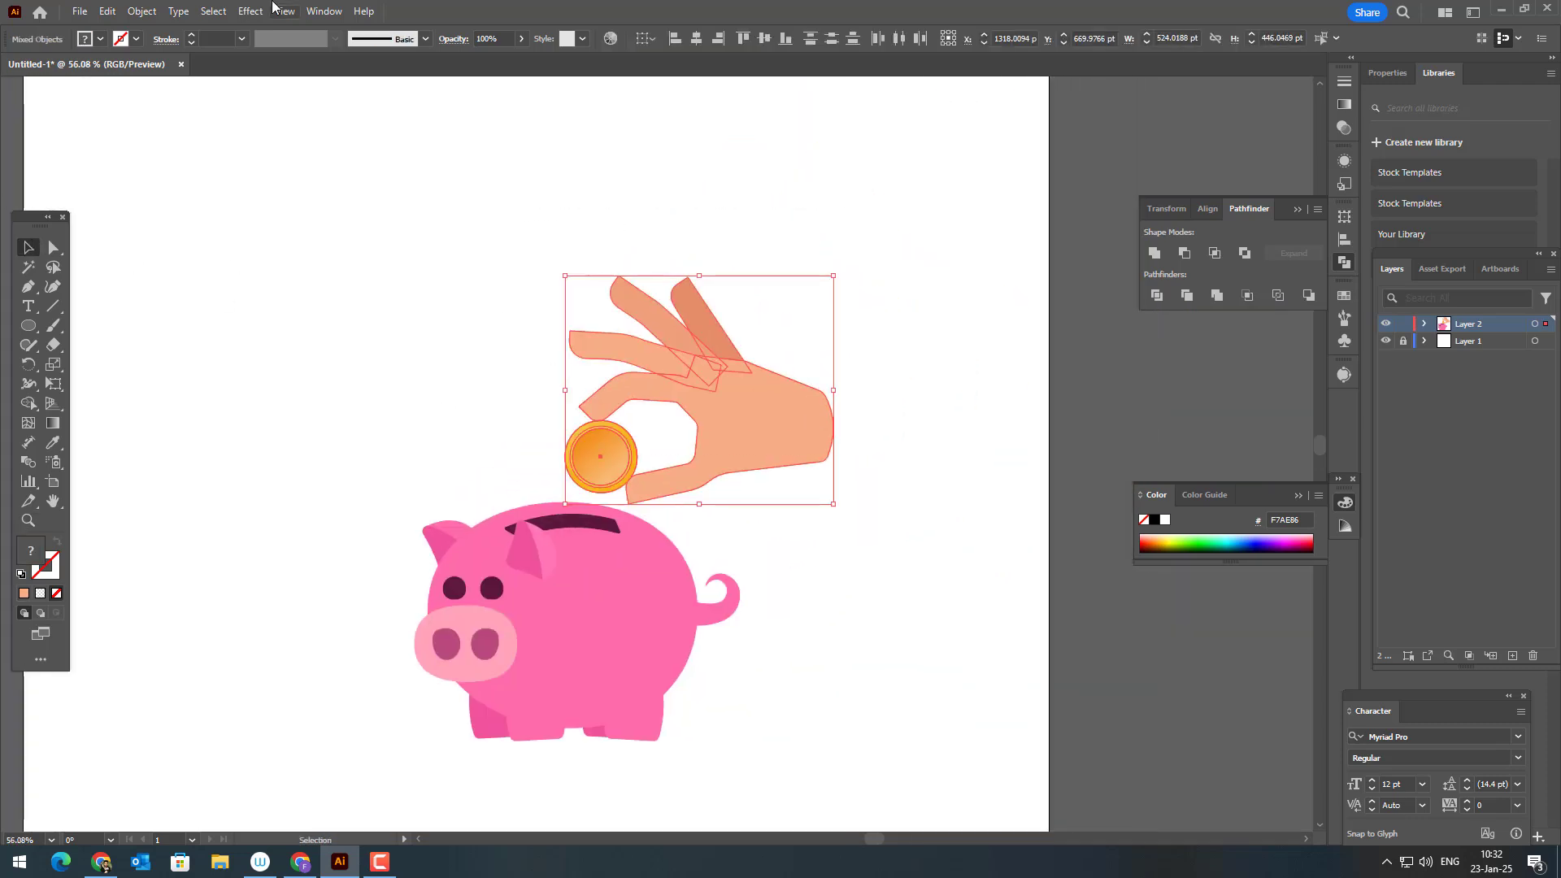
left_click(142, 11)
left_click(215, 111)
left_click(455, 244)
Change the palm's fill to the warmer peach F9AA82 and sample that colour onto the middle finger
key("z")
left_click_drag(685, 378, 801, 413)
left_click(53, 247)
left_click(816, 441)
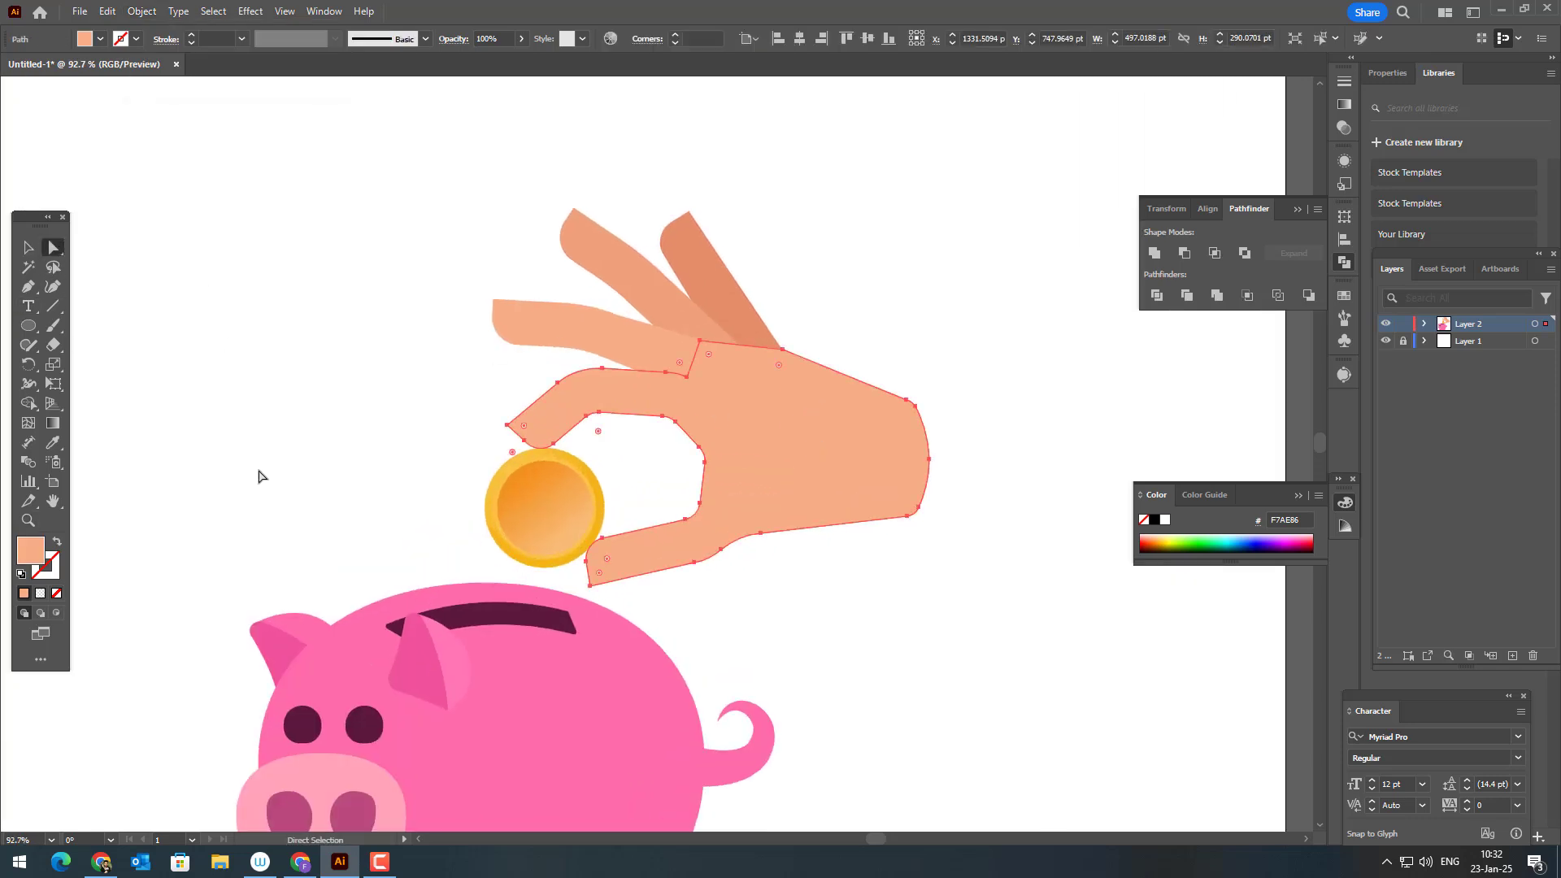
double_click(39, 551)
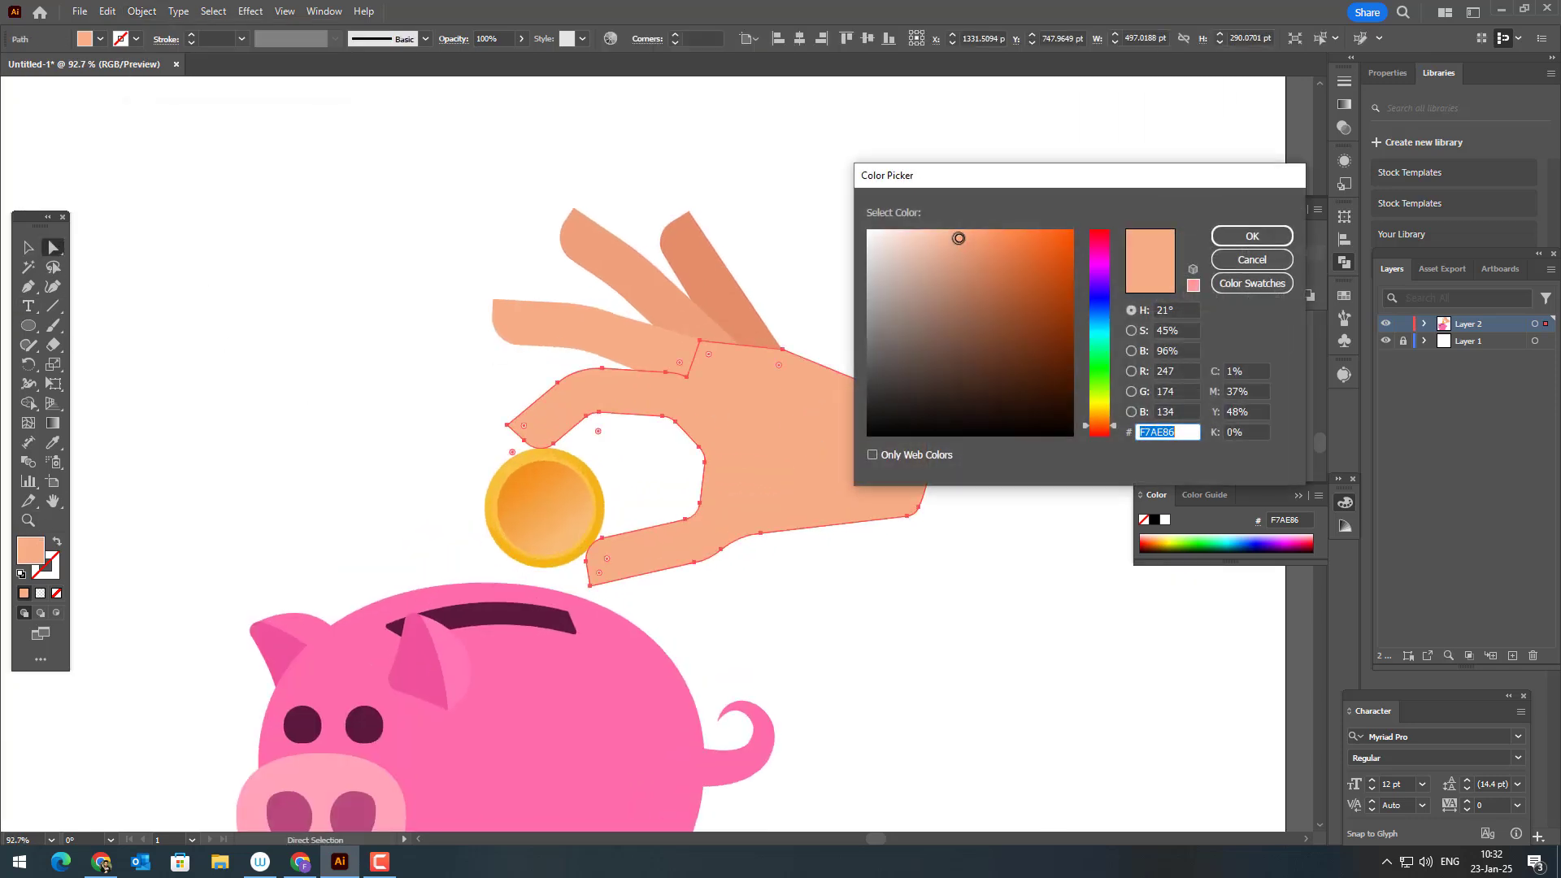
left_click(958, 238)
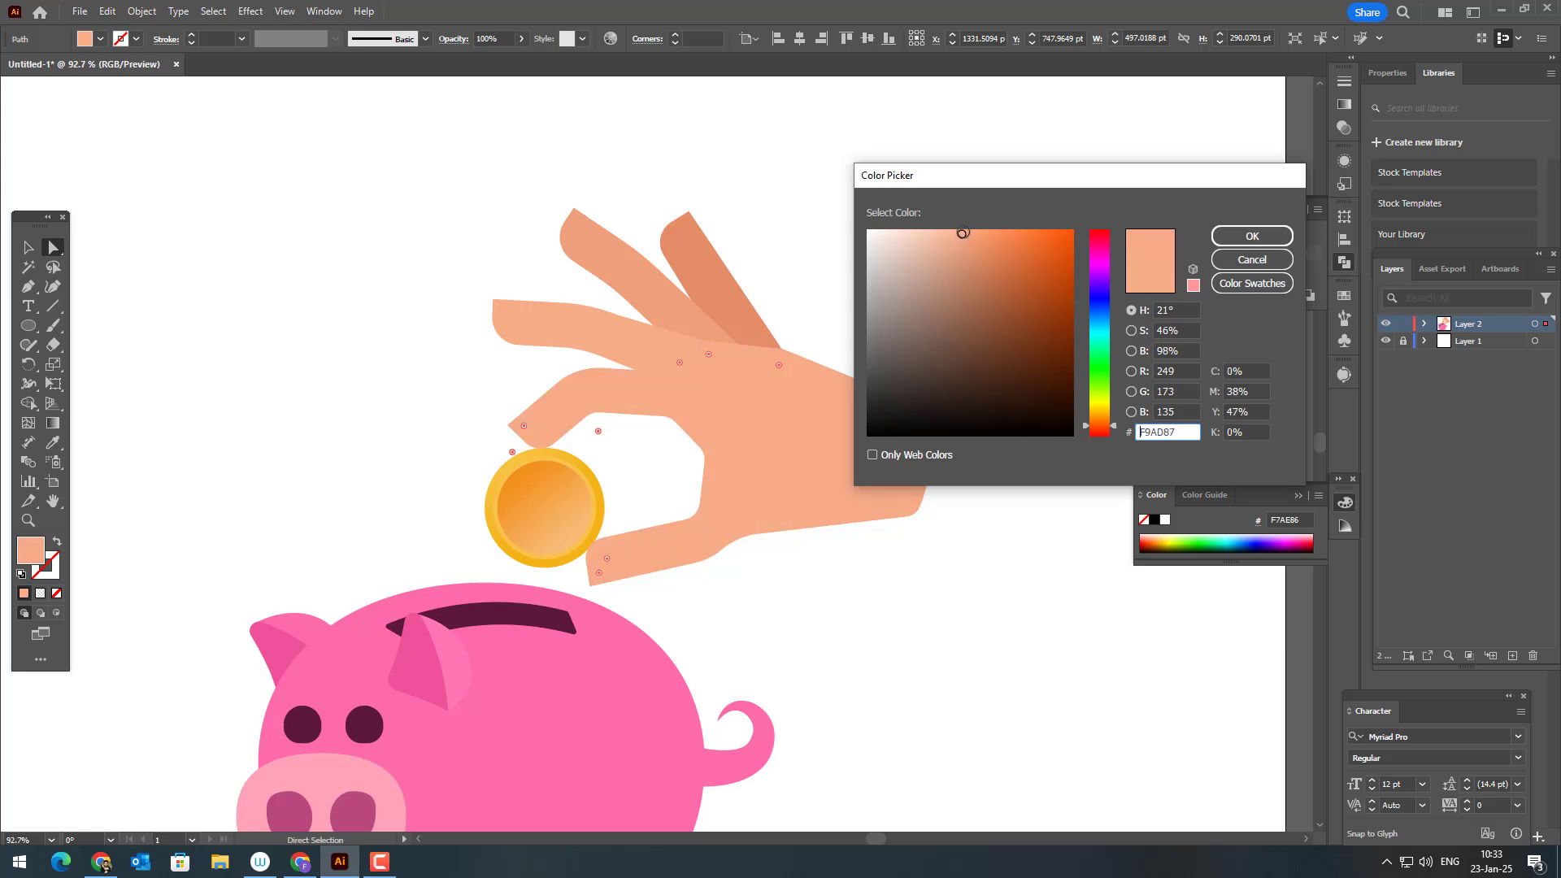
left_click(1250, 236)
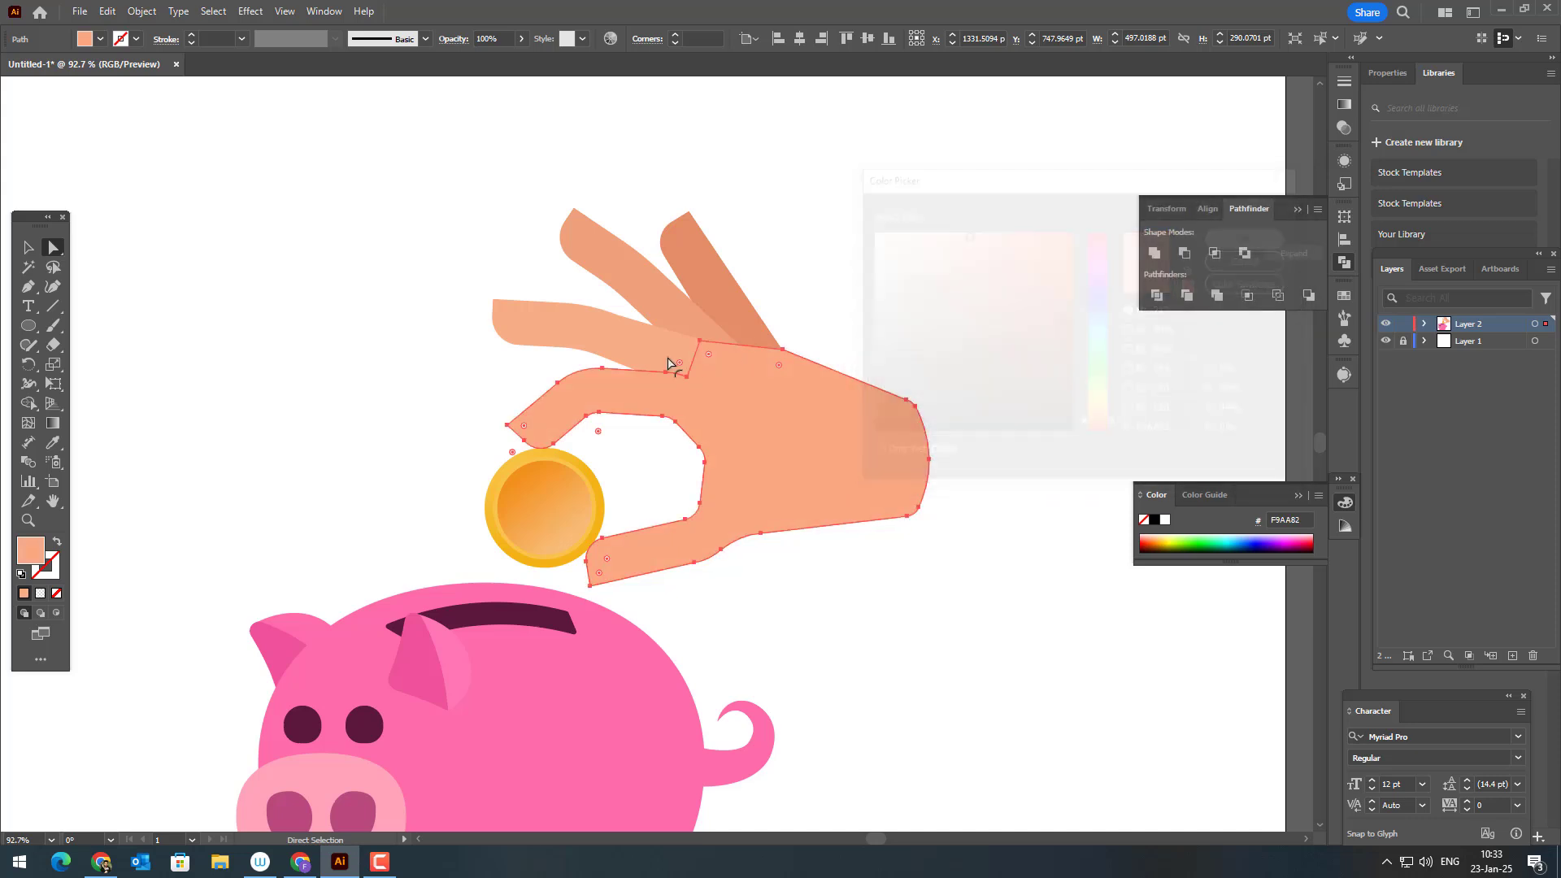
left_click(672, 358)
left_click(53, 446)
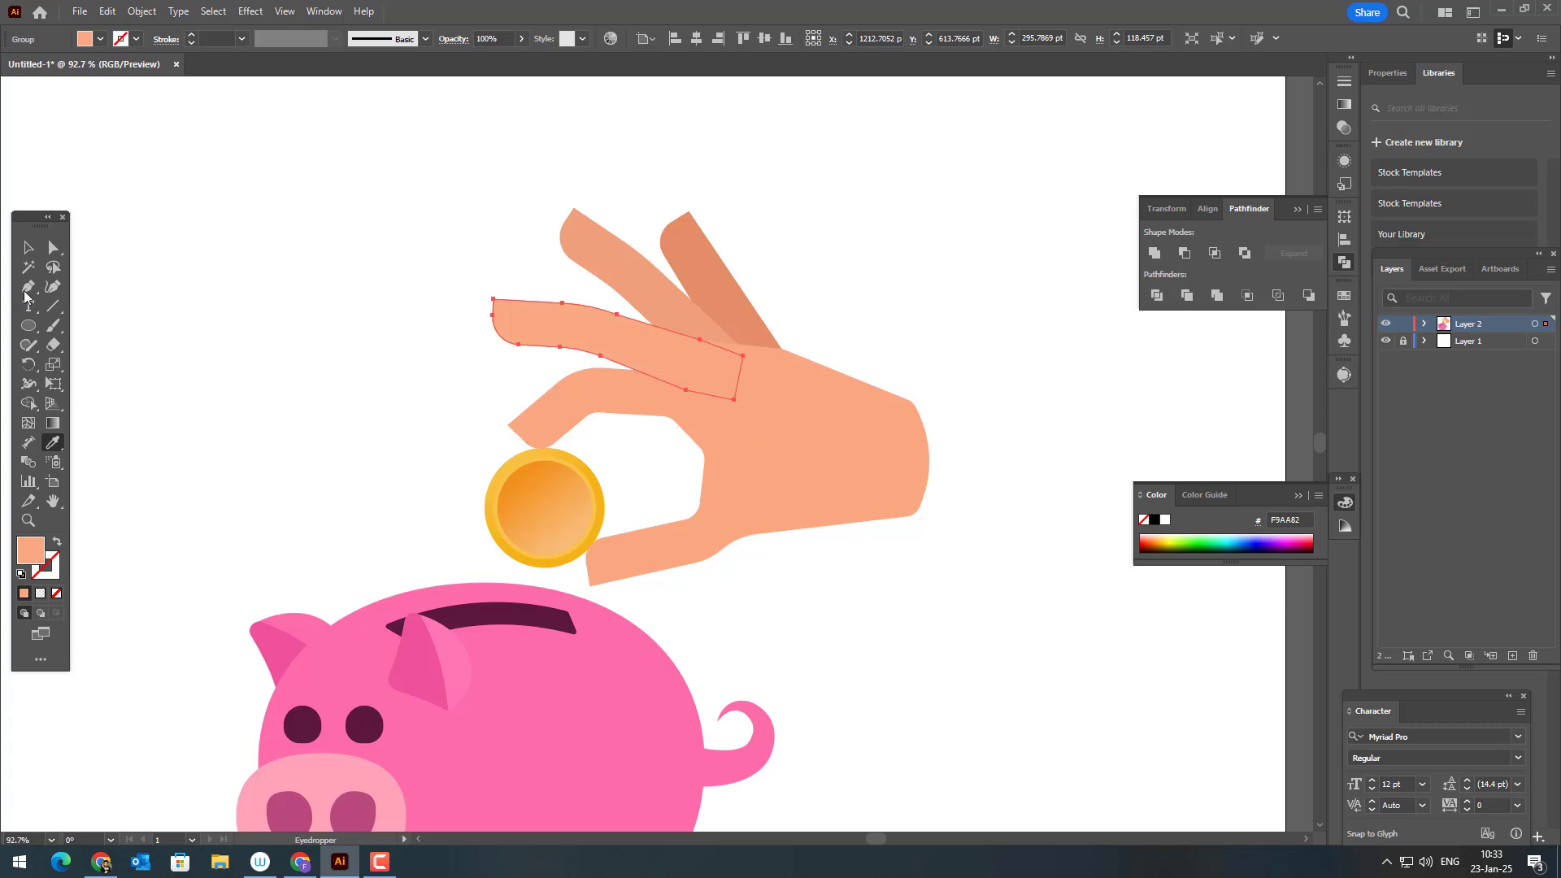
Sample the palm's colour onto the ring and little fingers and darken their fill to EF946C
left_click(58, 251)
left_click(633, 262)
left_click(708, 270, "shift")
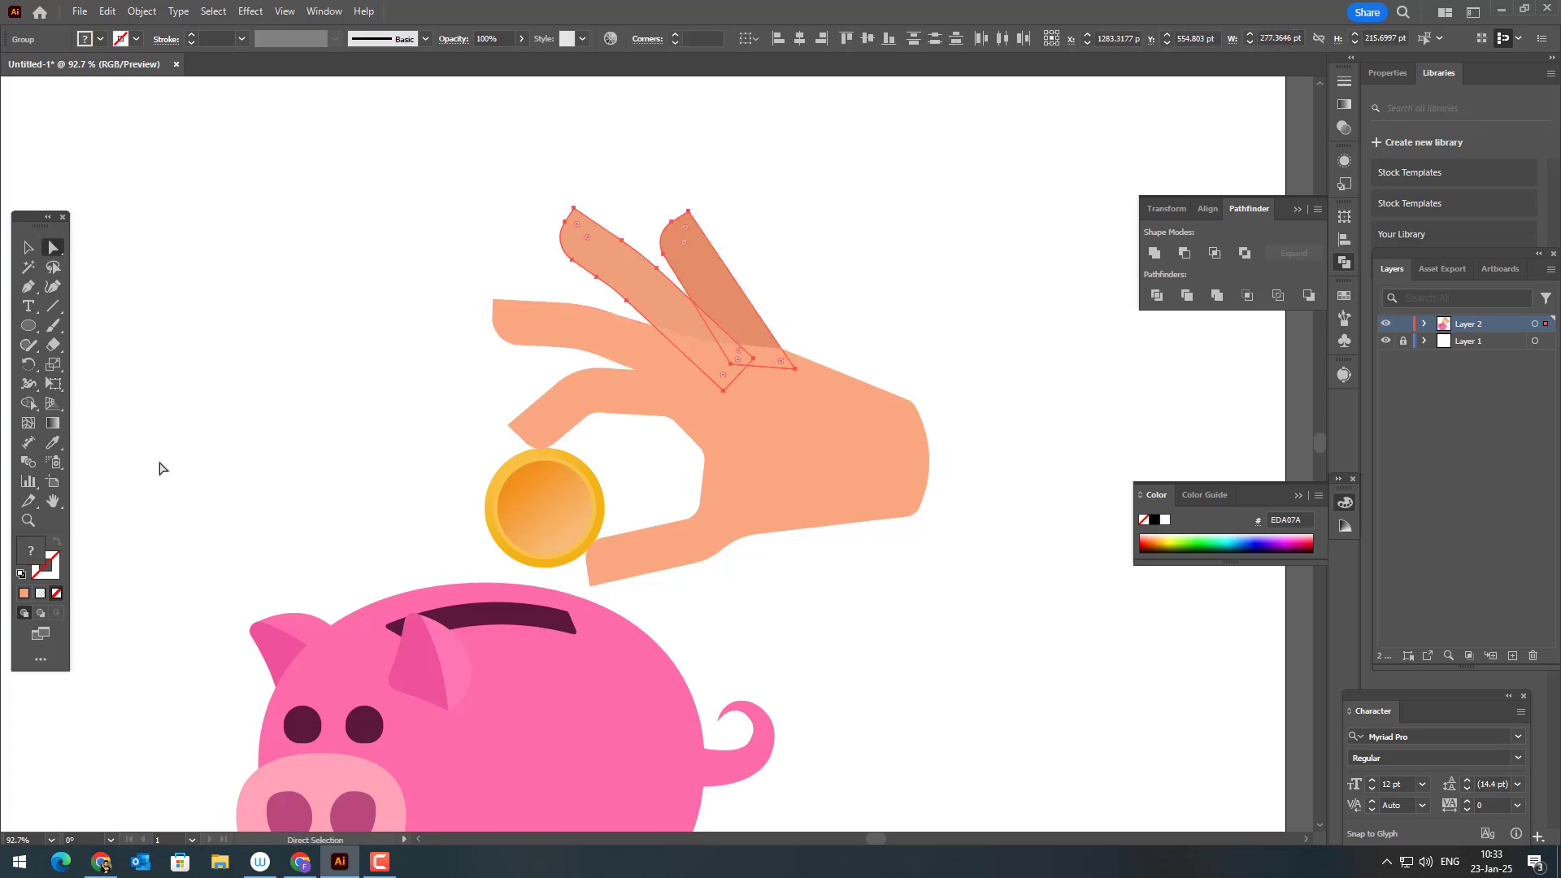
left_click(55, 444)
left_click(790, 471)
left_click(53, 247)
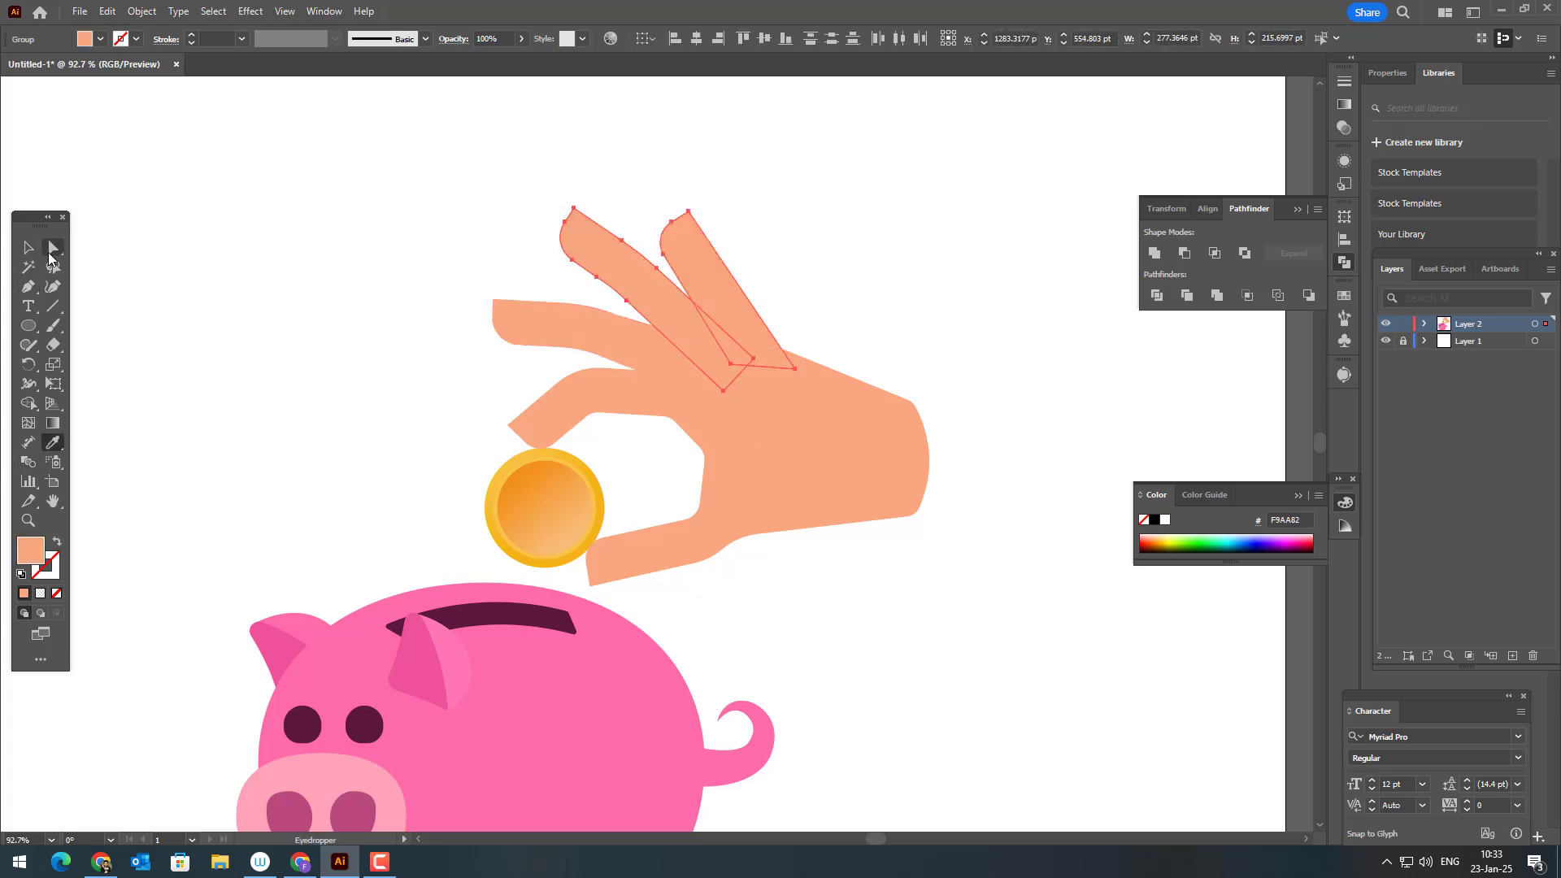
double_click(31, 550)
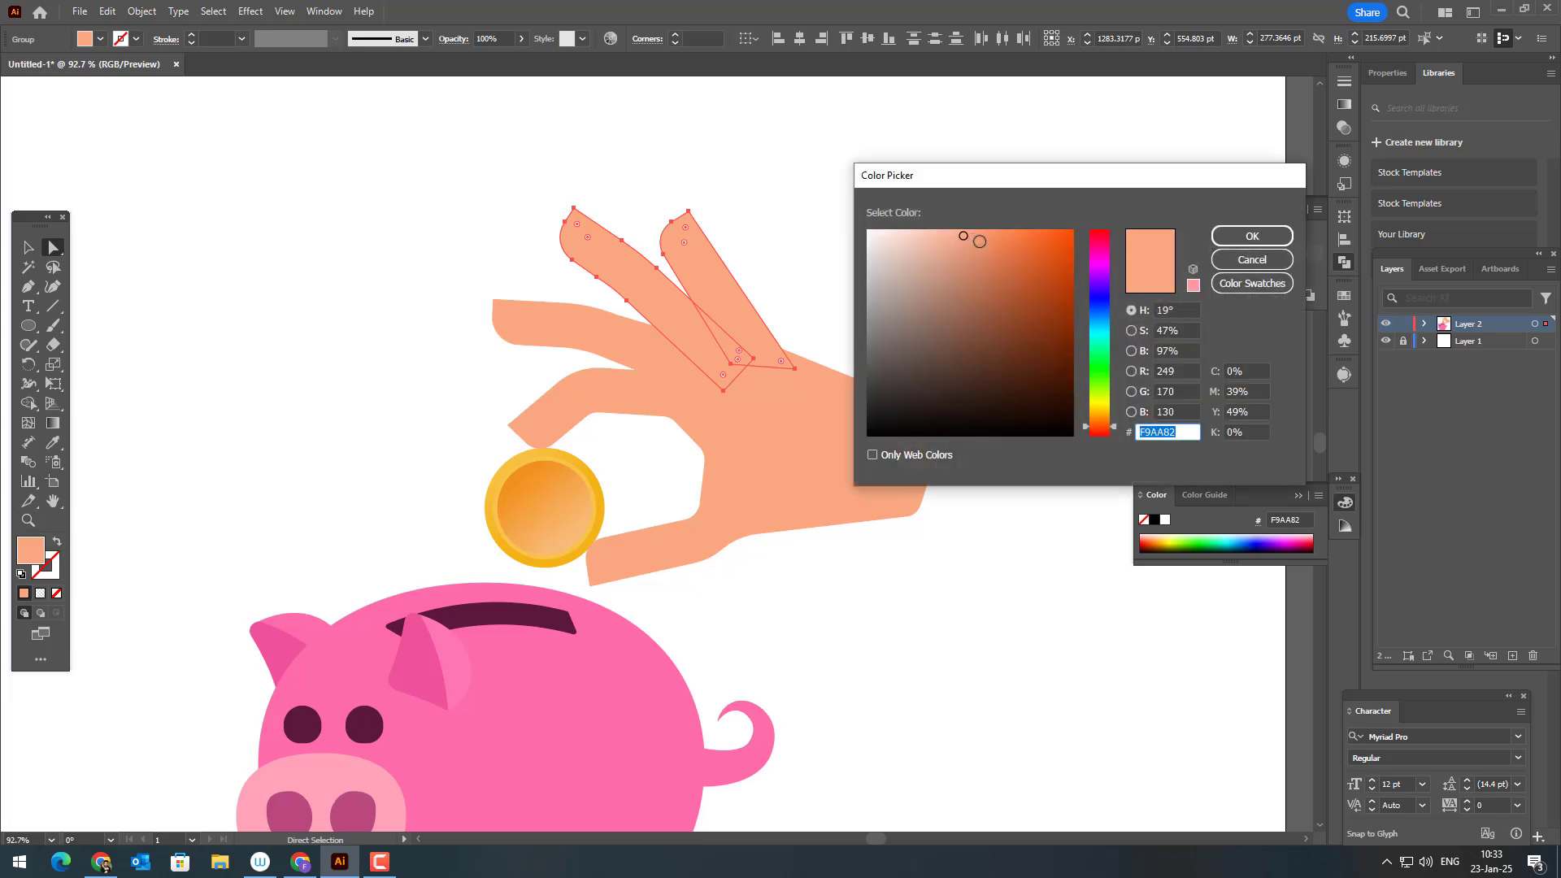
left_click(980, 241)
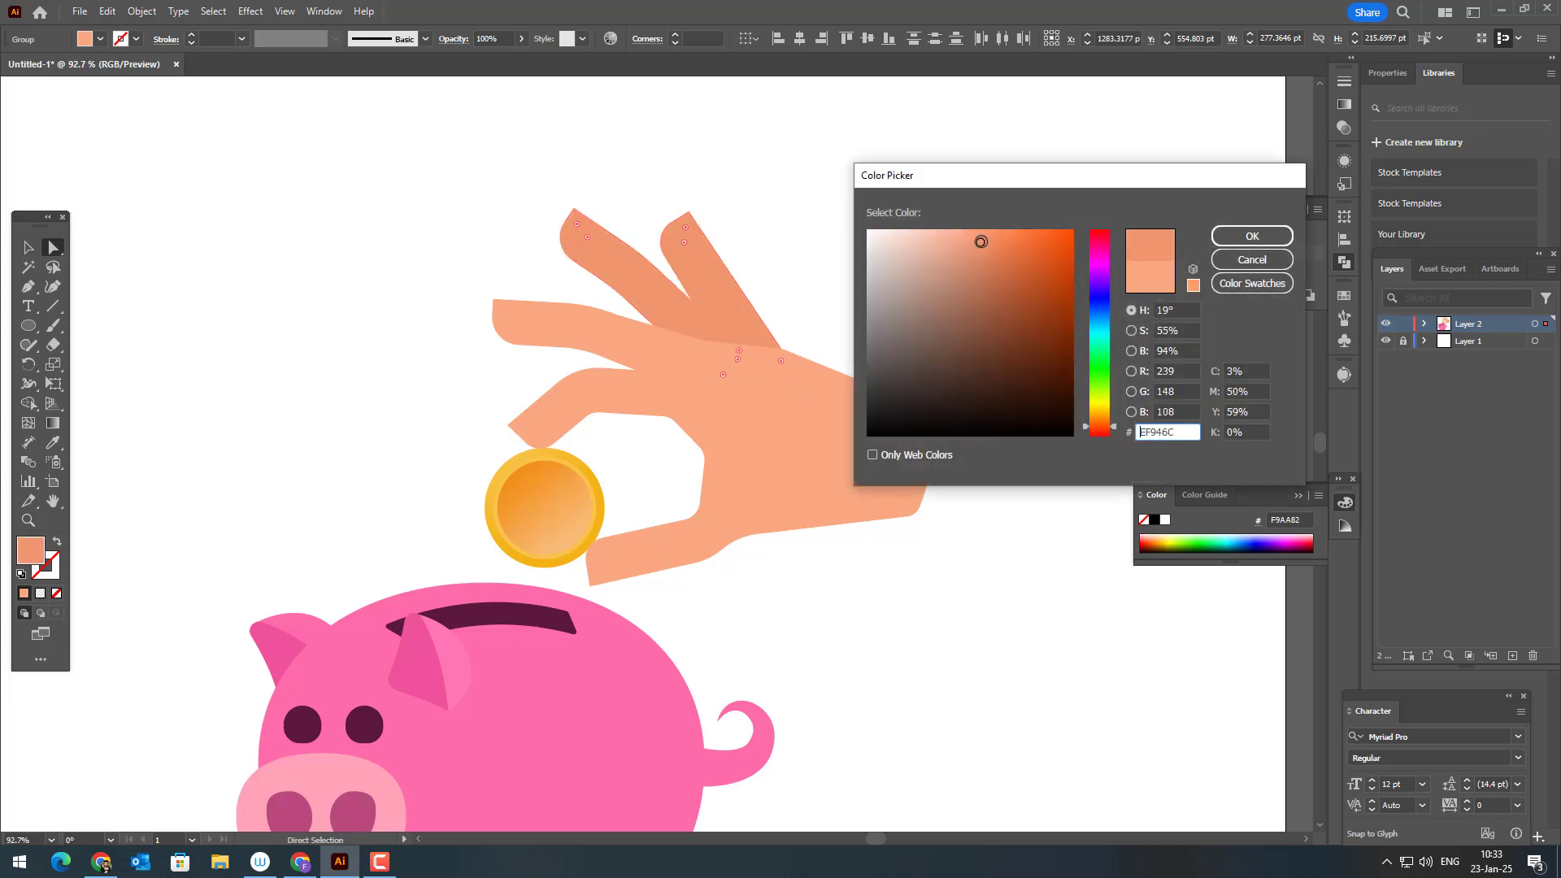
left_click(1240, 244)
Darken only the little finger's fill to EA8865 so it stands apart from the ring finger
left_click(699, 313)
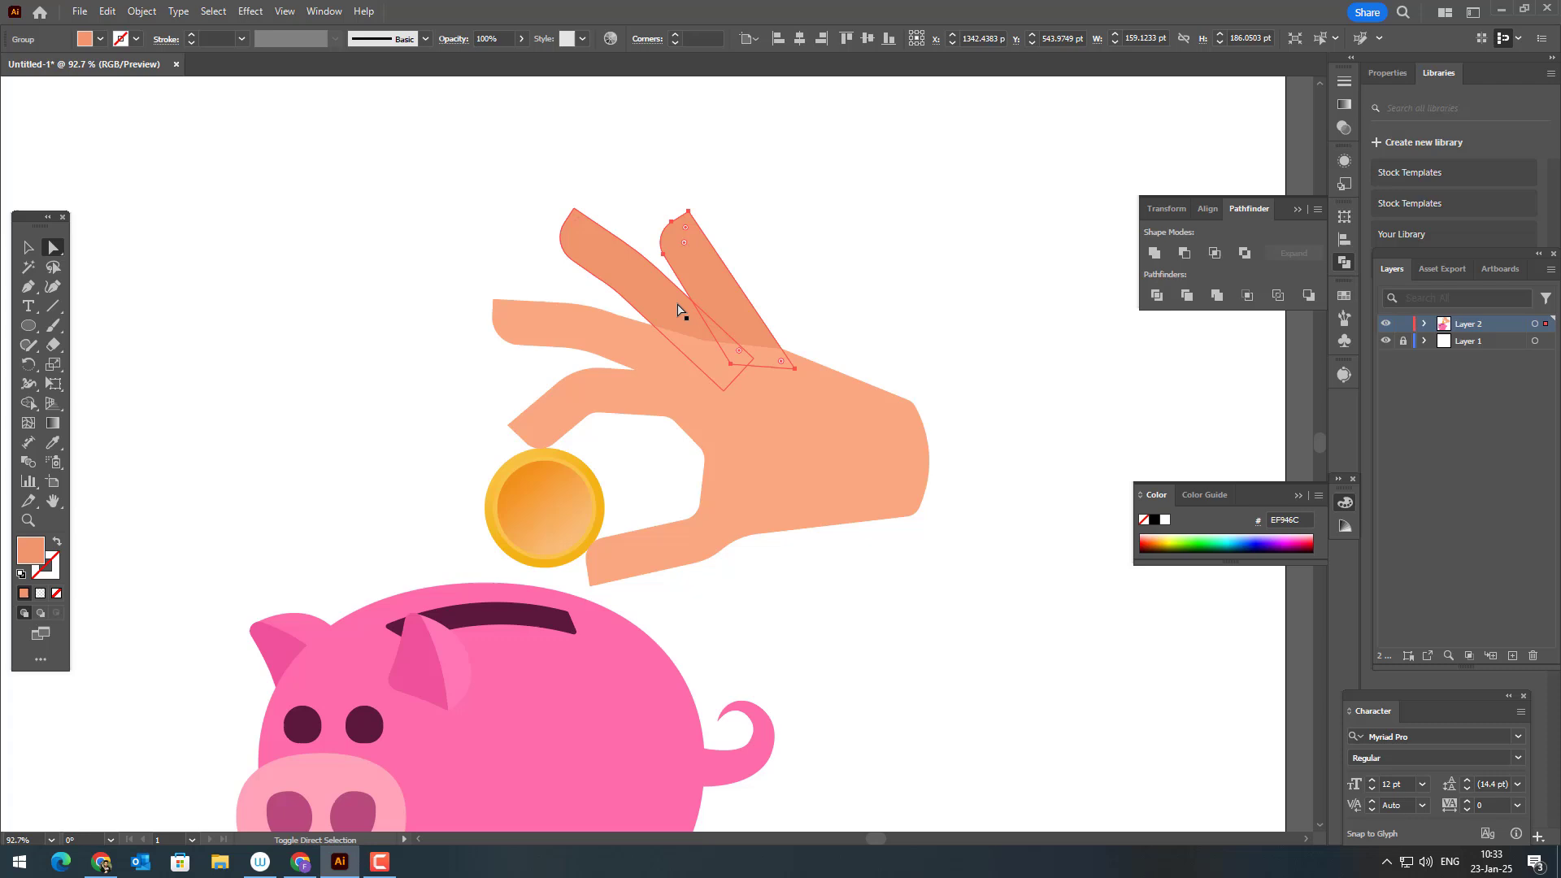
double_click(33, 552)
left_click(985, 245)
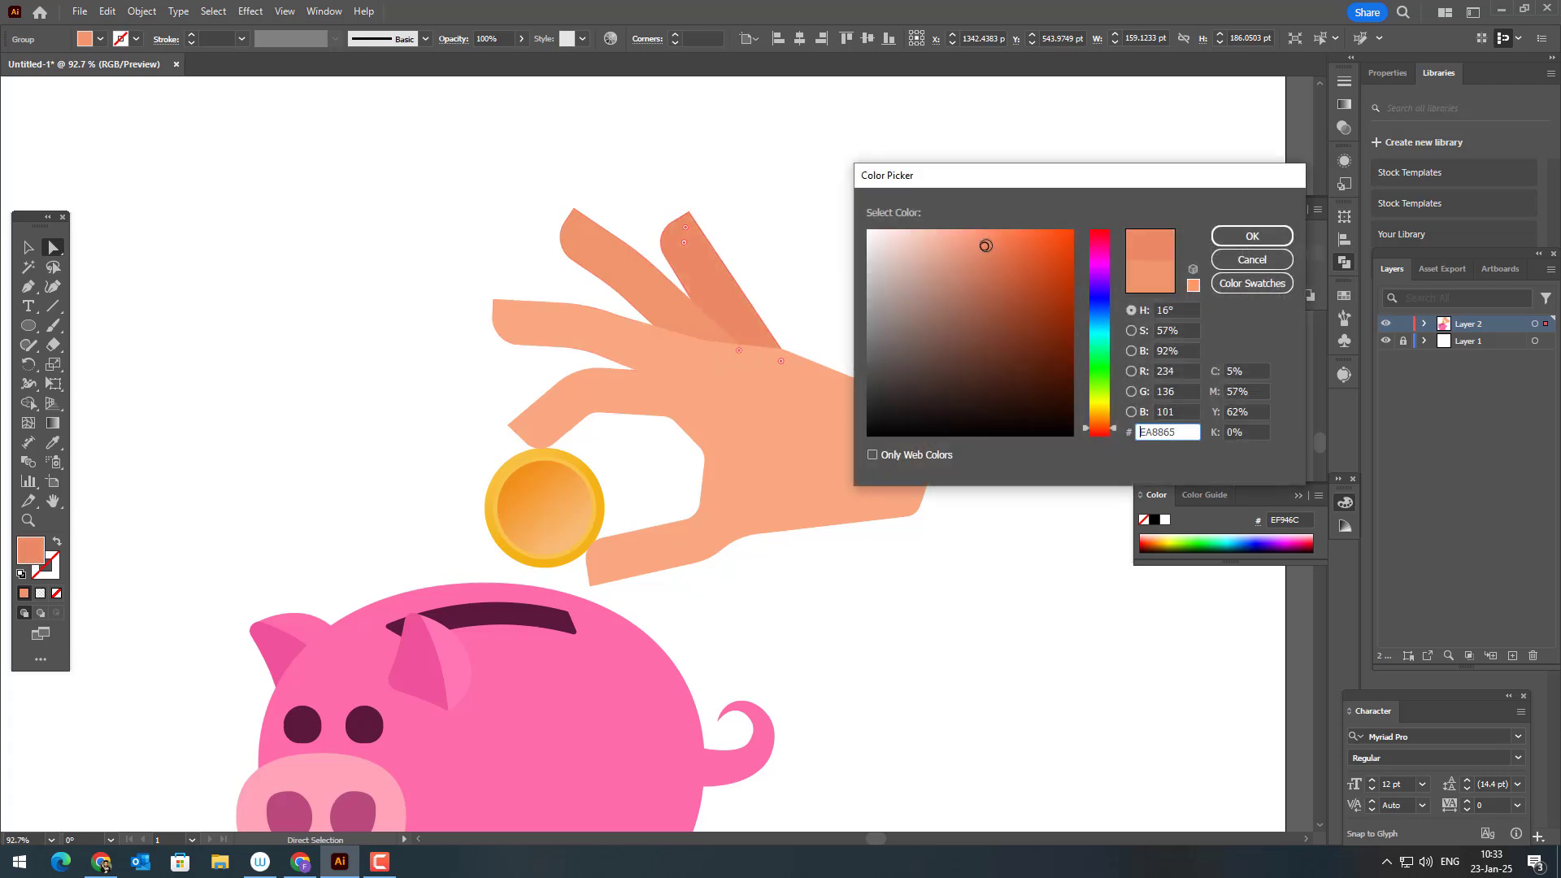
left_click(1251, 235)
scroll(982, 237, "down", 5)
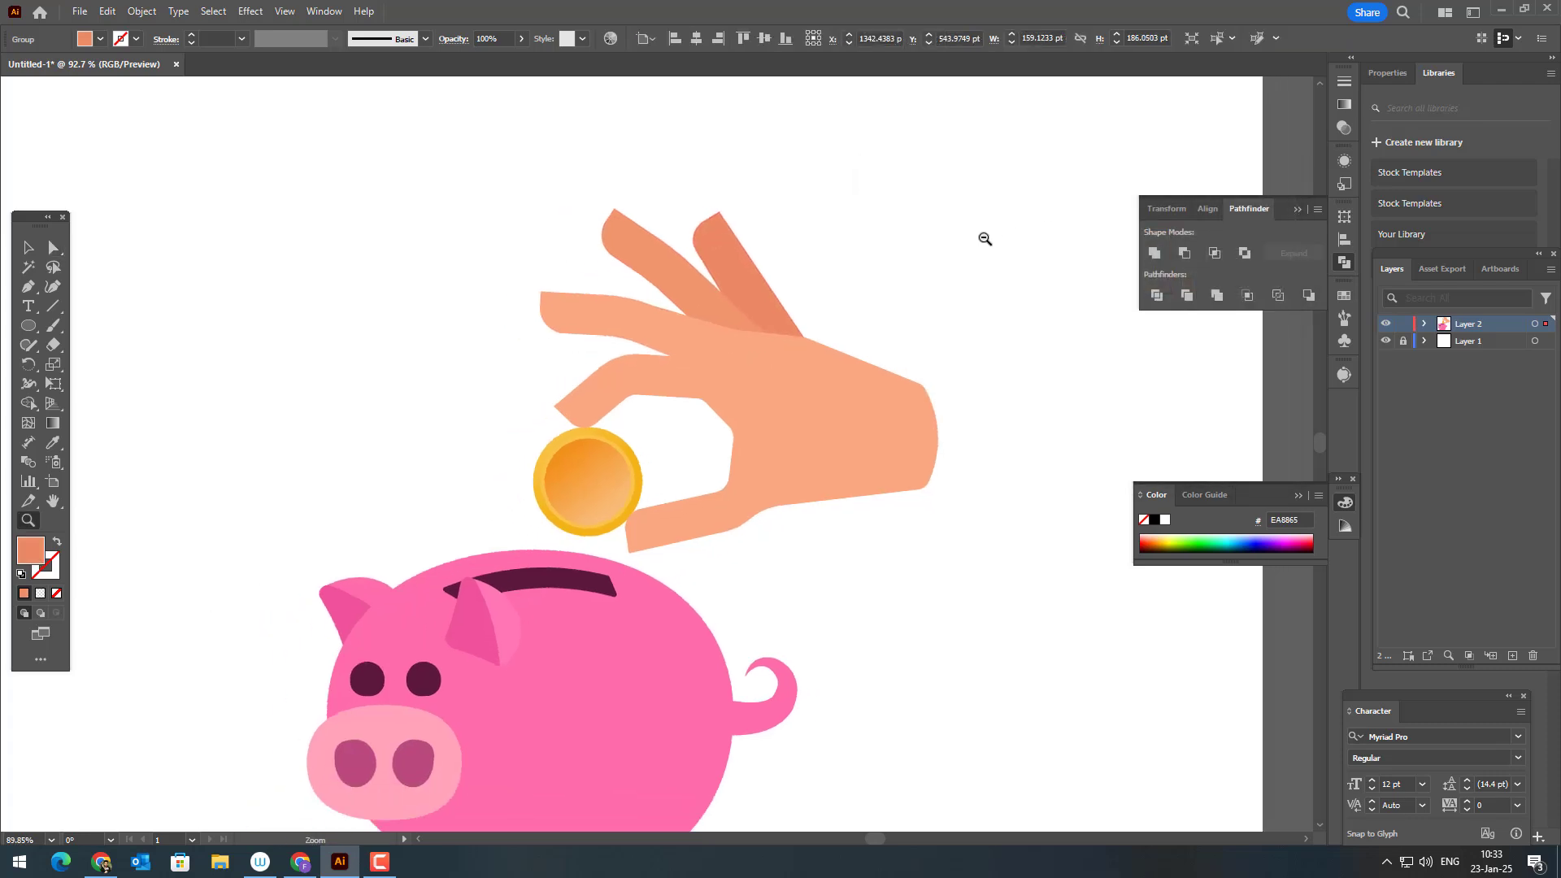
left_click_drag(905, 390, 911, 409)
left_click_drag(879, 399, 904, 437)
left_click(29, 248)
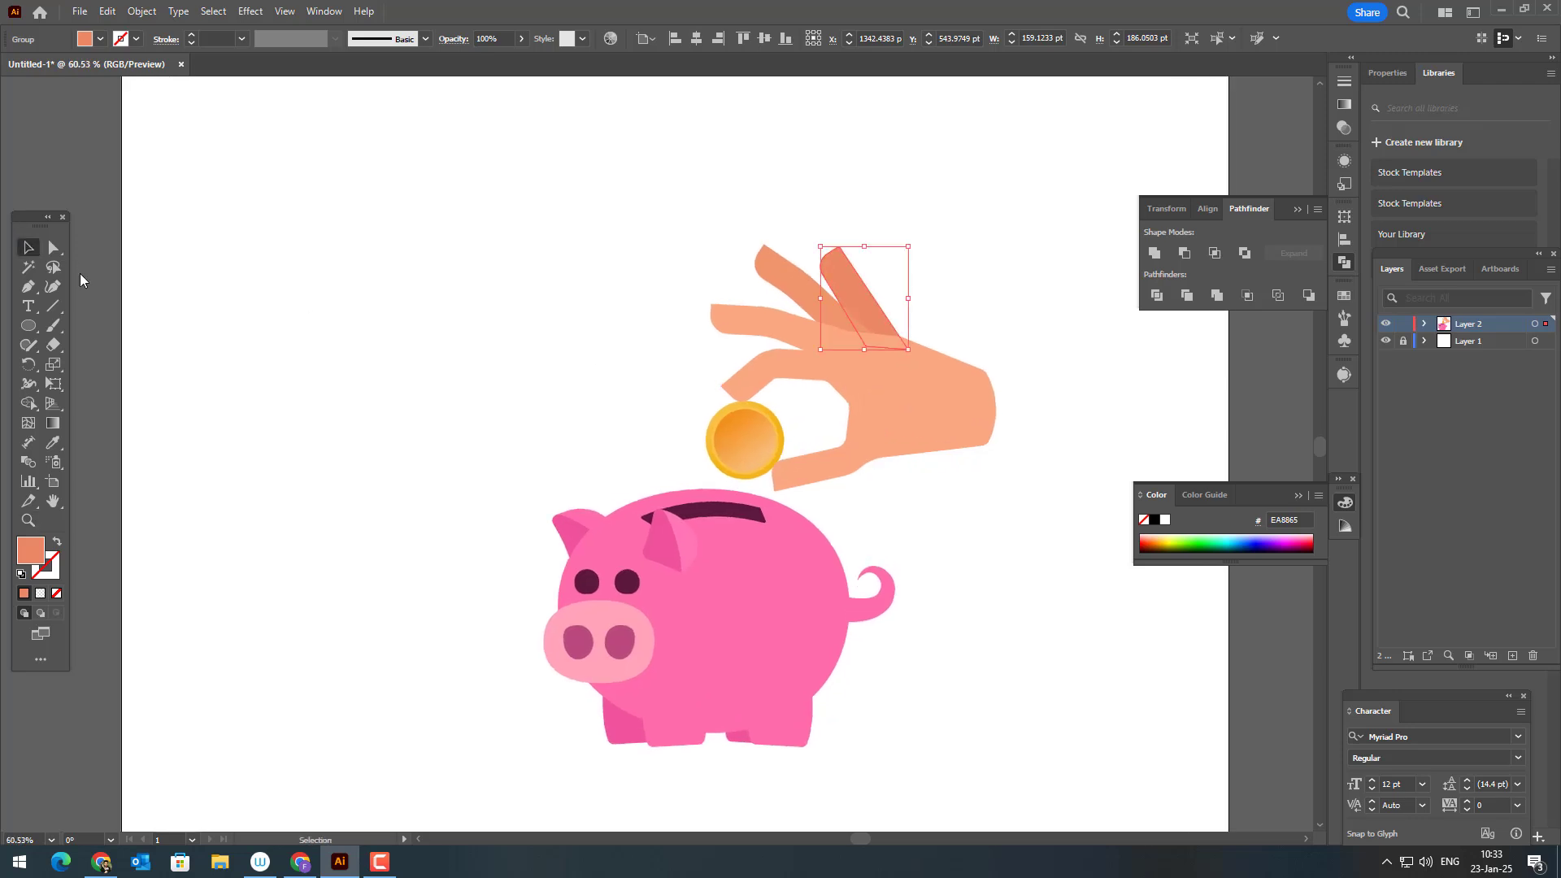
left_click(375, 328)
Examine the recoloured hand and its finger joints up close and against the whole piggy bank illustration
key("z")
left_click_drag(879, 511, 938, 534)
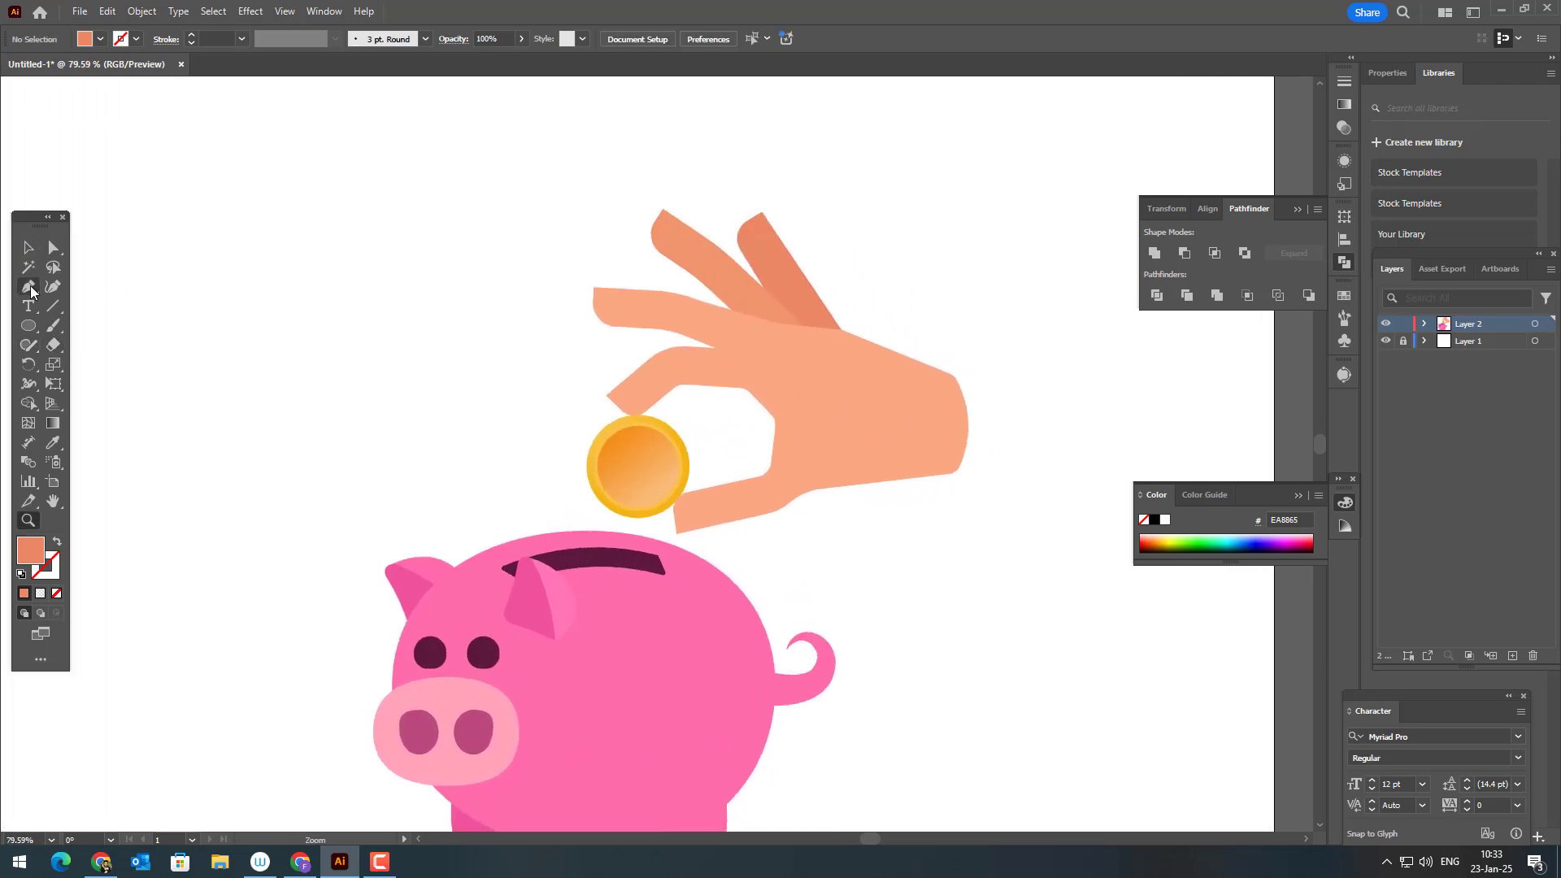
left_click(29, 247)
key("z")
left_click_drag(576, 293, 762, 377)
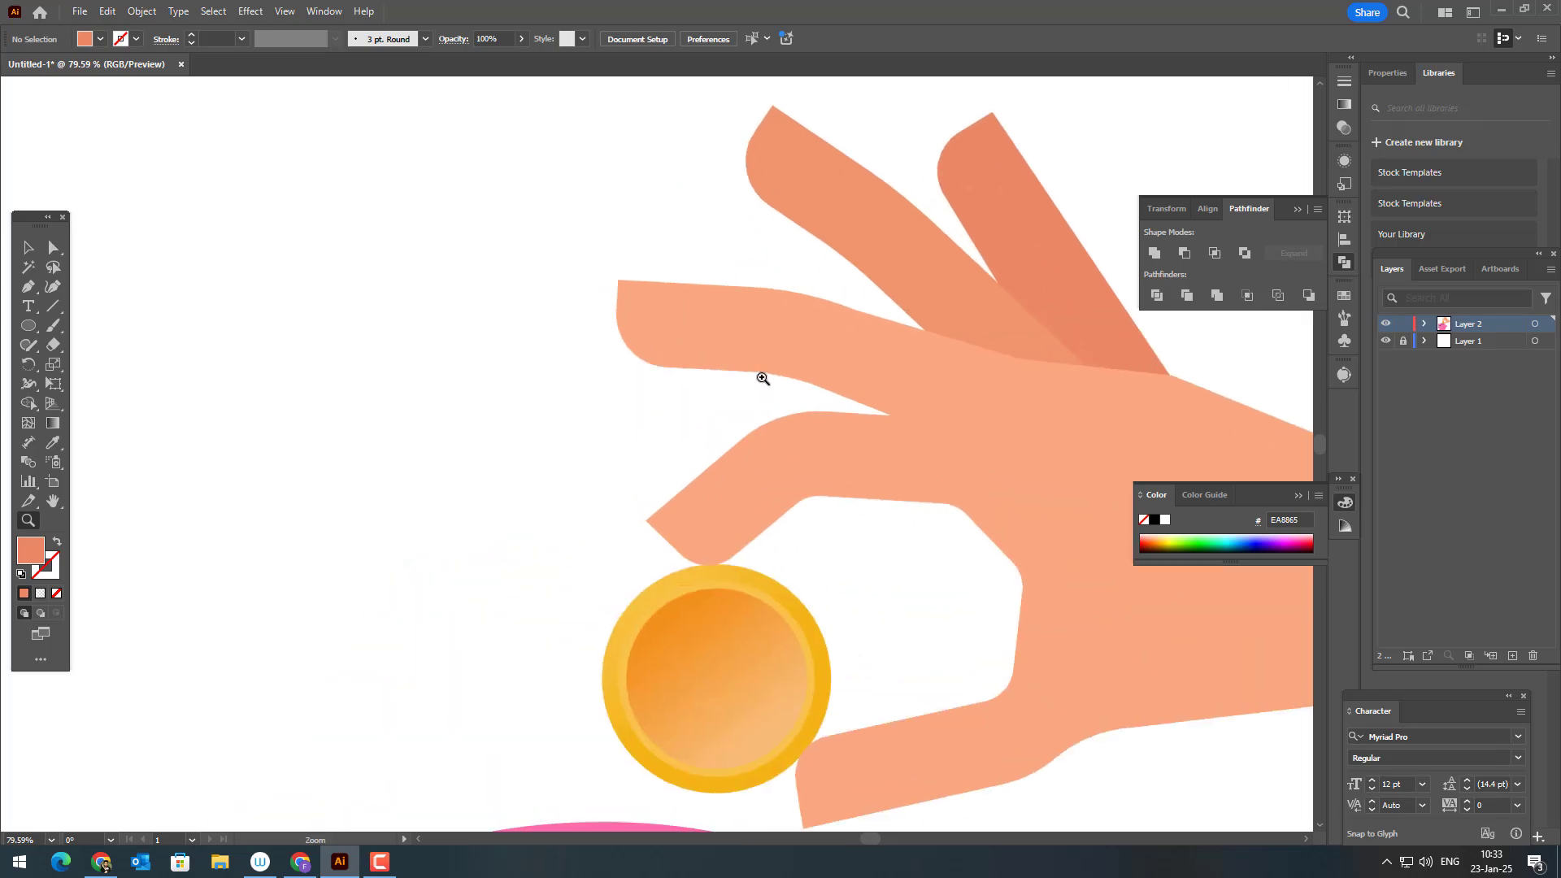
left_click_drag(860, 461, 549, 495)
left_click(27, 287)
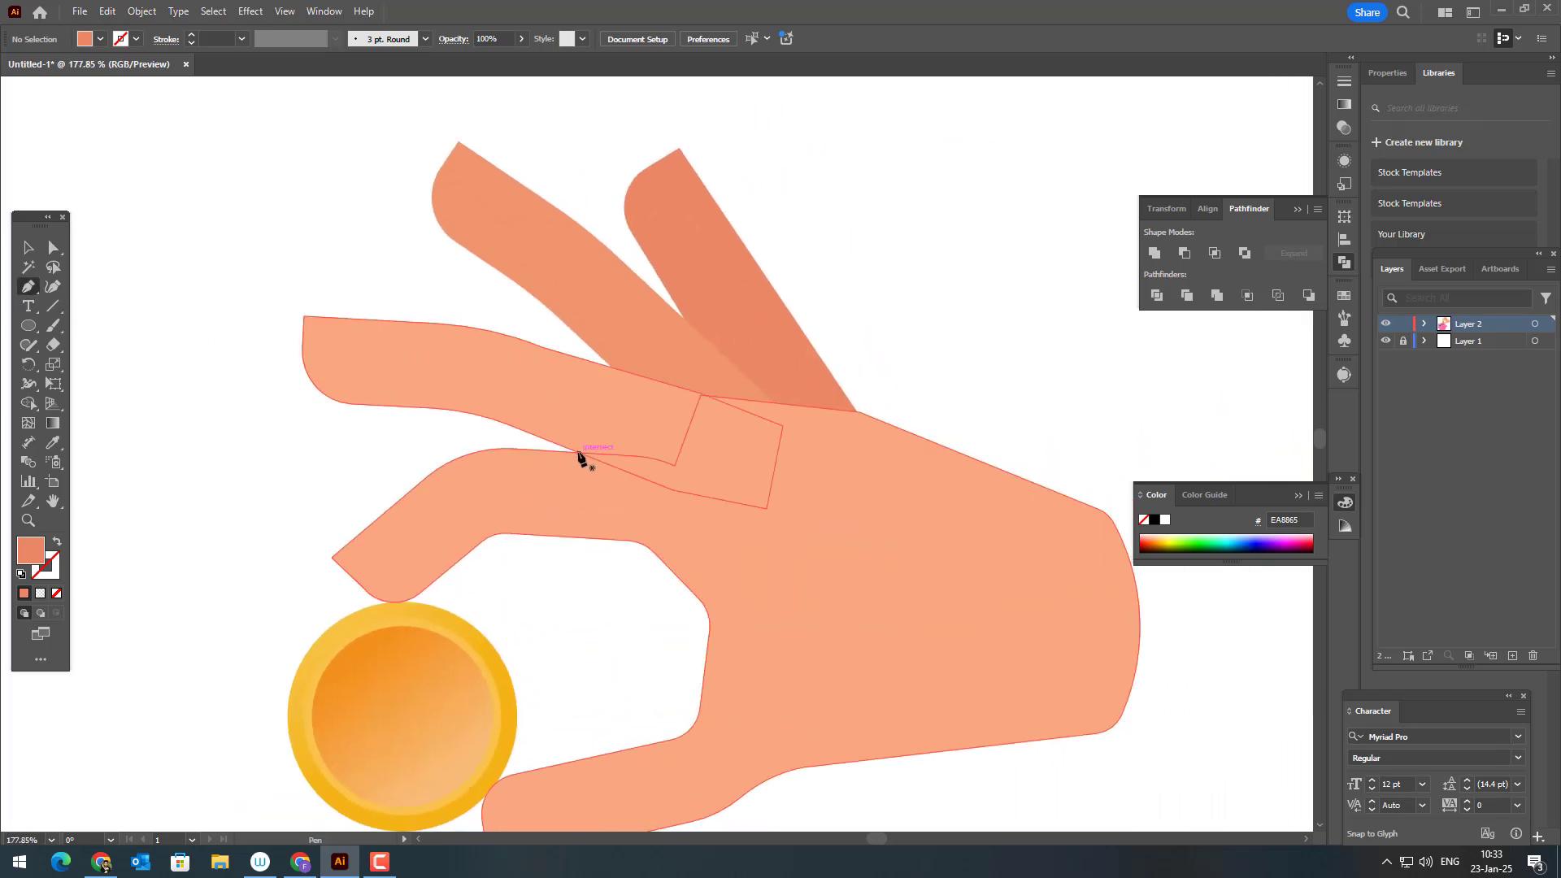
key("z")
left_click_drag(686, 481, 679, 547)
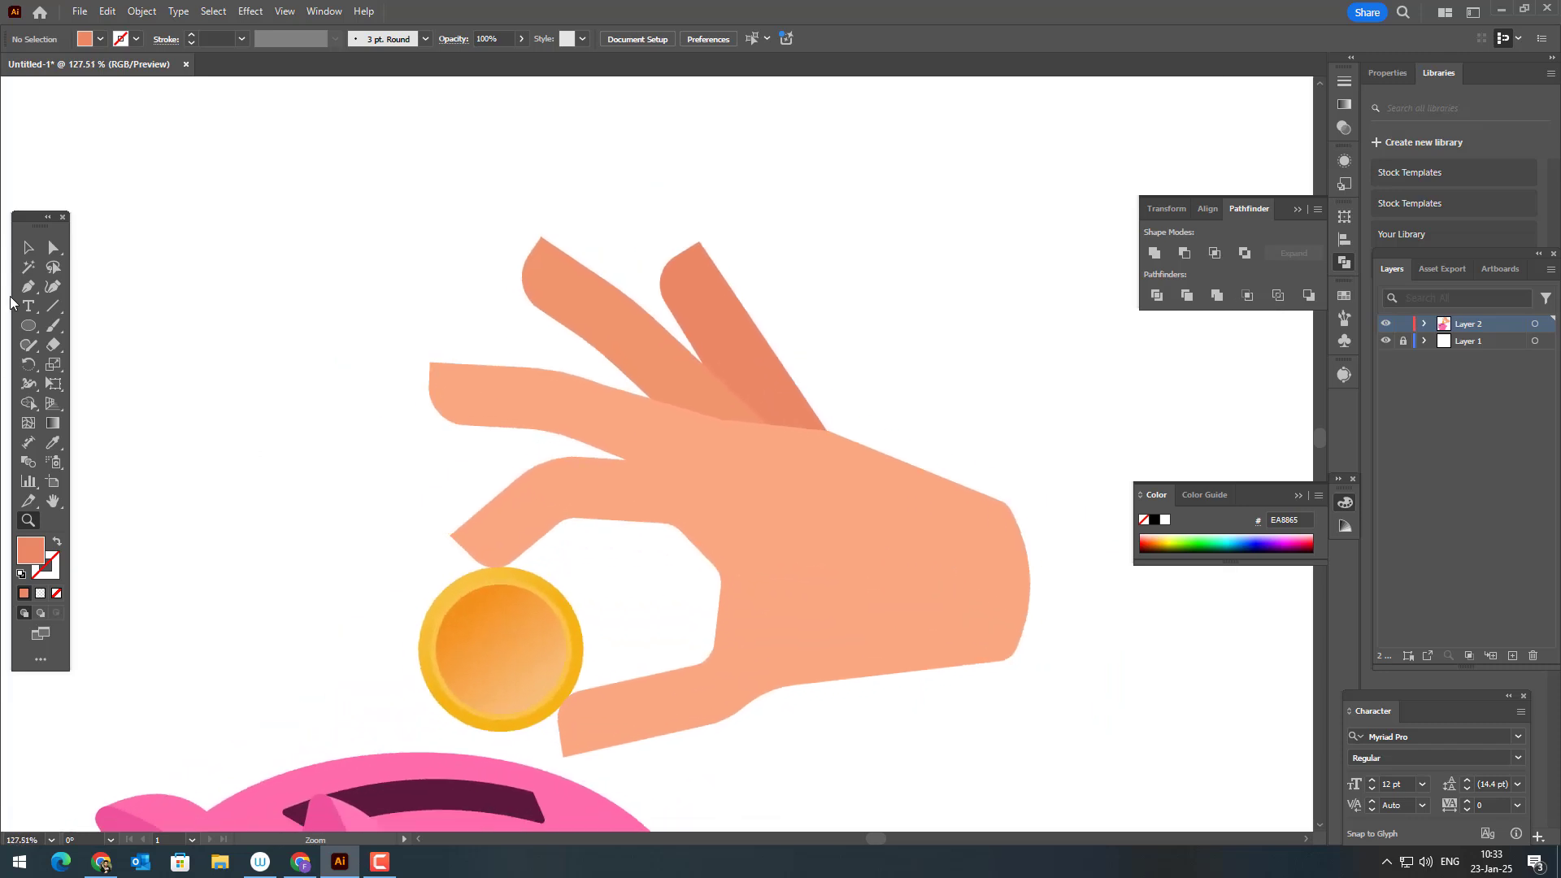
left_click(30, 247)
key("z")
left_click_drag(333, 263, 123, 315)
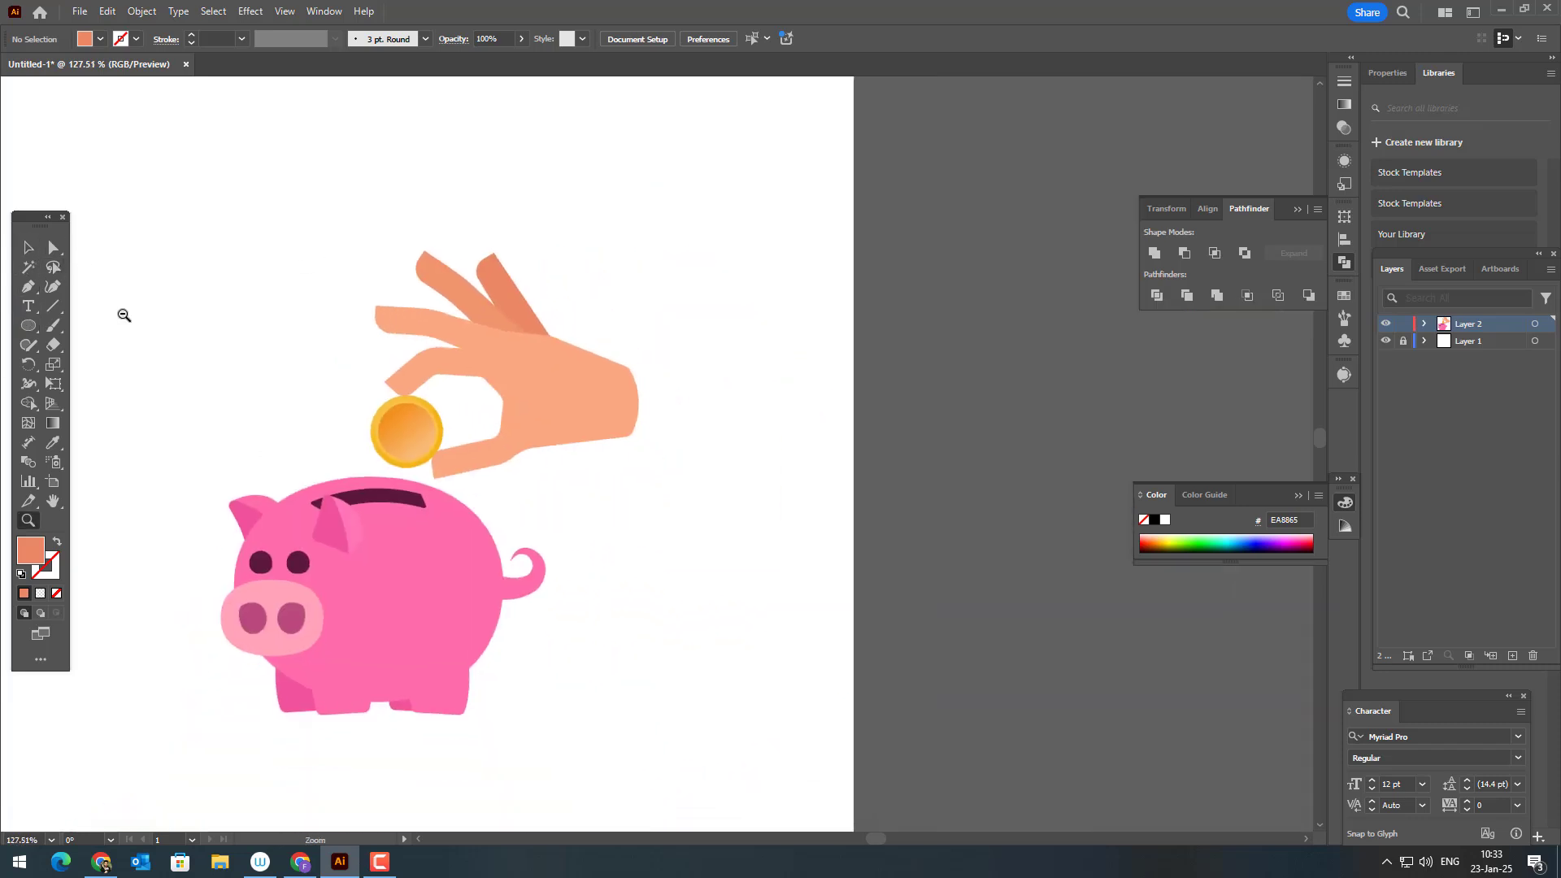
left_click(29, 247)
left_click_drag(339, 218, 658, 431)
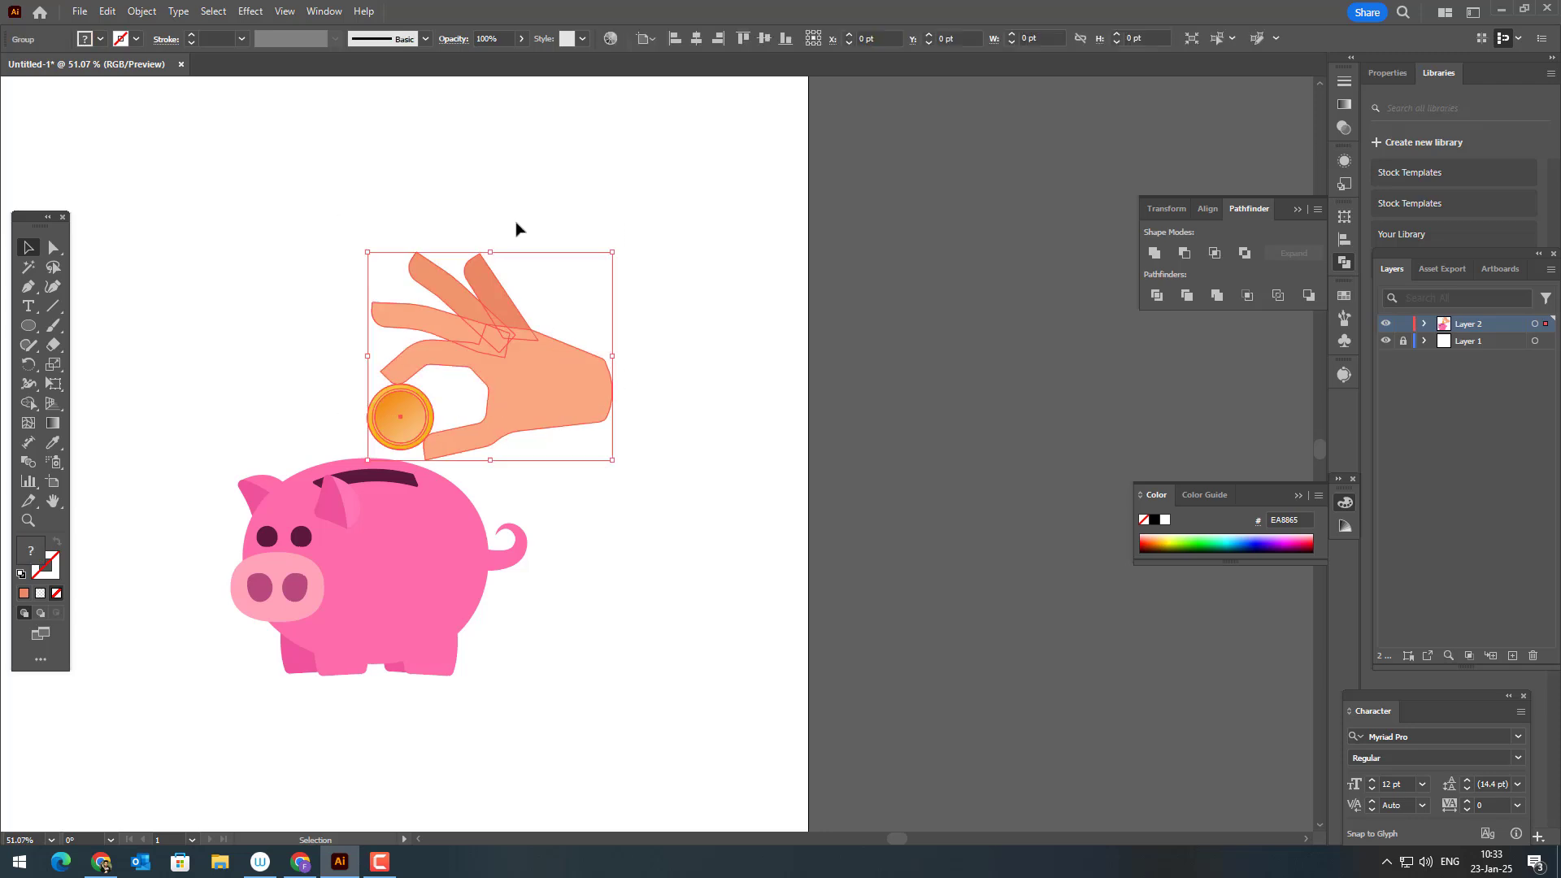
left_click(150, 15)
left_click(597, 265)
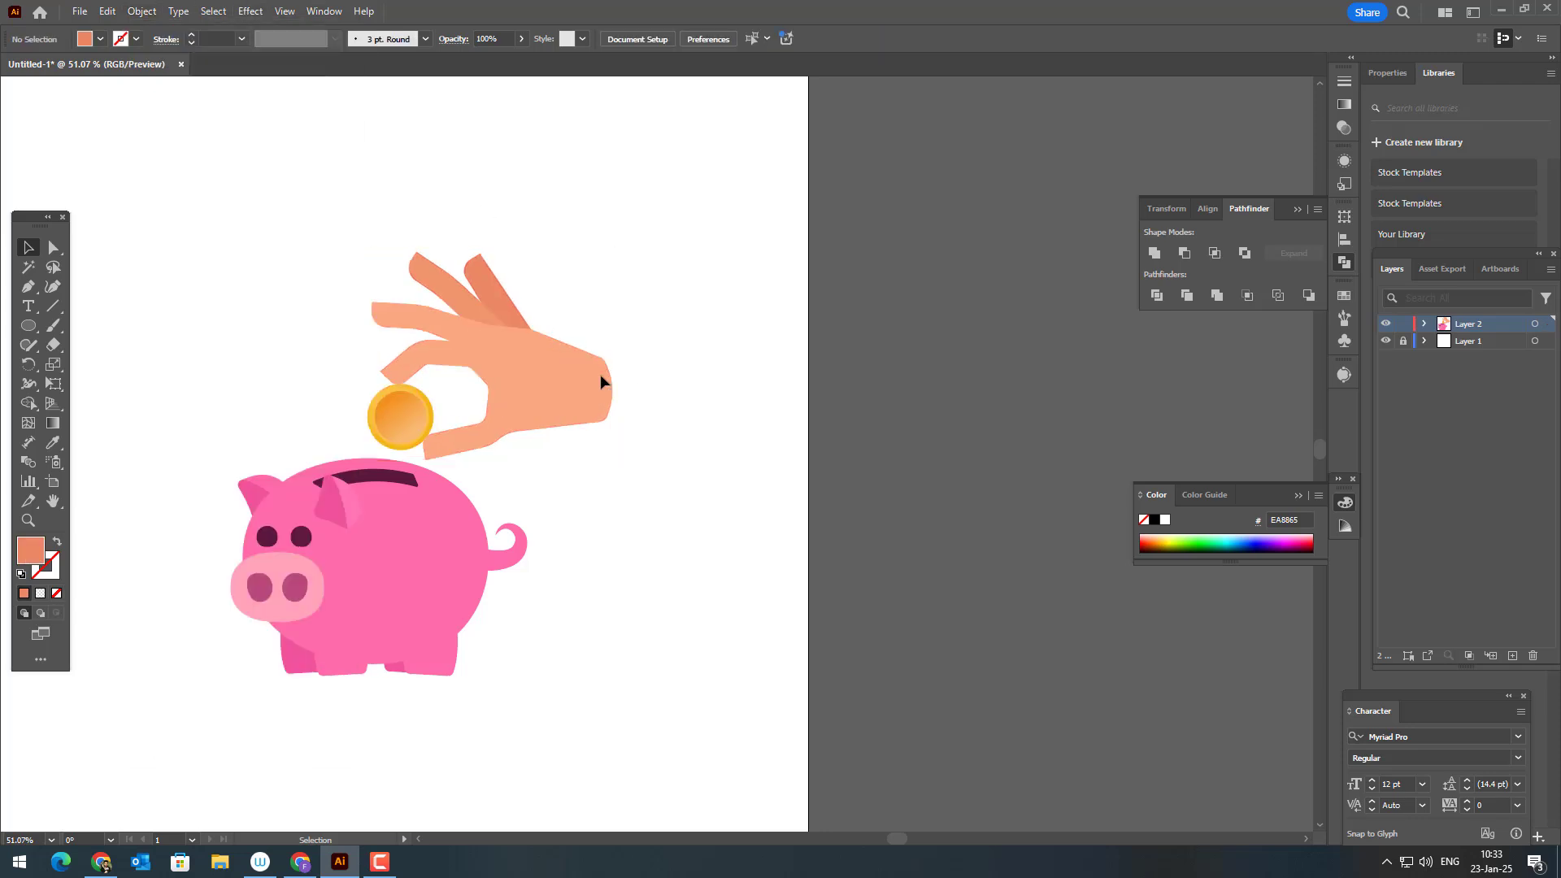
Tilt the hand and coin group slightly counterclockwise and shift it a little so the coin sits just above the piggy bank's slot
mouse_move(577, 383)
left_mouse_down()
mouse_move(625, 357)
mouse_move(569, 385)
mouse_move(569, 371)
left_mouse_up()
left_click_drag(599, 454, 605, 436)
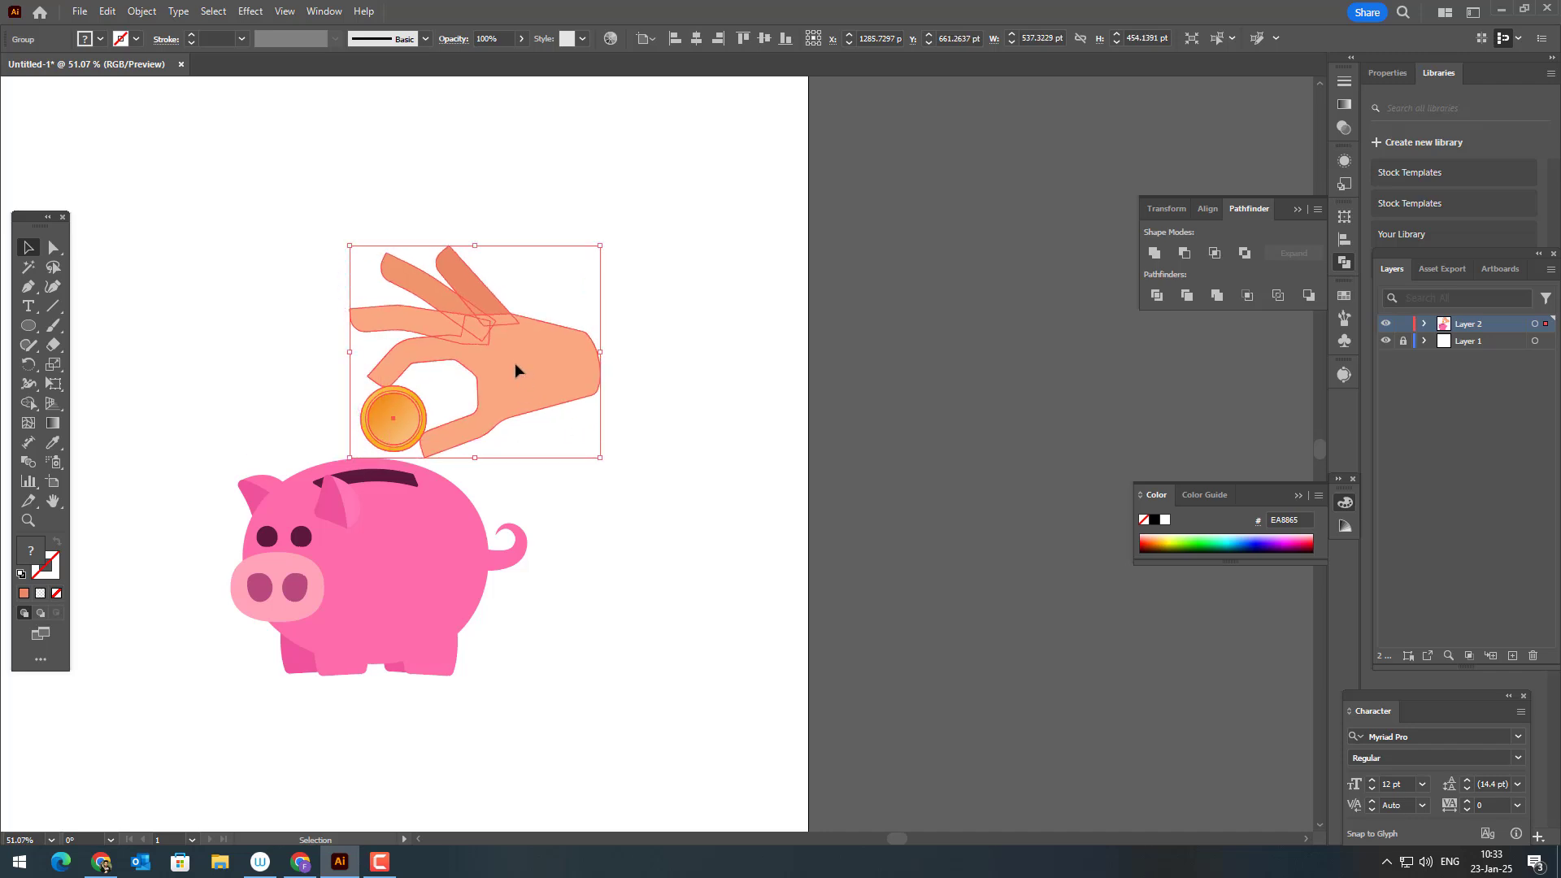
left_click_drag(516, 364, 513, 358)
left_click(629, 490)
Group the hand, coin and all piggy bank shapes into one object
left_click_drag(650, 525, 966, 567)
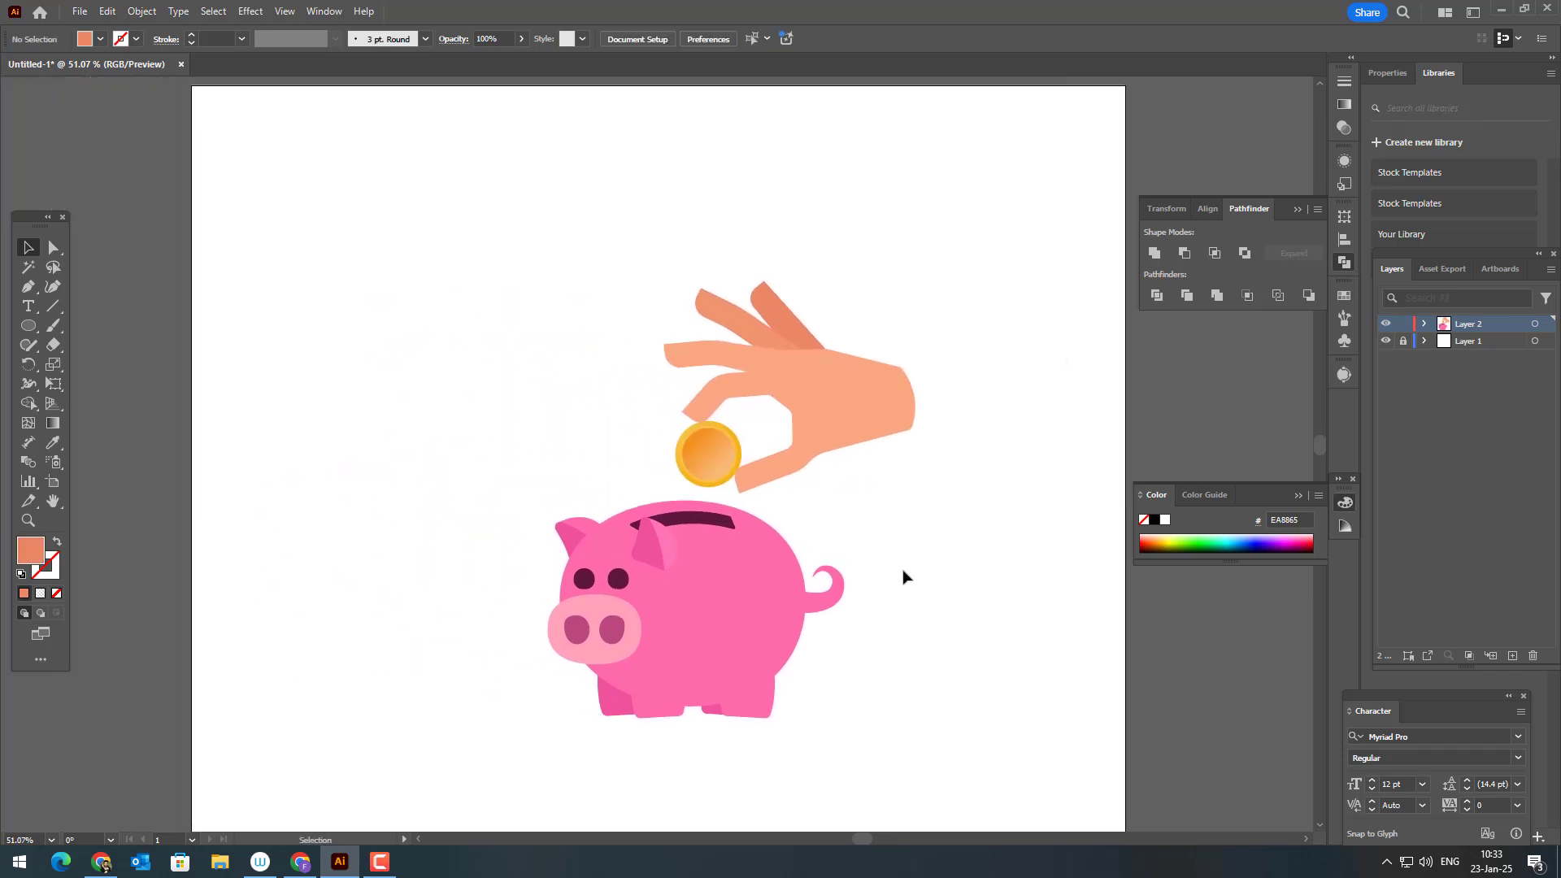
left_click_drag(835, 577, 920, 574, "ctrl")
left_click_drag(920, 574, 928, 506)
left_click(28, 248)
key("z")
left_click_drag(339, 357, 109, 230)
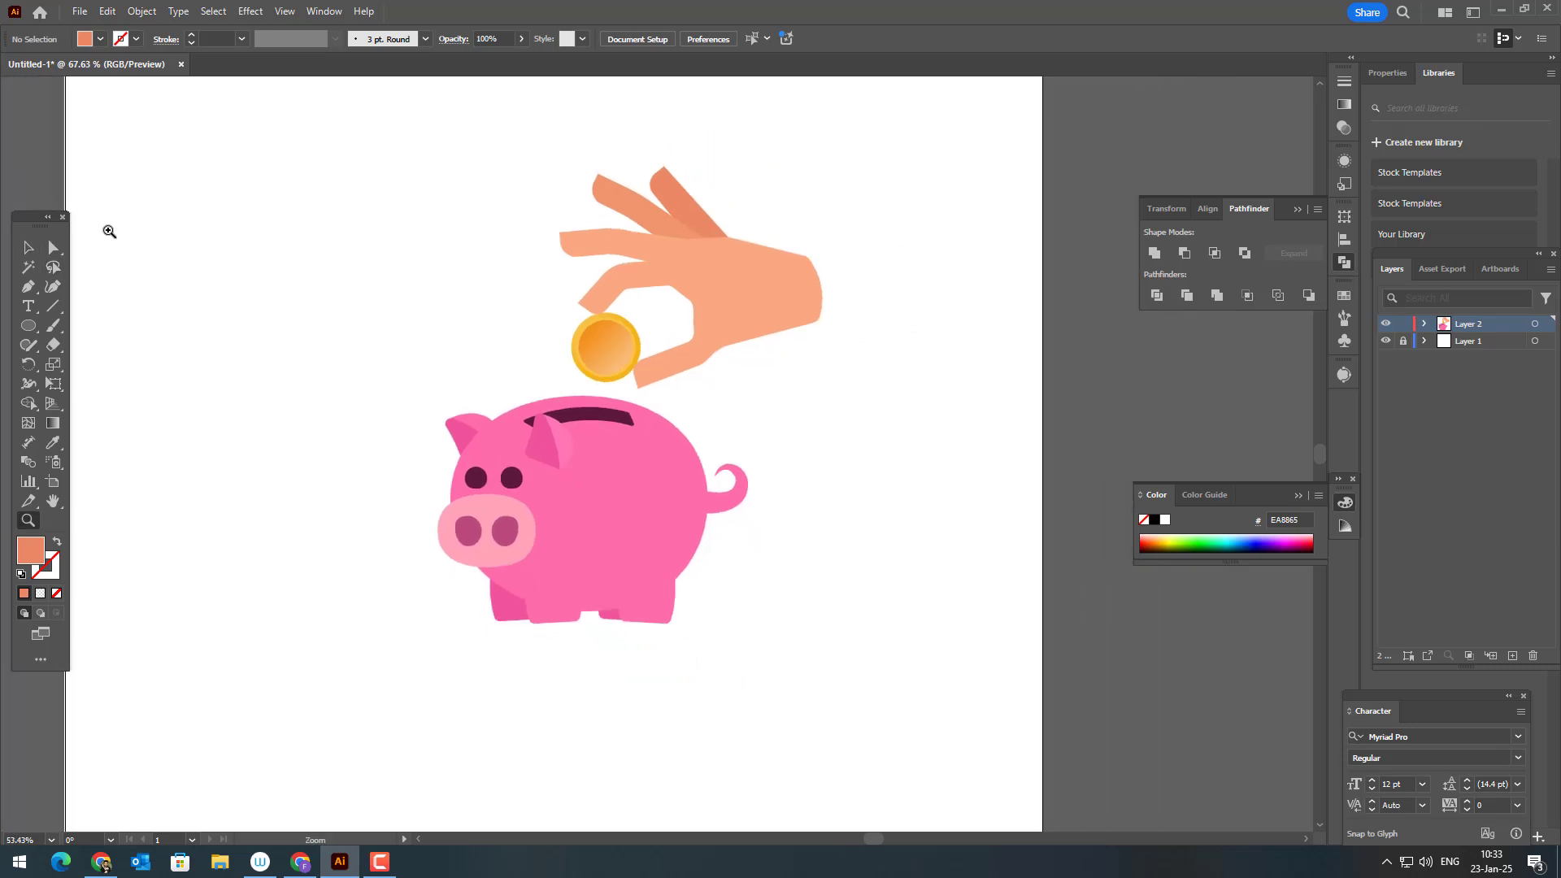
left_click(29, 247)
left_click_drag(394, 135, 1027, 672)
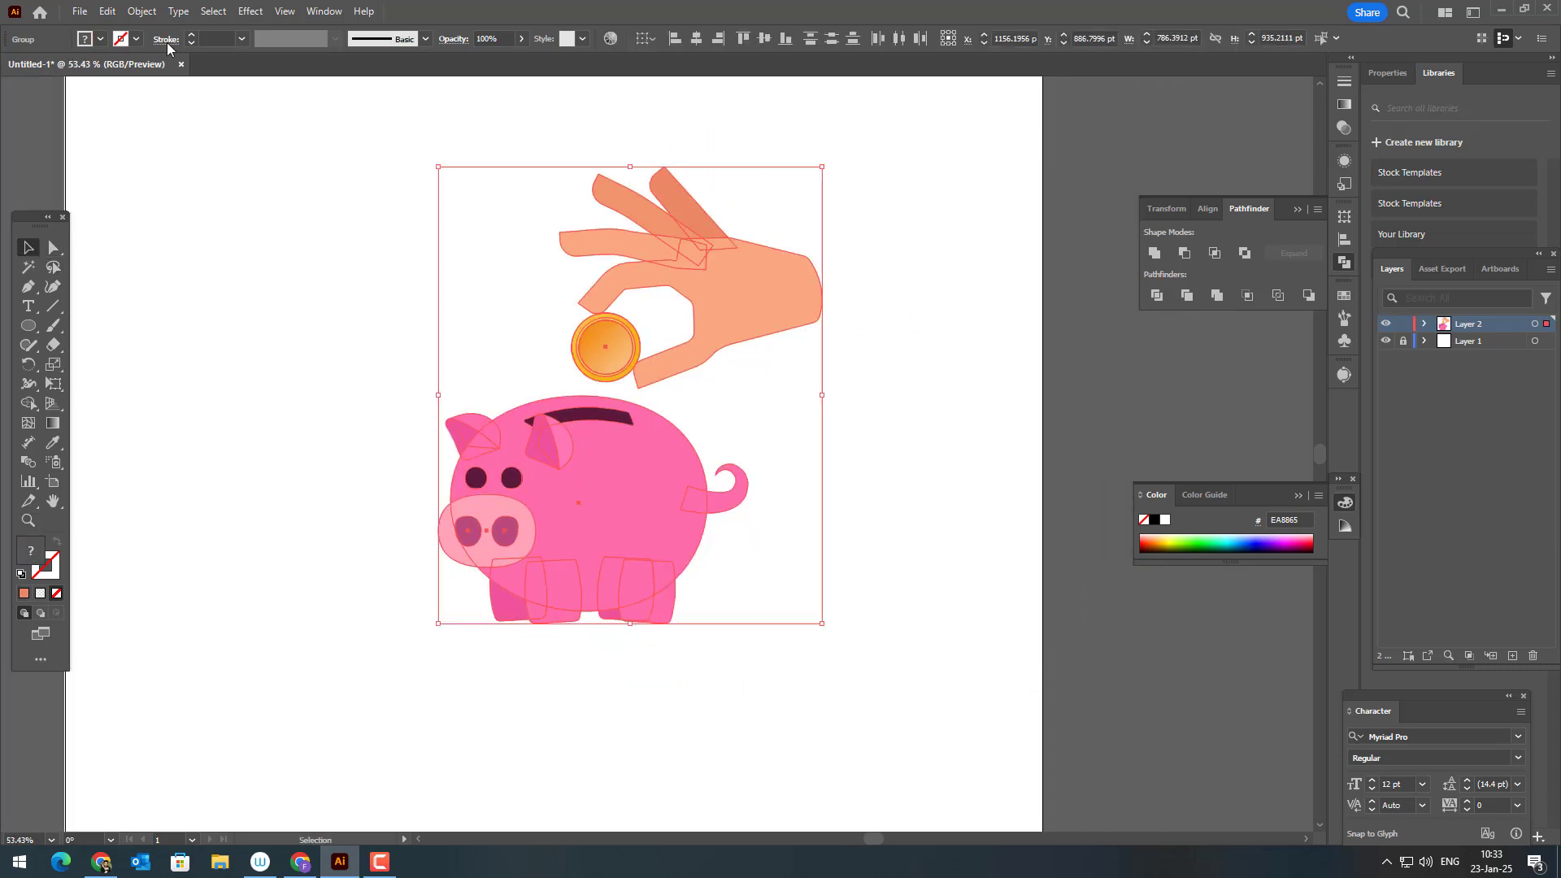
left_click(153, 12)
left_click(163, 106)
Center the grouped illustration horizontally and vertically on the artboard and view the result up close
left_click(677, 38)
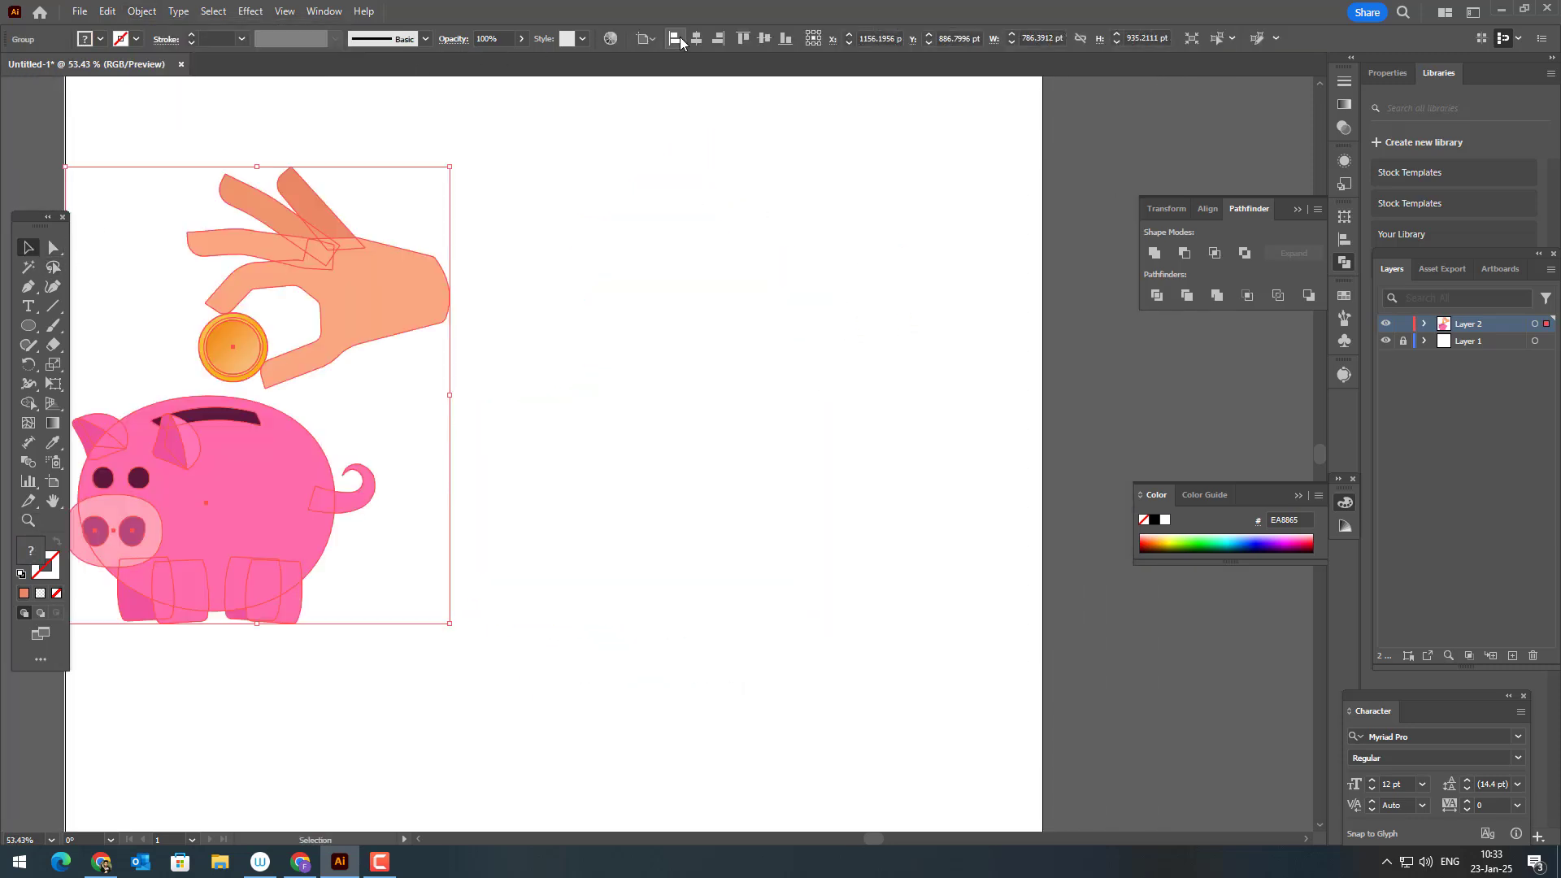
left_click(696, 39)
left_click(764, 38)
left_click(910, 345)
left_click_drag(826, 457, 1171, 486)
key("z")
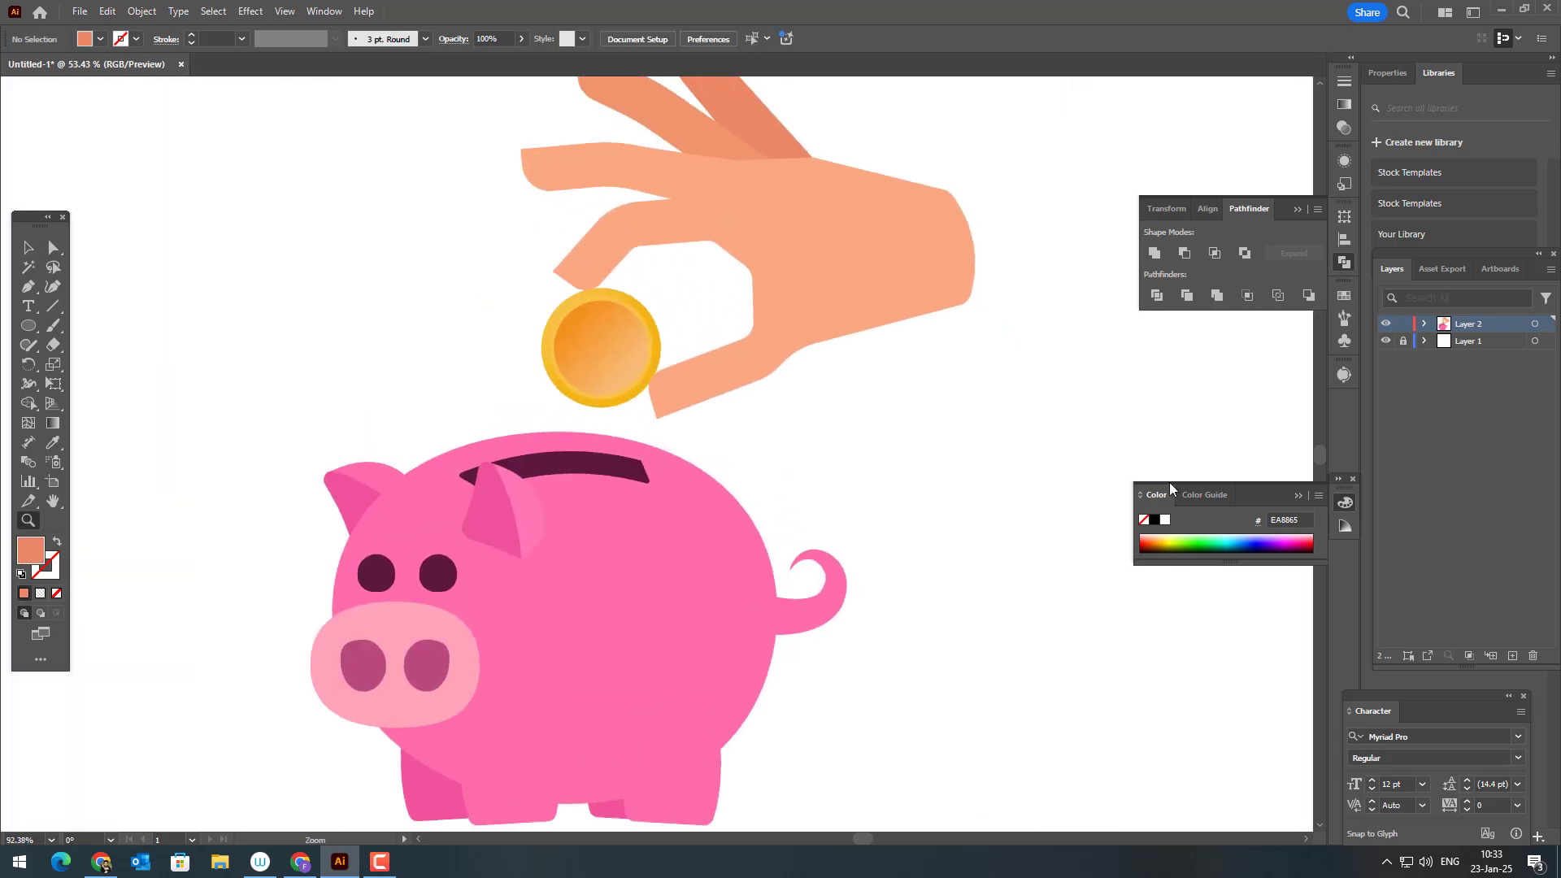
left_click_drag(1067, 433, 1035, 488)
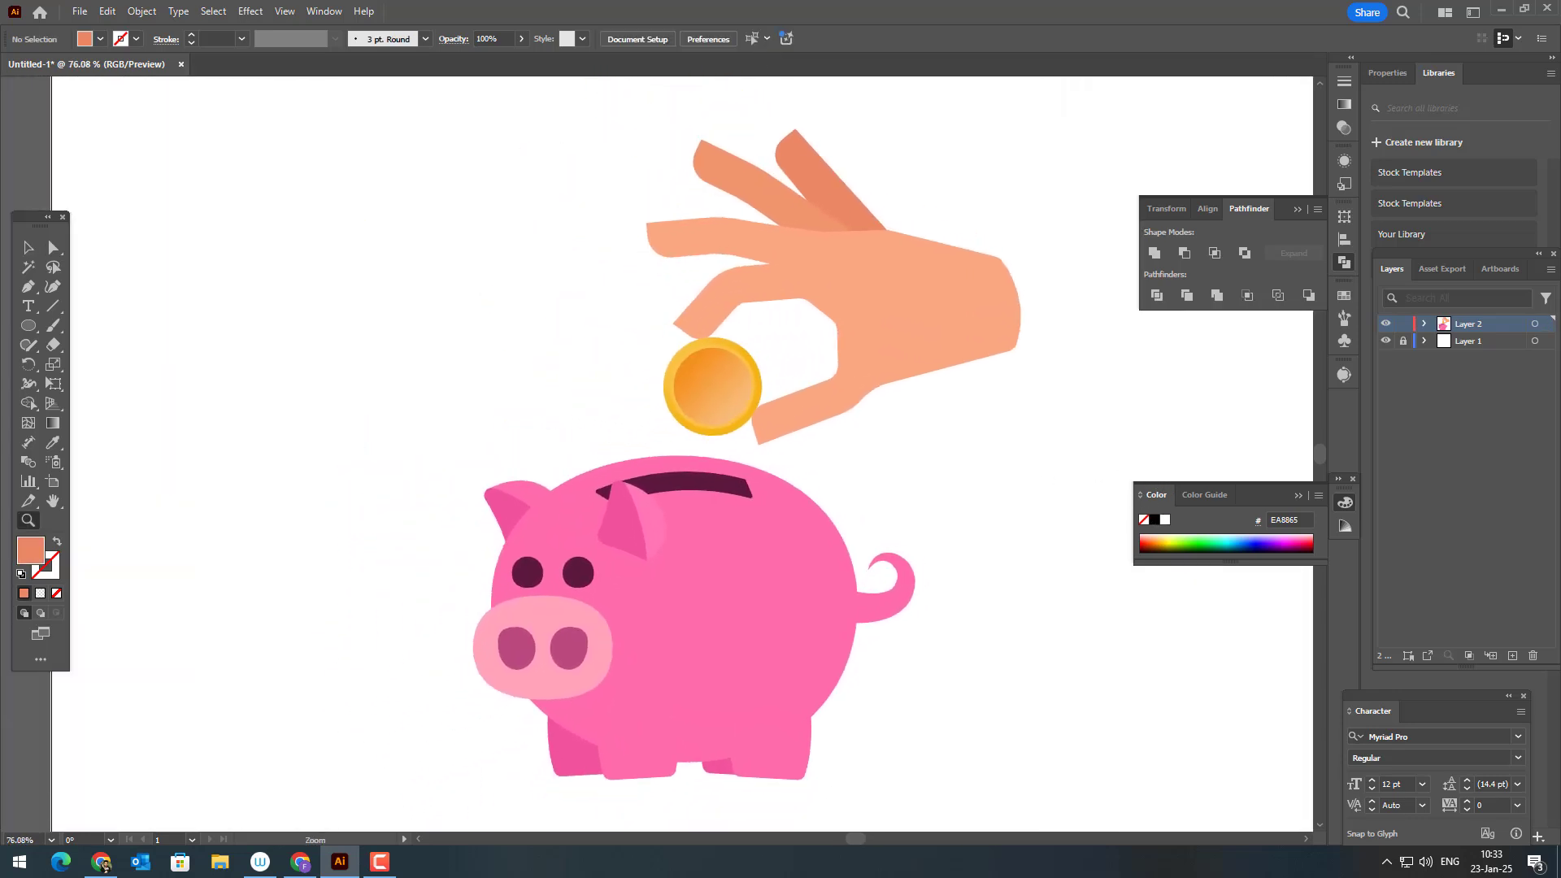